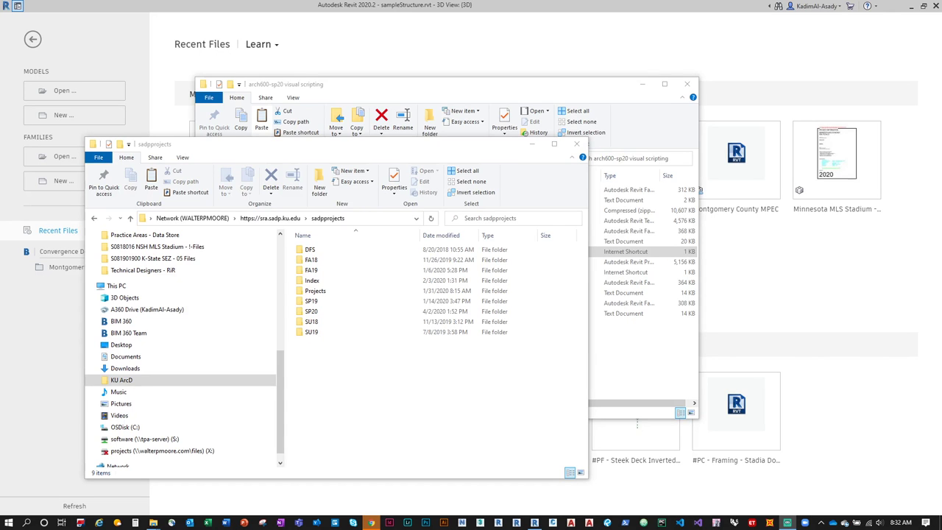
Step: Review the class files in the arch600-sp20 visual scripting folder and select classSessionFiles.zip
click(540, 86)
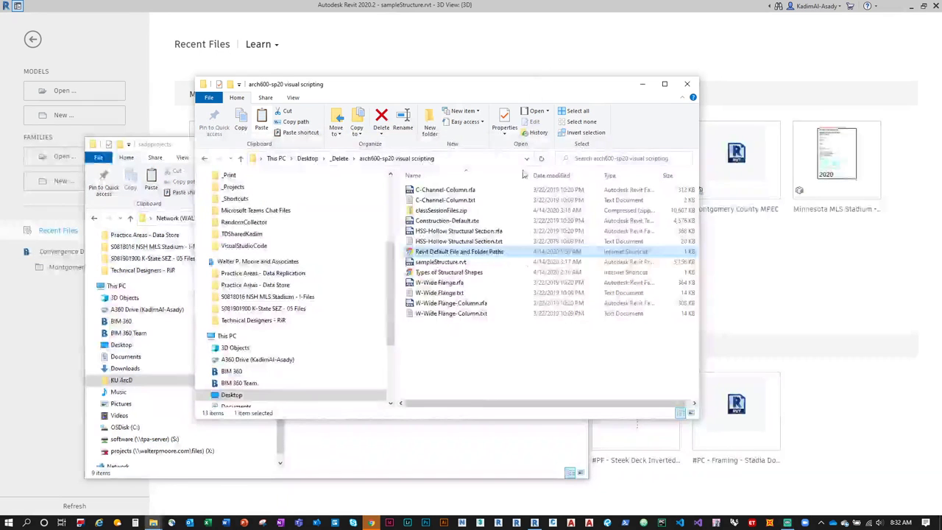
drag(464, 345, 429, 191)
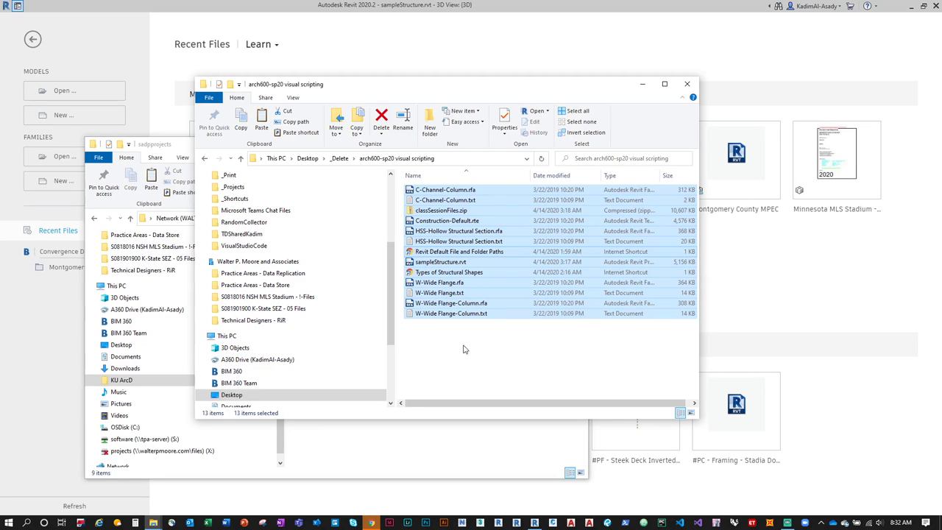
click(464, 347)
drag(501, 361, 450, 185)
click(445, 211)
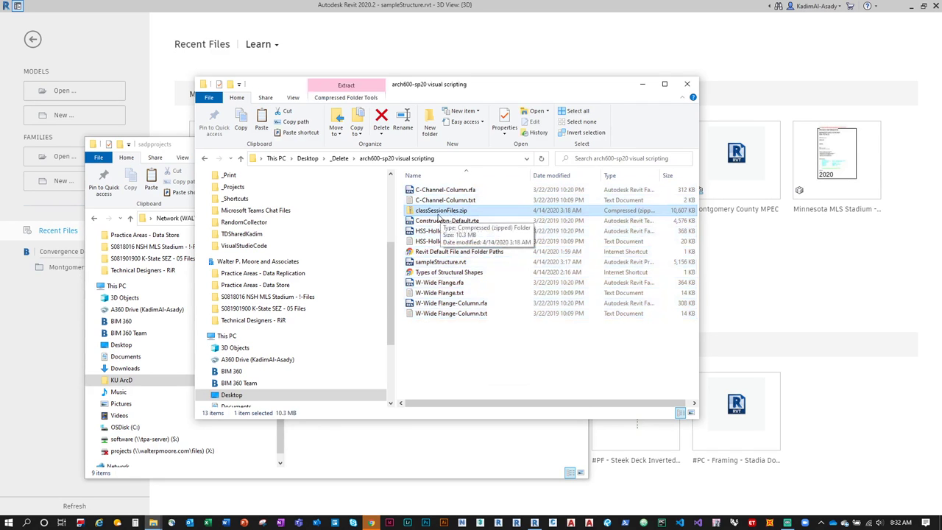
Step: Browse the sadpprojects network folder through SP20 and the course's COURSE MATERIAL and REFERENCES folders to SESSION NOTES
click(384, 441)
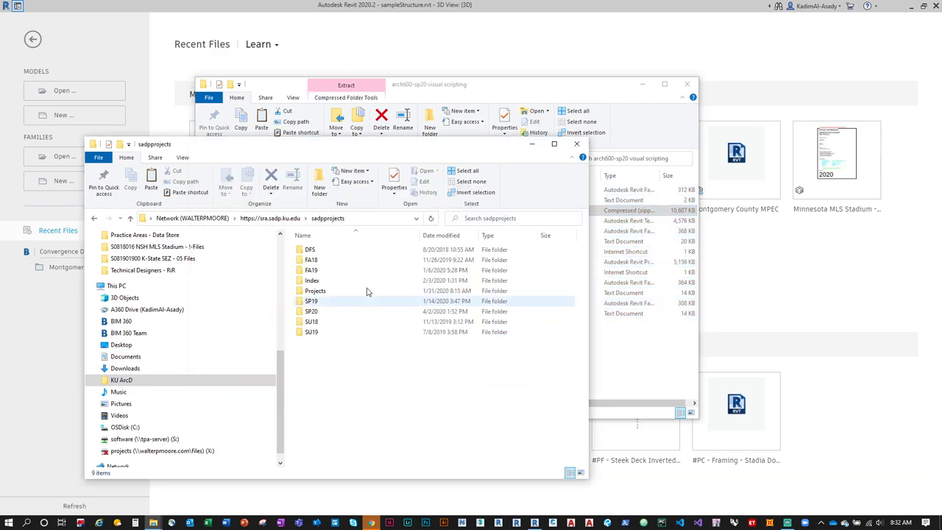
double_click(329, 313)
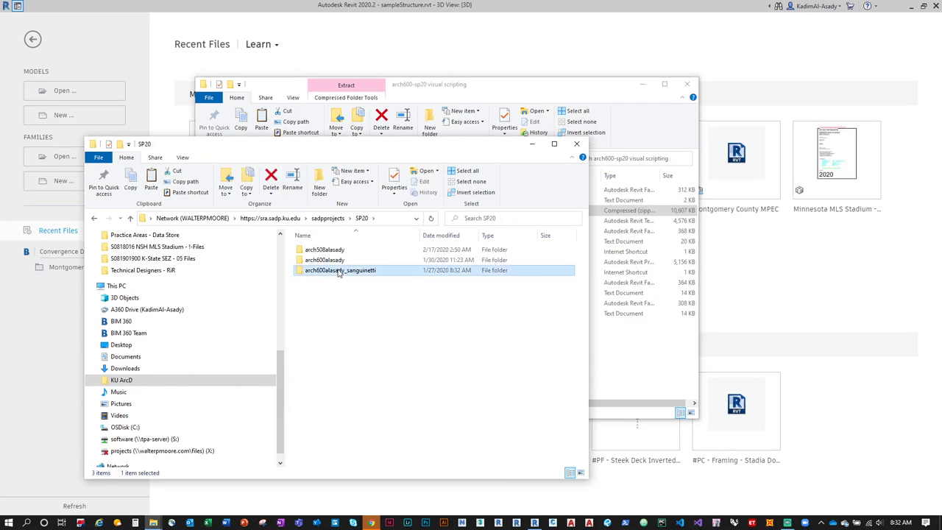
double_click(340, 270)
double_click(344, 253)
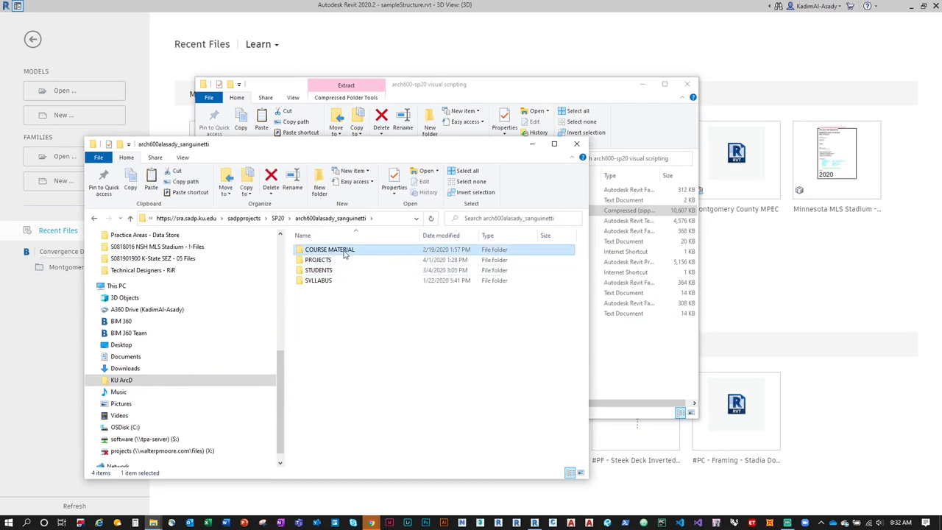
double_click(338, 250)
double_click(337, 251)
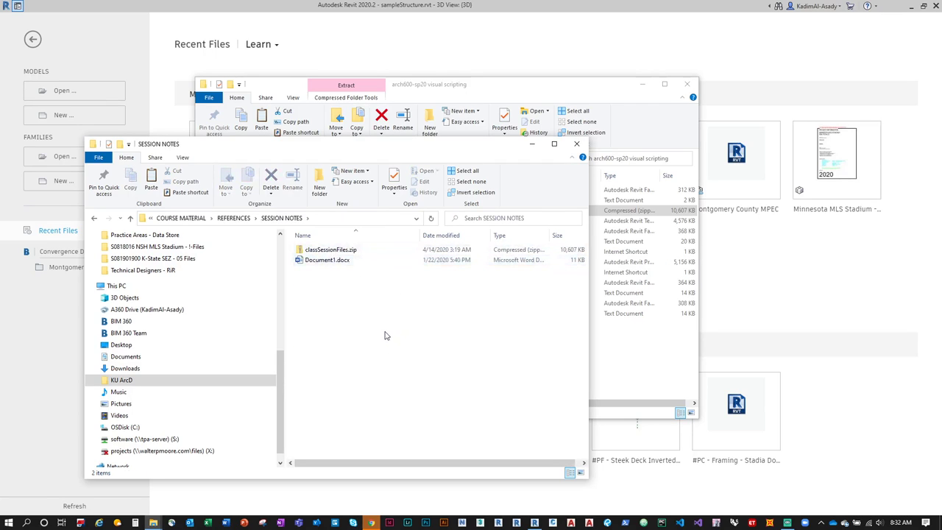
Step: Open the Revit Default File and Folder Paths shortcut from the visual scripting folder and close the duplicate page
click(620, 368)
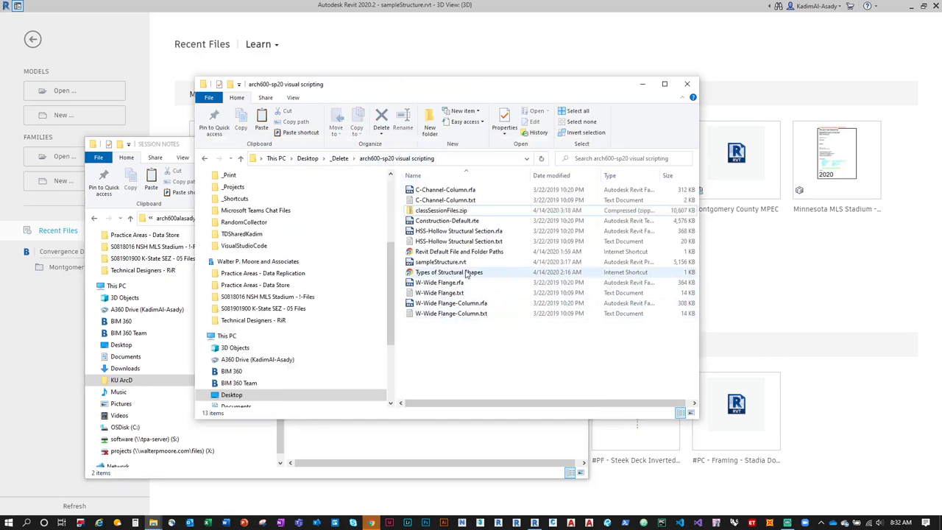
click(456, 221)
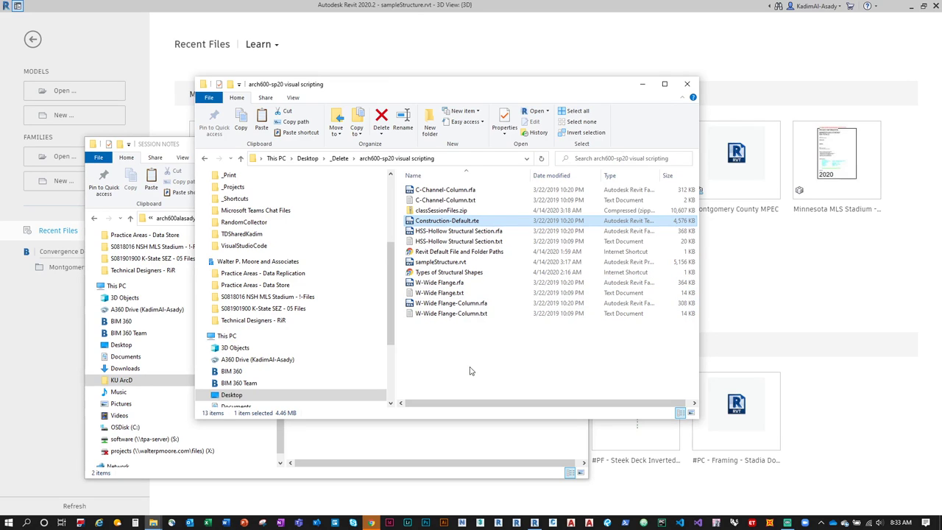
double_click(447, 253)
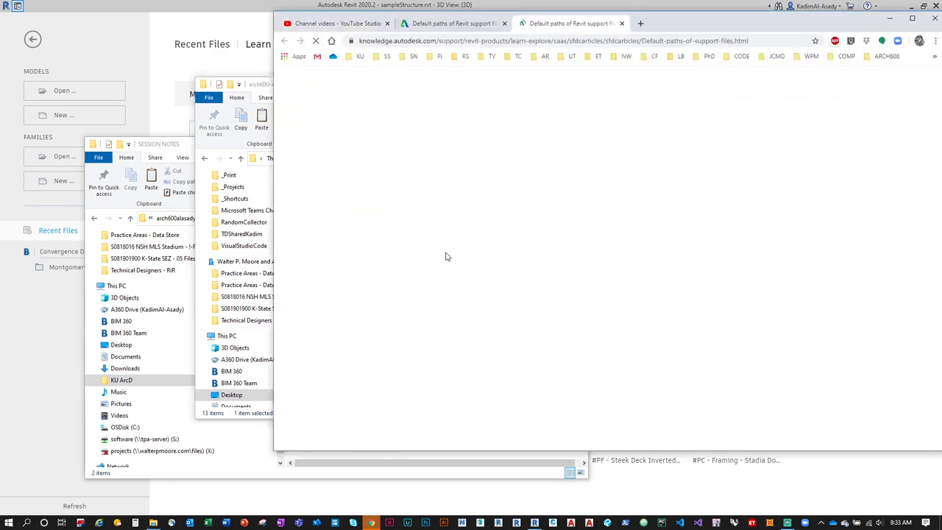
drag(595, 27, 425, 25)
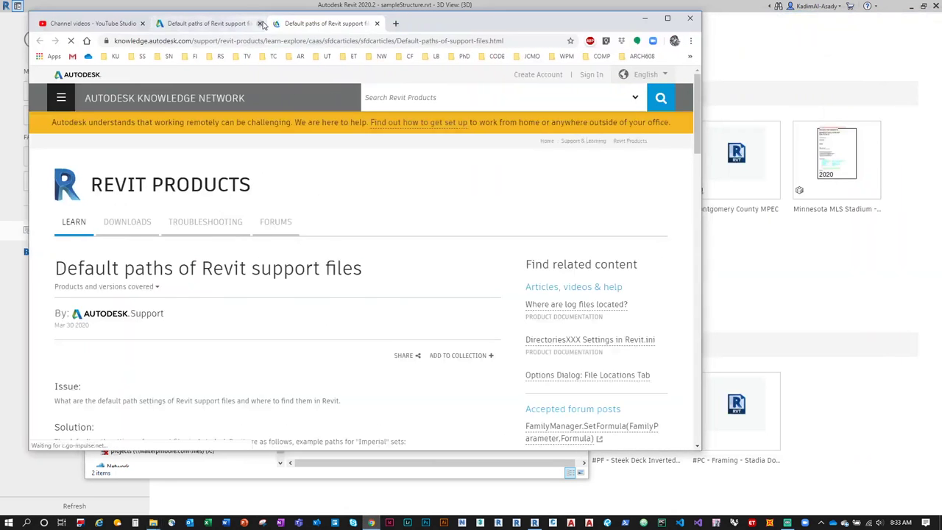
click(259, 23)
Step: Look up the default template file paths in the Autodesk article and return to Revit
scroll(228, 332, down, 2)
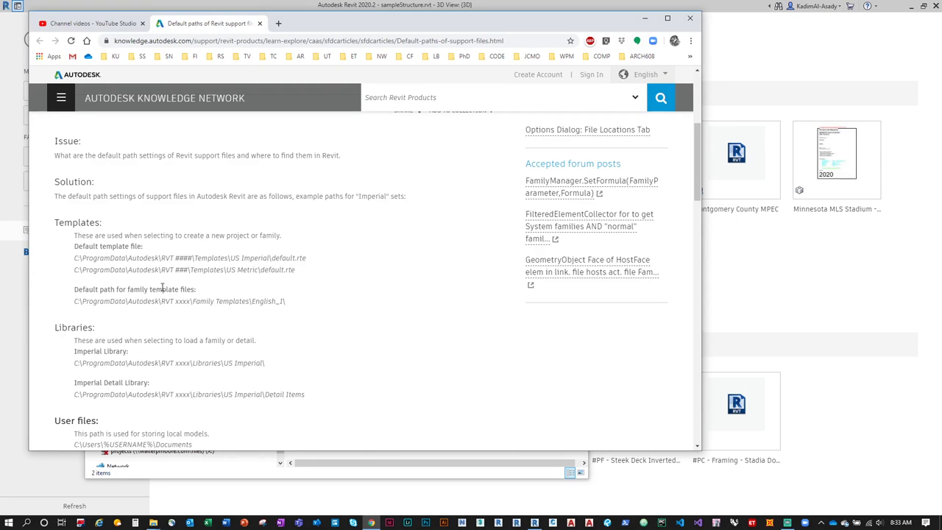
scroll(163, 289, down, 1)
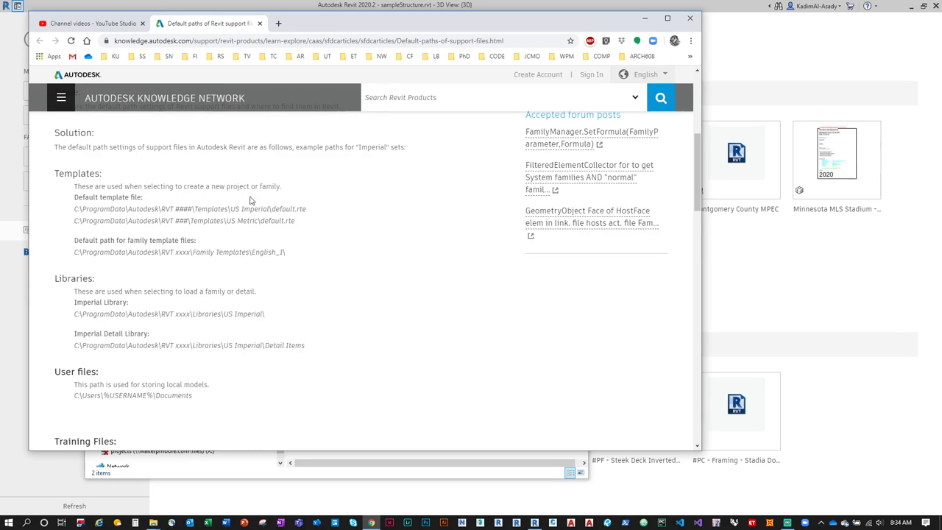
drag(74, 209, 305, 228)
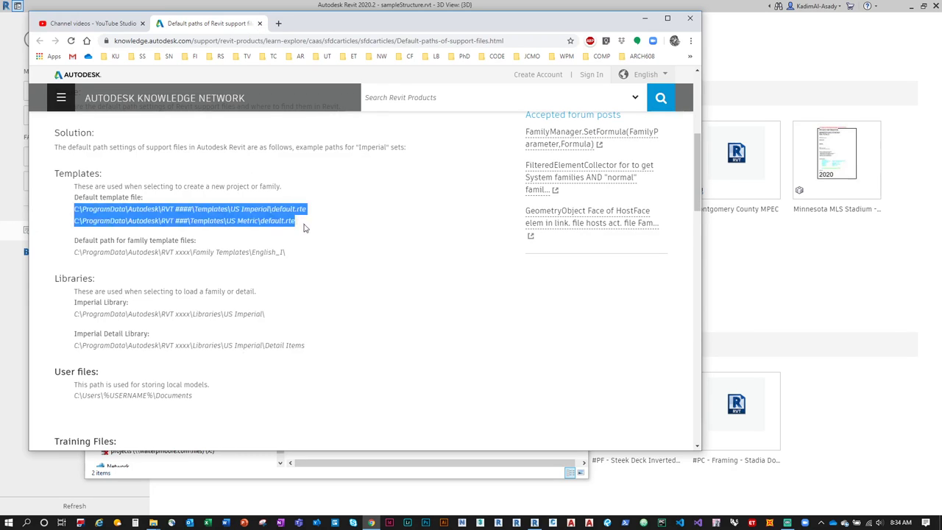
click(772, 47)
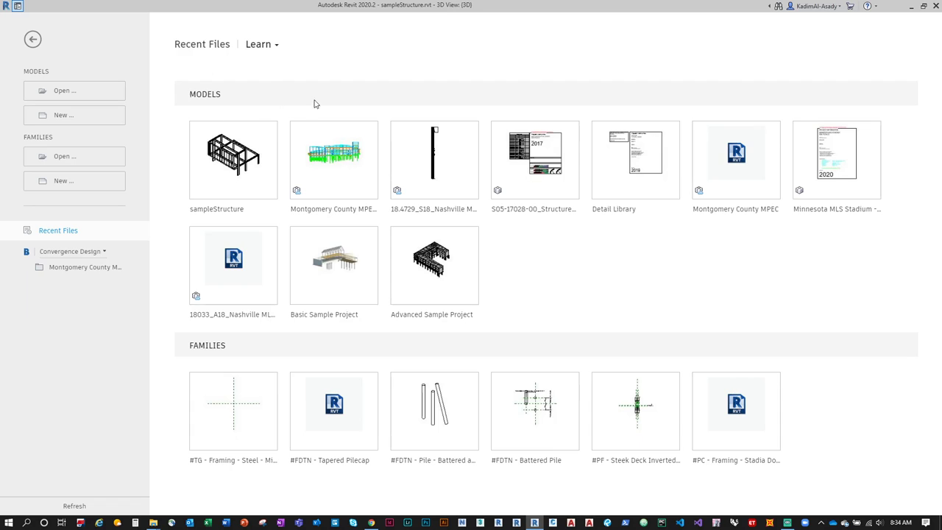
Step: Create a new project from the Construction-Default.rte template in the _Delete folder's arch600-sp20 visual scripting subfolder
click(70, 115)
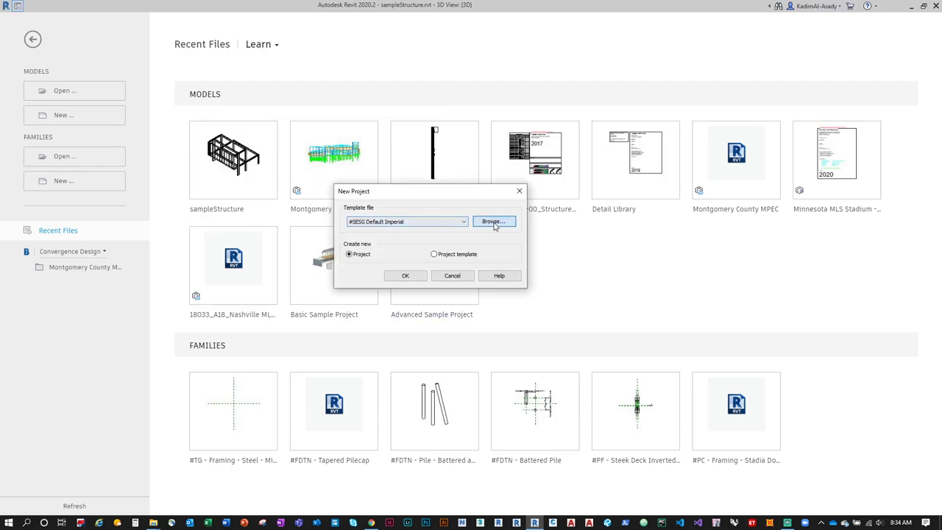
click(514, 223)
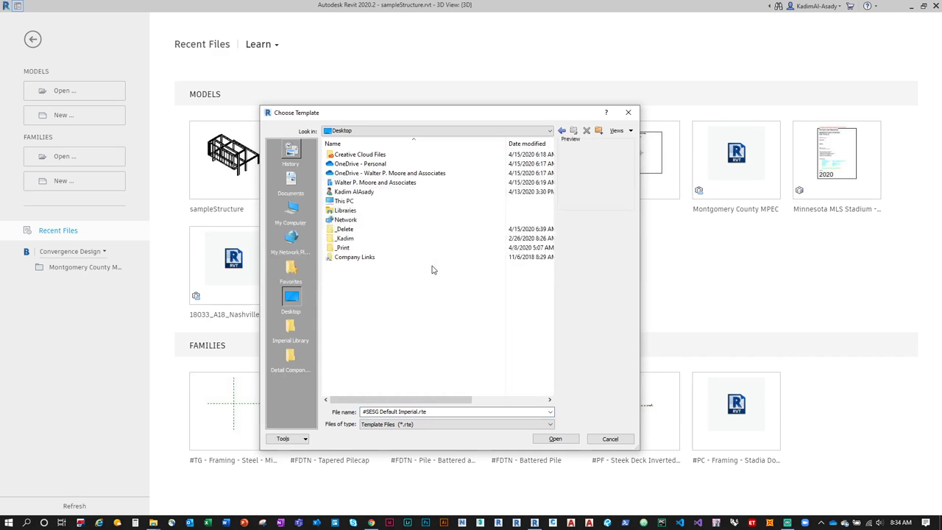
double_click(344, 229)
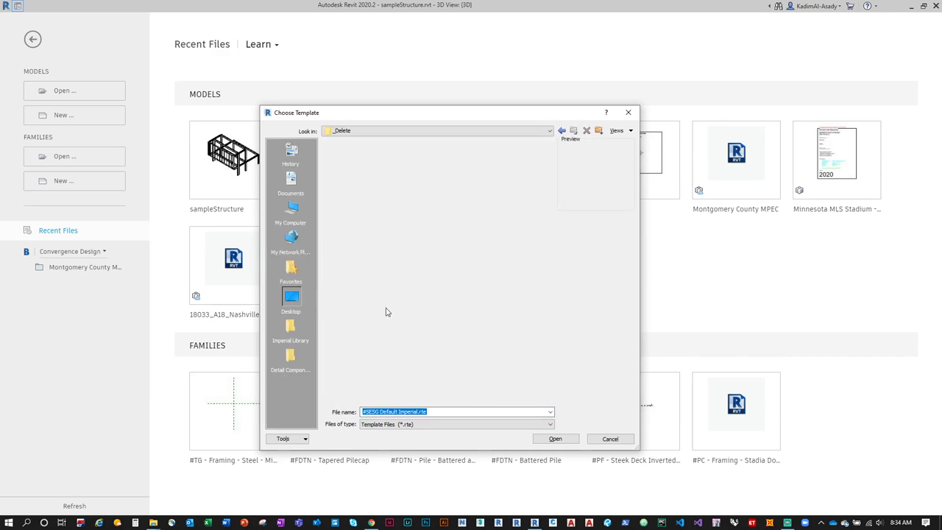
double_click(377, 192)
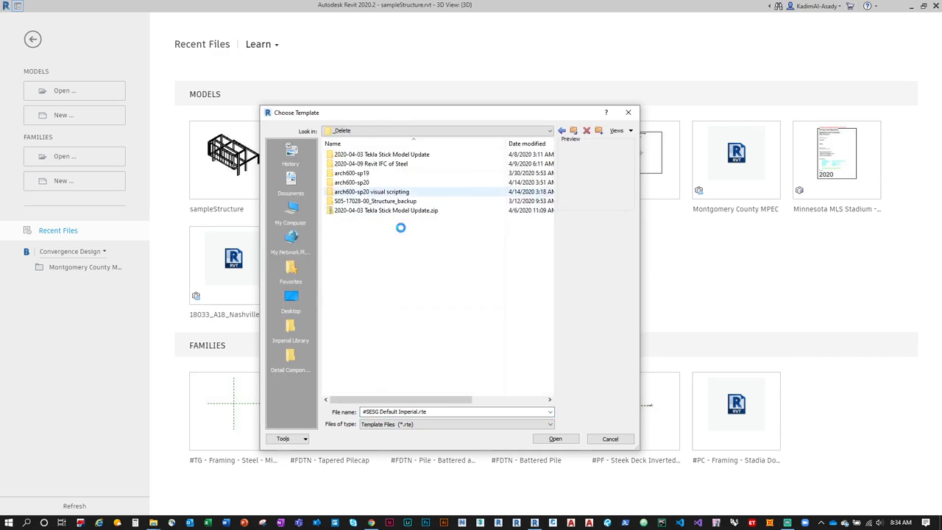
click(381, 164)
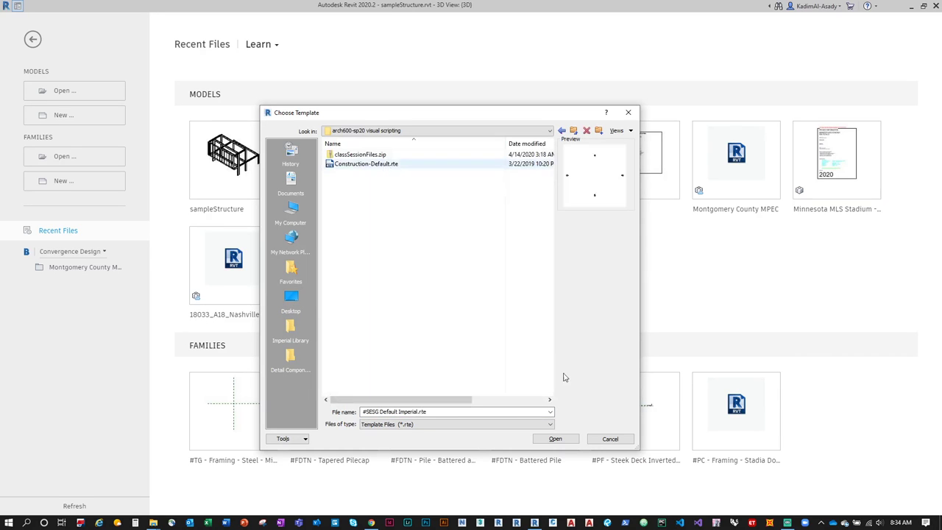
click(561, 440)
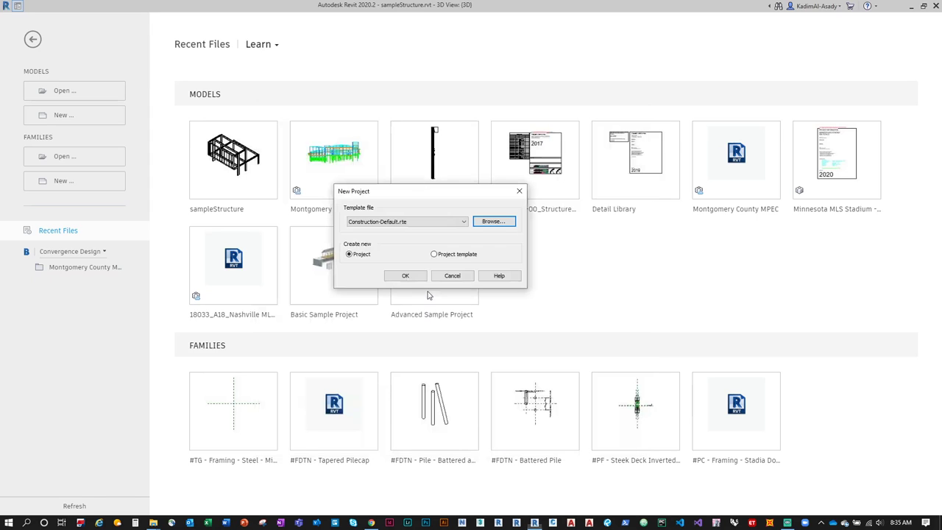
click(443, 255)
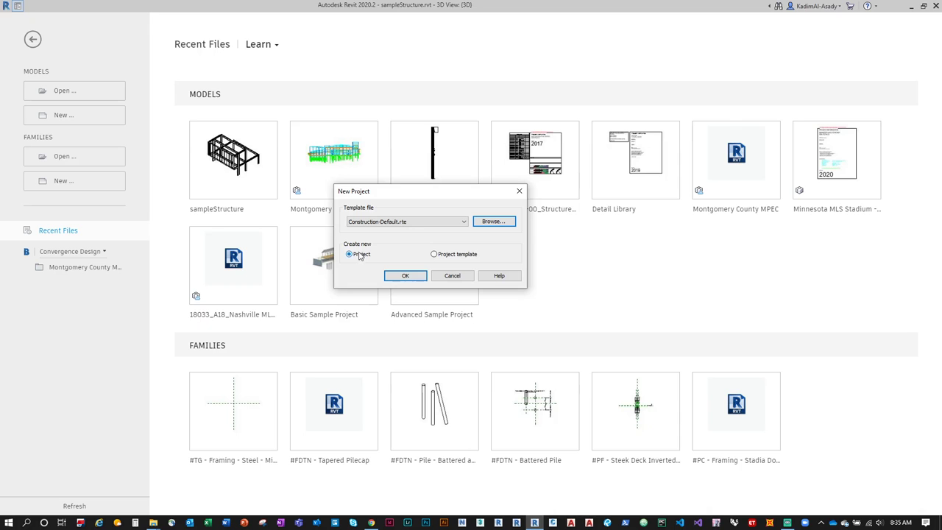
click(402, 279)
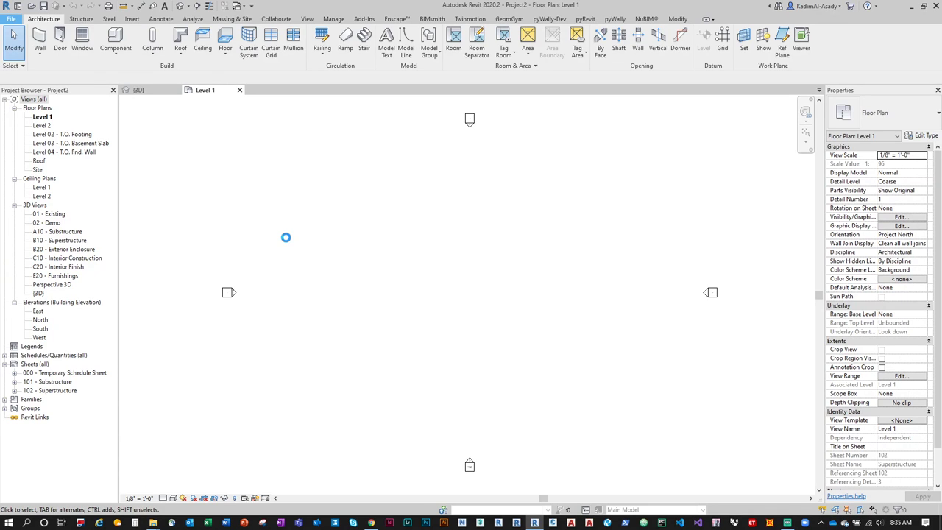
key(alt+f)
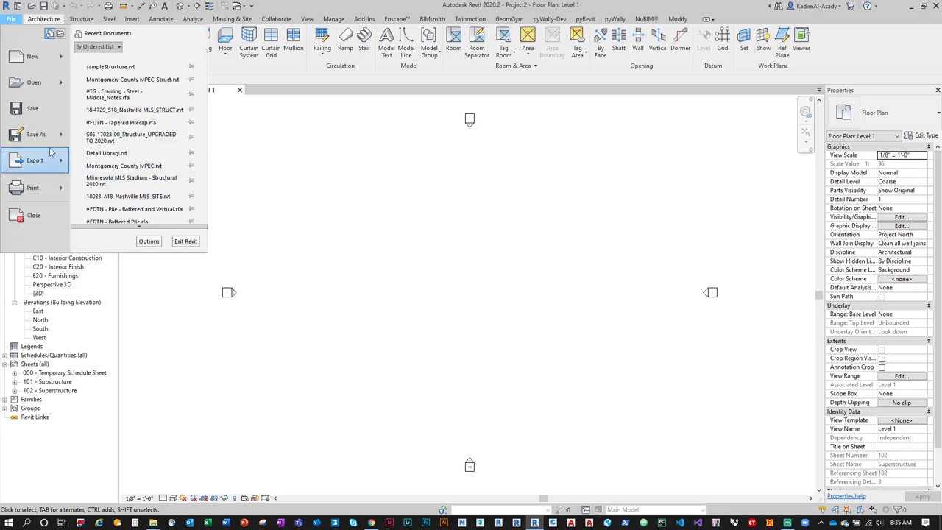
mouse_move(45, 135)
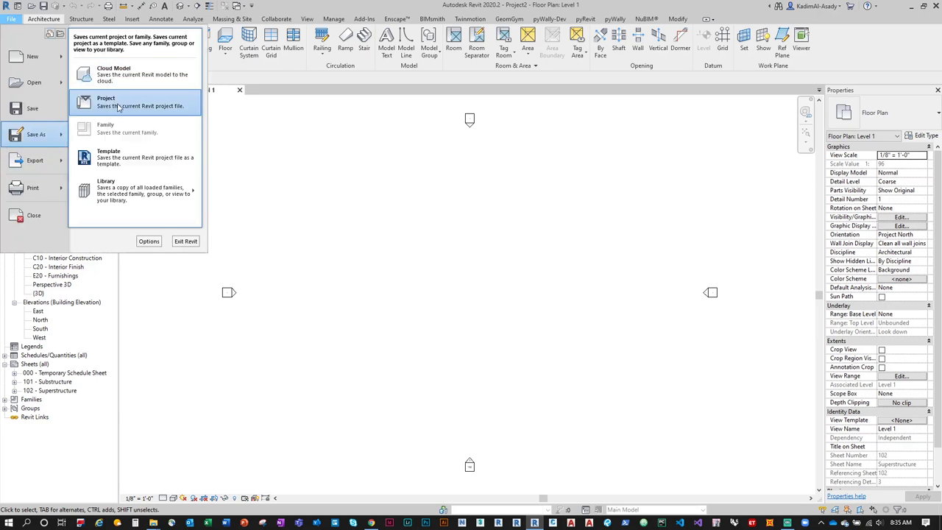
click(390, 222)
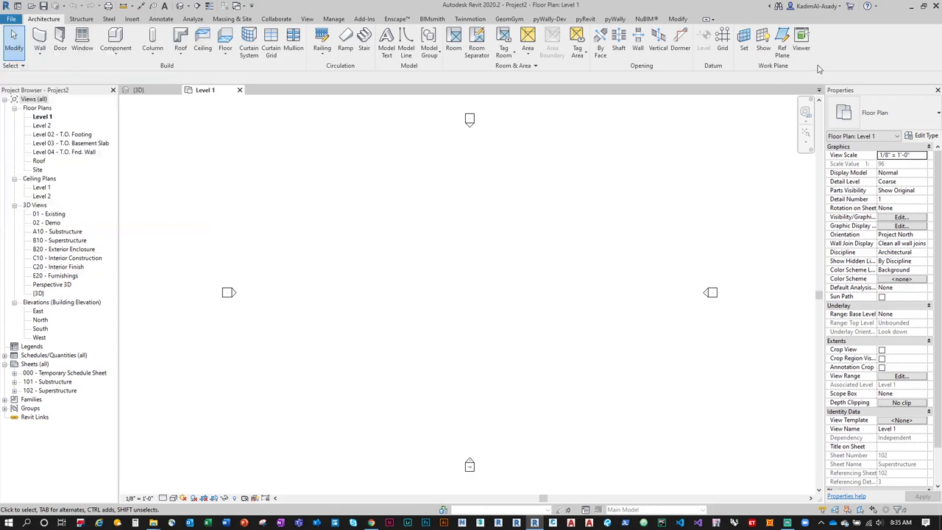
Step: Inspect the Revit license in the License Manager and decline to return the borrowed license
click(875, 7)
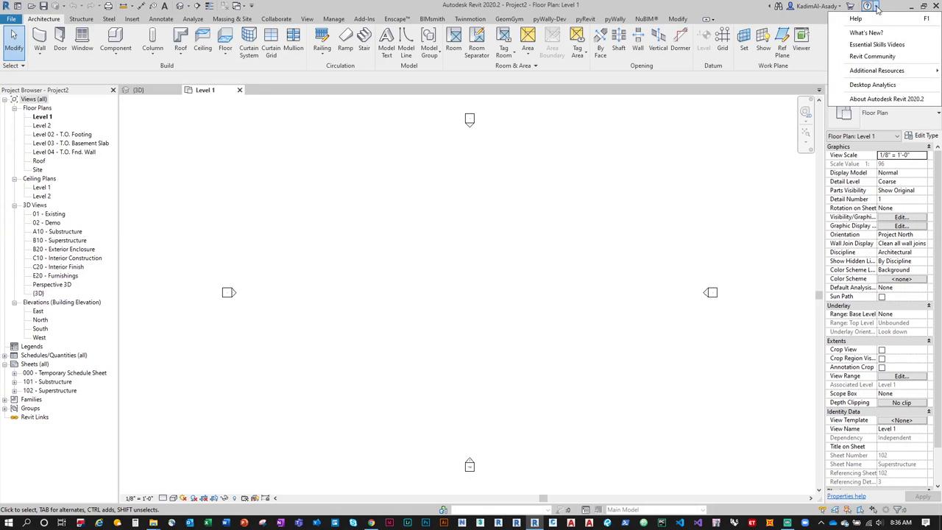
click(868, 95)
click(568, 382)
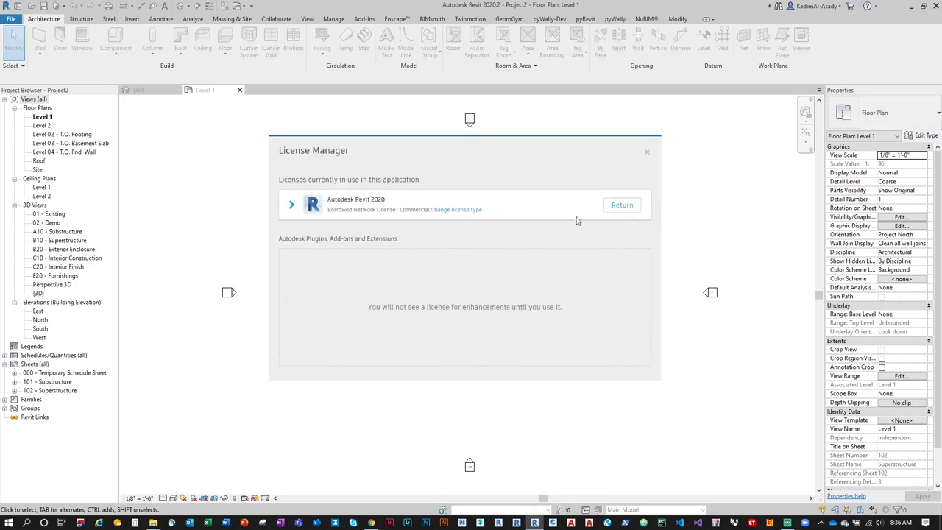
click(622, 204)
click(877, 7)
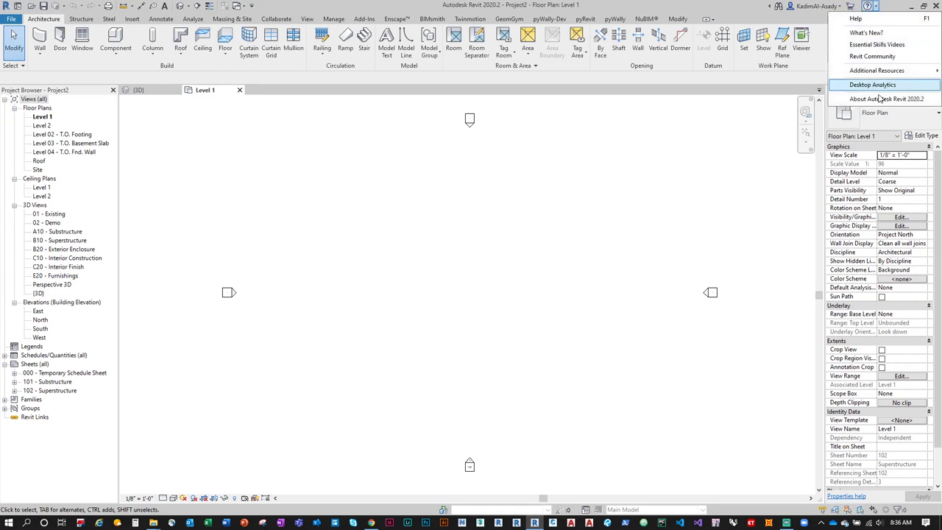
click(877, 92)
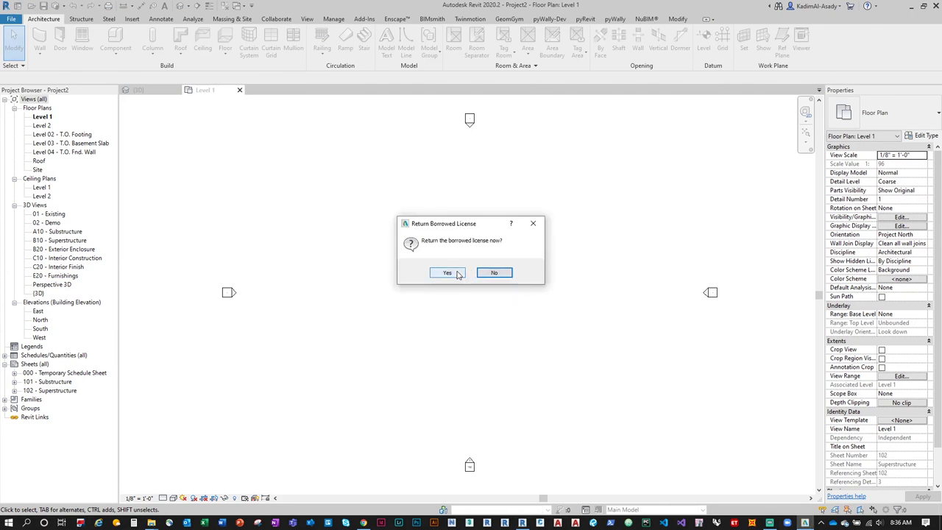
click(504, 273)
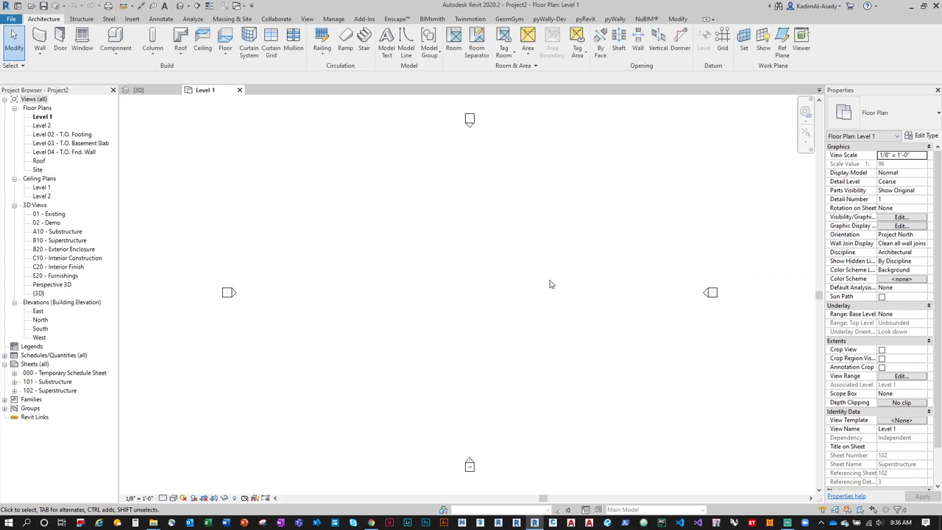
Step: Delete the 3D views from 01 - Existing through Perspective 3D, and both ceiling plans, Level 1 and Level 2
click(64, 287)
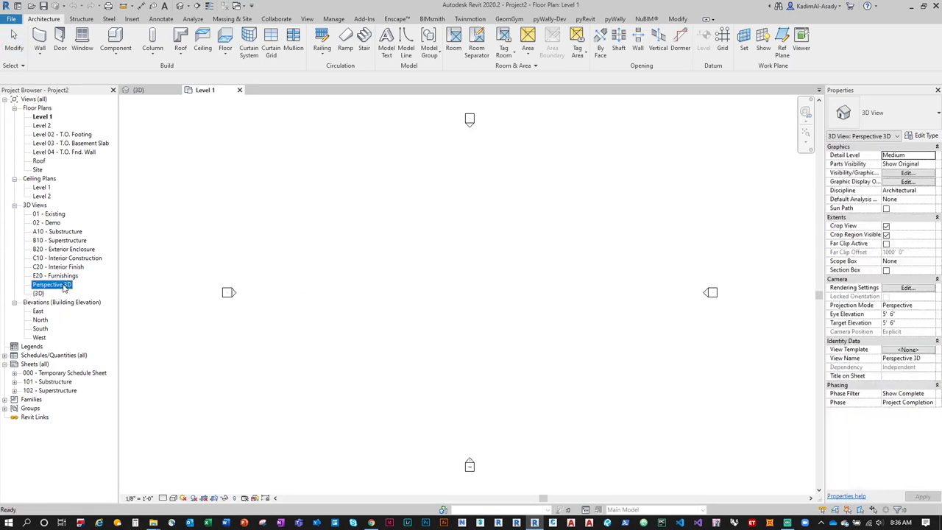
shift+click(49, 214)
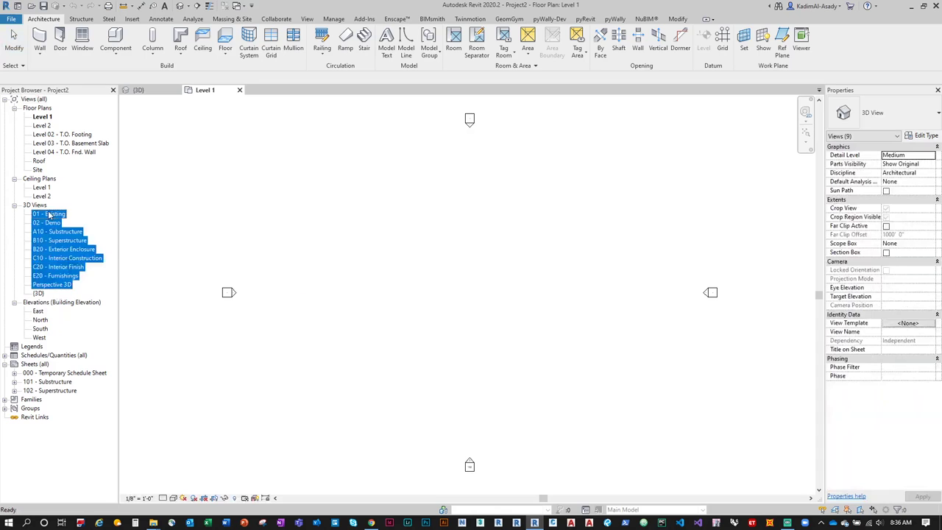
key(Delete)
click(46, 197)
shift+click(45, 188)
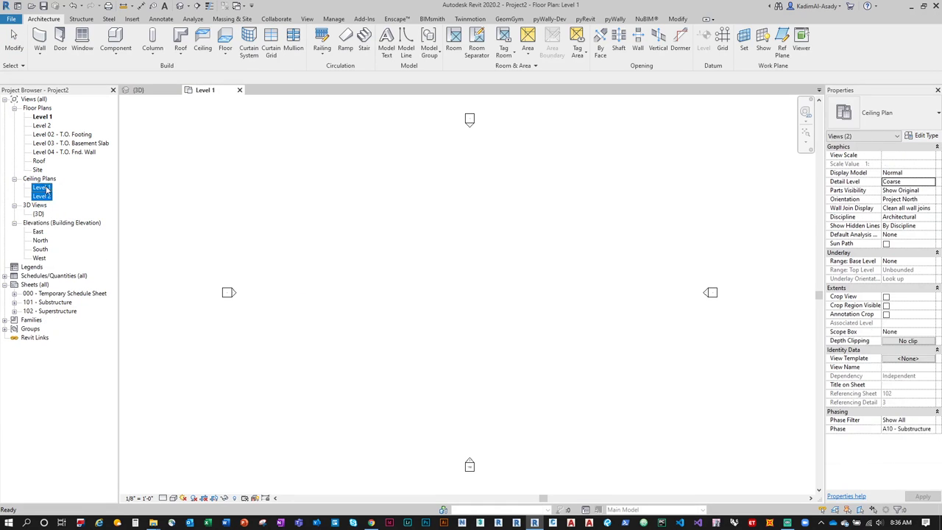
key(Delete)
Step: Delete the floor plan views from Level 2 through Roof, keeping Level 1 and Site
click(41, 161)
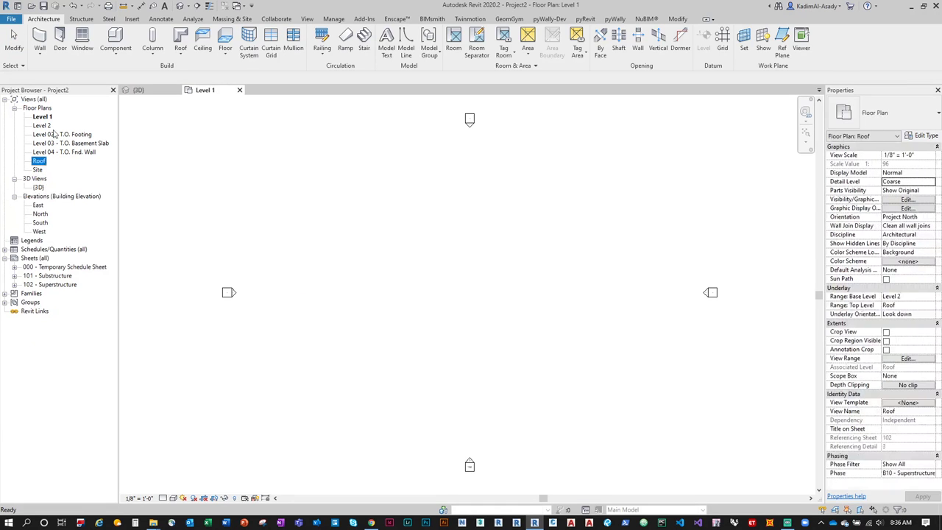
shift+click(46, 126)
key(Delete)
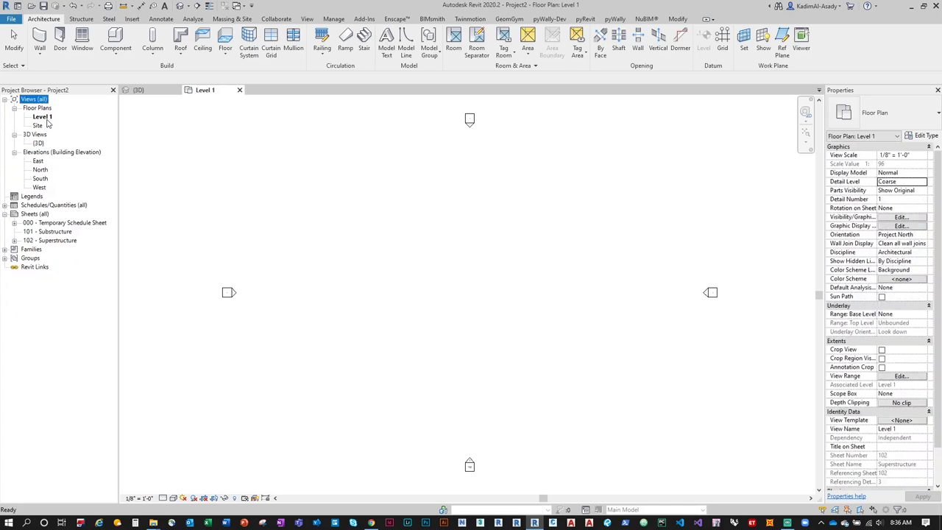
click(39, 126)
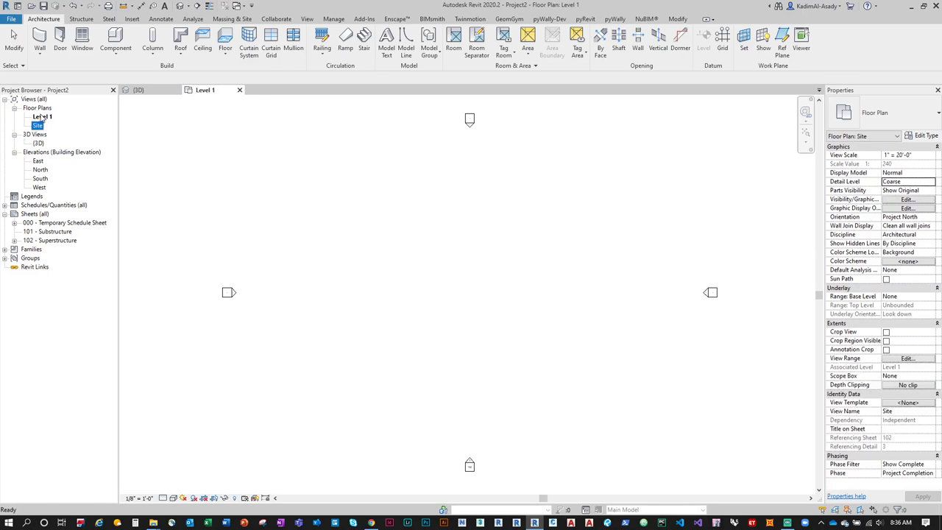
Step: Expand the structural column and framing families and delete the W Shapes structural framing family
click(5, 249)
scroll(43, 345, down, 1)
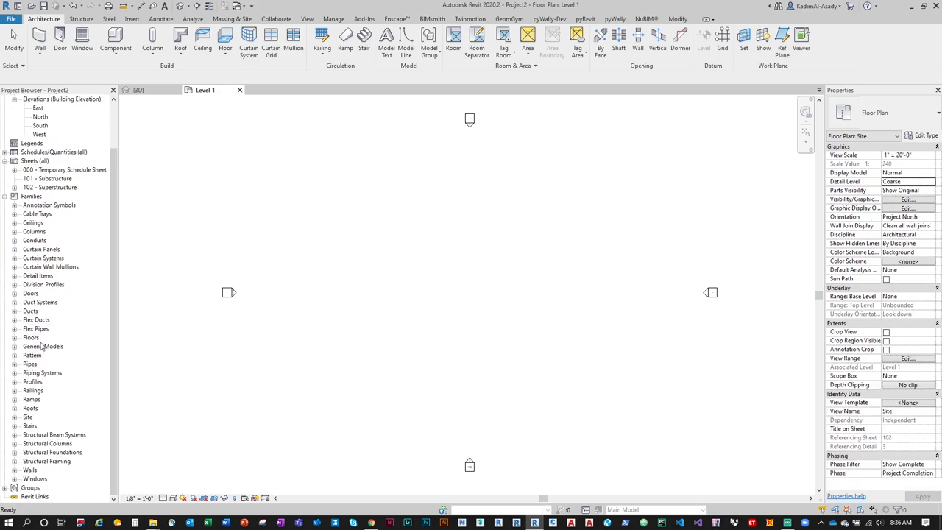
click(14, 443)
scroll(19, 471, down, 1)
click(14, 452)
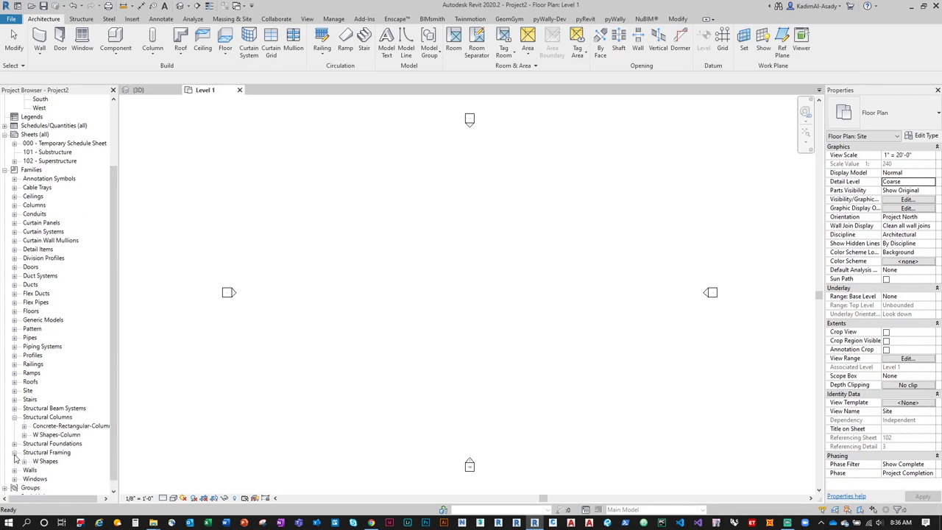
click(42, 461)
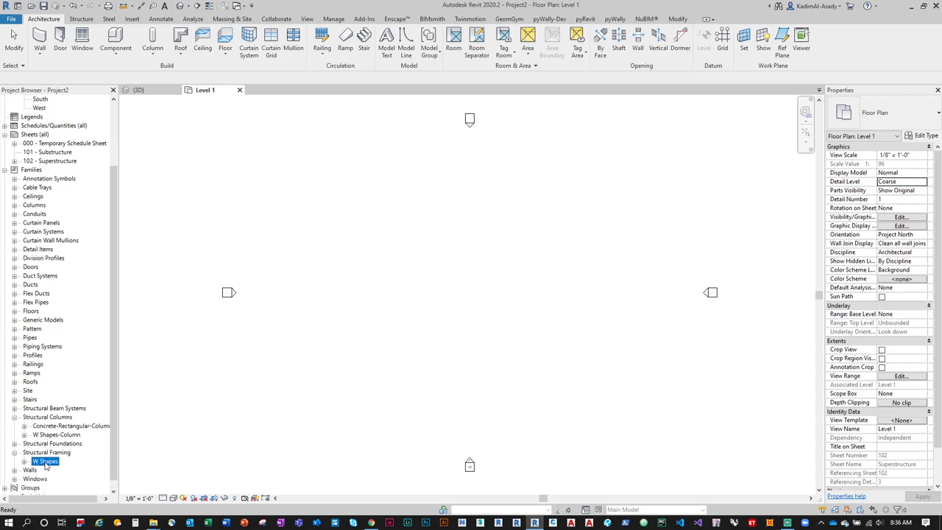
right_click(44, 462)
click(62, 365)
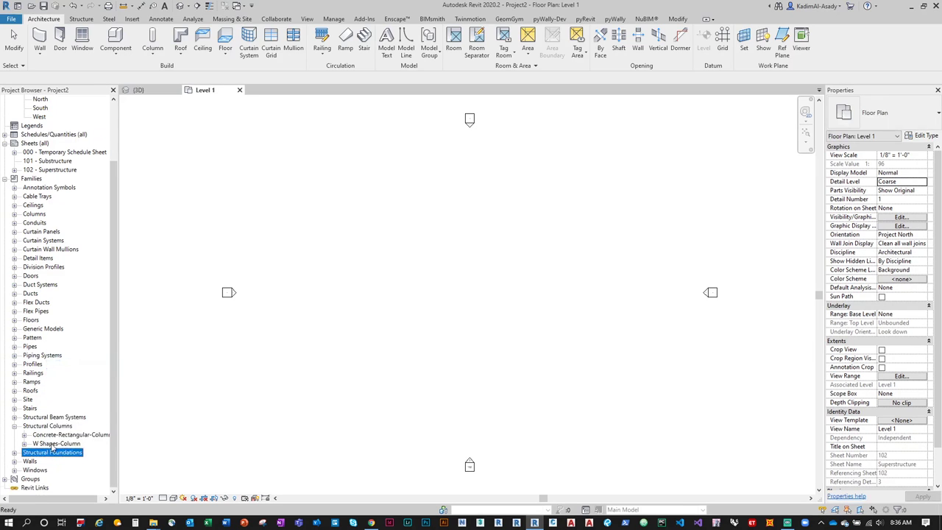
Step: Delete the W Shapes-Column and Concrete-Rectangular-Column structural column families
right_click(52, 445)
click(62, 347)
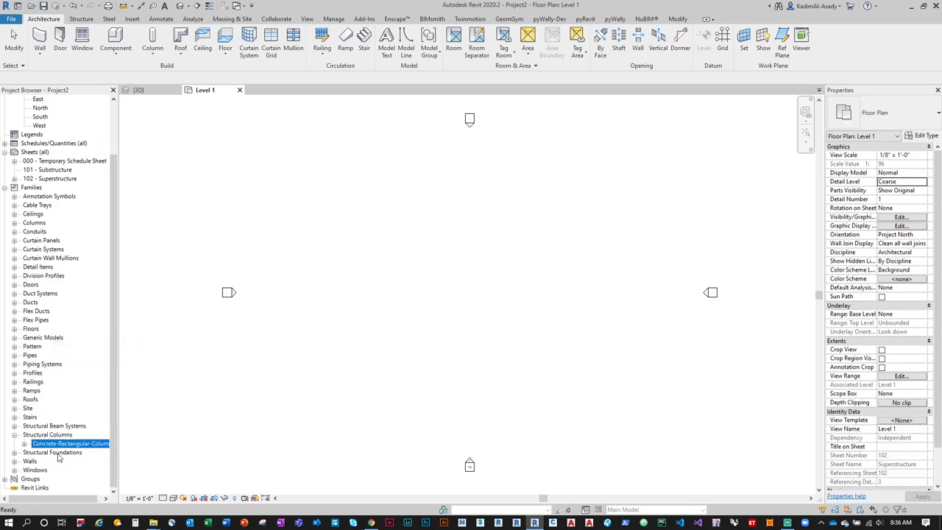
right_click(46, 445)
click(66, 356)
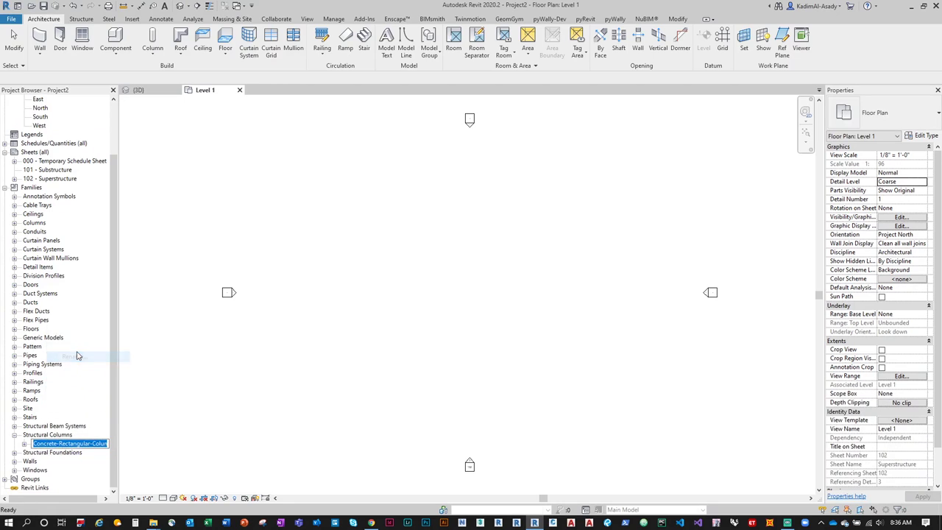
key(Escape)
right_click(49, 444)
click(79, 349)
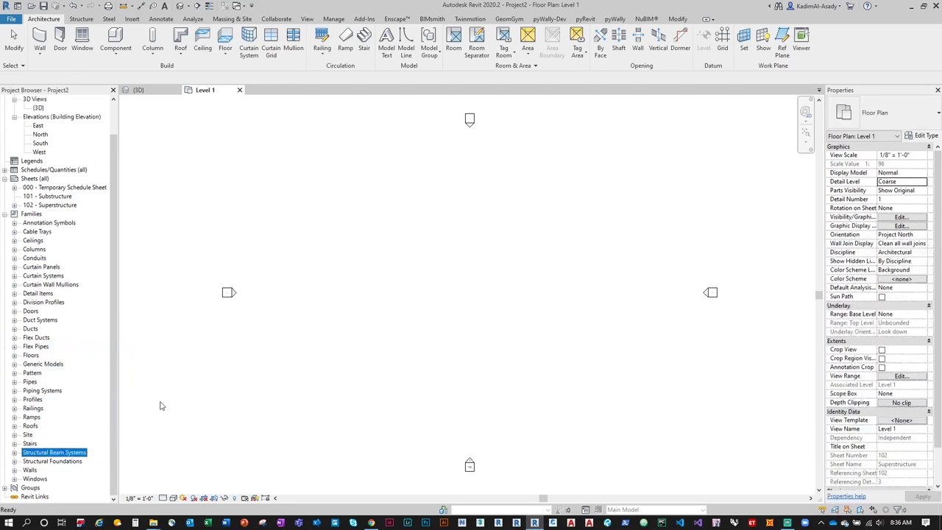
Step: Open the North elevation and delete the B.O. Footing, T.O. Footing and T.O. Basement Slab levels
scroll(58, 224, up, 2)
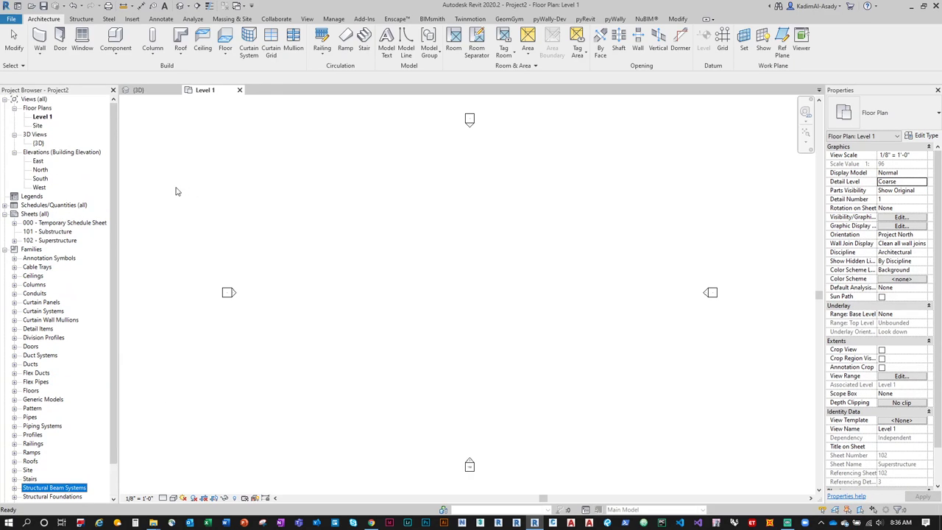
double_click(40, 170)
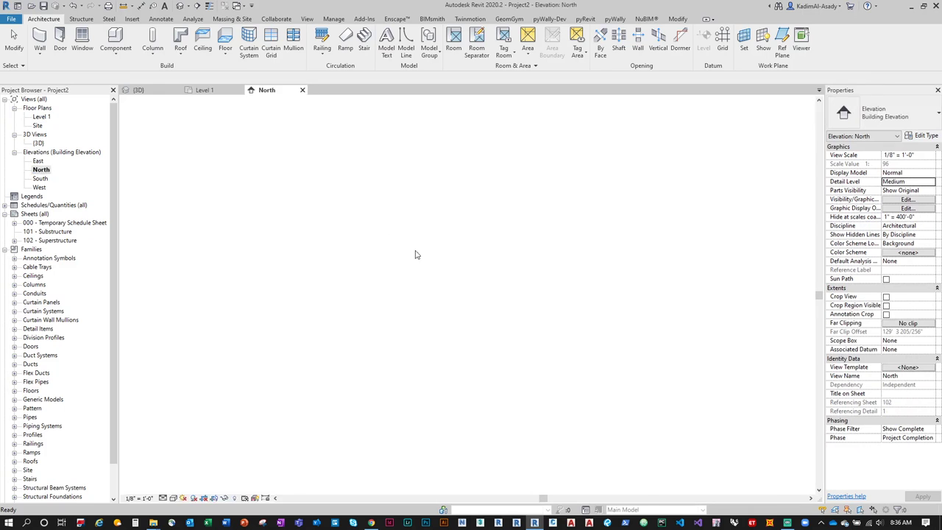
scroll(621, 345, up, 3)
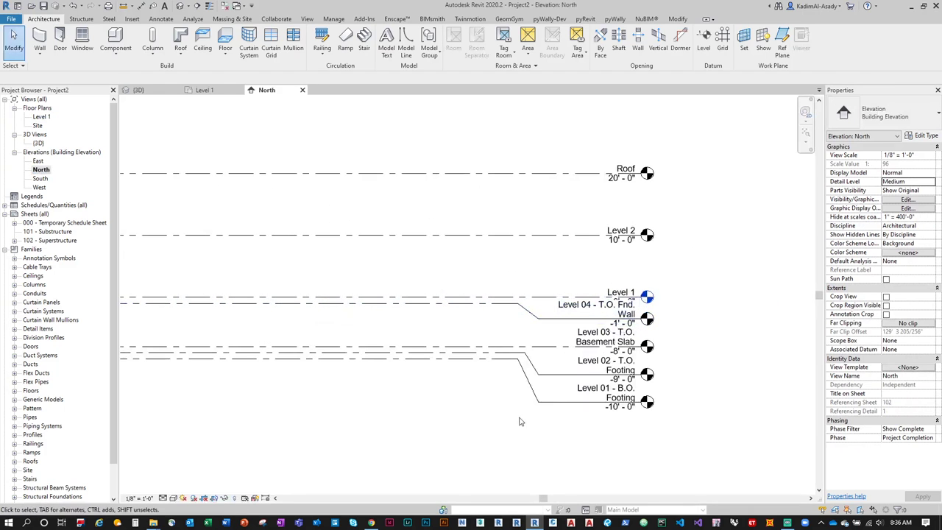
drag(480, 379, 457, 339)
key(Delete)
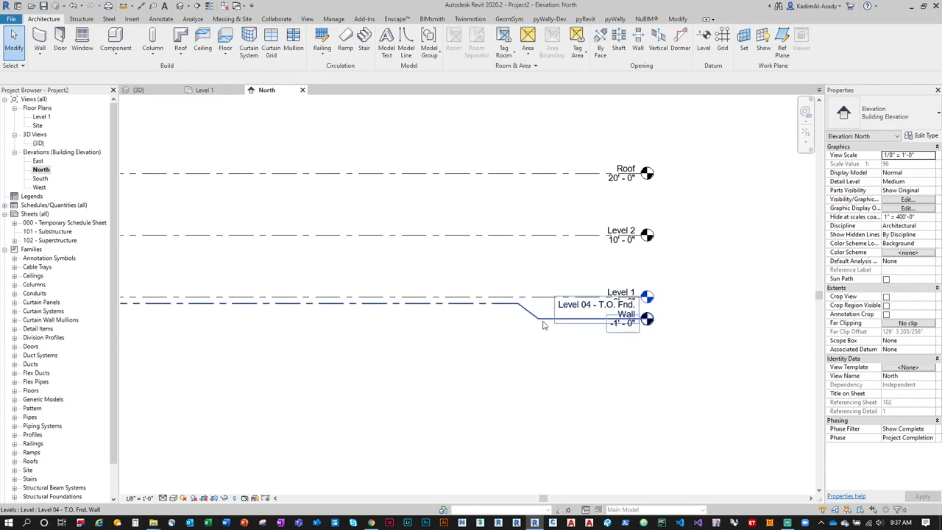
Step: Lower the elbowed head of the Level 04 - T.O. Fnd. Wall level to separate its label from Level 1
click(591, 313)
drag(540, 319, 543, 340)
key(Escape)
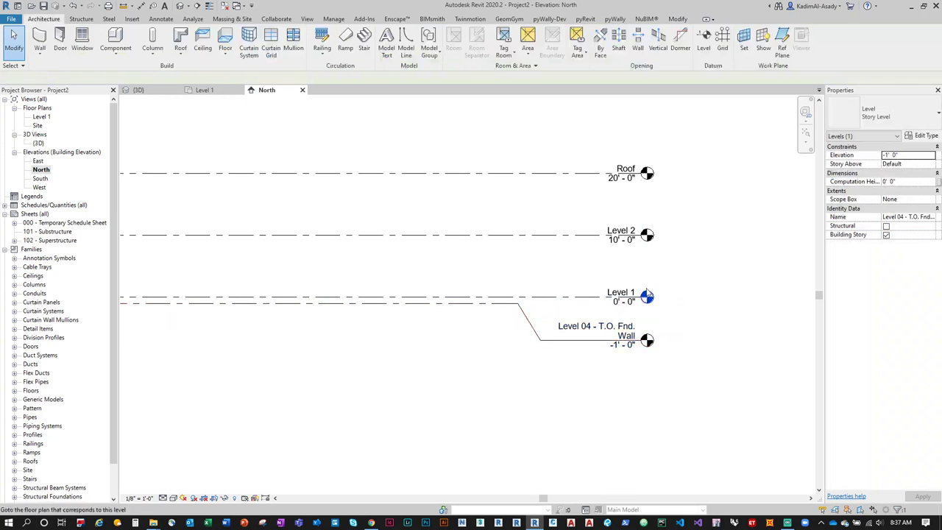
Step: Rename Level 1 as GROUND and rename its corresponding views too
click(618, 293)
click(618, 291)
key(Caps_Lock)
text(GROUND)
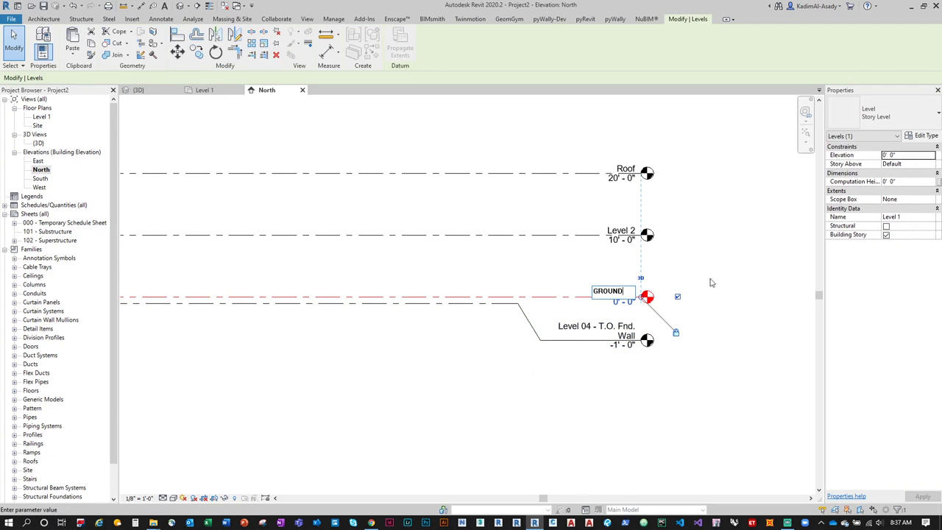
key(Return)
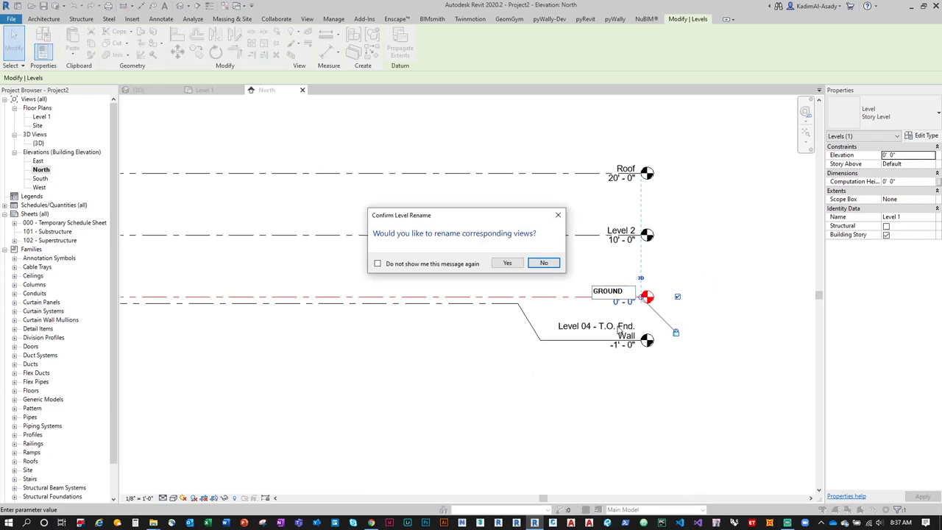
click(507, 263)
Step: Rename the Level 04 - T.O. Fnd. Wall level as T.O. FOOTING
click(617, 333)
click(617, 333)
key(ctrl+c)
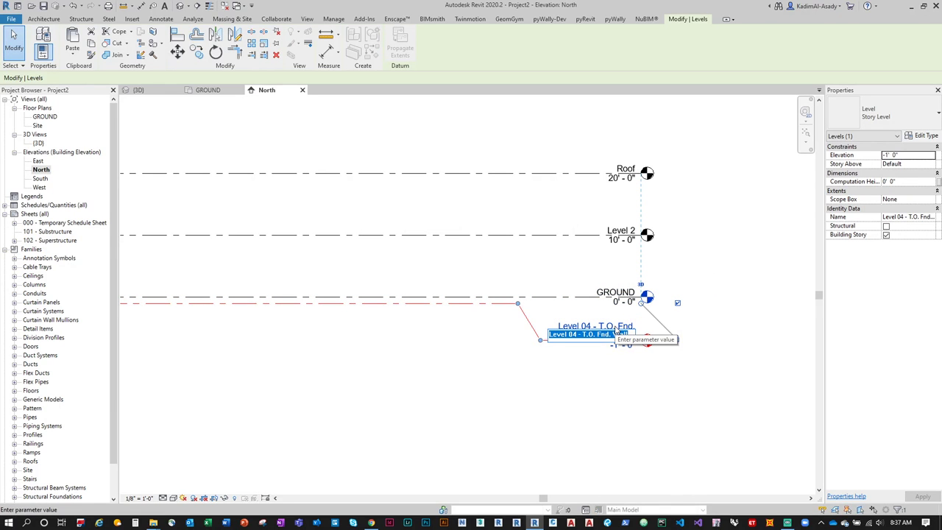
text(T.O.)
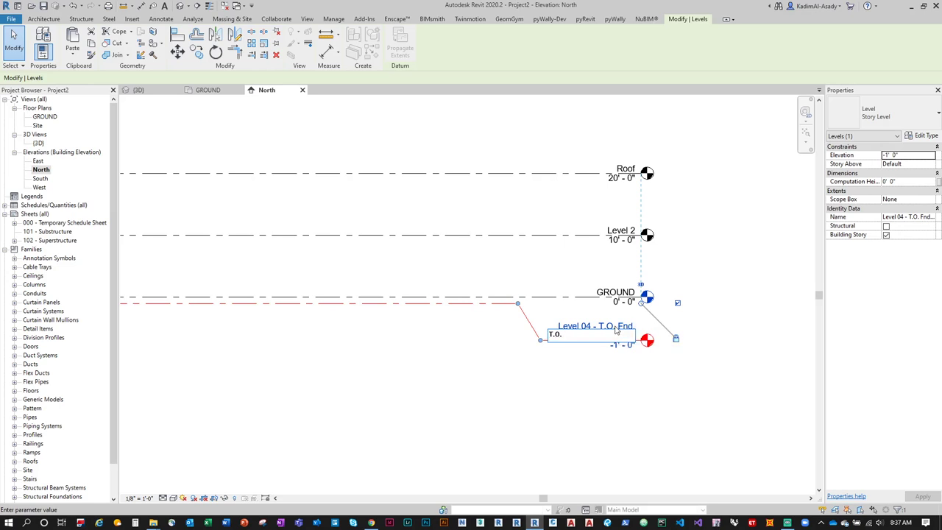
text( FOOTING)
key(Return)
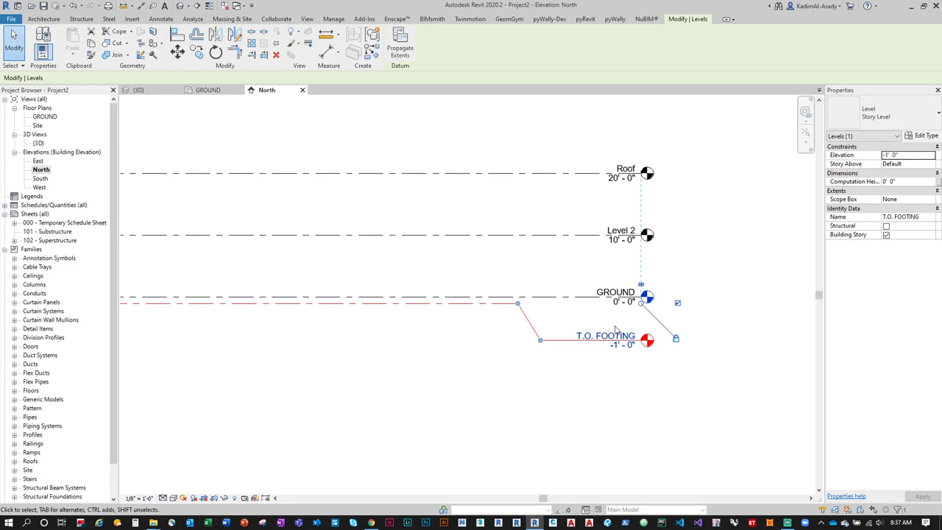
Step: Rename Level 2 as T.O. CANOPY
double_click(619, 230)
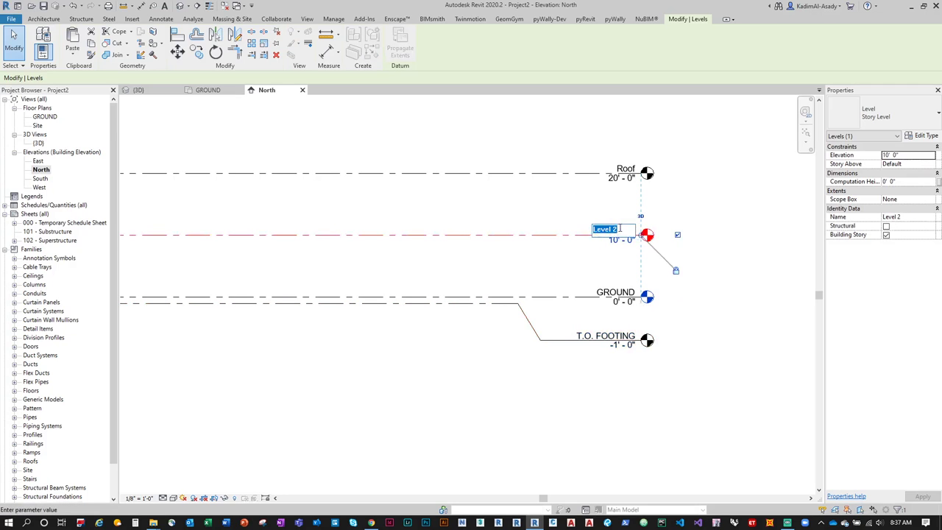
text(T.O. CANOPY)
key(Return)
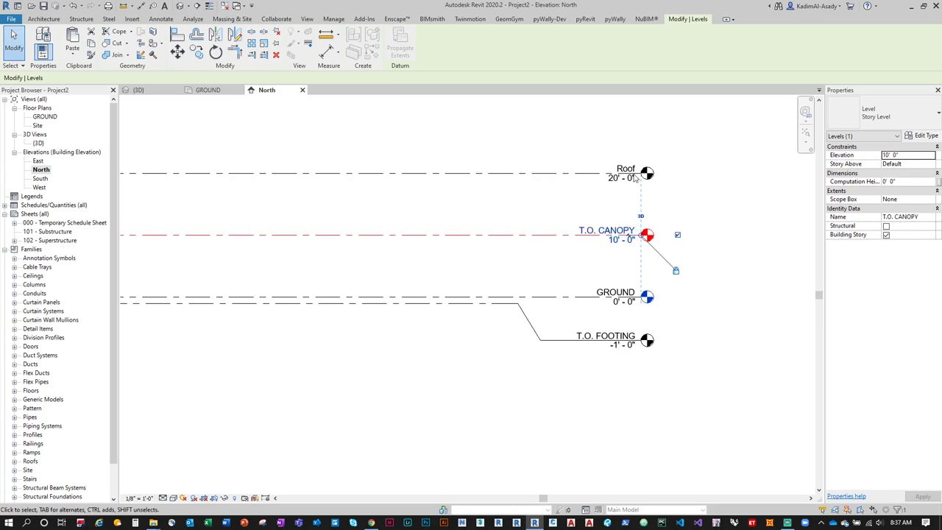
Step: Rename the Roof level as T.O. SCB
click(626, 169)
click(626, 169)
text(T.O. SC)
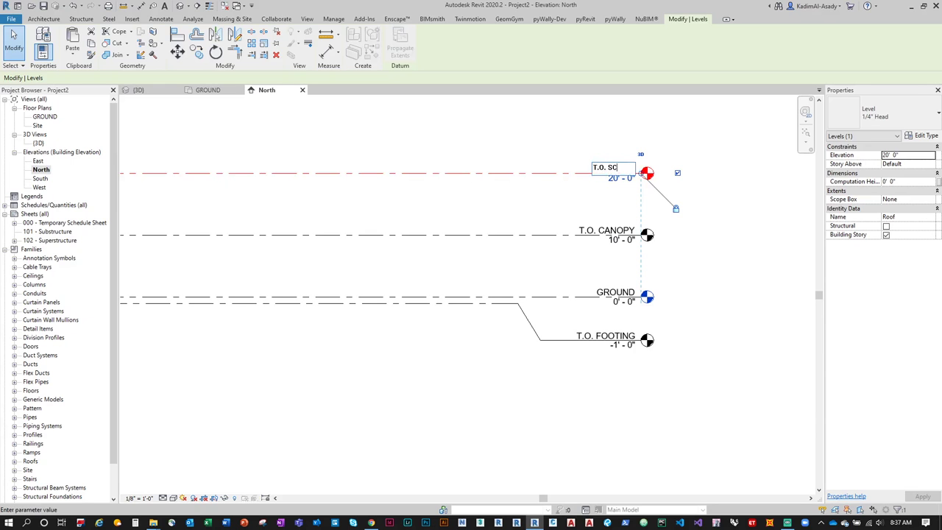
text(B)
key(Return)
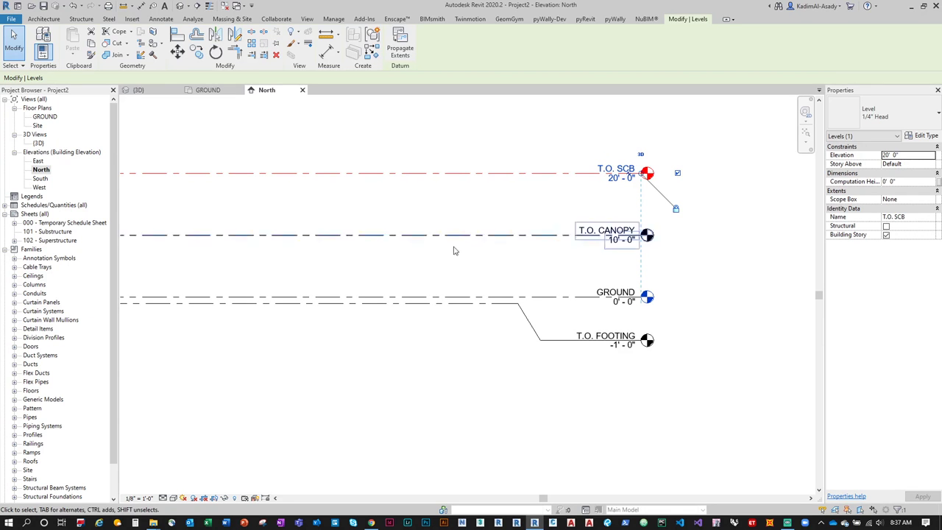
Step: Delete the remaining GROUND and Site floor plan views
scroll(273, 236, down, 2)
click(44, 117)
ctrl+click(37, 125)
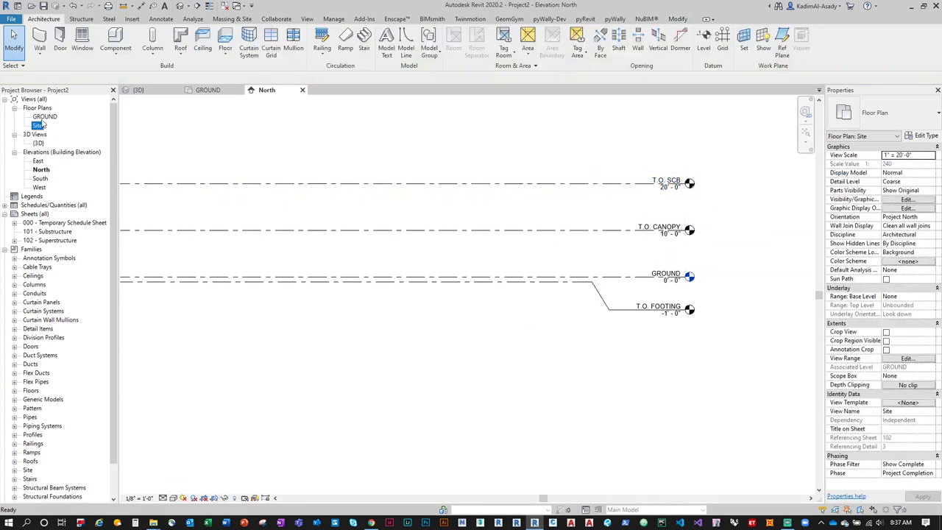
right_click(44, 118)
click(68, 161)
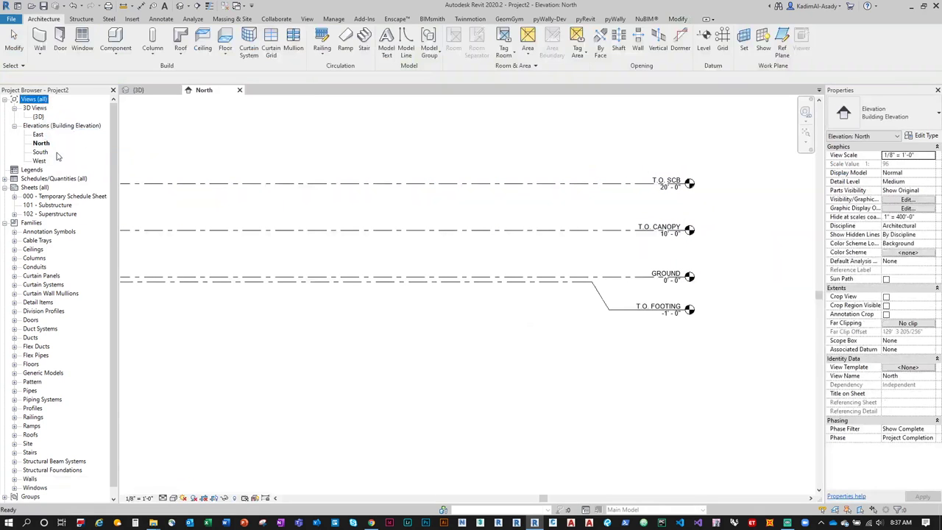
Step: Create new floor plan views for GROUND, T.O. CANOPY, T.O. FOOTING and T.O. SCB, and expand the floor plan list
click(307, 19)
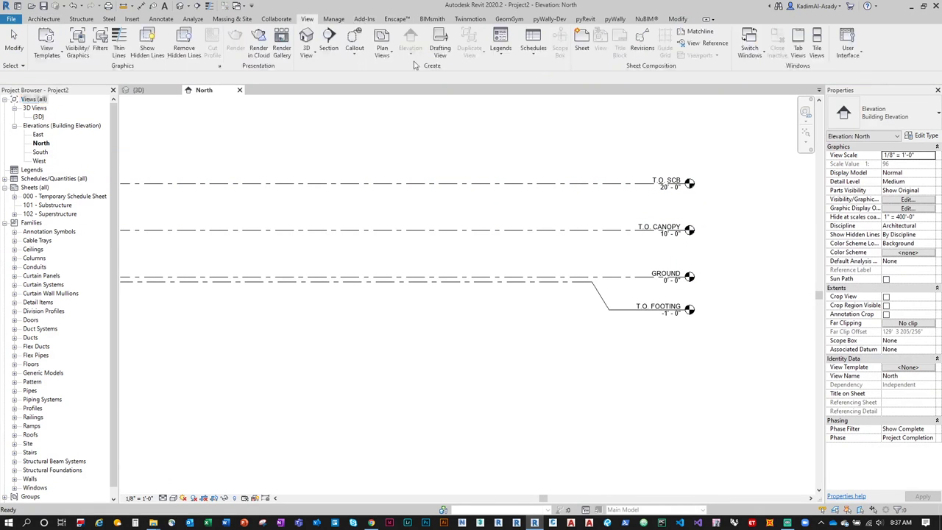
click(381, 46)
click(402, 71)
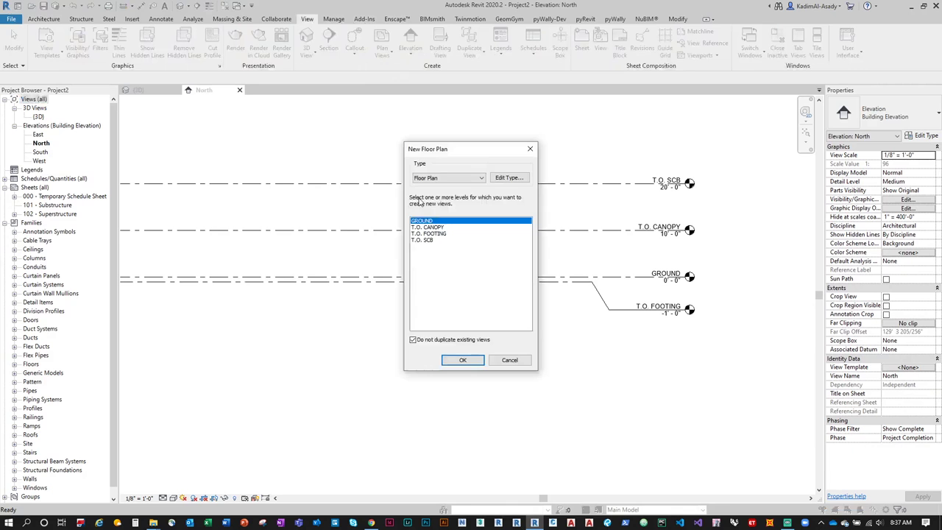
shift+click(427, 241)
click(468, 360)
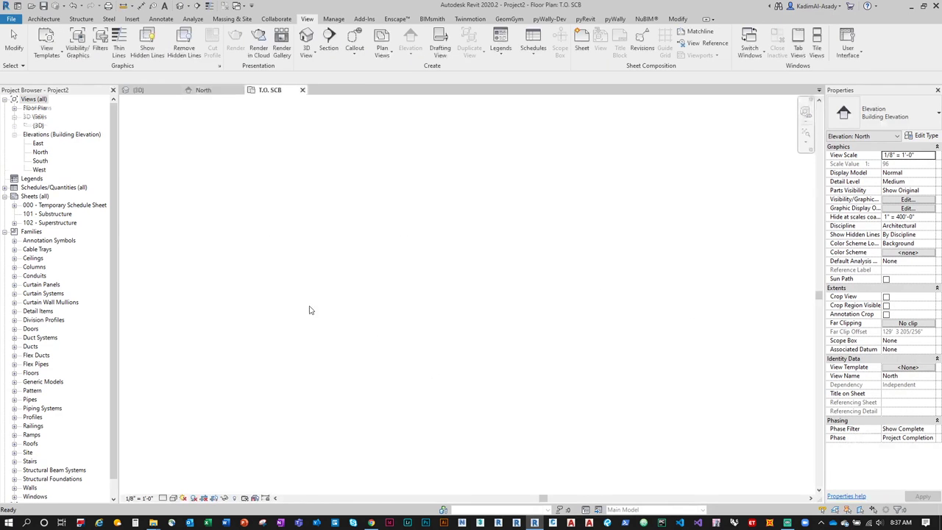
click(14, 108)
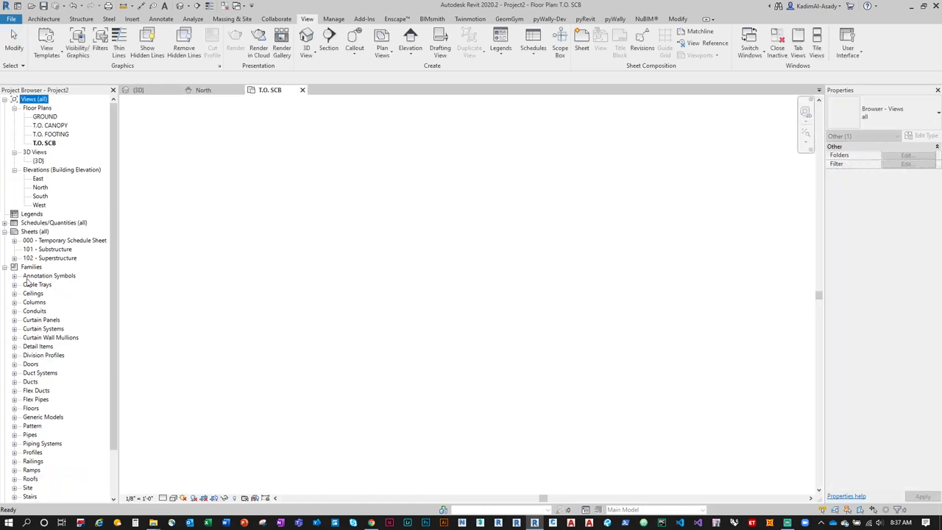
Step: Switch to the sampleStructure.rvt project, open its GROUND floor plan and examine its structural column and framing families
click(4, 267)
click(5, 267)
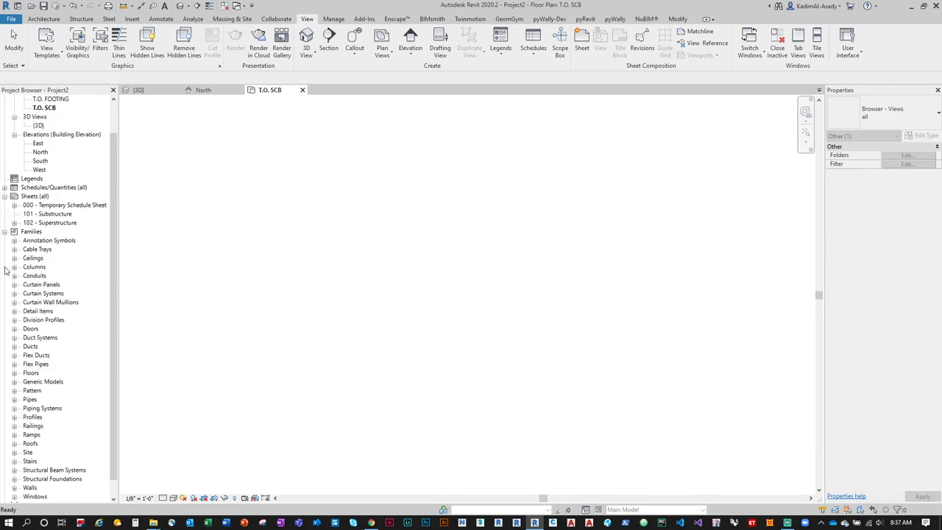
scroll(57, 295, down, 1)
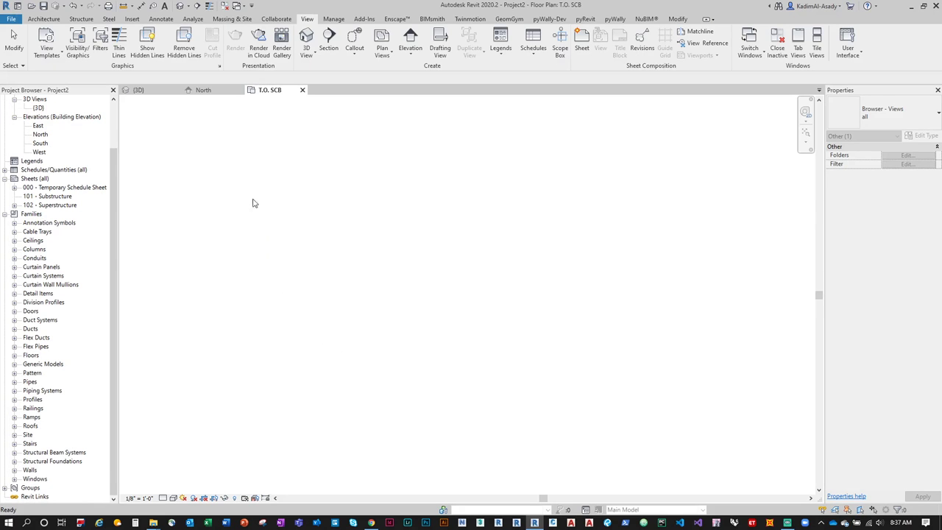
click(147, 91)
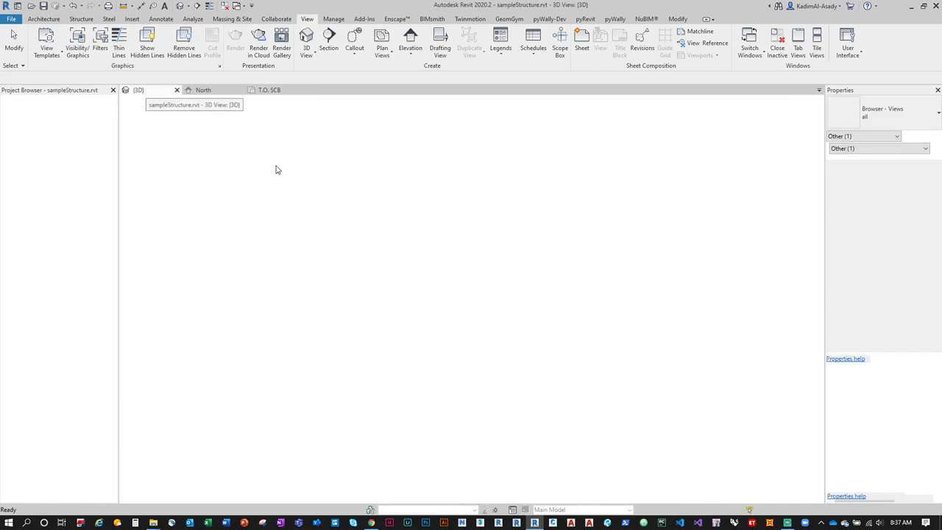
double_click(45, 117)
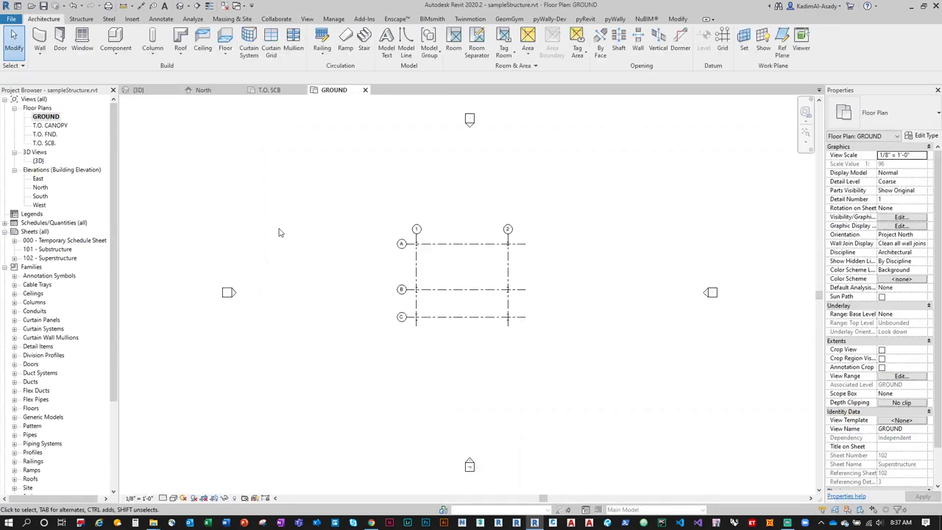
scroll(62, 427, down, 5)
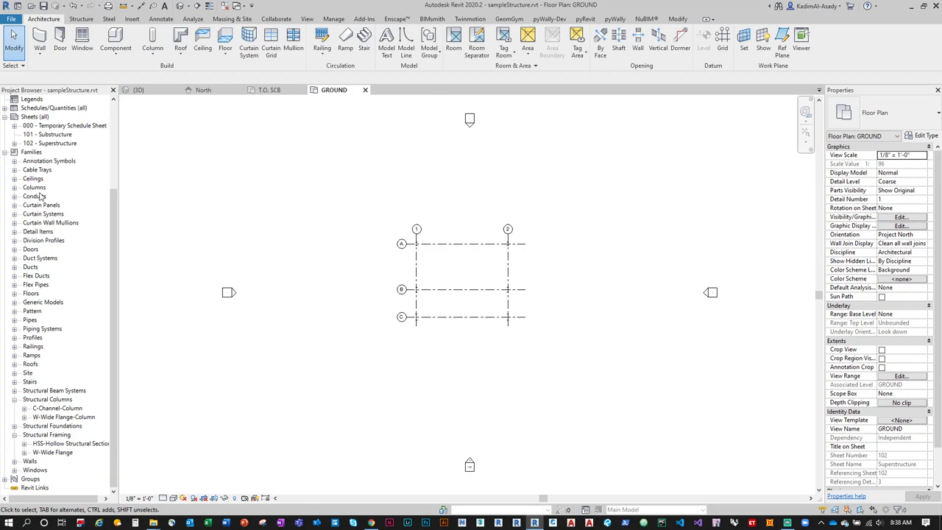
Step: Expand the structural column and framing families in the project and examine which types each one contains
click(24, 417)
scroll(60, 420, down, 2)
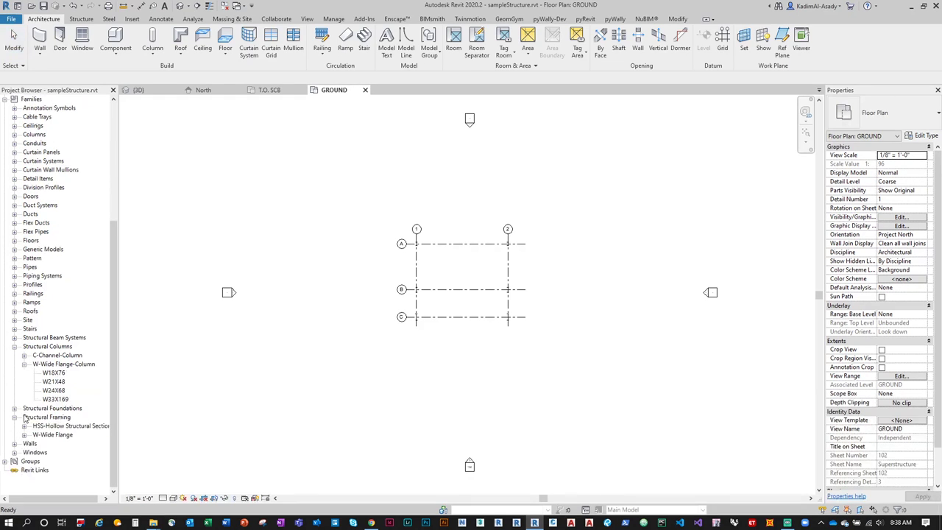
click(24, 356)
scroll(24, 357, up, 1)
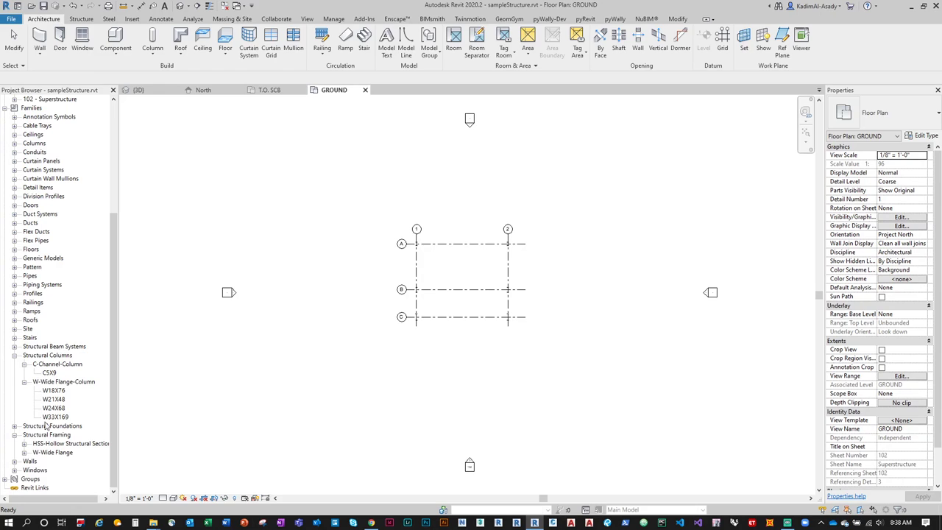
click(24, 443)
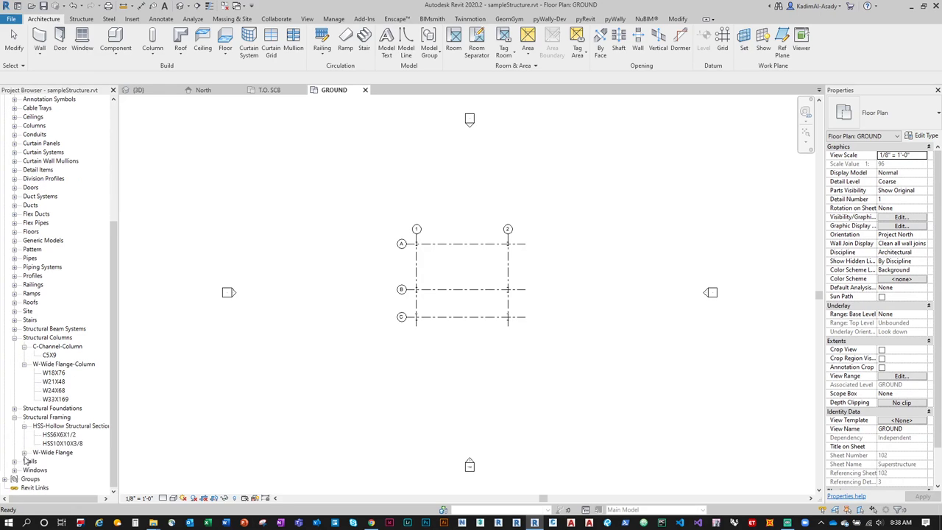
click(25, 451)
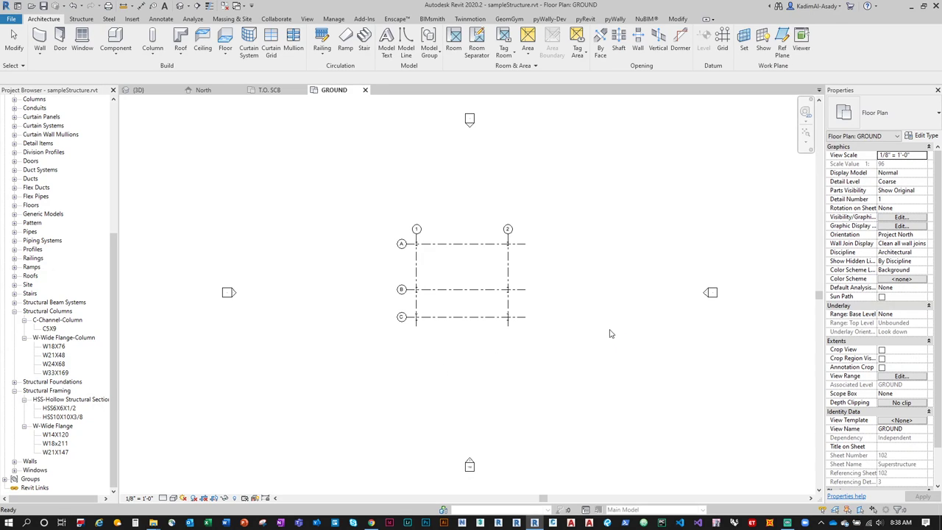
click(569, 305)
scroll(547, 285, up, 1)
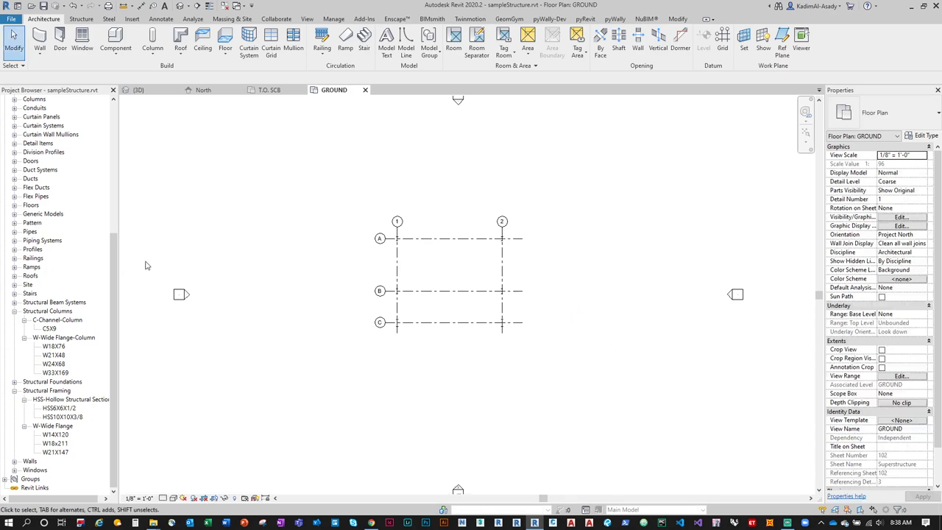
Step: Open the 3D view and delete the whole existing structural frame
drag(114, 309, 113, 179)
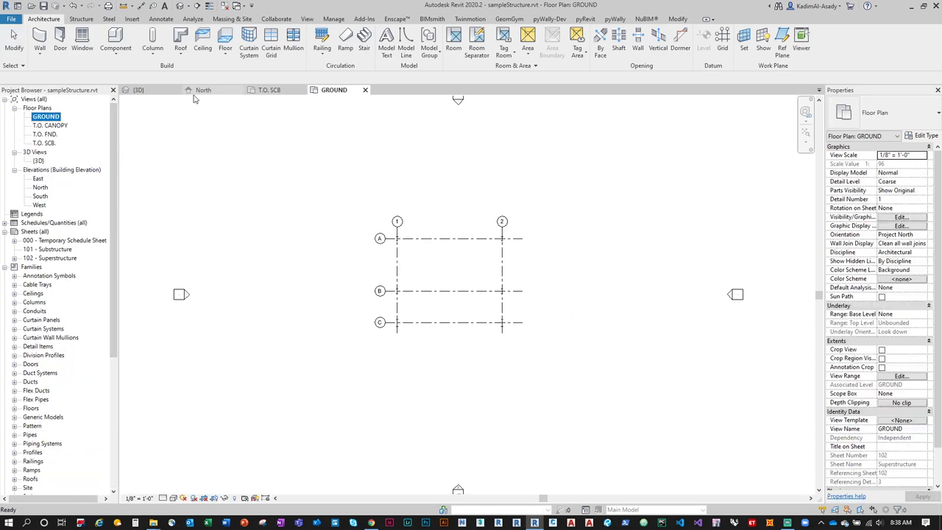
click(137, 89)
scroll(434, 278, down, 5)
drag(638, 392, 288, 183)
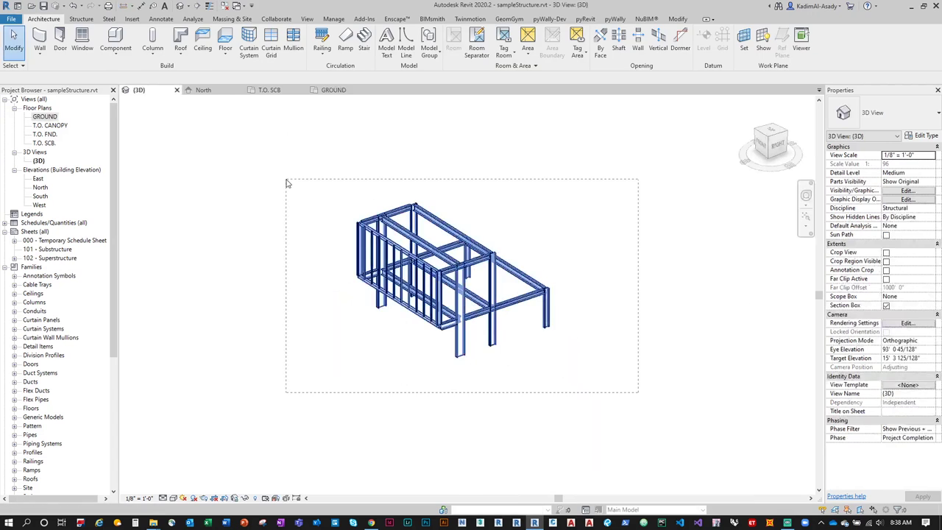
key(Delete)
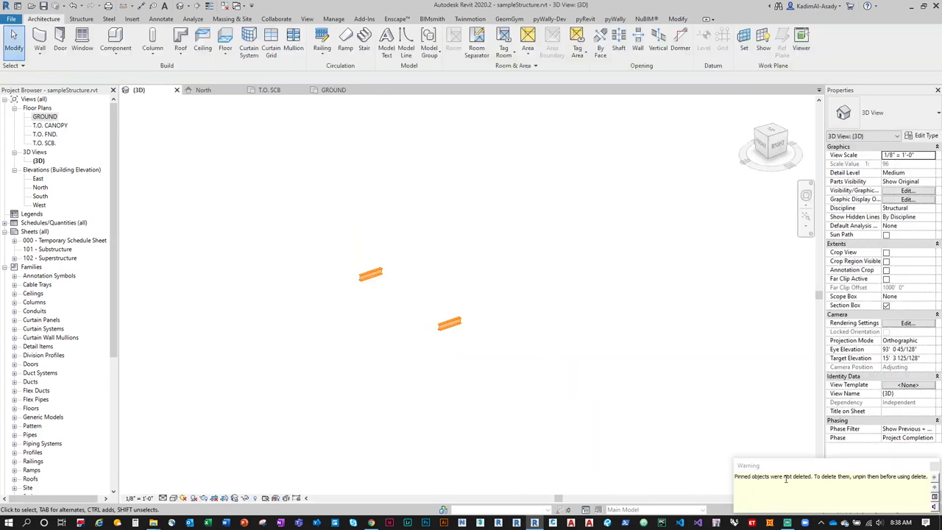
Step: Unpin the two remaining beams in the 3D view and delete them
drag(522, 377, 288, 192)
click(278, 52)
drag(490, 358, 304, 194)
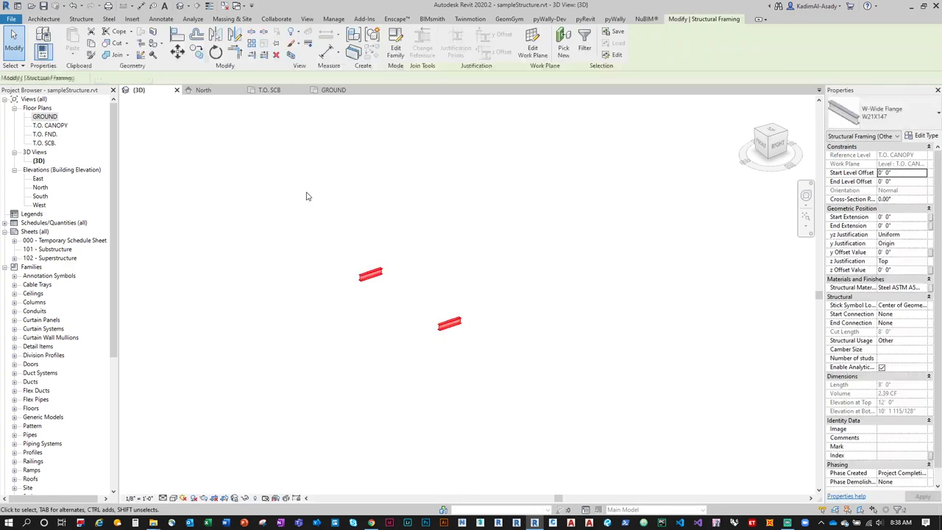
key(Delete)
Step: Return to the GROUND floor plan and delete all the existing grid lines
click(334, 90)
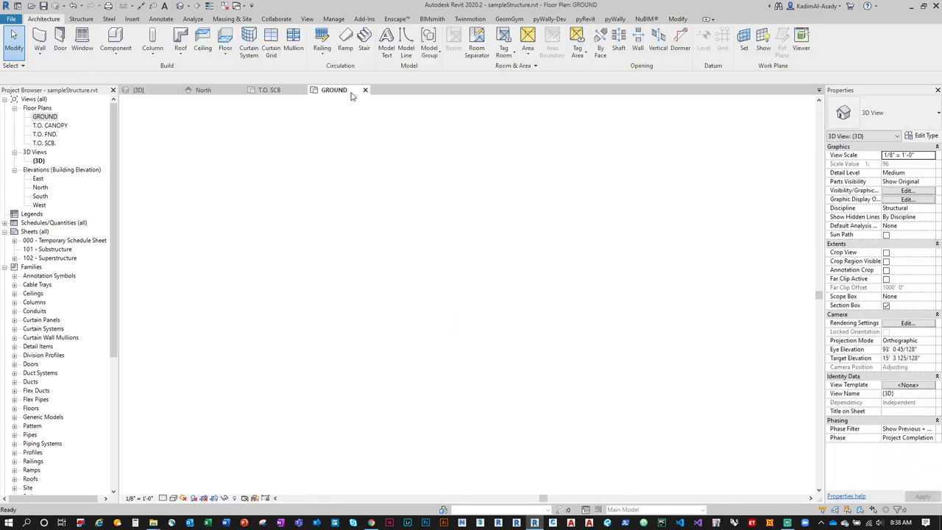
drag(549, 364, 298, 189)
key(Delete)
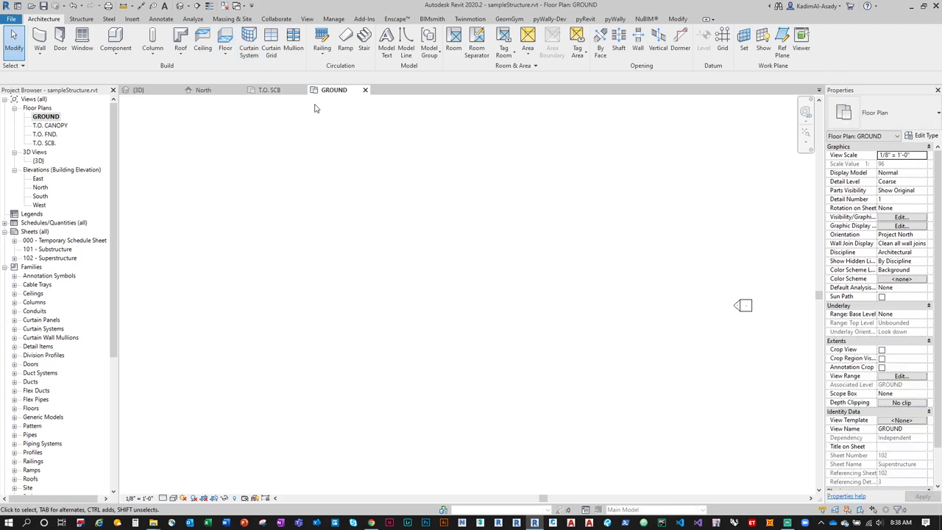
Step: Draw two parallel vertical grid lines in the GROUND floor plan, about 52' apart with aligned ends
click(718, 44)
click(336, 351)
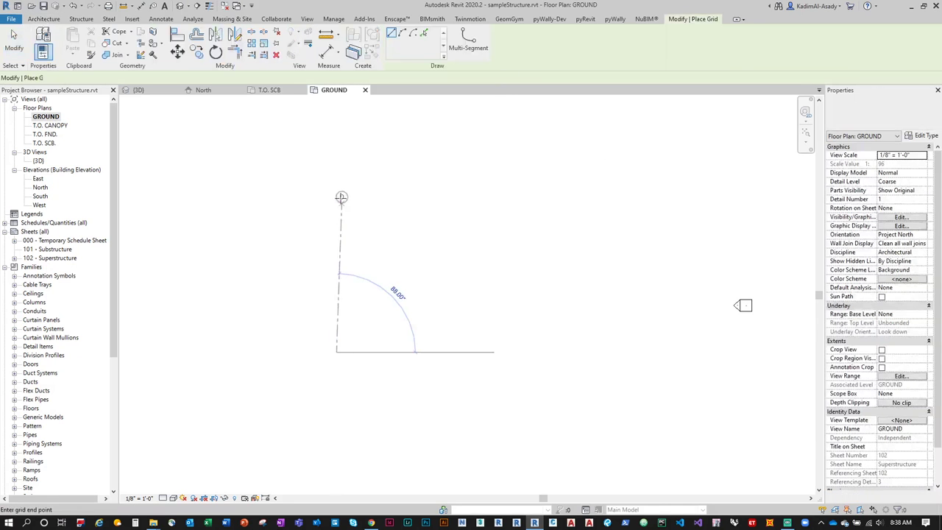
click(336, 190)
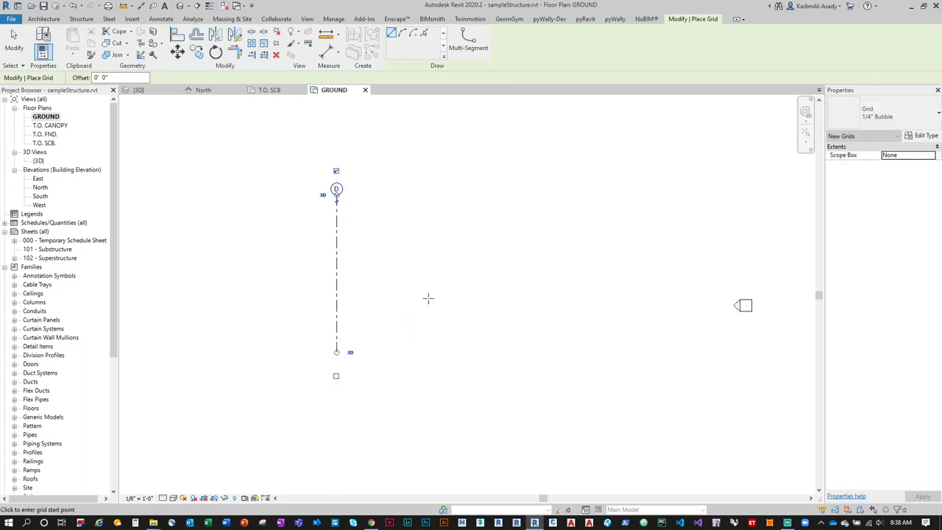
click(493, 351)
click(493, 197)
key(Escape)
key(Escape)
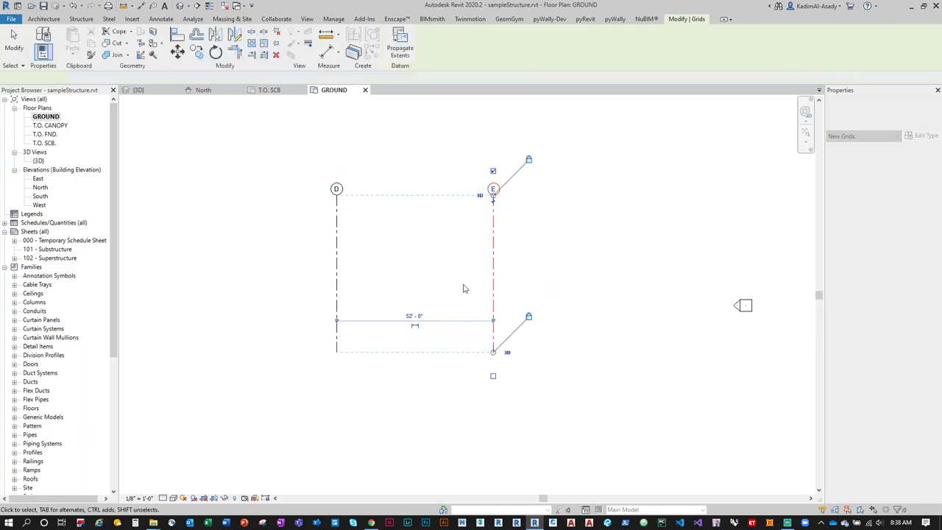
Step: Set the spacing between the two vertical grid lines to 40'
click(414, 315)
text(40)
key(Return)
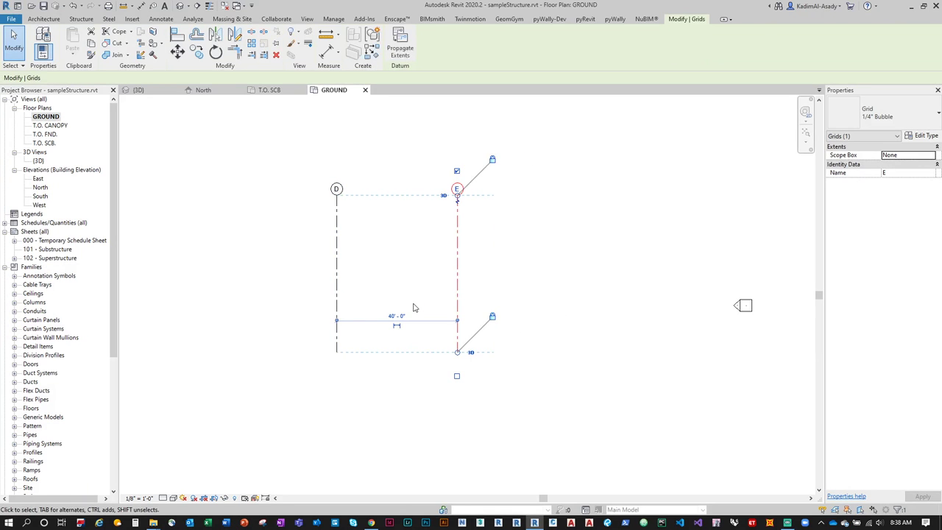
Step: Rename the two vertical grids 1 and 2, from left to right
click(364, 213)
click(336, 190)
click(336, 189)
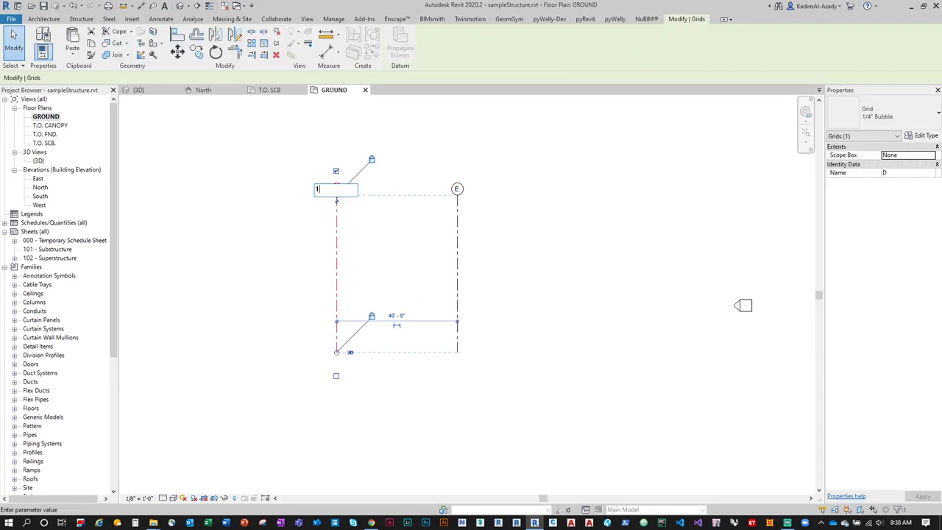
text(1)
key(Return)
double_click(457, 189)
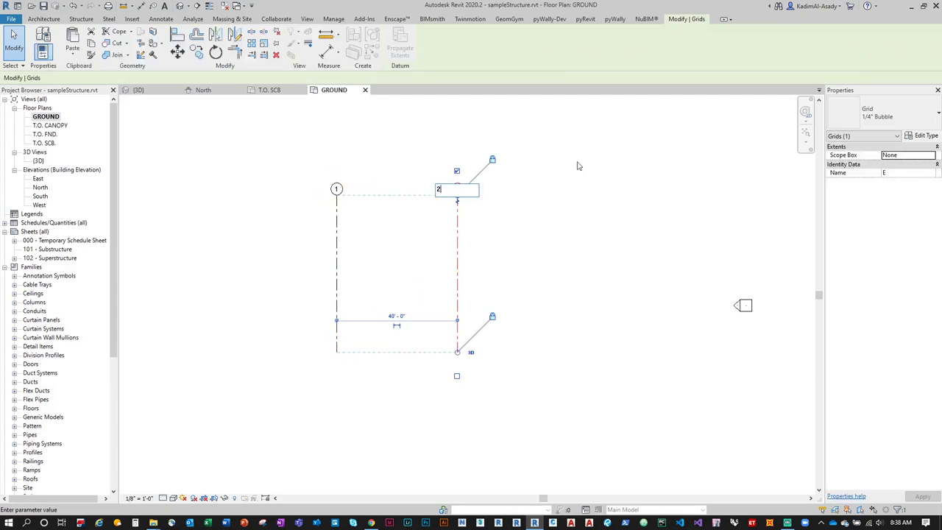
text(2)
key(Return)
key(Escape)
key(g)
key(r)
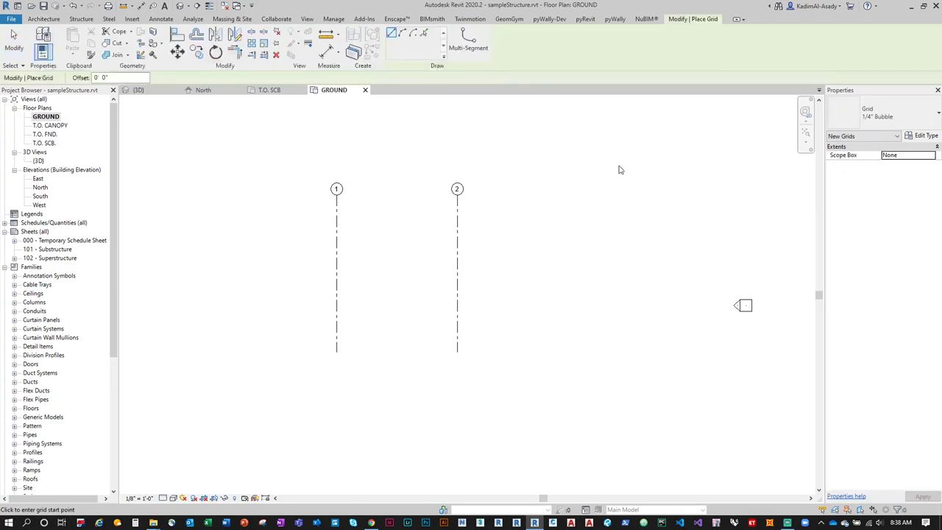
key(Escape)
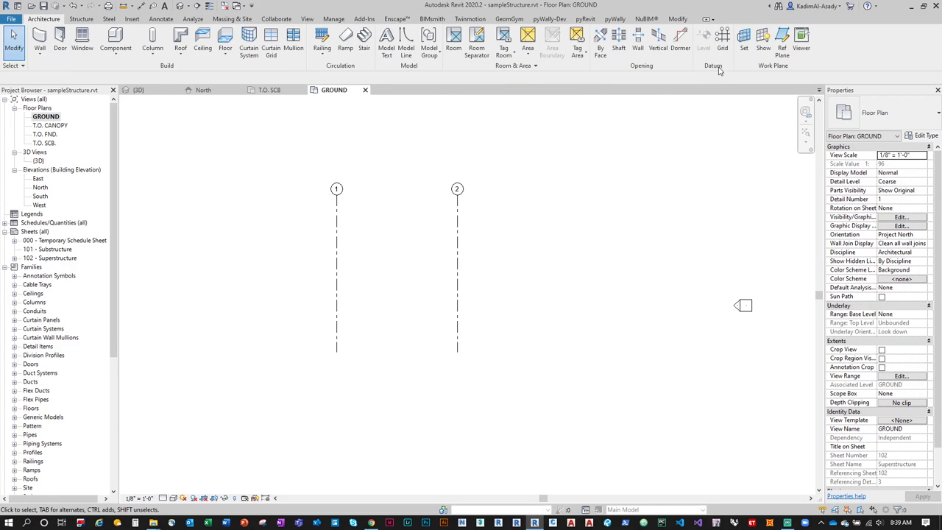
Step: Draw three horizontal grid lines across grids 1 and 2 with aligned ends, spaced about 28'-6" and 12'-6" from top to bottom
click(723, 38)
click(489, 222)
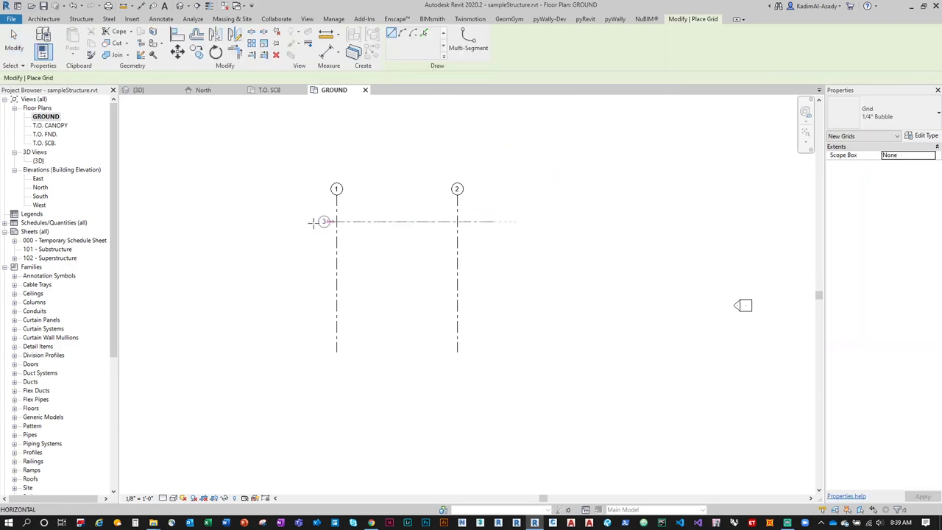
click(298, 222)
click(493, 306)
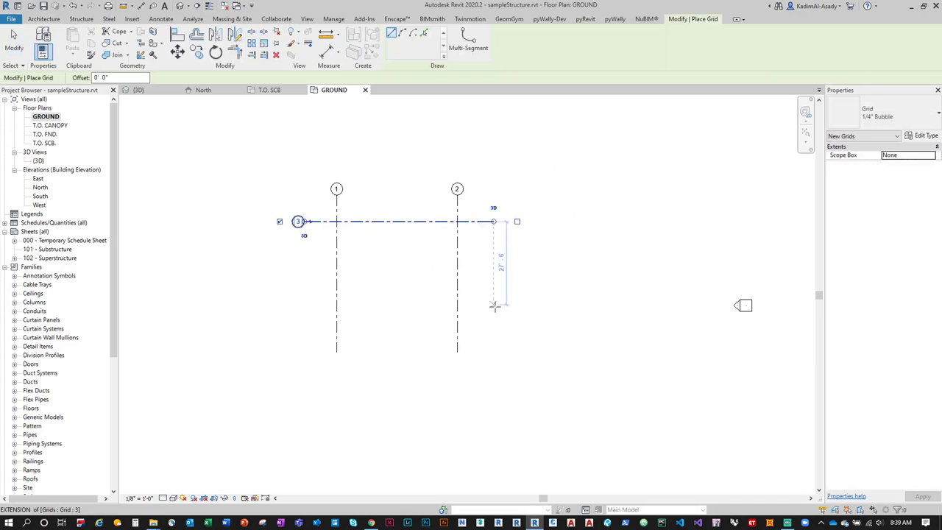
click(297, 307)
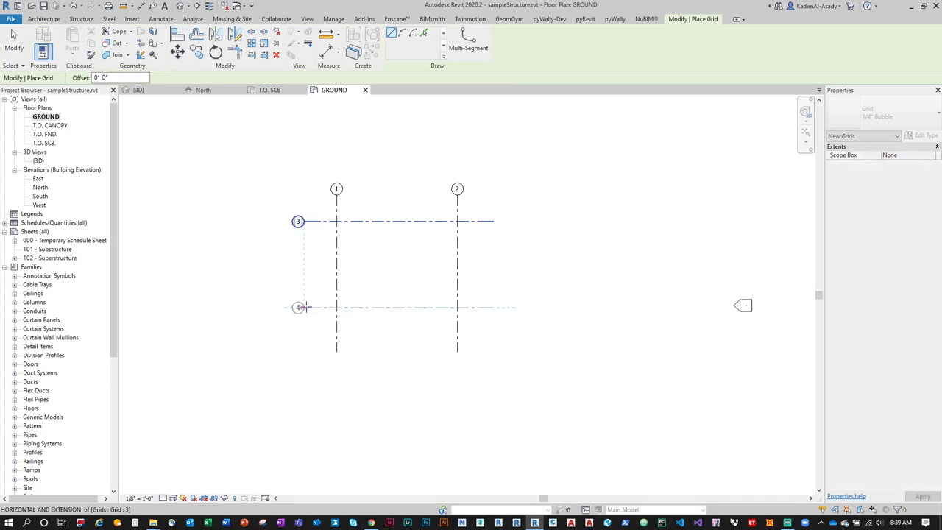
click(492, 345)
click(297, 345)
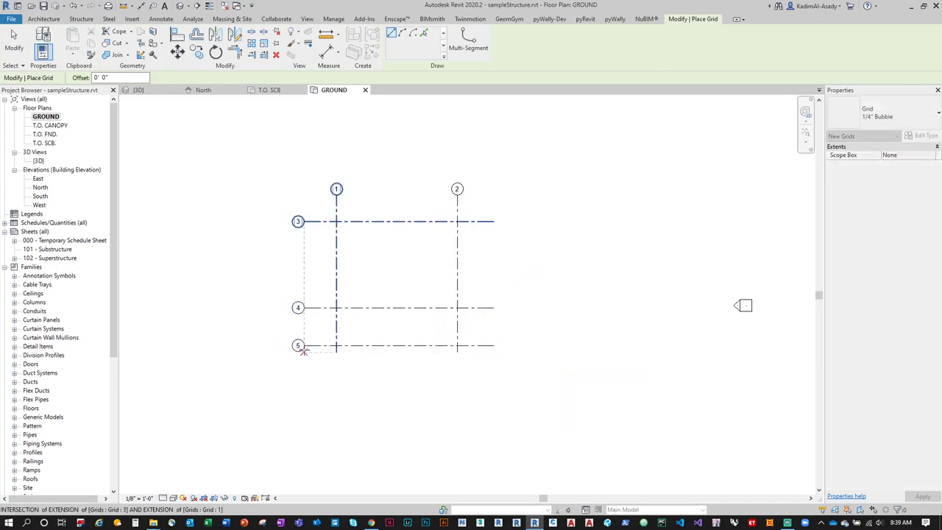
key(Escape)
key(Escape)
Step: Rename the three horizontal grids A, B and C, from top to bottom
click(298, 222)
click(298, 222)
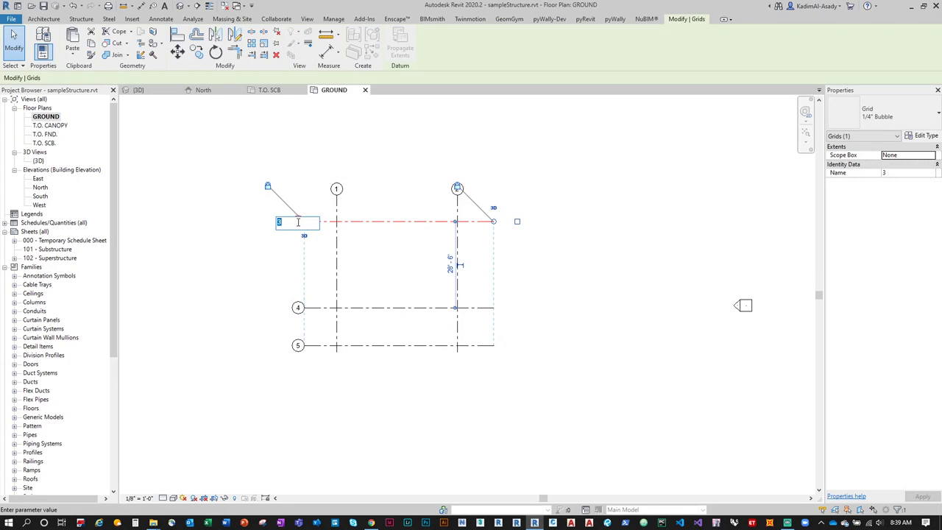
text(A)
key(Return)
click(299, 308)
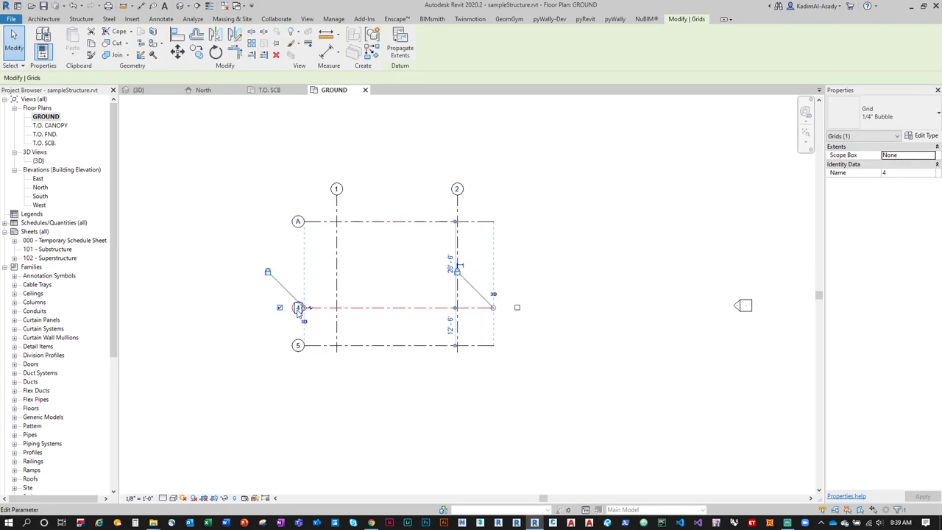
click(298, 308)
text(B)
key(Return)
scroll(281, 355, up, 2)
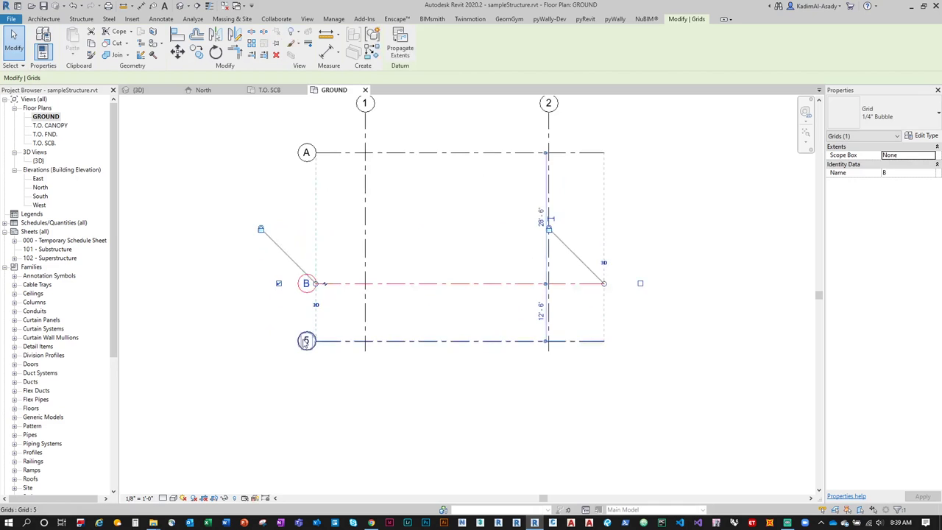
click(306, 343)
click(306, 341)
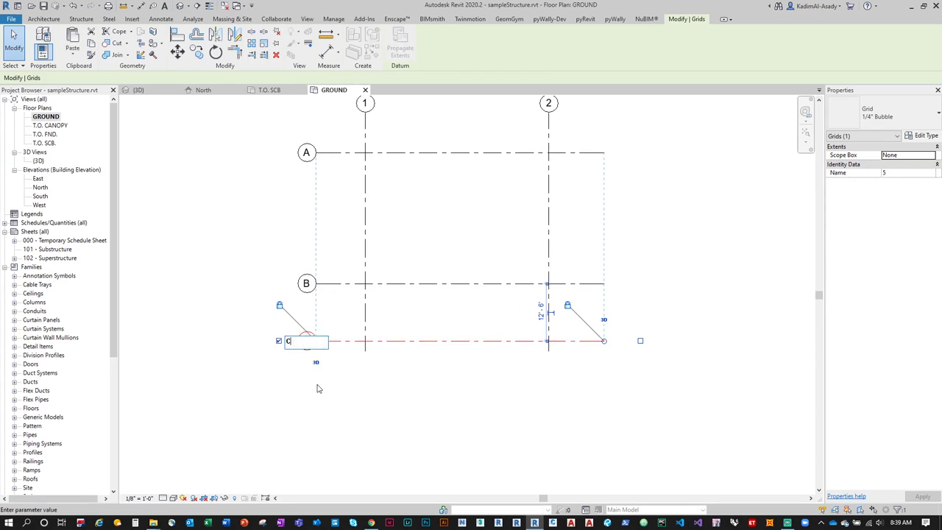
text(C)
key(Return)
scroll(317, 388, down, 2)
key(Escape)
Step: Set the spacing between grids B and C to 12' by moving grid B
scroll(378, 351, down, 1)
scroll(368, 330, up, 1)
click(368, 327)
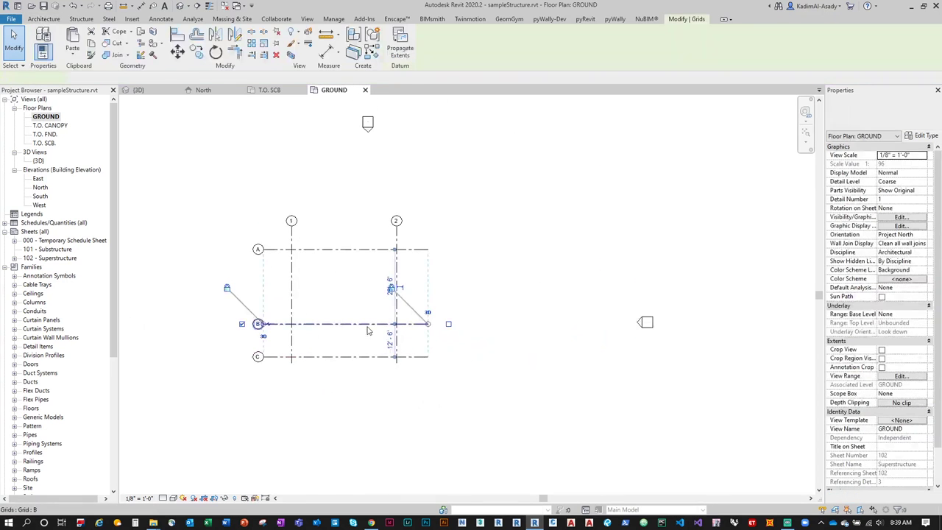
click(390, 338)
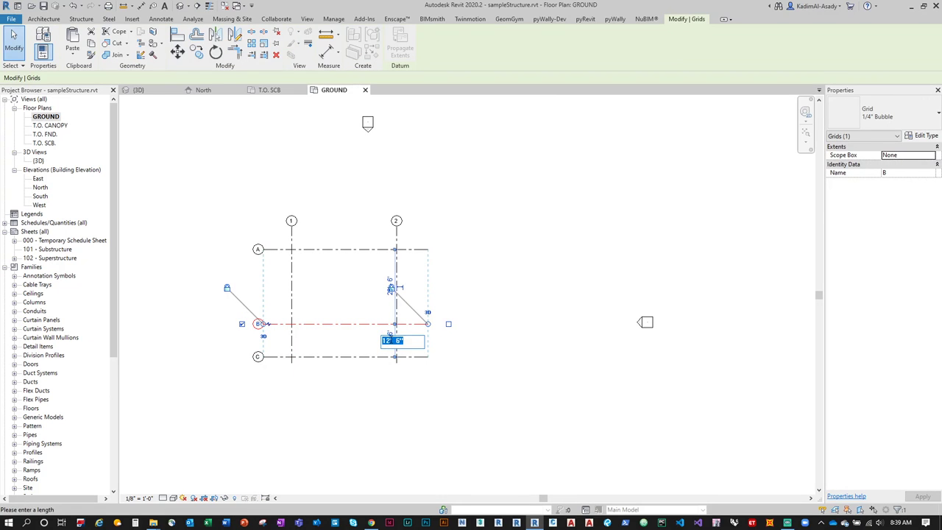
text(12)
key(Return)
key(Escape)
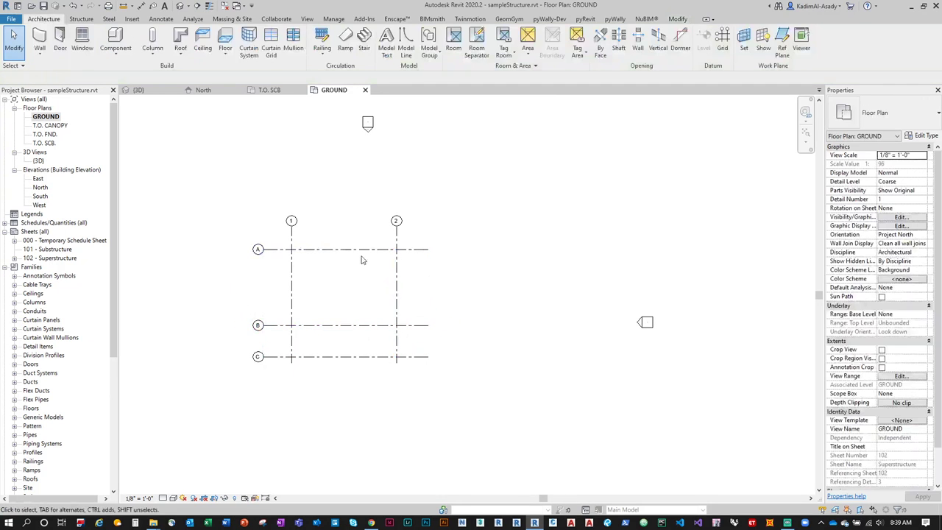
Step: Move grid A closer to grid B, making their spacing about twice the spacing between B and C
click(363, 249)
click(390, 287)
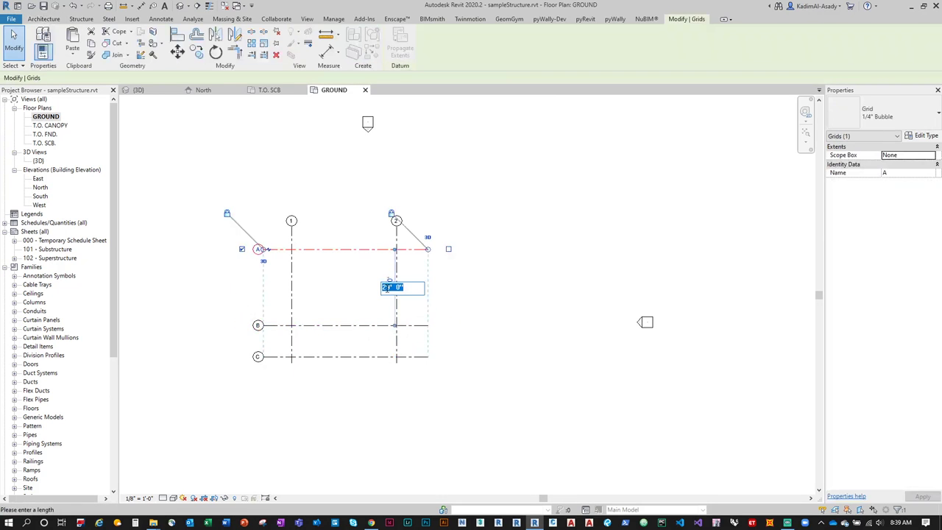
text(1'-0)
key(Return)
key(Escape)
Step: Shorten the upper ends of grids 1 and 2 together so their bubbles sit closer to grid A
scroll(354, 301, up, 2)
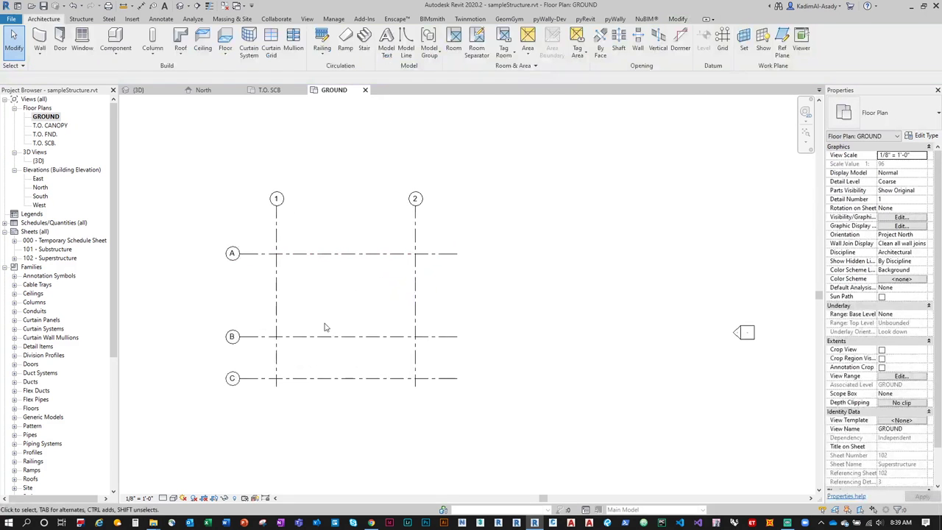
drag(277, 208, 277, 222)
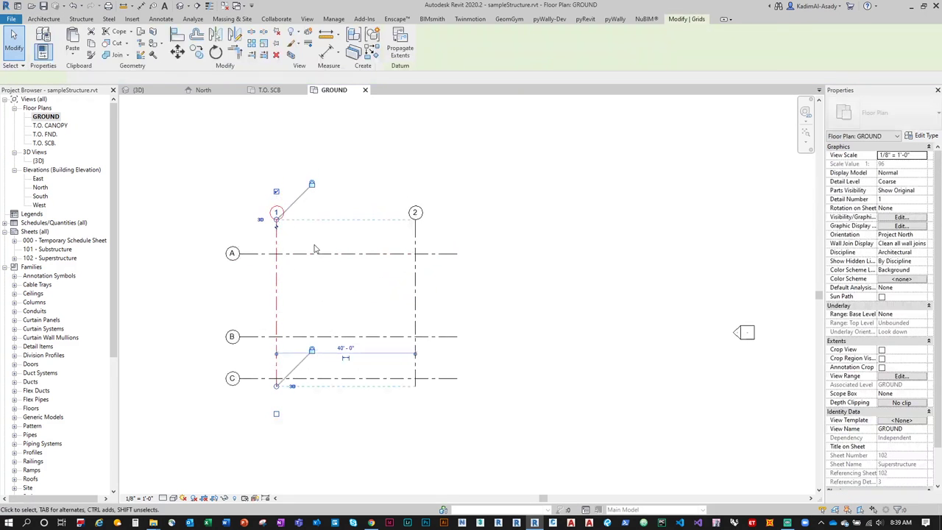
key(Escape)
Step: Place W33X169 wide flange structural columns at the intersections of grid C with grids 2 and 1
middle_drag(318, 293, 331, 244)
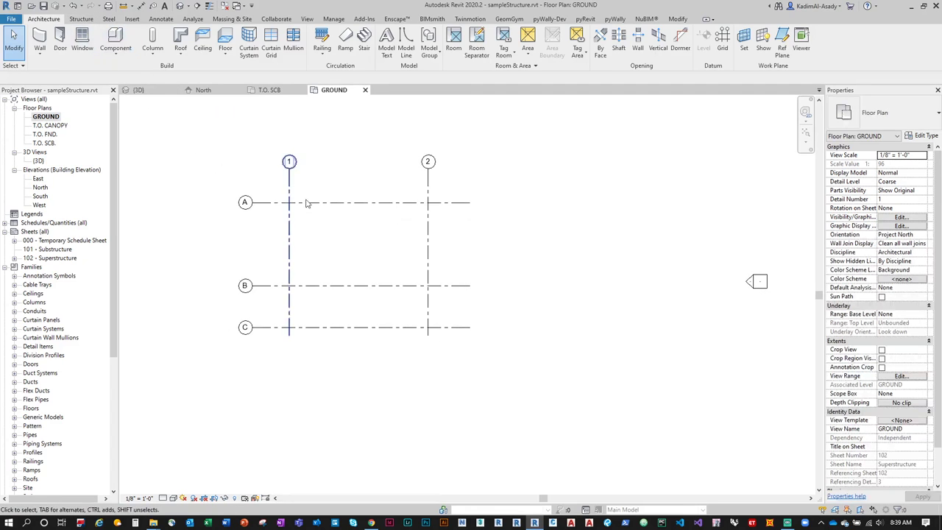
click(81, 19)
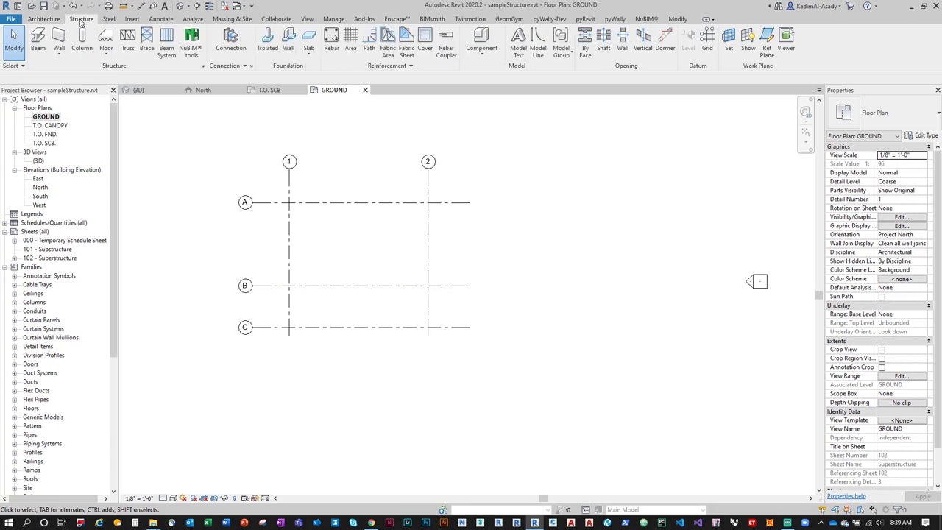
click(83, 41)
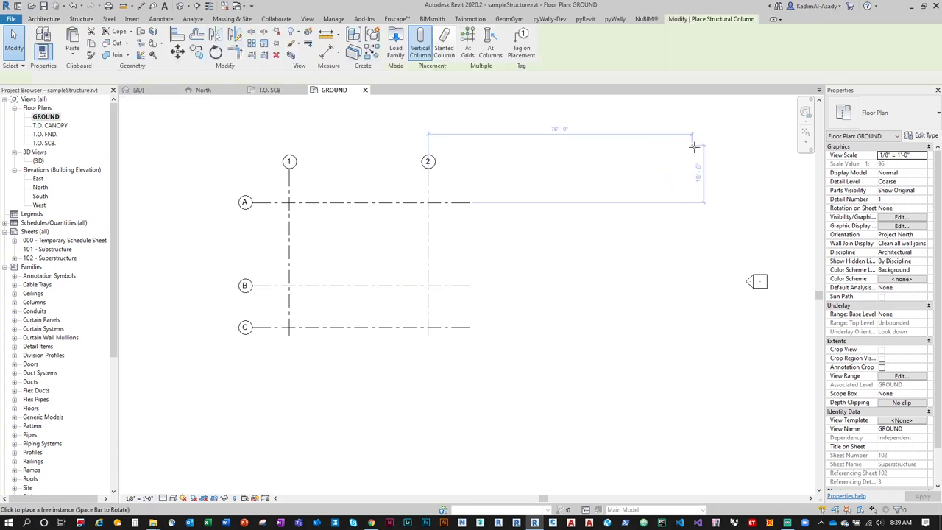
click(889, 118)
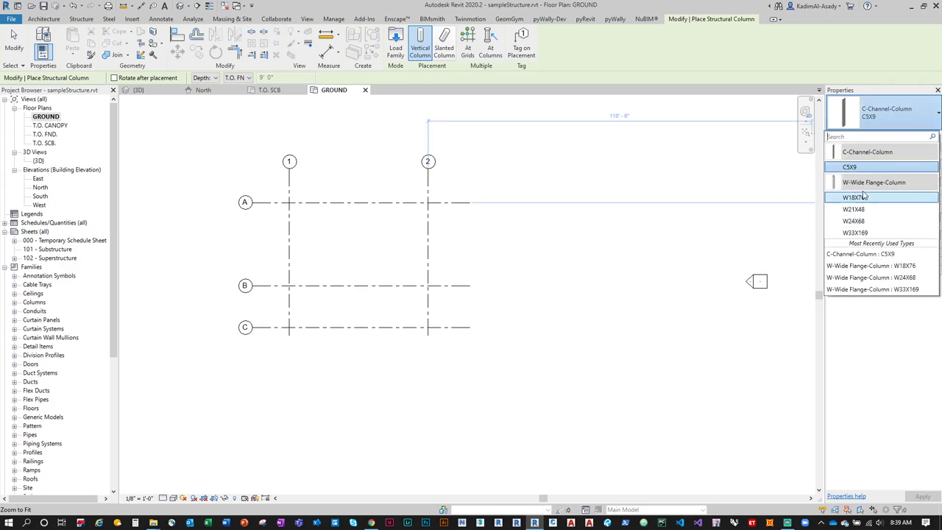
click(862, 234)
scroll(409, 327, up, 2)
scroll(409, 327, up, 2)
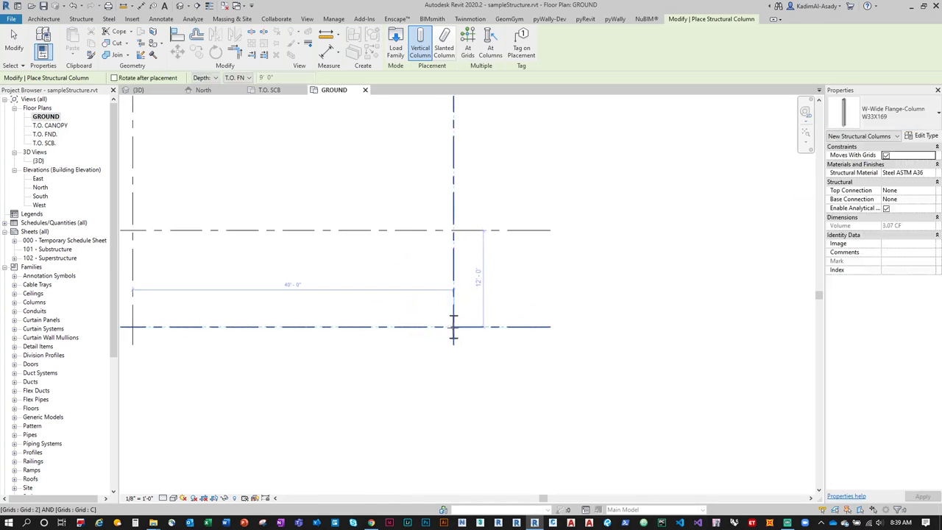
middle_drag(283, 340, 445, 399)
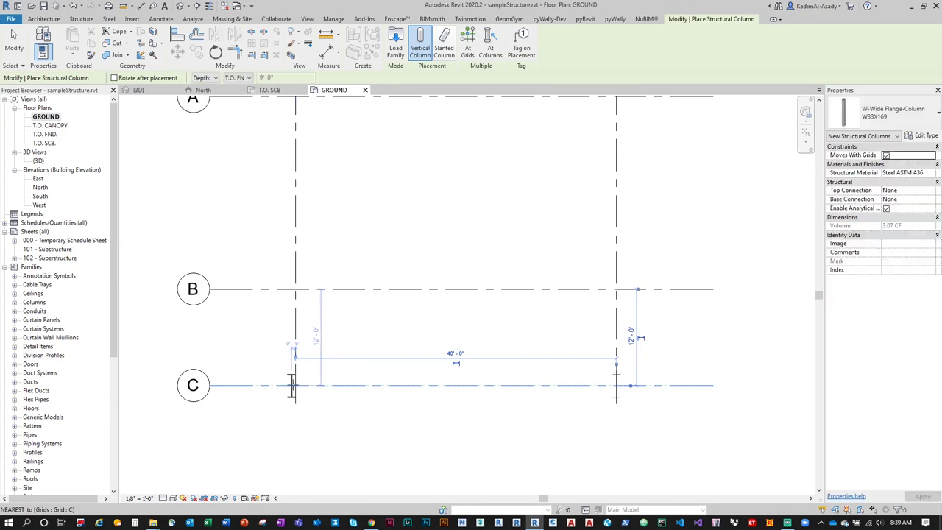
Step: Place matching W33X169 columns at the four intersections of grids B and A with grids 1 and 2
scroll(294, 384, down, 2)
click(294, 320)
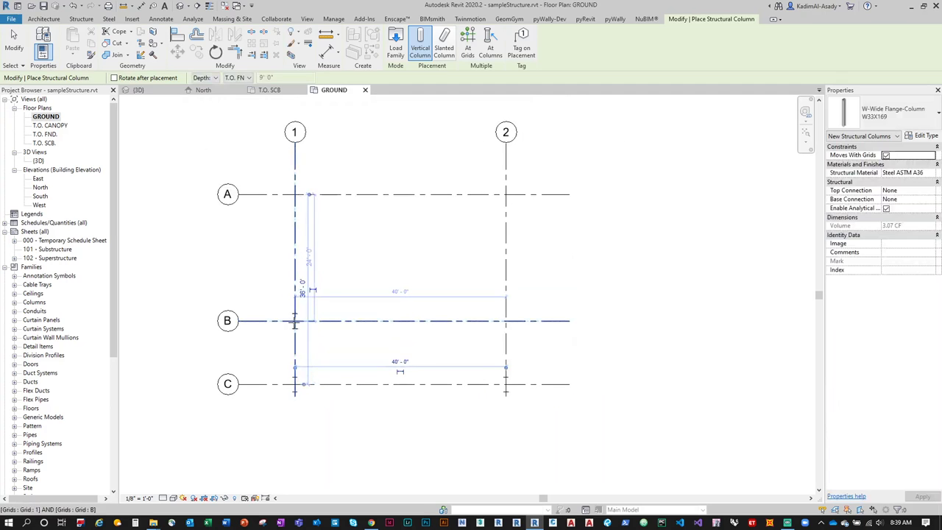
click(508, 322)
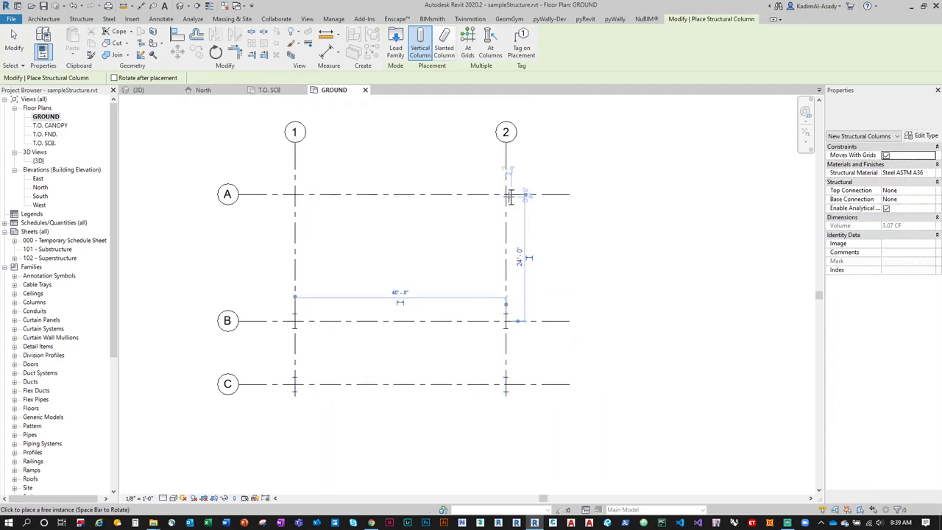
click(493, 194)
click(295, 194)
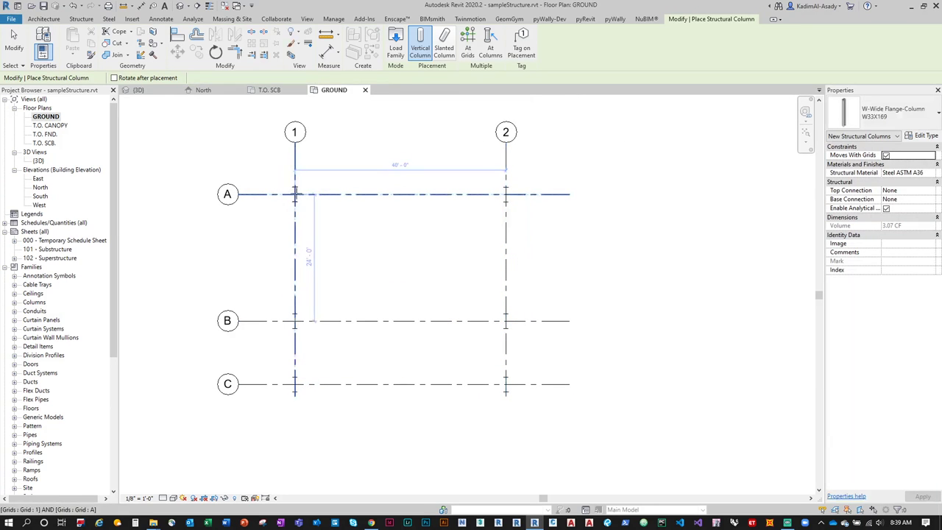
key(Escape)
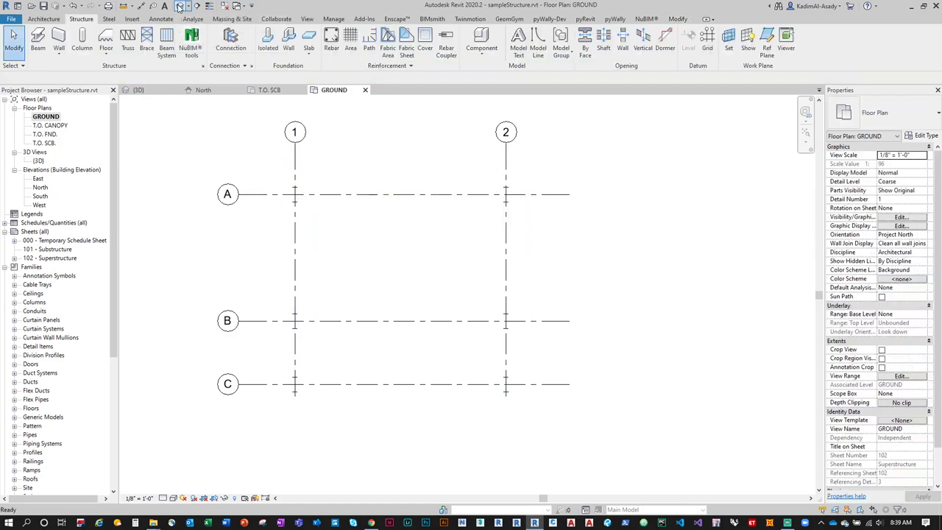
Step: Open the default 3D view and close the T.O. SCB view of Project2 without saving its changes
click(179, 6)
click(239, 89)
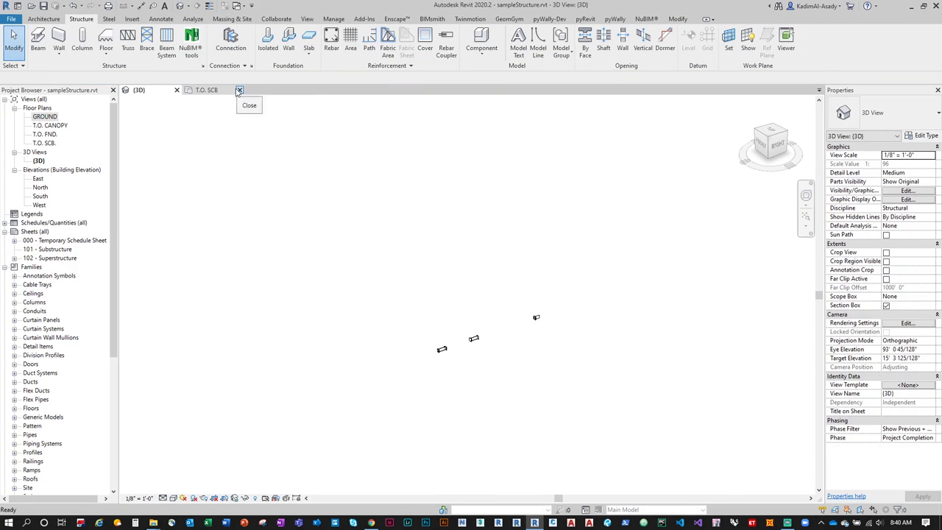
click(239, 90)
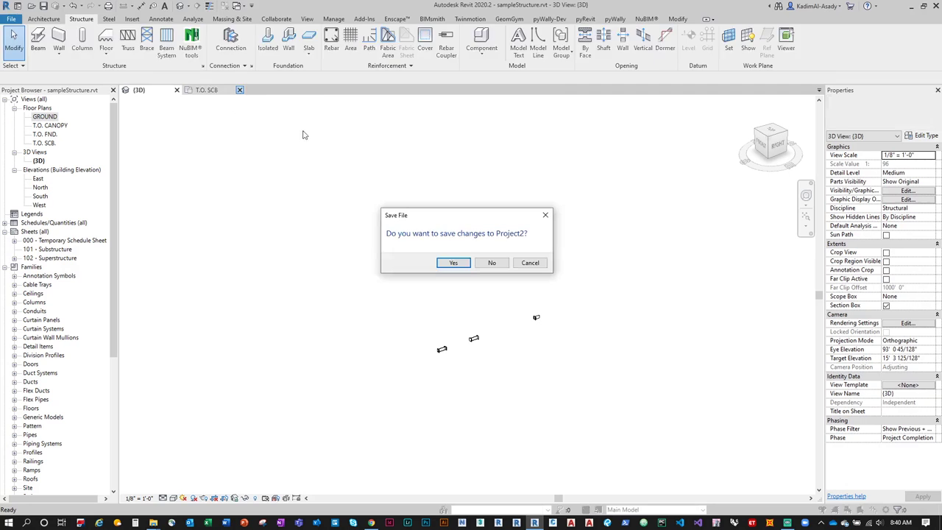
click(480, 263)
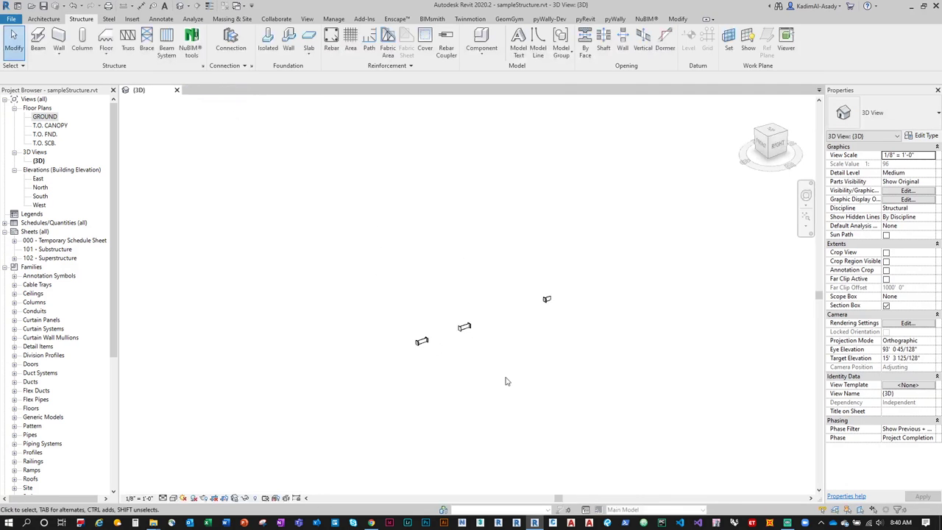
Step: Turn off the section box in the 3D view
shift+middle_drag(506, 381, 507, 362)
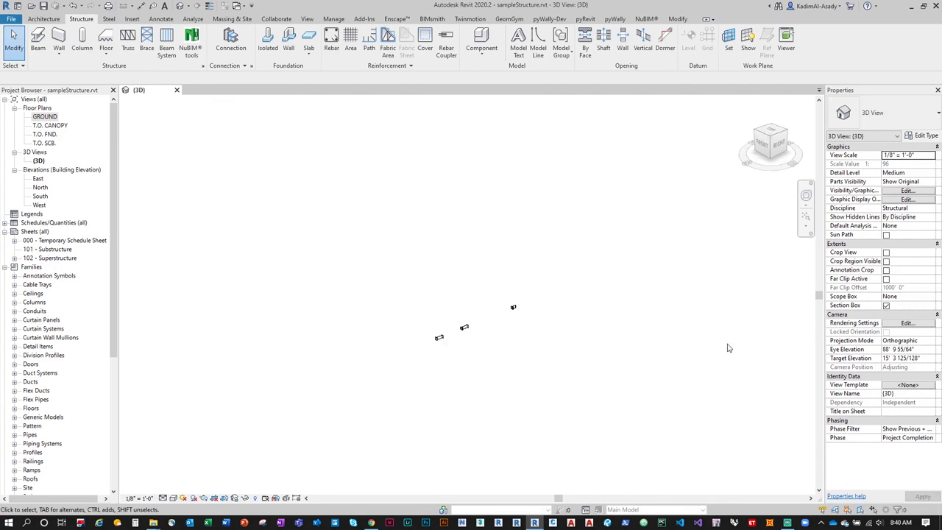
click(886, 307)
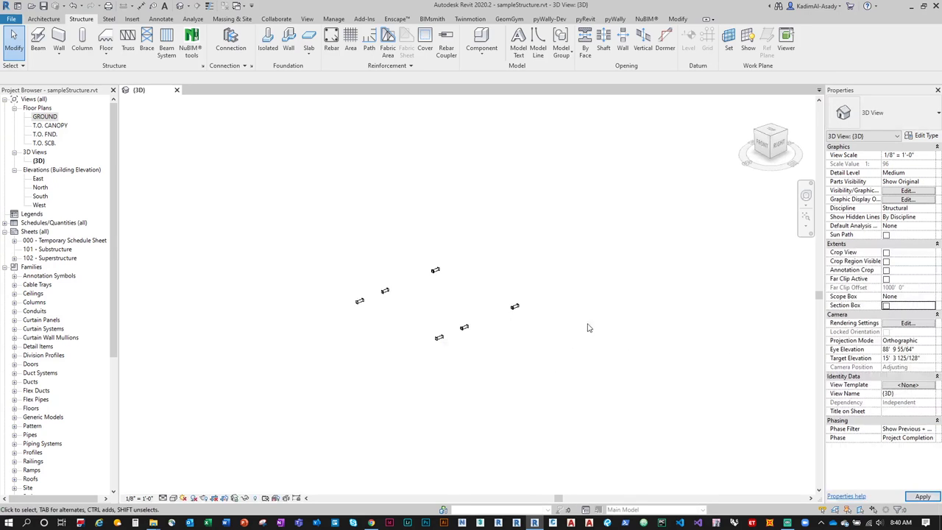
shift+middle_drag(575, 363, 569, 391)
Step: Set the top level of all six columns to T.O. SCB
drag(626, 399, 290, 210)
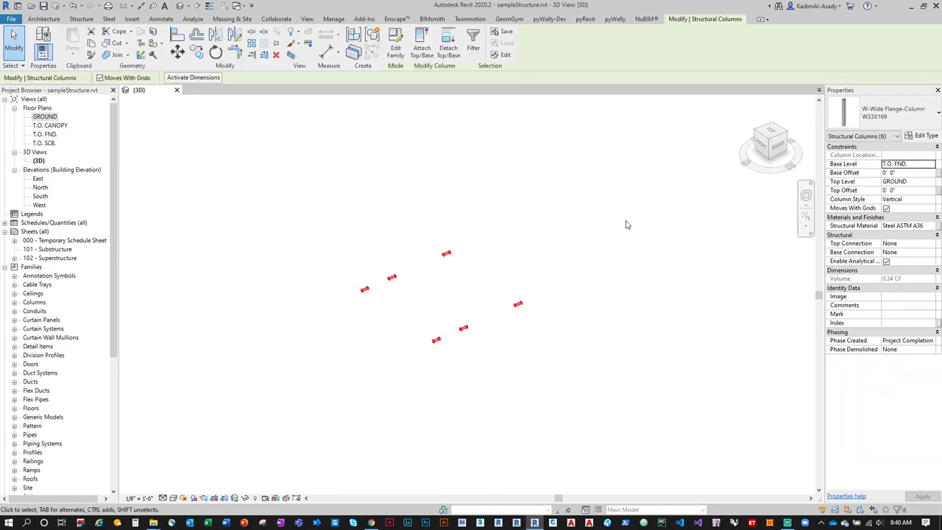
click(932, 182)
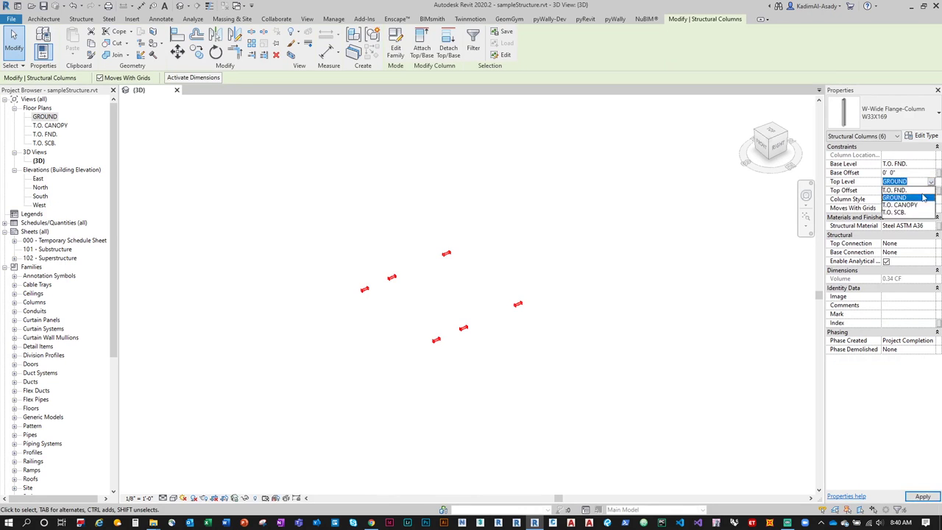
click(899, 212)
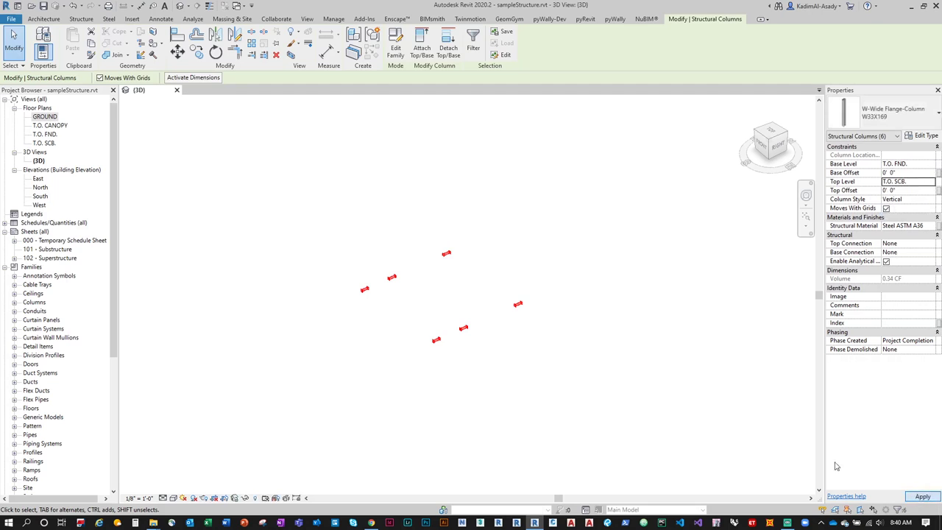
shift+middle_drag(603, 368, 453, 312)
click(473, 317)
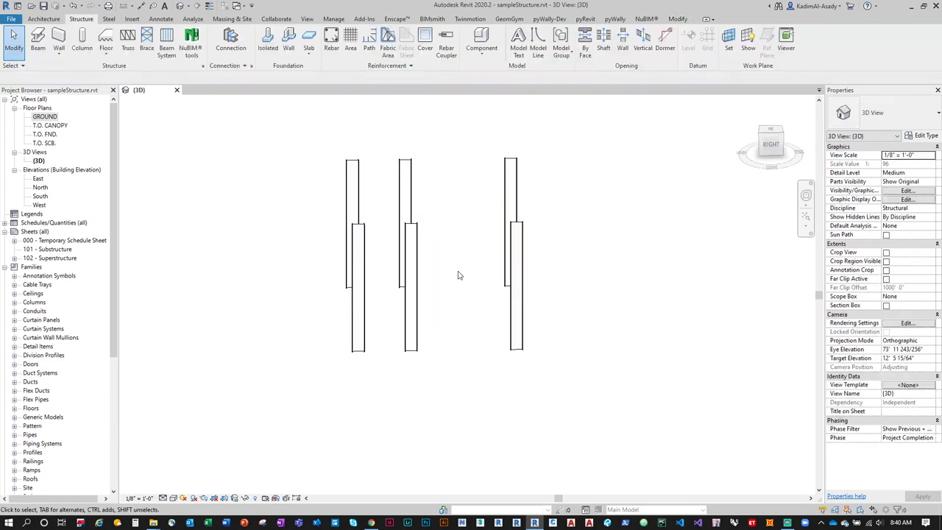
Step: Change the two columns on grid B to the W24X68 wide flange type
drag(458, 235, 401, 178)
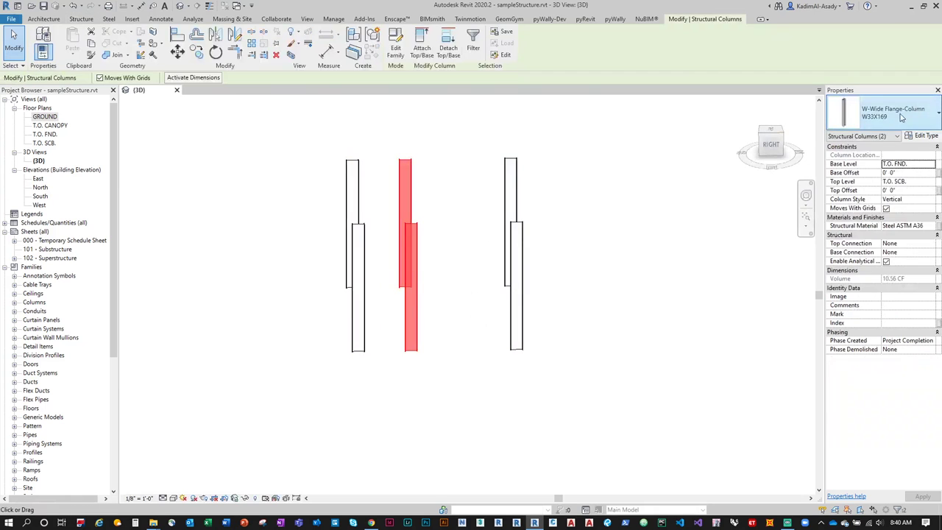
click(900, 118)
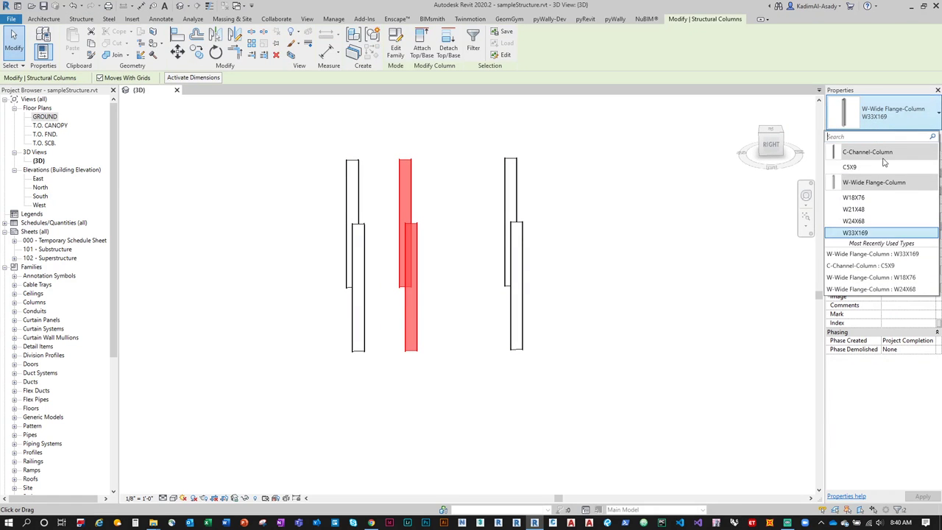
click(876, 222)
click(547, 221)
Step: Change the two columns on grid A to type W21X48 and set their top level to T.O. CANOPY
drag(547, 221, 488, 191)
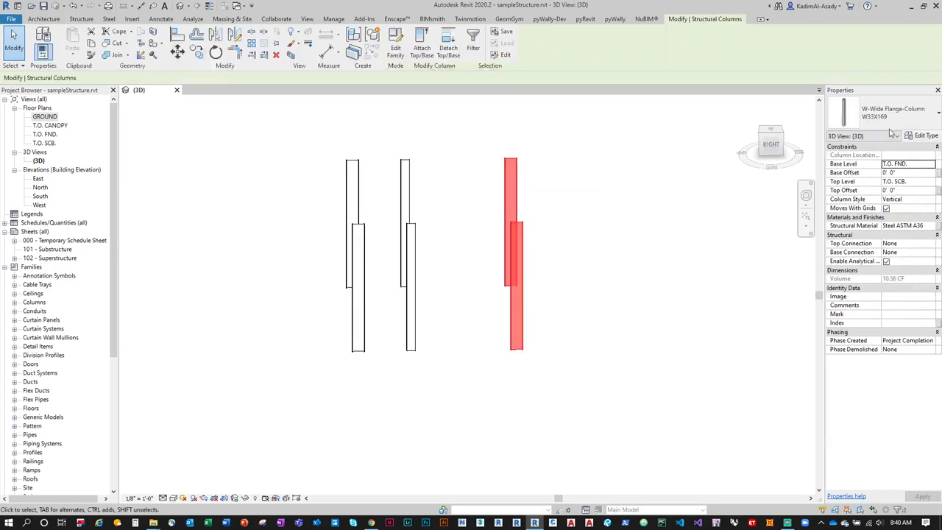
click(890, 116)
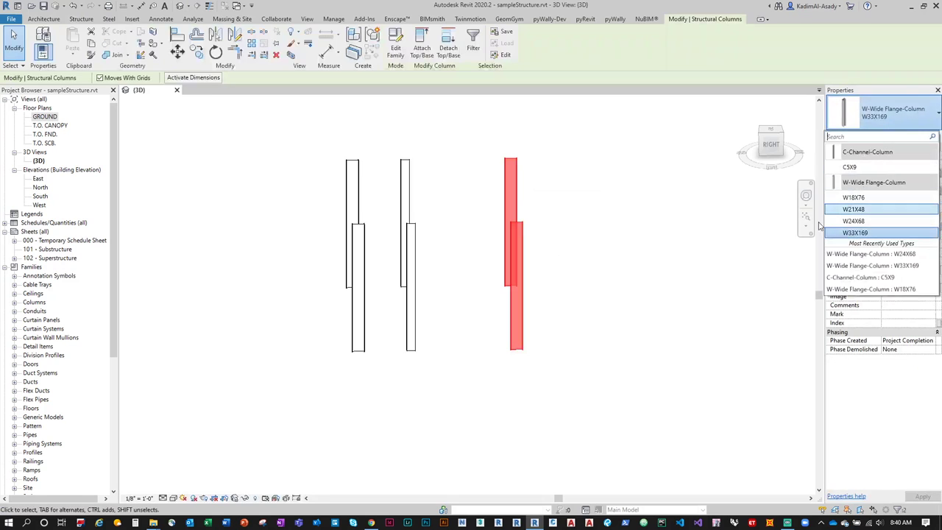
click(873, 209)
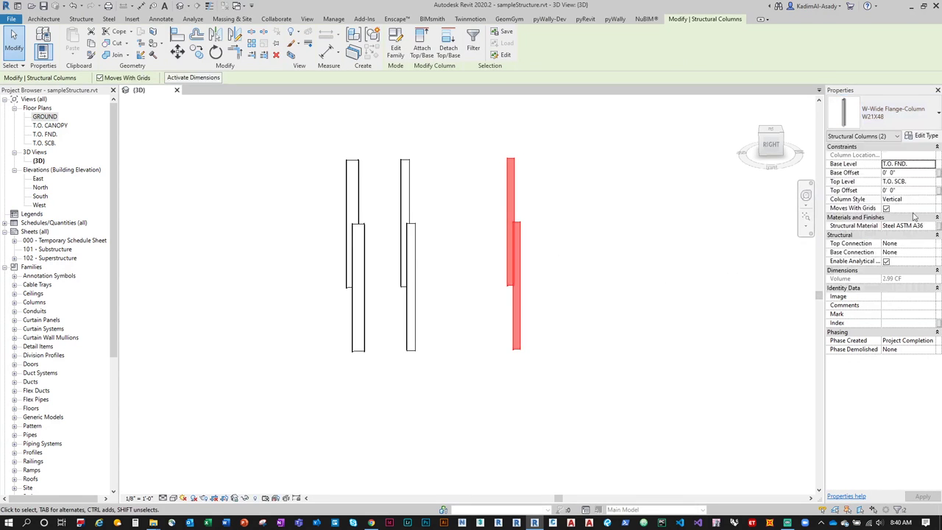
click(932, 182)
click(932, 183)
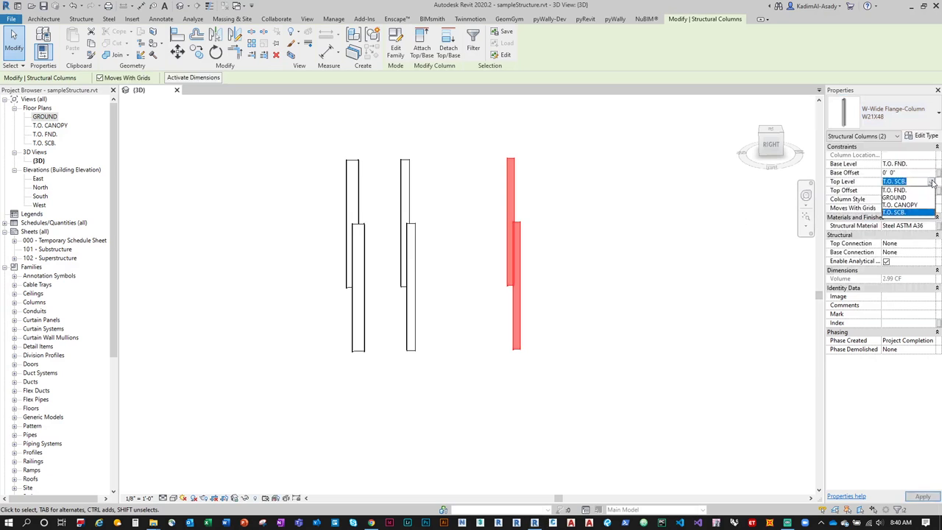
click(914, 205)
shift+middle_drag(366, 446, 457, 461)
click(461, 460)
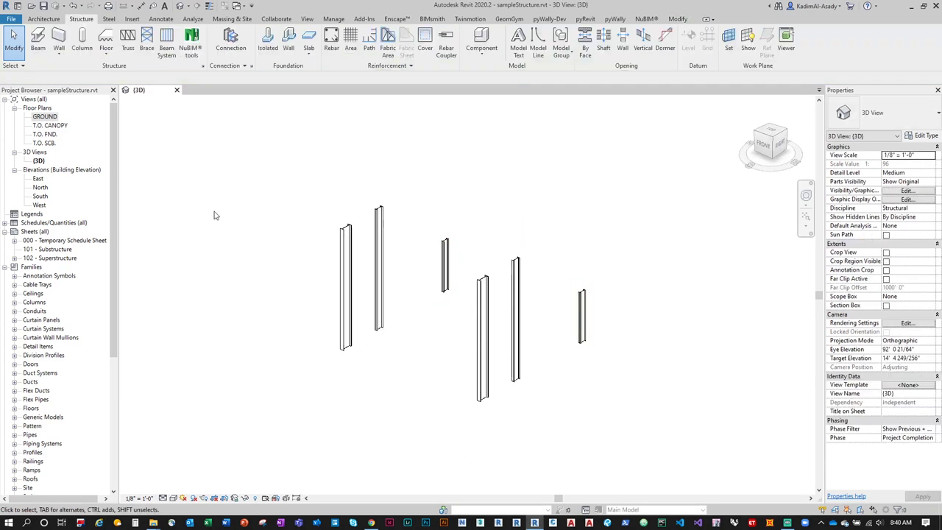
Step: In the T.O. CANOPY plan, place W21X147 wide flange beams from grid C to grid B along grids 2 and 1
double_click(55, 127)
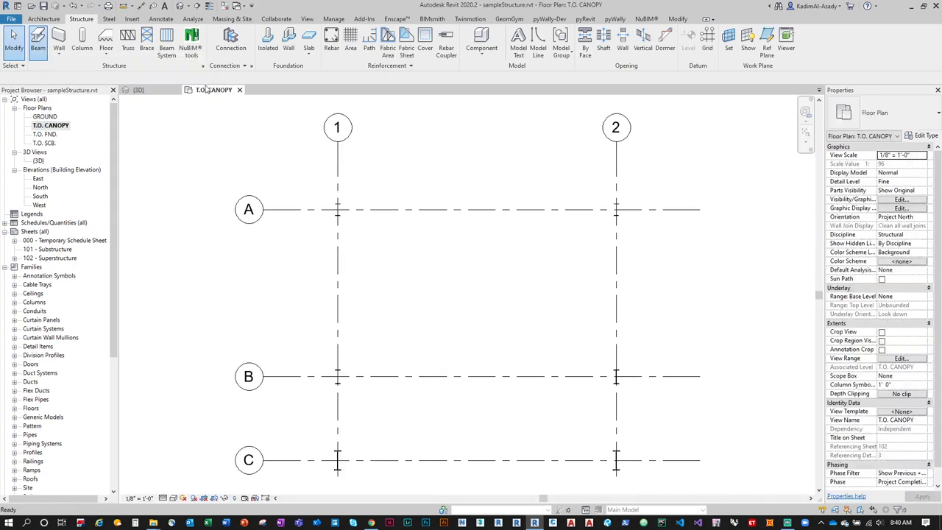
click(38, 44)
scroll(320, 179, down, 1)
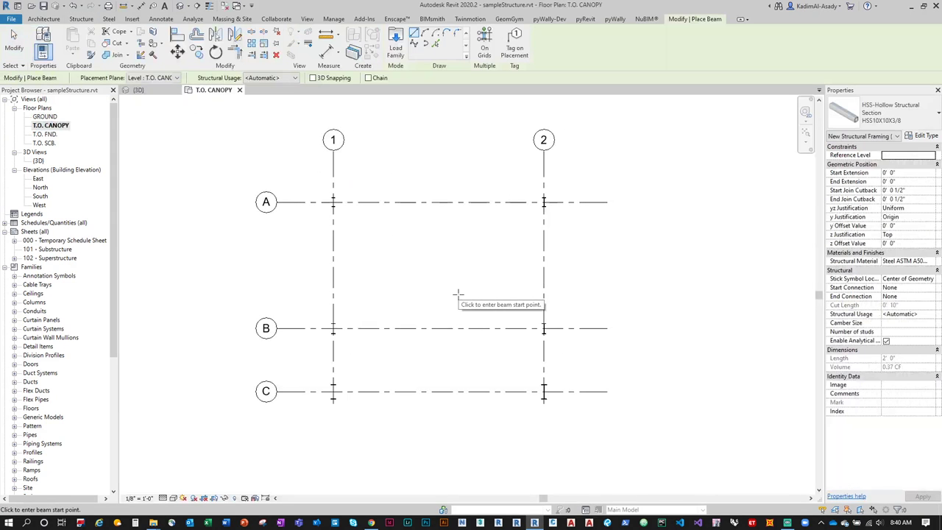
scroll(458, 298, up, 1)
click(885, 115)
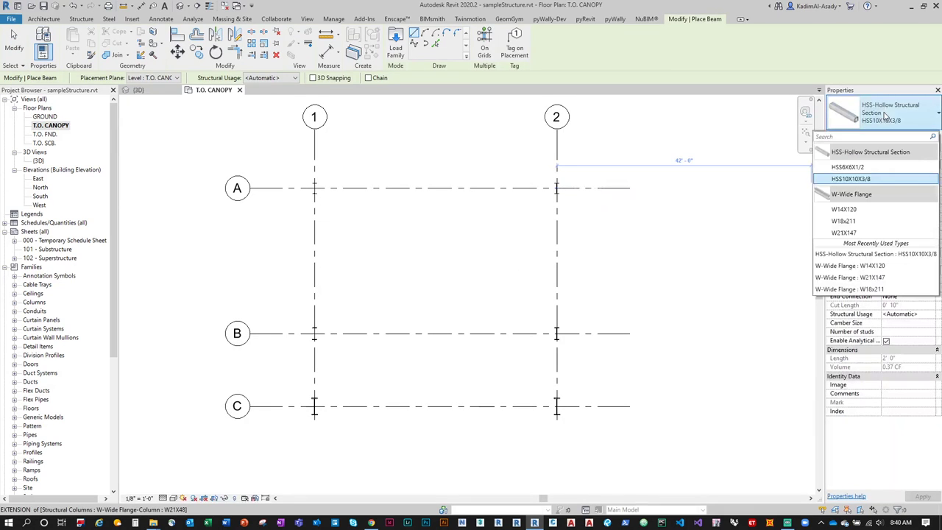
click(854, 232)
click(557, 407)
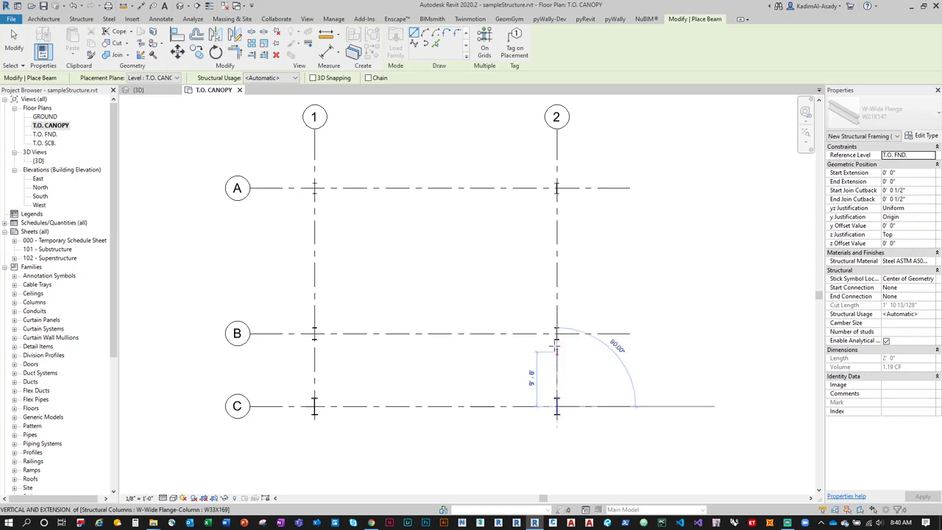
click(557, 332)
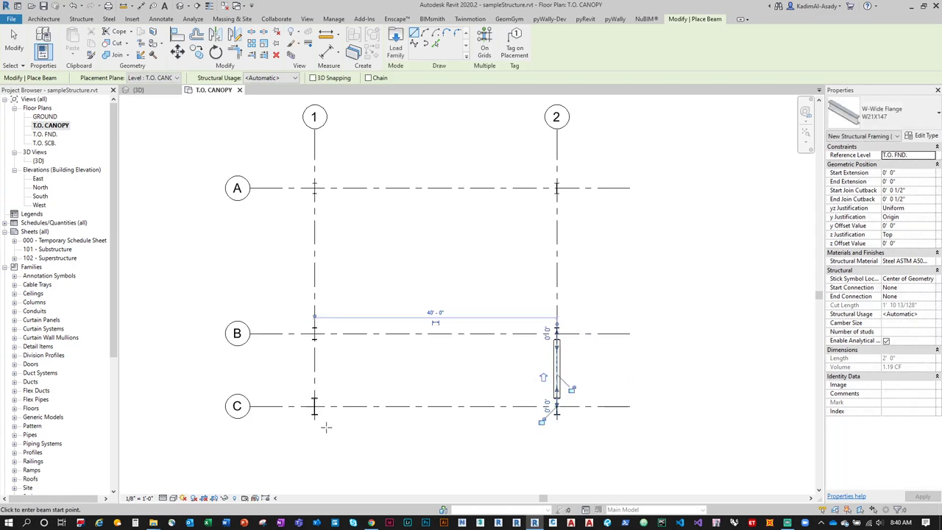
click(315, 406)
click(314, 332)
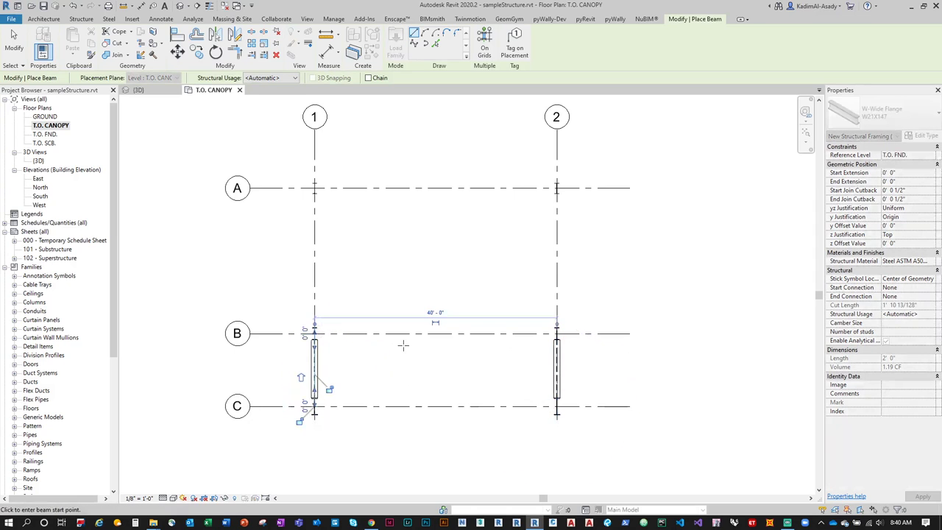
Step: Add W21X147 beams from grid B to grid A along grids 2 and 1
click(557, 333)
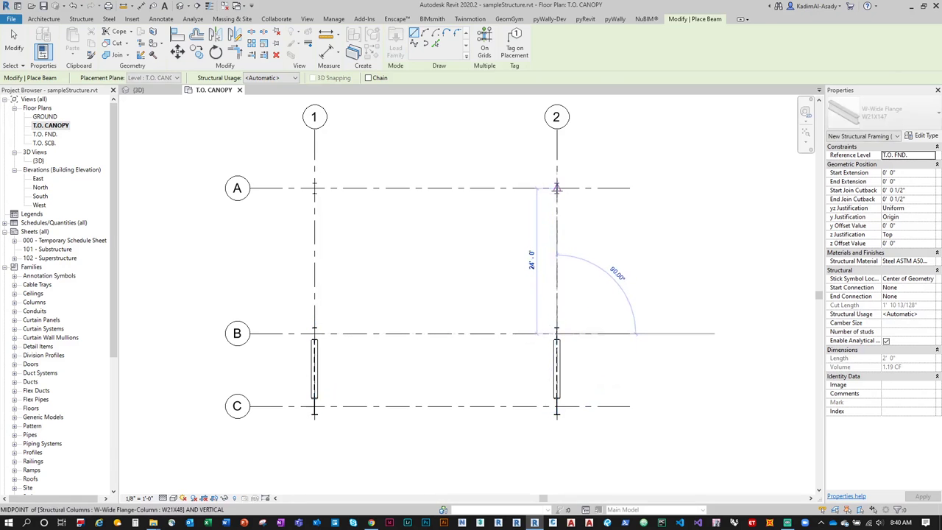
click(557, 188)
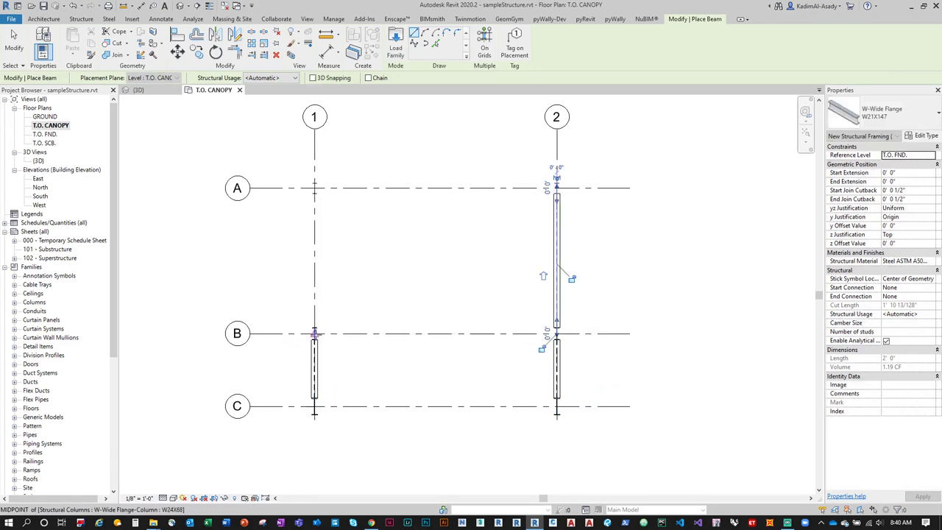
click(314, 333)
click(314, 187)
key(Escape)
key(Escape)
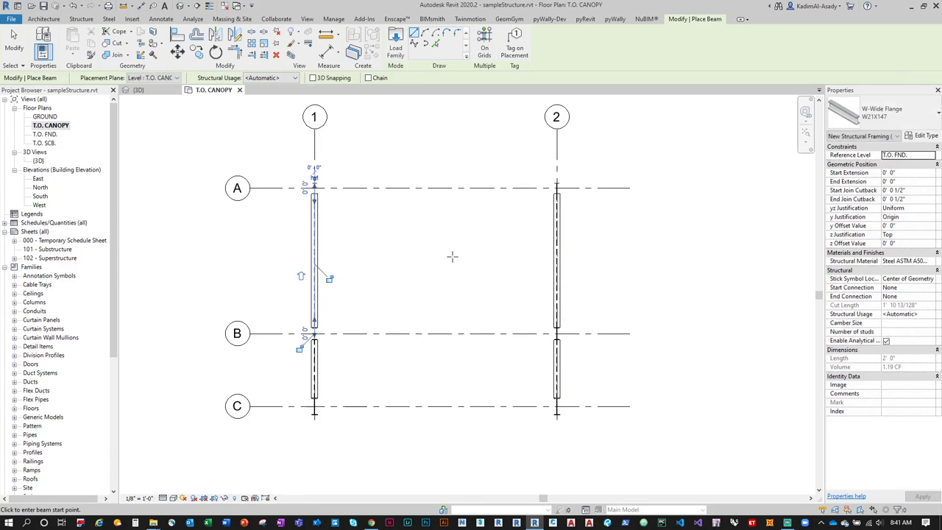
Step: Examine the placed W21X147 beams in the T.O. CANOPY plan and the 3D view
scroll(477, 307, up, 1)
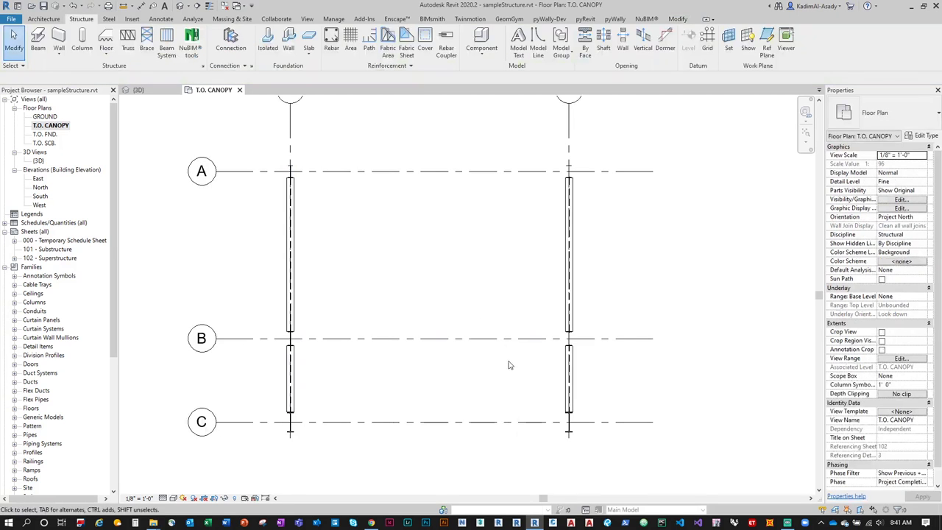
scroll(507, 365, up, 1)
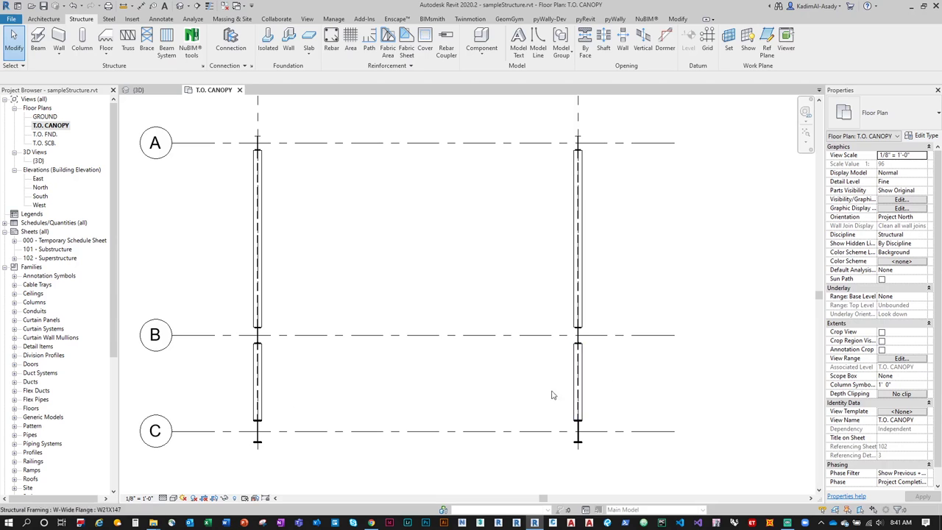
click(136, 90)
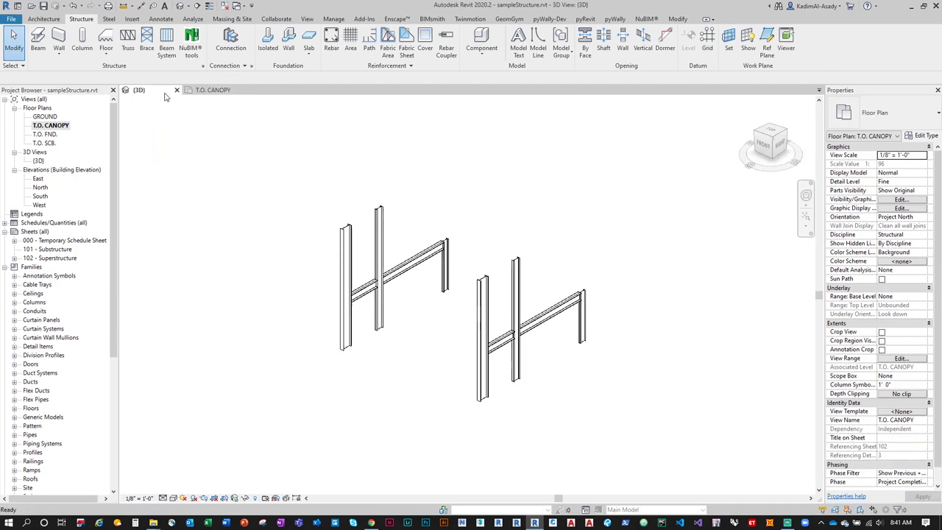
shift+middle_drag(494, 304, 456, 418)
scroll(488, 351, up, 3)
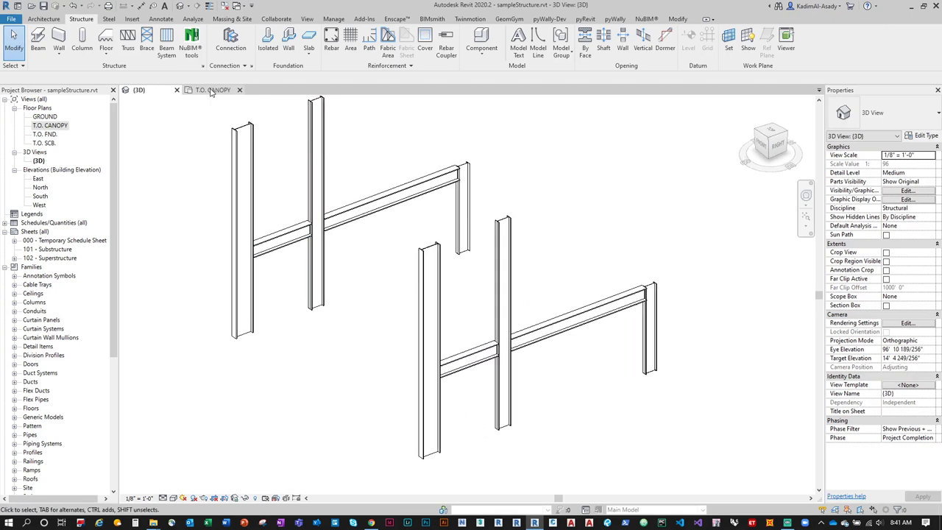
click(282, 237)
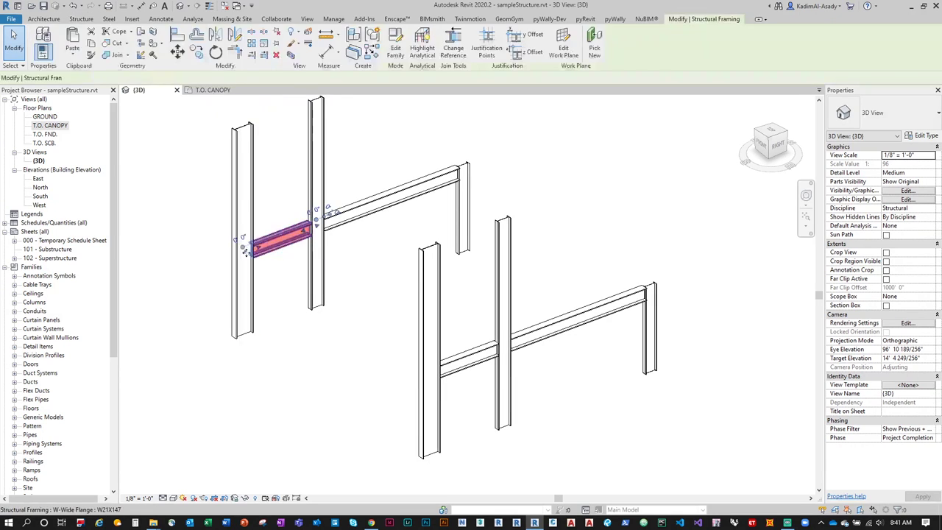
click(160, 241)
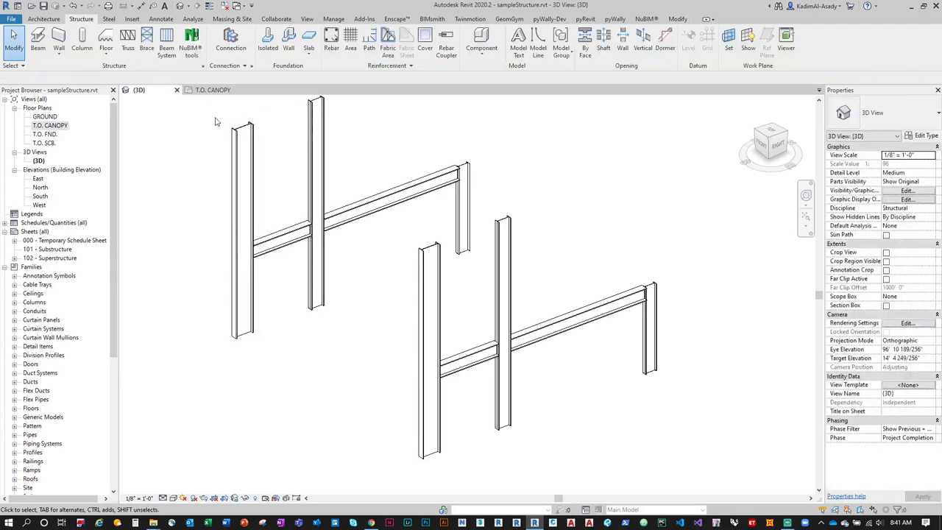
click(212, 91)
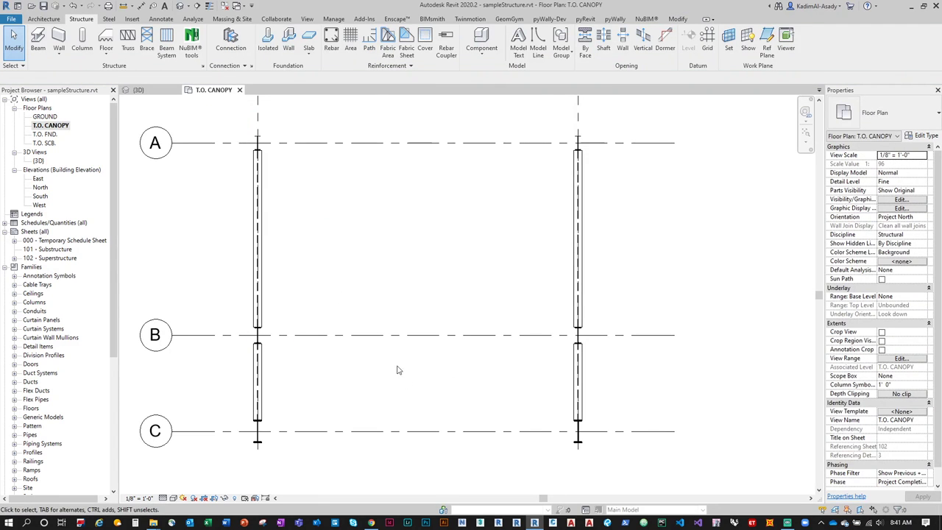
scroll(359, 309, down, 2)
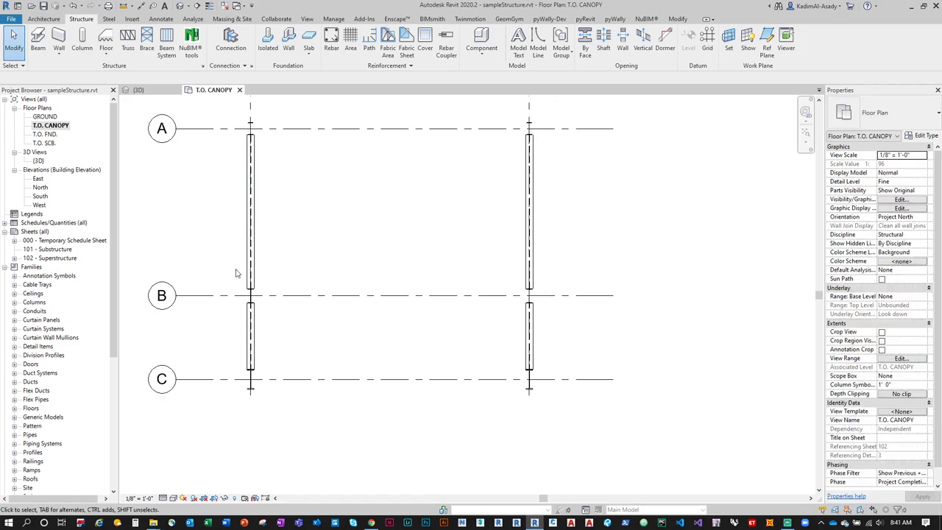
click(528, 243)
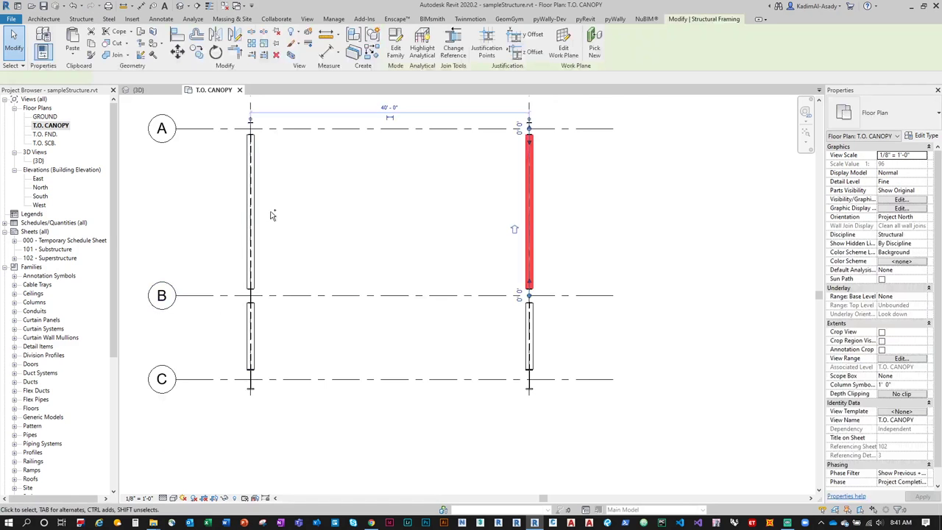
click(251, 221)
click(288, 238)
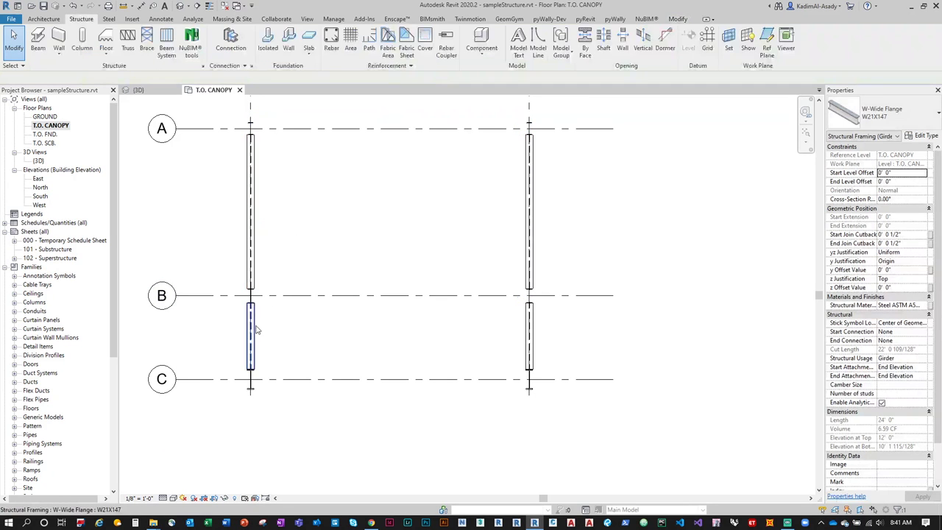
click(250, 335)
ctrl+click(529, 342)
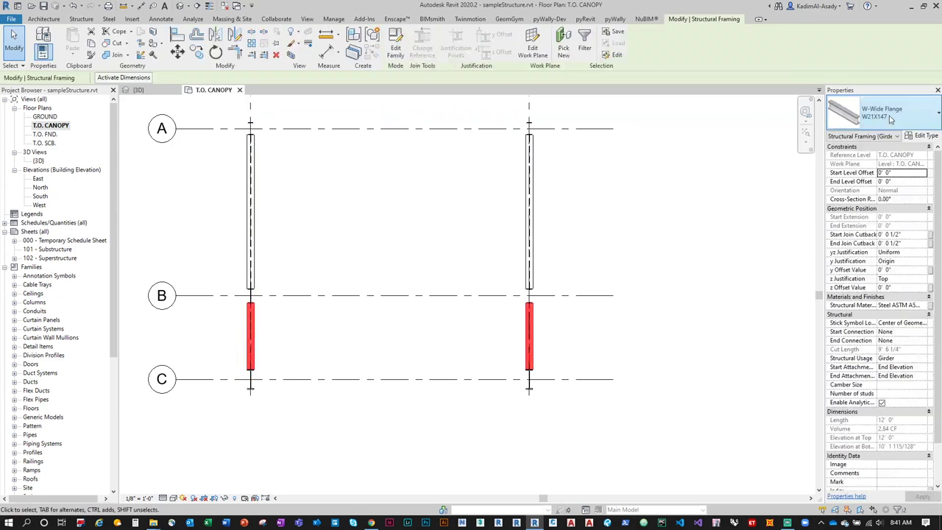
click(875, 118)
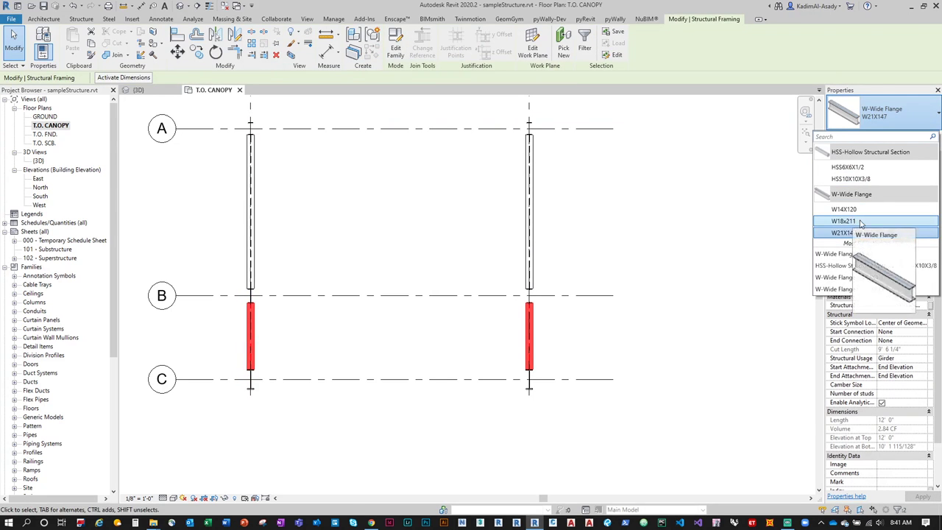
click(691, 330)
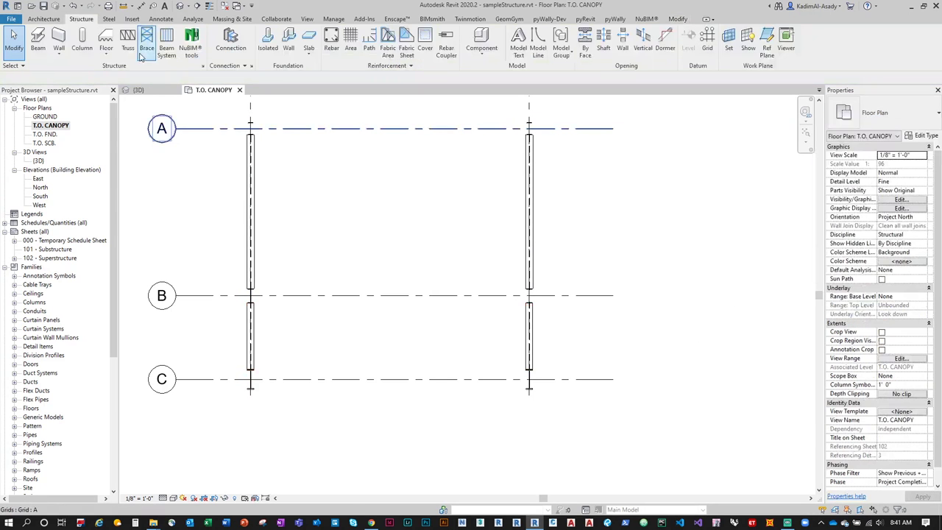
Step: Place HSS10X10X3/8 hollow structural section beams between grids 1 and 2 along grids C and B in the T.O. CANOPY plan
click(43, 41)
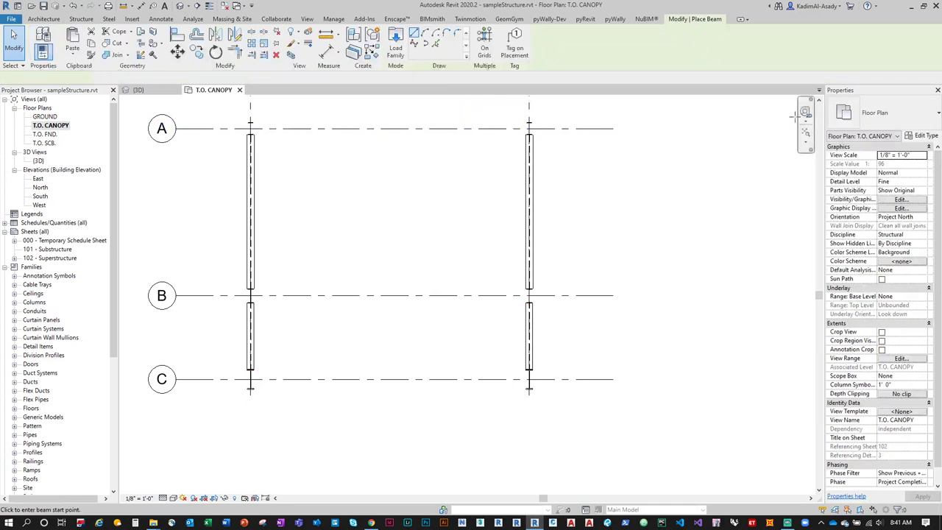
click(885, 118)
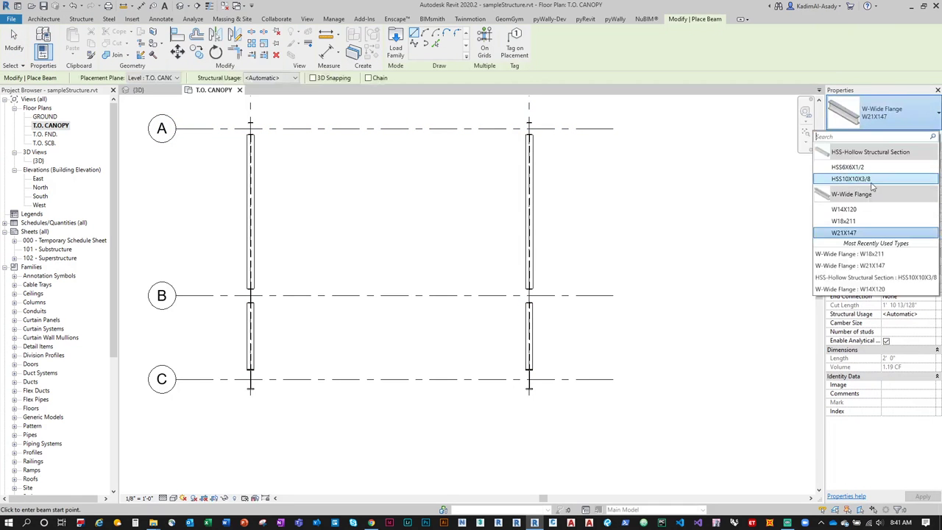
click(852, 179)
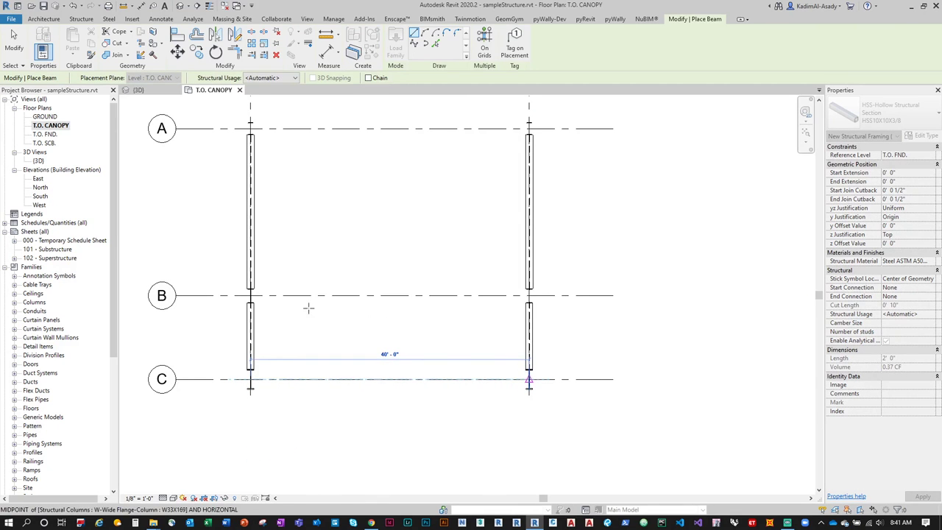
click(529, 379)
click(250, 295)
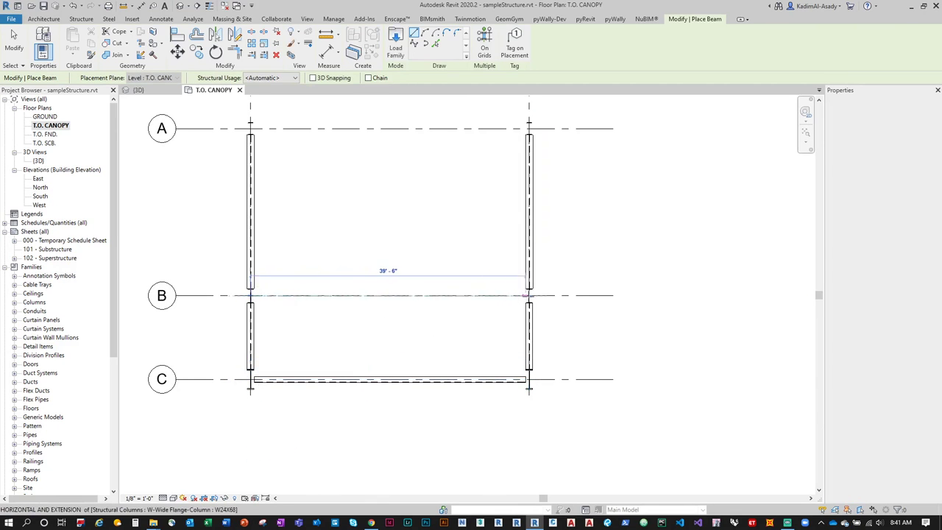
click(528, 295)
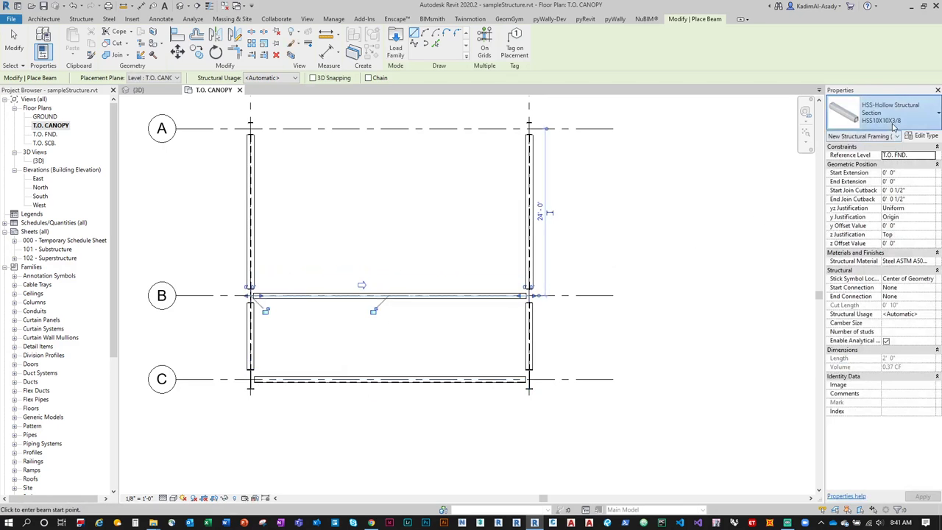
Step: Place a W14X120 wide flange beam along grid A from grid 1 to grid 2, and check the frame in 3D
click(893, 127)
click(846, 211)
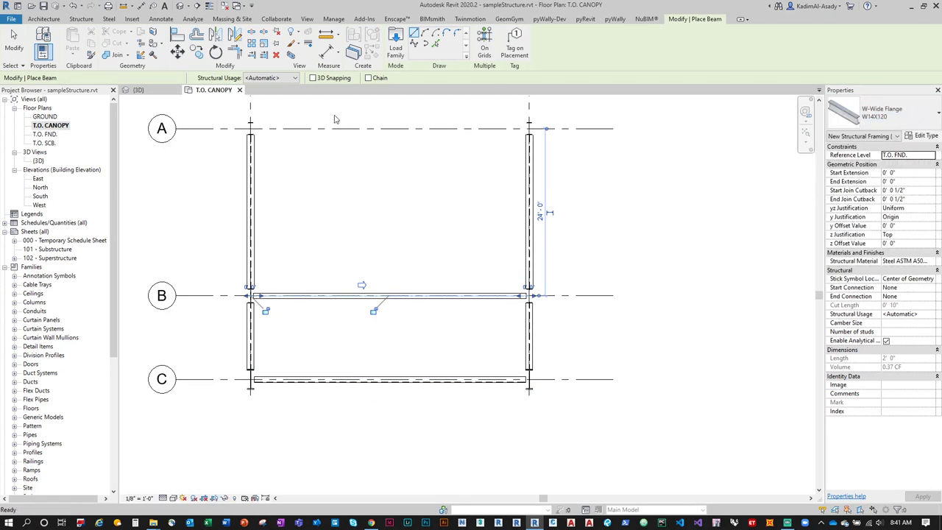
click(250, 128)
click(528, 128)
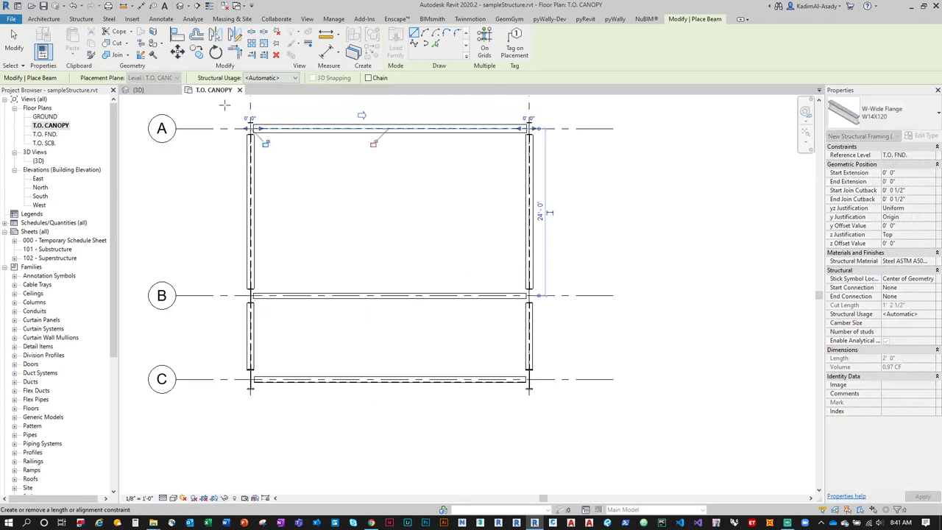
click(136, 90)
scroll(545, 379, up, 5)
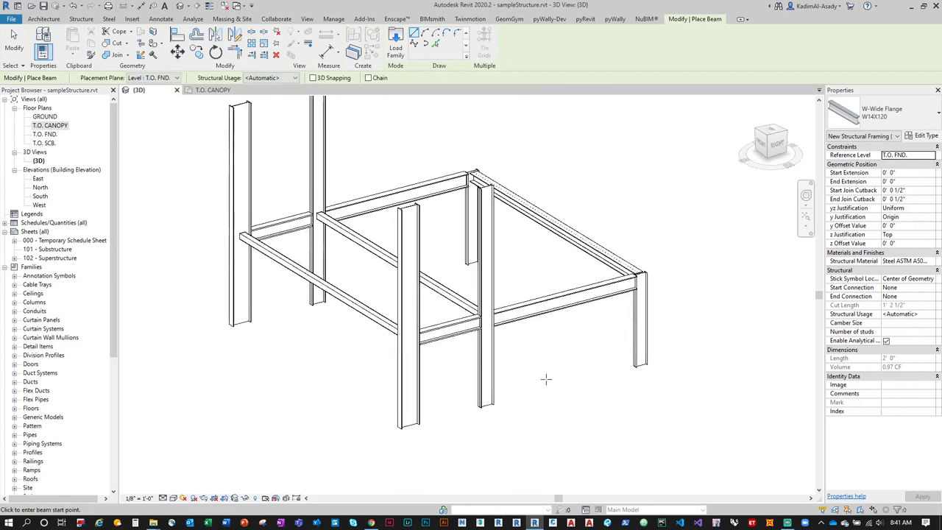
scroll(545, 379, down, 3)
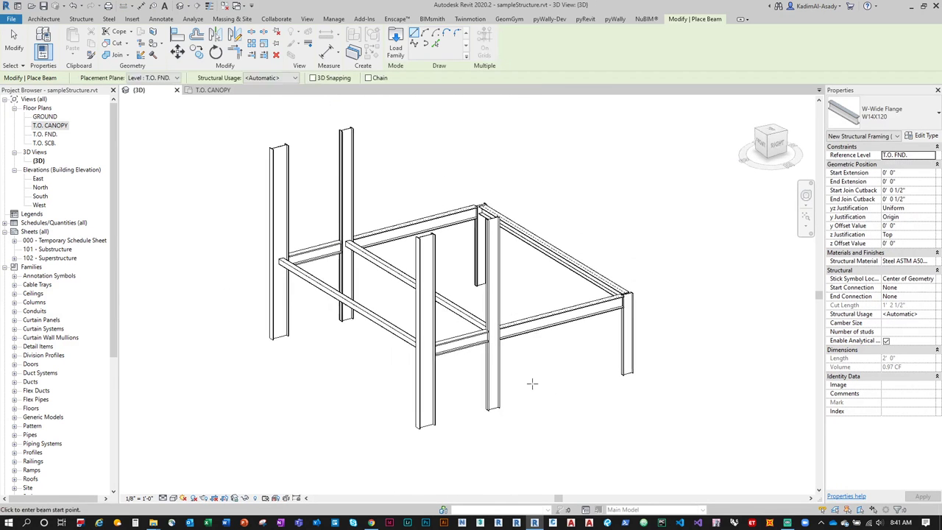
key(Escape)
key(Escape)
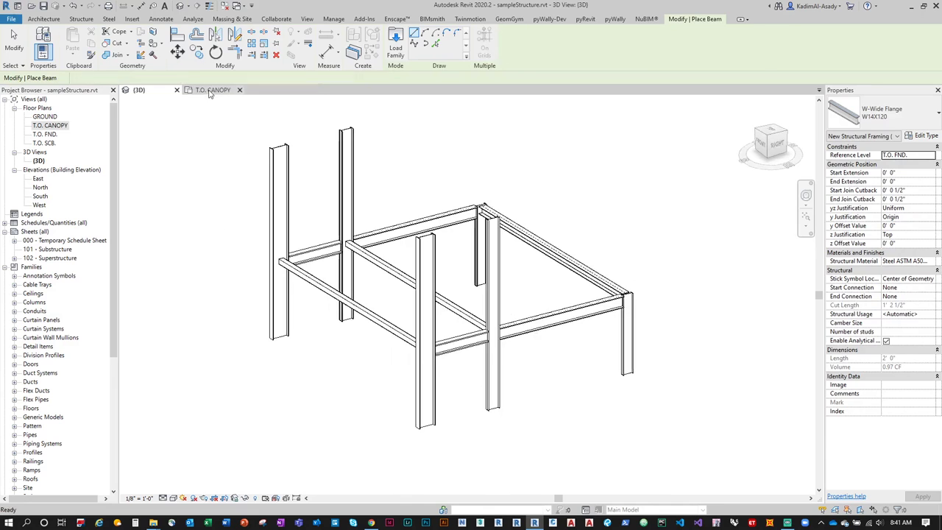
Step: In the T.O. CANOPY plan, place W18x211 cantilever beams extending 9' outward from the grid C columns along grids 2 and 1
click(213, 90)
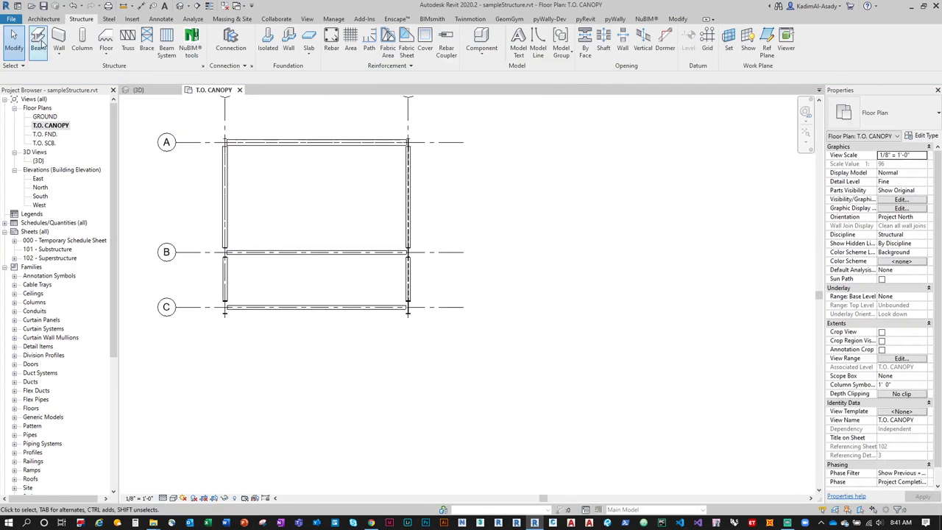
click(37, 41)
scroll(352, 316, up, 2)
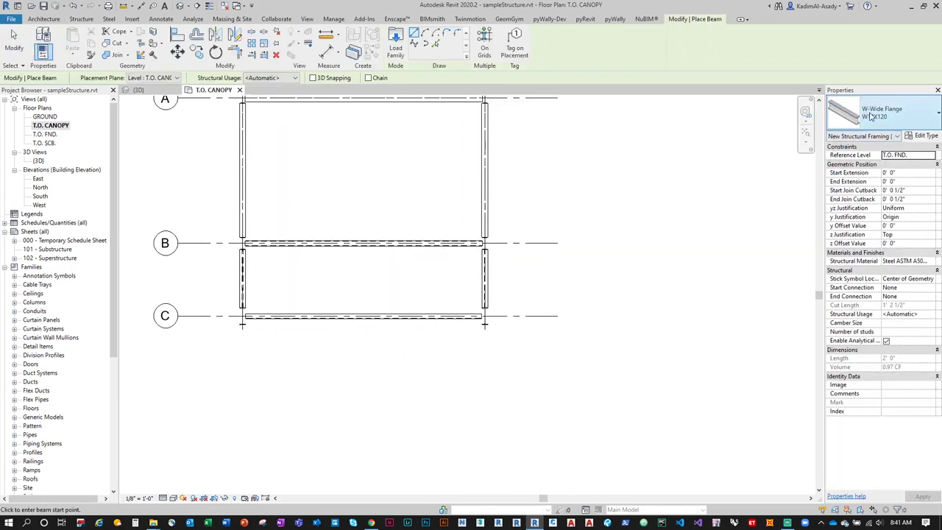
click(872, 116)
click(869, 221)
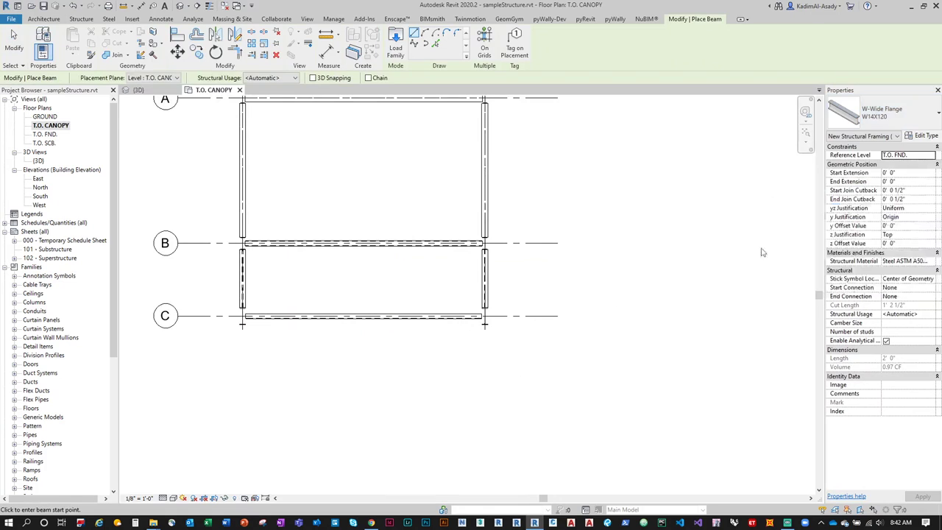
scroll(477, 330, up, 1)
click(485, 317)
click(487, 398)
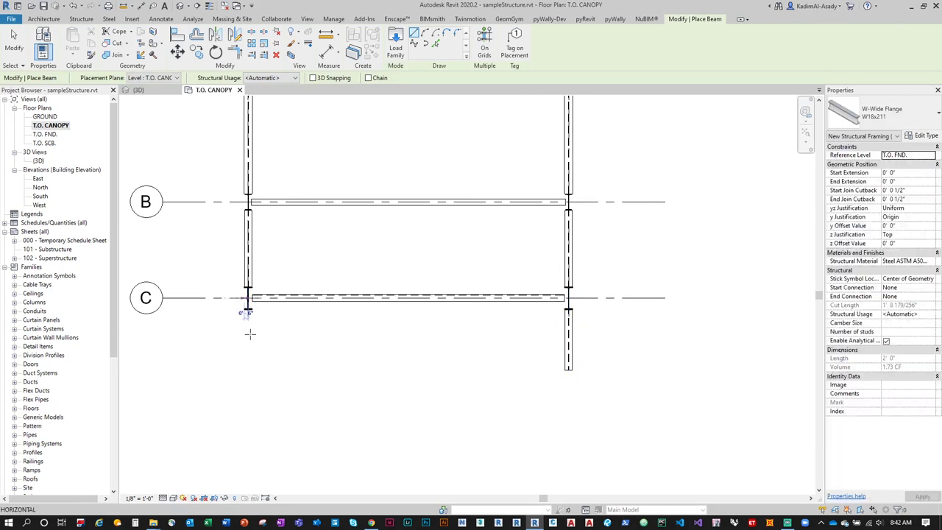
click(248, 311)
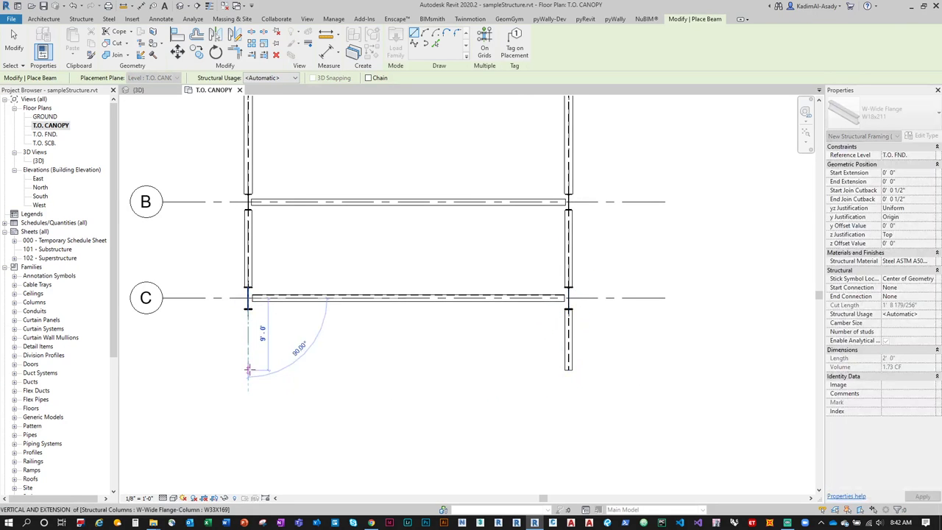
click(249, 370)
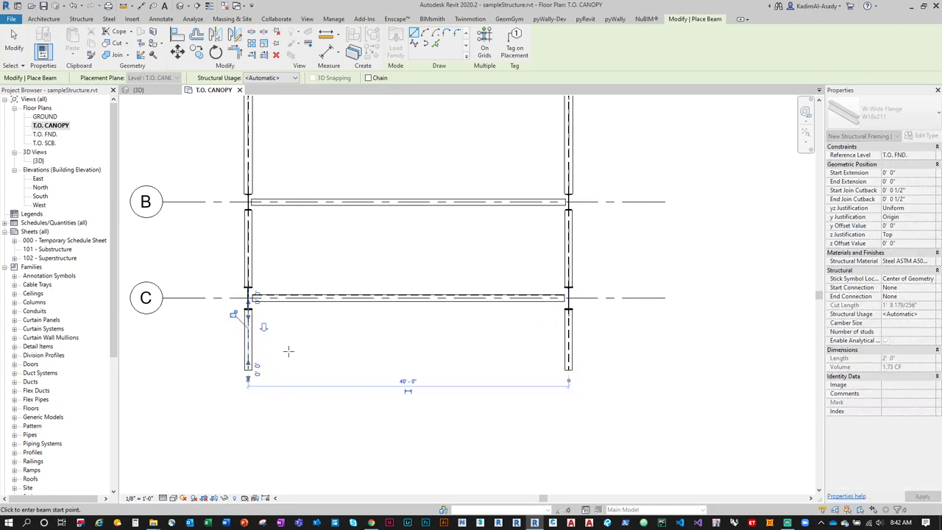
Step: In the T.O. SCB. plan, place W18x211 cantilever beams extending 9' outward from the grid C columns along grids 2 and 1
double_click(50, 143)
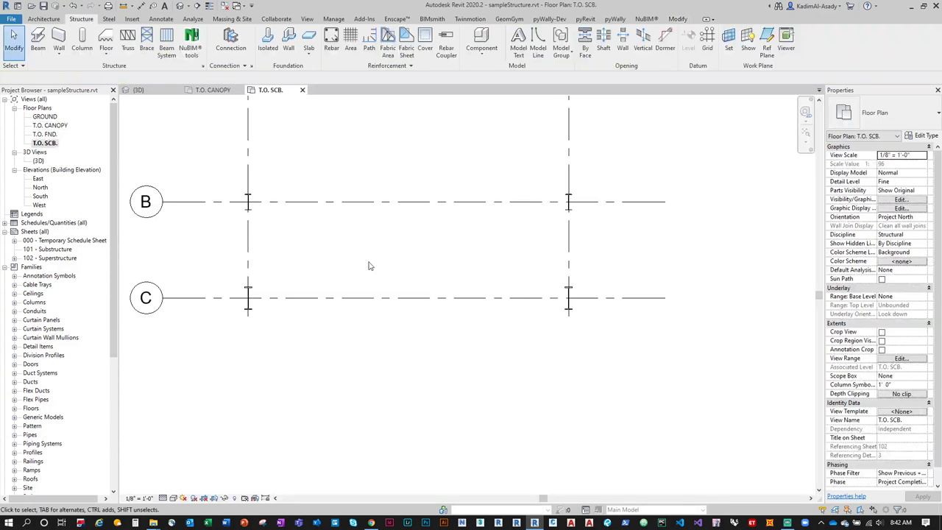
click(38, 38)
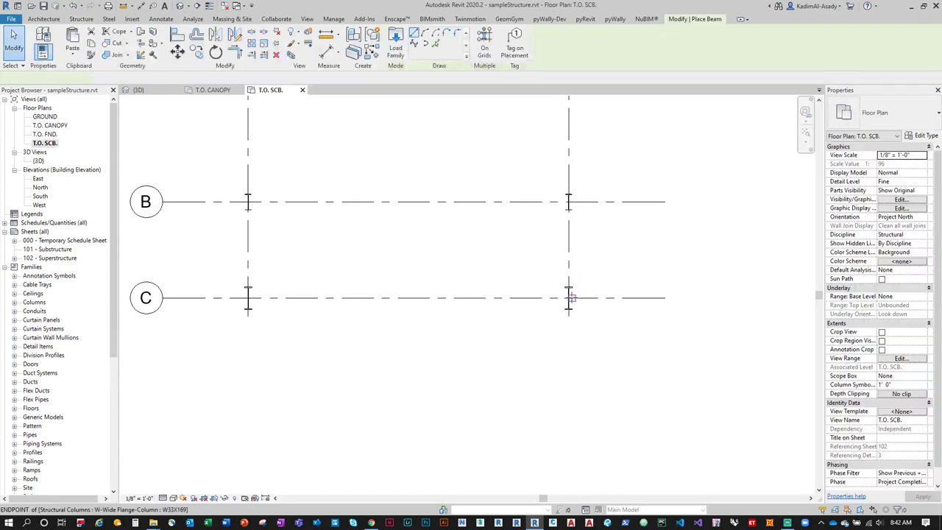
click(568, 298)
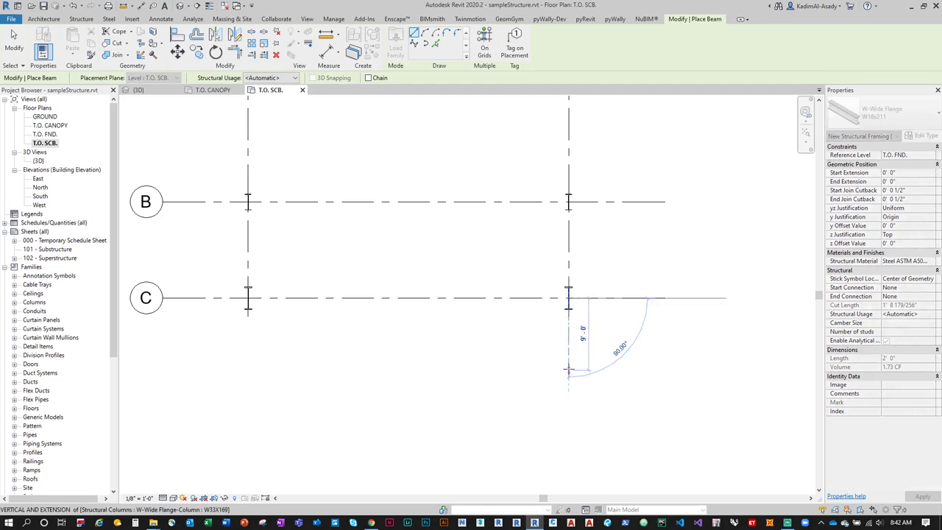
click(569, 370)
click(248, 298)
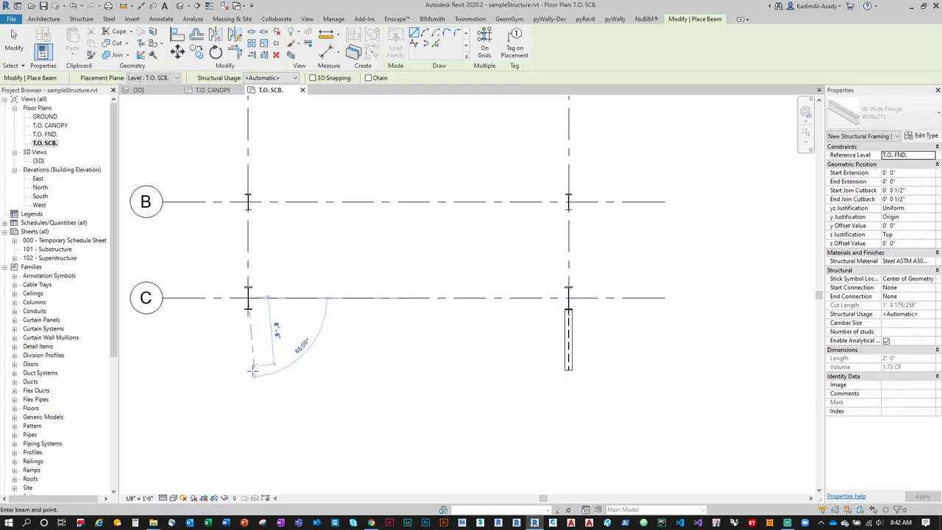
click(248, 369)
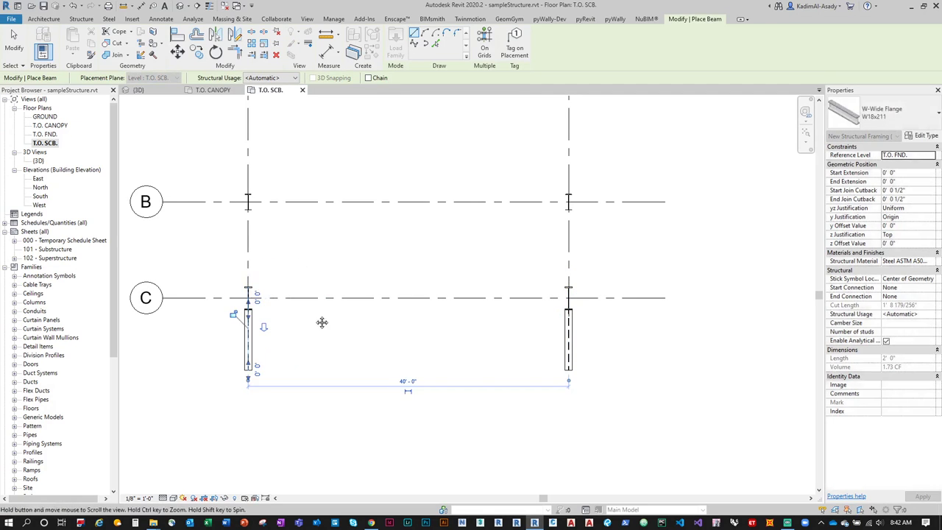
Step: Place W14X120 wide flange beams from grid C to grid B along grids 2 and 1 in the T.O. SCB. plan
middle_drag(298, 264, 315, 324)
click(883, 112)
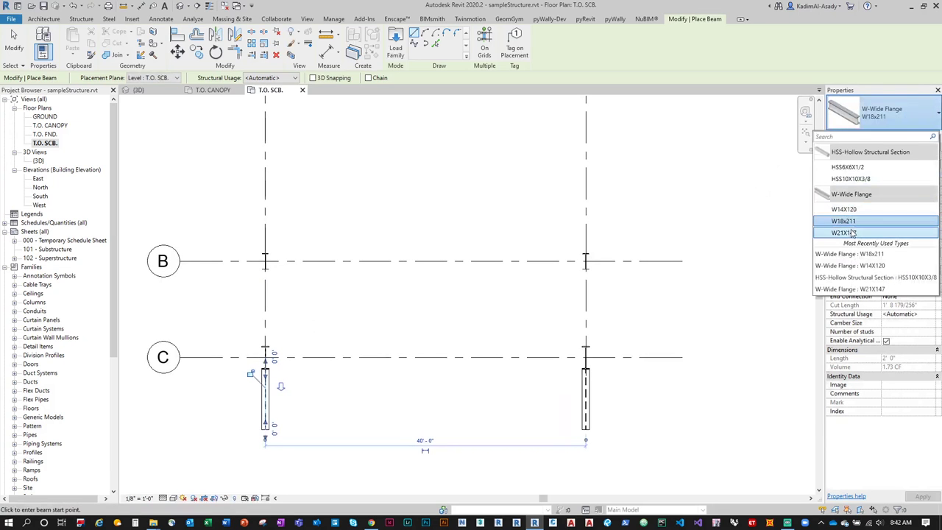
click(844, 209)
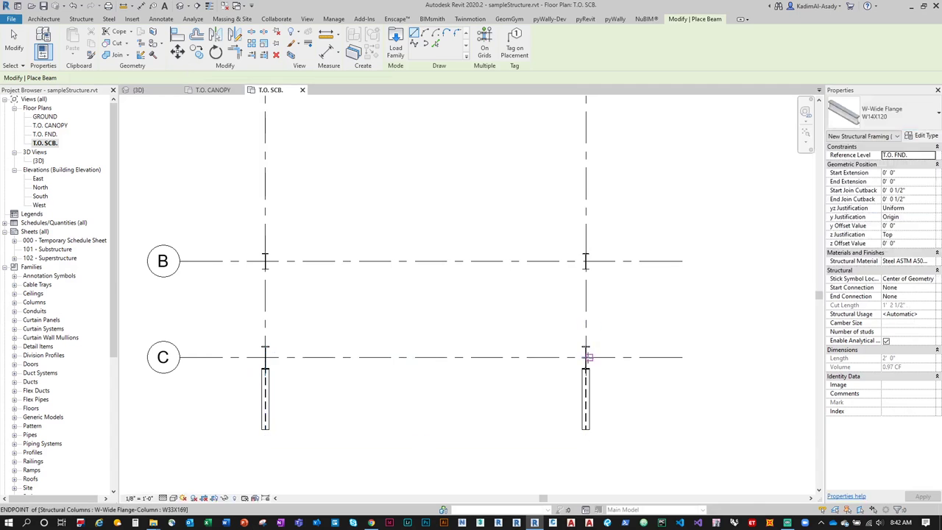
click(585, 357)
click(585, 260)
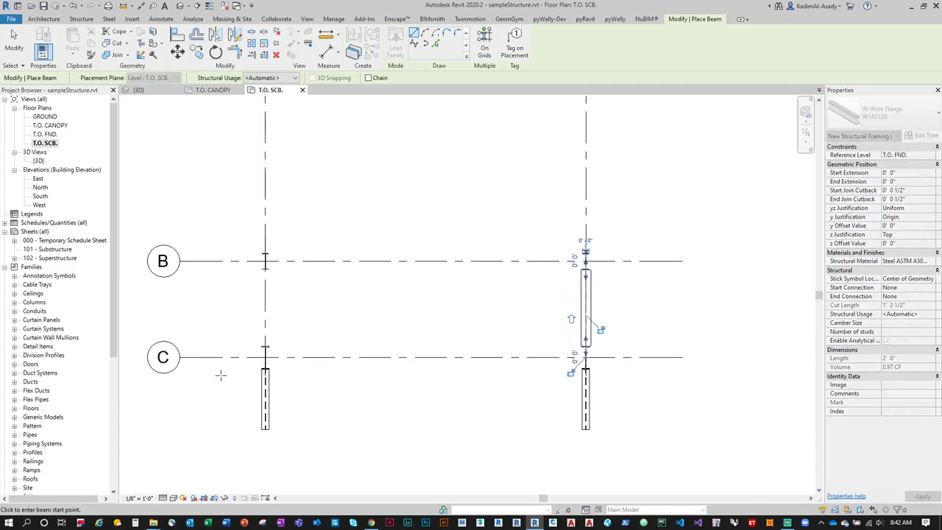
click(265, 357)
click(266, 261)
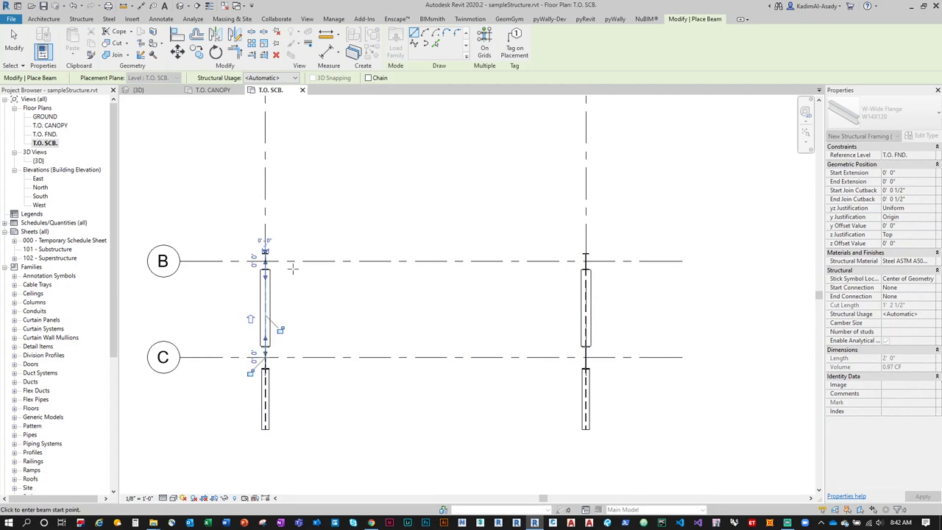
Step: Place W14X120 beams between grids 1 and 2 along grids C and B, and check the frame in 3D
scroll(293, 268, down, 1)
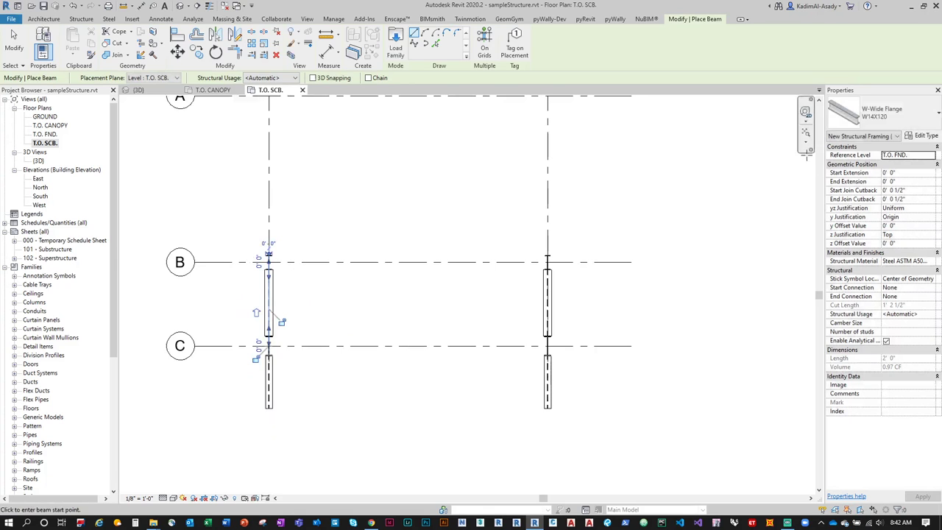
click(880, 110)
click(846, 208)
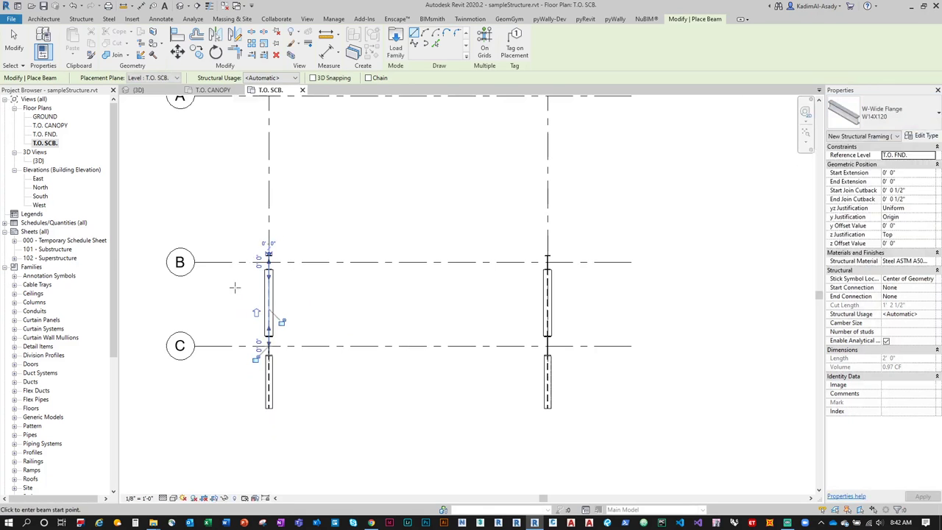
scroll(268, 252, up, 2)
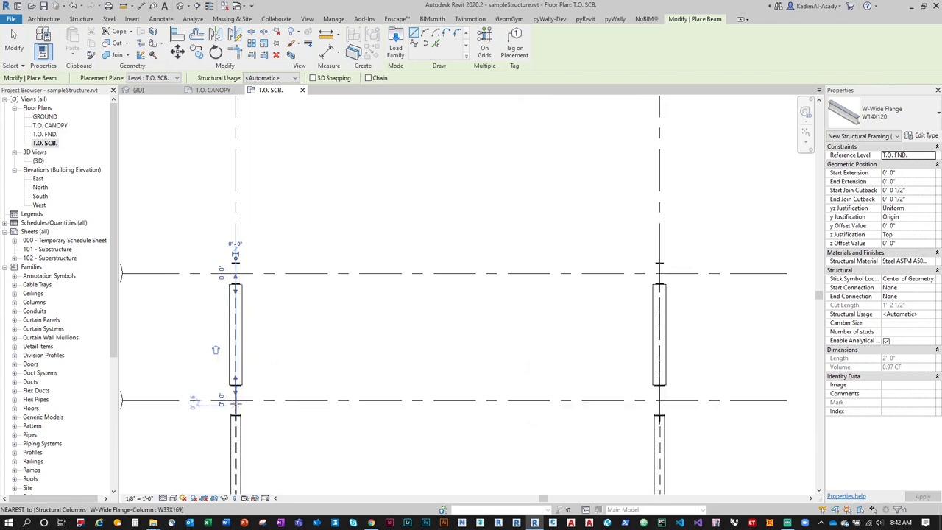
click(235, 400)
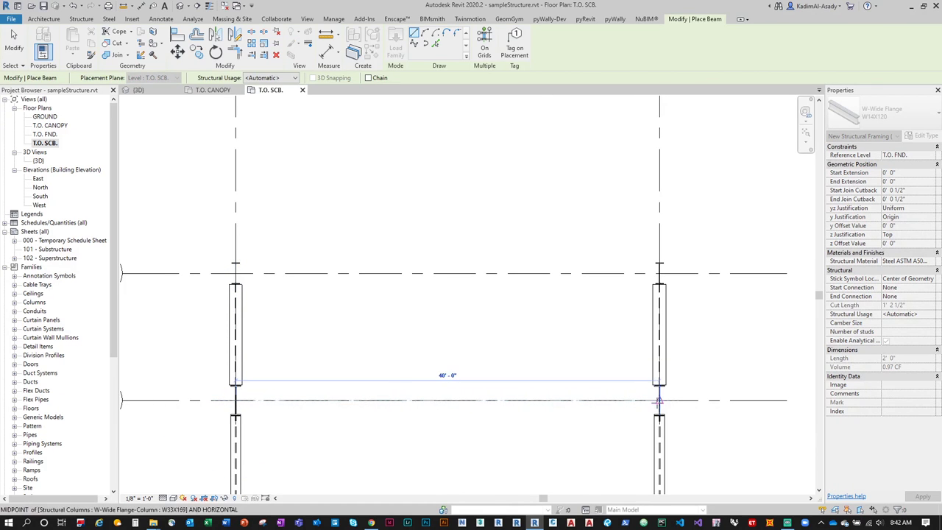
click(659, 400)
click(236, 273)
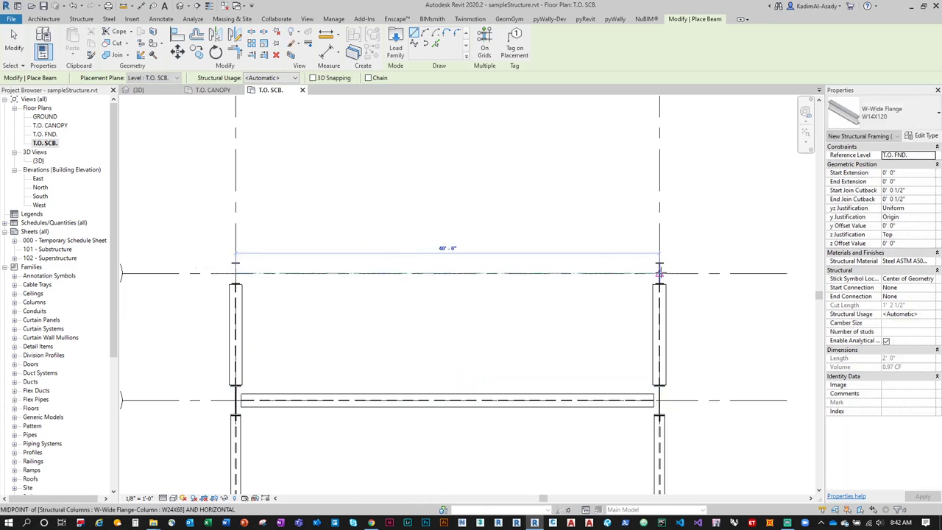
click(659, 273)
click(136, 90)
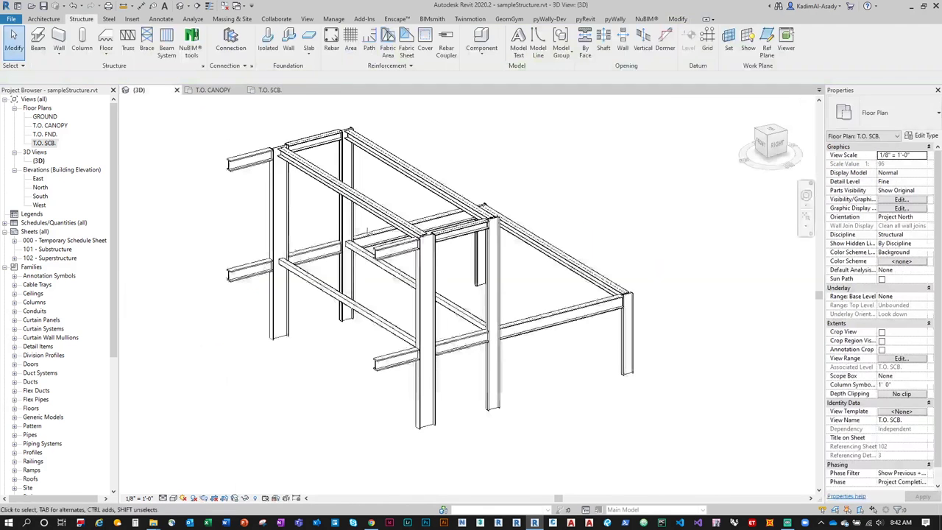
shift+middle_drag(432, 355, 475, 387)
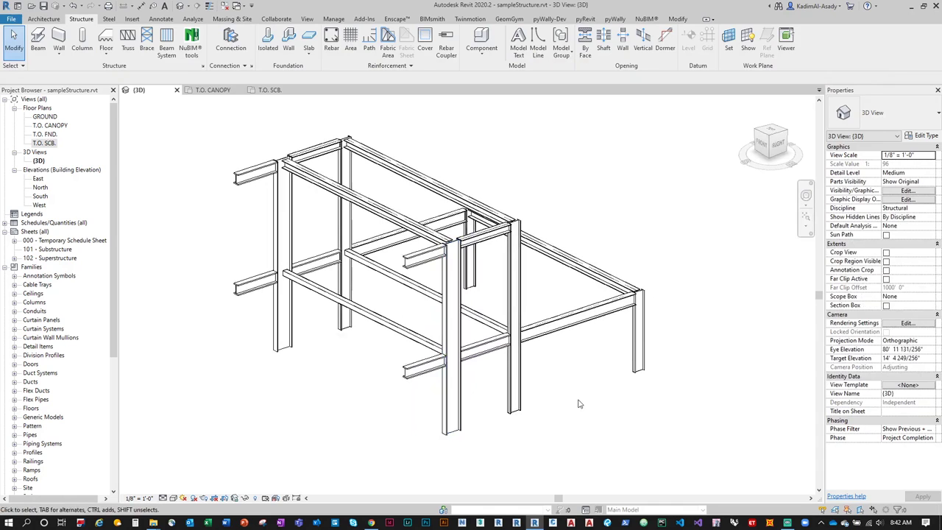
Step: In the T.O. CANOPY plan, place an HSS6X6X1/2 beam between the two cantilever beams, 7' 6" outward from grid C
click(208, 90)
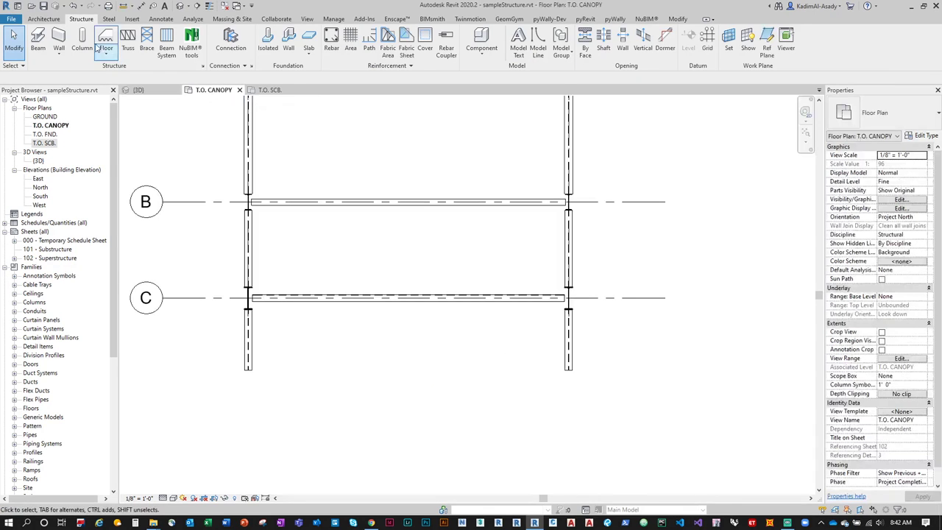
click(38, 41)
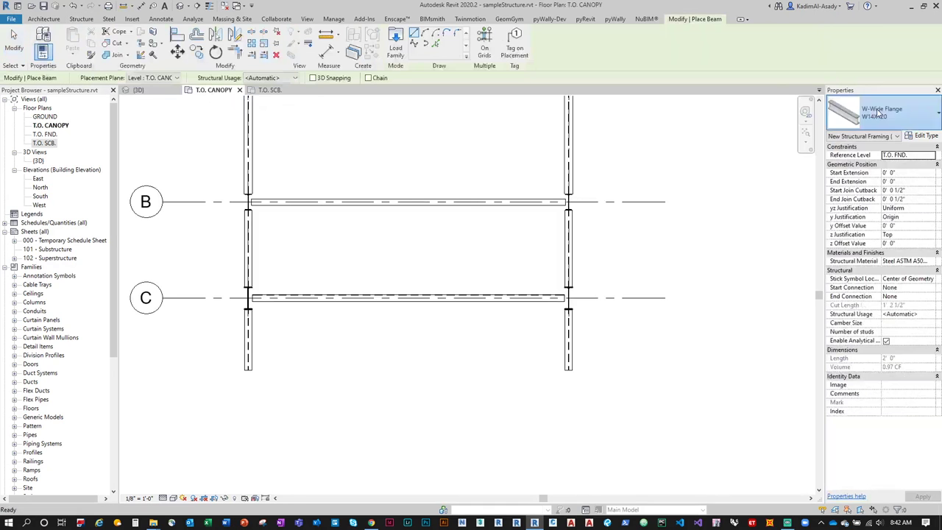
click(883, 112)
click(862, 168)
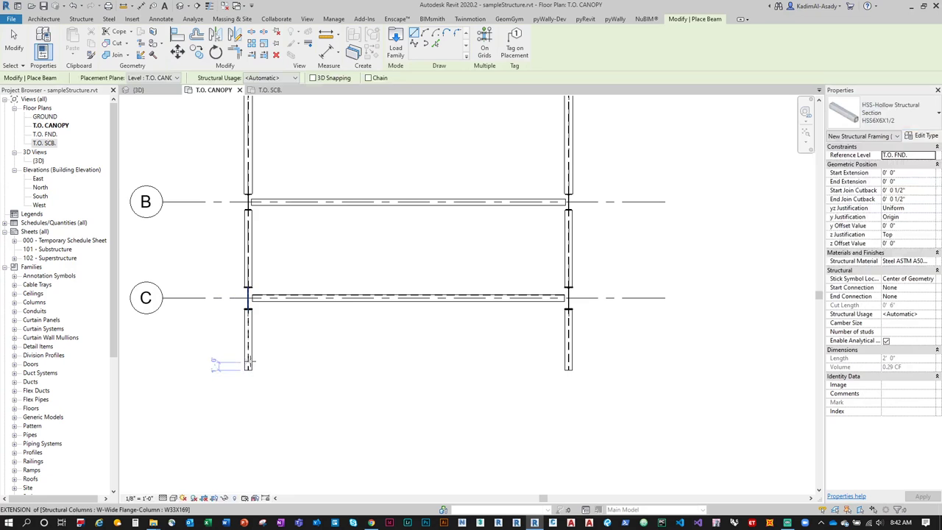
click(248, 359)
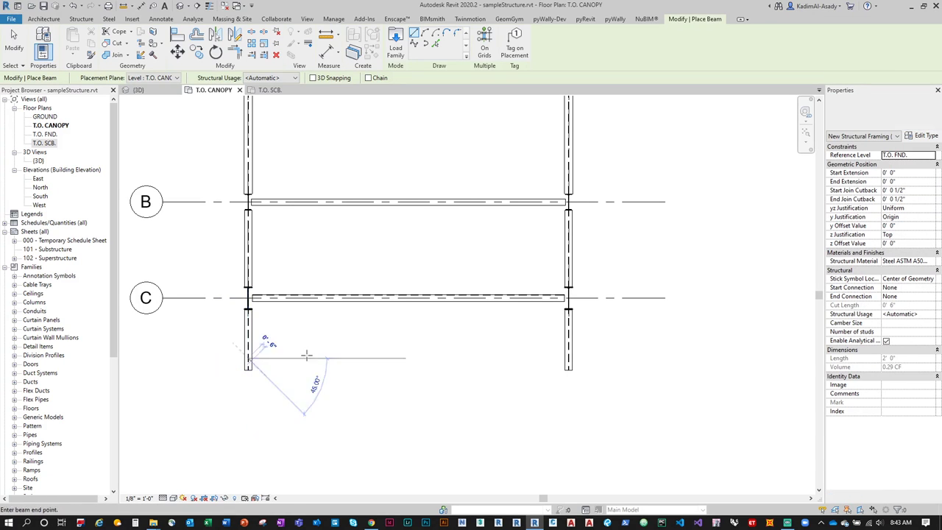
click(568, 358)
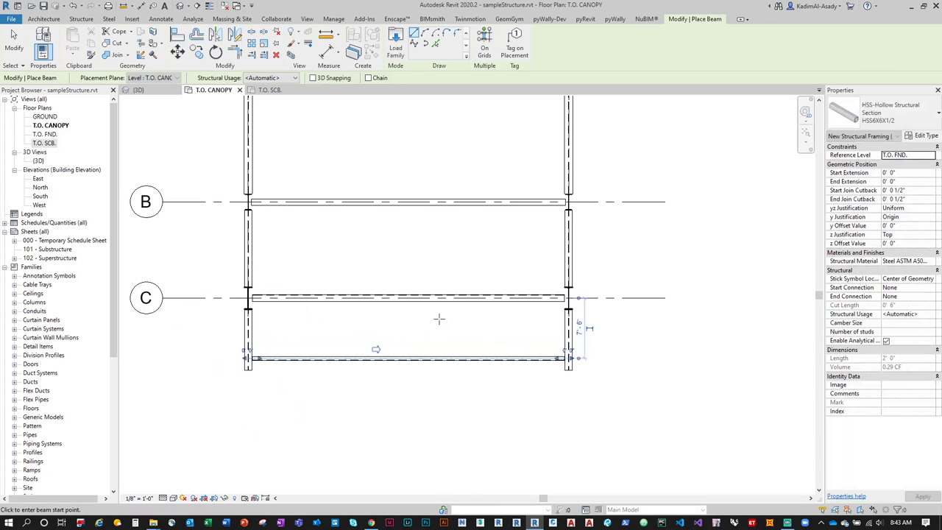
key(Escape)
key(Escape)
Step: In the 3D view, change the outer canopy beam's type to HSS10X10X3/8
key(ctrl+Tab)
shift+middle_drag(298, 308, 288, 354)
click(293, 270)
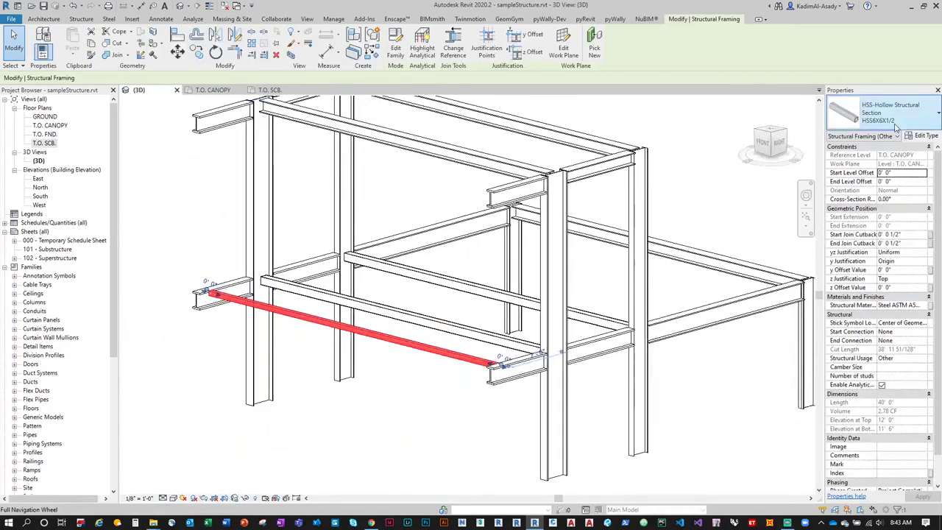
click(905, 110)
click(876, 181)
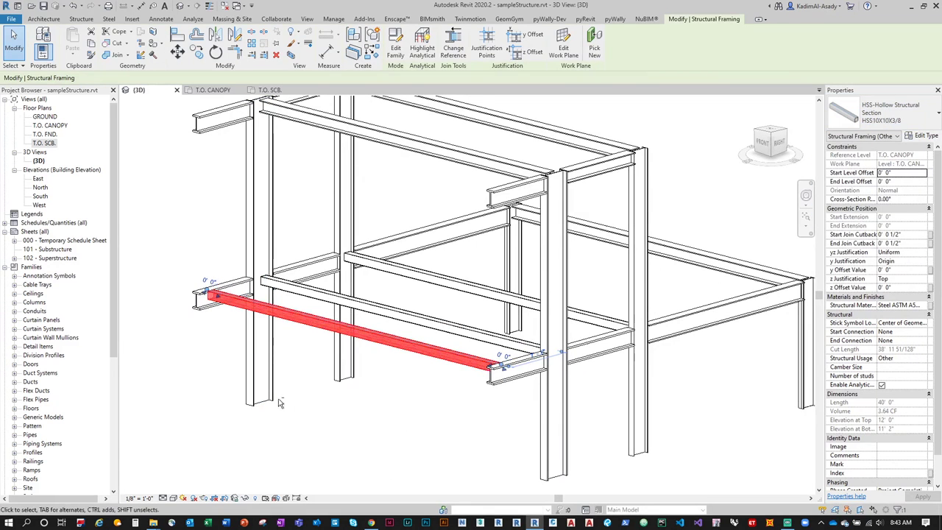
Step: Show the 3D model from its right side in wireframe to expose the outer canopy beam's profile
shift+middle_drag(279, 401, 343, 412)
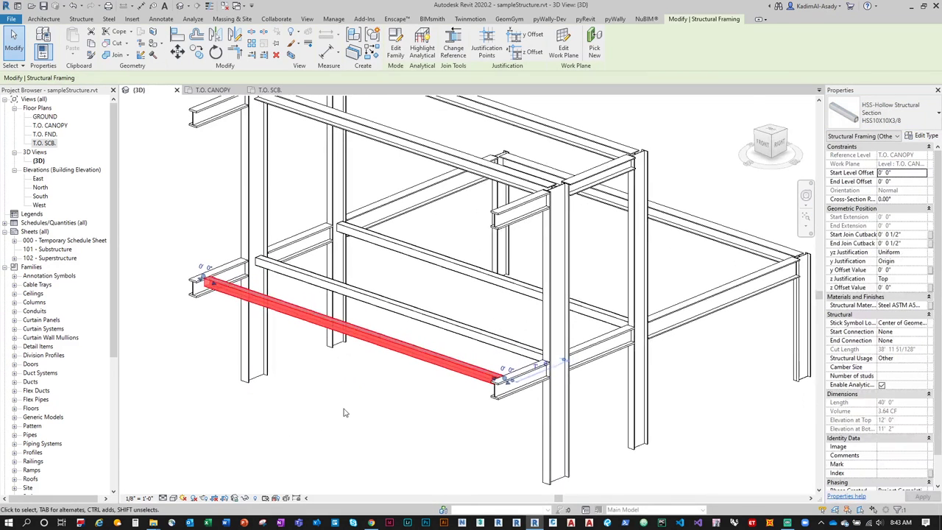
click(781, 147)
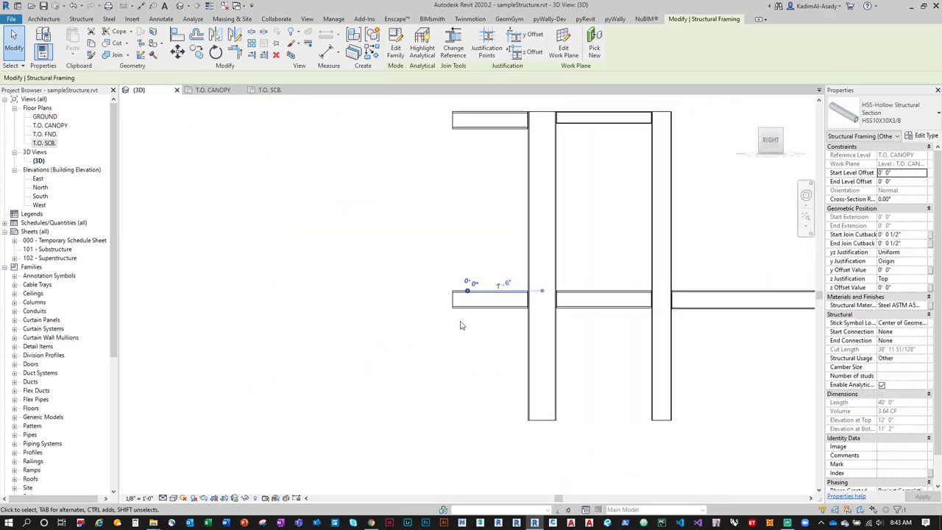
click(172, 498)
click(202, 436)
click(306, 318)
scroll(306, 318, up, 3)
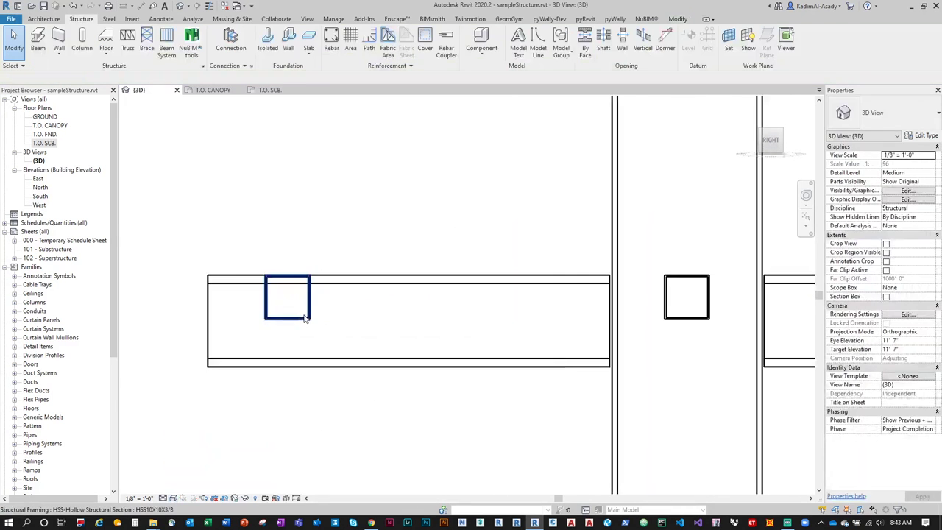
Step: Set the z Justification of the outer HSS10X10X3/8 canopy beam to Origin
click(307, 317)
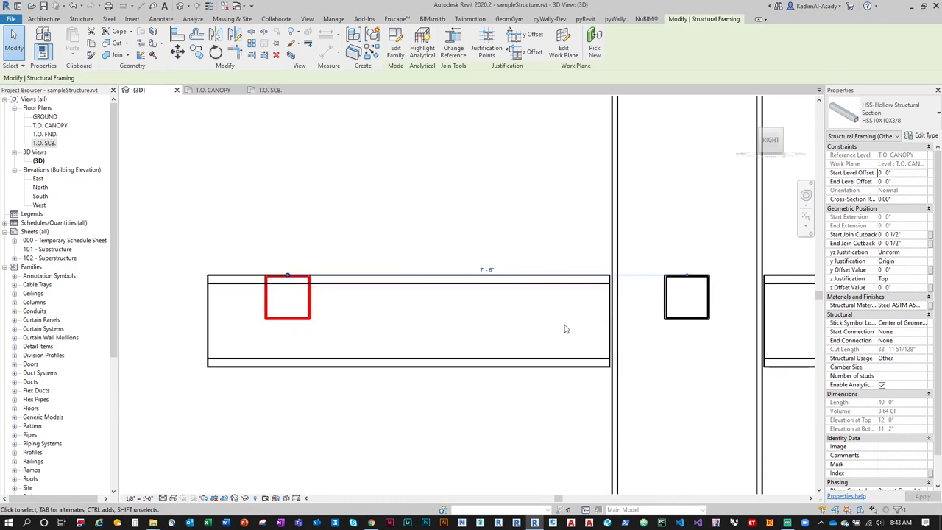
click(922, 283)
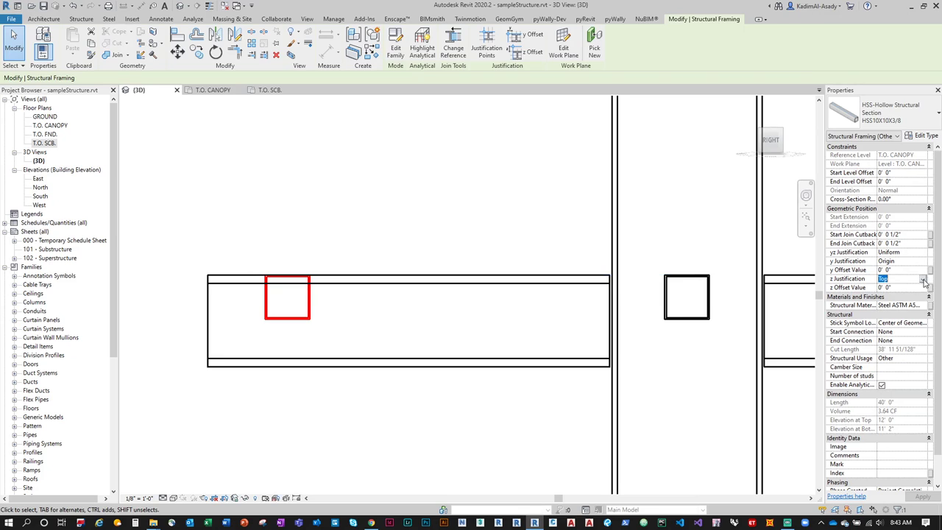
click(924, 284)
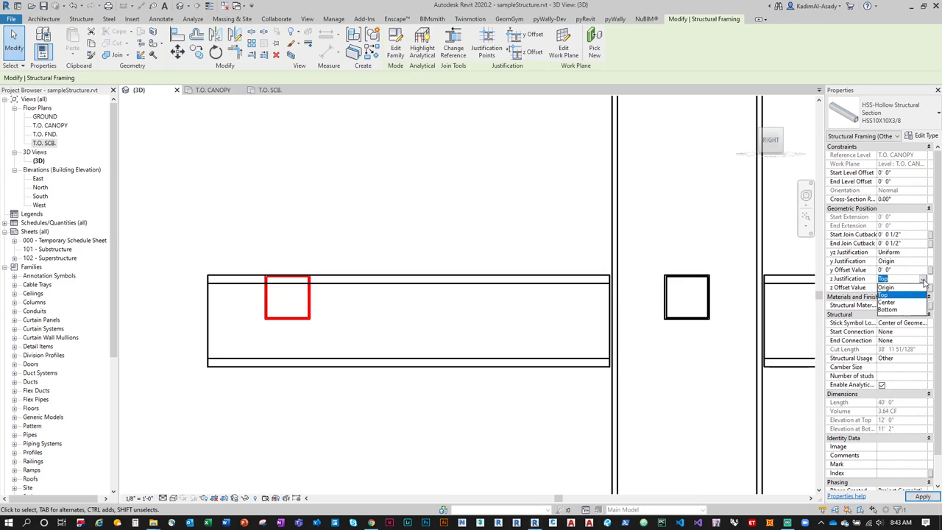
click(887, 287)
click(922, 496)
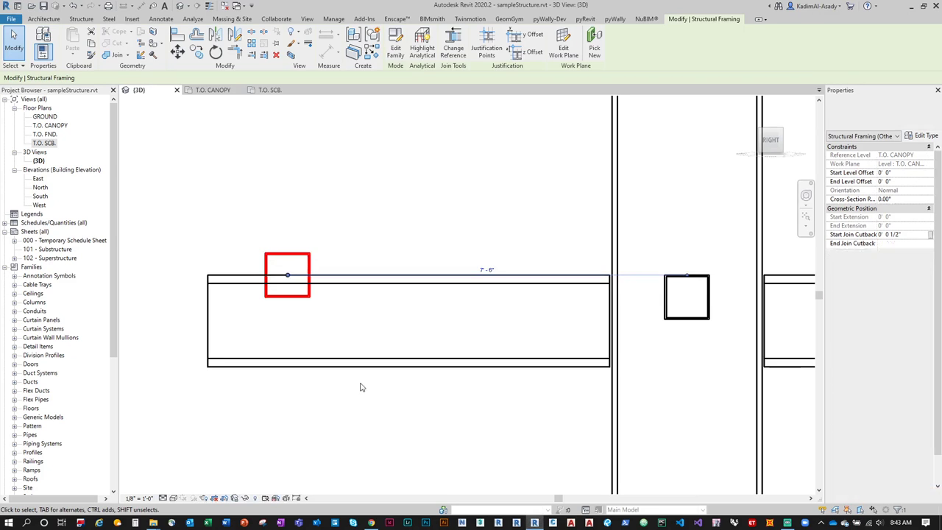
click(308, 359)
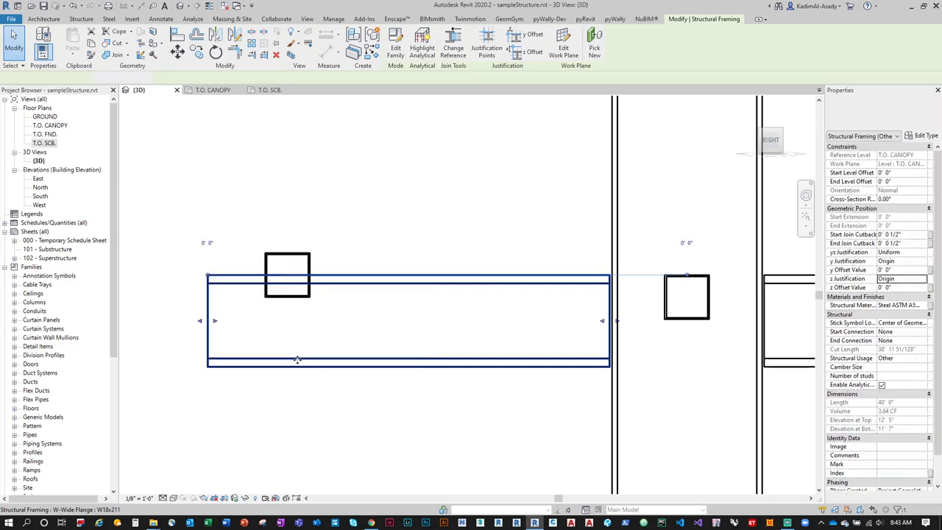
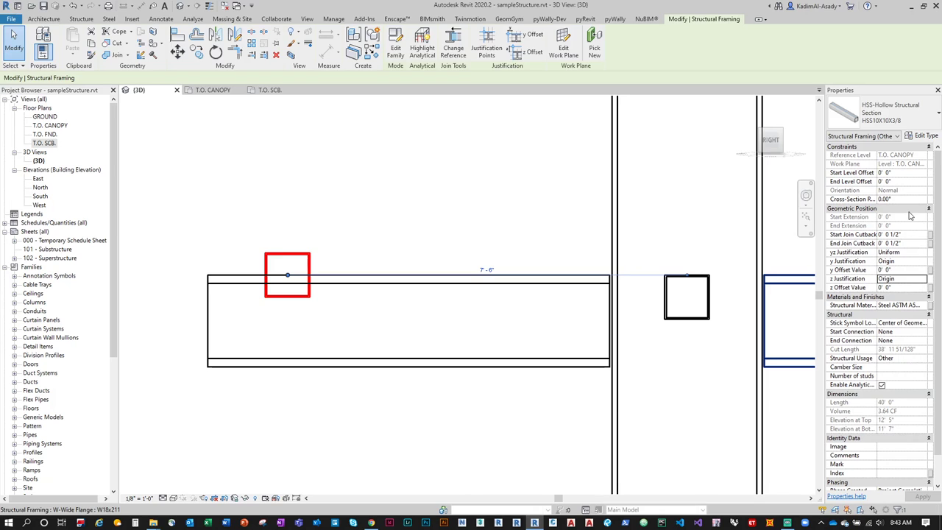
Step: Set the outer canopy beam's start and end level offsets to -0' 9"
click(905, 172)
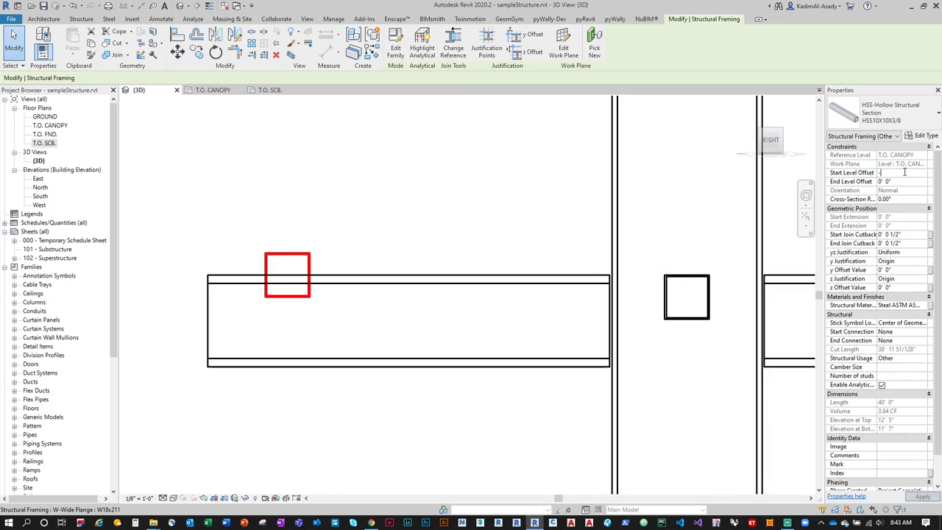
click(903, 181)
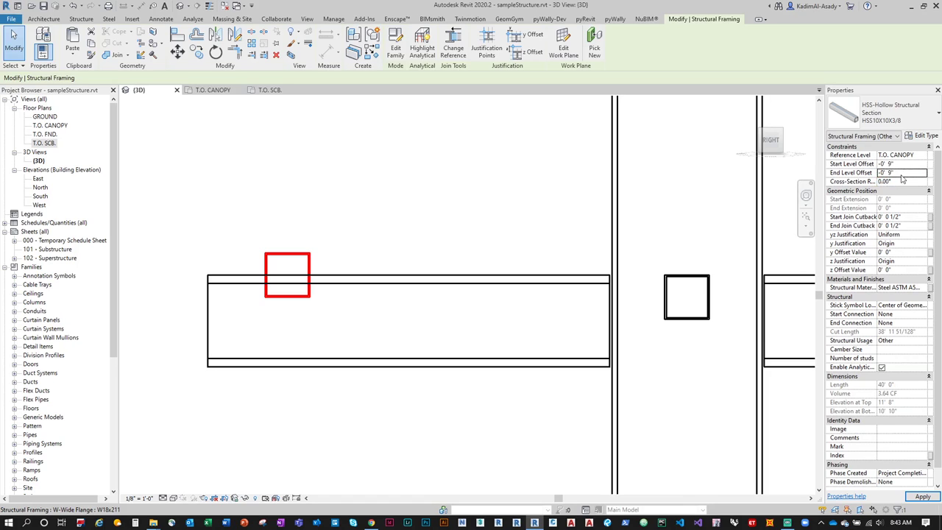
key(Return)
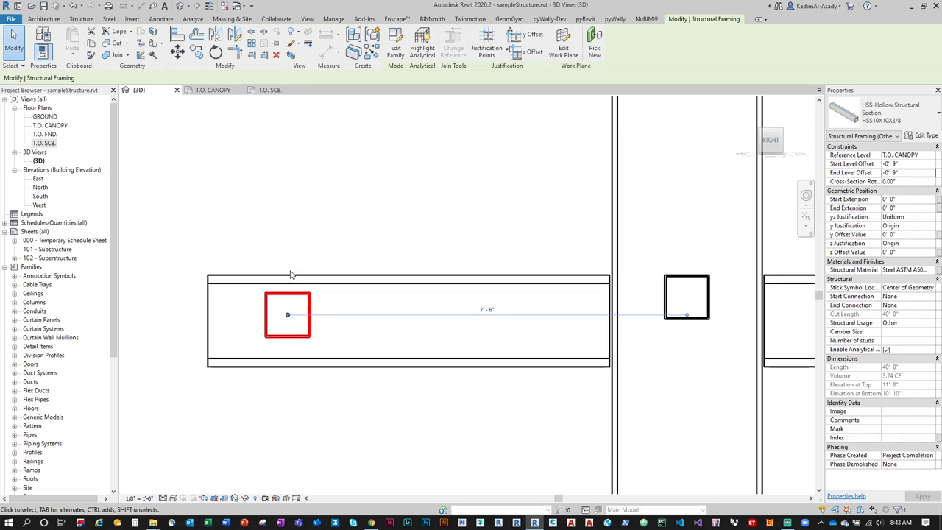
middle_drag(222, 233, 273, 223)
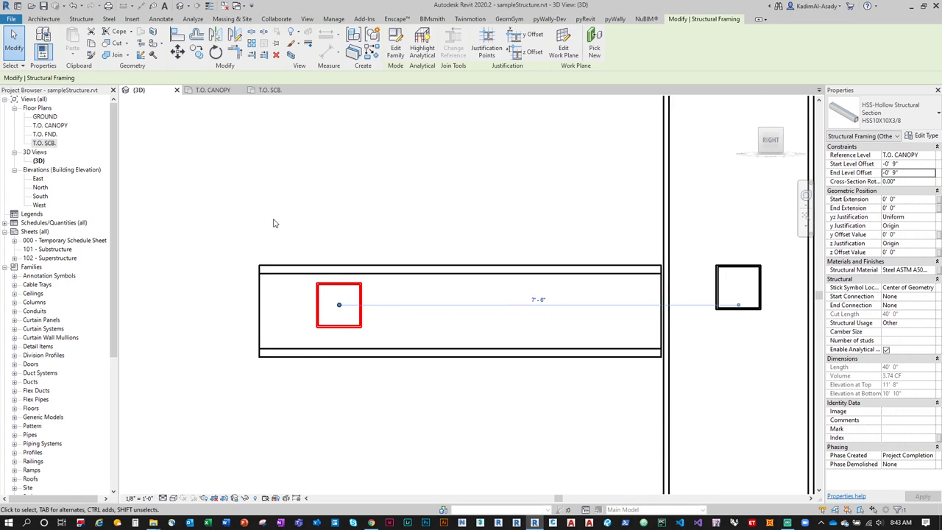
key(Escape)
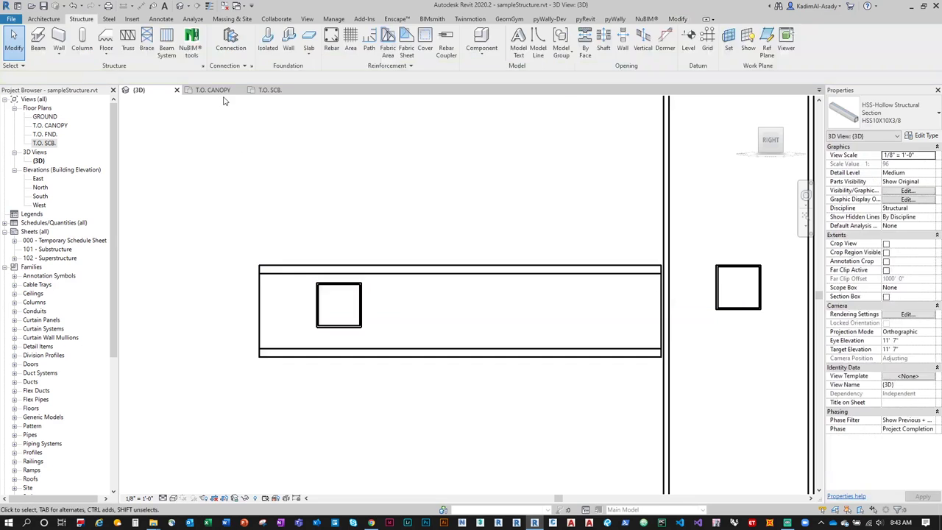
Step: In the T.O. CANOPY plan, cut a section across the outer canopy beam below grid C facing the nearby cantilever beam, and open its view
click(214, 89)
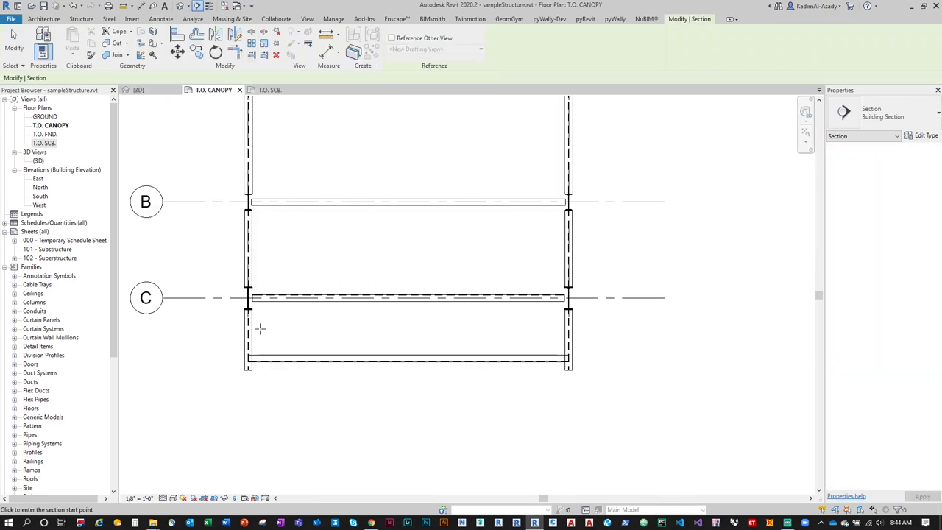
click(263, 303)
click(264, 392)
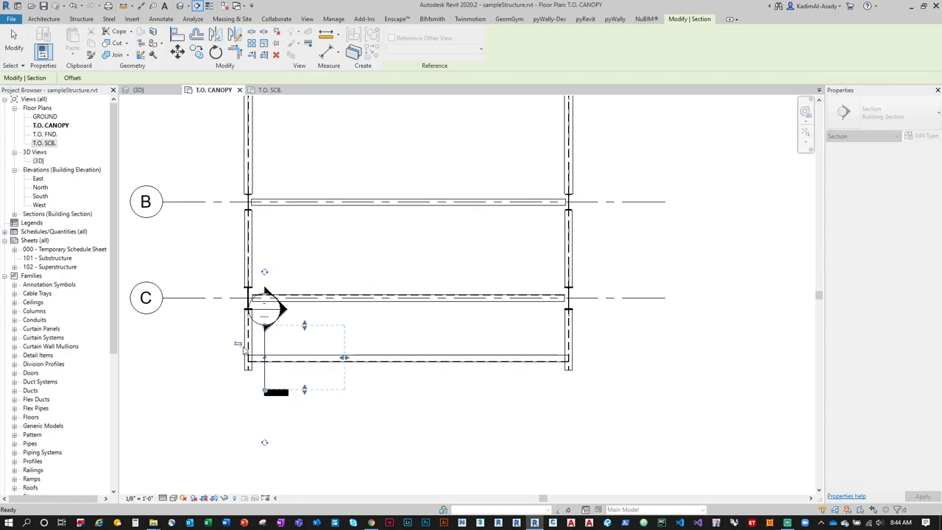
key(Escape)
right_click(265, 86)
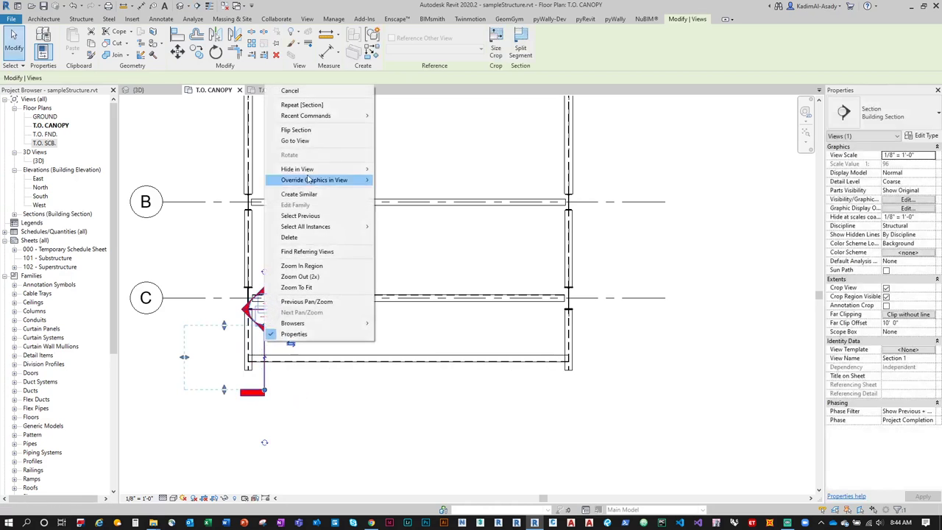
click(295, 141)
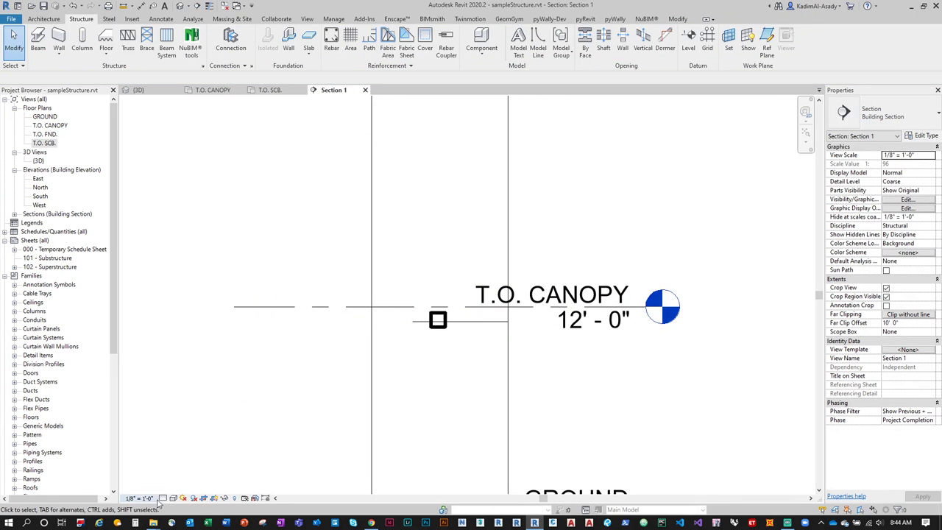
Step: Set the section view's detail level to Fine and display its lines as thin lines
click(163, 499)
click(177, 488)
scroll(458, 327, up, 4)
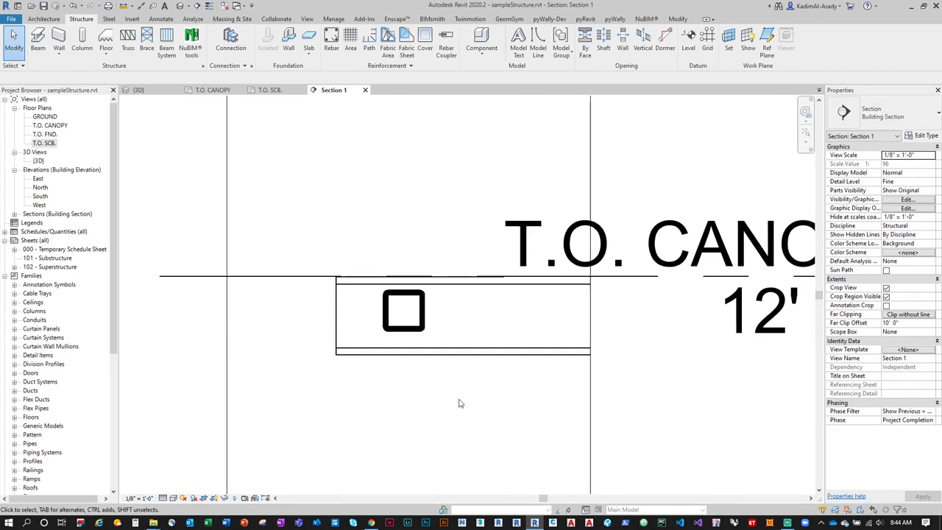
middle_drag(459, 404, 407, 392)
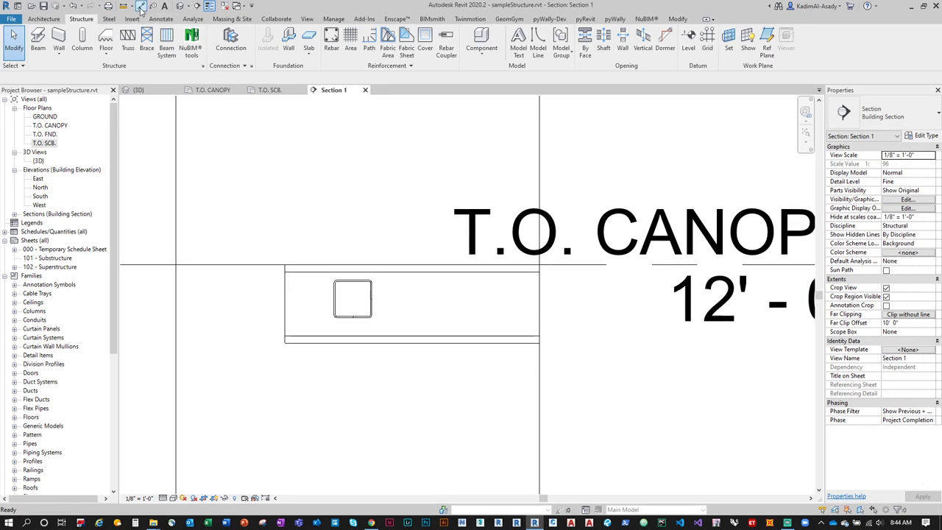
Step: Measure the W18x211 cantilever beam's depth from top to bottom flange and check the beam's properties
key(b)
key(m)
click(402, 266)
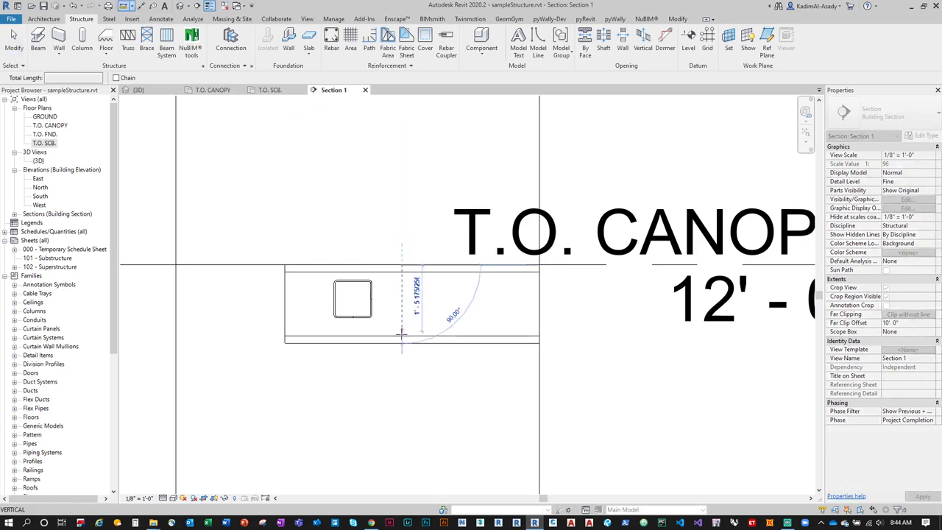
click(402, 343)
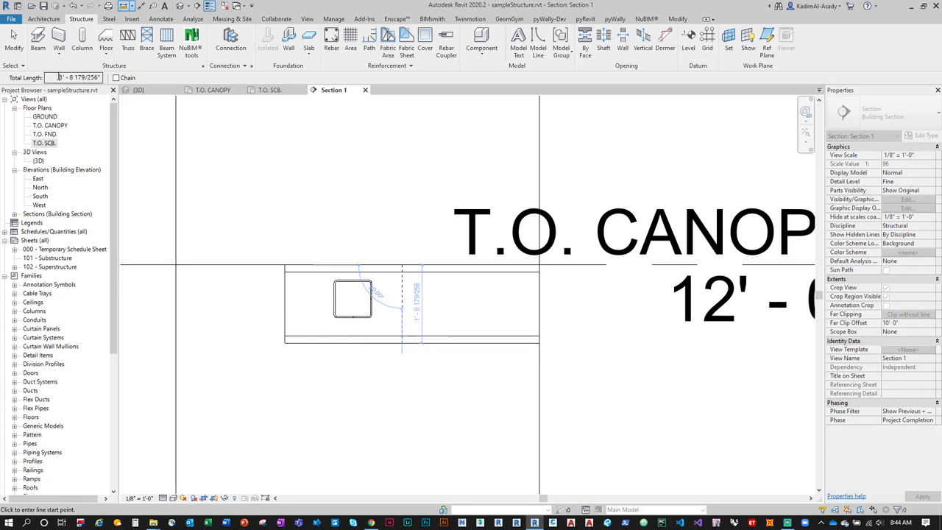
right_click(85, 77)
key(Escape)
key(Escape)
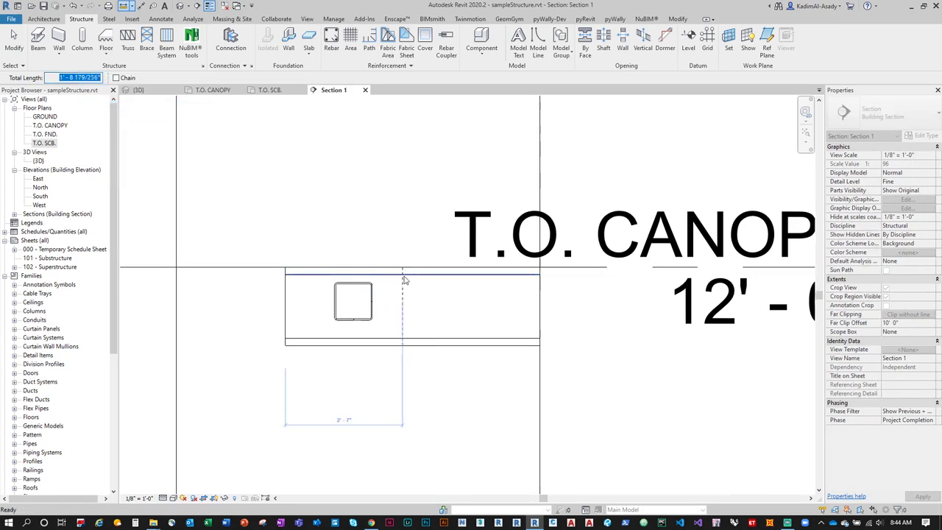
click(410, 279)
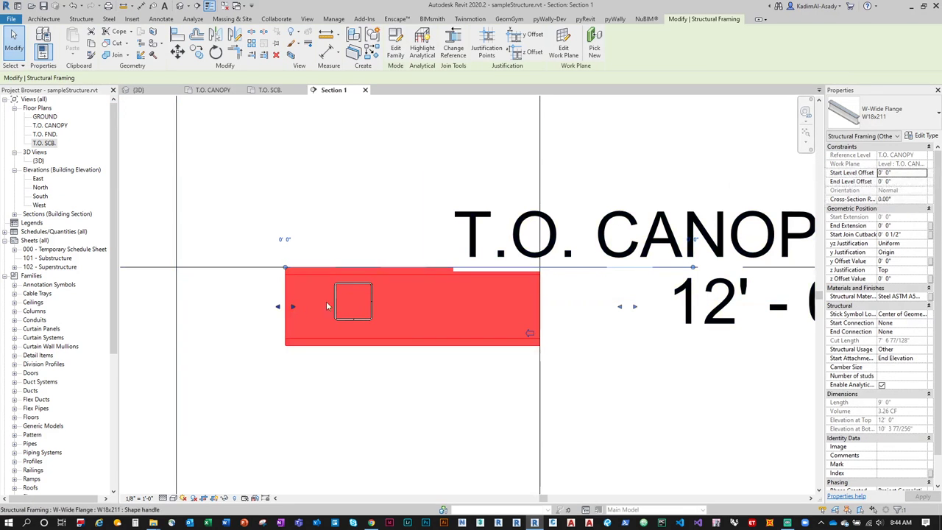
key(Escape)
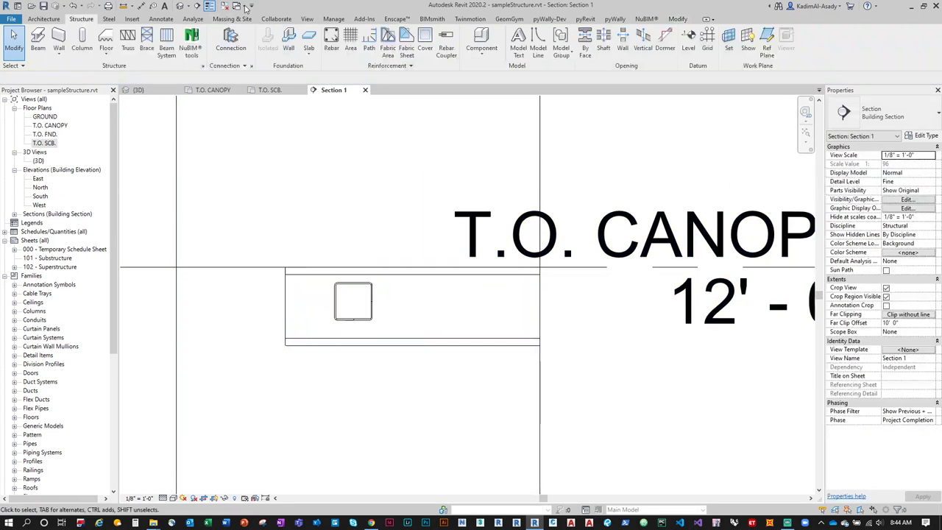
Step: Measure the cantilever beam's full depth again and copy the total length value
click(123, 6)
click(413, 268)
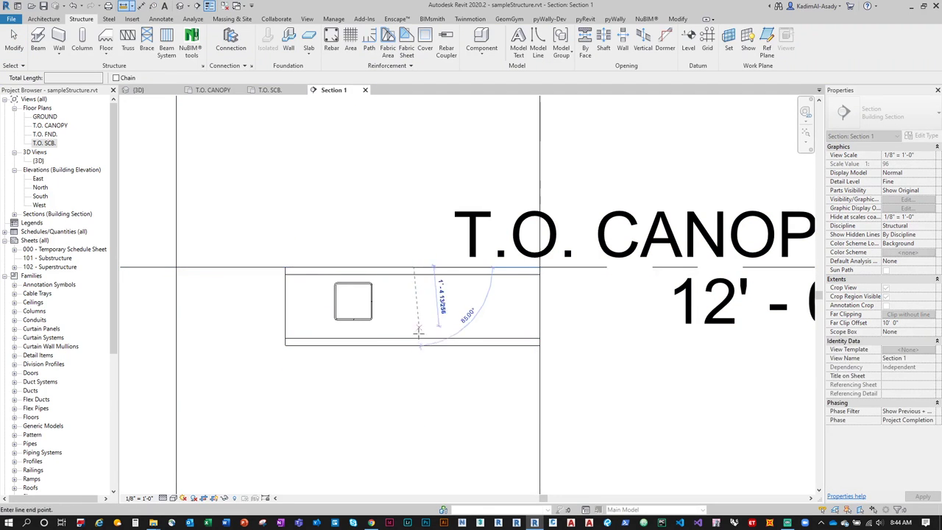
click(414, 345)
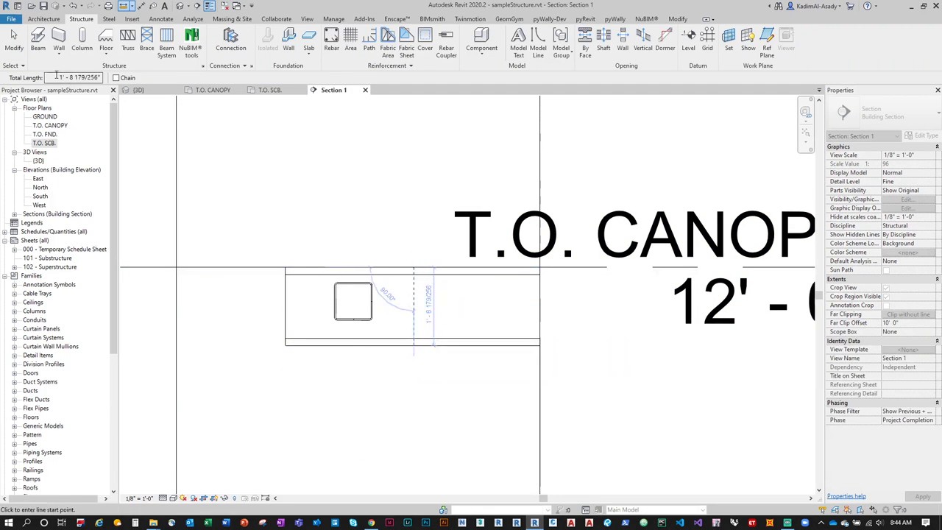
right_click(100, 76)
click(147, 108)
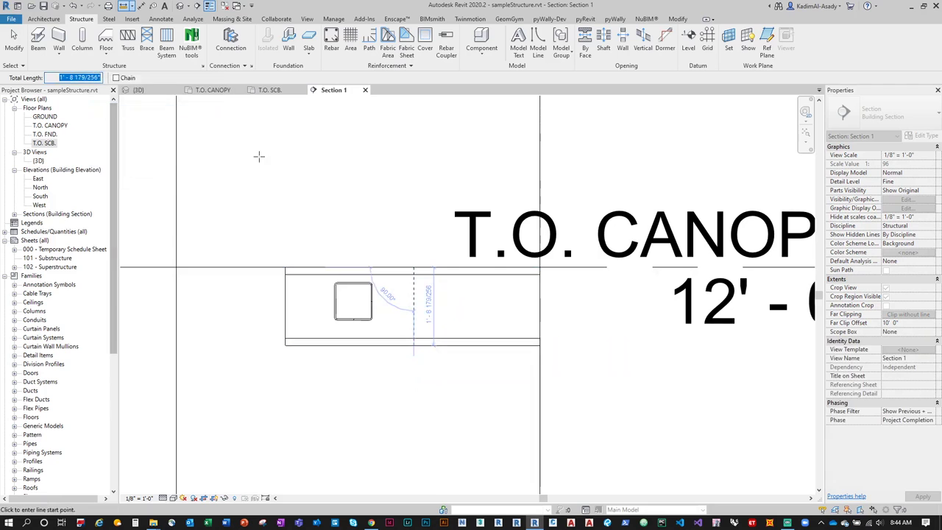
key(Escape)
Step: Set the HSS10X10X3/8 beam's start and end level offsets with the formula =1' - 8 179/256"/2
click(336, 290)
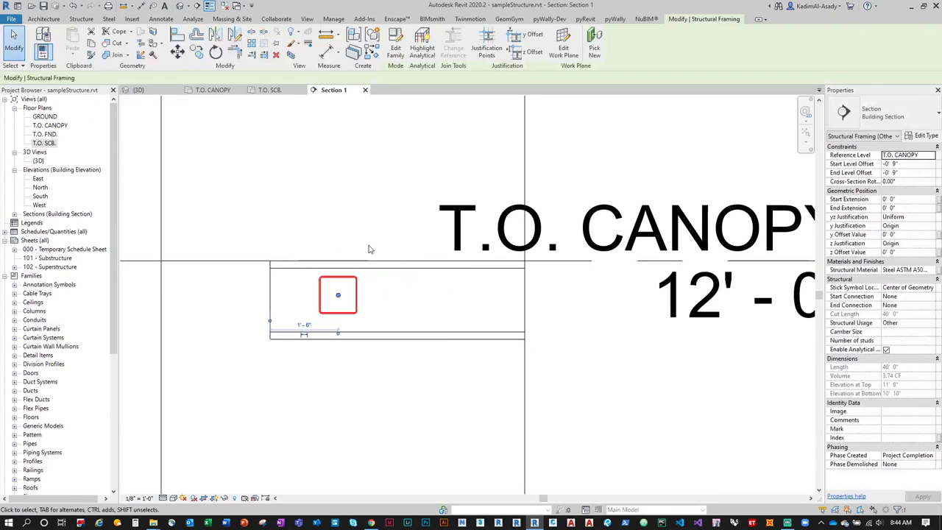
click(911, 164)
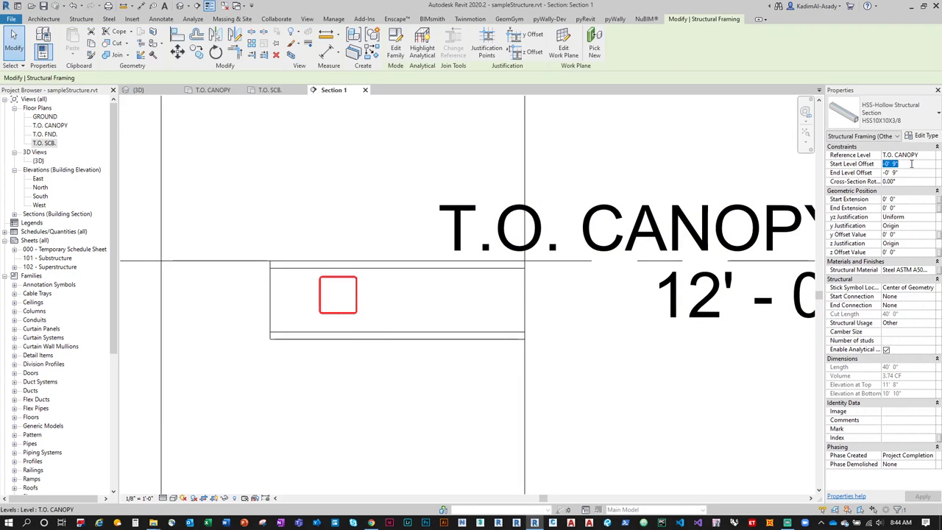
text(=1)
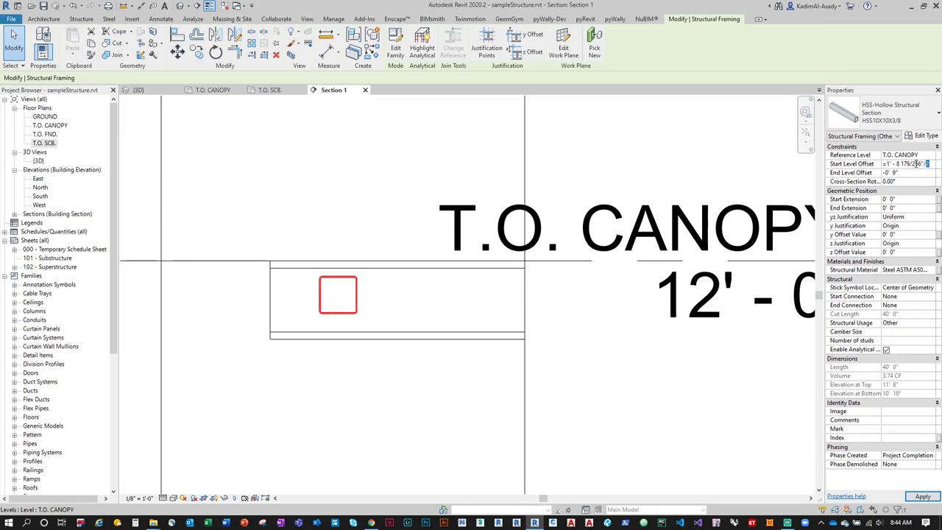
click(916, 172)
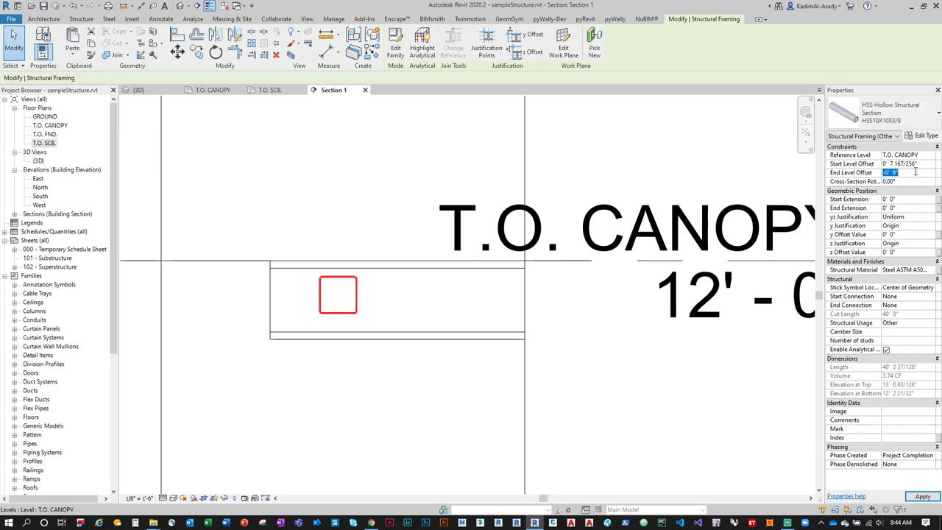
key(Return)
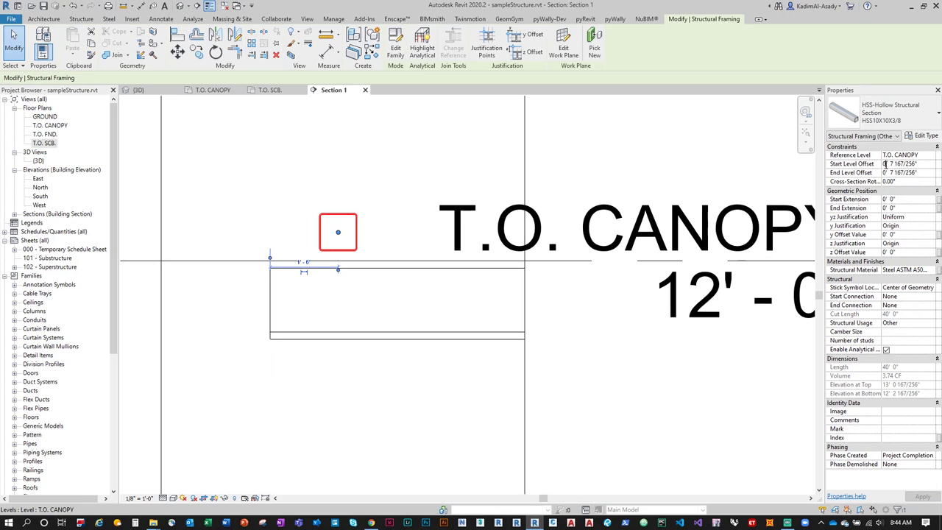
Step: Make the HSS beam's start and end level offsets negative, at -0' 7 167/256"
click(883, 164)
text(-)
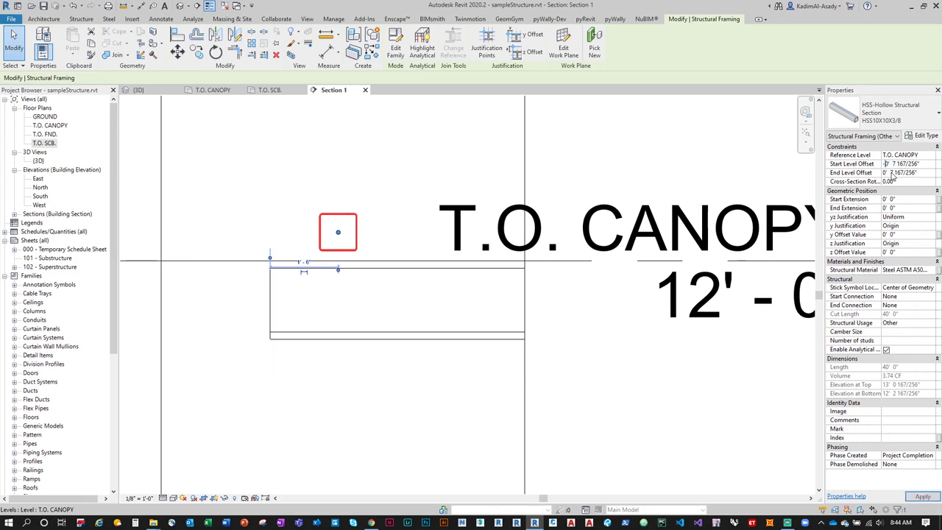
click(885, 172)
text(-)
key(Return)
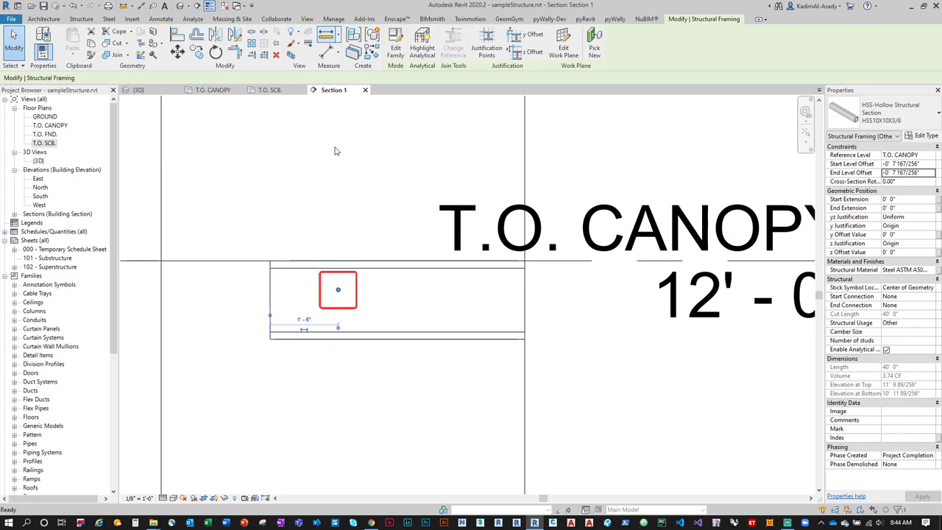
Step: Measure vertically from the cantilever beam's bottom flange up to its top at the T.O. CANOPY level
key(Escape)
key(b)
key(m)
click(381, 337)
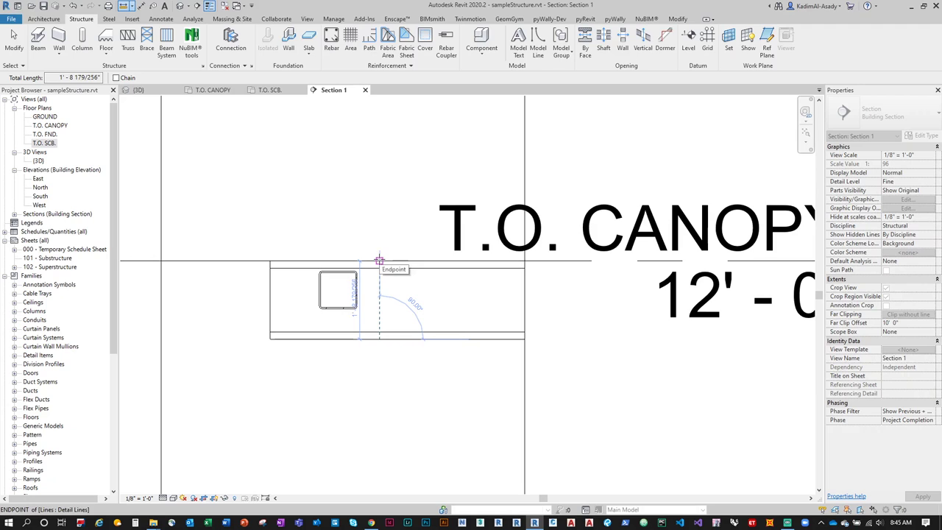
click(379, 260)
Step: Measure from the cantilever beam's mid-depth up to its top edge and copy that distance
click(161, 18)
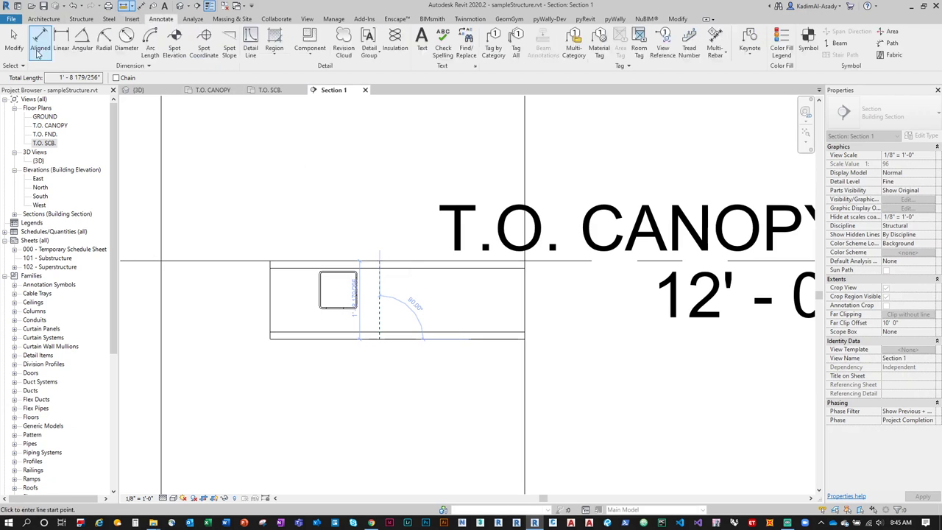
click(251, 52)
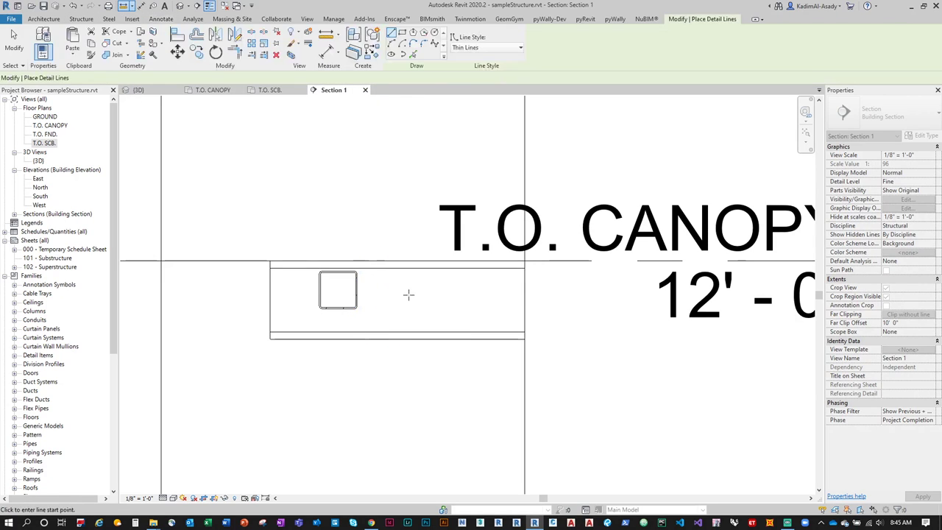
click(326, 35)
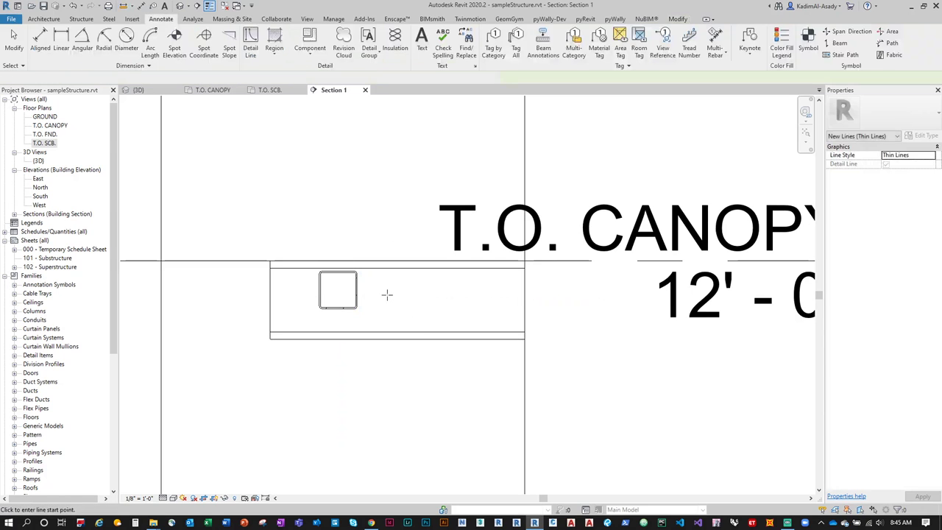
click(387, 298)
click(387, 259)
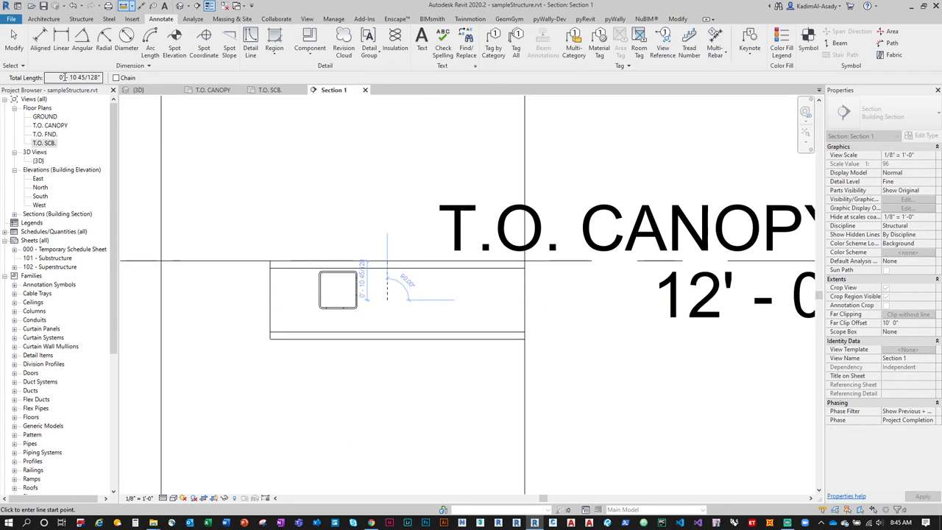
key(Escape)
key(Escape)
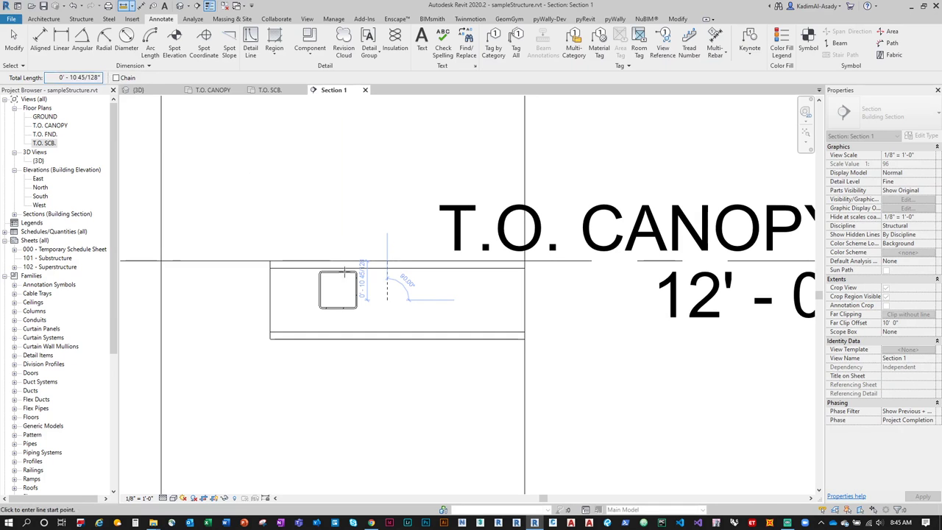
Step: Set the HSS beam's start and end level offsets to -0' 10 45/128" to center it on the cantilever beam's depth
click(372, 272)
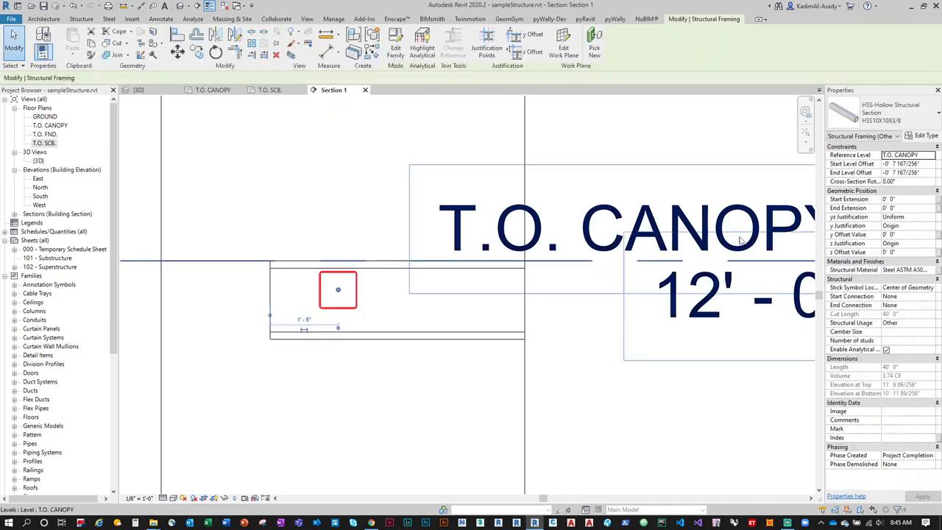
click(925, 163)
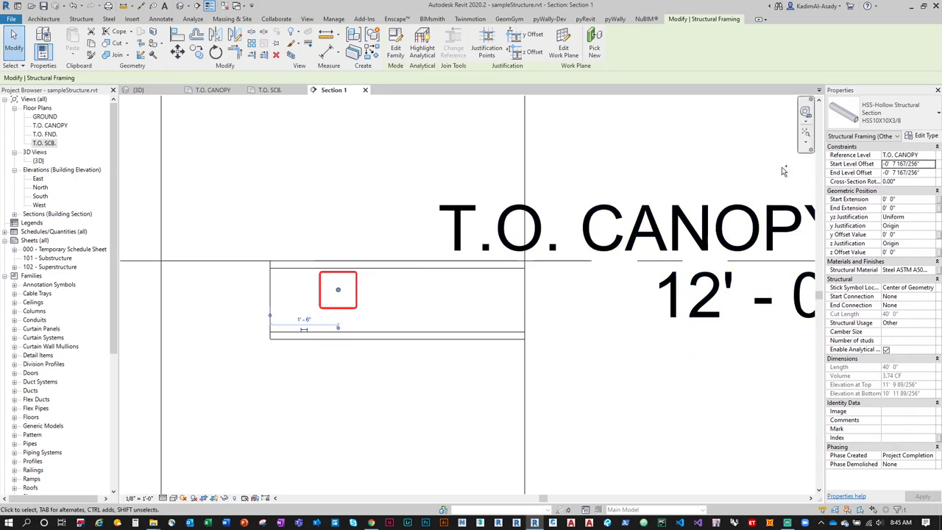
click(919, 164)
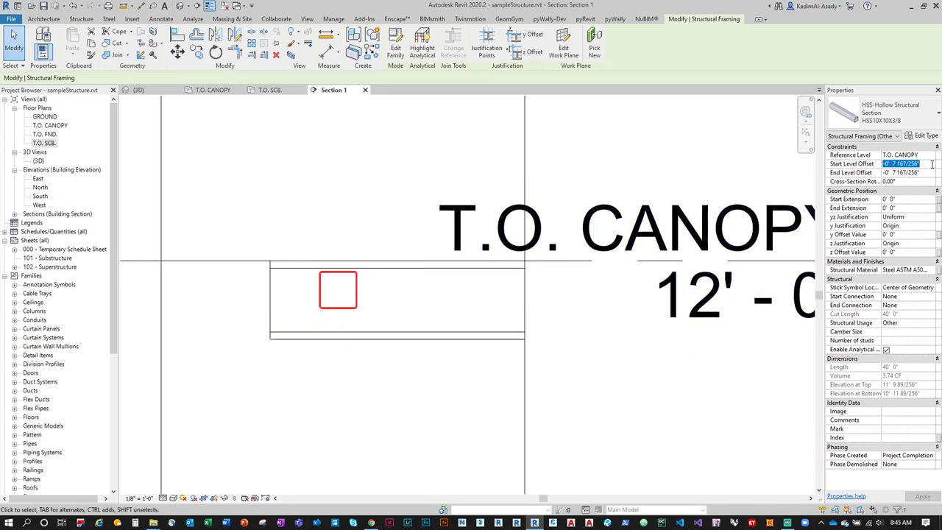
key(ctrl+v)
click(926, 173)
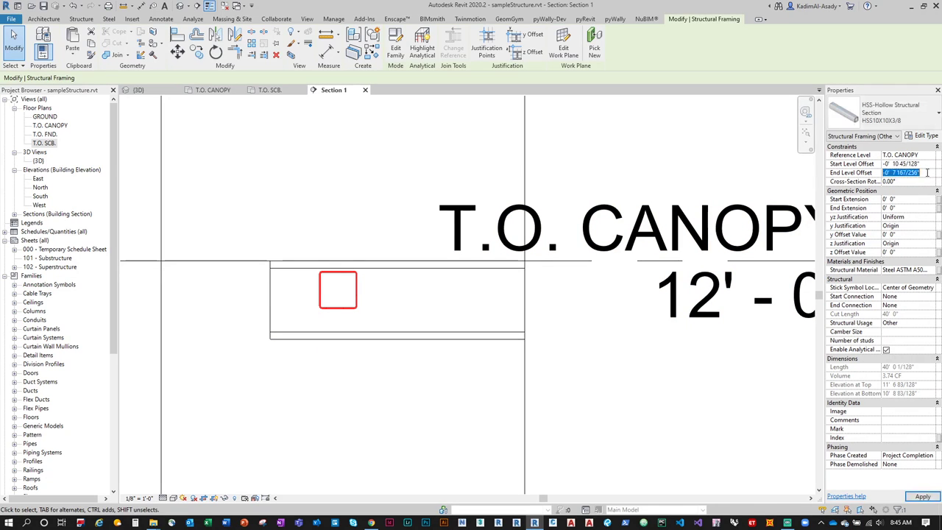
key(Return)
key(Escape)
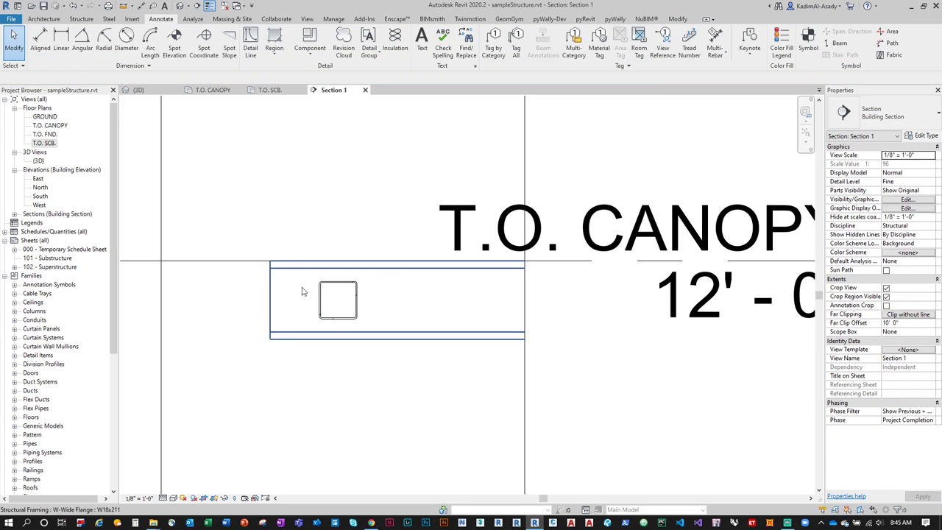
Step: Align the HSS beam's outer face with the free end of the cantilever beam
click(678, 20)
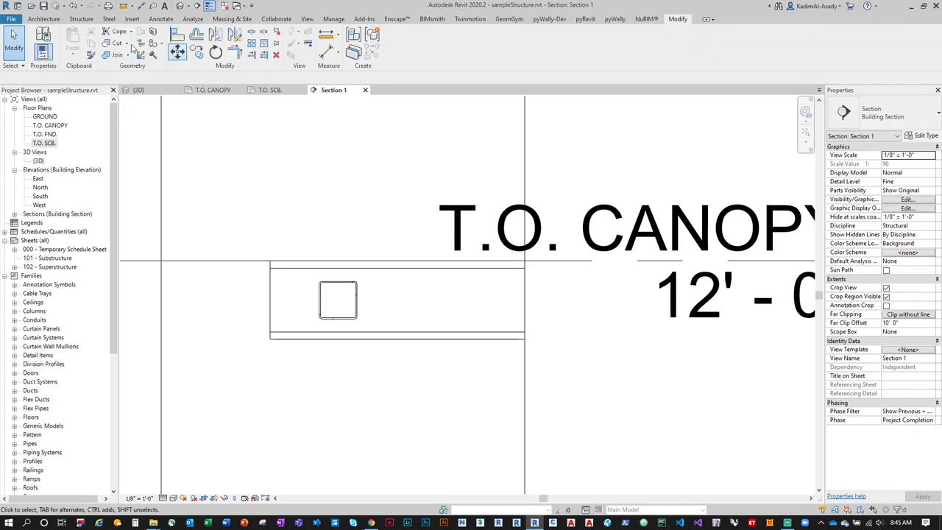
click(177, 35)
scroll(317, 300, up, 2)
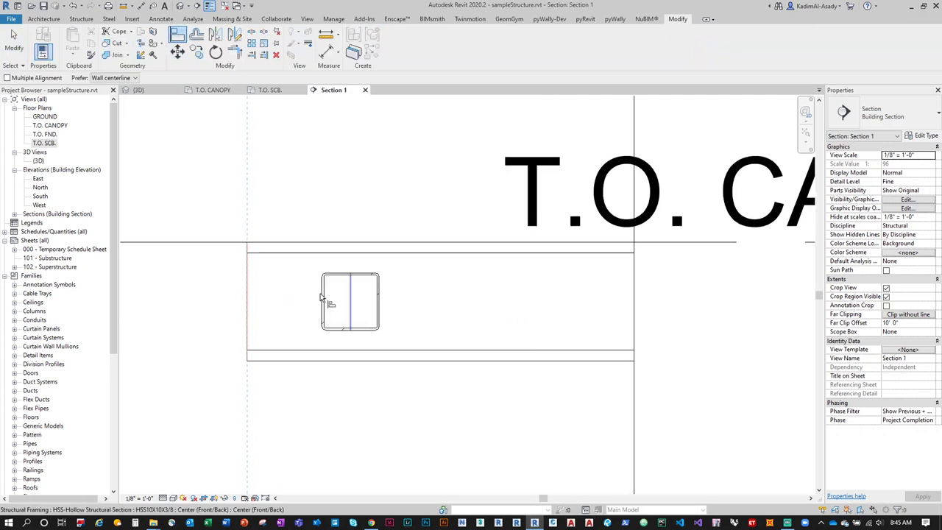
click(320, 297)
key(Escape)
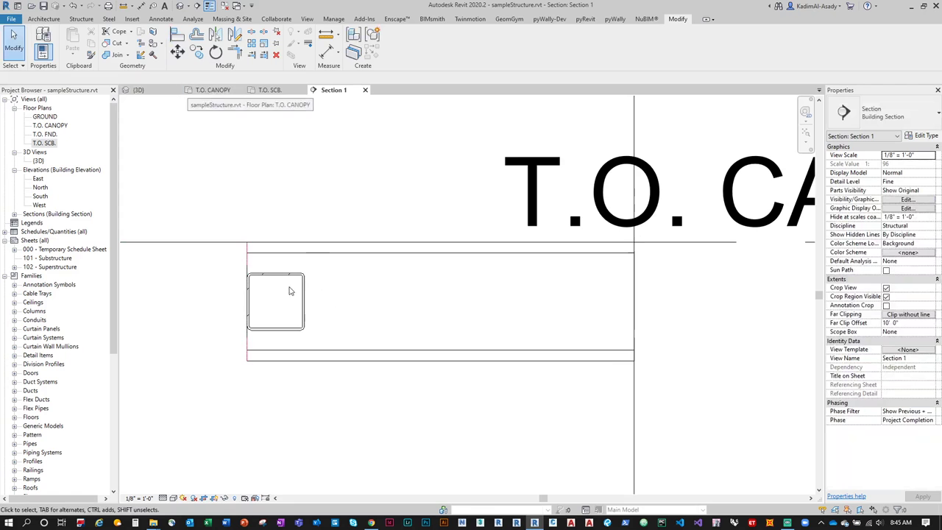
Step: Copy the HSS beam from the T.O. CANOPY level straight up to the T.O. SCB. level in the section
scroll(342, 358, down, 5)
scroll(339, 351, up, 2)
click(330, 355)
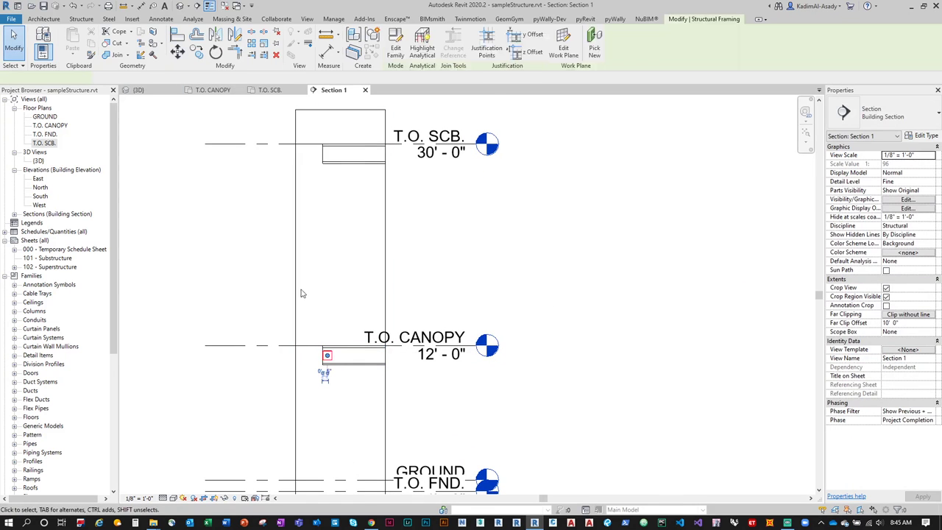
key(m)
key(v)
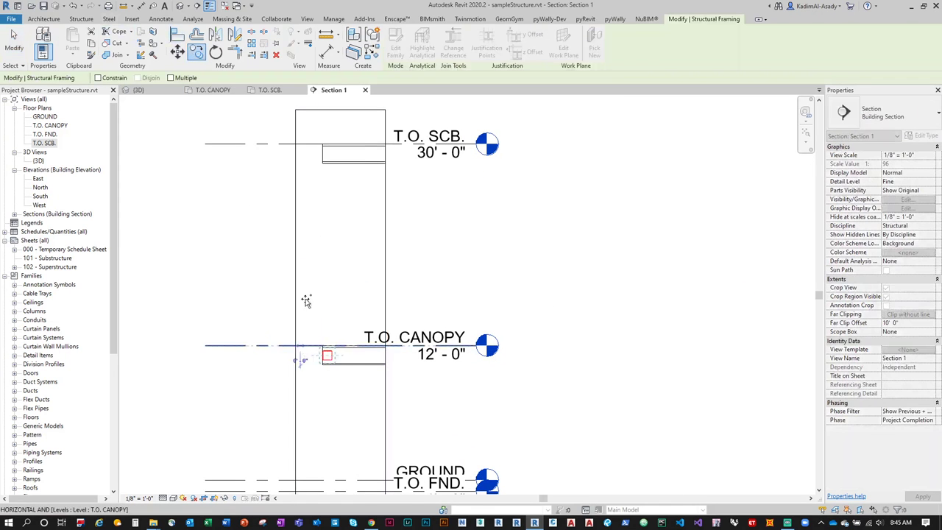
click(300, 344)
click(302, 145)
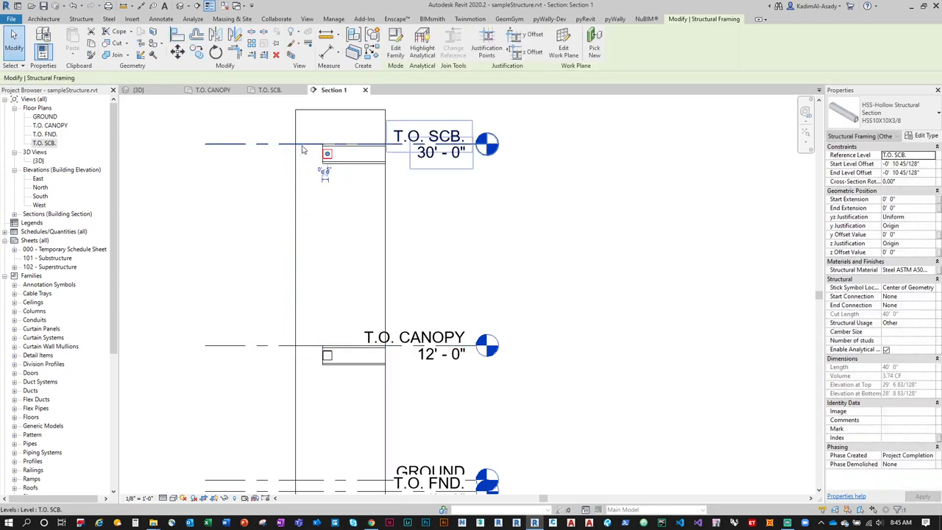
scroll(331, 150, up, 3)
key(Escape)
scroll(343, 150, down, 2)
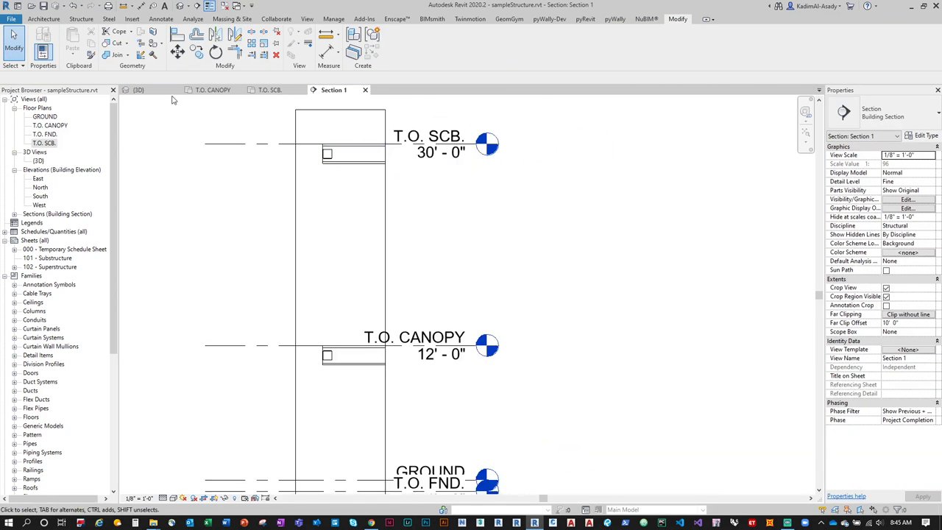
Step: Place a C5X9 C-Channel structural column in the T.O. CANOPY plan, just outside the HSS beam near its section-marker end
double_click(50, 126)
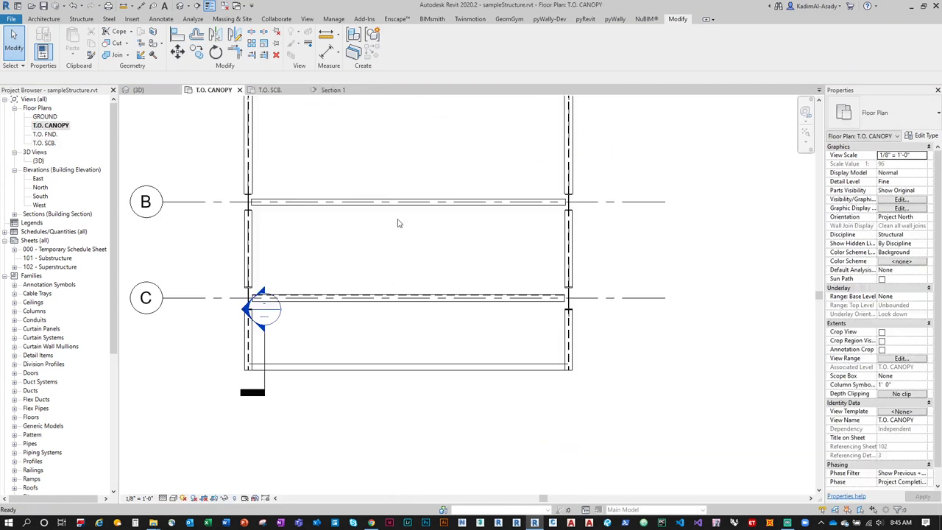
click(351, 374)
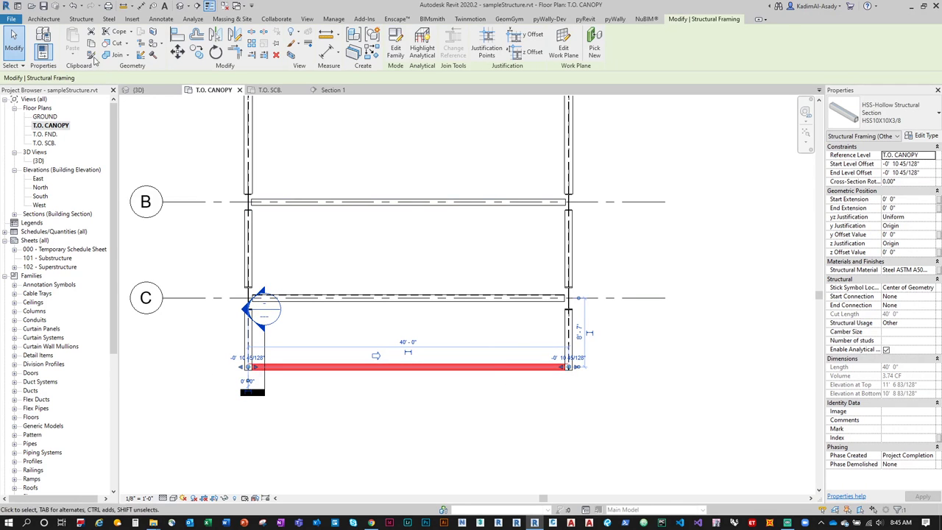
click(81, 19)
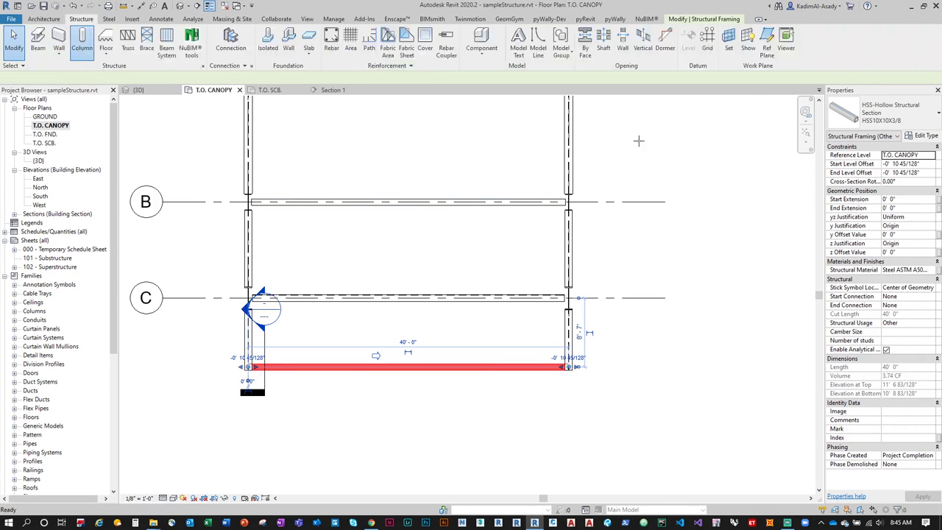
click(83, 42)
click(901, 118)
scroll(890, 170, up, 3)
click(872, 174)
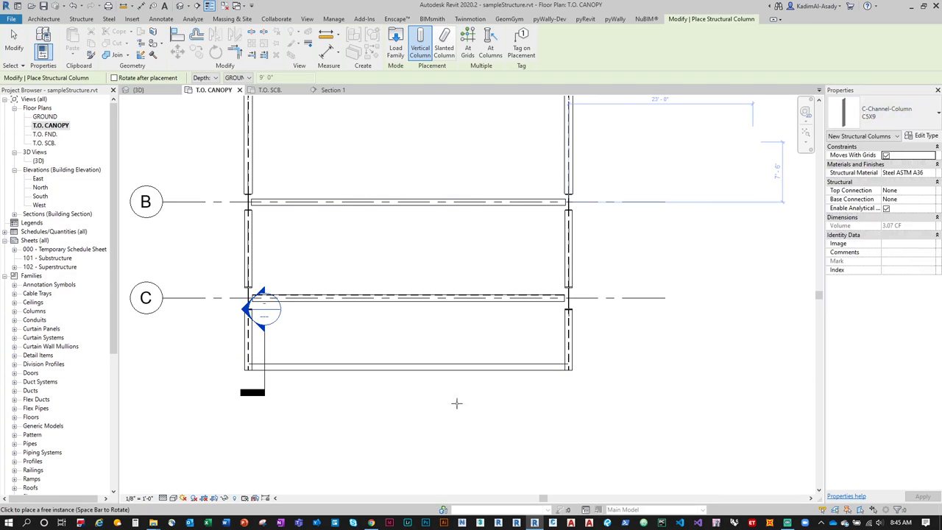
scroll(258, 376, up, 2)
scroll(258, 375, up, 2)
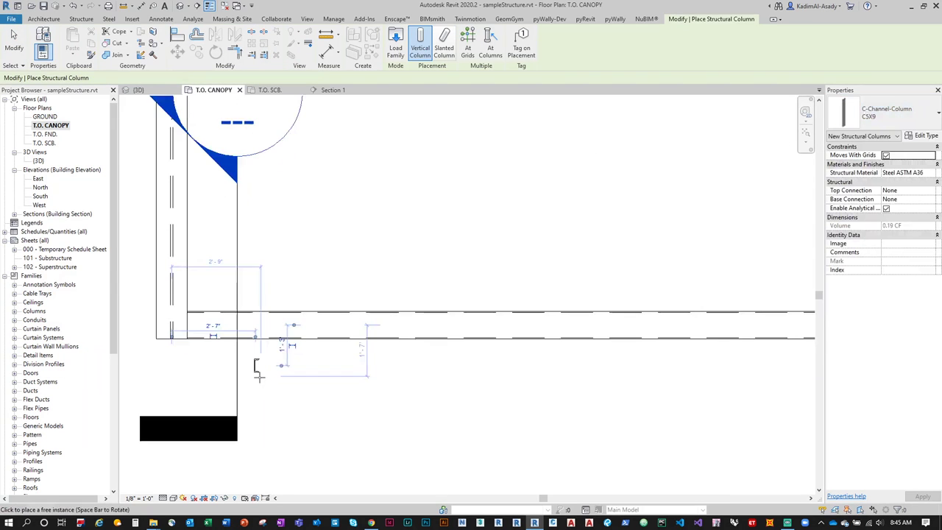
click(257, 375)
key(Escape)
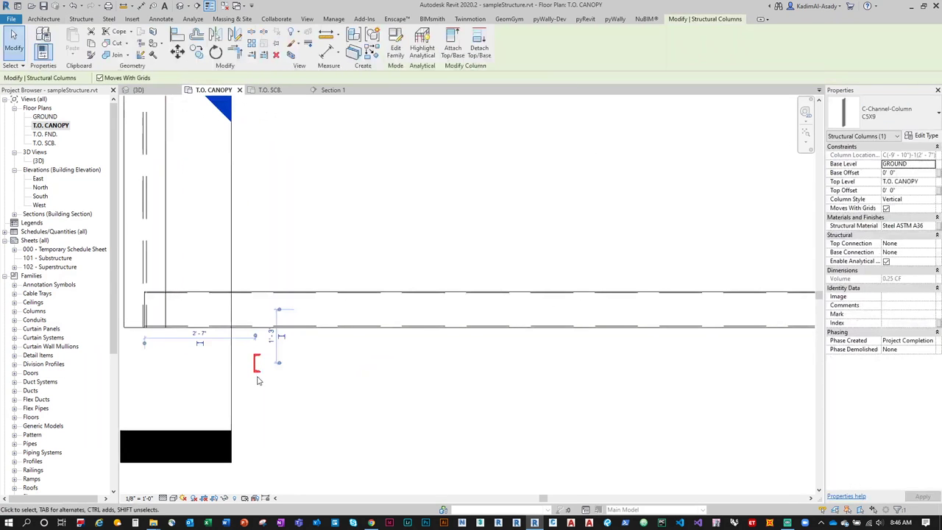
scroll(286, 344, down, 1)
key(Escape)
Step: Move the Section 1 line past the channel column so it looks toward it, and open that section view
click(253, 287)
drag(253, 287, 306, 288)
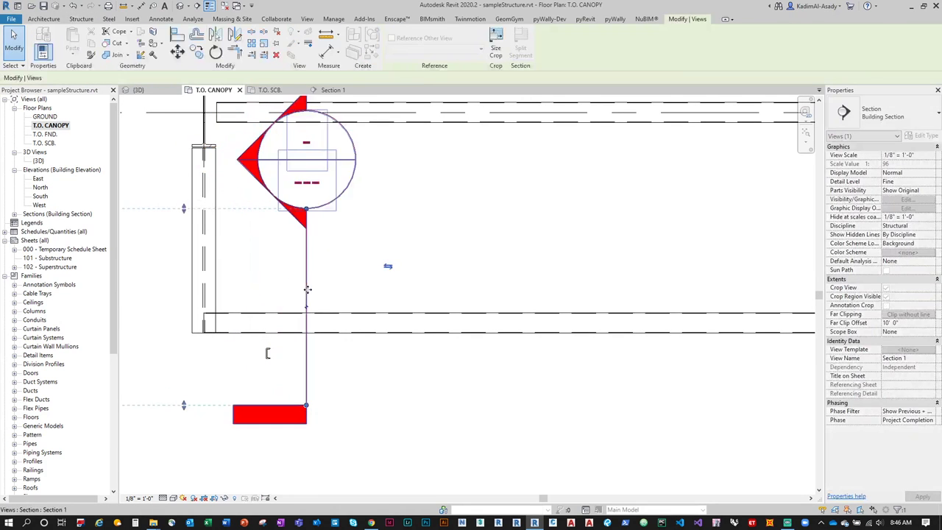
right_click(307, 289)
click(368, 89)
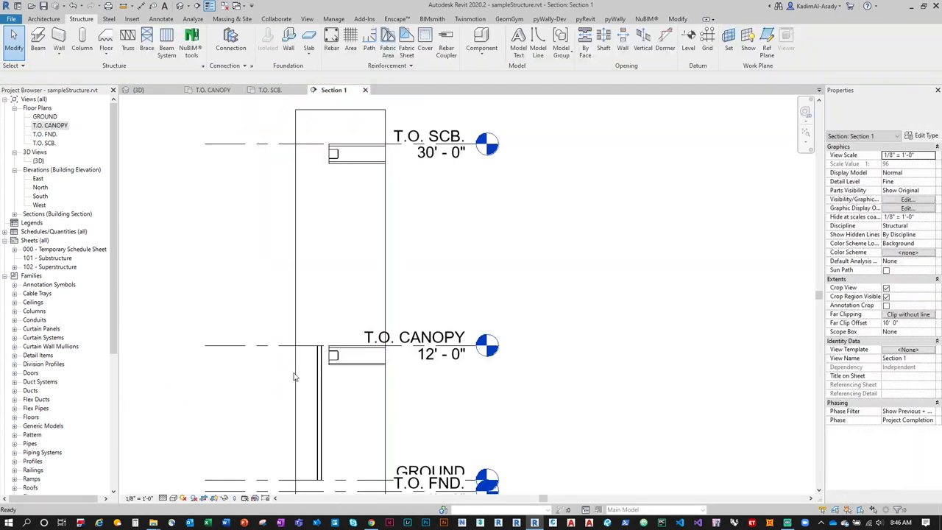
Step: Set the channel column's base level to T.O. CANOPY and its top level to T.O. SCB
click(320, 382)
middle_drag(320, 382, 315, 315)
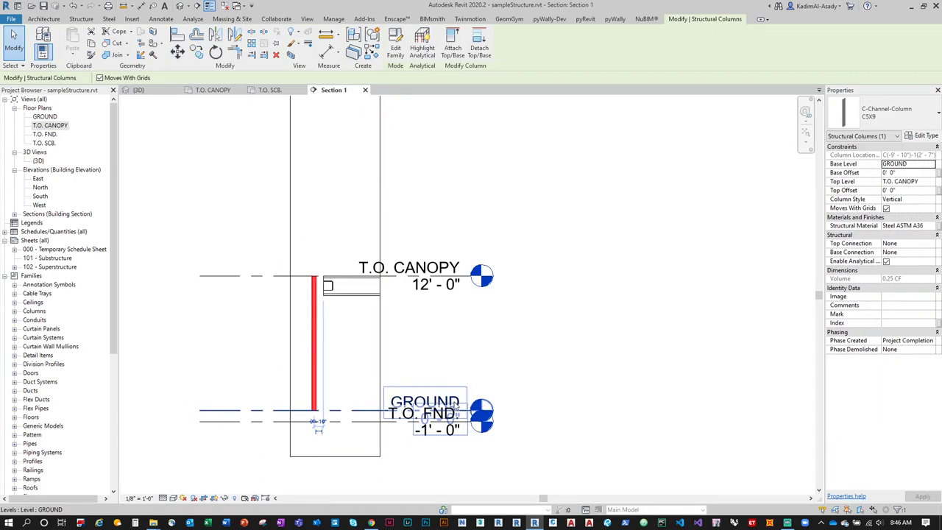
scroll(576, 283, down, 3)
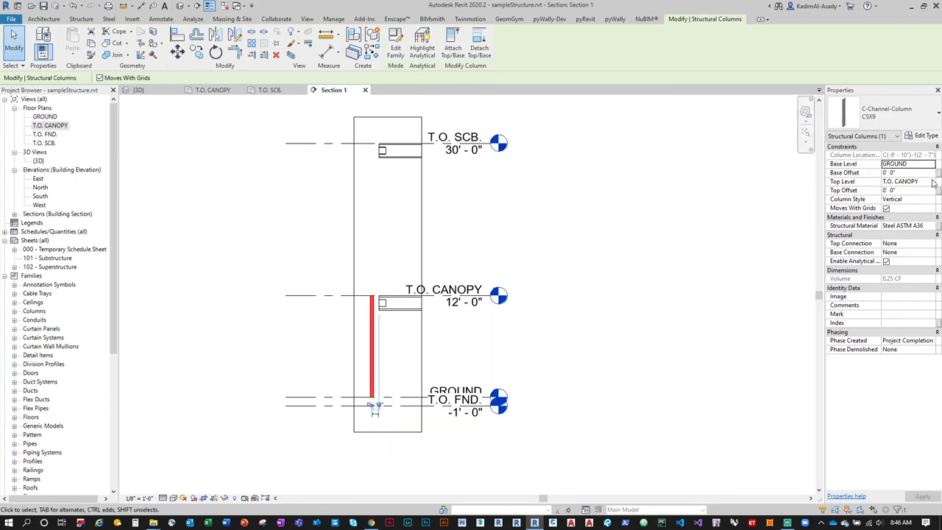
click(931, 182)
click(904, 212)
click(931, 164)
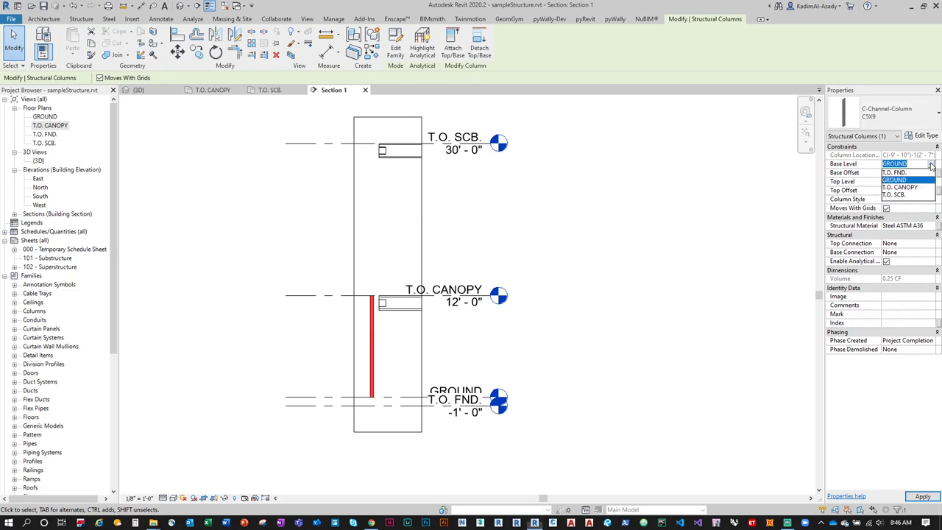
click(906, 189)
click(928, 498)
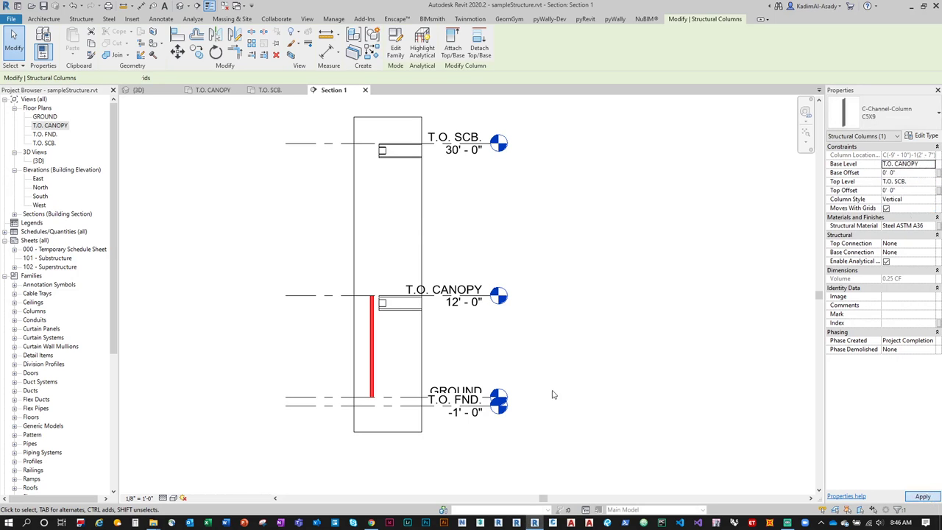
Step: Measure the canopy cantilever beam's full depth vertically down to its bottom flange and copy the distance
scroll(393, 186, up, 2)
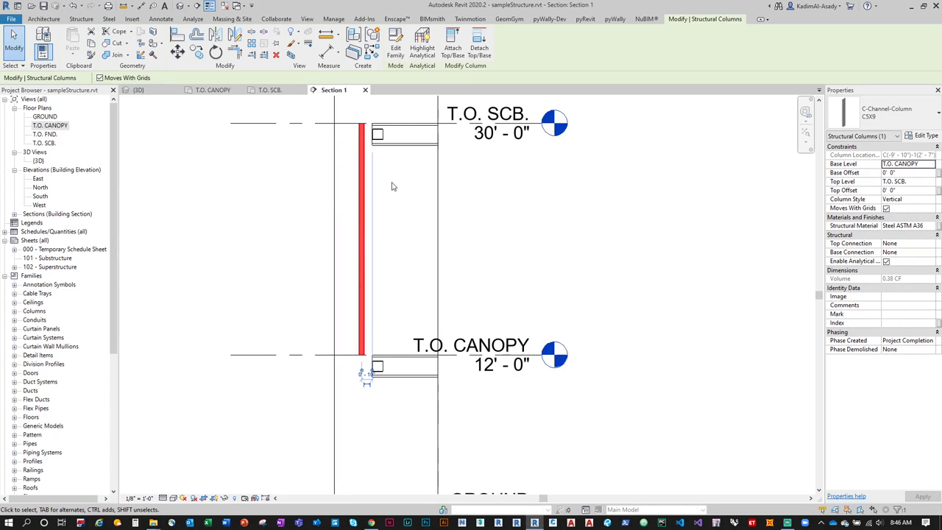
scroll(398, 390, up, 2)
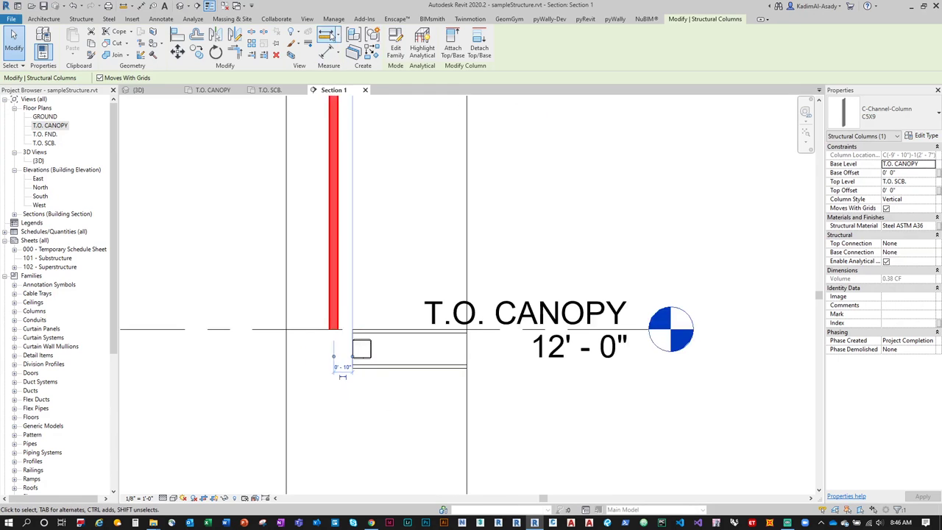
key(b)
key(m)
click(388, 322)
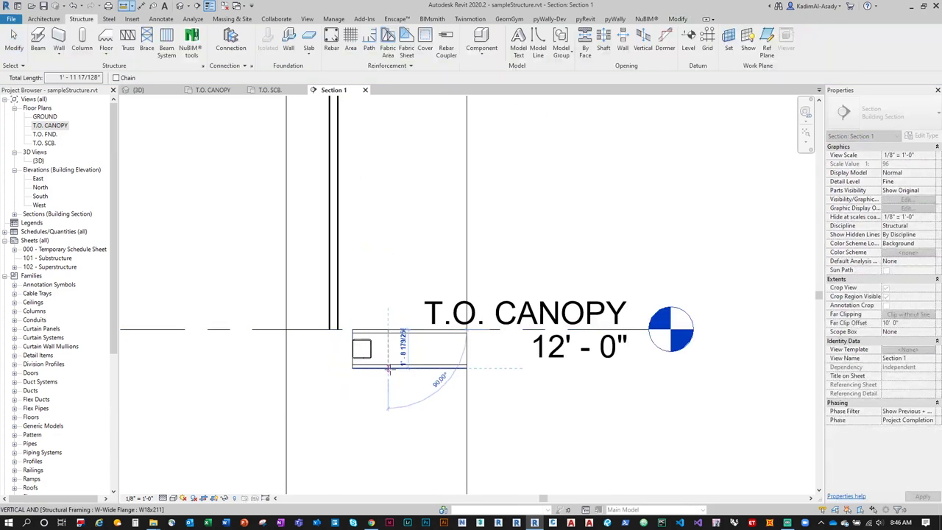
click(390, 368)
right_click(79, 77)
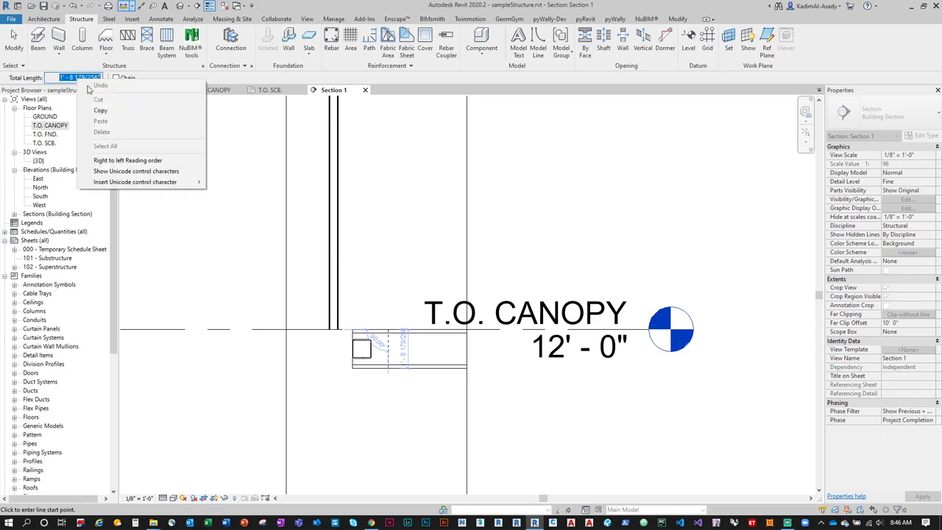
key(Escape)
key(Escape)
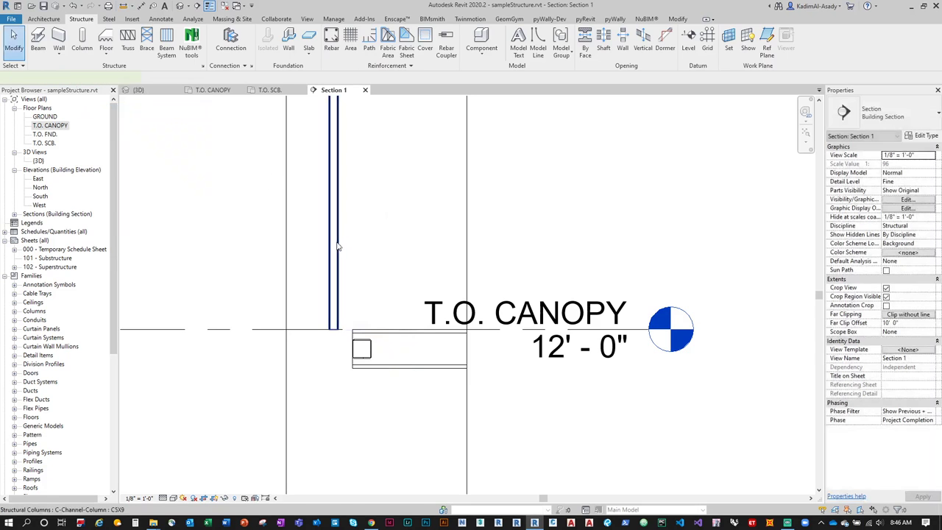
Step: Set the channel column's base offset to -1' 8 179/256" so it extends down to the cantilever beam's underside
click(336, 246)
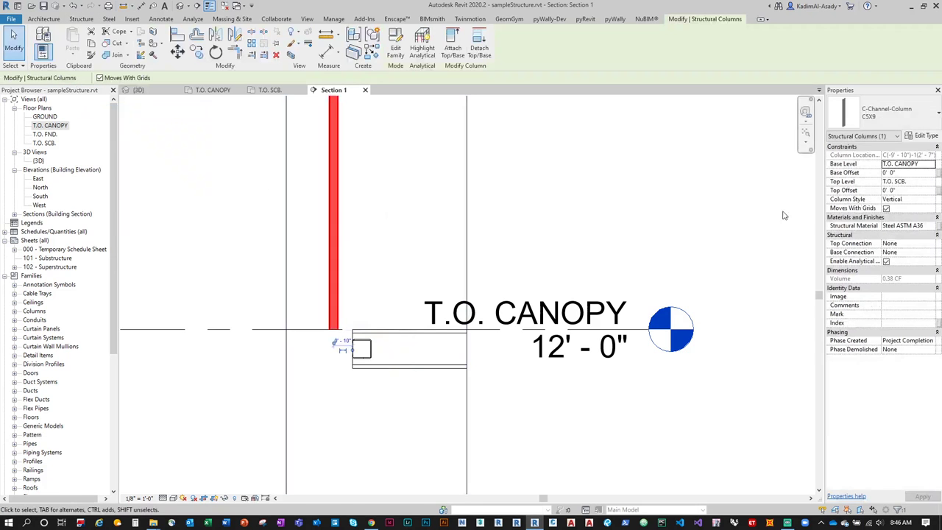
click(910, 173)
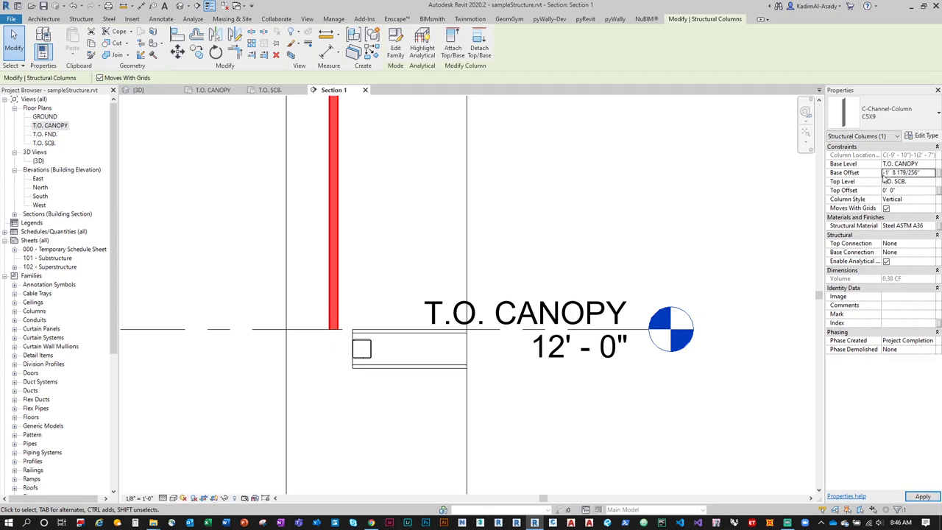
key(Return)
click(545, 285)
scroll(349, 396, down, 2)
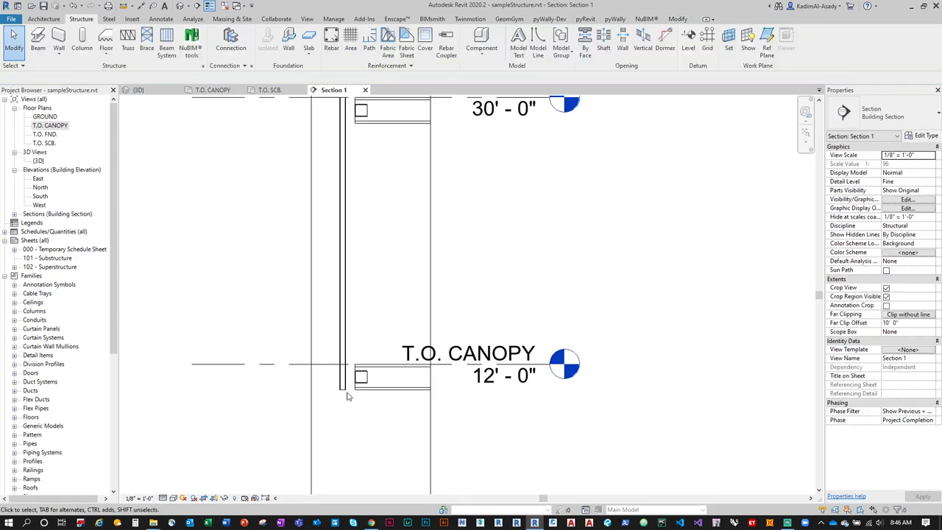
Step: Align the channel column's near flange with the outer face of the HSS beam in the T.O. CANOPY plan
click(214, 90)
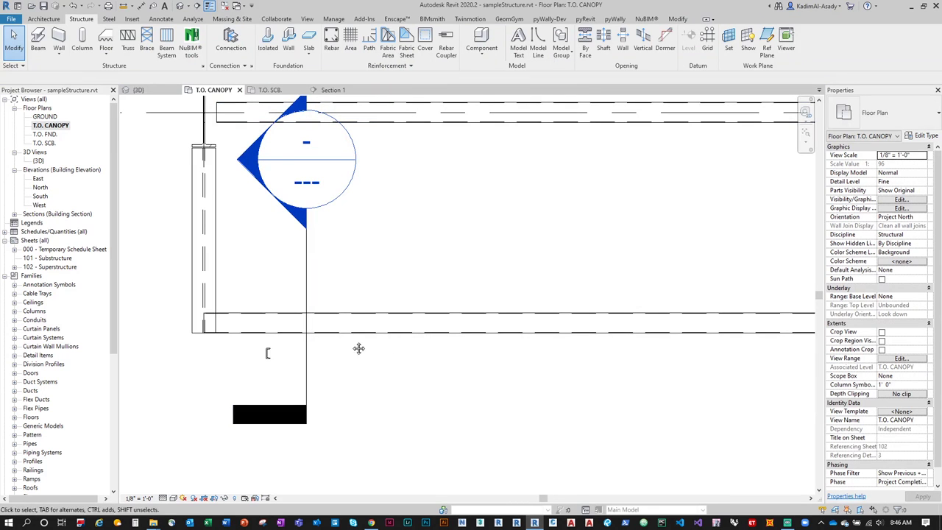
middle_drag(357, 347, 494, 333)
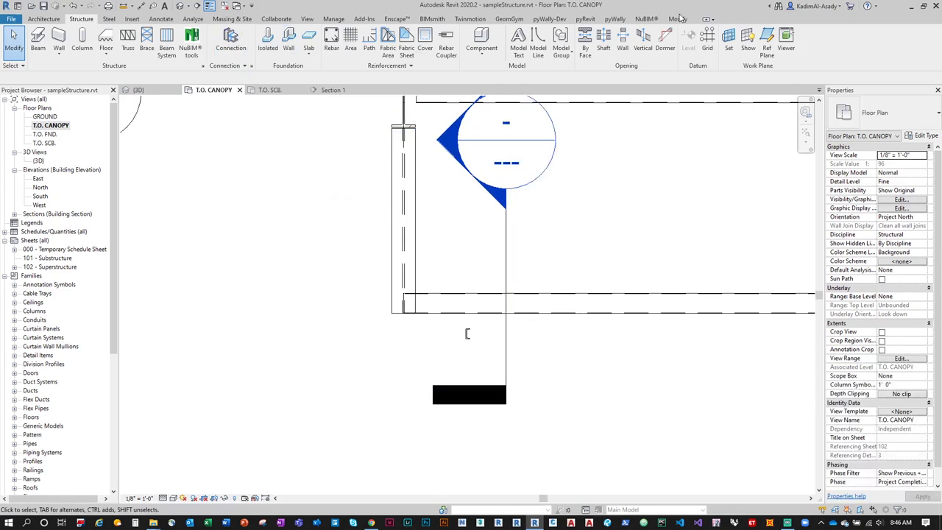
click(678, 19)
click(176, 35)
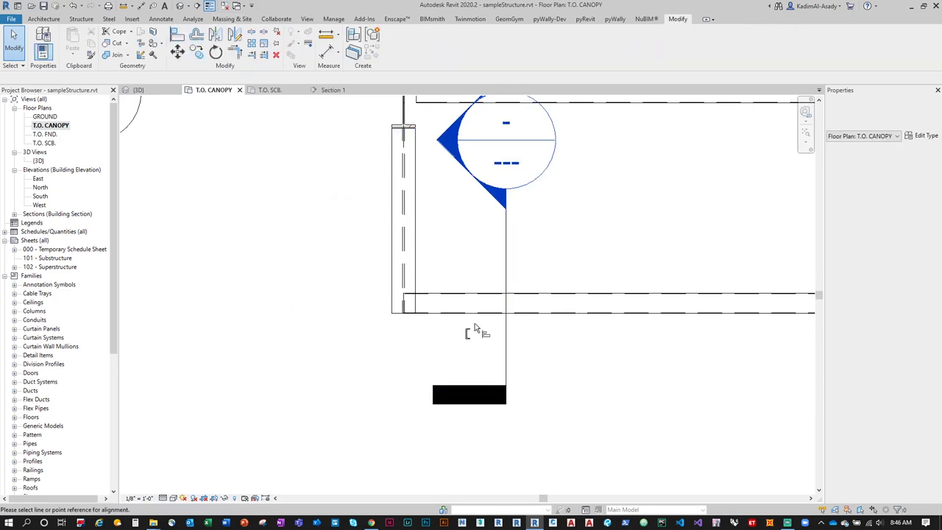
scroll(470, 328, up, 5)
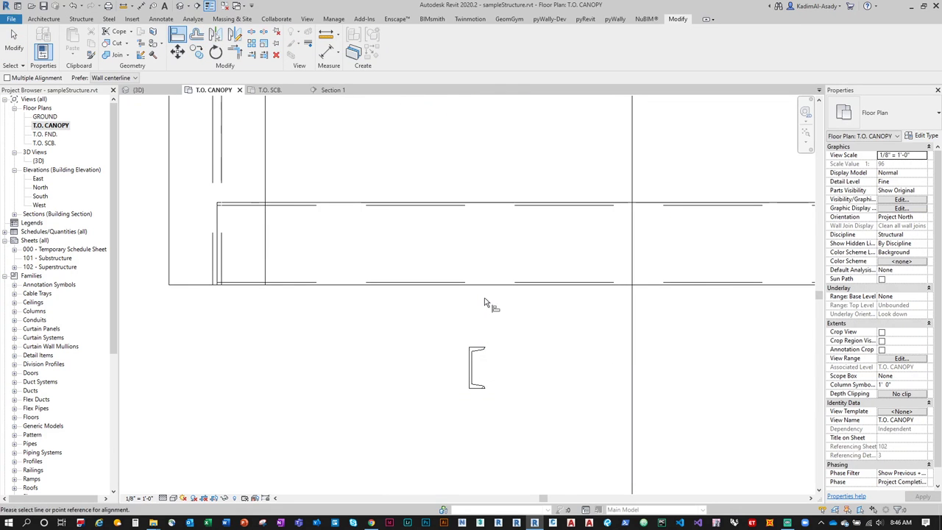
click(484, 285)
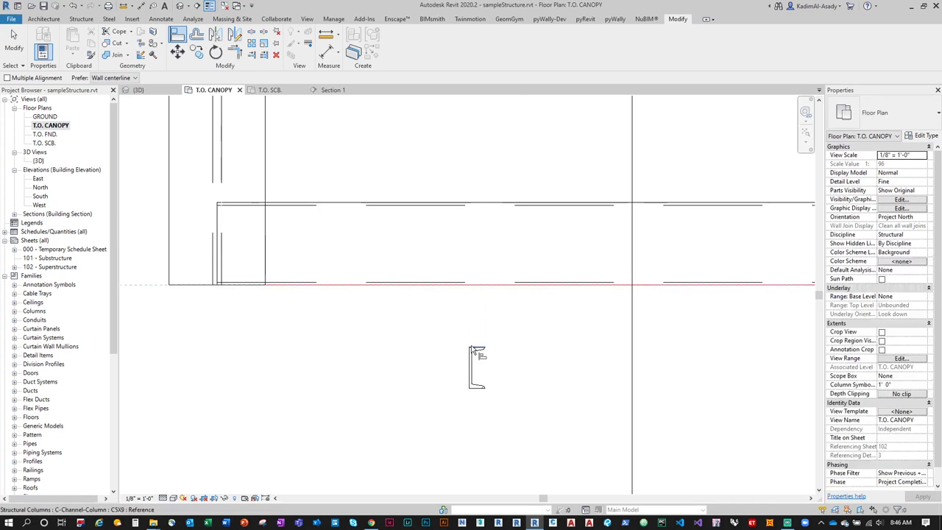
click(476, 348)
scroll(400, 321, down, 3)
key(Escape)
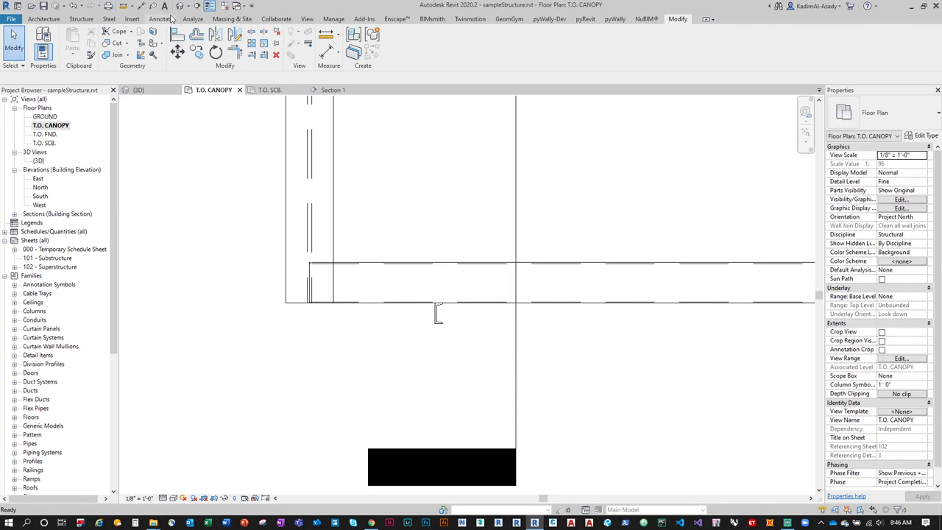
Step: Add an aligned dimension from the cantilever beam's centerline to the channel column's center, placed below the HSS beam
click(160, 18)
click(40, 45)
click(310, 318)
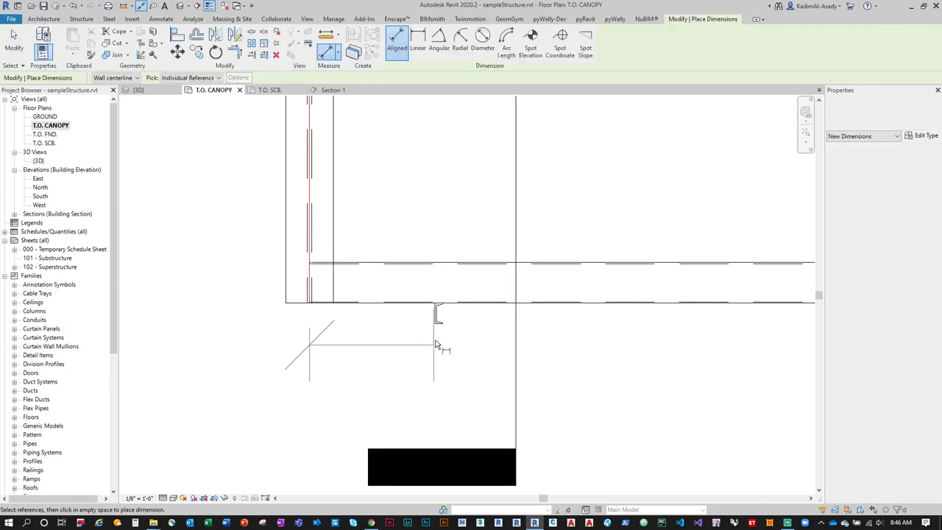
click(440, 319)
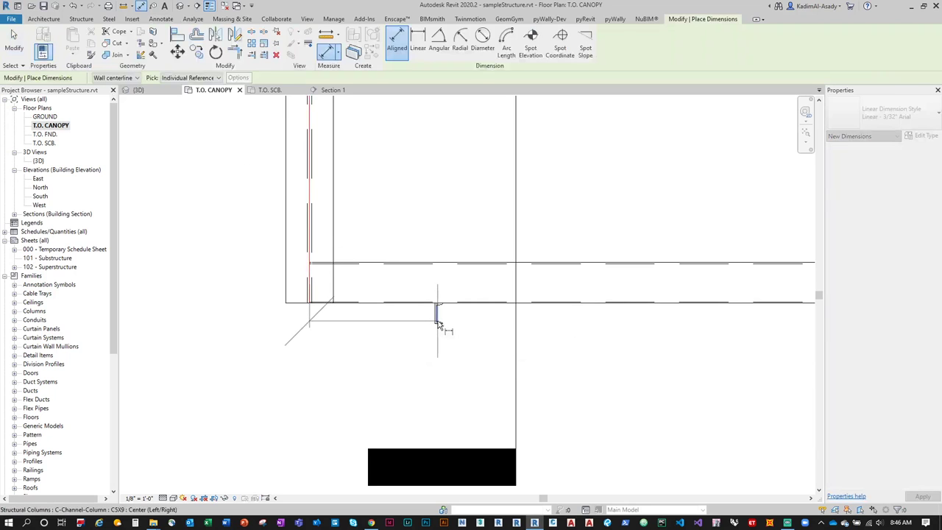
scroll(394, 280, down, 3)
click(346, 414)
key(Escape)
key(Escape)
Step: Set the channel column's dimensioned distance from the cantilever beam's centerline to 3'
click(414, 294)
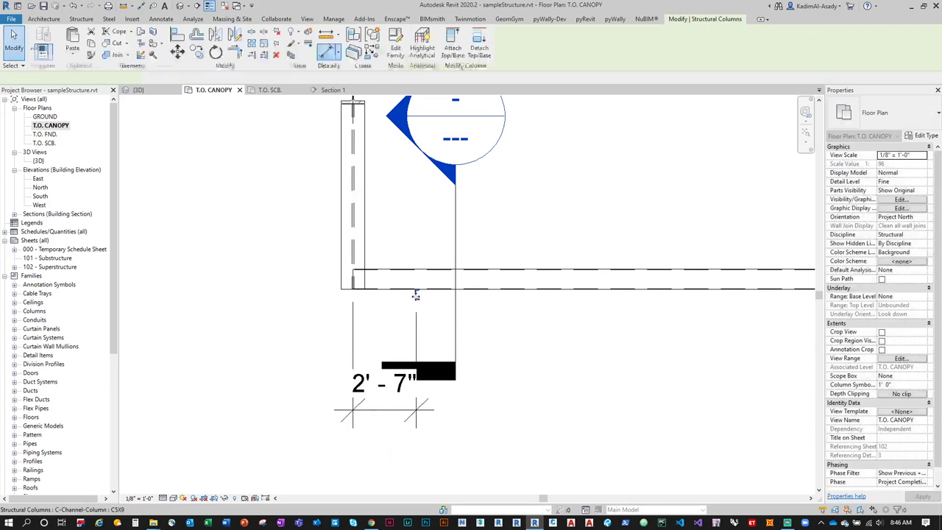
click(388, 391)
text(3)
key(Return)
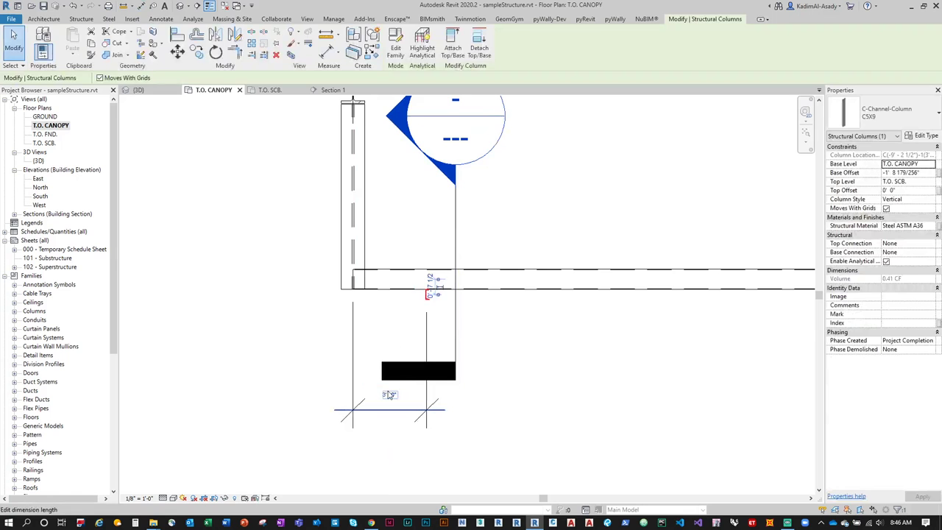
key(Escape)
Step: Copy the channel column horizontally along the HSS beam to about 4' 4" from the opposite cantilever beam's centerline
scroll(227, 225, down, 2)
click(252, 270)
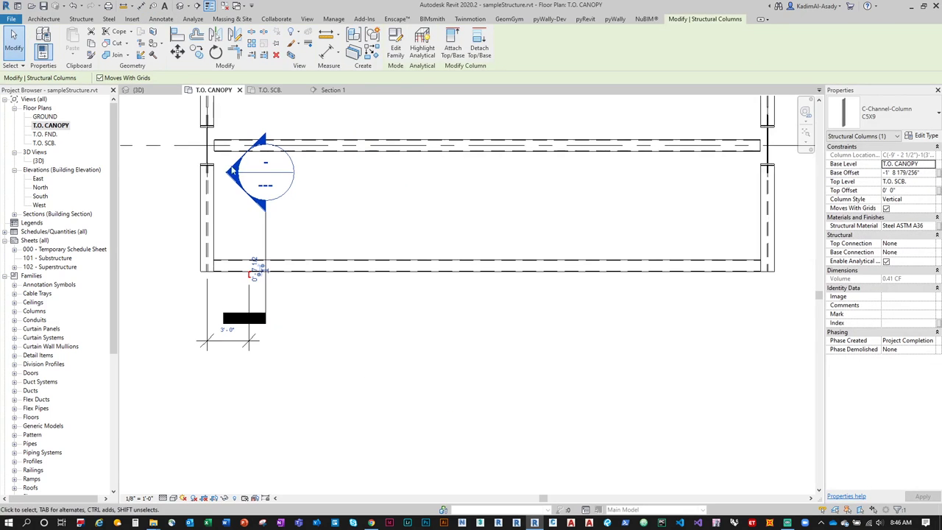
key(m)
key(v)
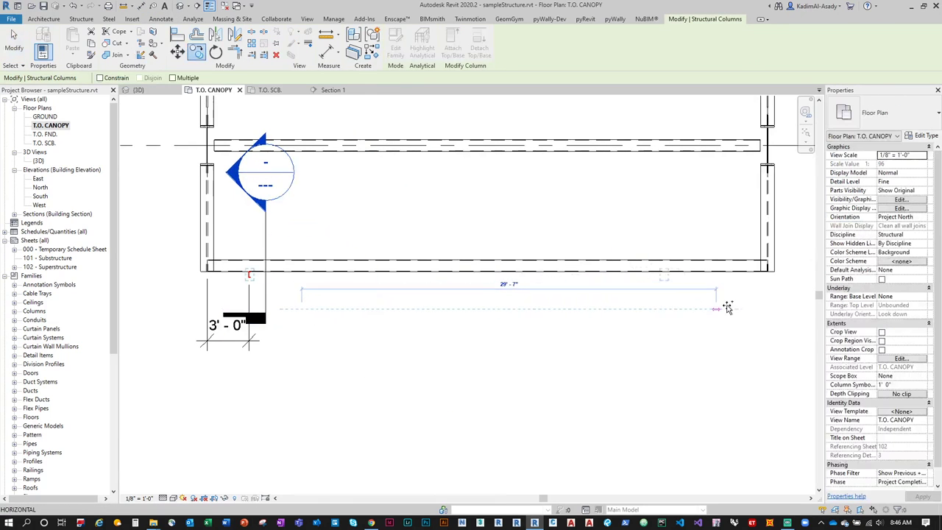
click(466, 91)
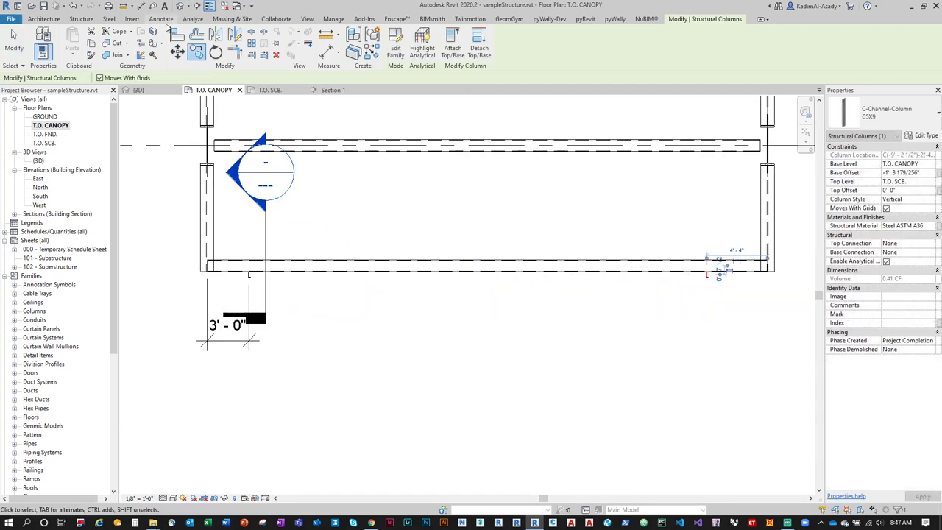
Step: Add an aligned dimension from the opposite cantilever beam's centerline to the copied channel column's center, placed below the HSS beam
key(d)
key(i)
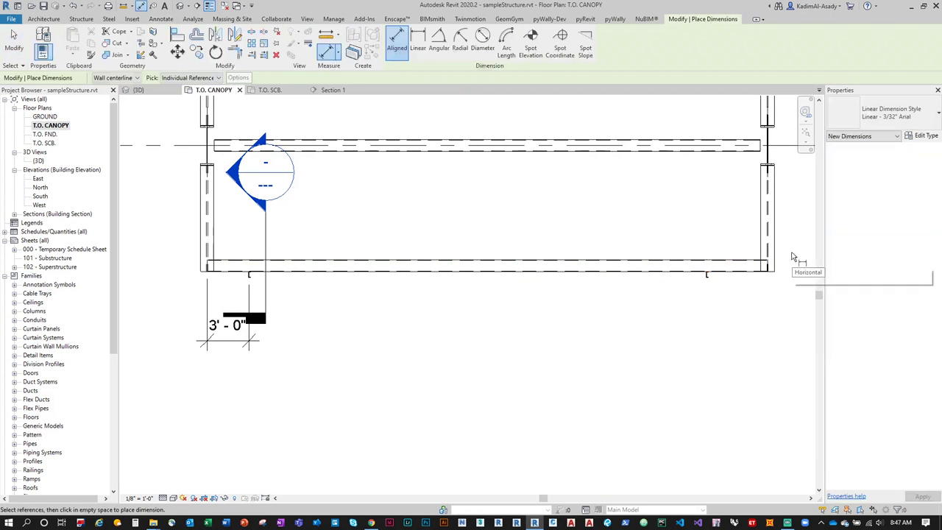
scroll(765, 265, up, 1)
click(767, 221)
scroll(746, 272, up, 3)
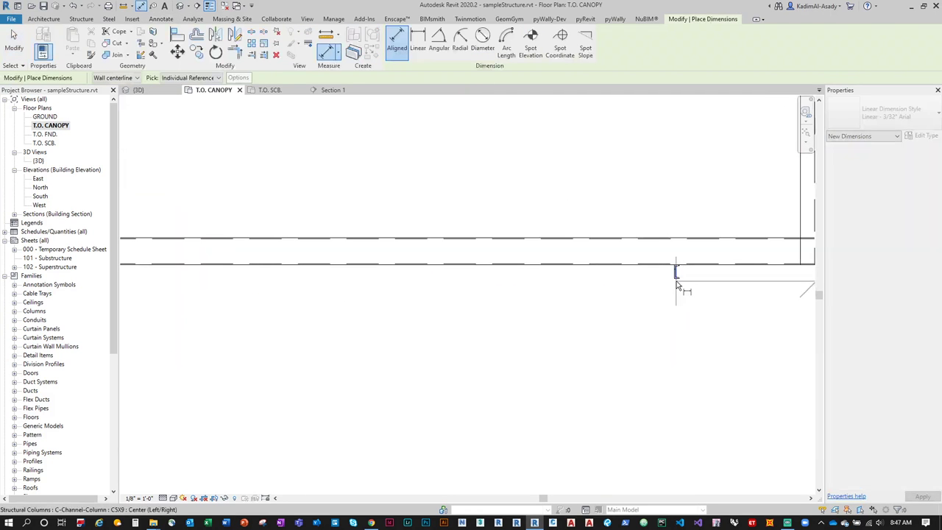
scroll(684, 284, down, 2)
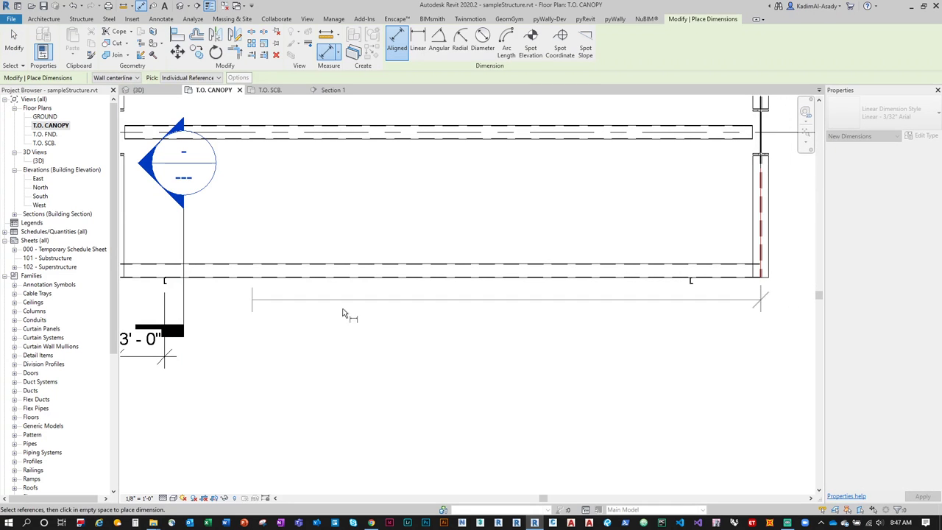
scroll(729, 290, up, 3)
click(574, 277)
scroll(574, 276, down, 2)
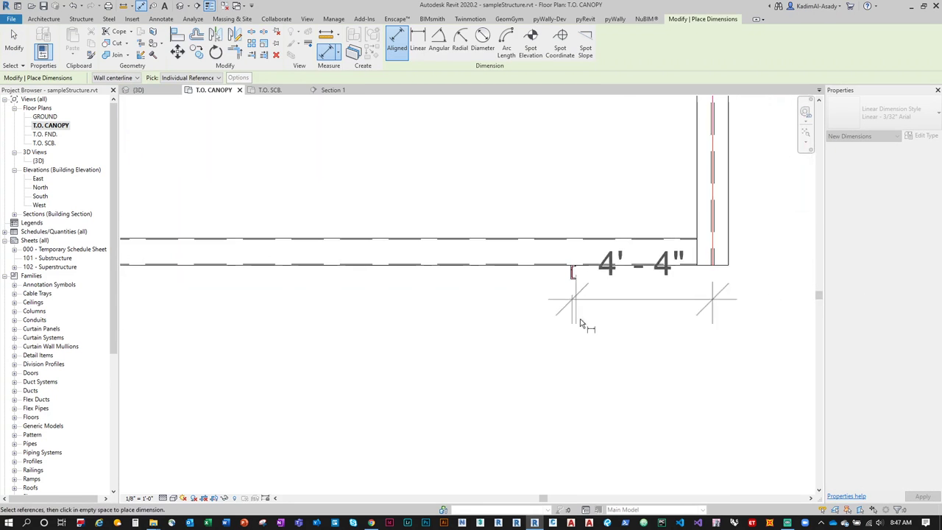
click(648, 351)
key(Escape)
key(Escape)
Step: Set the copied channel column's dimensioned distance from its cantilever beam's centerline to 3'
click(571, 276)
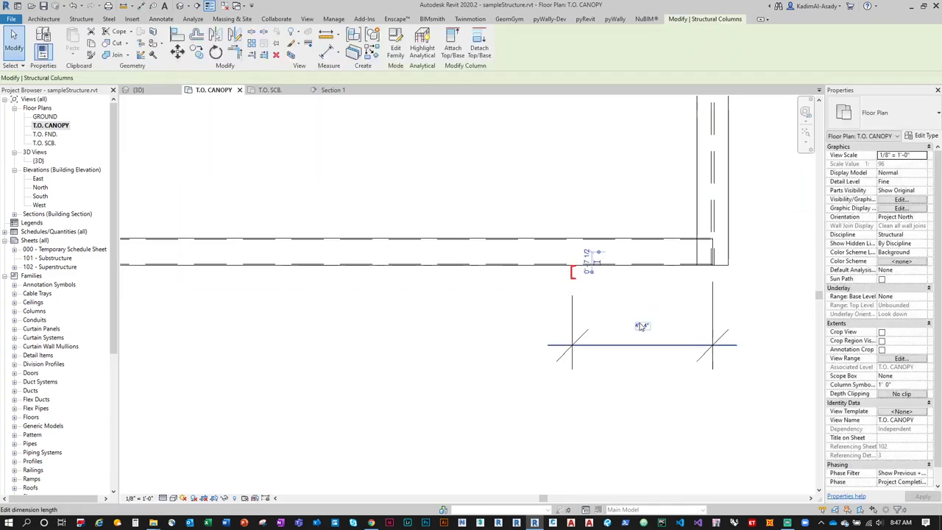
click(637, 310)
text(3)
key(Return)
scroll(638, 315, down, 2)
key(Escape)
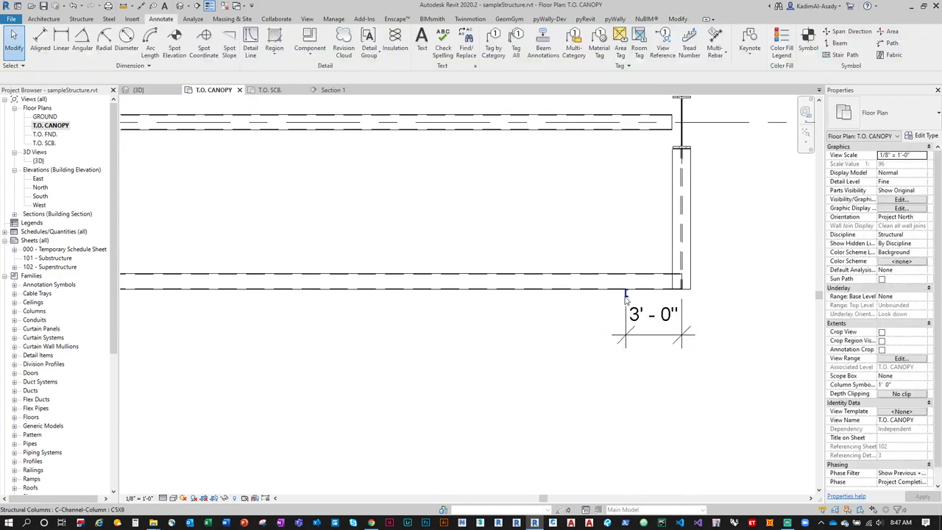
Step: Array the copied channel column linearly with 10 ungrouped members spaced 2' apart, running toward the original channel column
scroll(639, 315, down, 2)
click(688, 221)
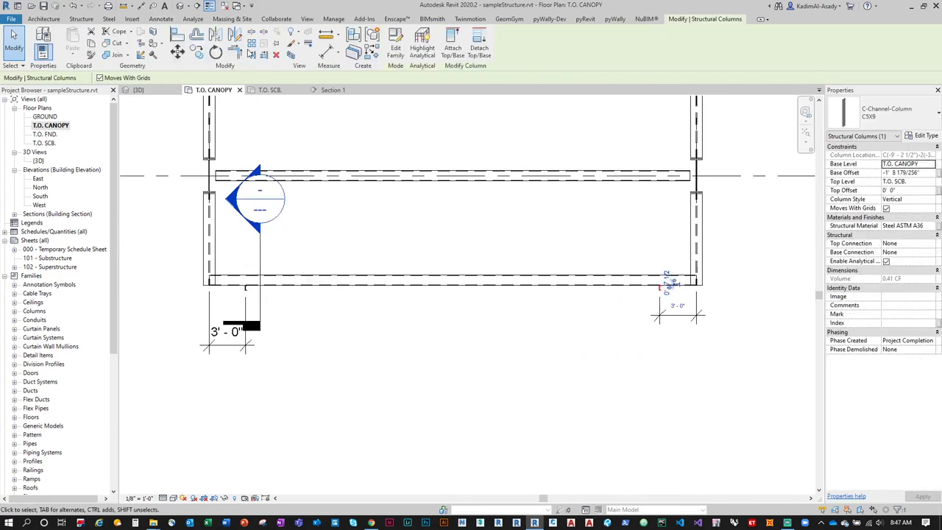
click(251, 43)
click(290, 78)
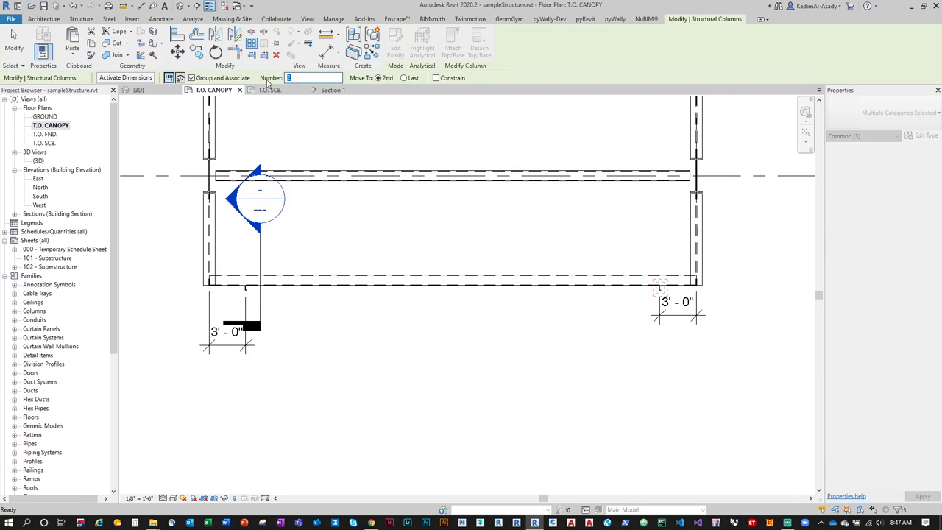
text(10)
click(192, 78)
click(671, 336)
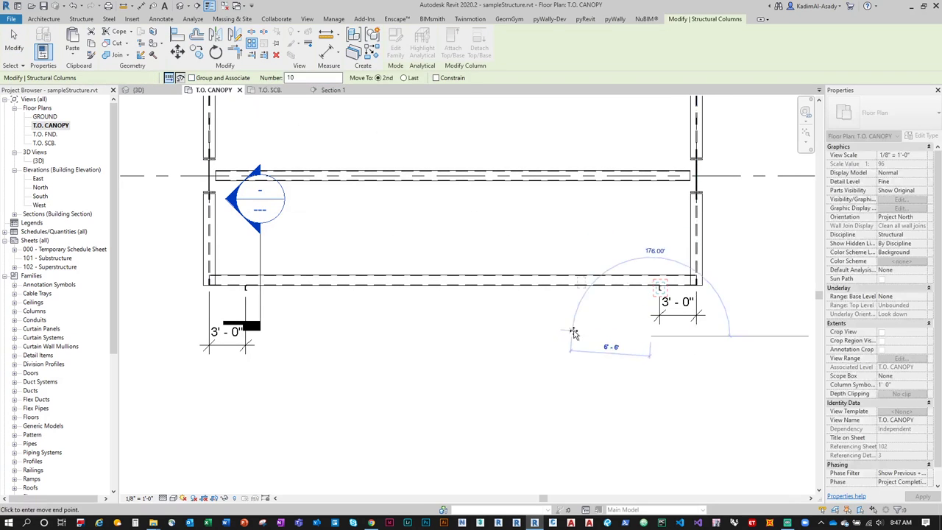
click(626, 339)
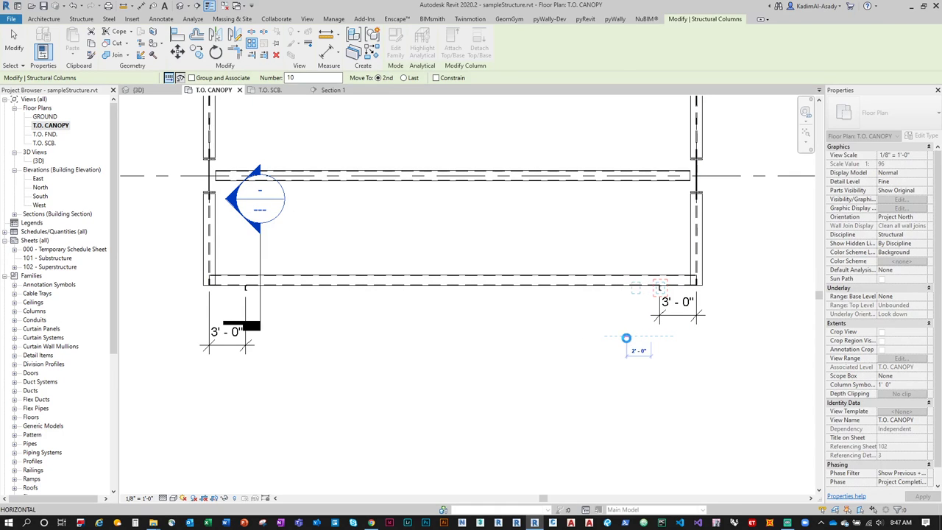
Step: Add a continuous aligned dimension string through the centers of the original and arrayed channel columns along the HSS beam
key(d)
key(i)
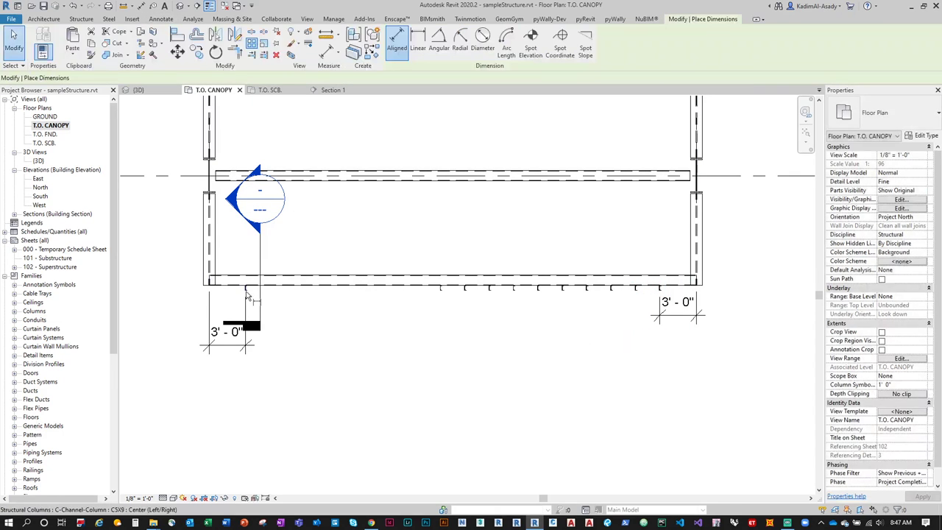
scroll(626, 330, up, 2)
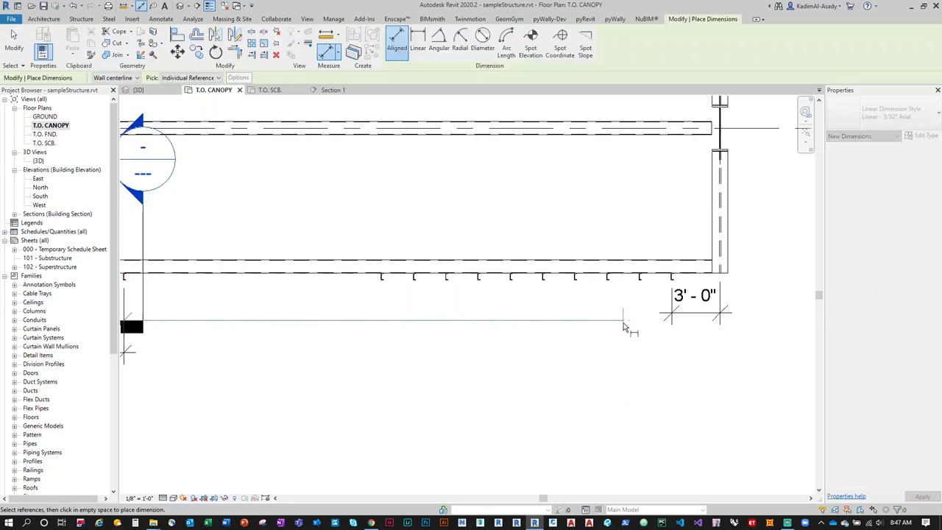
click(672, 282)
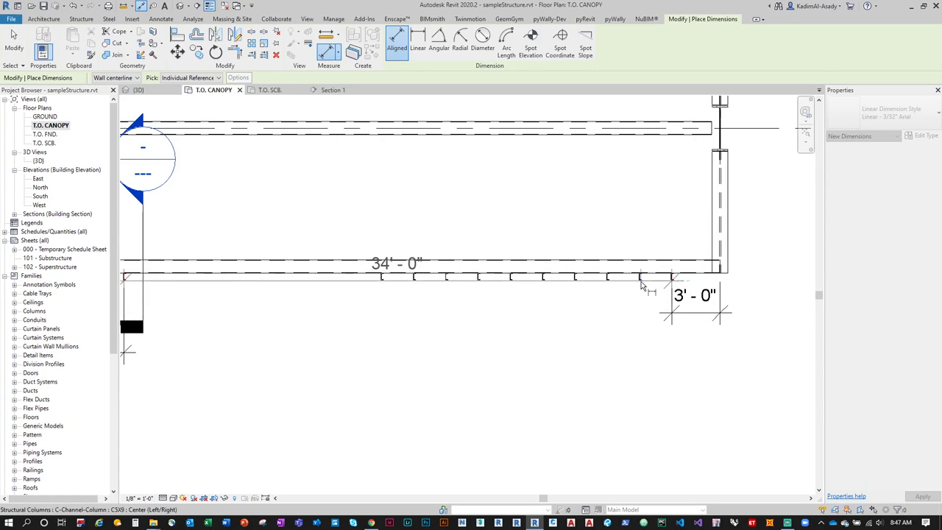
click(640, 284)
click(608, 284)
click(576, 284)
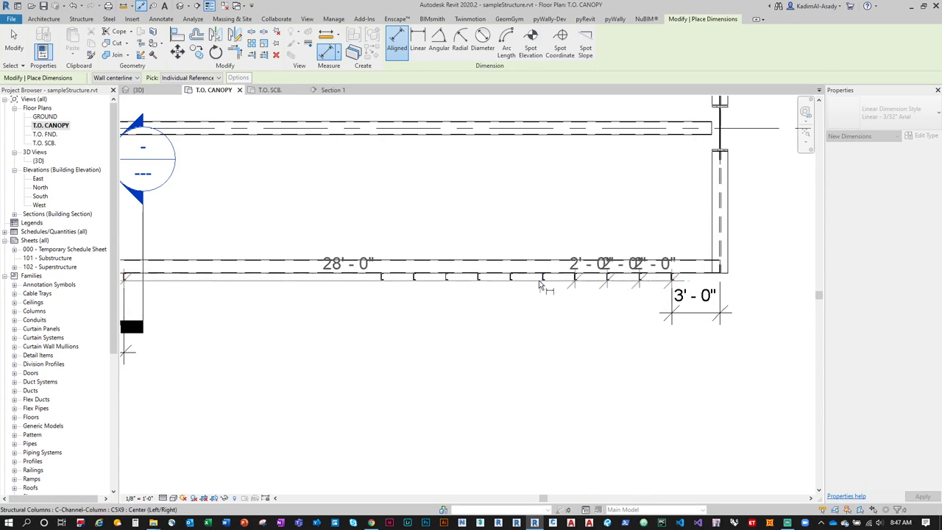
click(543, 284)
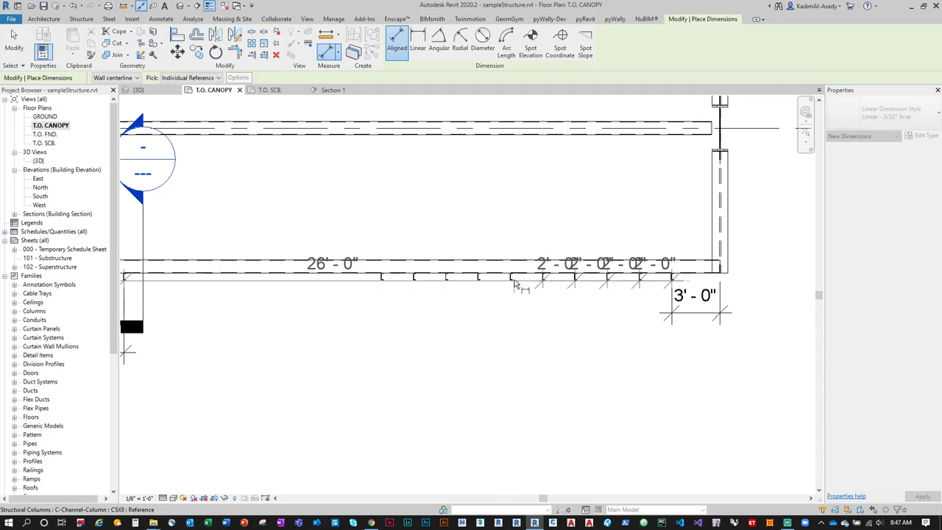
click(513, 284)
click(478, 284)
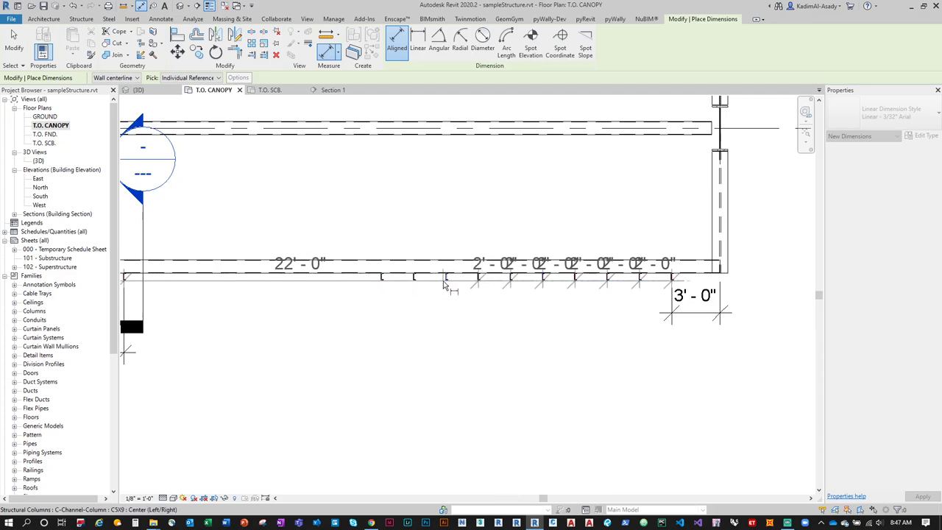
click(446, 284)
click(413, 284)
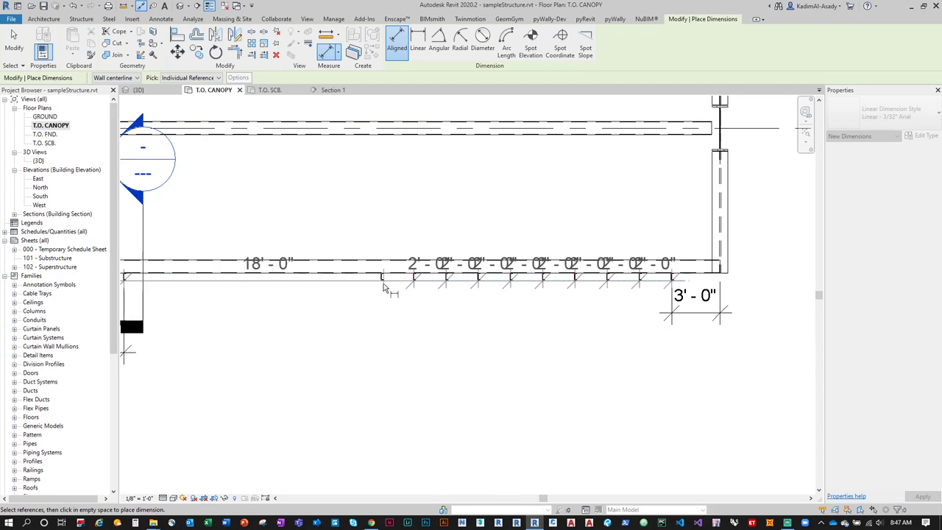
click(384, 289)
key(Escape)
key(Escape)
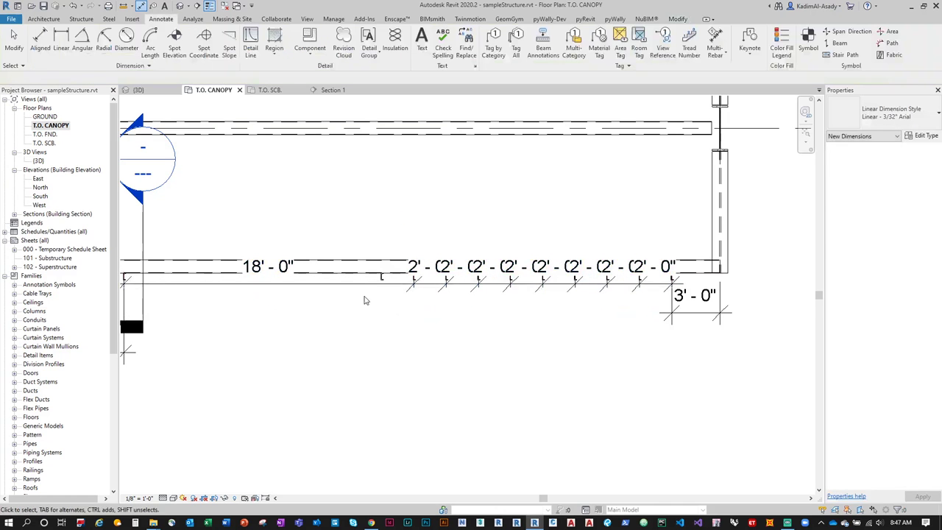
Step: Edit the dimension string's witness lines to include the skipped last arrayed channel column
click(365, 285)
scroll(435, 157, up, 2)
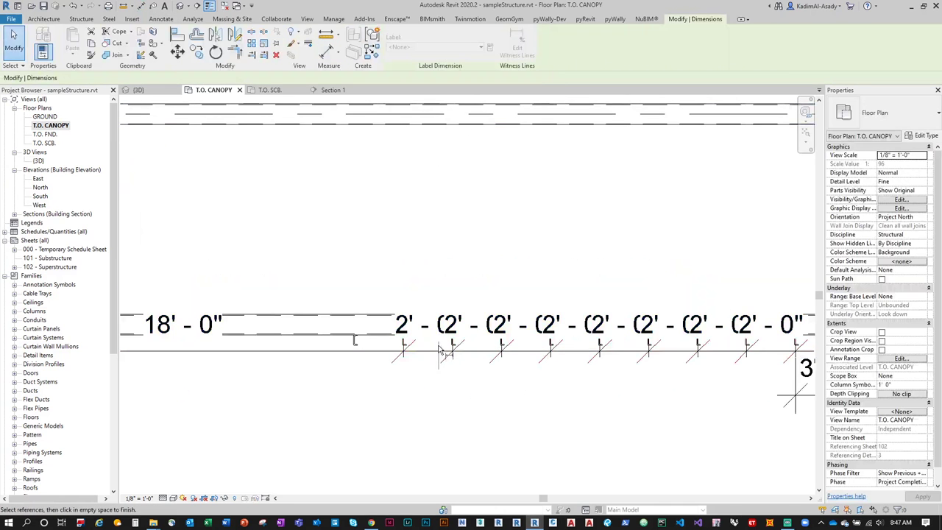
scroll(439, 349, up, 2)
scroll(343, 346, down, 5)
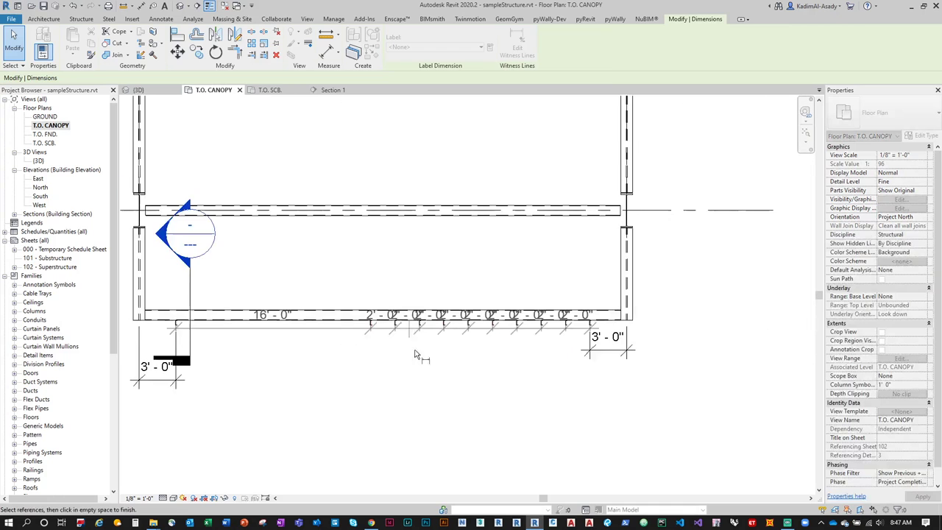
click(361, 402)
key(Escape)
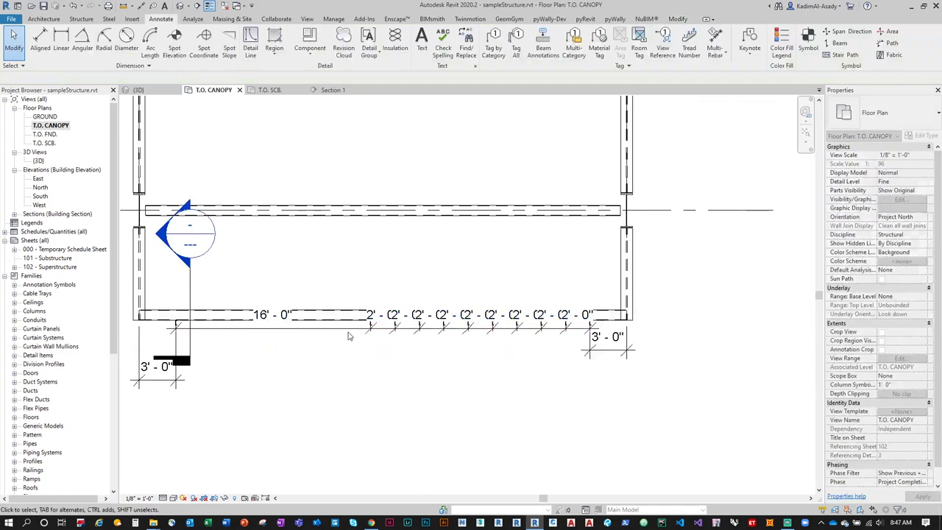
Step: Move the dimension string well below the HSS beam and apply its equality constraint to space the channel columns evenly
drag(349, 335, 331, 425)
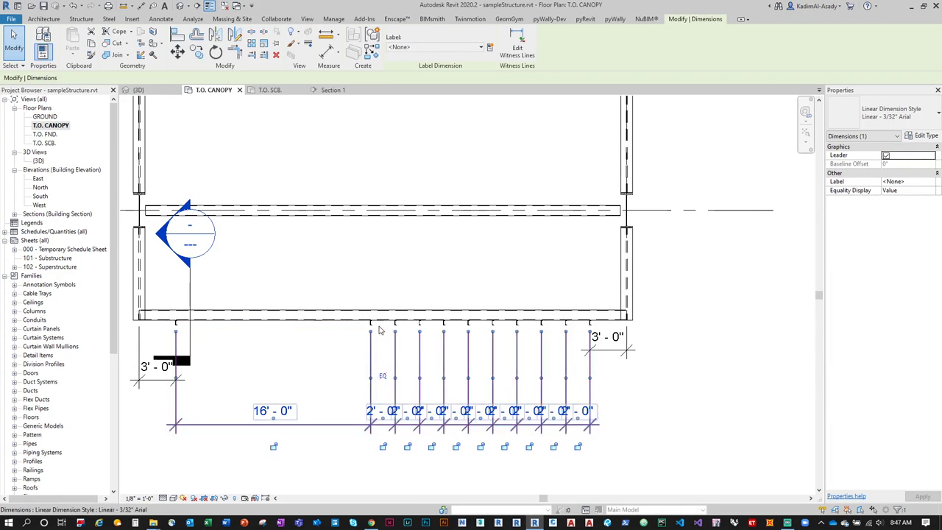
click(382, 375)
middle_drag(393, 394, 472, 343)
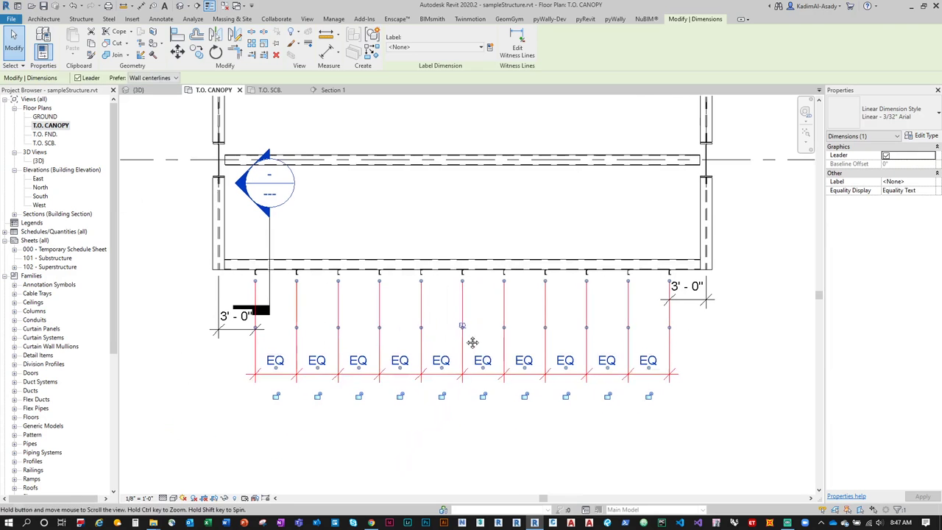
Step: Toggle the dimension string's equality off, on and off again, leaving it set to display values
click(475, 343)
click(491, 345)
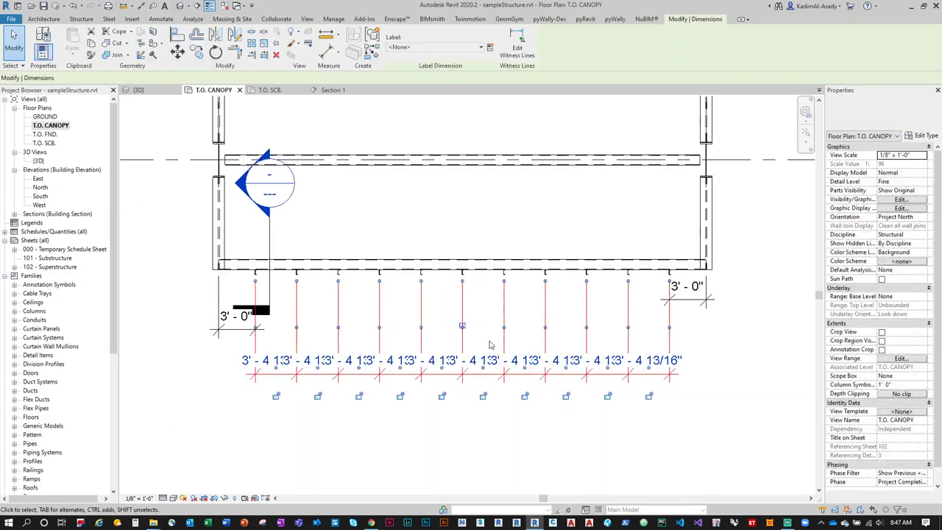
click(463, 326)
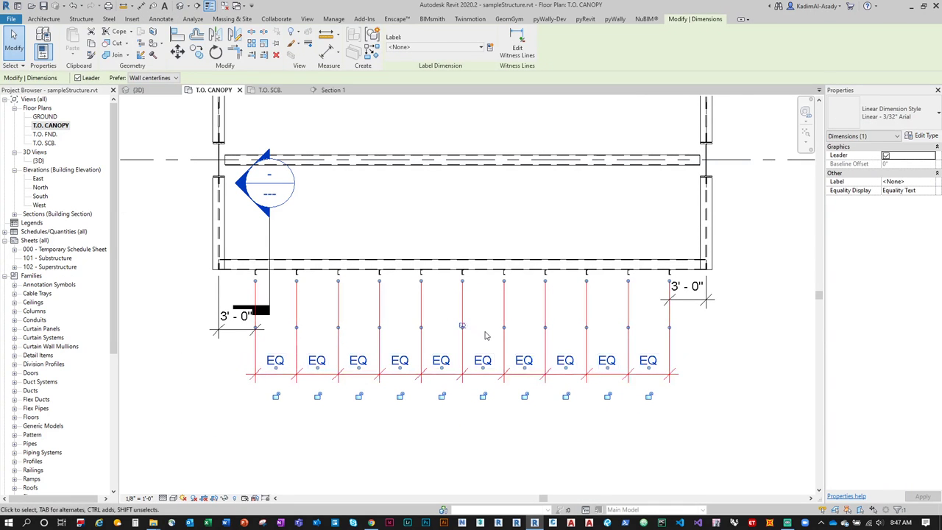
scroll(485, 336, up, 2)
click(452, 322)
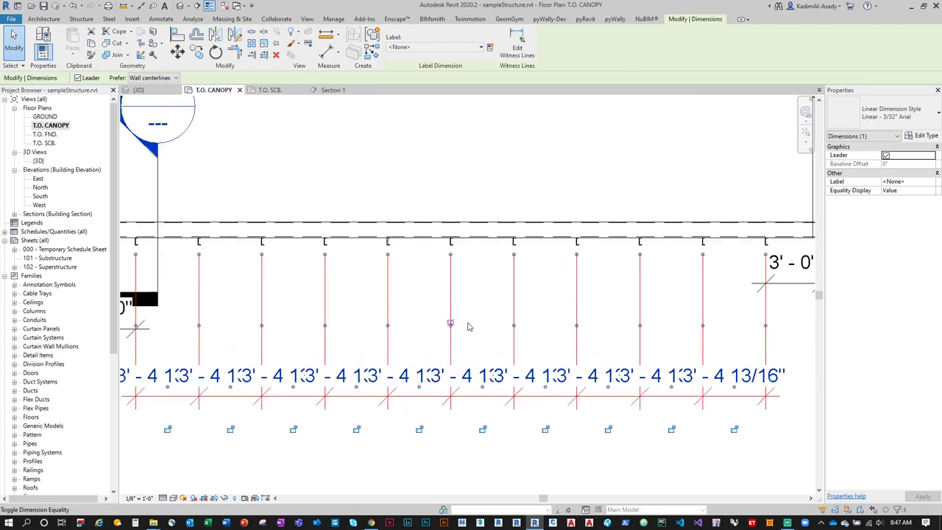
click(471, 326)
scroll(476, 326, down, 2)
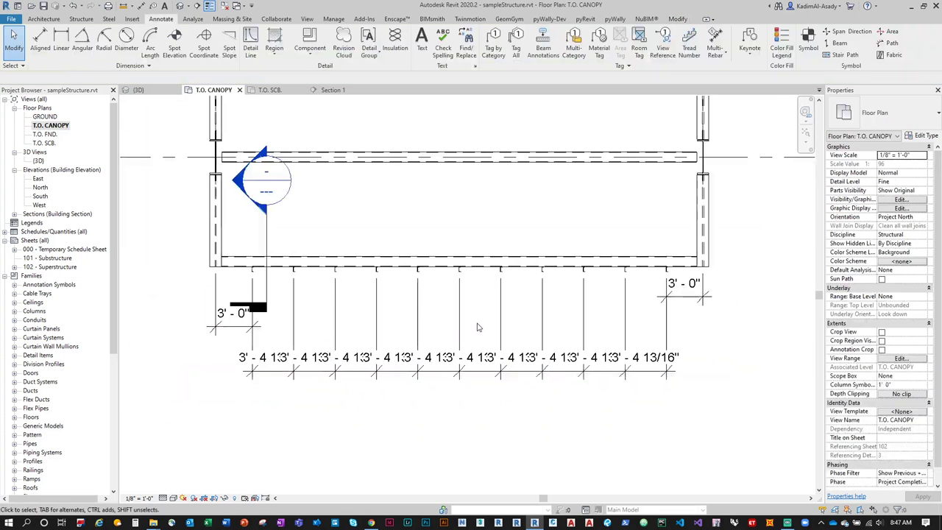
Step: Delete the channel columns' dimension string and the 3' dimension beside the arrayed end of the HSS beam
click(412, 372)
key(Delete)
click(684, 288)
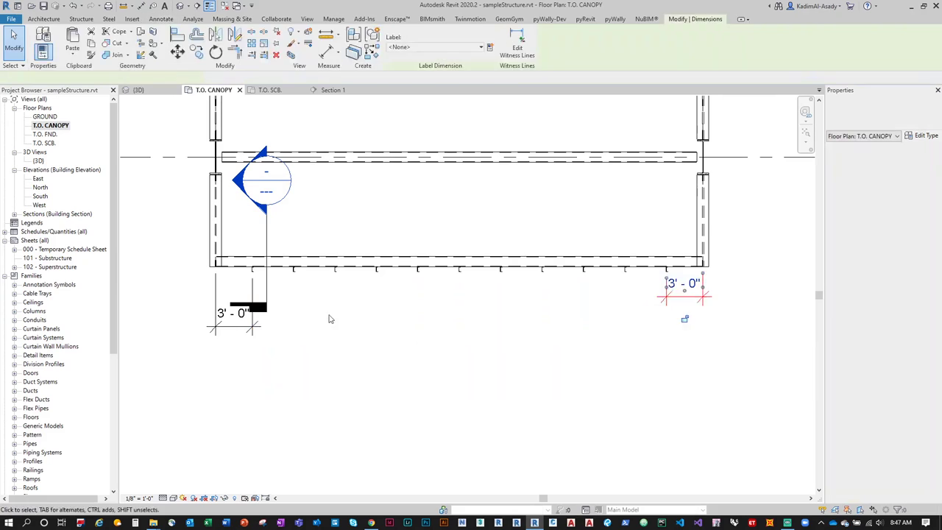
key(Delete)
Step: Open the {3D} view, set its visual style to Shaded, and check the completed steel structure
click(159, 91)
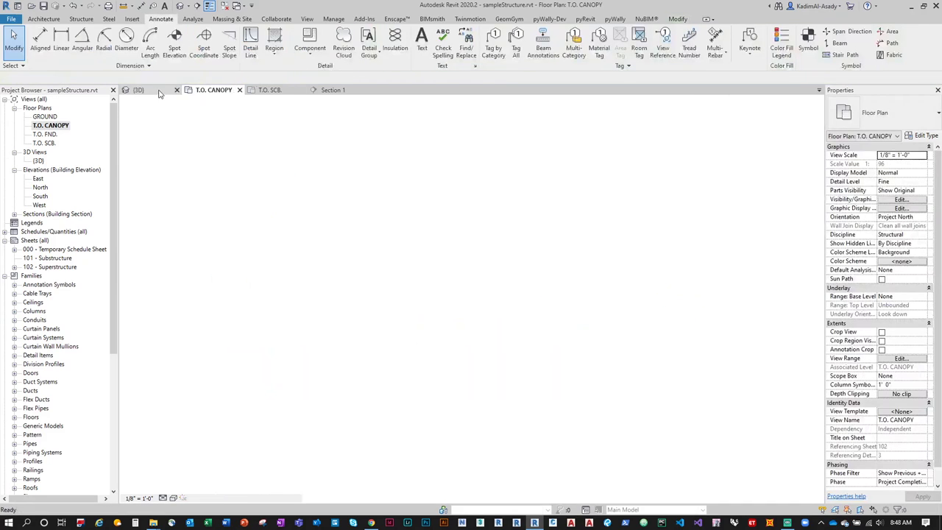
mouse_move(524, 297)
shift+middle_down()
mouse_move(422, 314)
mouse_move(475, 427)
shift+middle_up()
click(174, 498)
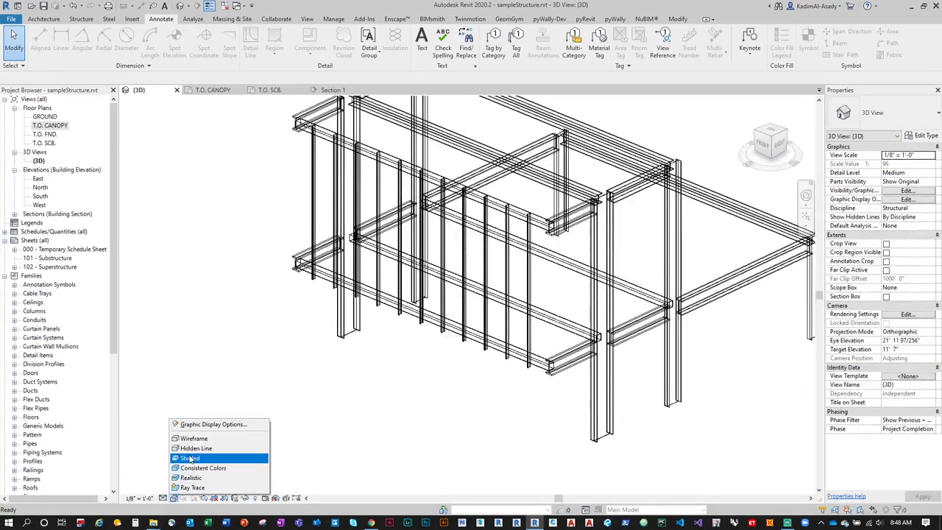
click(190, 458)
mouse_move(483, 372)
shift+middle_down()
mouse_move(660, 412)
mouse_move(627, 424)
shift+middle_up()
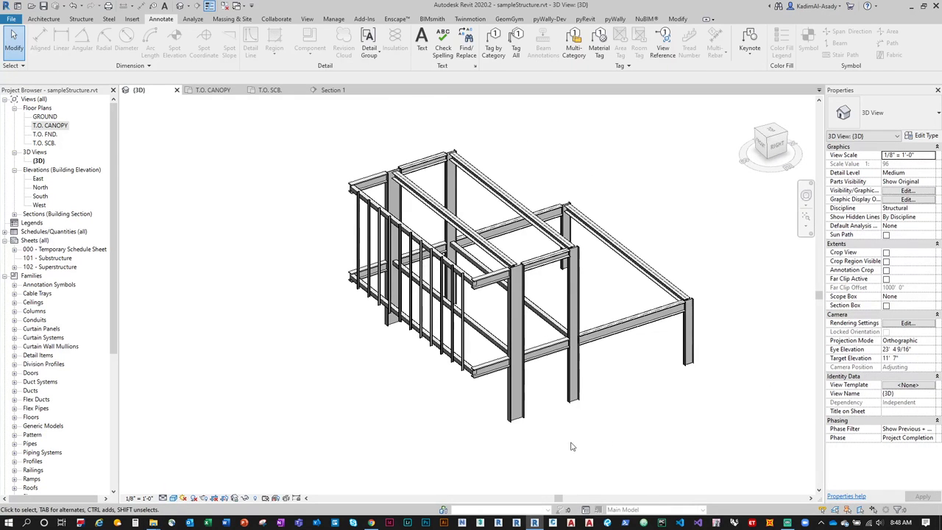
shift+middle_drag(571, 446, 590, 439)
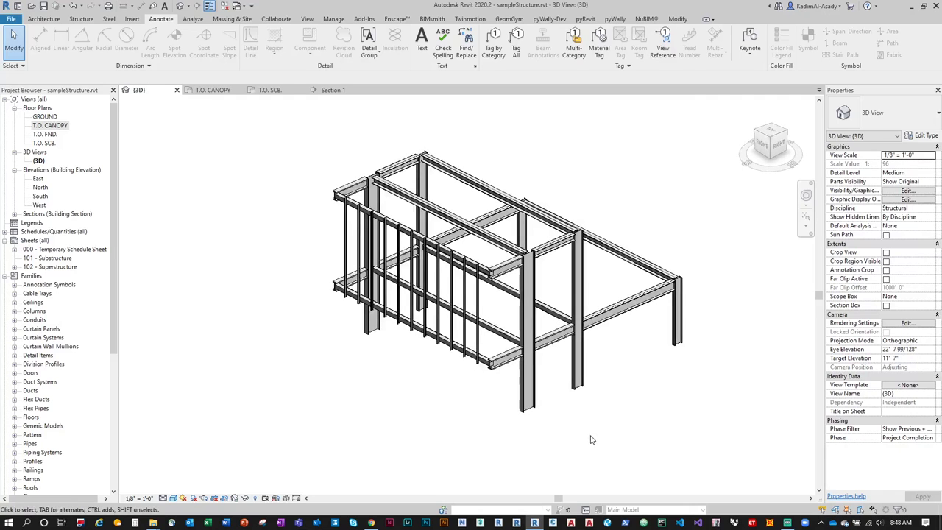
Step: Close all inactive views, keeping only the {3D} view of the steel structure open
shift+middle_drag(653, 431, 573, 427)
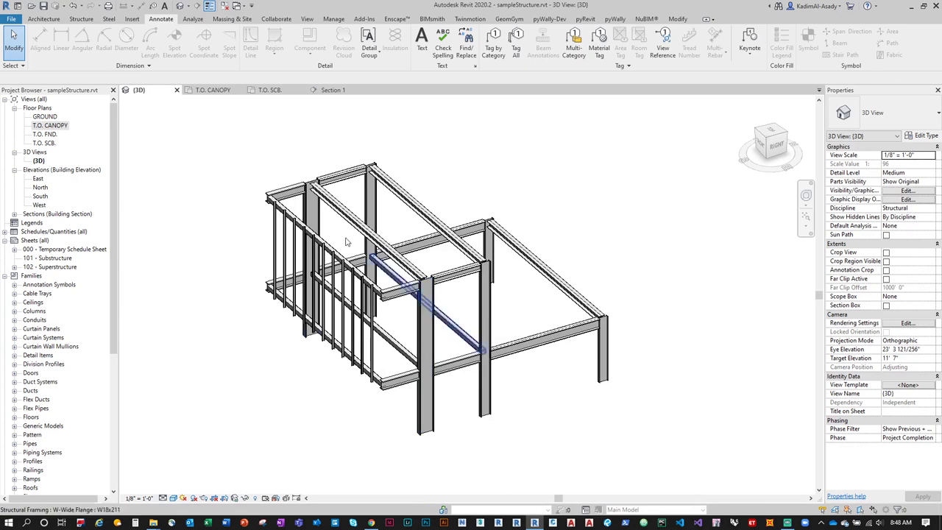
click(228, 7)
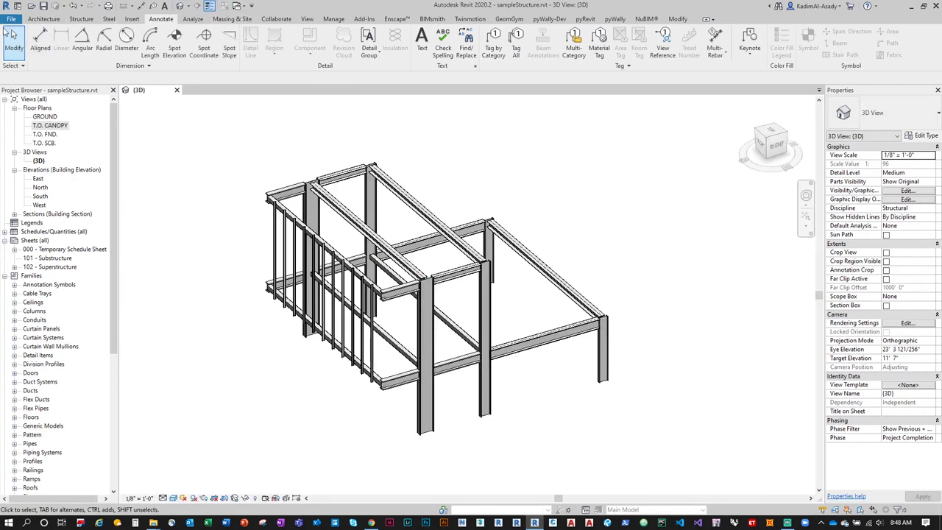
click(12, 19)
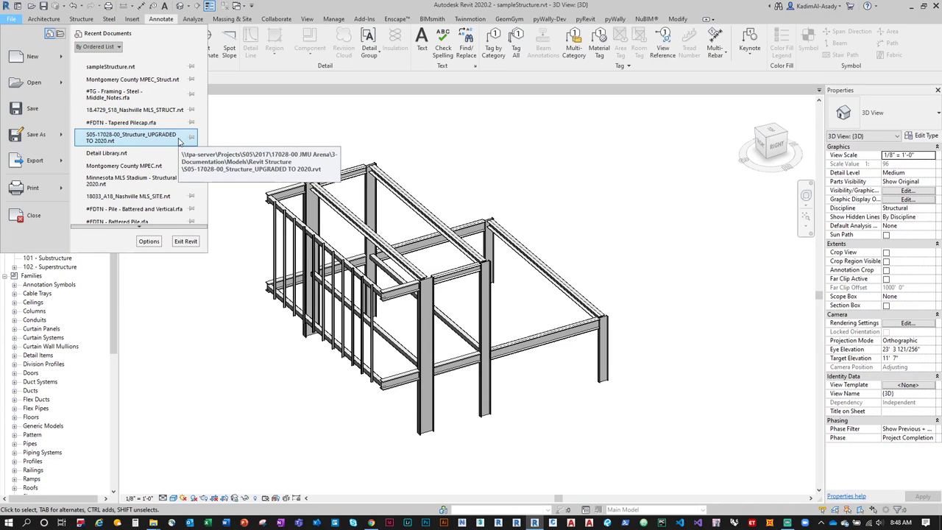
key(Escape)
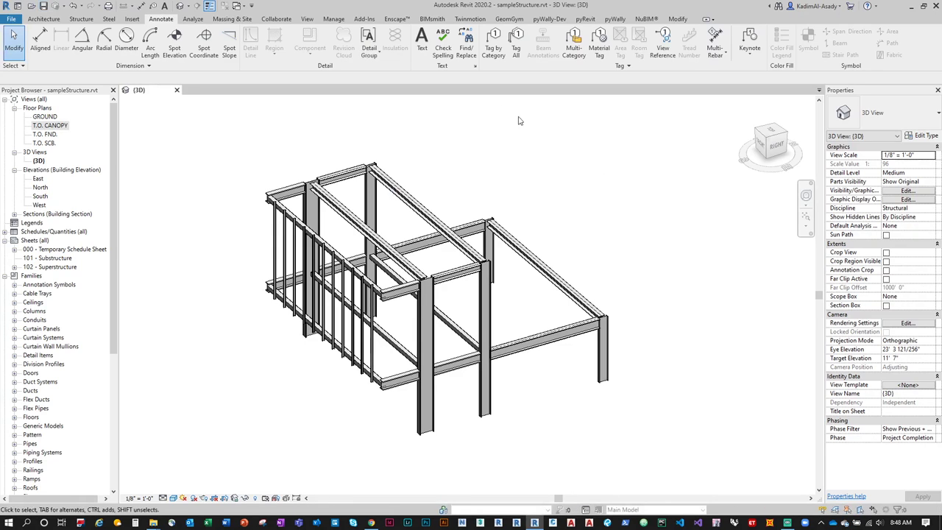
Step: Launch Rhino inside Revit, start Grasshopper, and dismiss the Grasshopper loading errors
click(364, 19)
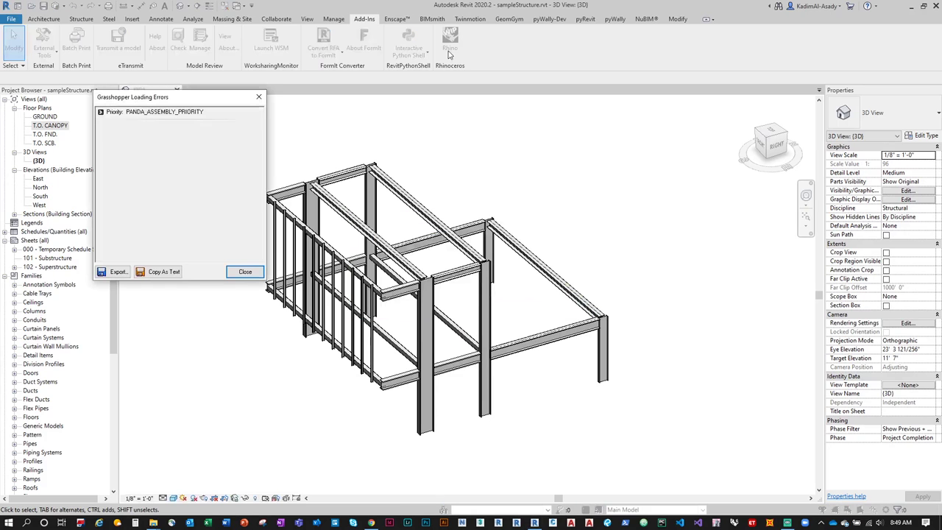
click(245, 273)
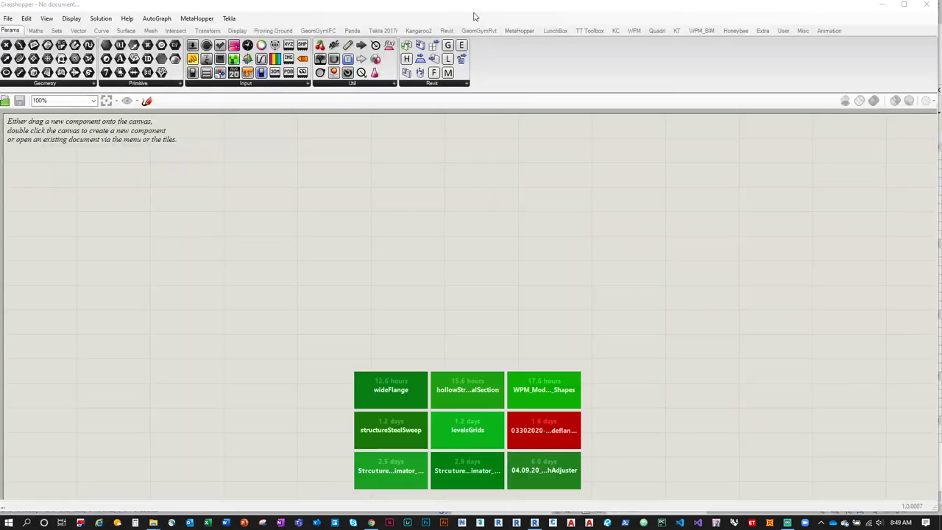
Step: Resize and snap the Grasshopper window to half the screen, with the Revit steel model in view beside it
drag(474, 16, 521, 74)
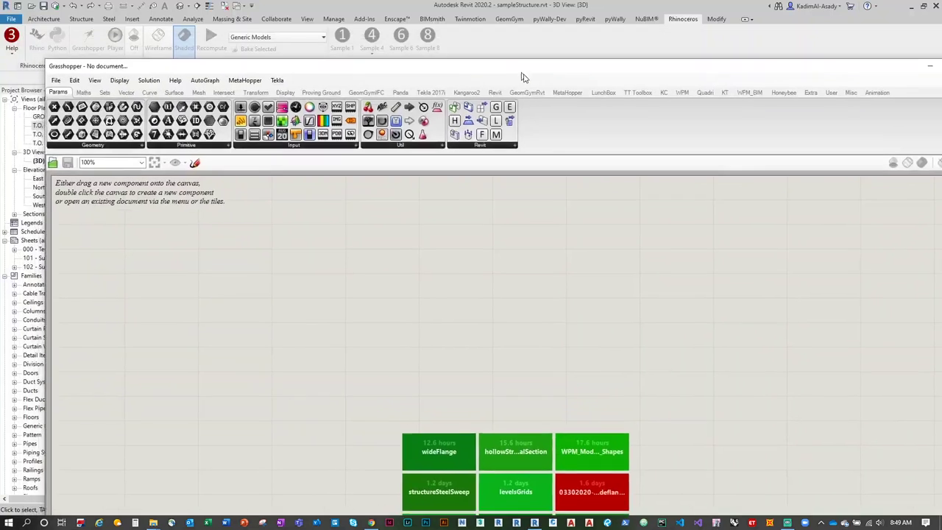
drag(52, 64, 490, 164)
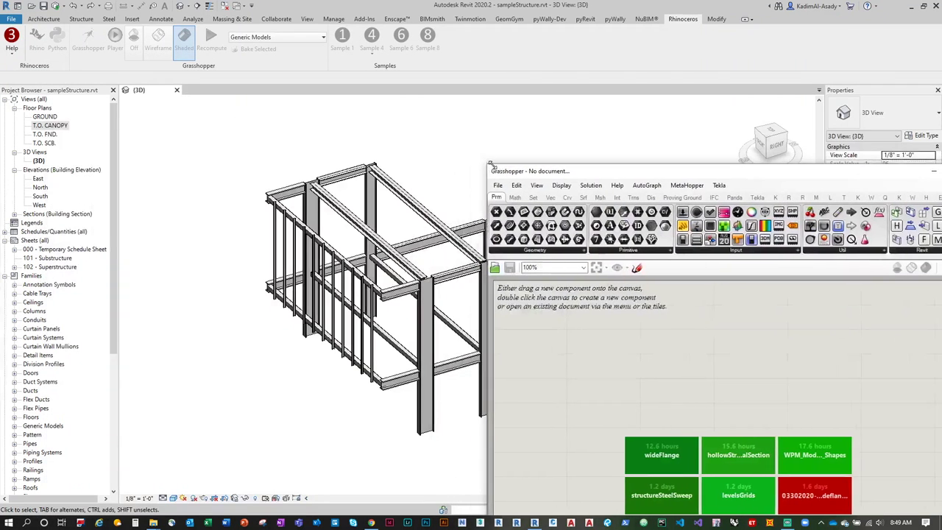
drag(663, 179, 598, 59)
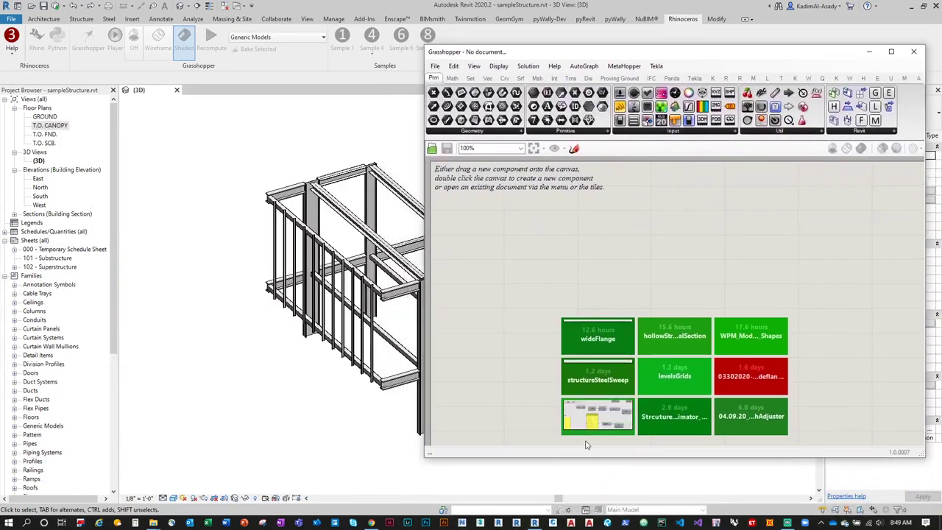
drag(590, 459, 593, 510)
drag(616, 54, 622, 13)
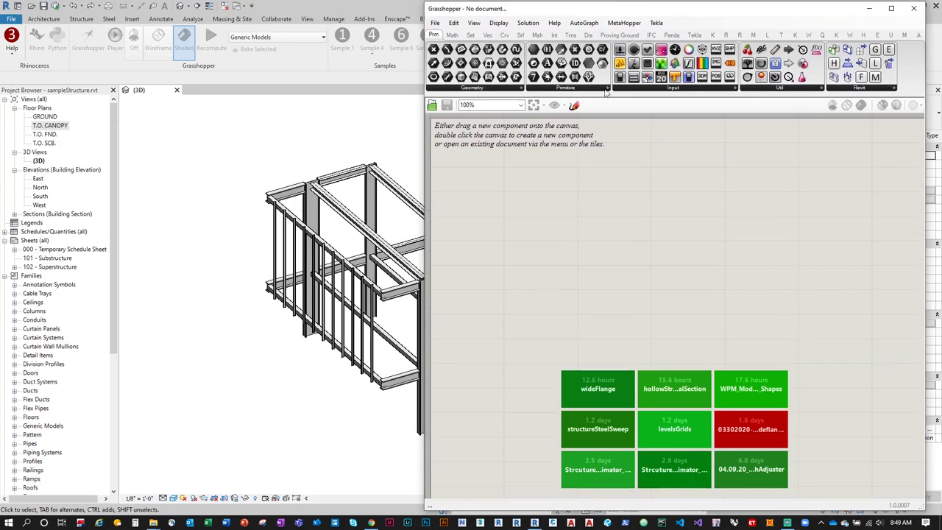
drag(644, 16, 940, 15)
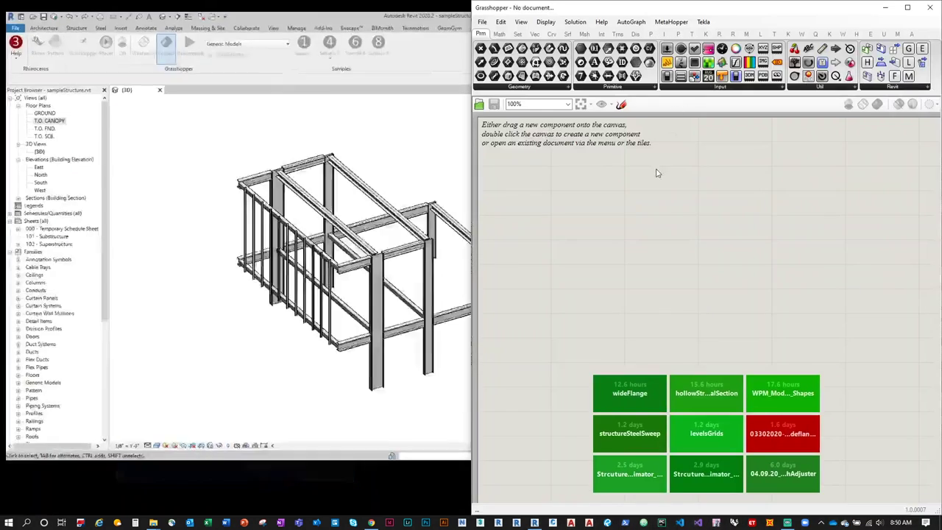
click(389, 147)
middle_drag(410, 161, 293, 166)
click(90, 45)
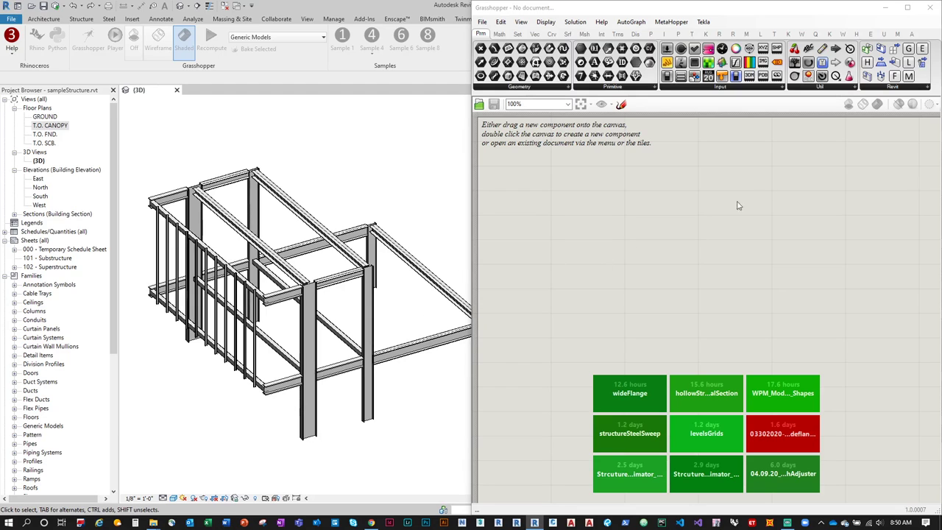
Step: Place a Revit Geometric Element parameter on the empty Grasshopper canvas
click(889, 89)
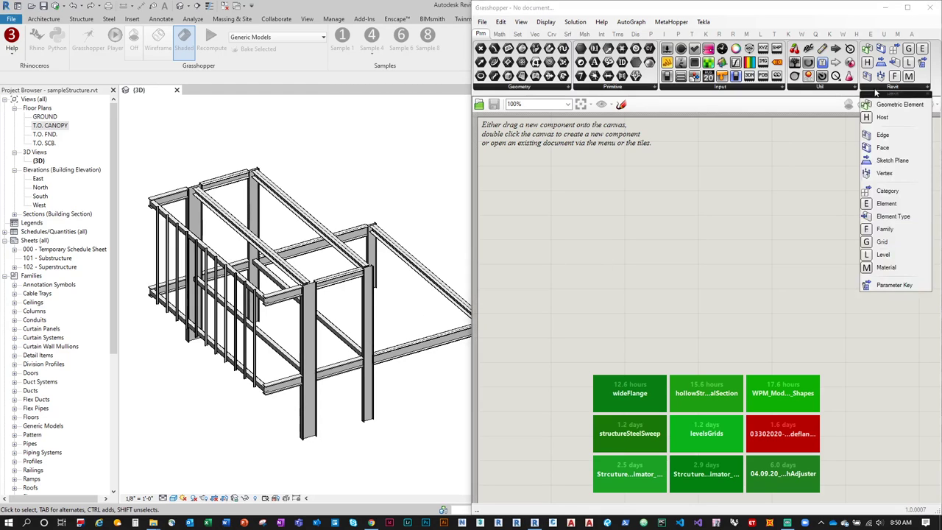
click(482, 37)
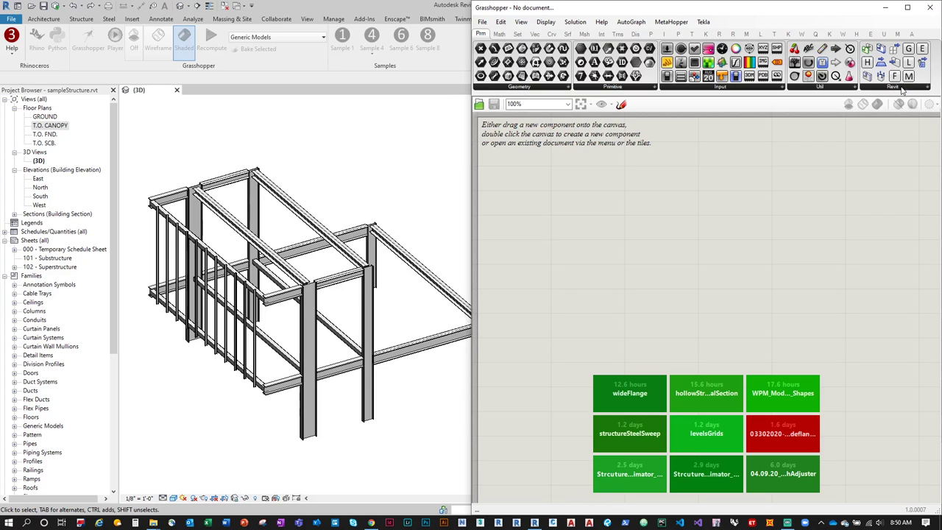
click(902, 89)
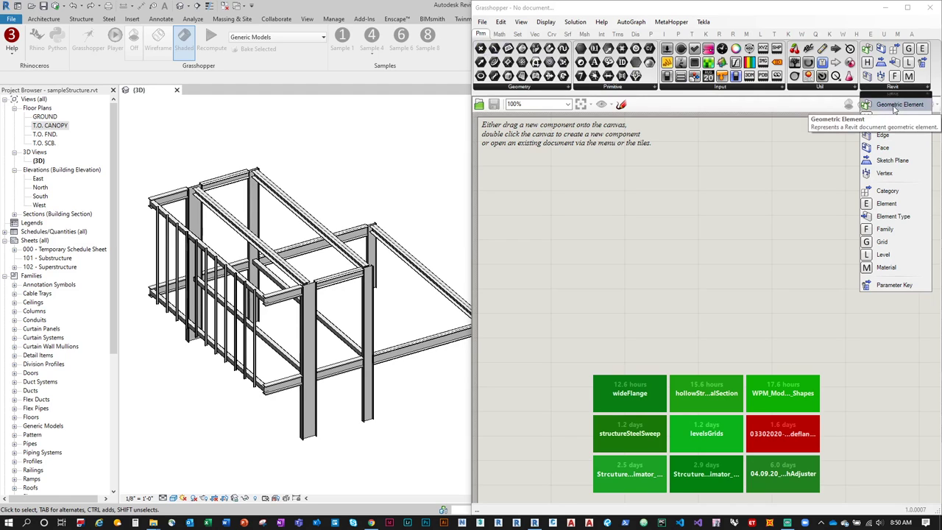
drag(895, 109, 547, 191)
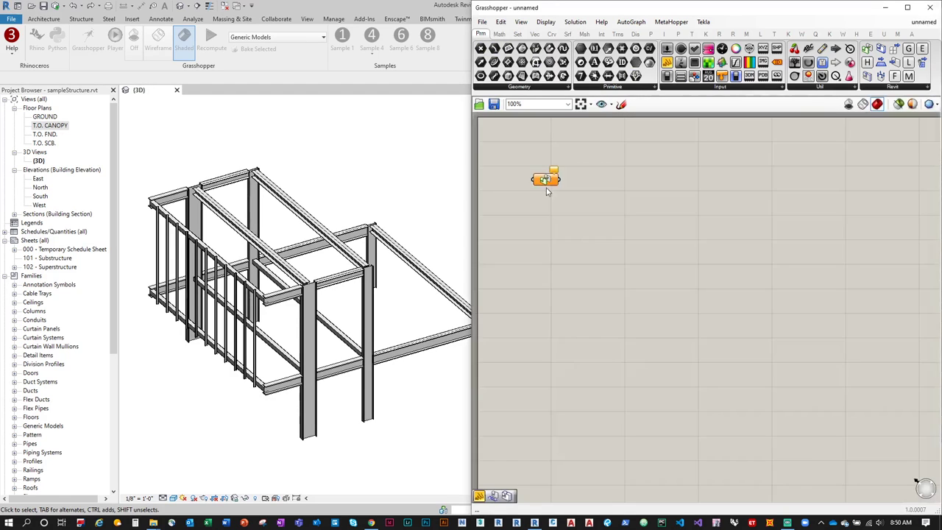
Step: Assign every column and beam of the steel structure to the parameter with Set Multiple Revit Geometric Elements
right_click(544, 180)
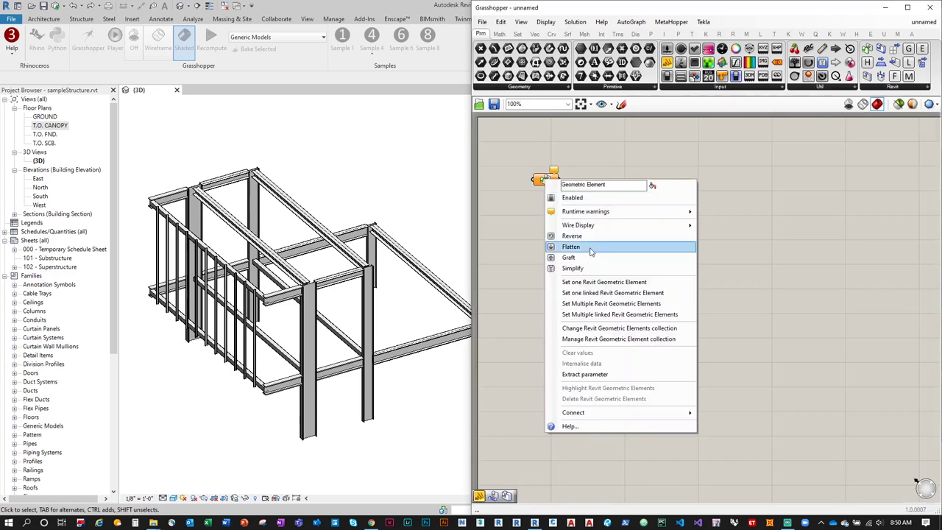
click(609, 305)
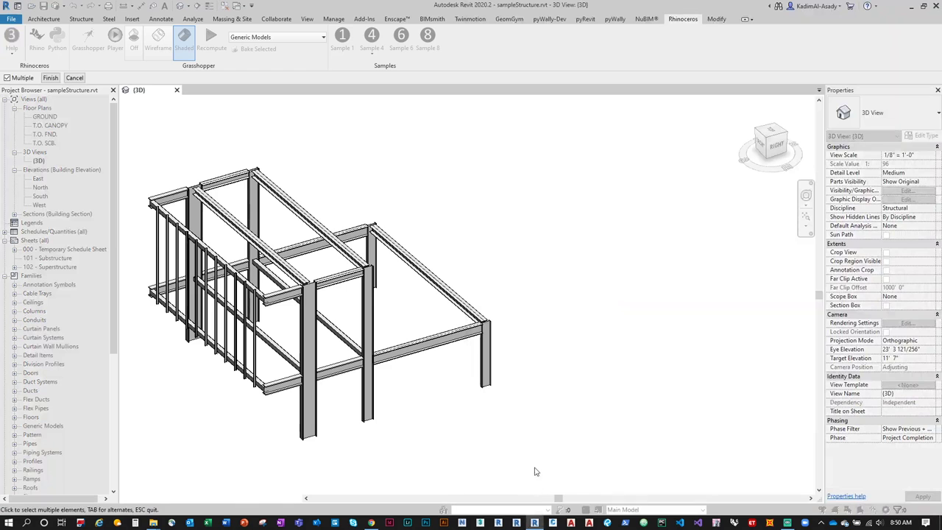
drag(543, 466, 136, 149)
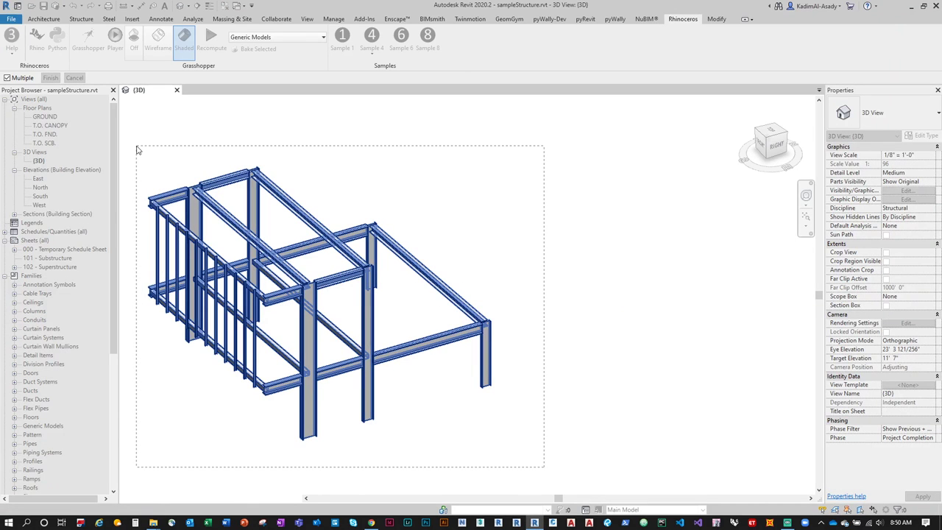
drag(136, 149, 136, 150)
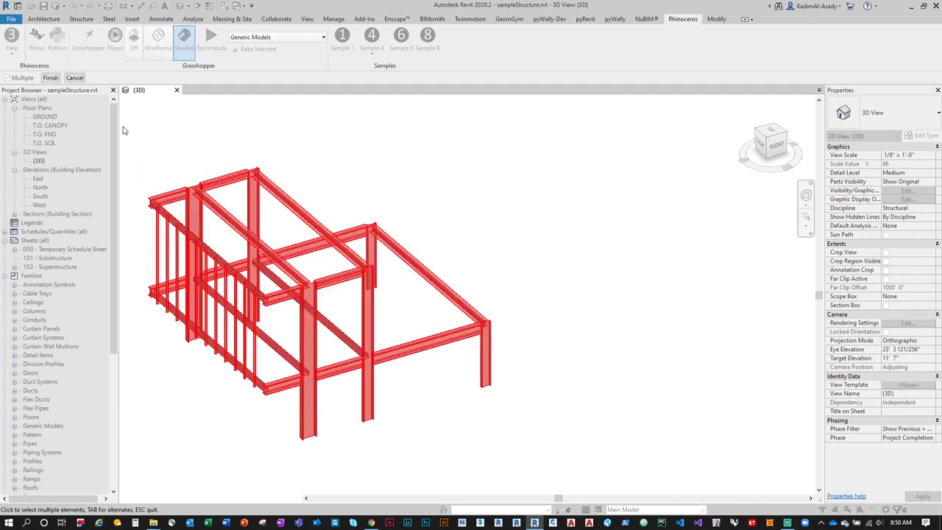
click(50, 77)
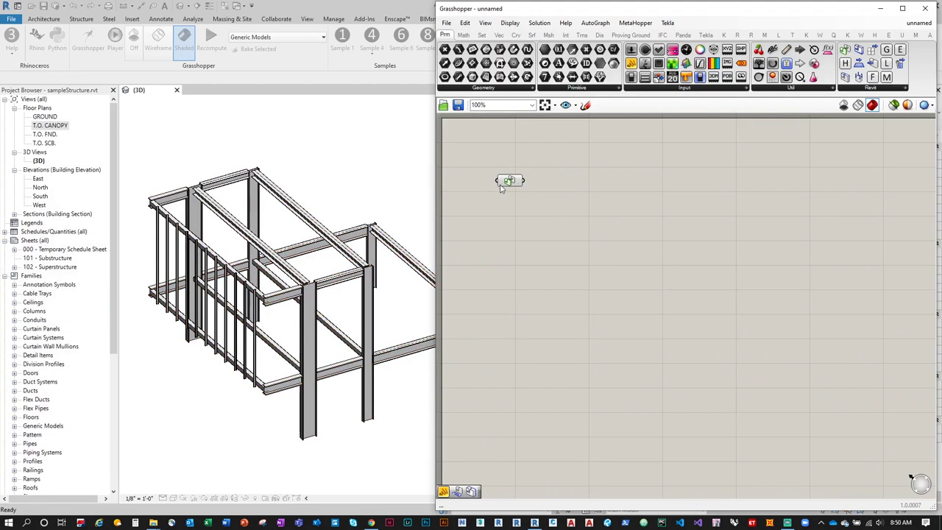
Step: Connect a Panel to the Geometric Element output, size it to show the whole list, and place it below the parameter
click(503, 182)
drag(634, 65, 635, 222)
drag(524, 181, 595, 220)
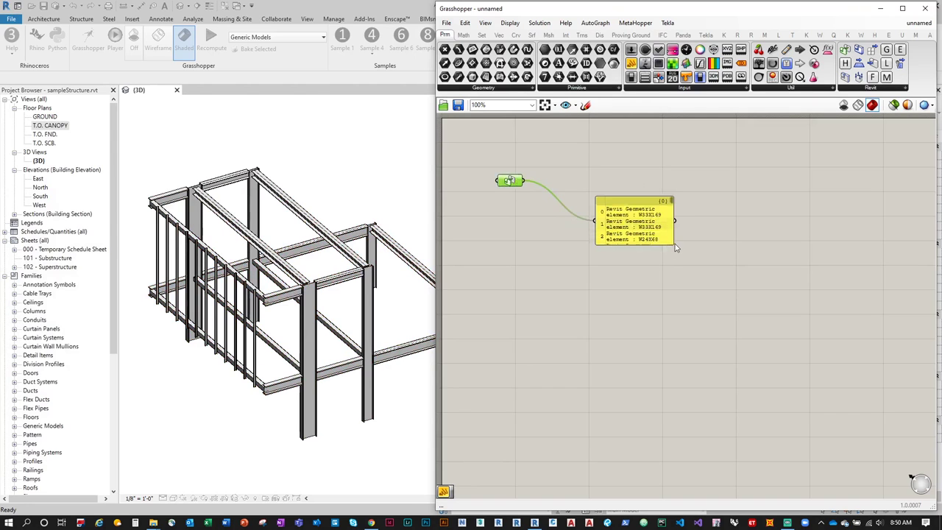
drag(675, 243, 804, 484)
drag(754, 458, 740, 398)
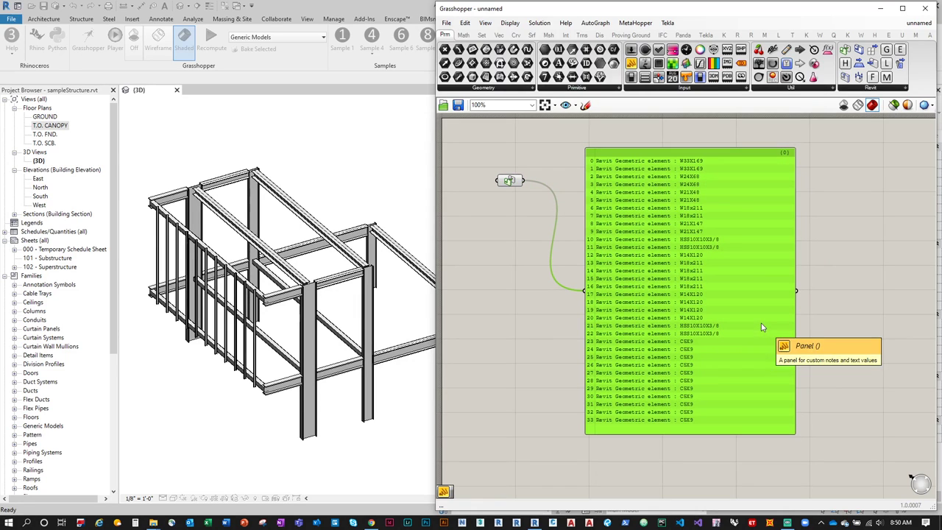
drag(792, 209, 745, 214)
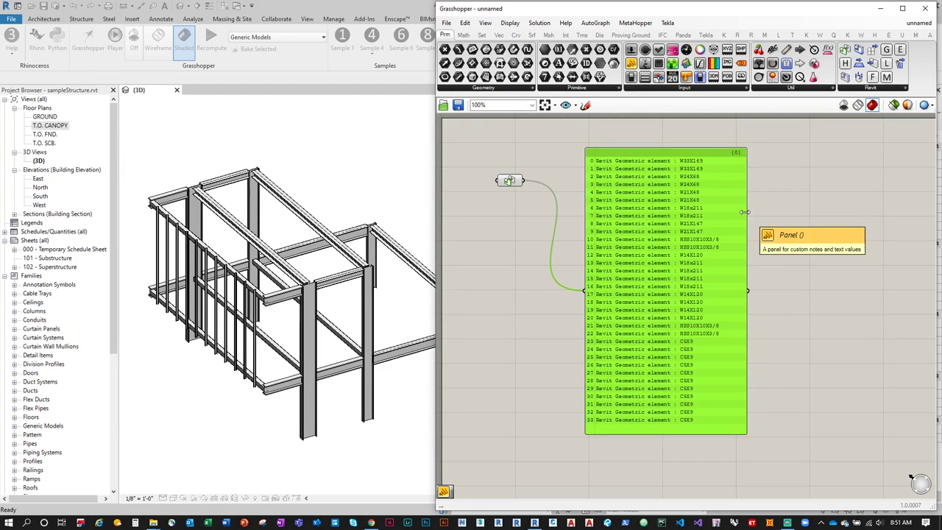
drag(728, 213, 636, 266)
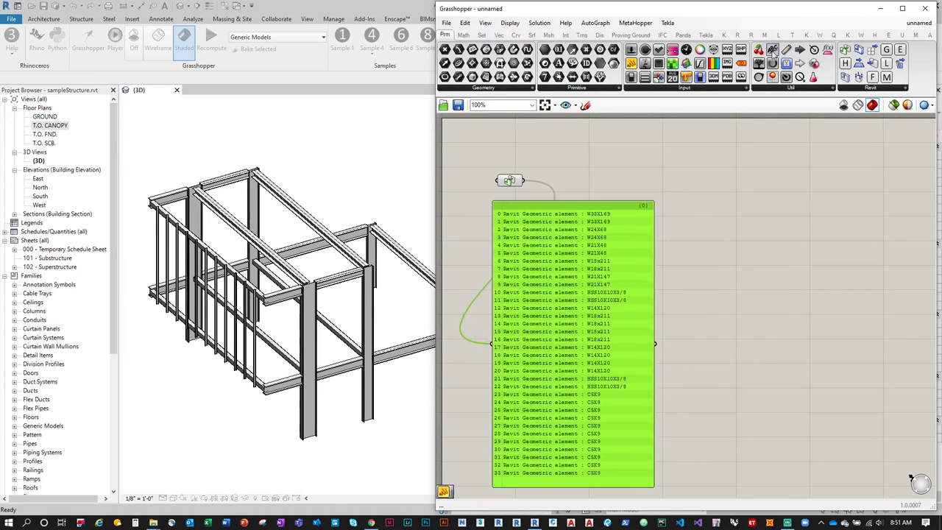
Step: Add a List Item component and connect the Geometric Element output to its list input
click(737, 35)
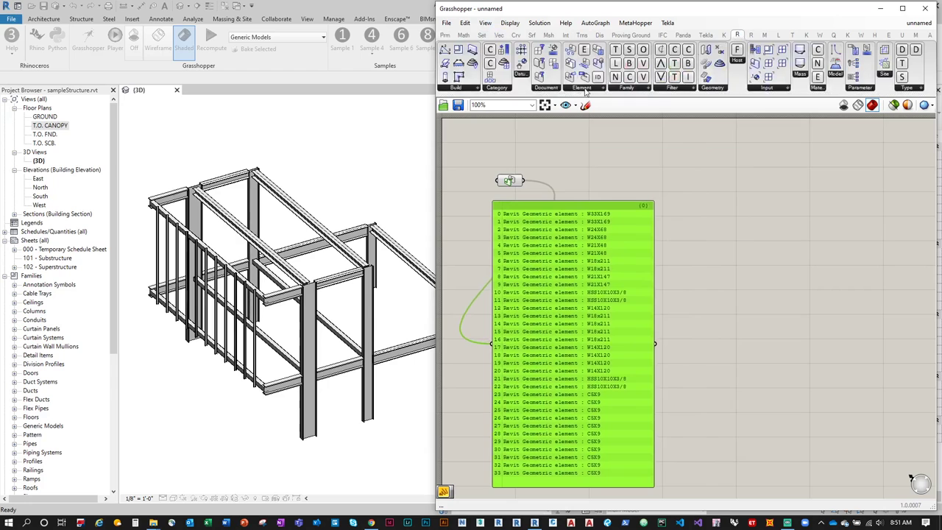
click(481, 35)
click(483, 88)
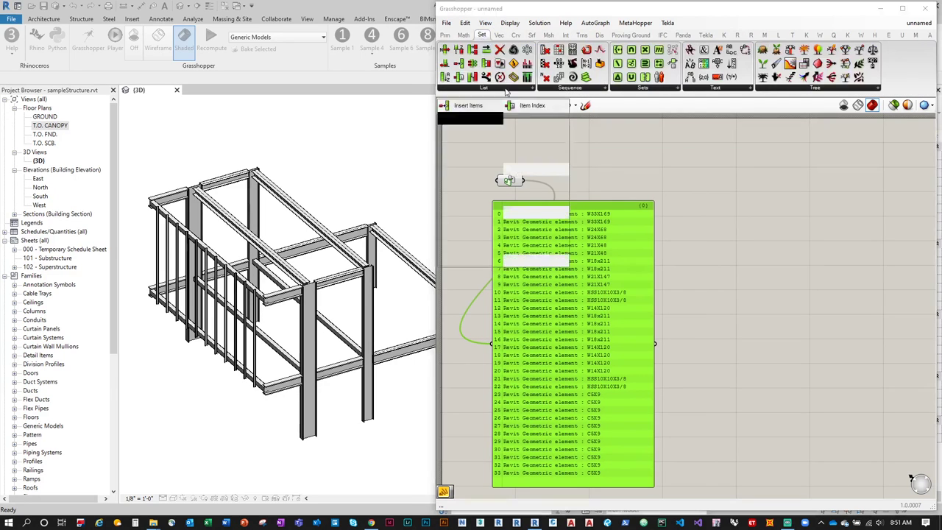
click(464, 117)
click(591, 170)
drag(523, 180, 694, 201)
Step: Reposition the element list panel below the Geometric Element parameter and lengthen it
drag(578, 281, 552, 272)
right_drag(552, 272, 572, 249)
drag(545, 197, 558, 197)
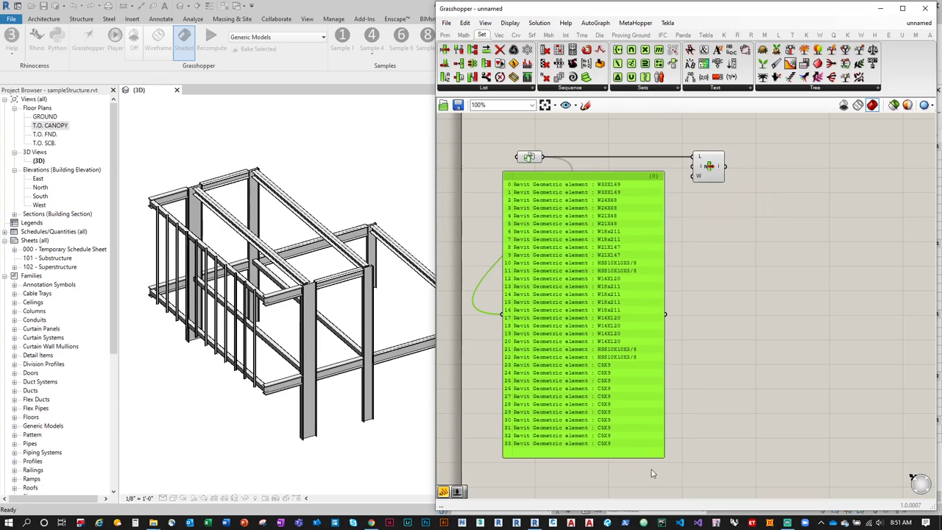
drag(650, 456, 655, 498)
right_drag(648, 441, 646, 425)
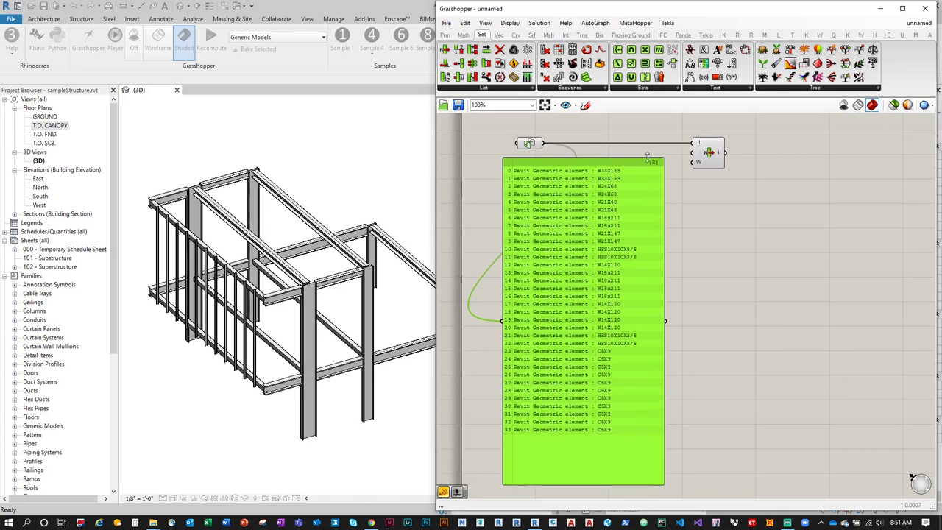
Step: Connect a Param Viewer to the Geometric Element output, switch it to the tree diagram, and enlarge it
click(462, 36)
click(445, 35)
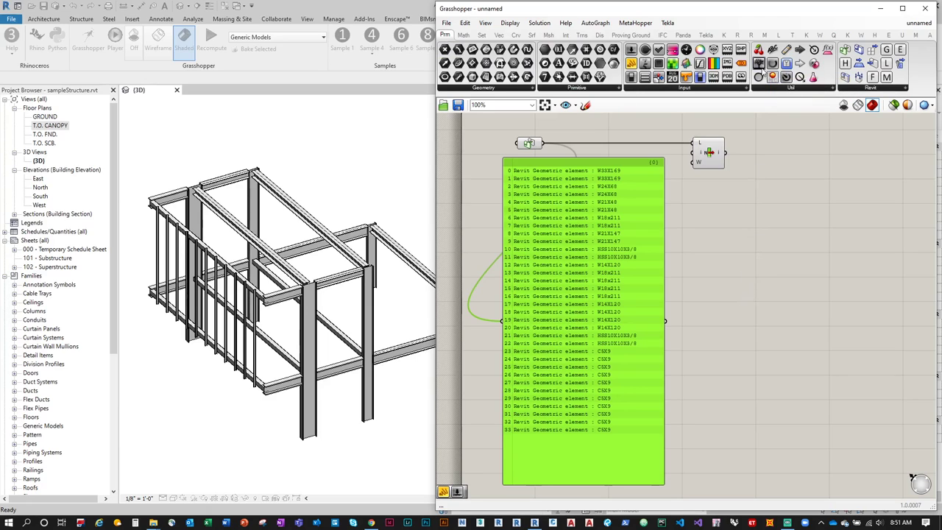
drag(759, 65, 752, 249)
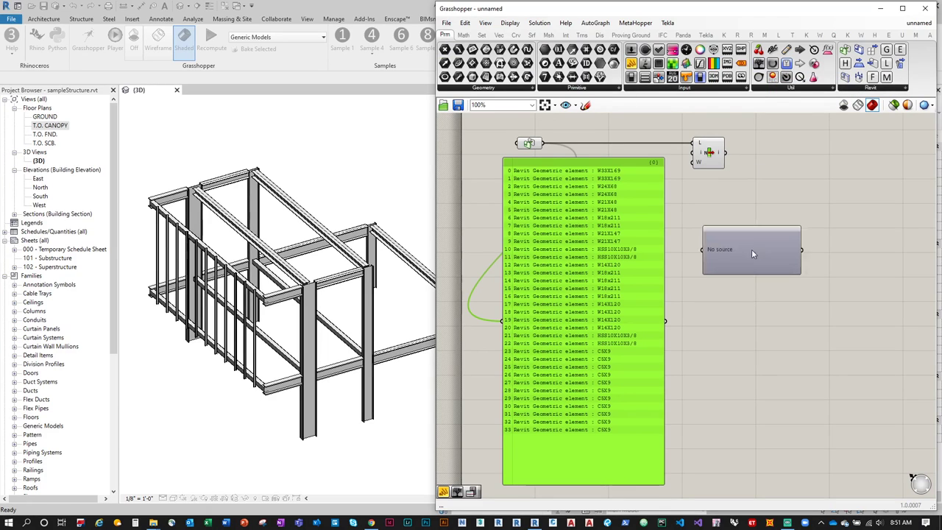
drag(543, 146, 705, 247)
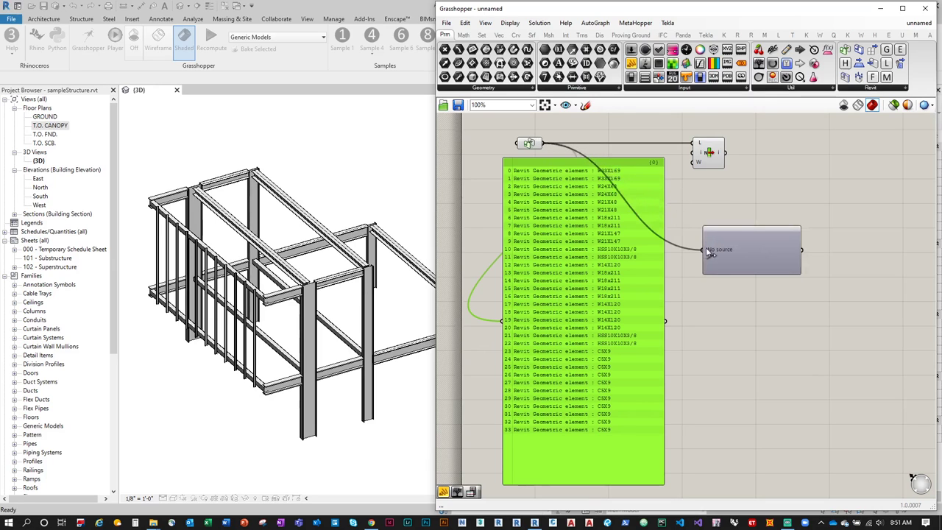
click(749, 254)
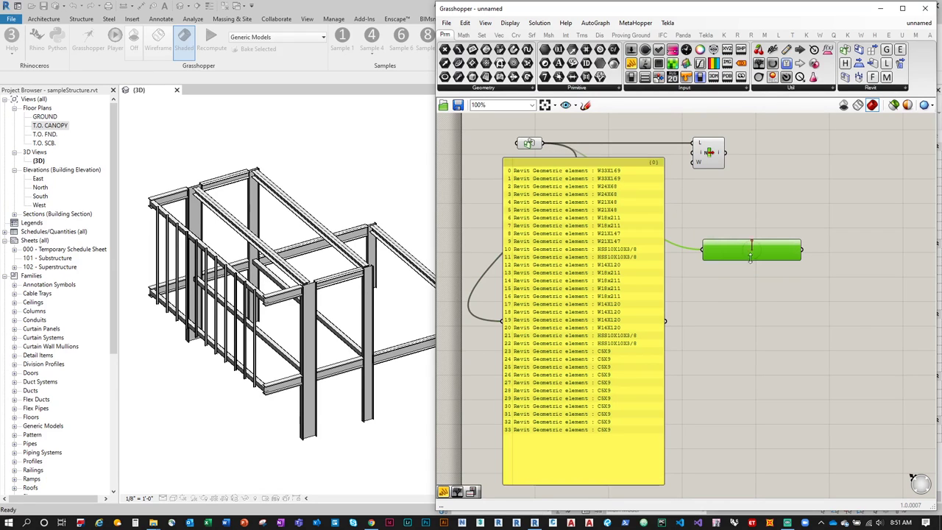
double_click(798, 259)
drag(787, 332, 802, 331)
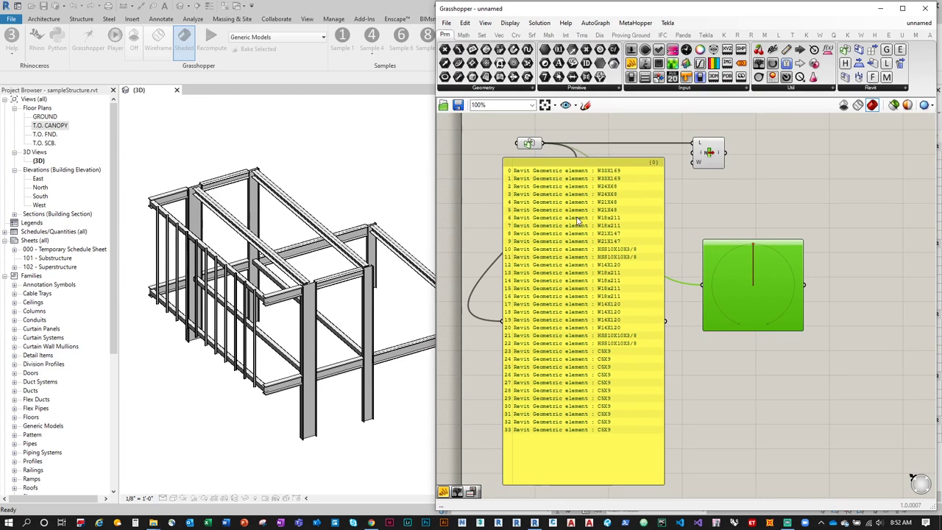
Step: Delete the List Item component that is connected to the Geometric Element parameter
click(710, 155)
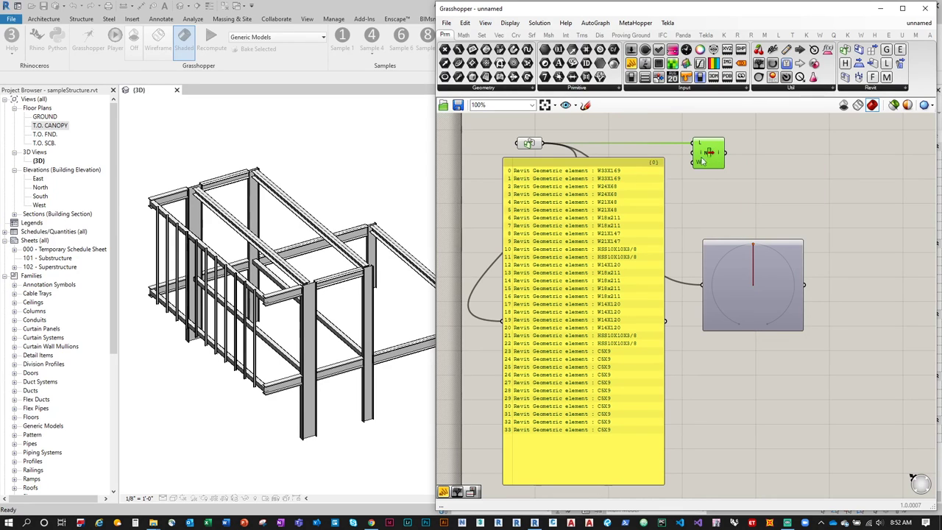
mouse_move(721, 154)
right_drag(727, 175, 709, 190)
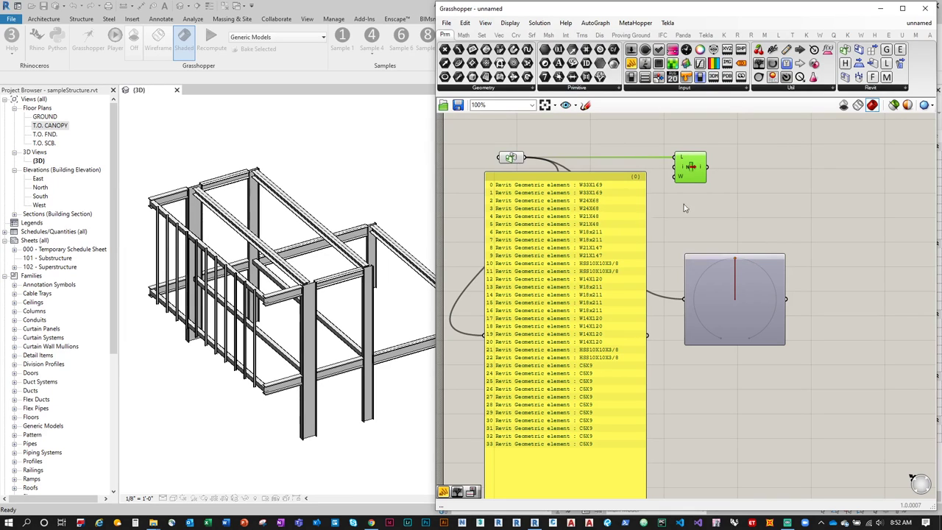
key(Delete)
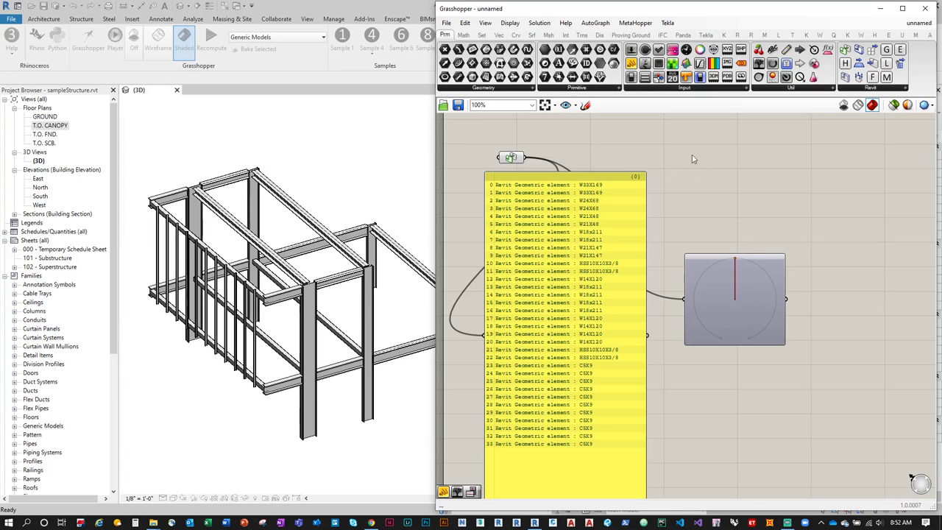
Step: Place a new List Item component in line with the Geometric Element parameter and connect the parameter's output to its list input
click(499, 35)
click(481, 35)
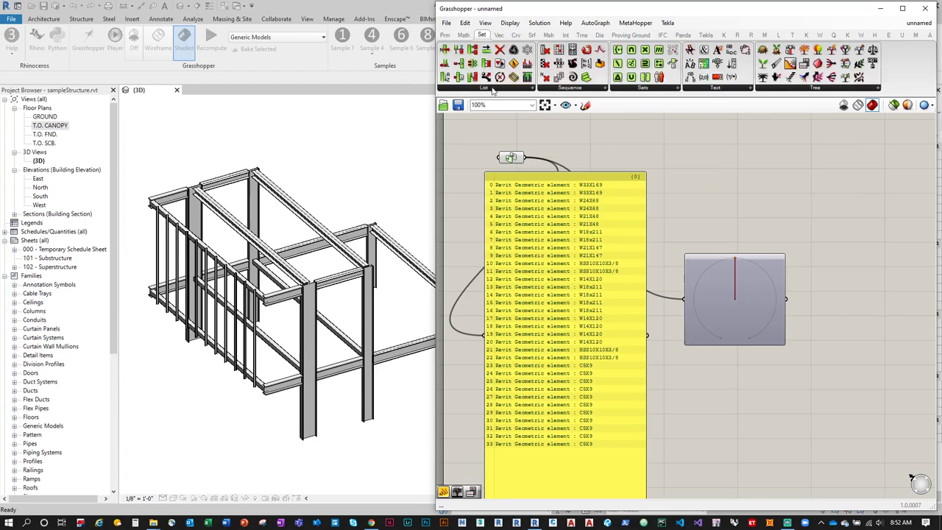
click(491, 88)
drag(460, 110, 692, 182)
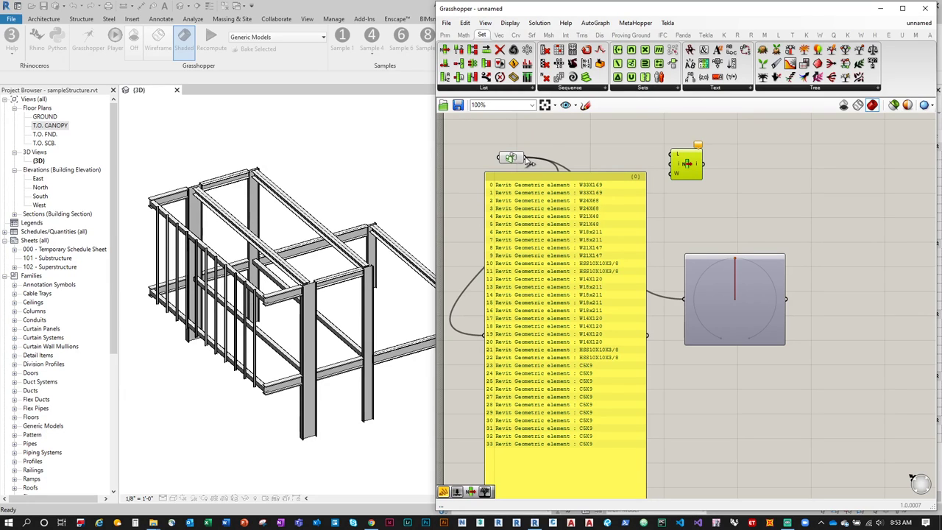
drag(528, 161, 692, 168)
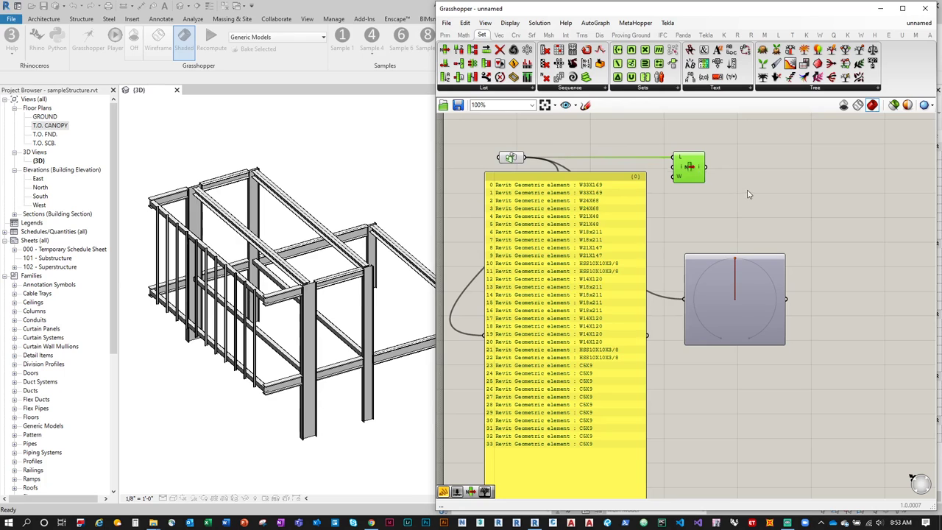
Step: Look through the Revit component category for components to use with the referenced elements
right_drag(748, 194, 670, 209)
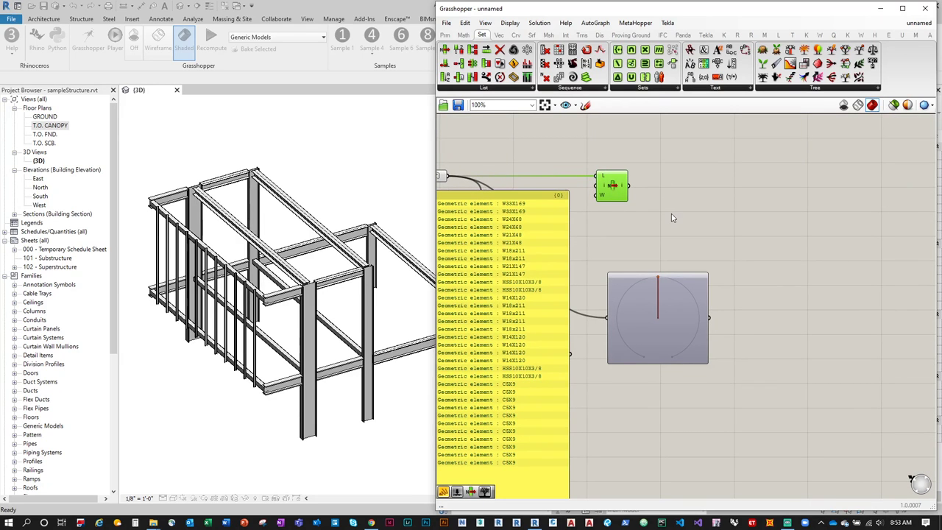
right_drag(667, 203, 698, 203)
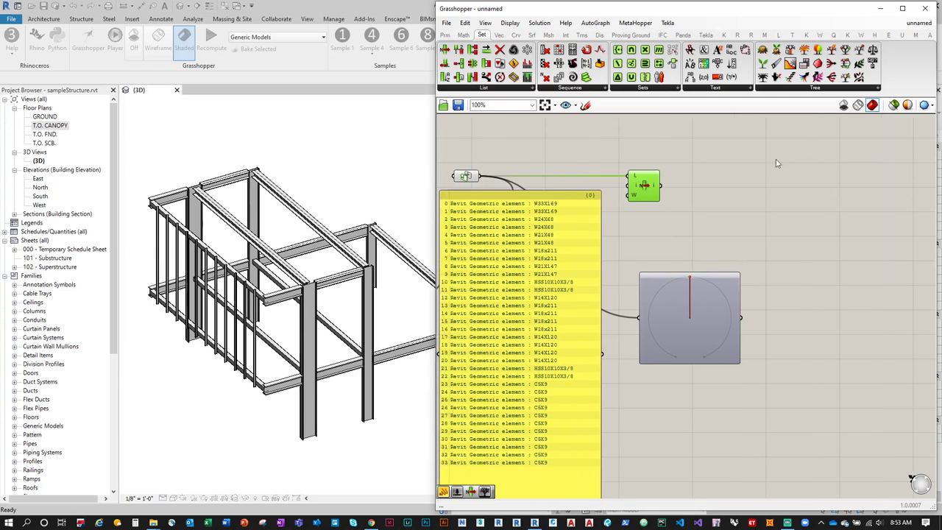
mouse_move(738, 38)
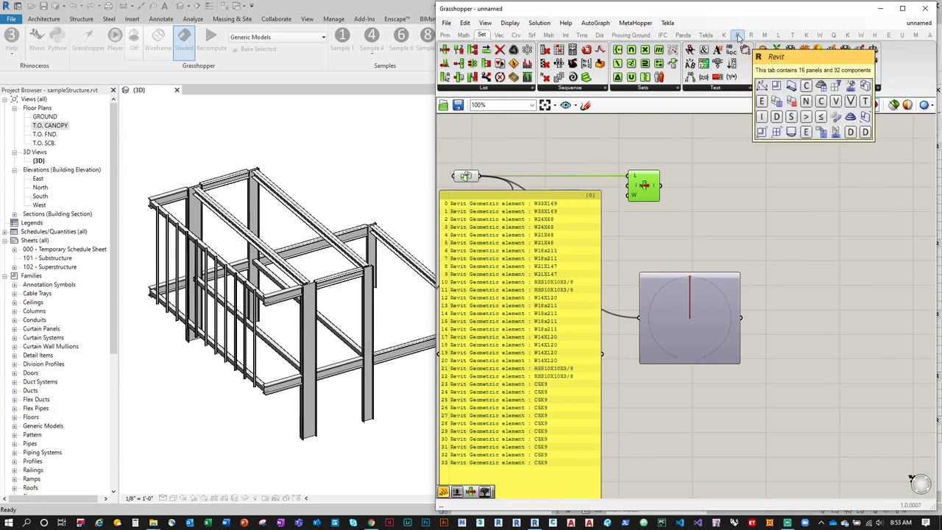
Step: Add a Revit Element.Decompose component beside the List Item component and wire the List Item output into its element input
click(738, 35)
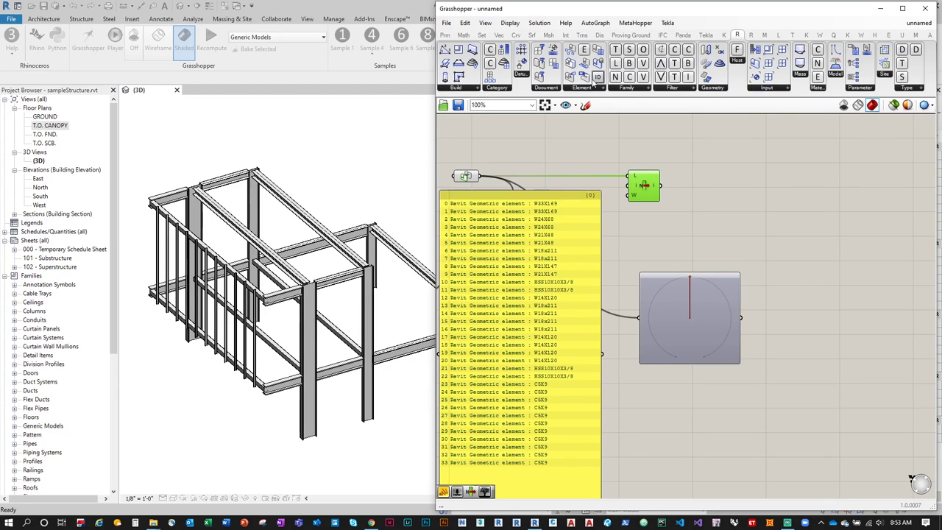
click(550, 89)
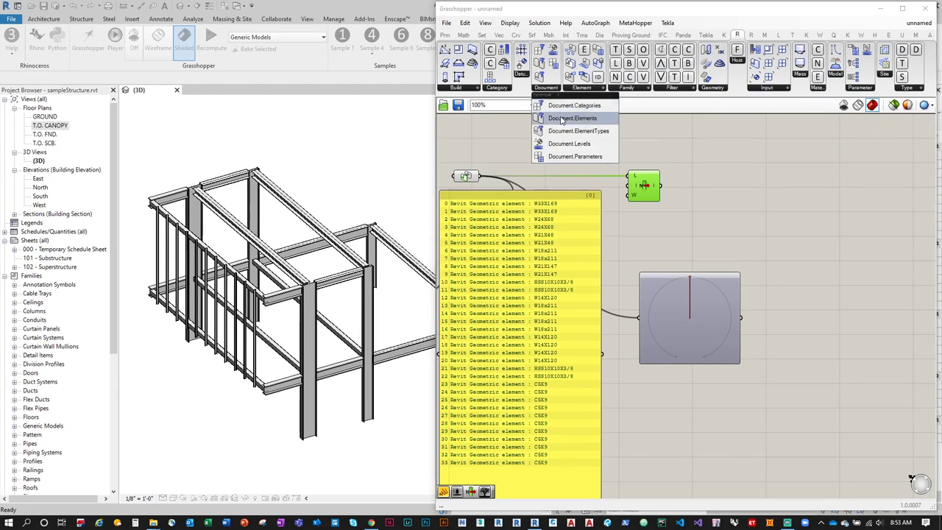
click(583, 88)
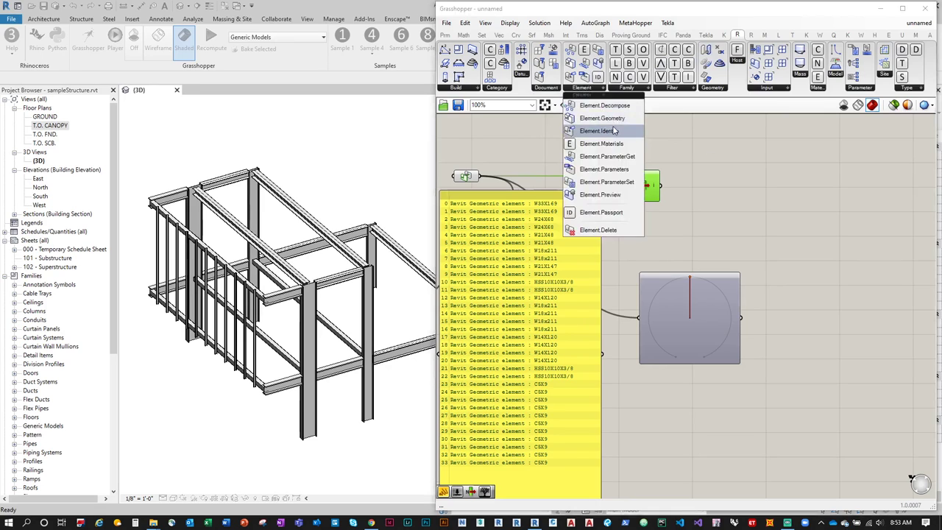
click(705, 181)
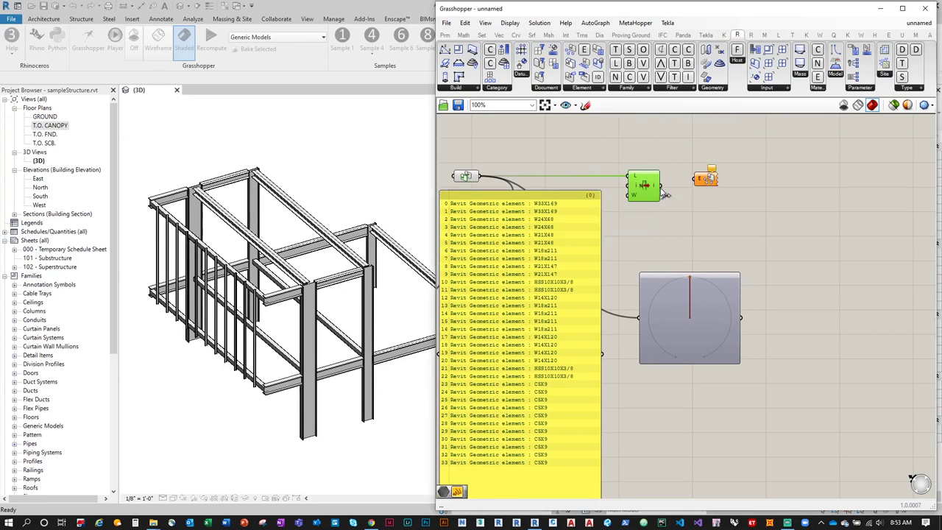
drag(661, 186, 710, 189)
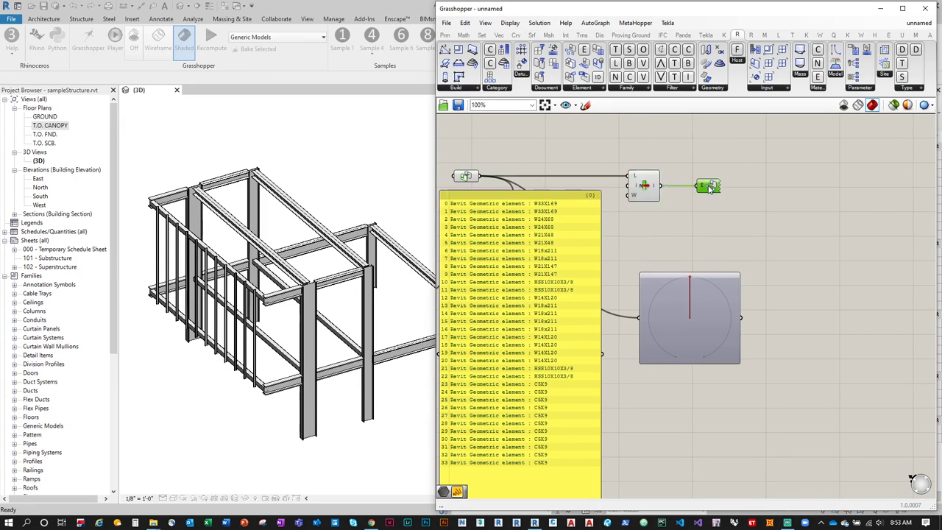
Step: Expose all parameters of the selected Revit element as outputs on the Decompose component
right_click(709, 188)
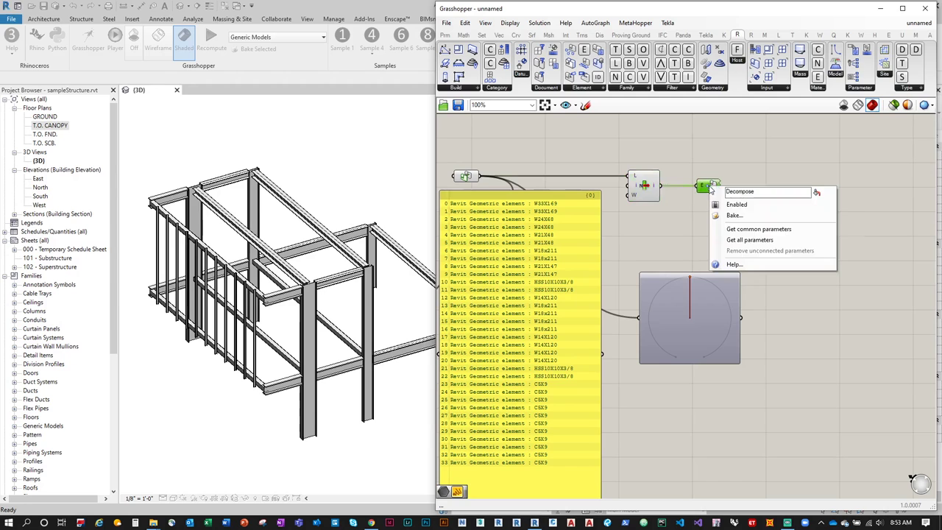
click(738, 241)
scroll(677, 343, down, 2)
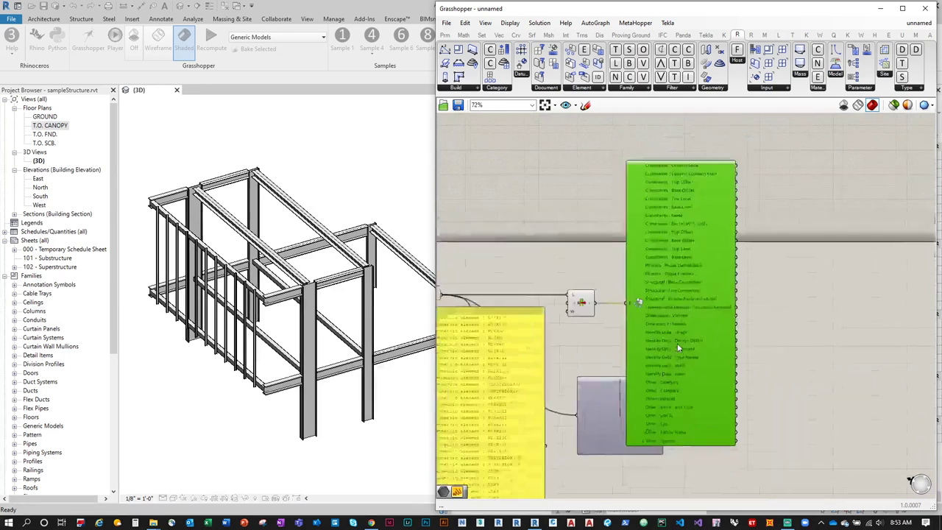
scroll(675, 347, up, 2)
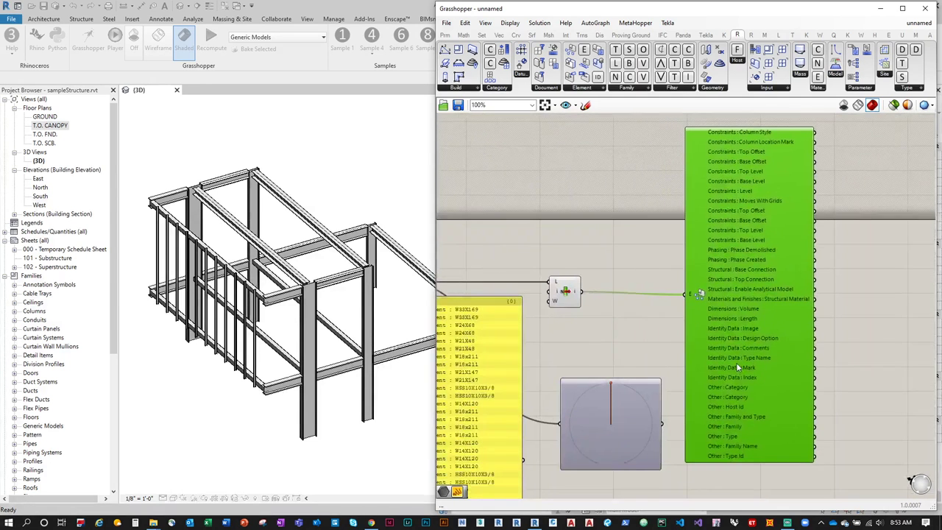
drag(736, 362, 734, 359)
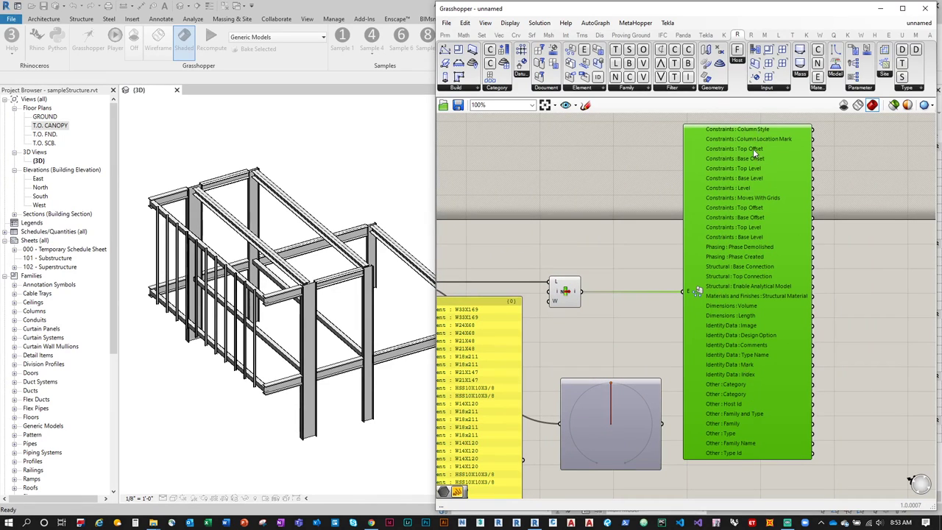
mouse_move(753, 146)
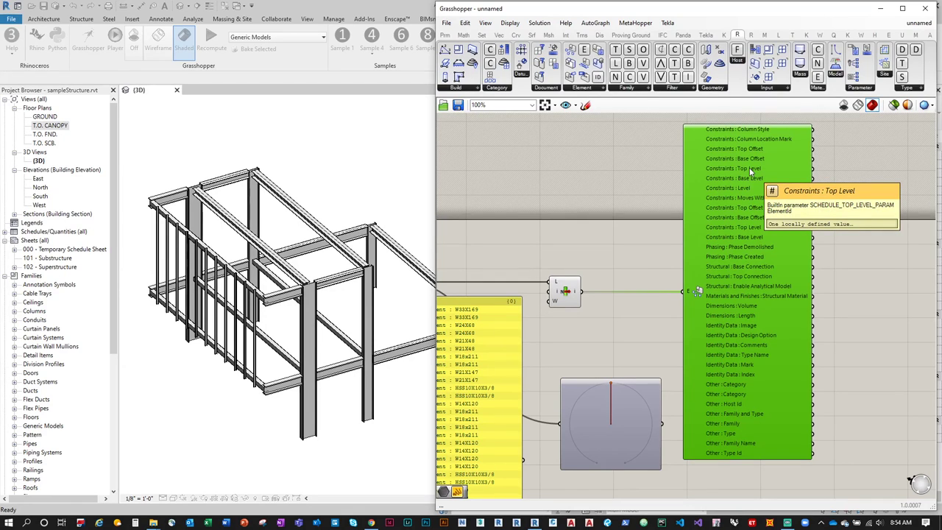
Step: Add a widened panel beside the Decompose component, feed it Constraints : Top Level, and replace that connection with Constraints : Base Level
click(445, 35)
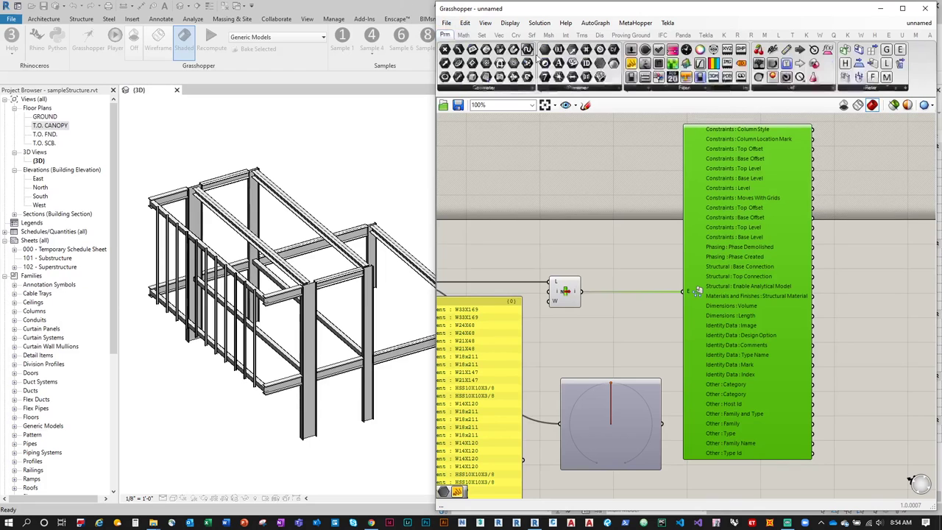
drag(631, 63, 873, 204)
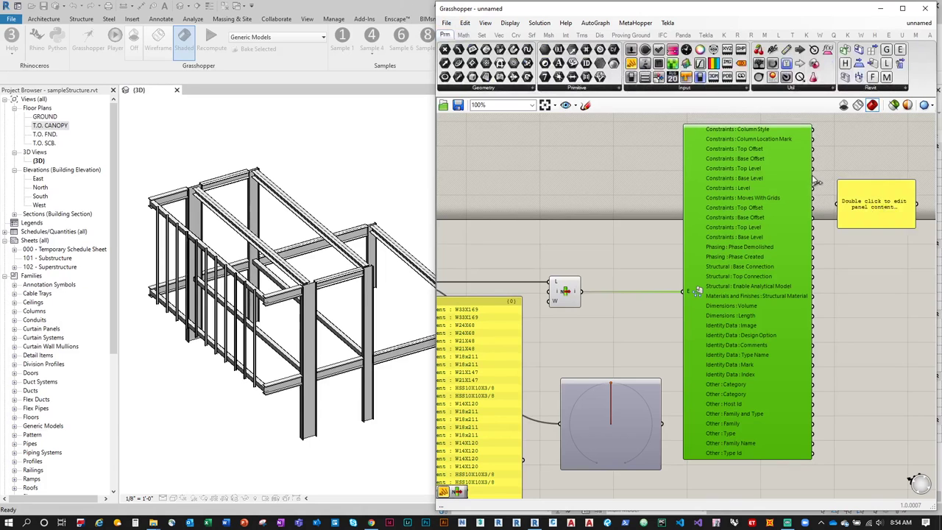
drag(812, 169, 840, 204)
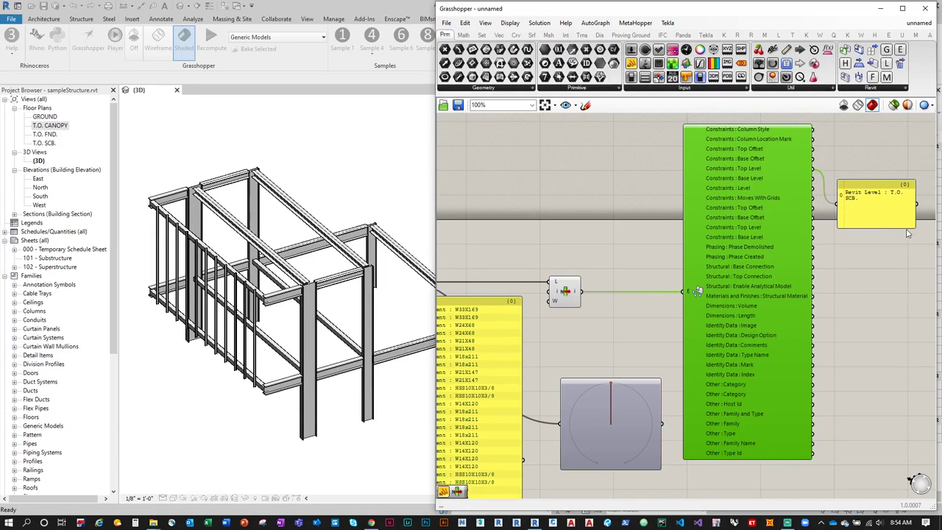
drag(912, 228, 936, 237)
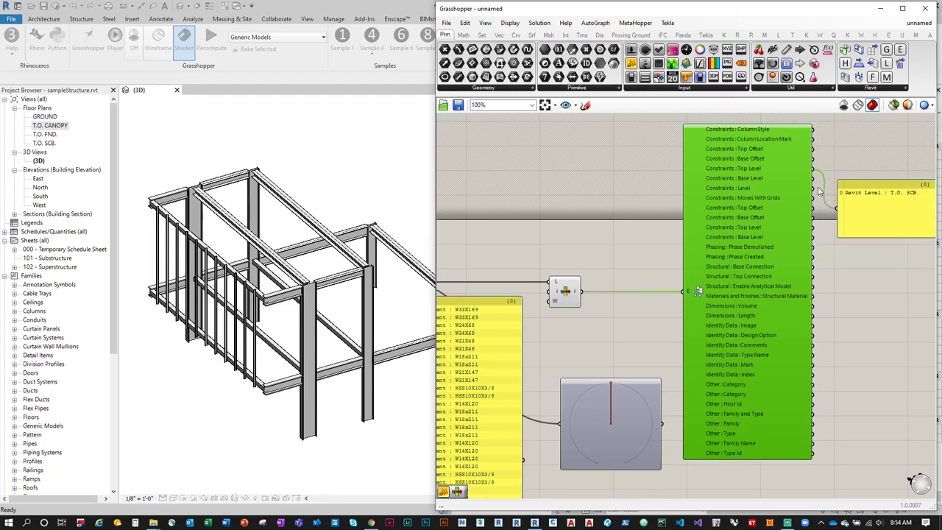
drag(813, 178, 838, 209)
right_drag(496, 252, 532, 245)
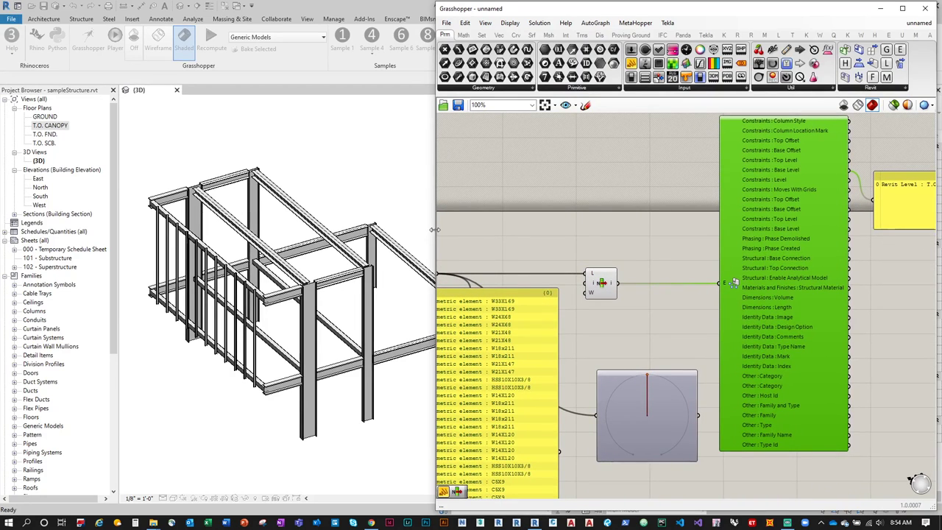
Step: Narrow the Grasshopper window to make room and open the Rhino window from Revit beside it
drag(436, 233, 536, 228)
click(284, 155)
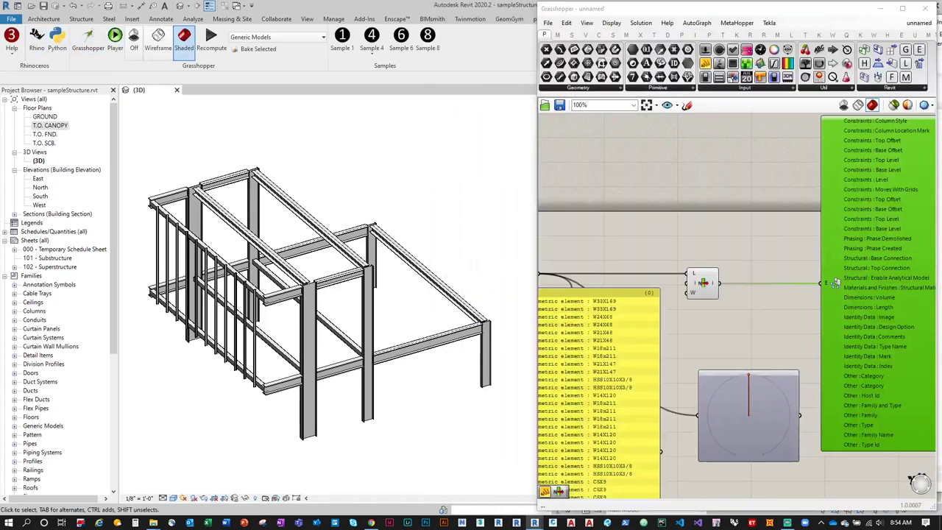
click(36, 41)
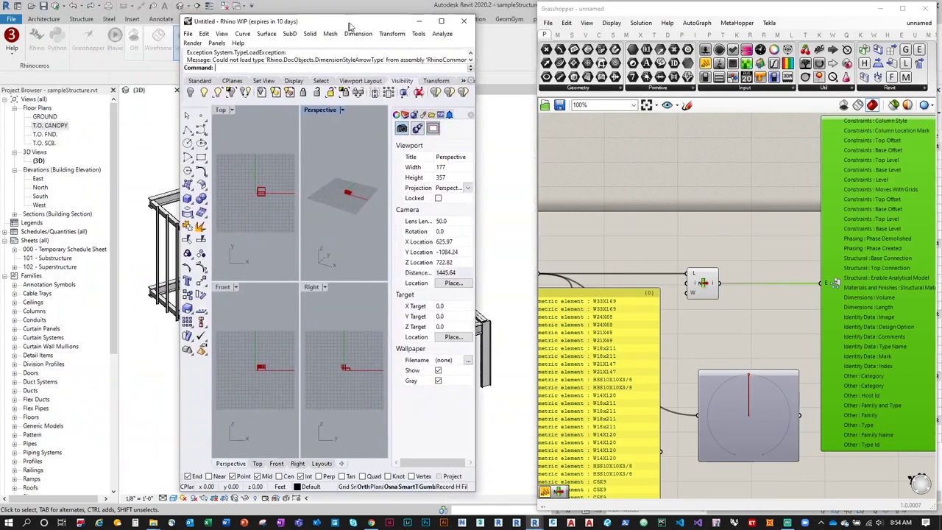
drag(350, 26, 355, 24)
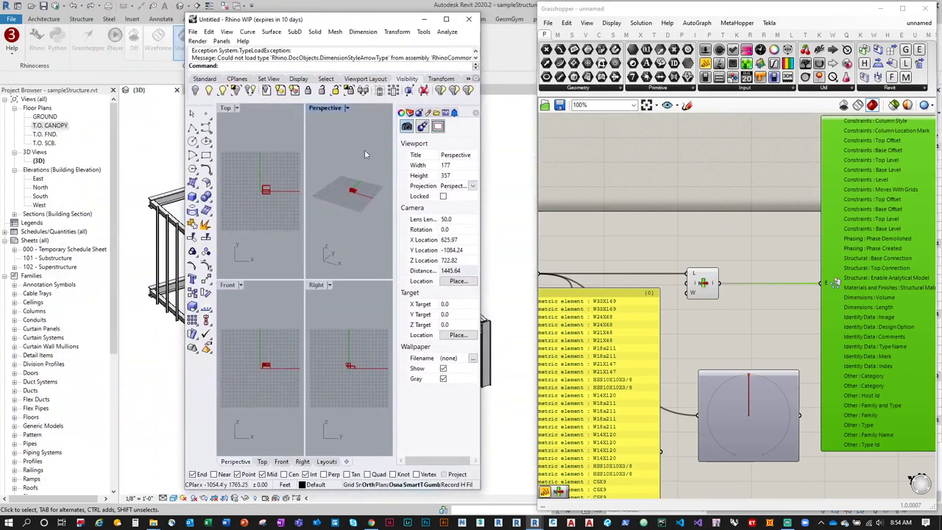
Step: Lock Rhino's Perspective viewport, widen the Rhino window and maximize that viewport
click(443, 196)
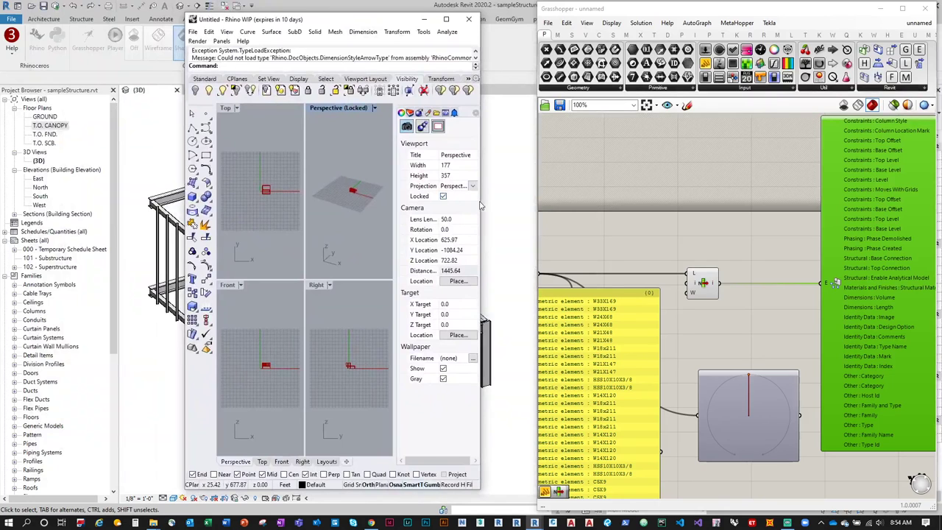
drag(481, 206, 537, 206)
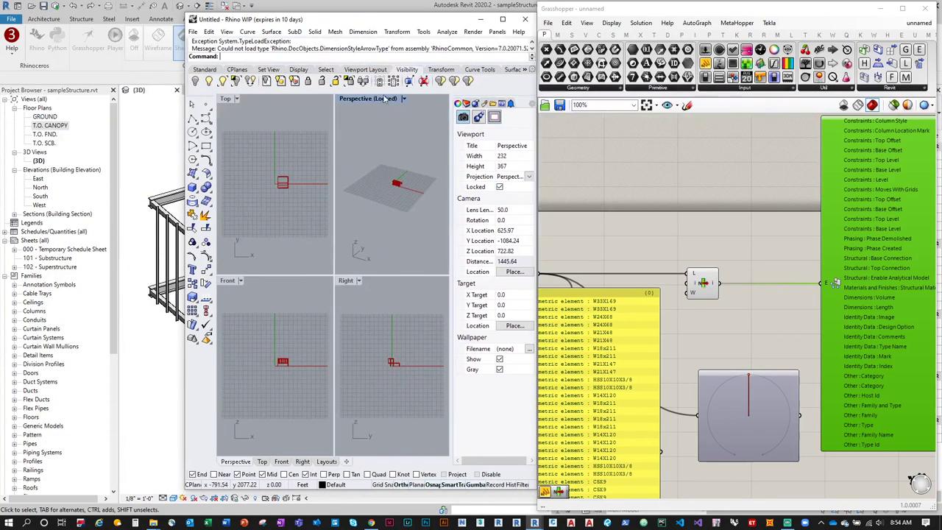
double_click(374, 96)
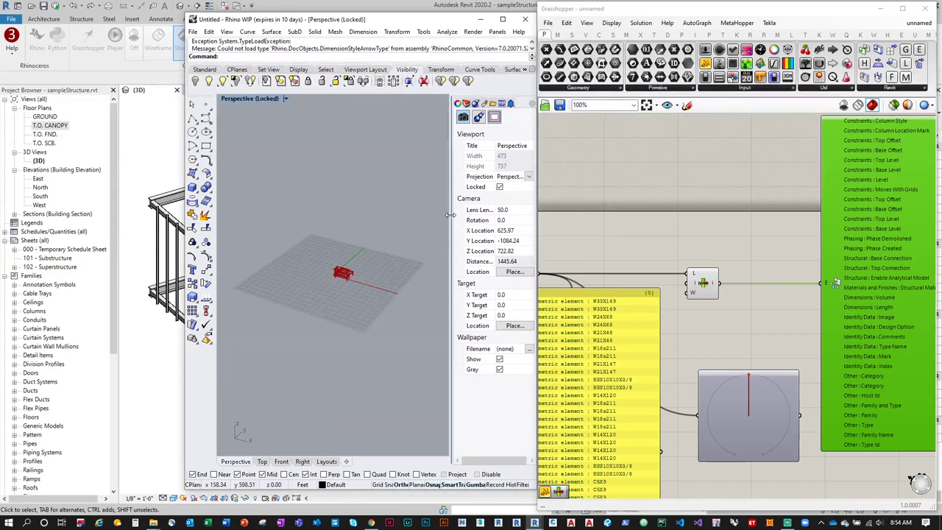
scroll(640, 198, down, 3)
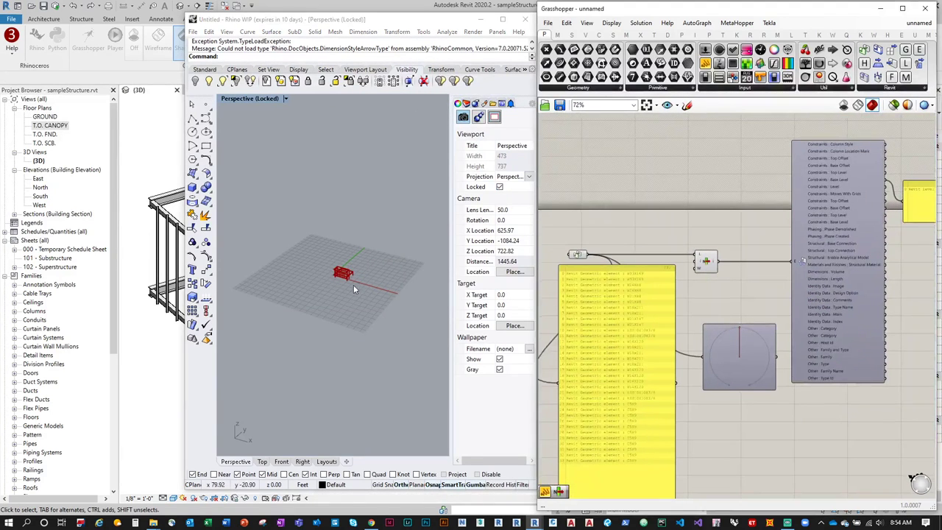
click(356, 275)
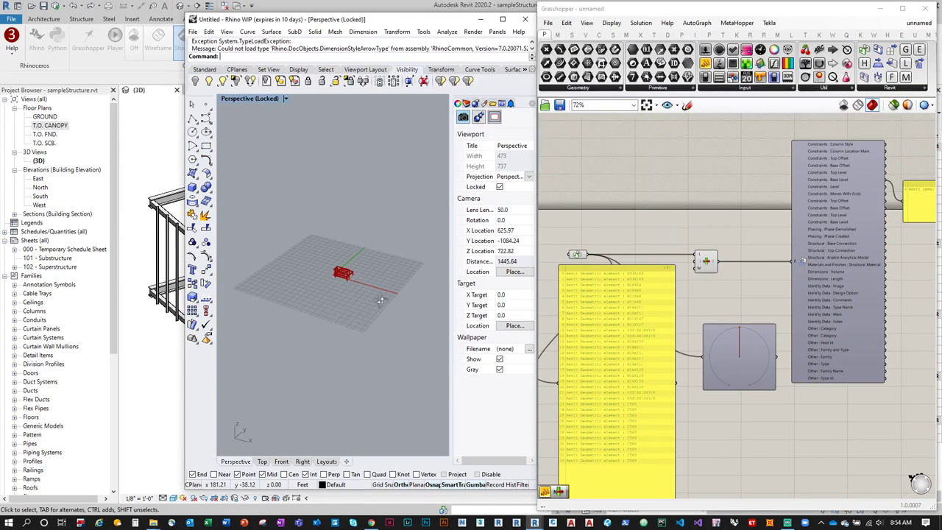
Step: Show the structure in plan in Rhino's maximized Top viewport, comparing it with the Perspective viewport
click(262, 461)
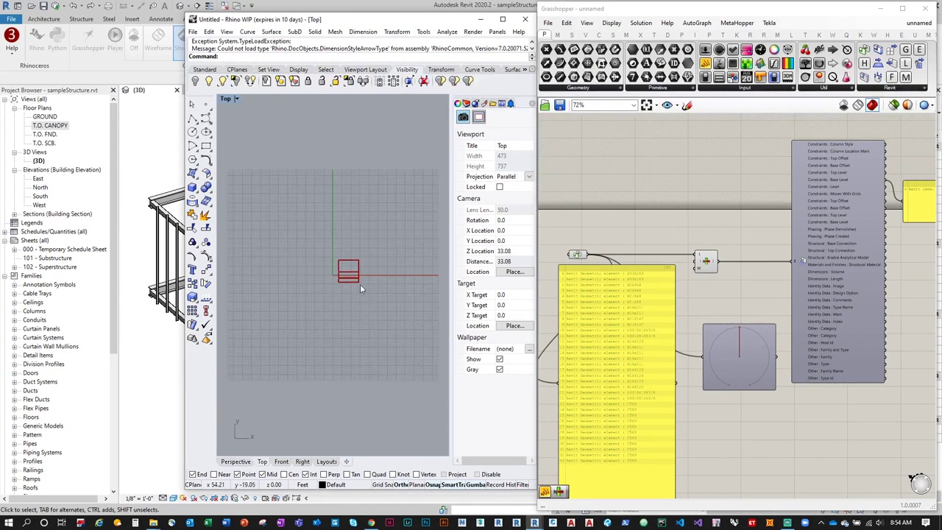
scroll(360, 284, up, 5)
click(236, 461)
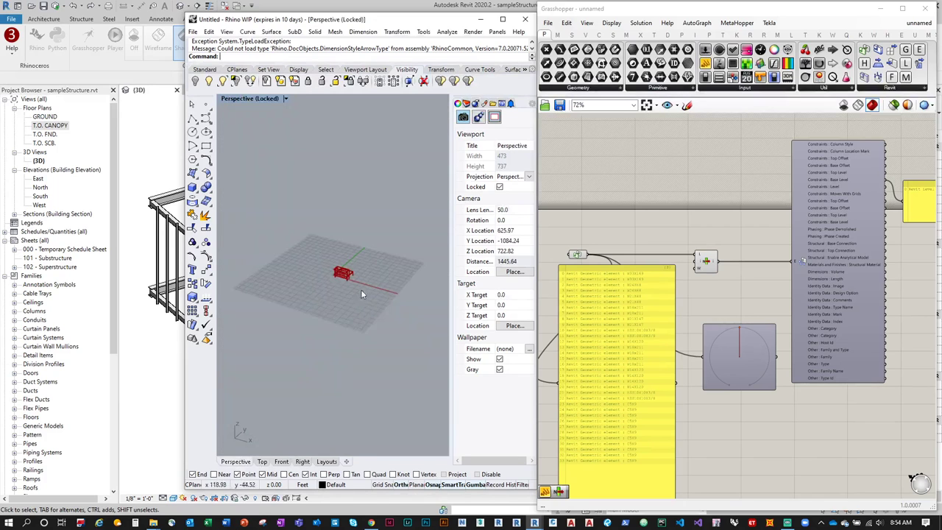
middle_click(355, 288)
click(262, 462)
scroll(309, 293, up, 5)
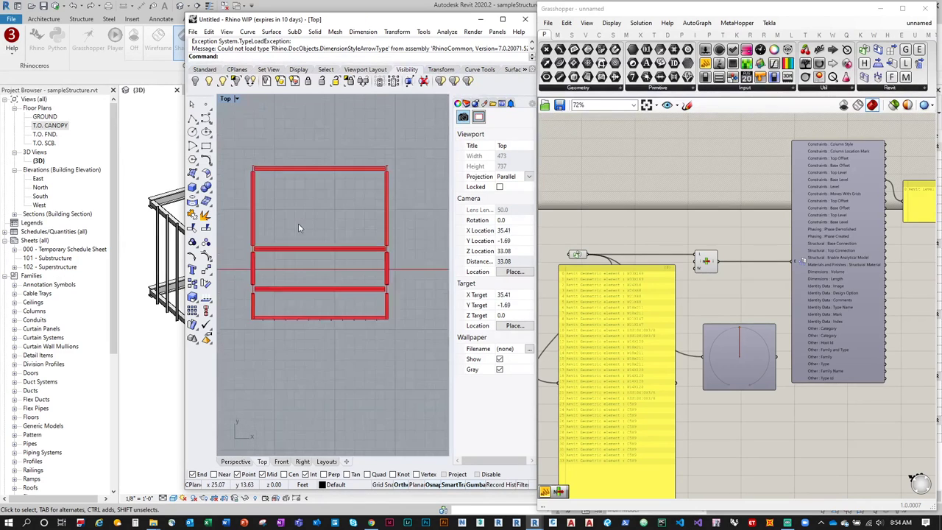
Step: Select the List Item component to locate its column in Rhino's Top view, and examine the Decompose component's parameter outputs
click(707, 260)
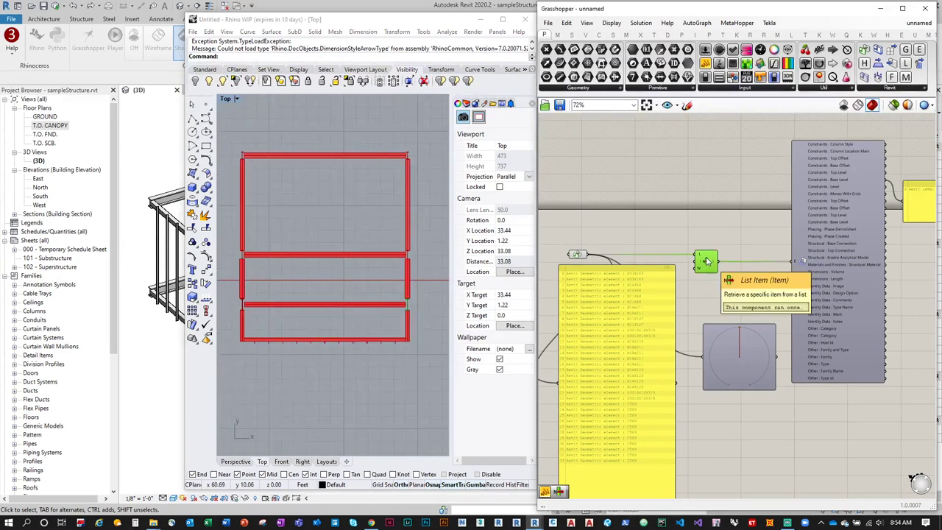
scroll(403, 303, up, 3)
scroll(403, 303, up, 4)
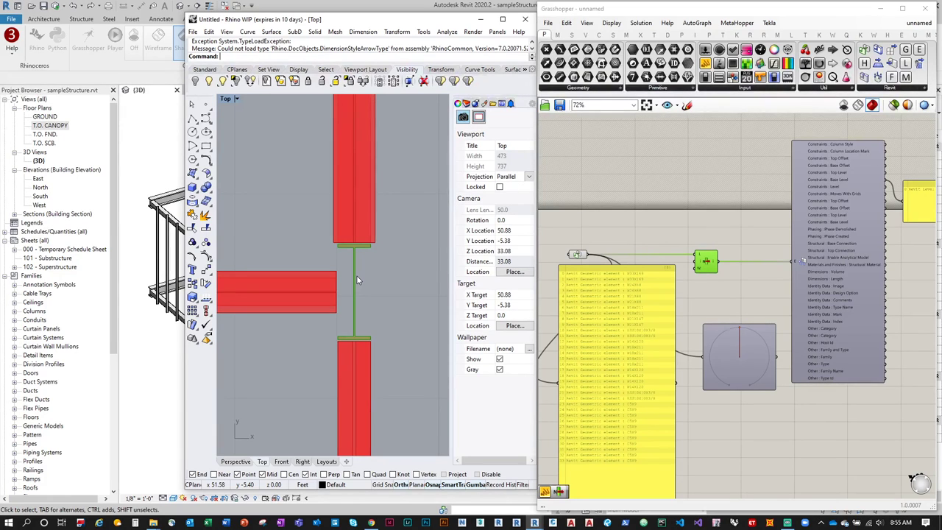
right_drag(855, 277, 727, 297)
scroll(727, 297, up, 2)
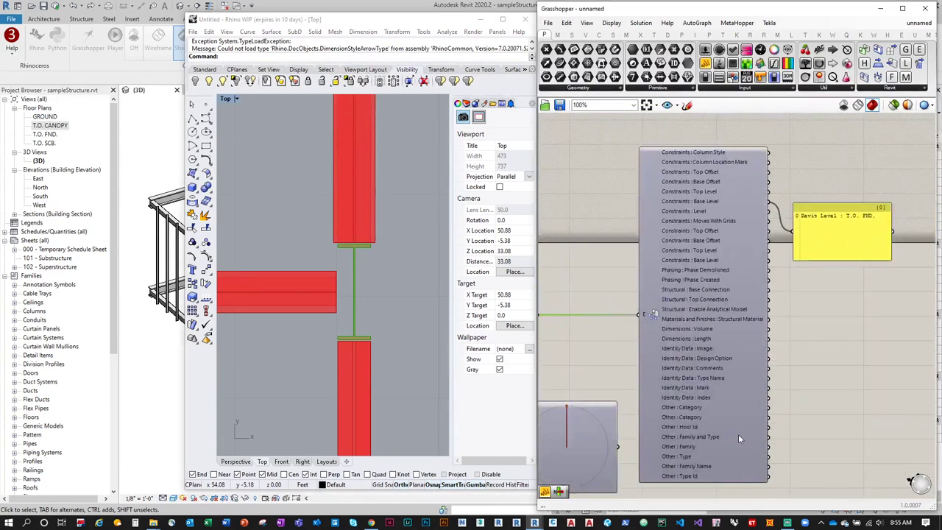
mouse_move(738, 439)
Step: Switch to Revit and delete the Index parameter from the project parameters
click(165, 124)
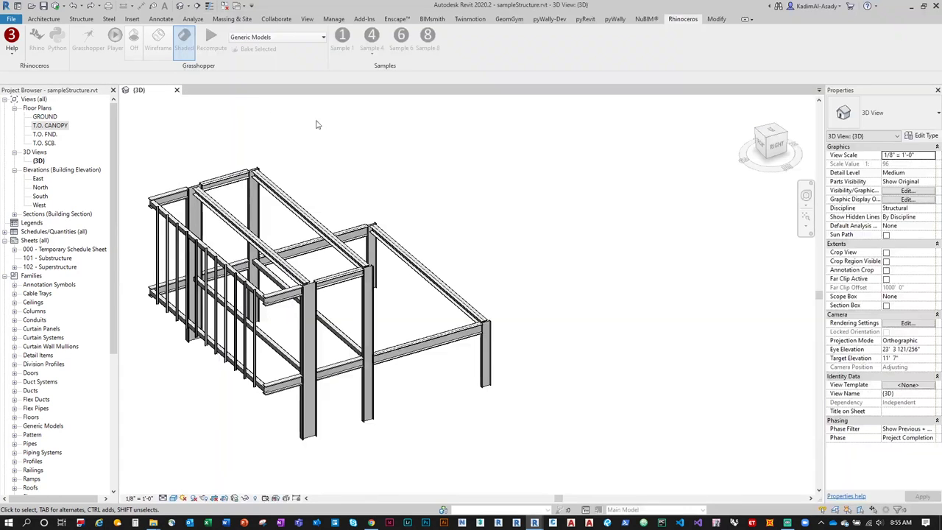
shift+middle_drag(345, 155, 350, 186)
scroll(291, 193, up, 2)
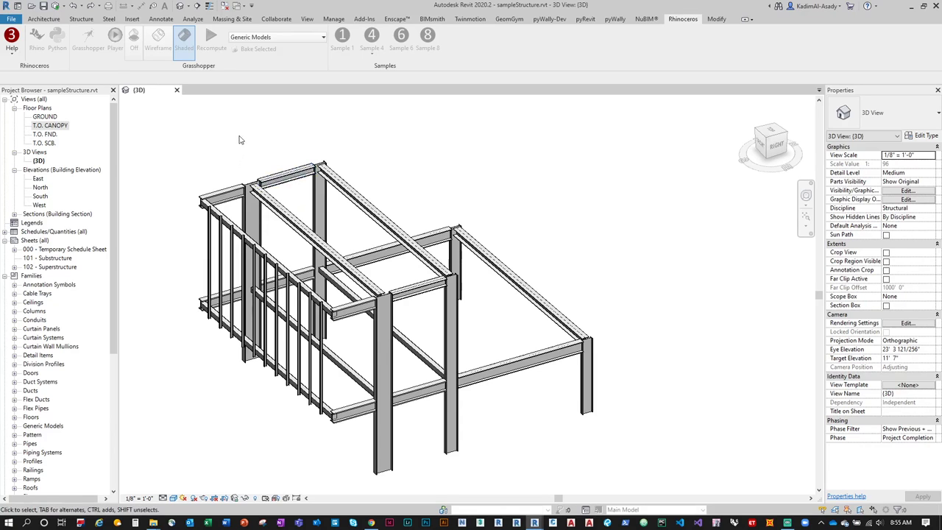
click(332, 20)
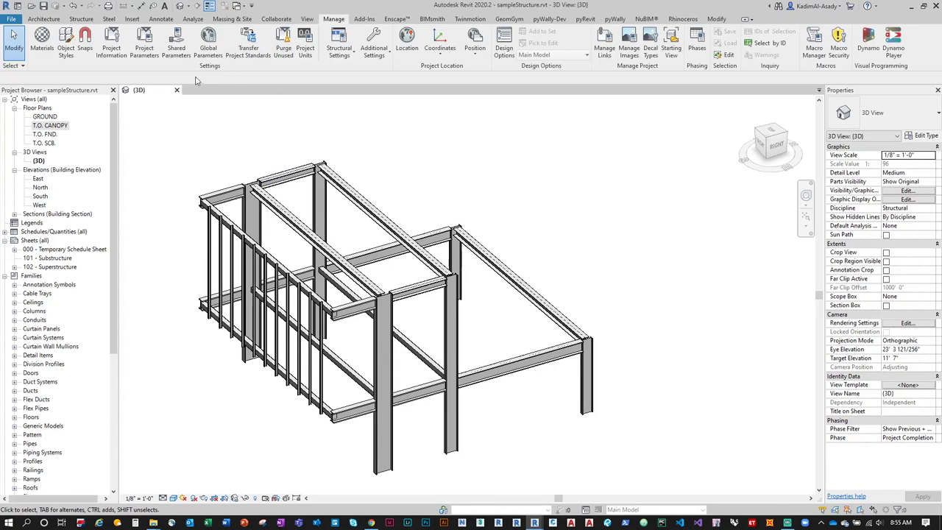
click(146, 46)
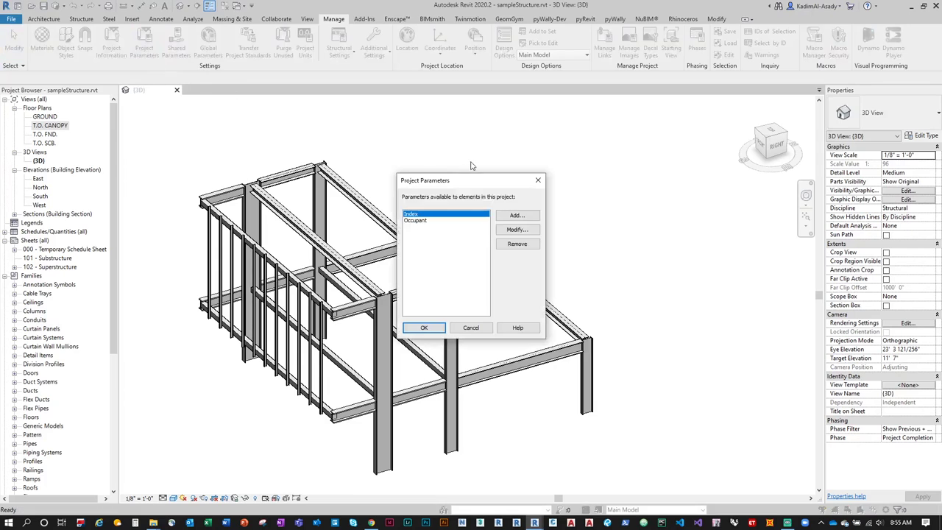
click(517, 245)
click(492, 274)
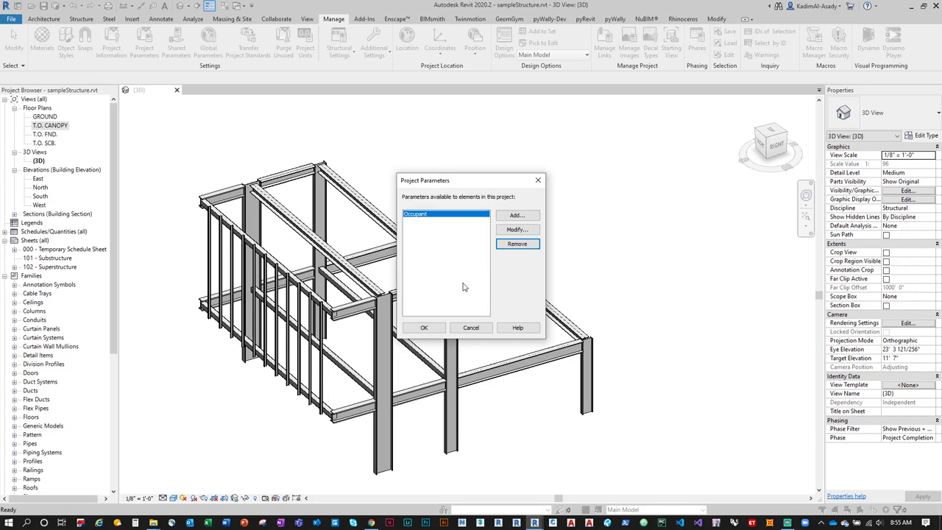
Step: Start a new project parameter as an instance parameter of type Text, grouped under Identity Data
click(519, 216)
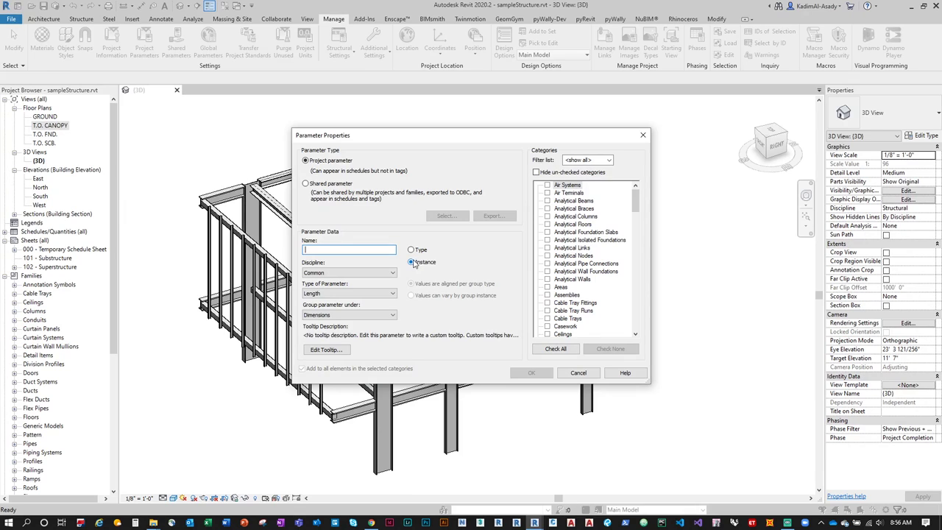
click(366, 295)
click(362, 303)
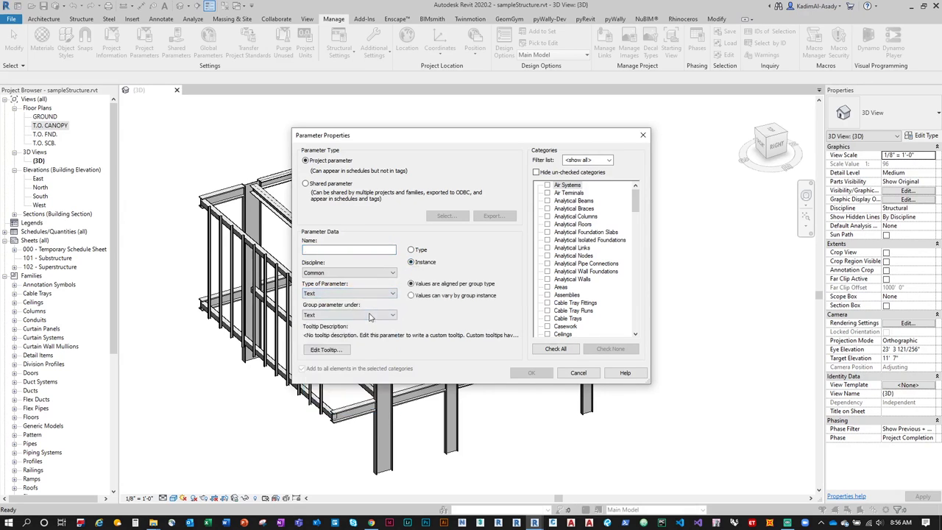
click(372, 316)
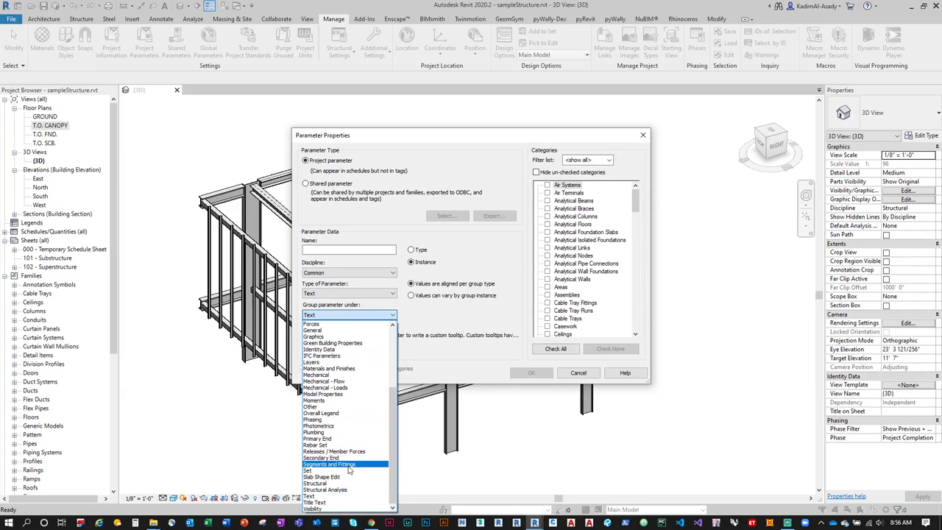
scroll(351, 456, up, 4)
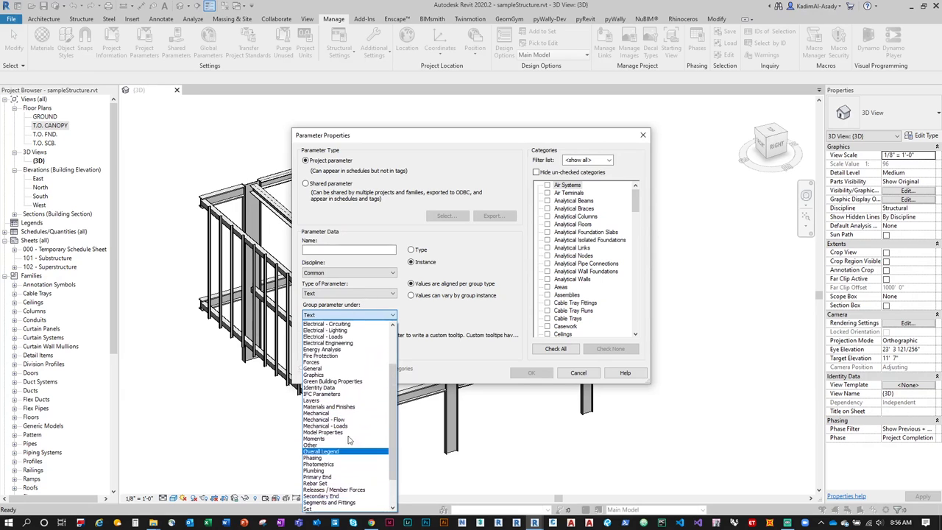
scroll(345, 397, up, 1)
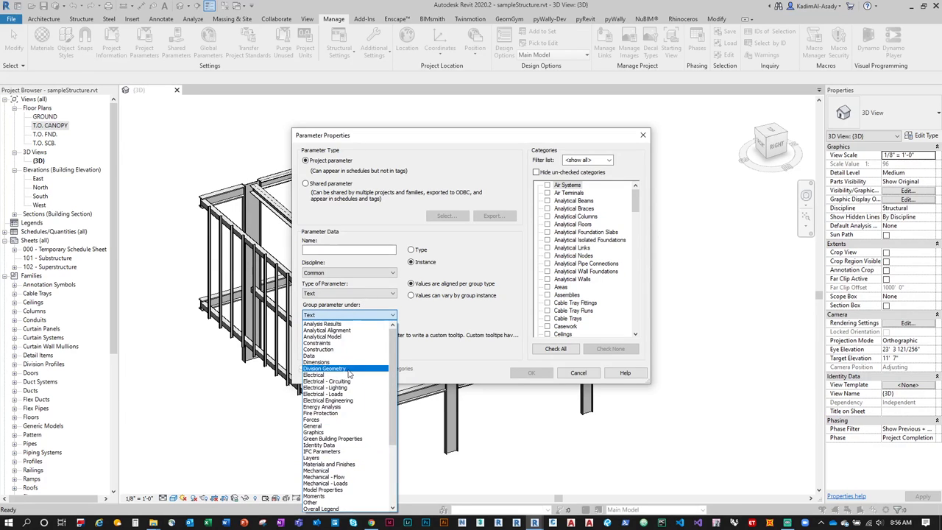
scroll(345, 388, down, 1)
click(324, 432)
click(345, 315)
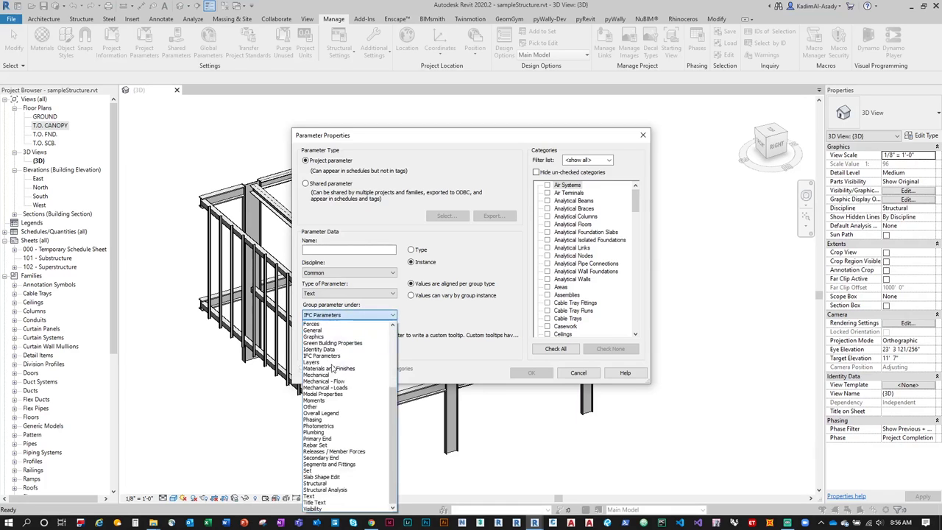
scroll(331, 368, up, 2)
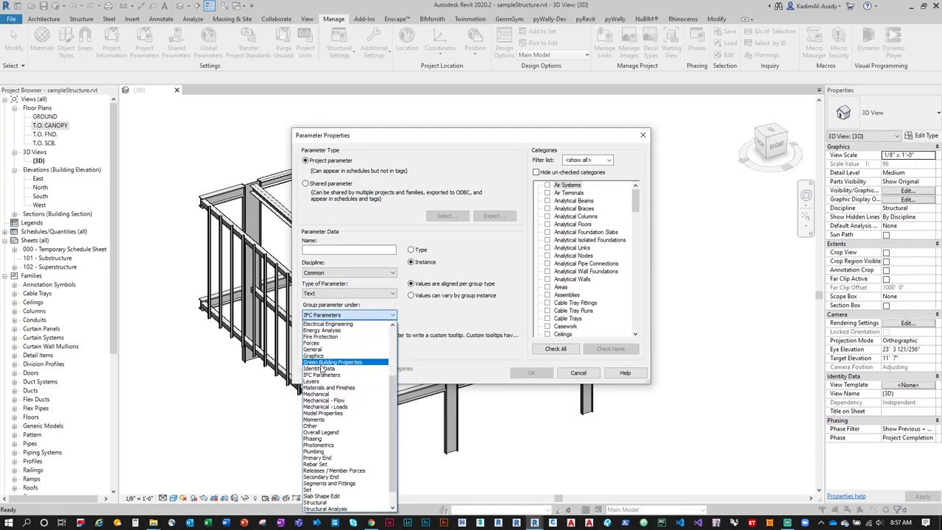
click(328, 362)
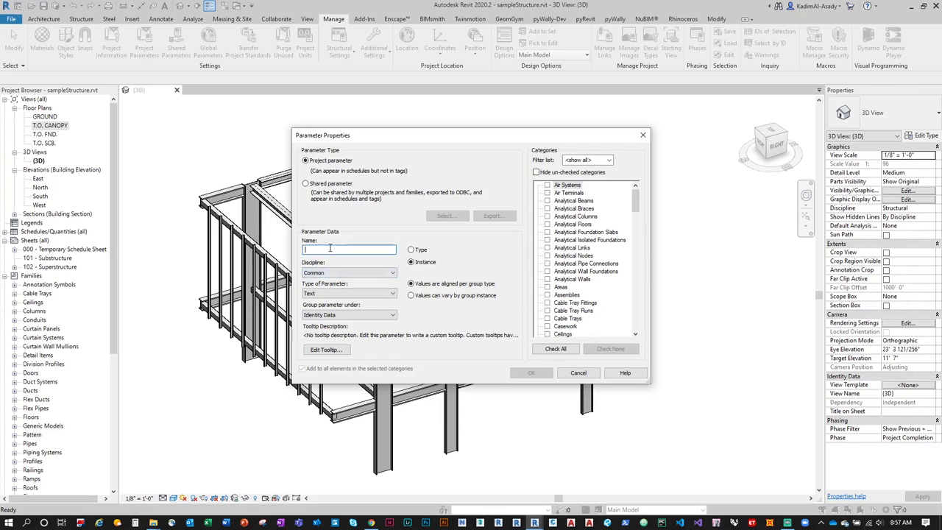
Step: Name the new project parameter Index
text(IN)
key(BackSpace)
key(BackSpace)
key(Caps_Lock)
text(In)
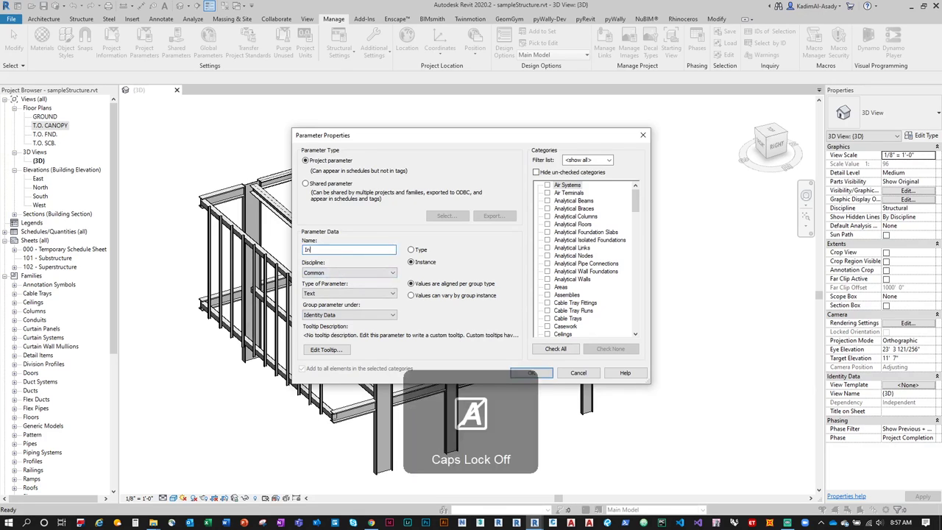
text(dex)
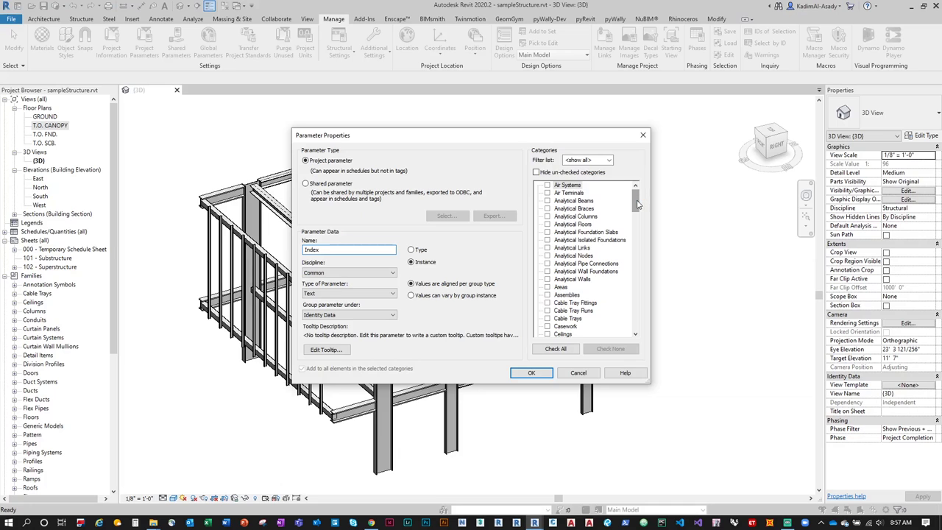
Step: Apply the Index parameter to the Structural Framing and Structural Columns categories and add it to the project
drag(637, 204, 625, 321)
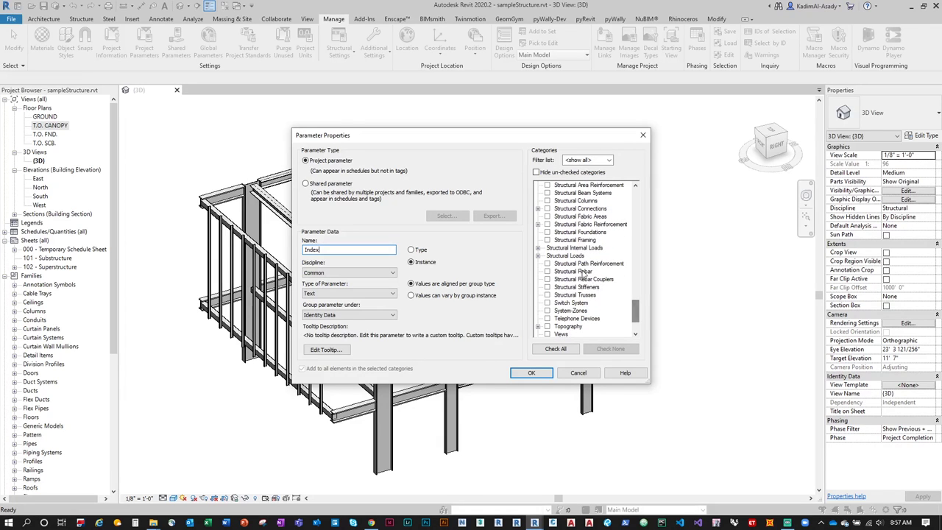
click(546, 240)
click(546, 200)
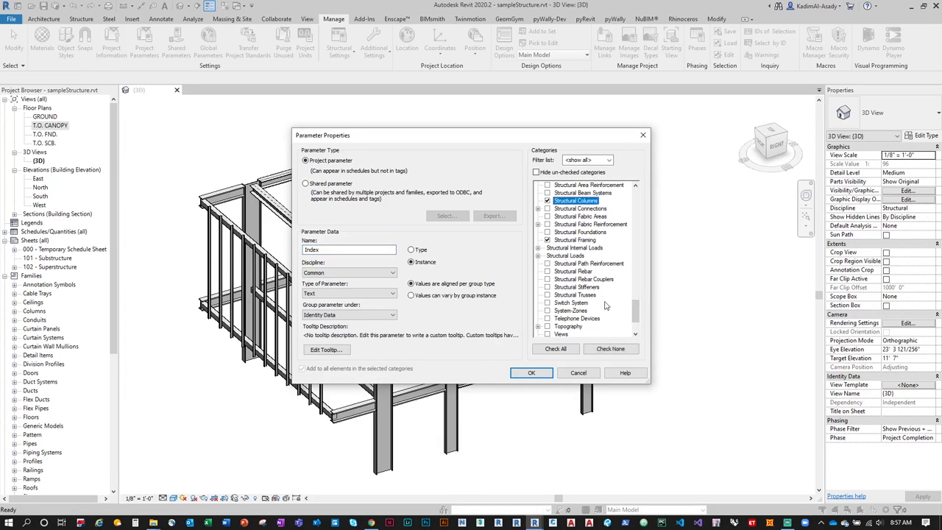
click(610, 350)
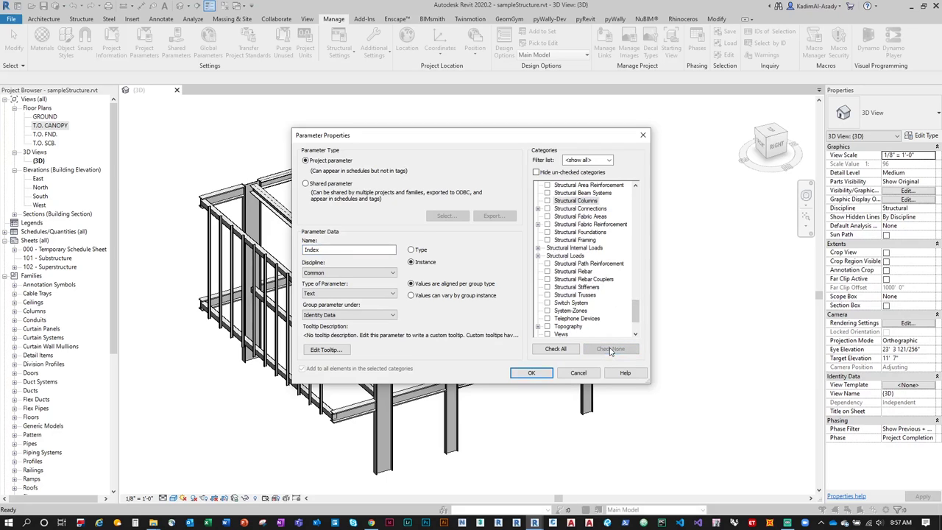
click(547, 240)
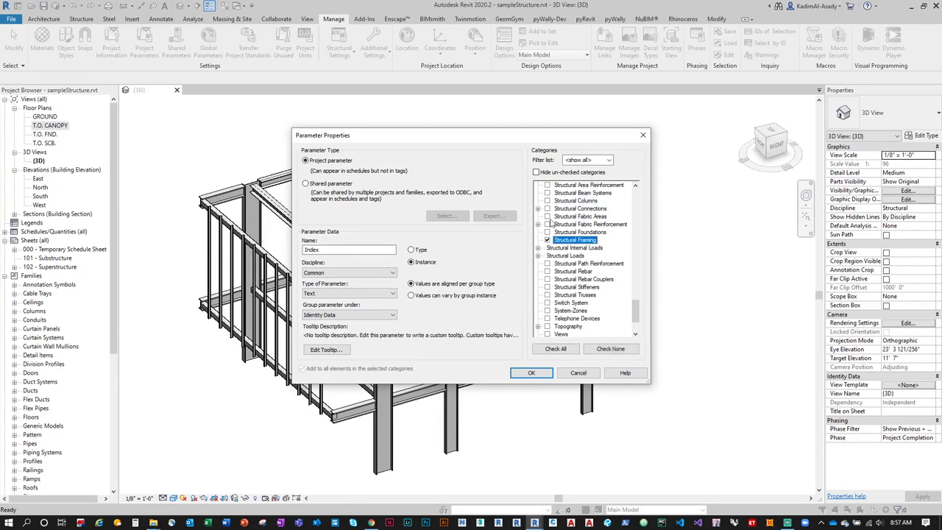
click(547, 200)
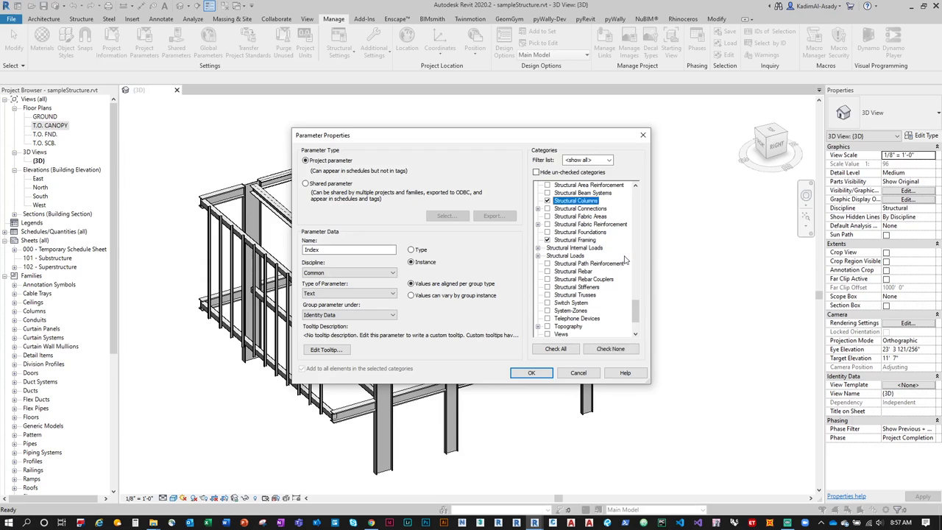
click(541, 372)
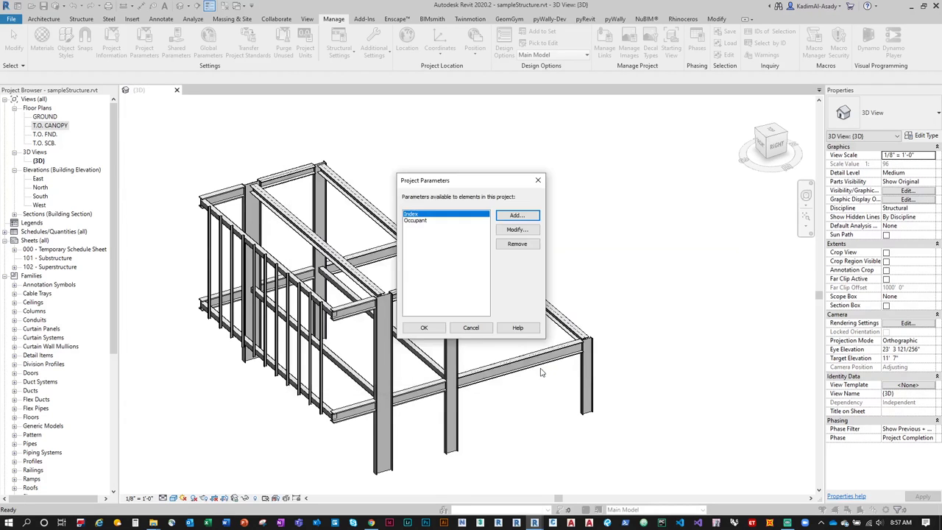
click(429, 327)
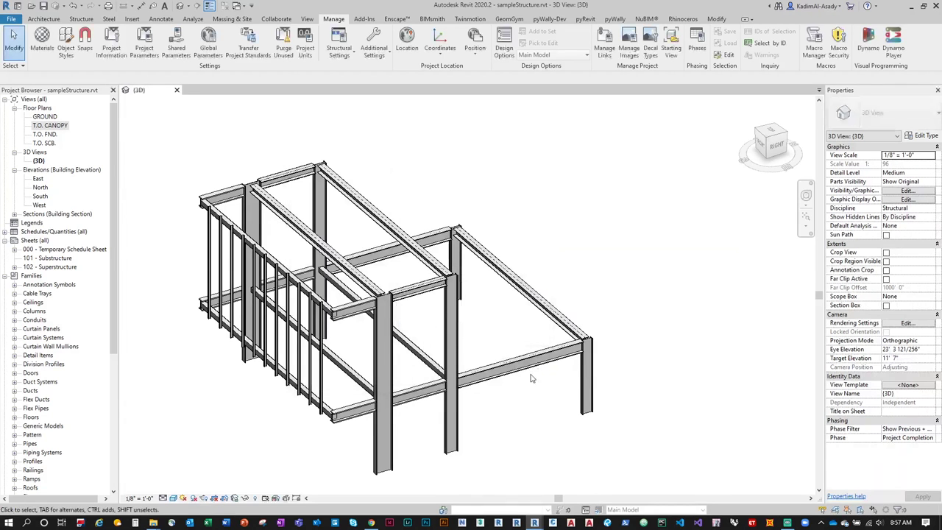
Step: Inspect the end column's identity data for the Index parameter
click(581, 387)
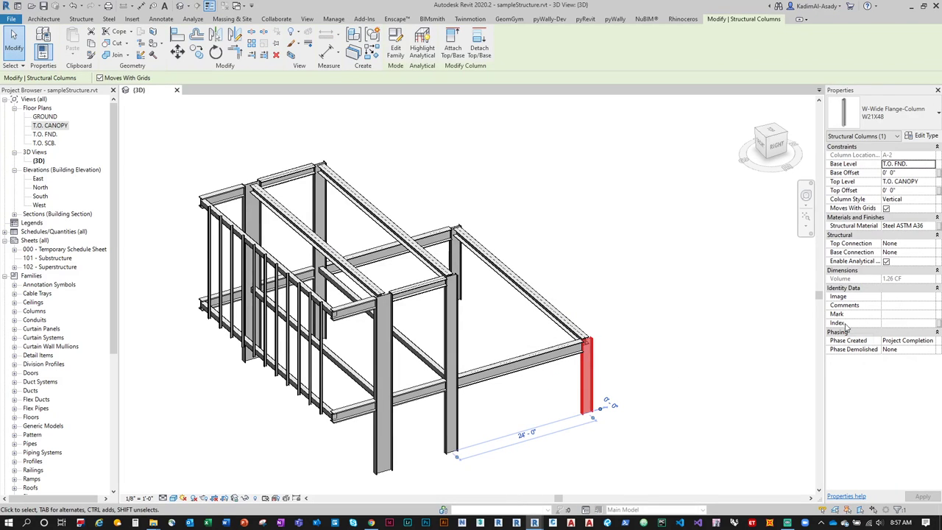
click(735, 325)
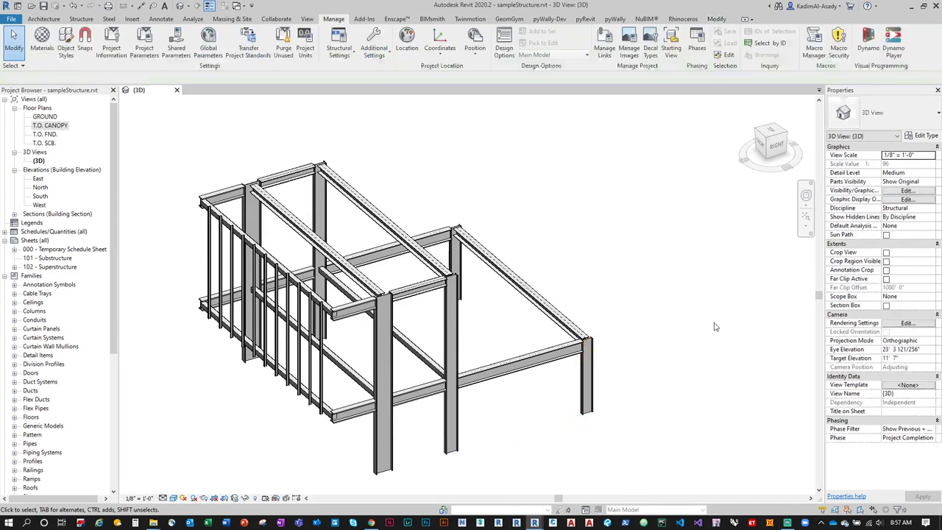
click(586, 371)
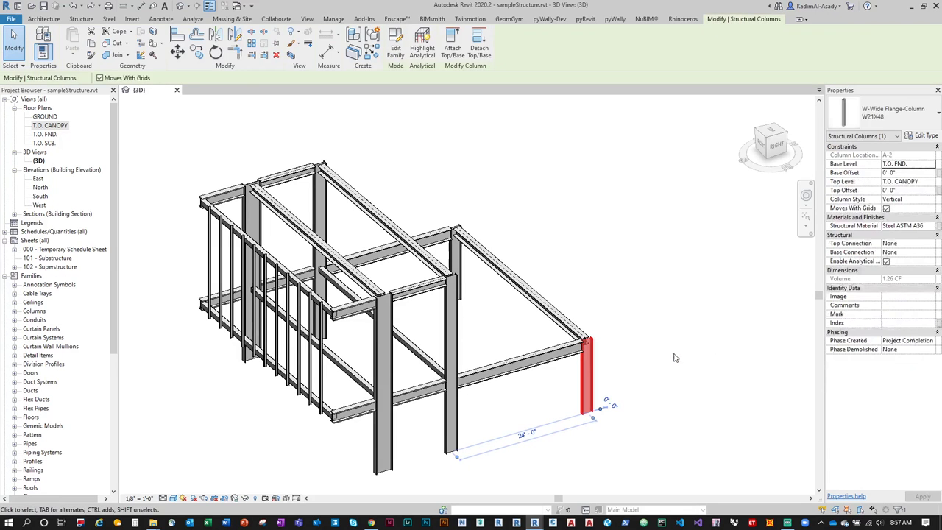
click(675, 359)
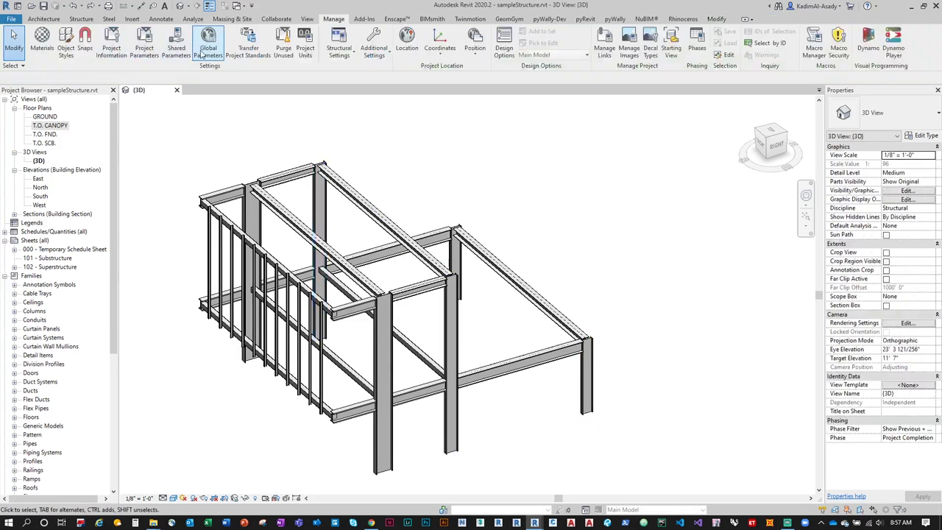
Step: Delete the Index project parameter and check the end column's identity data again
click(144, 46)
click(513, 245)
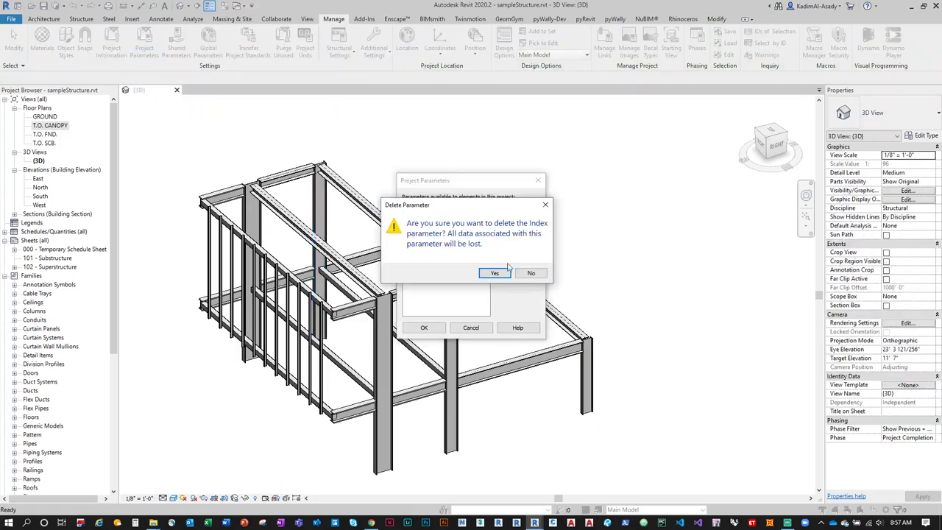
click(492, 270)
click(424, 327)
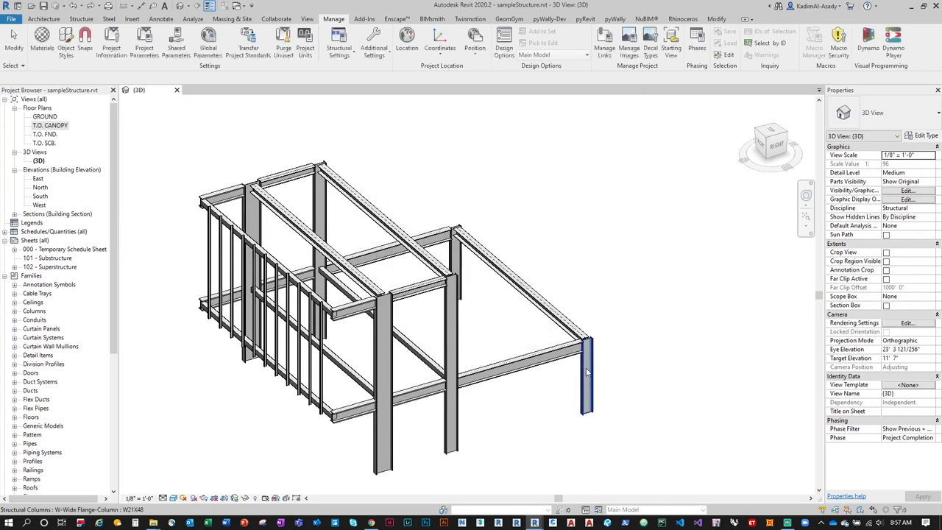
click(586, 375)
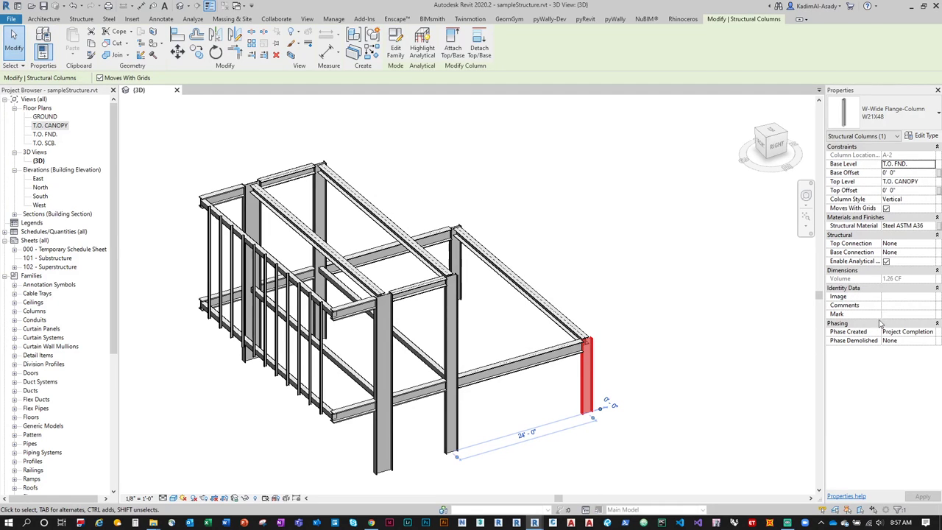
click(605, 261)
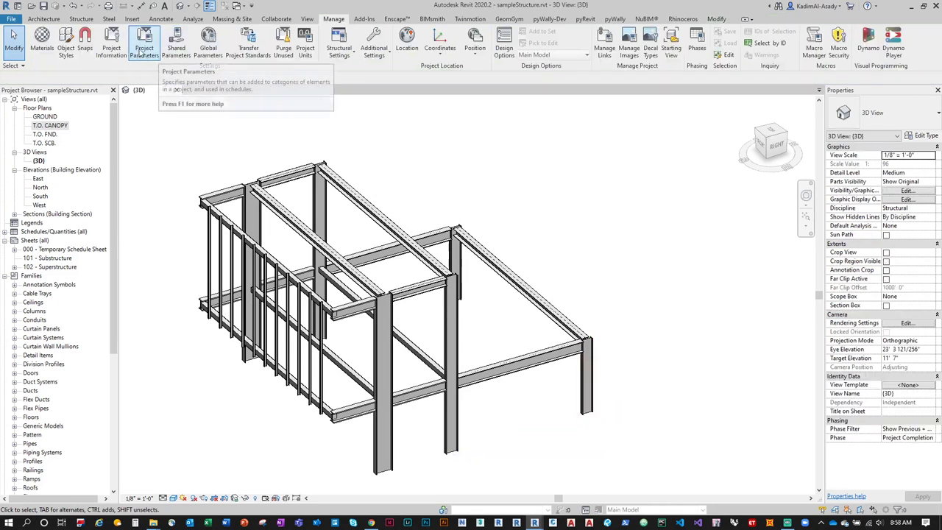
Step: Define a new instance project parameter named Index, of type Text and grouped under Identity Data
click(145, 43)
click(519, 217)
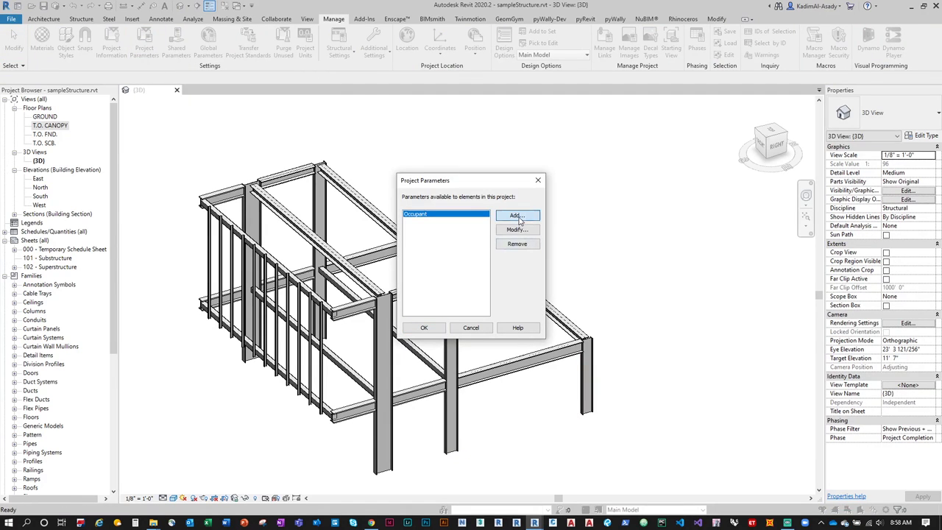
text(Index)
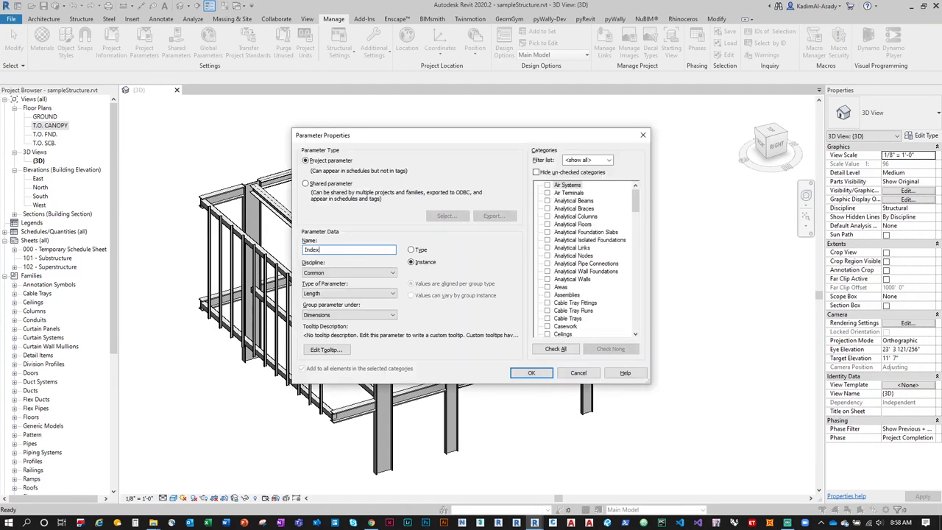
click(392, 293)
click(340, 301)
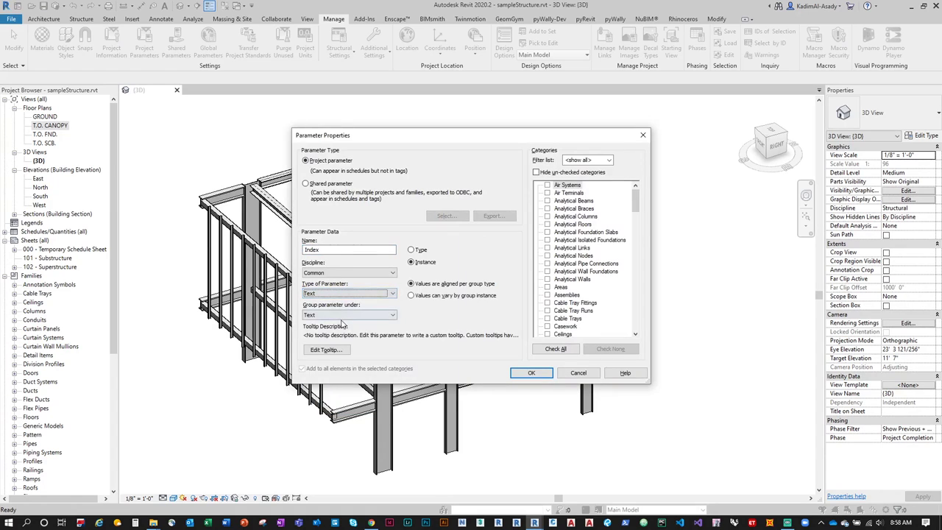
click(346, 315)
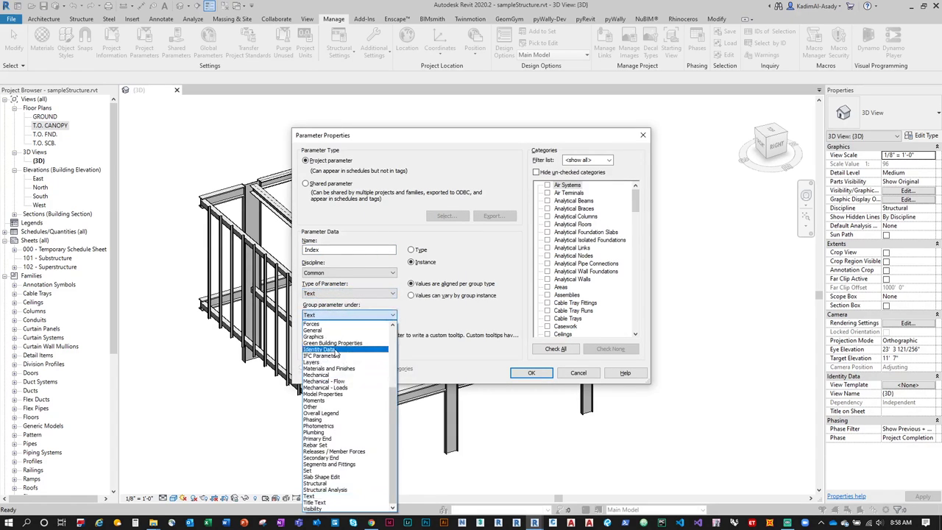
click(344, 352)
Step: Assign the Index parameter to Structural Framing and Structural Columns and accept the project parameters
drag(635, 209, 637, 319)
click(547, 232)
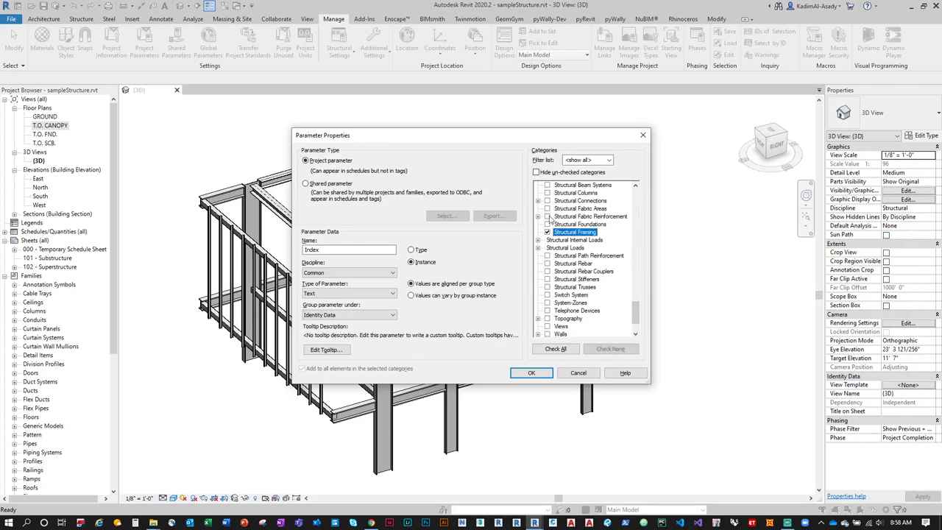
click(531, 373)
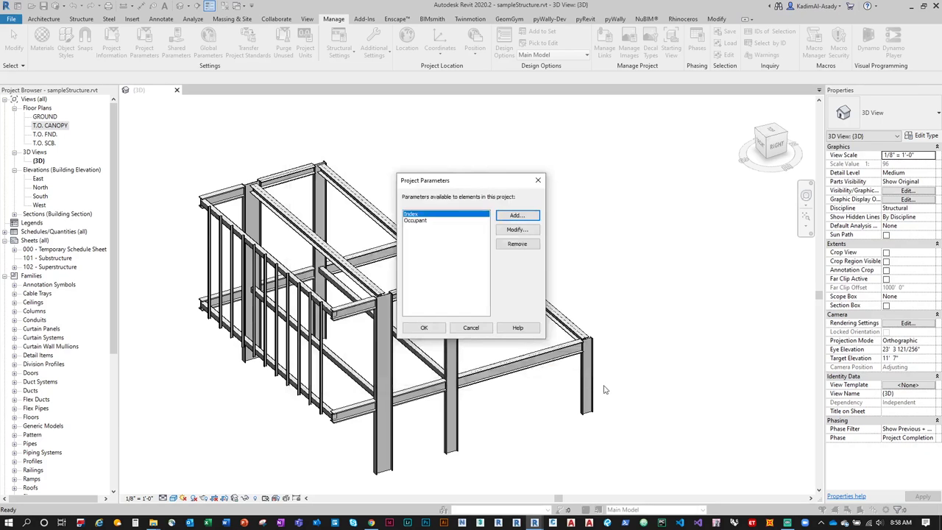
click(440, 329)
Step: Check the identity data of the end column and the adjoining W14X120 girder for the Index parameter
click(587, 375)
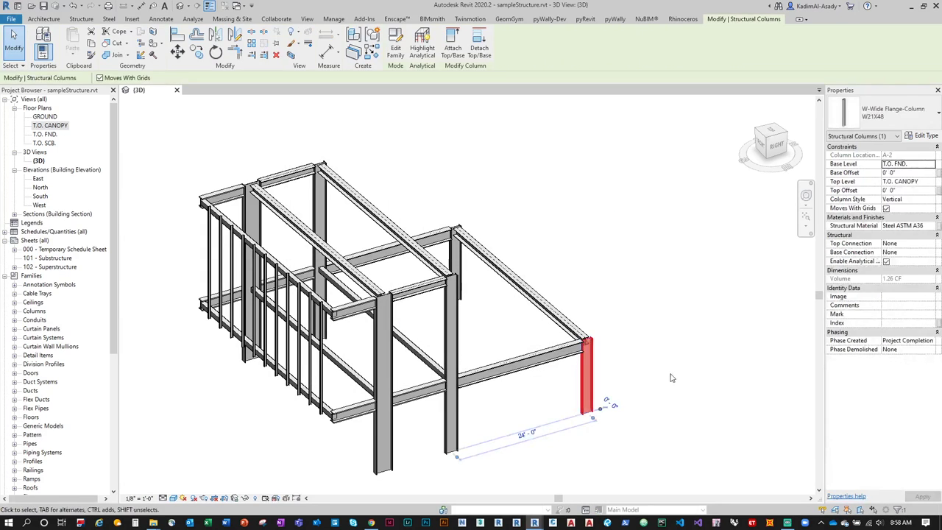
click(552, 316)
click(552, 317)
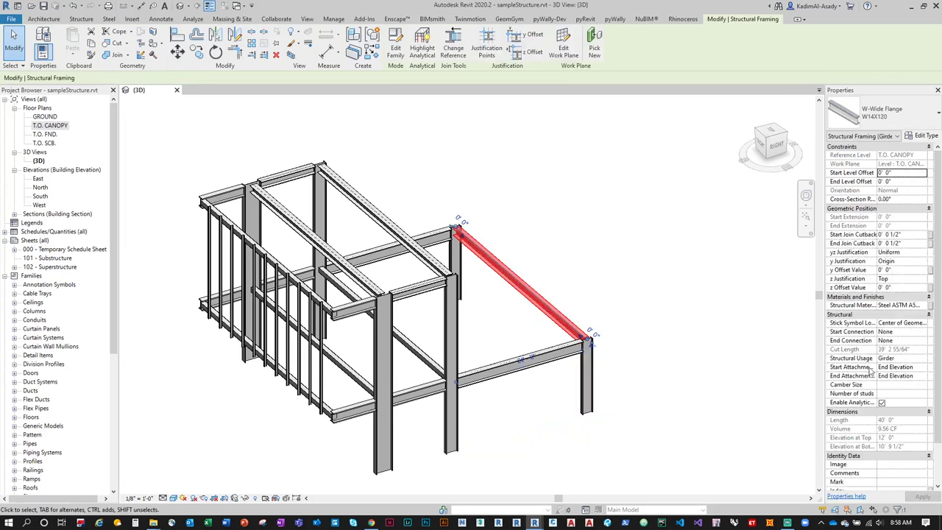
scroll(898, 398, down, 2)
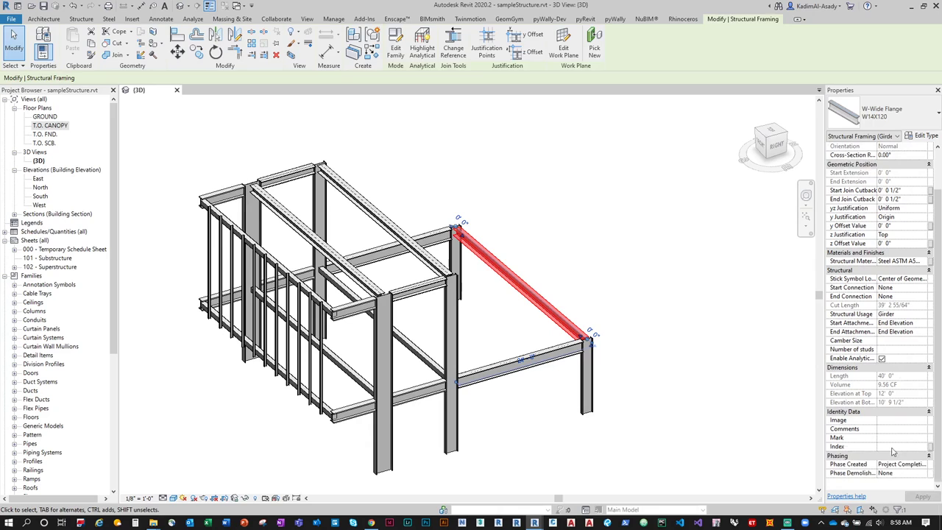
click(673, 414)
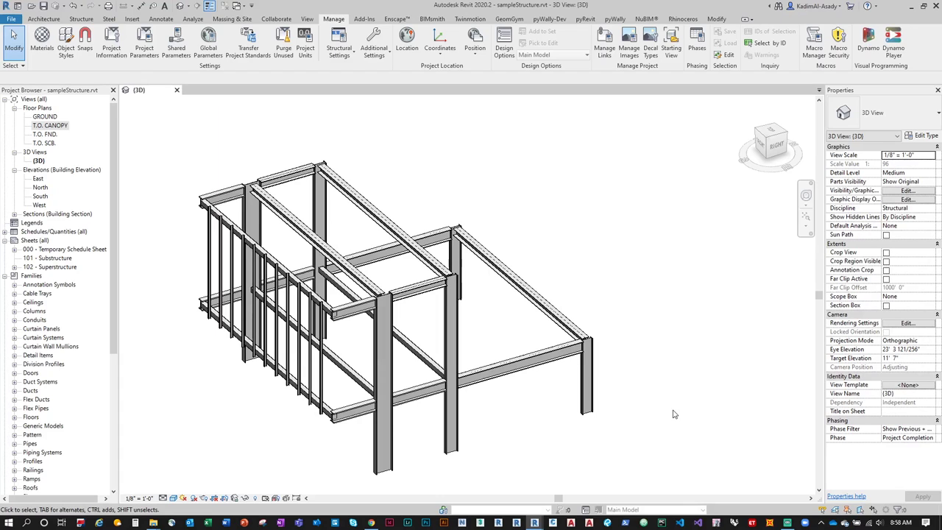
Step: Open the end column's W-Wide Flange-Column family for editing and look over its family types
click(586, 395)
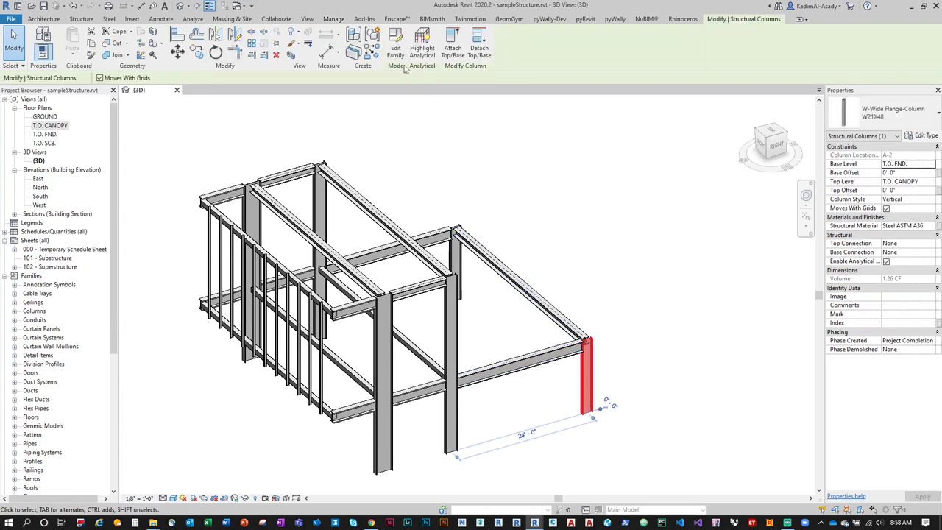
click(396, 46)
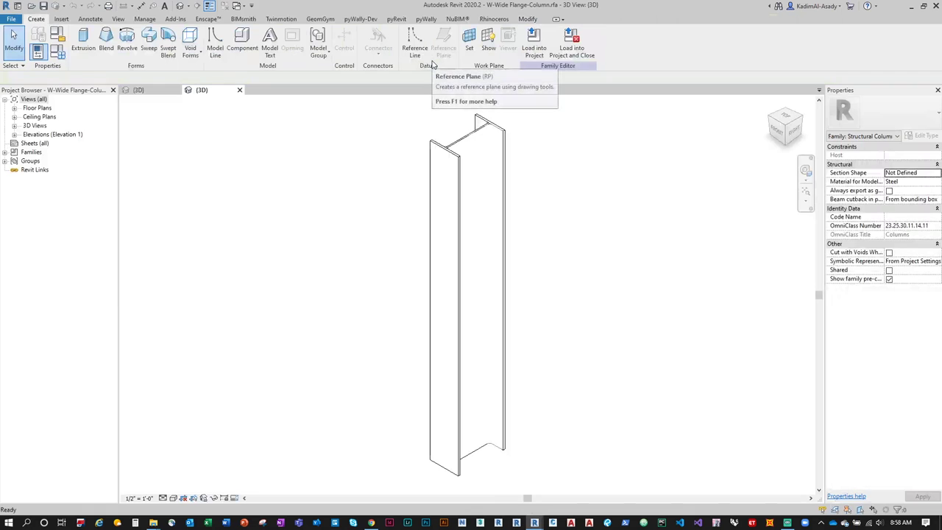
click(41, 52)
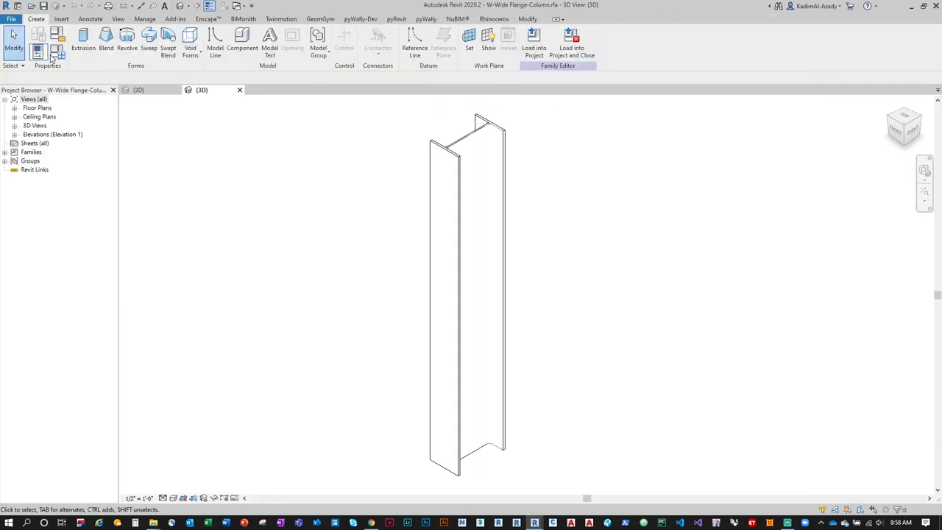
click(41, 51)
click(57, 52)
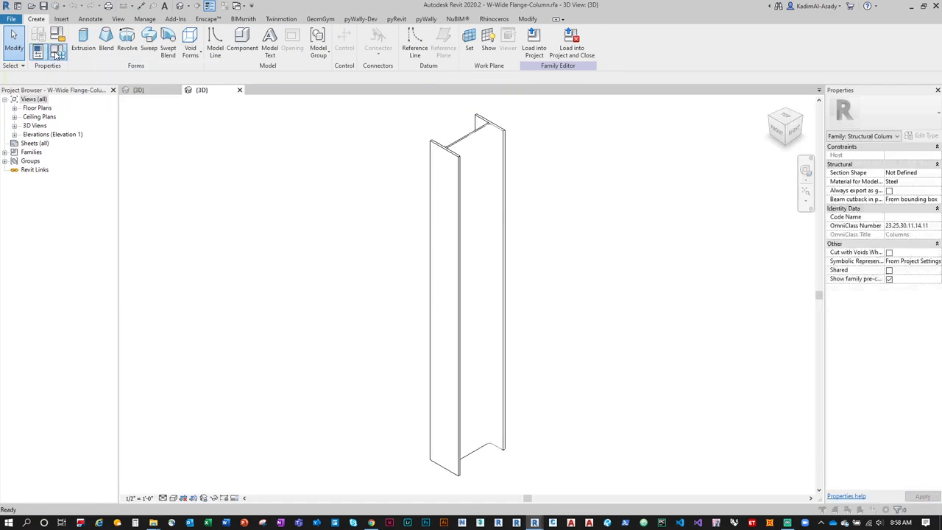
drag(790, 75, 395, 105)
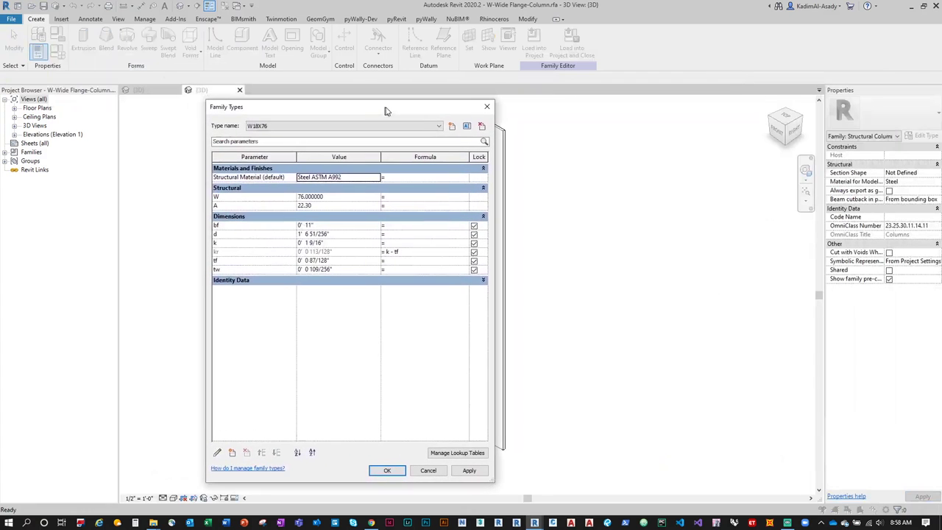
drag(285, 171, 273, 151)
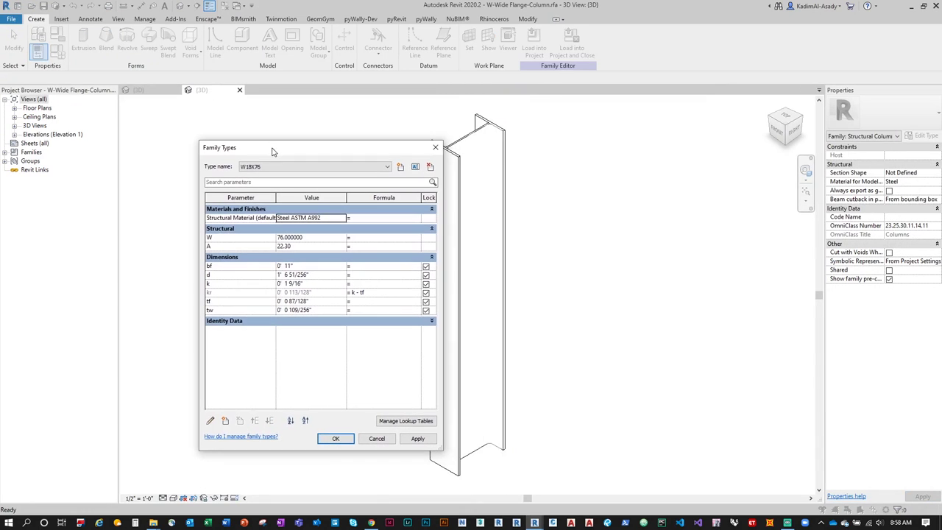
click(435, 147)
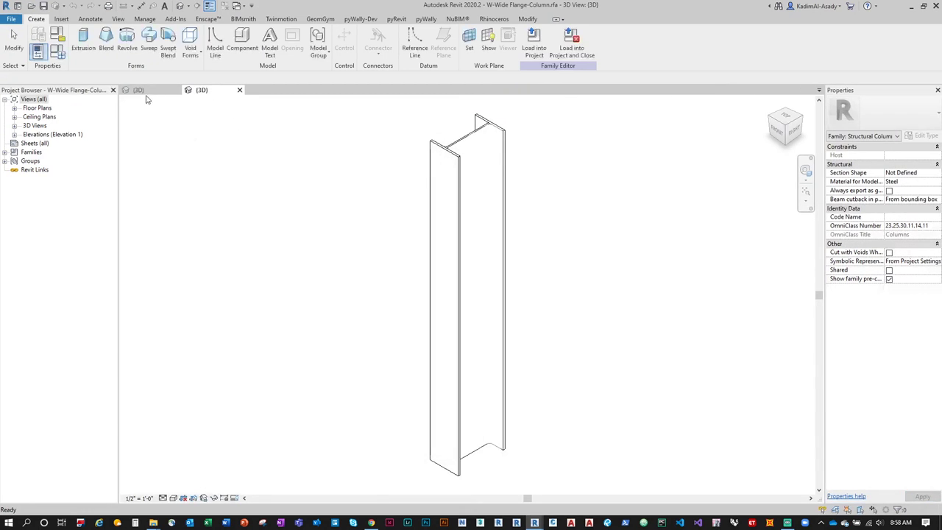
Step: Return to the project's 3D view, select the end column again and reopen its family for editing
click(146, 94)
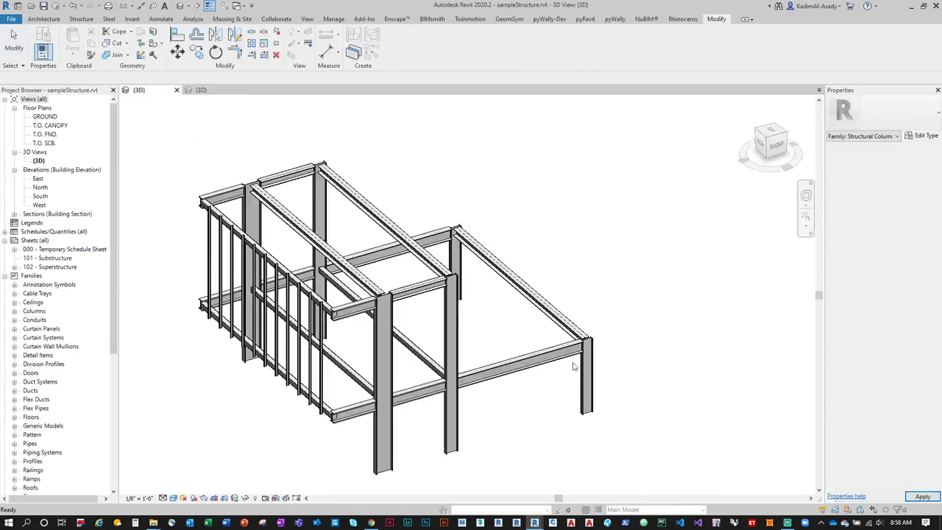
click(584, 378)
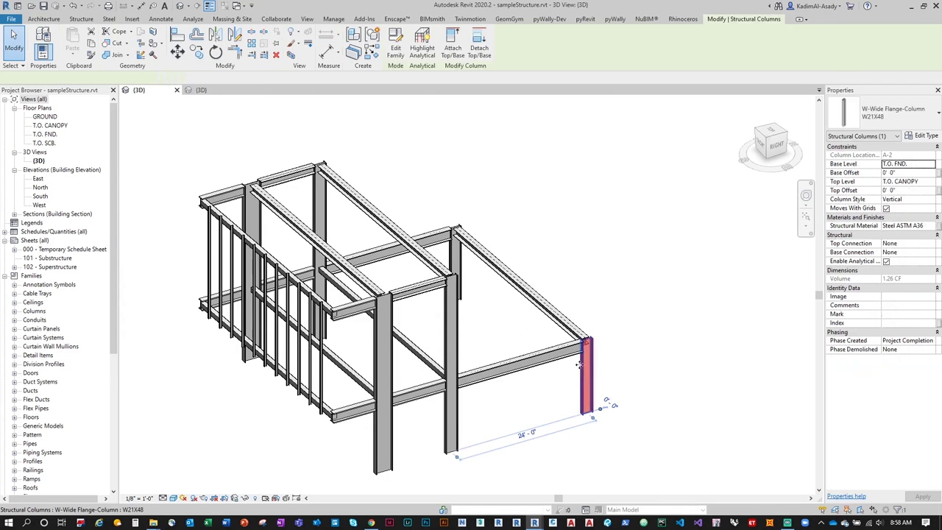
click(394, 58)
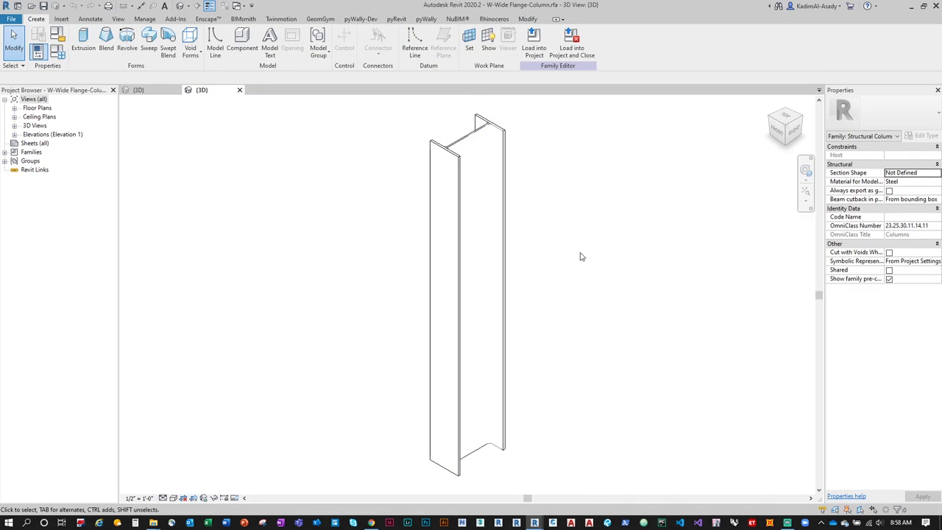
middle_drag(578, 257, 584, 271)
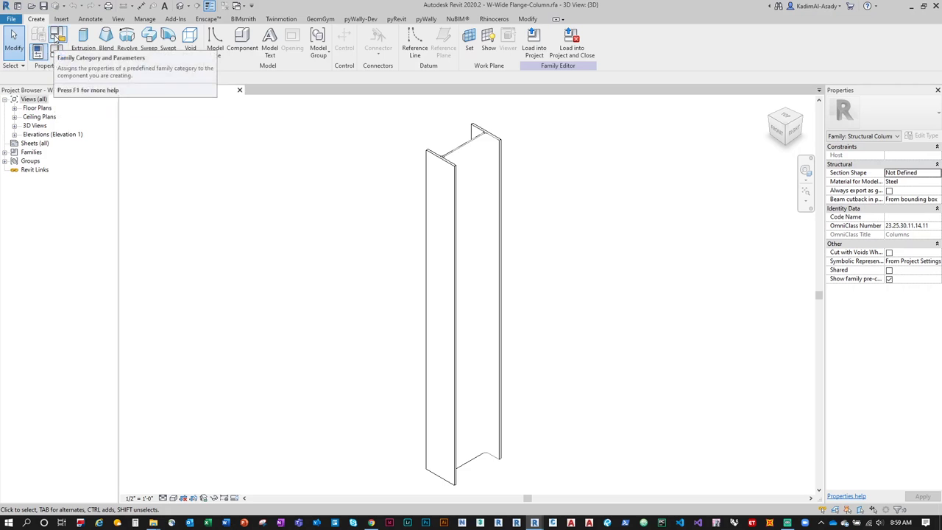
Step: Examine the family types with identity data expanded, comparing the parameter values of W18X76, W21X48 and W24X68
click(37, 50)
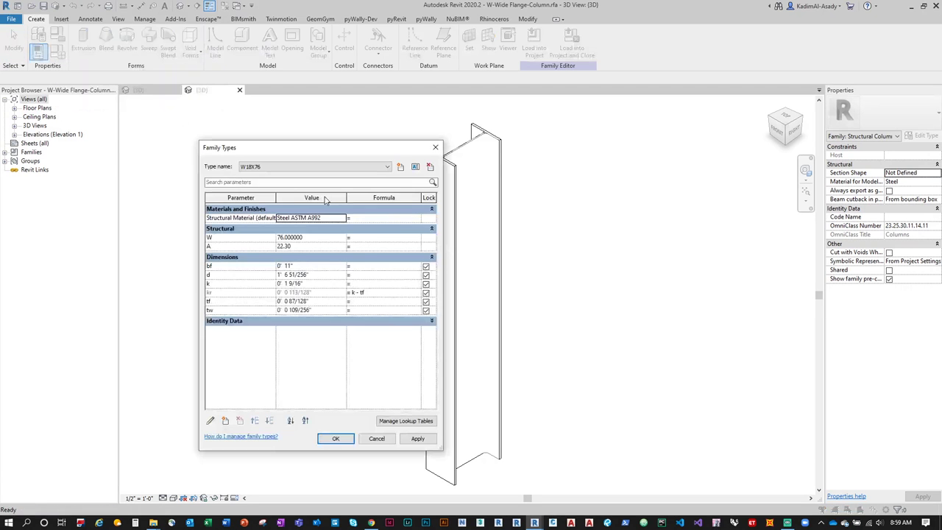
click(273, 322)
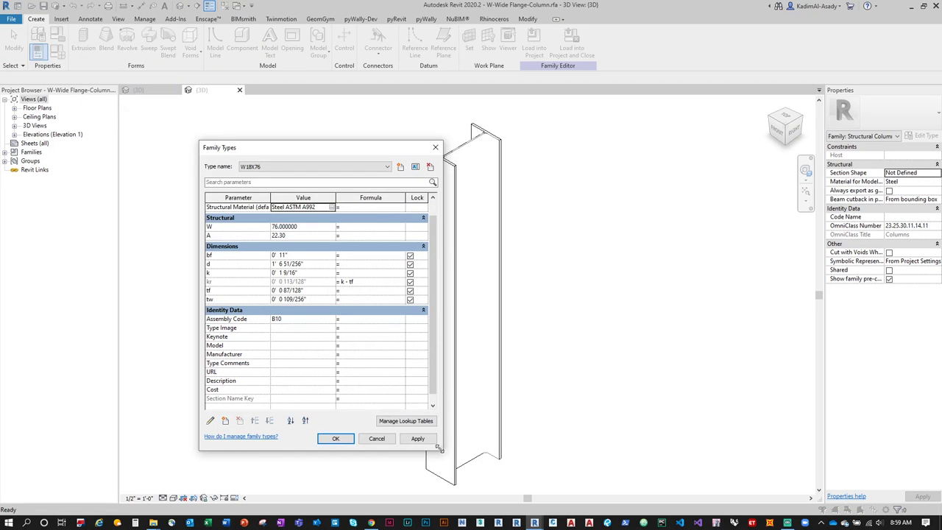
drag(438, 448, 504, 490)
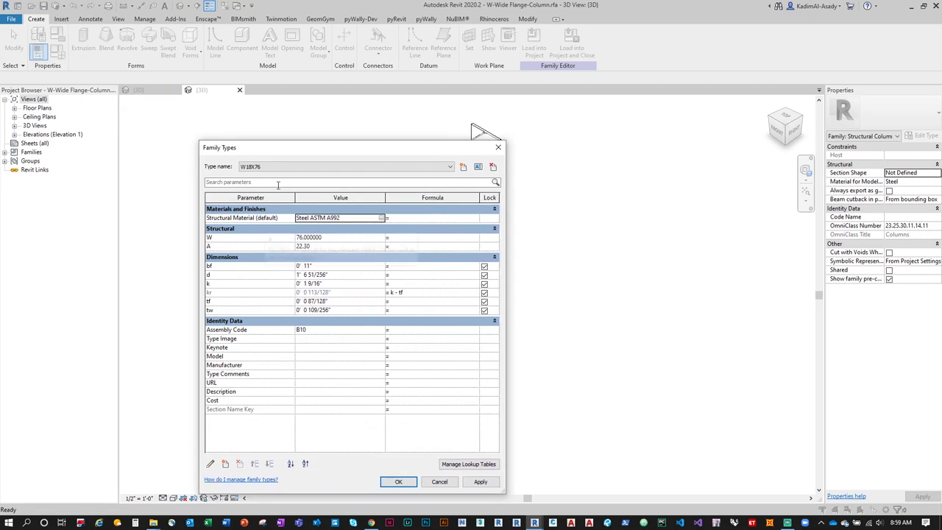
click(292, 167)
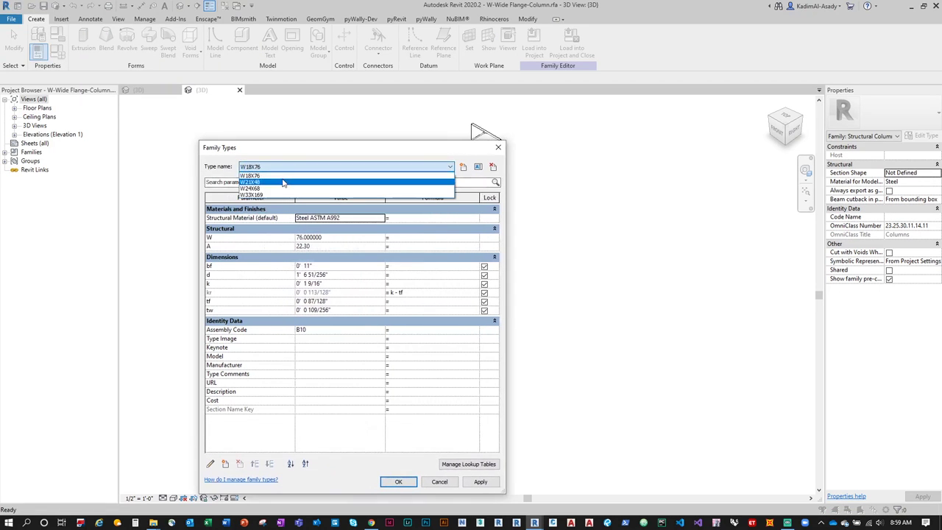
click(284, 183)
click(274, 167)
click(276, 189)
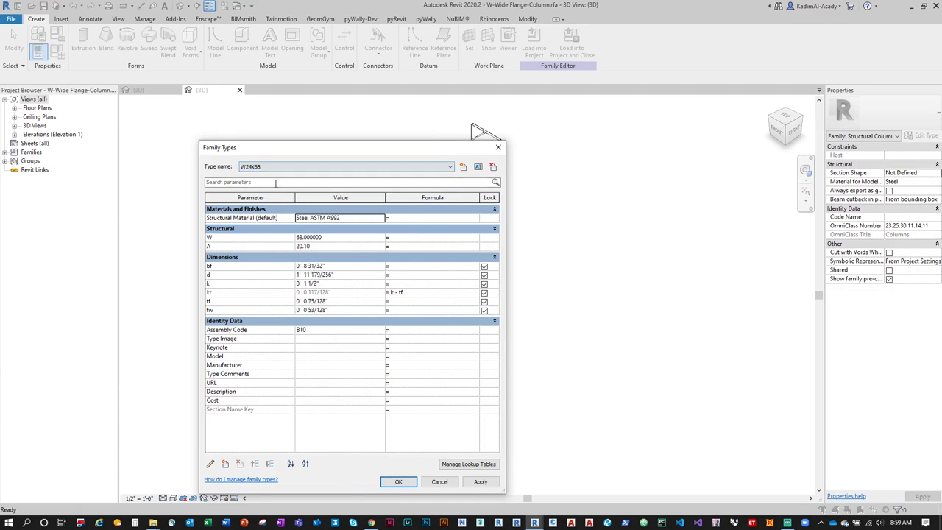
click(274, 167)
click(276, 176)
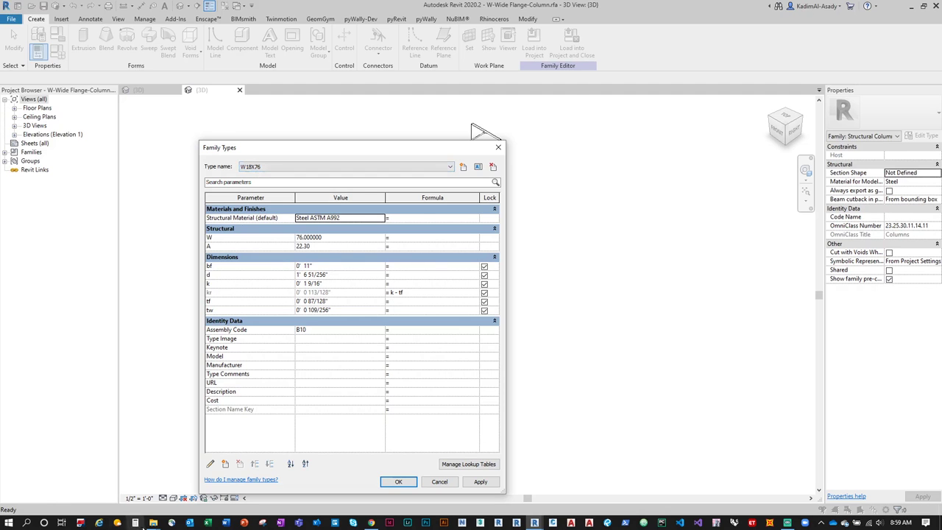
Step: Consult the AISC shapes viewer through the Types of Structural Shapes shortcut in the class folder, and return to the Revit family
click(153, 523)
click(203, 487)
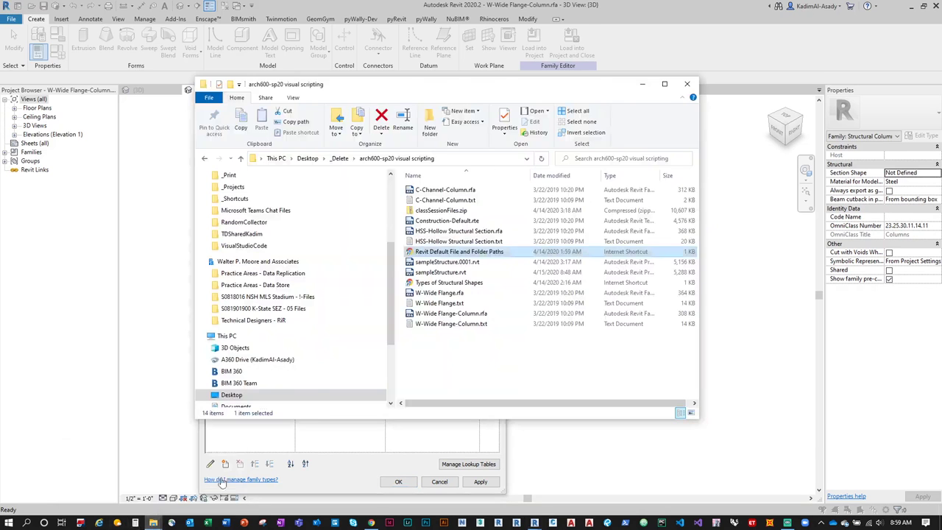
click(432, 283)
double_click(432, 284)
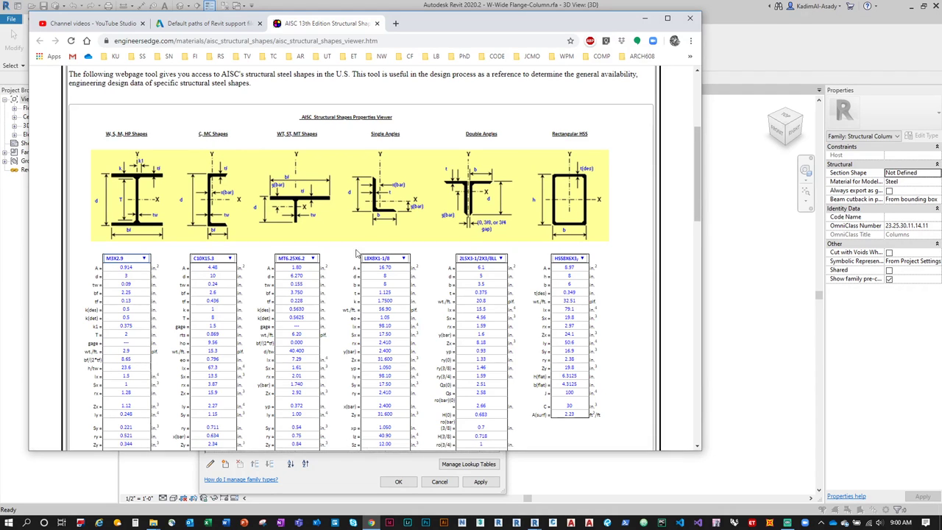
click(722, 294)
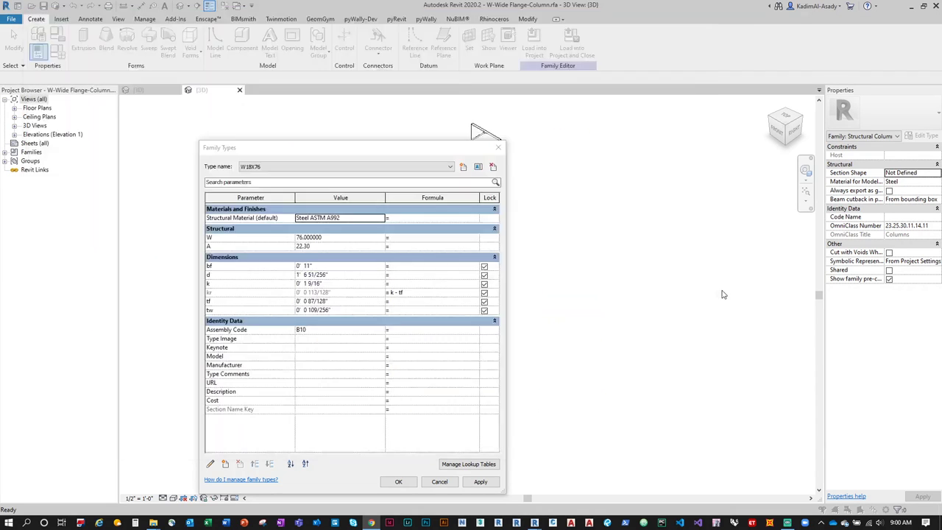
Step: Inspect the properties of the family's built-in Structural Material parameter without changing them
drag(269, 151, 305, 123)
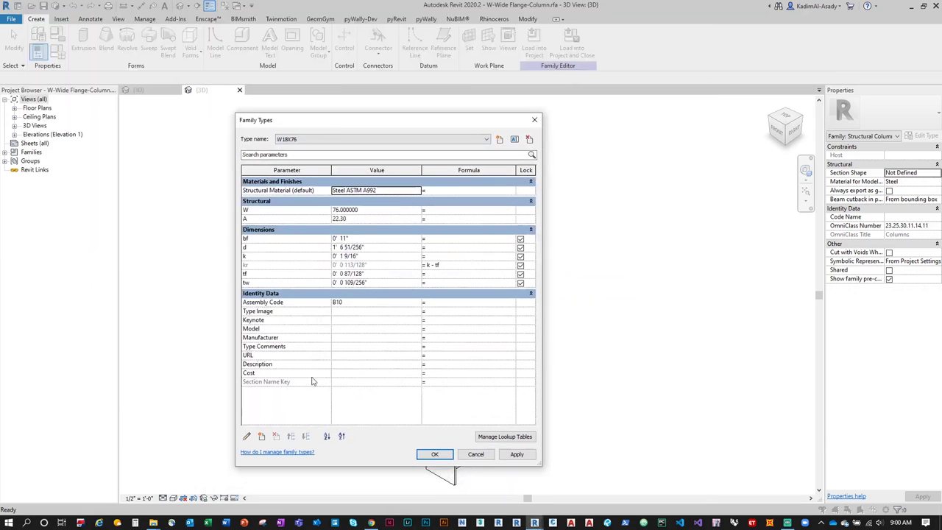
double_click(301, 189)
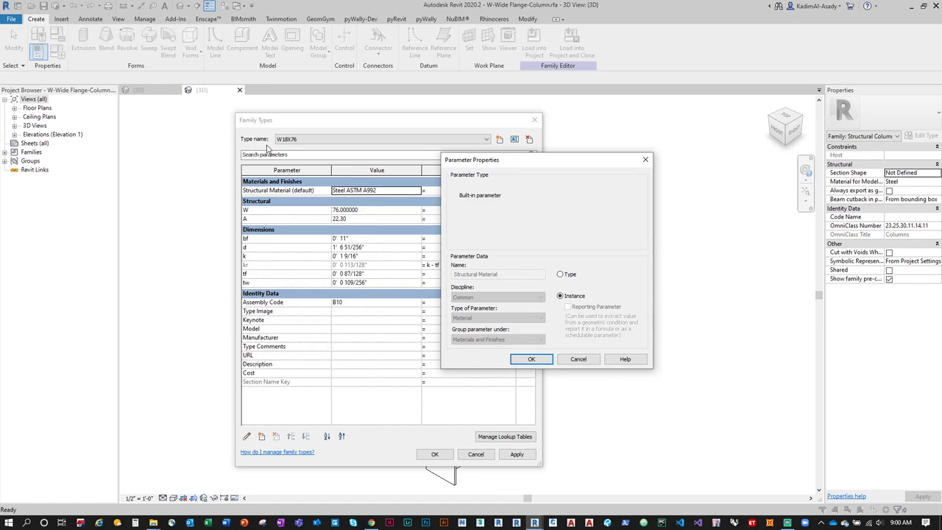
click(578, 360)
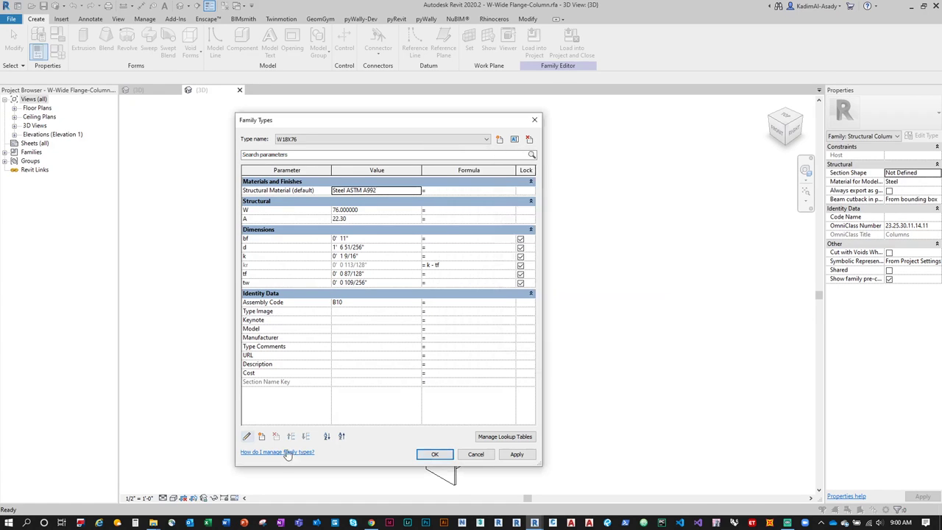
Step: Add a family type parameter named Section Profile, of type Text and grouped under Identity Data
click(262, 437)
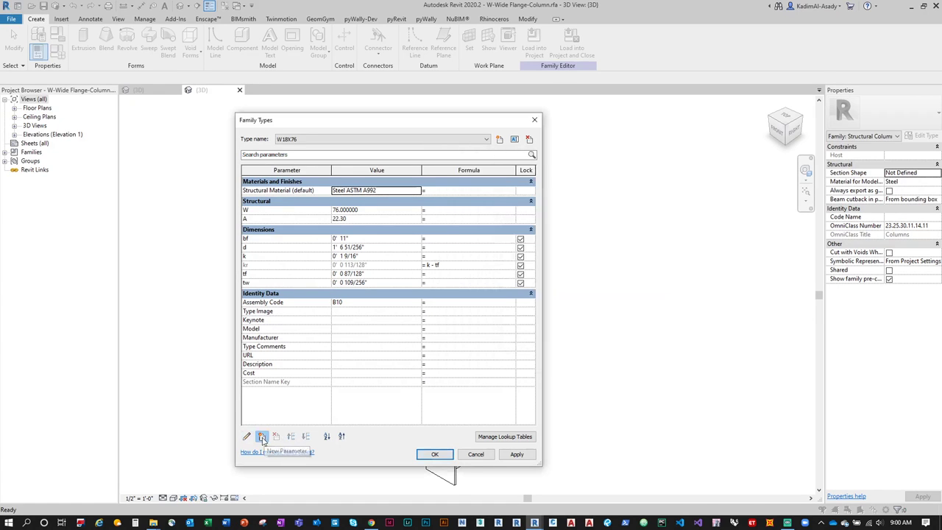
drag(118, 131, 370, 125)
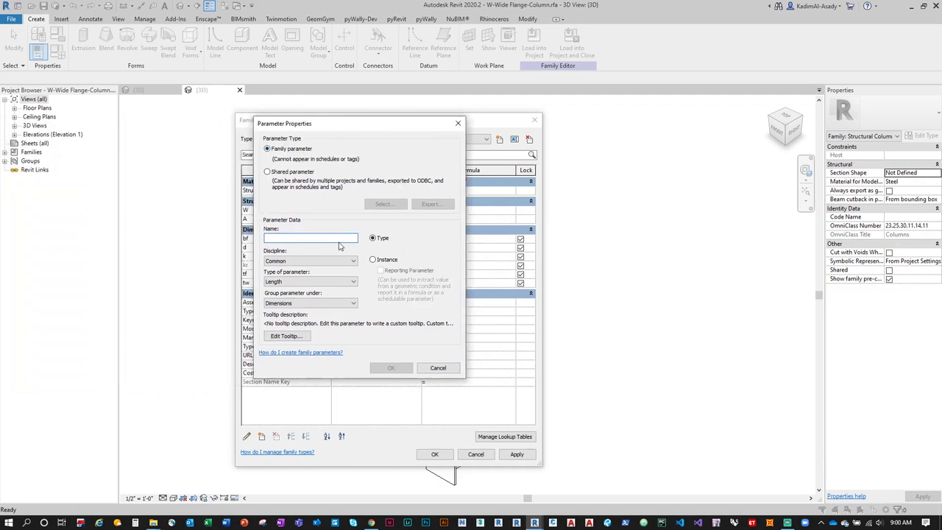
text(Sect)
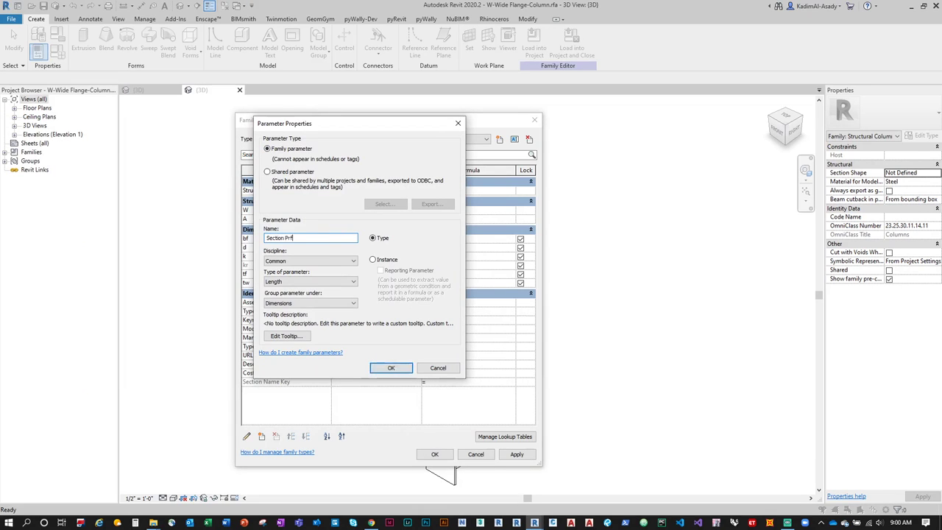
text(ion Profile)
click(324, 281)
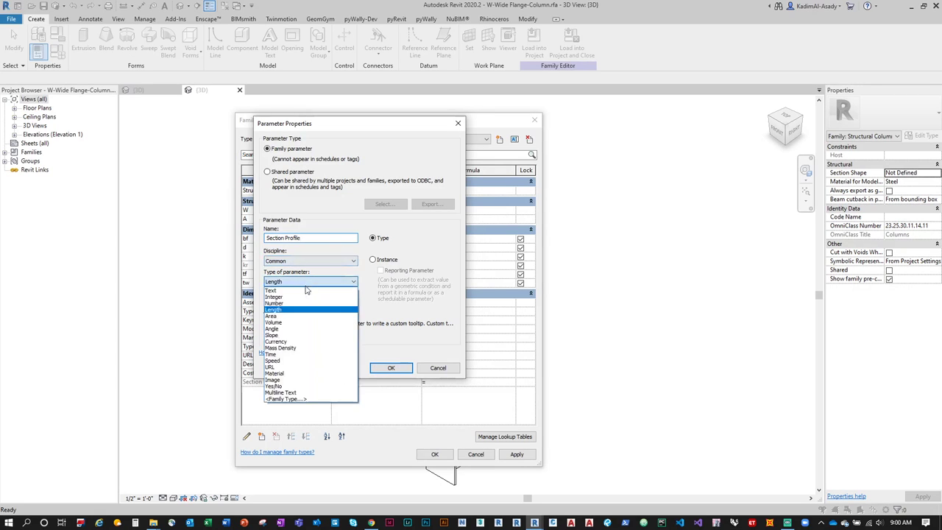
click(317, 289)
click(307, 303)
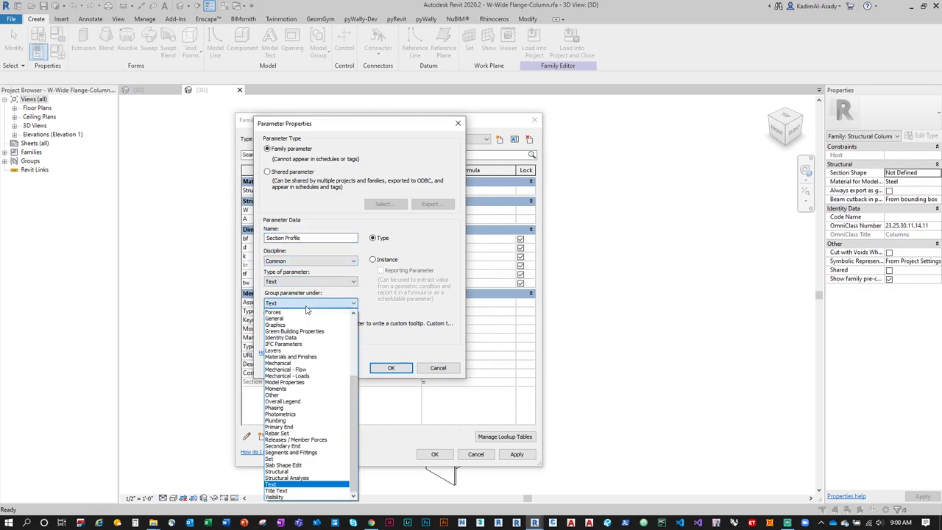
scroll(310, 394, up, 3)
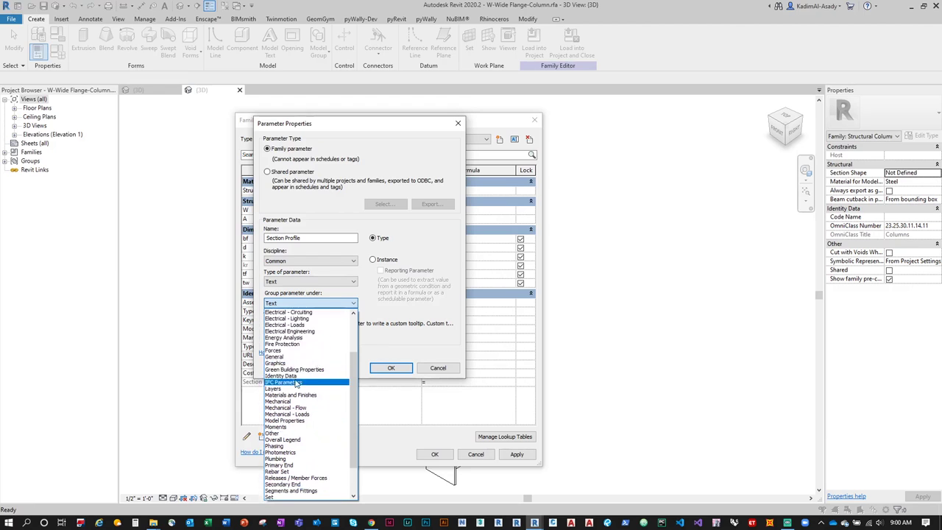
click(309, 384)
click(384, 368)
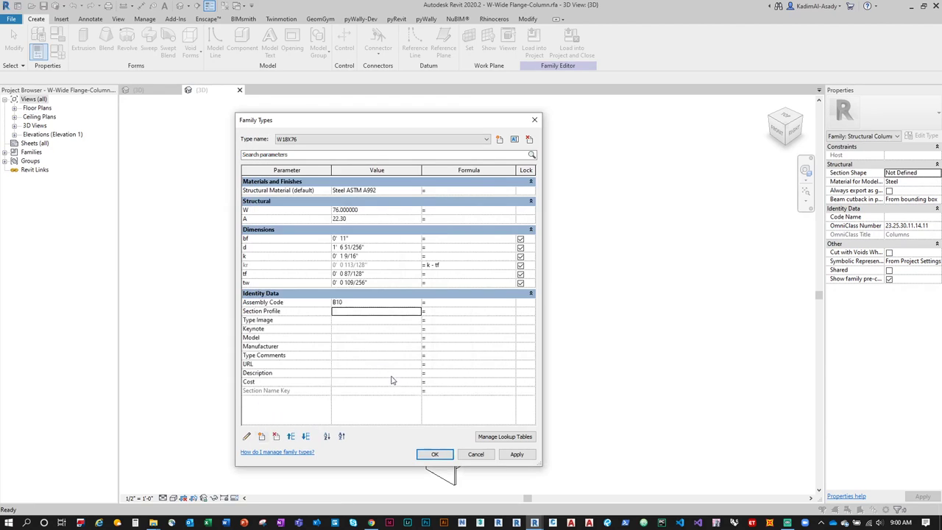
Step: Set Section Profile to W for the W18X76 and W21X48 types and accept the family types
text(W)
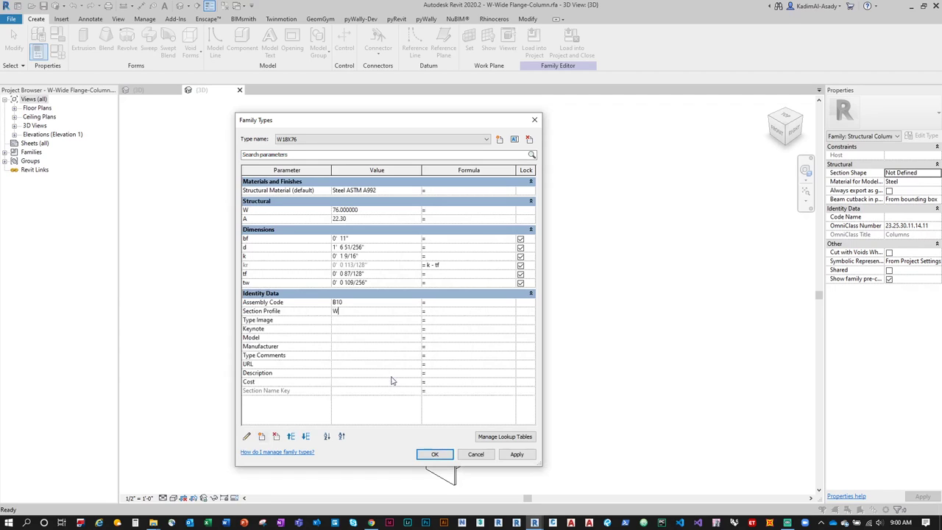
click(291, 142)
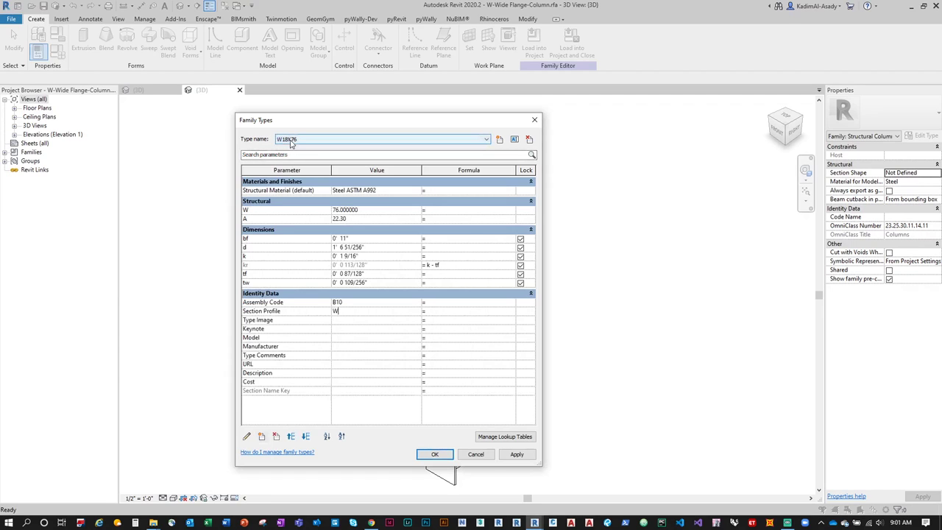
click(291, 143)
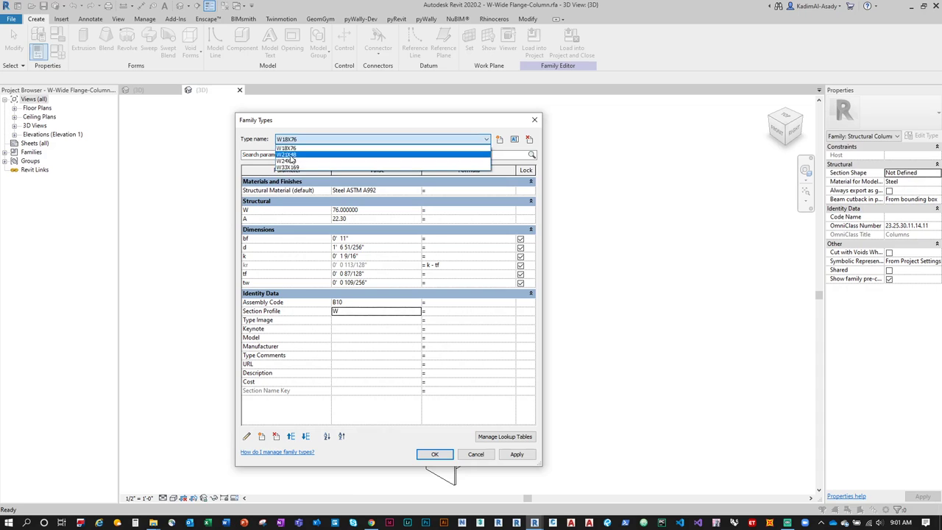
click(292, 159)
click(341, 312)
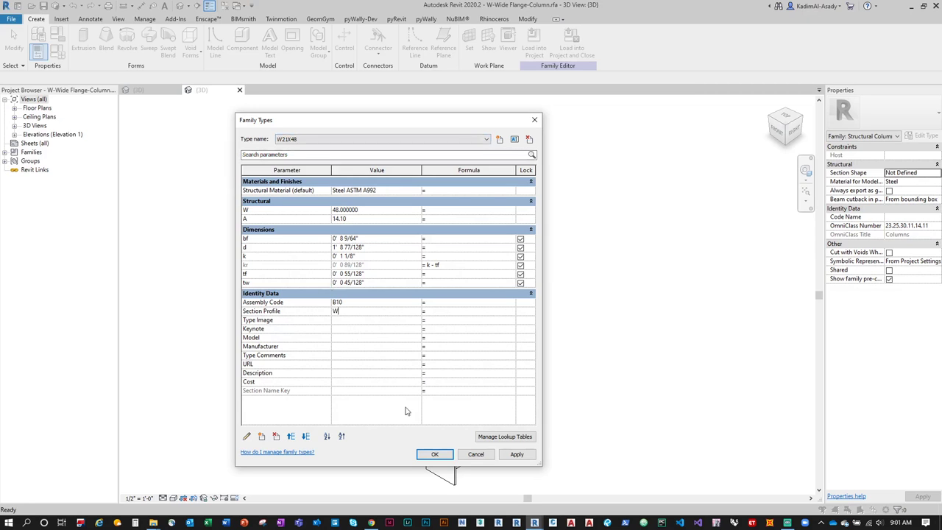
click(434, 454)
Step: Load the edited W-Wide Flange-Column family into the project, overwriting the existing version without its parameter values
click(533, 44)
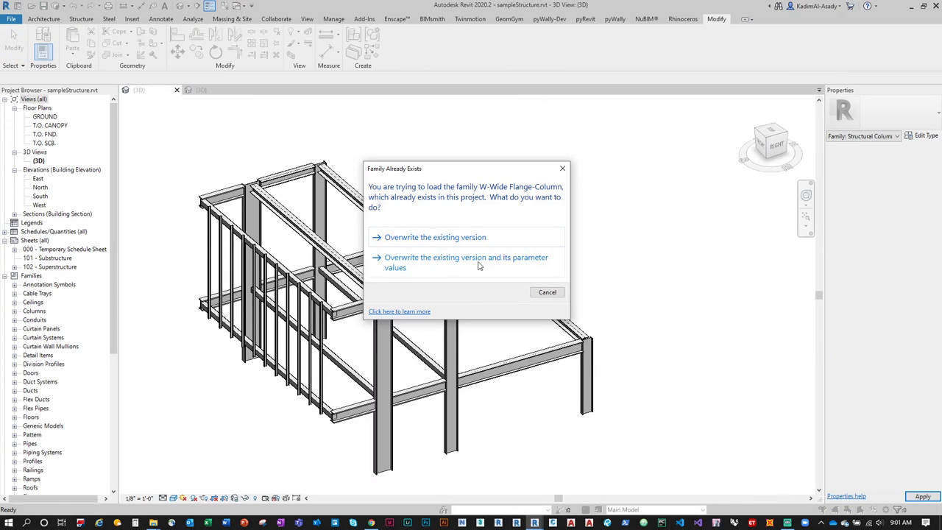
click(451, 238)
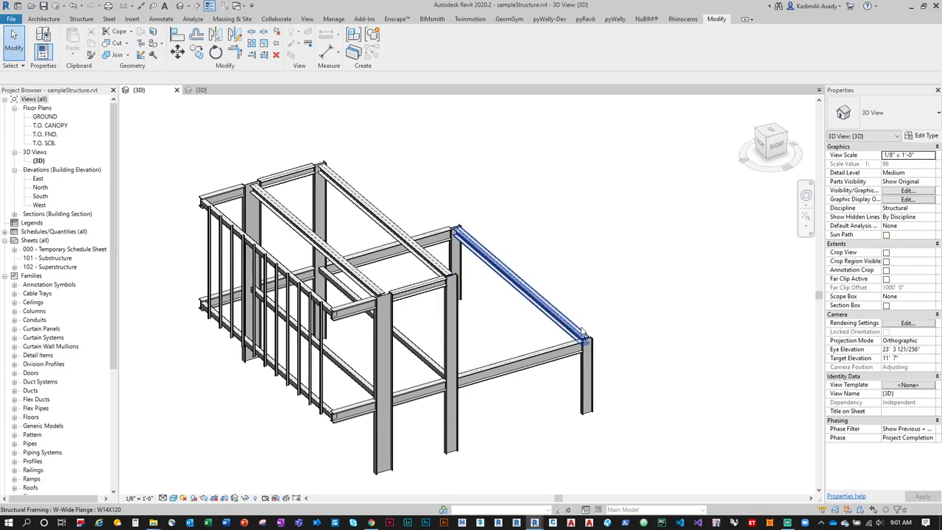
Step: Examine the Section Profile value in the type properties of the W-Wide Flange-Column type W18X76
scroll(47, 362, down, 4)
scroll(48, 362, down, 3)
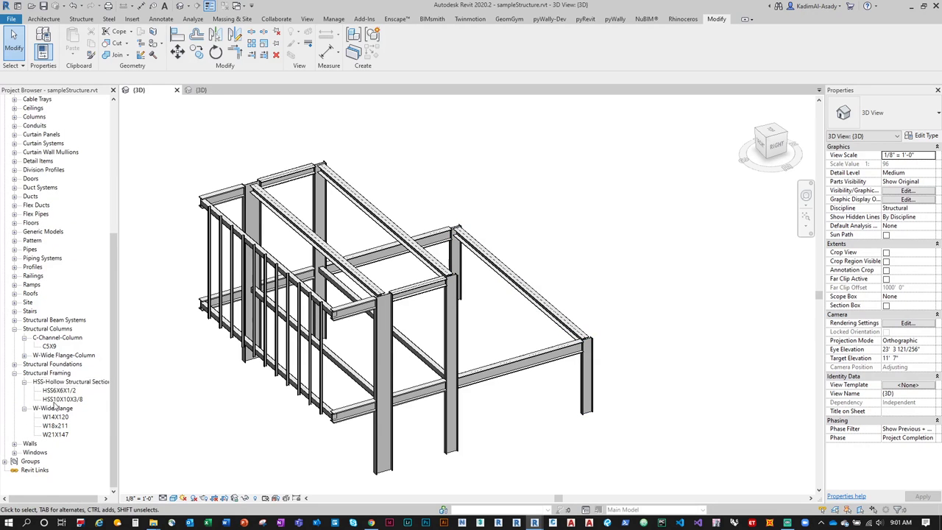
scroll(106, 336, up, 5)
scroll(108, 331, down, 4)
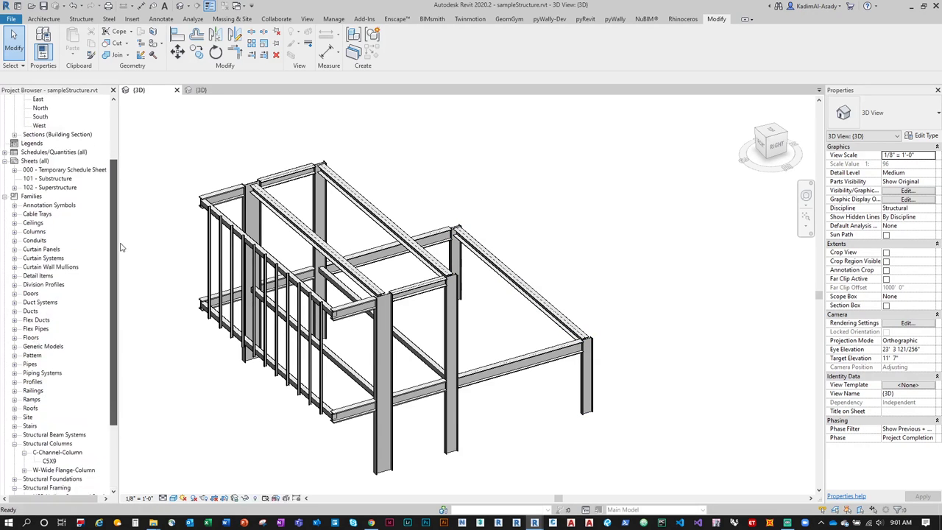
click(104, 382)
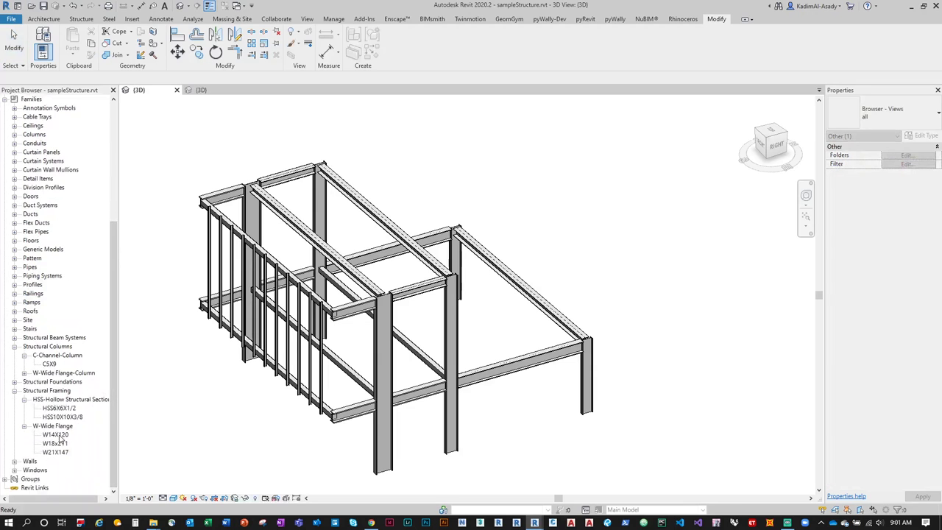
click(24, 374)
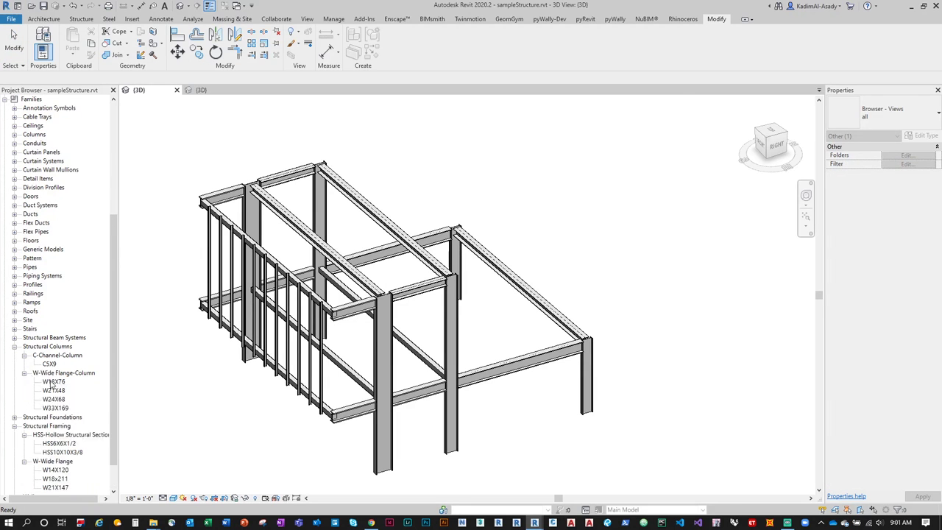
double_click(53, 381)
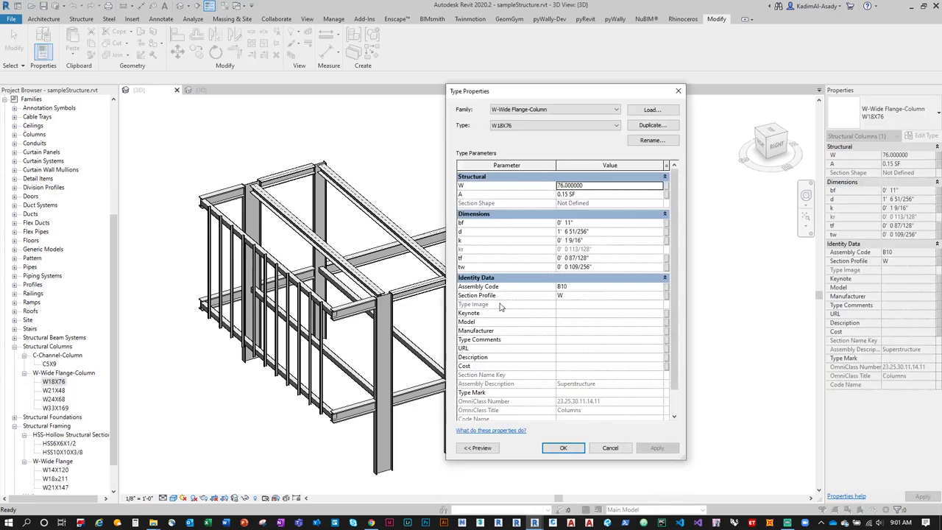
click(583, 298)
click(610, 448)
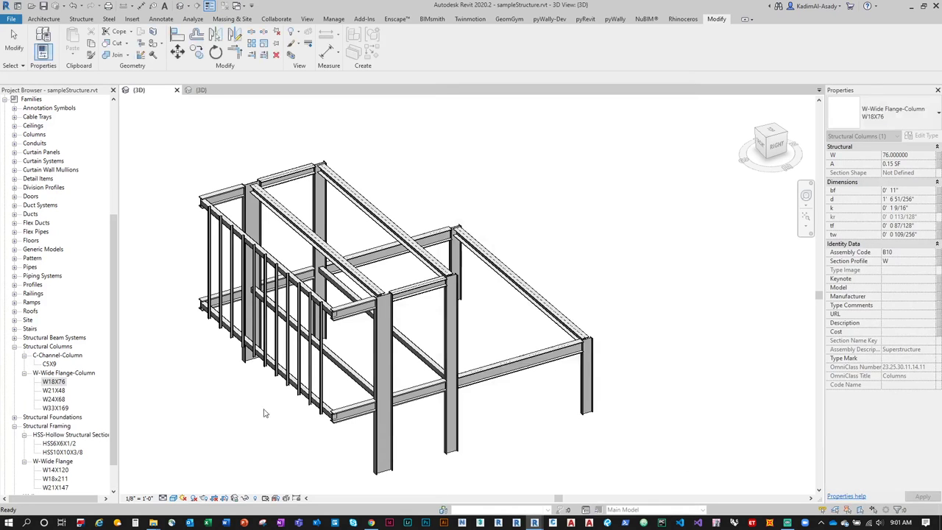
Step: Check the Section Profile value in the type properties of the W21X48, W24X68 and W33X169 columns
double_click(53, 390)
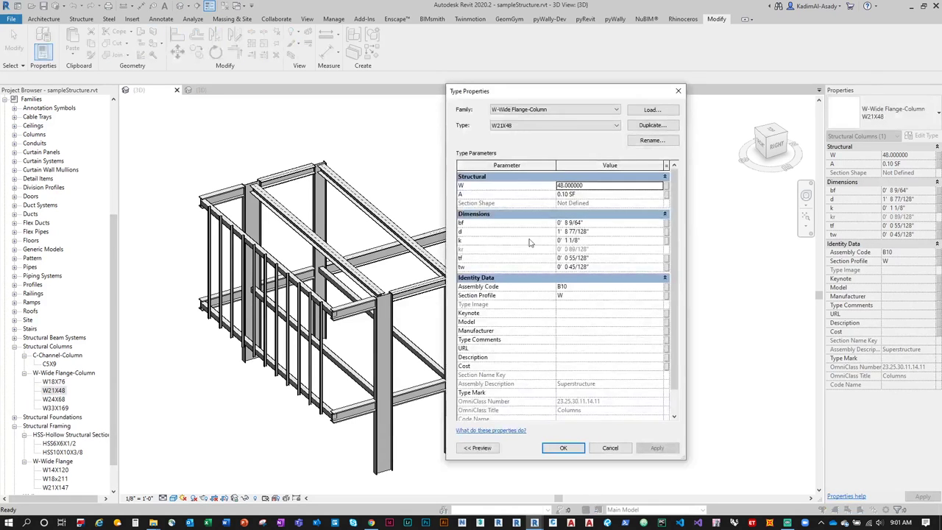
click(610, 447)
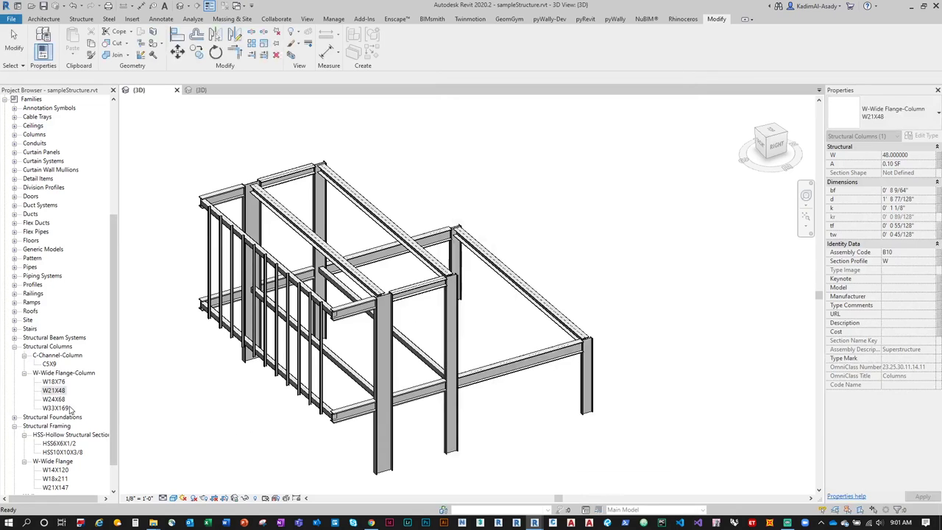
double_click(53, 399)
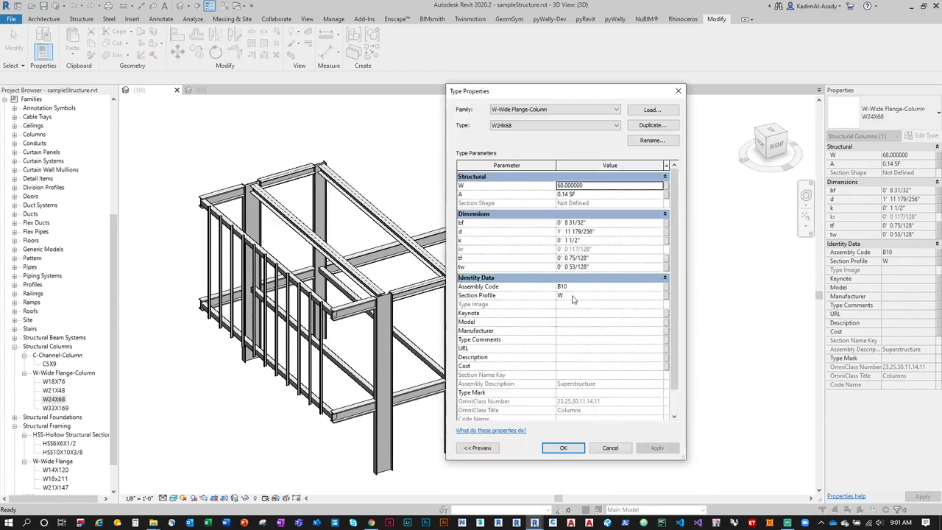
click(563, 447)
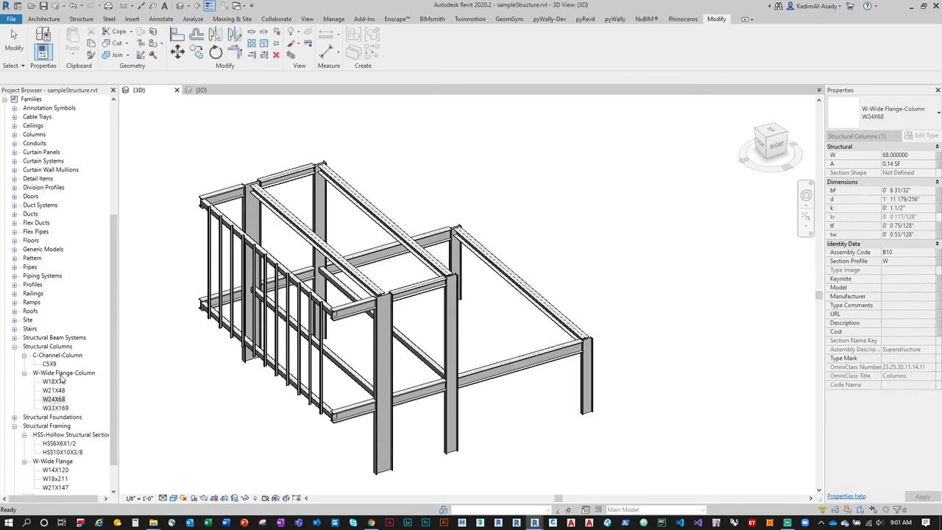
double_click(56, 408)
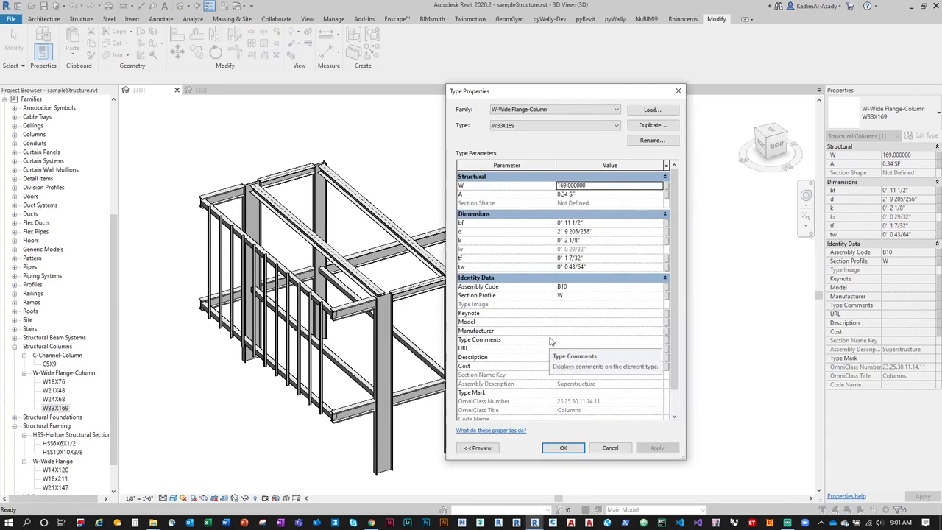
click(569, 446)
Step: Open the W-Wide Flange structural framing family for editing from the W14X120 beam at the low canopy's outer end
click(554, 313)
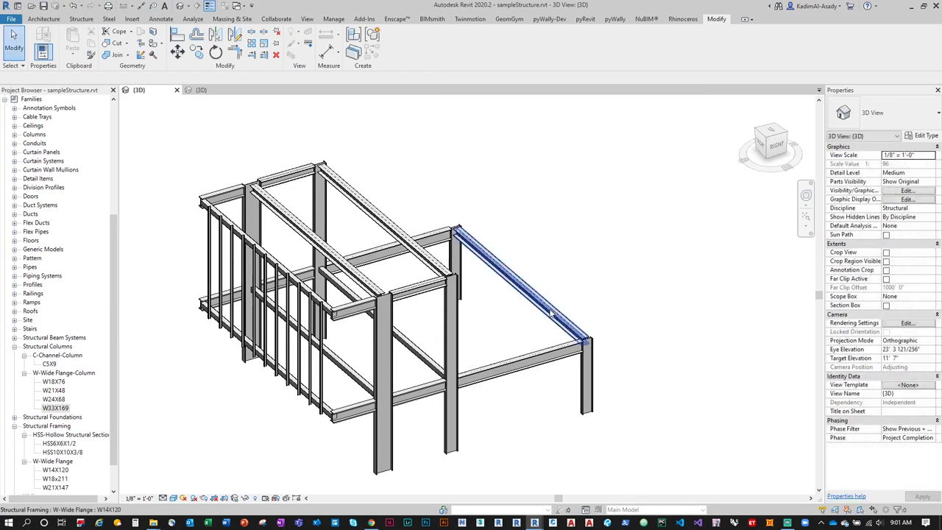
click(538, 312)
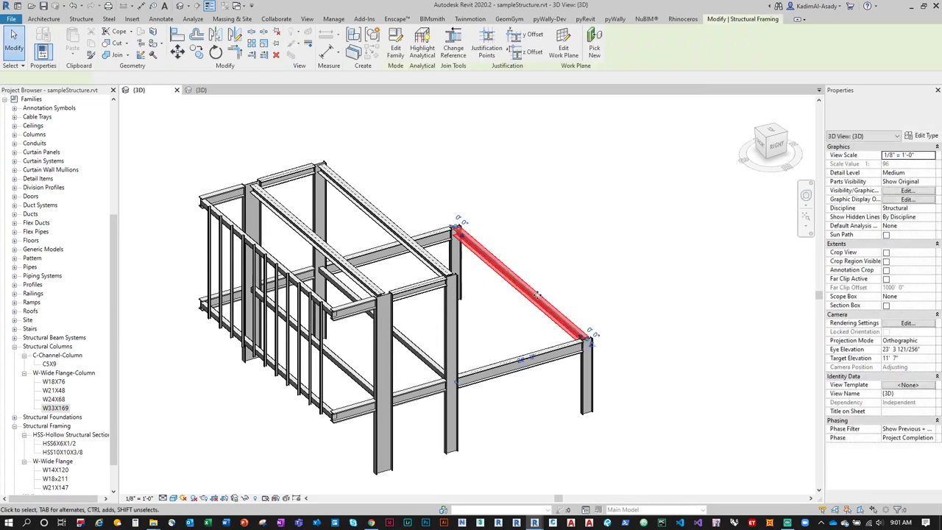
click(329, 388)
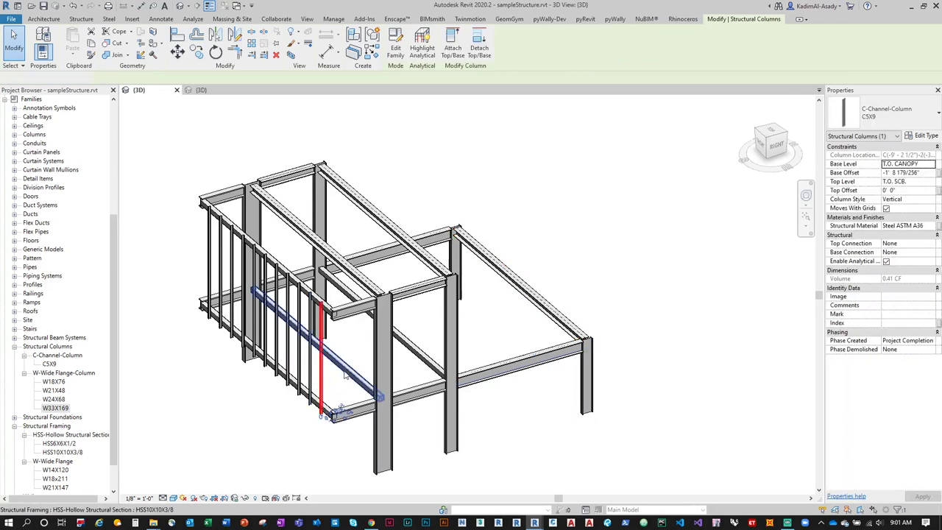
click(530, 322)
click(482, 263)
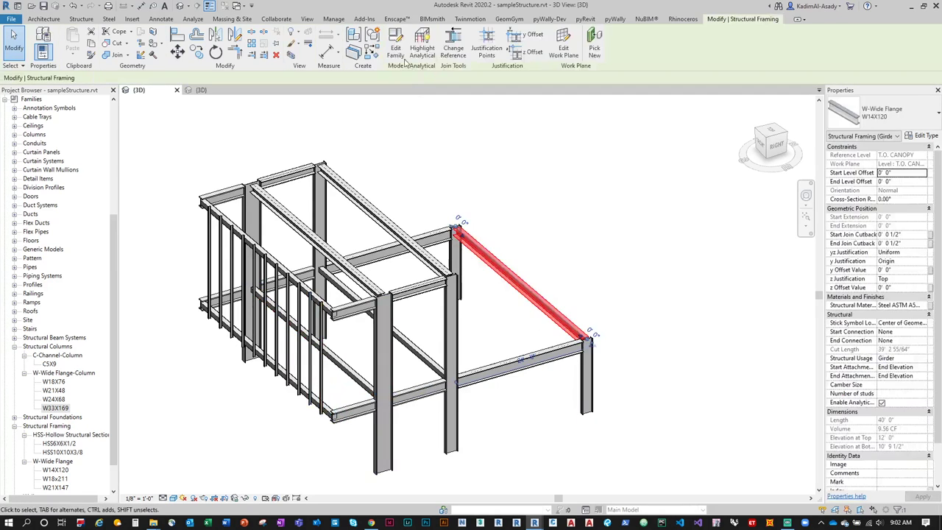
double_click(482, 263)
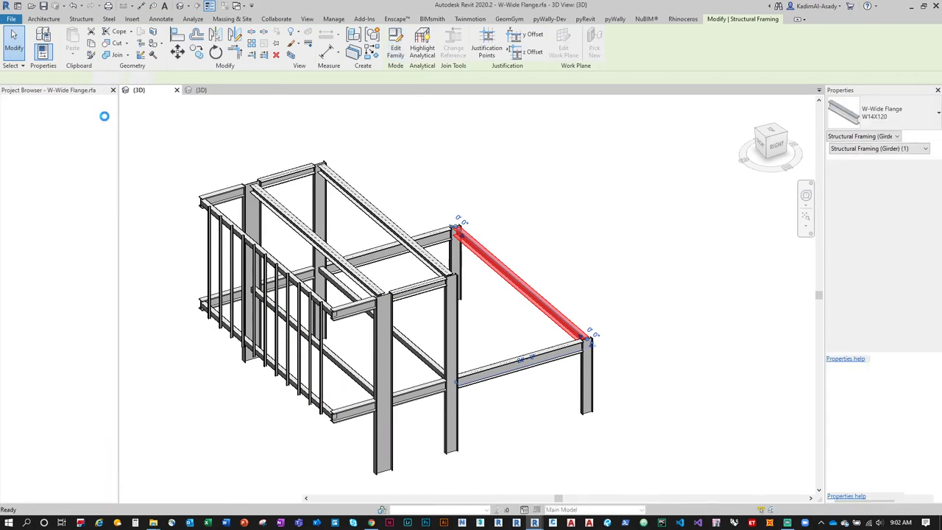
Step: Add a family type parameter named Section Profile to the W-Wide Flange framing family, of type Text and grouped under Identity Data
click(58, 56)
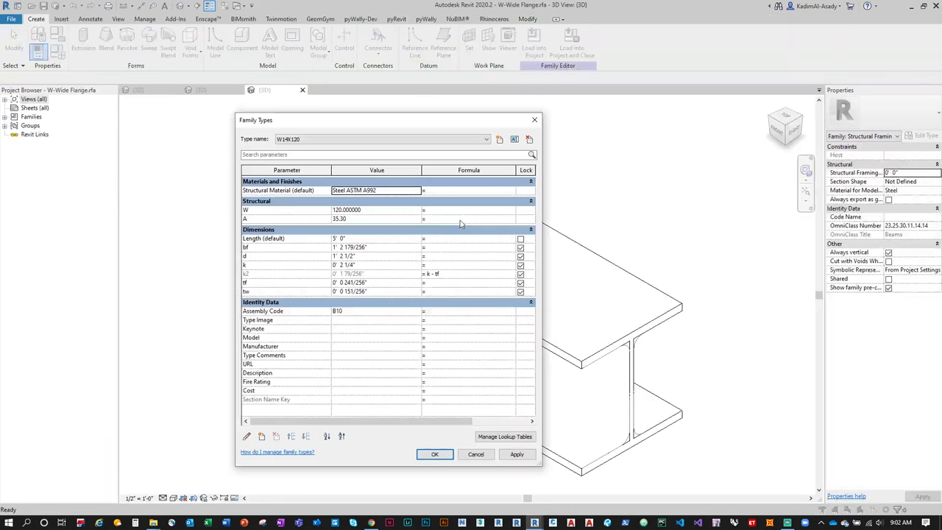
click(262, 436)
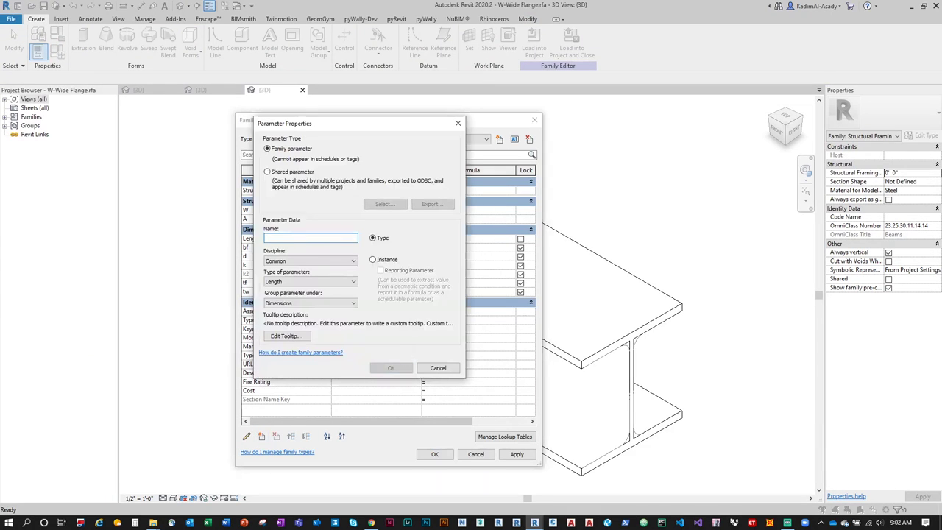
text(Section Pr)
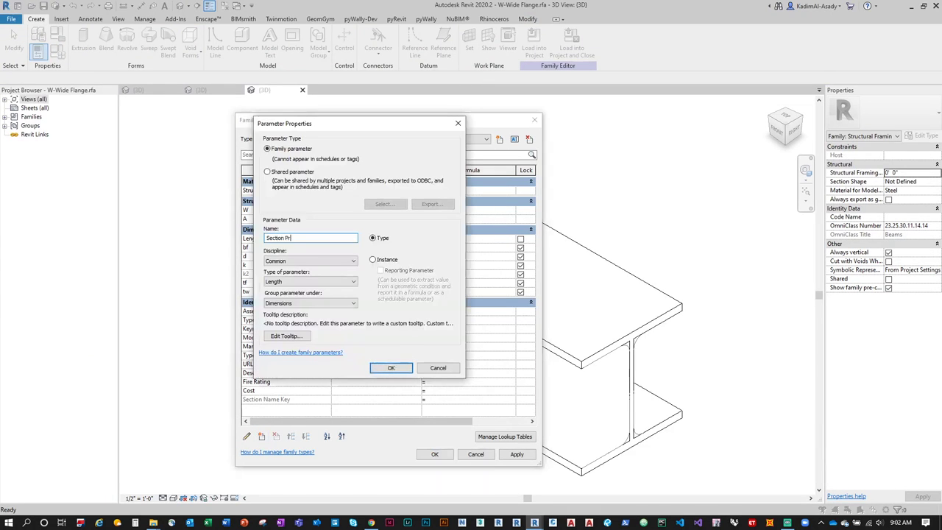
text(ofile)
click(309, 281)
click(298, 290)
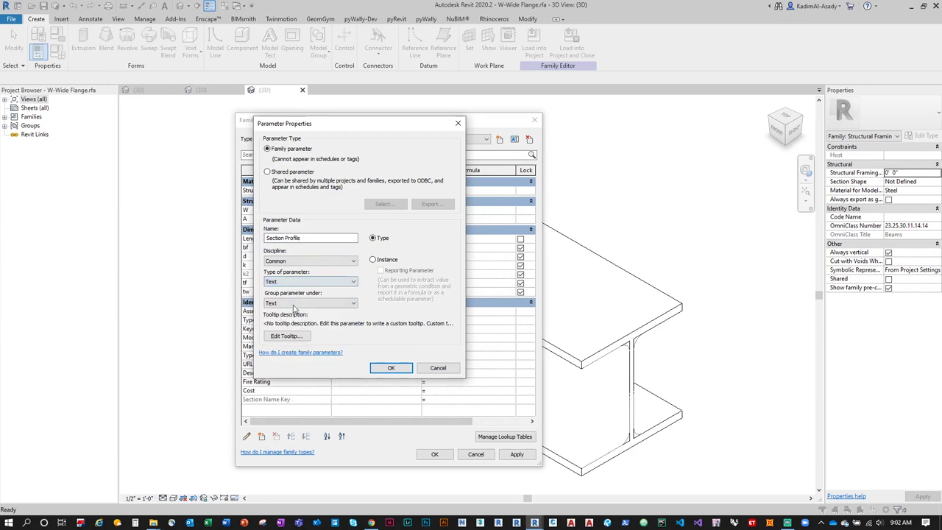
click(288, 304)
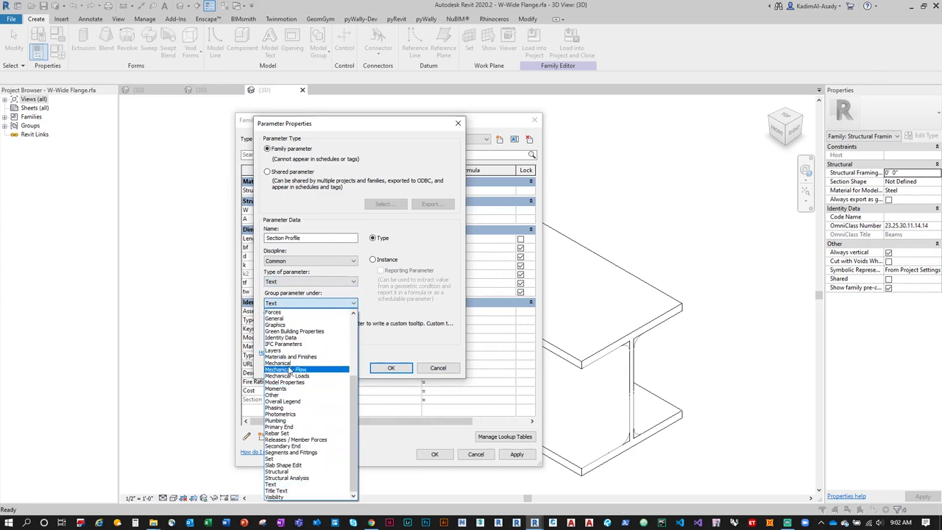
click(284, 337)
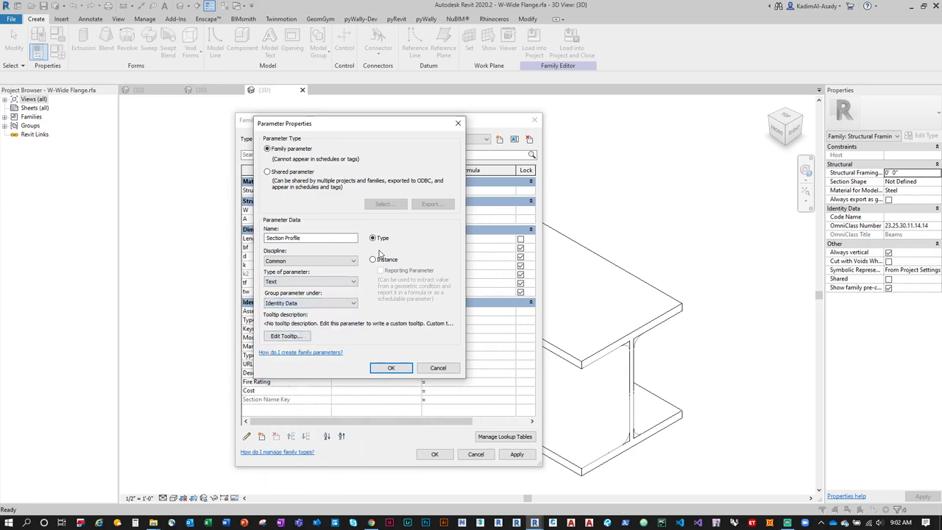
click(390, 366)
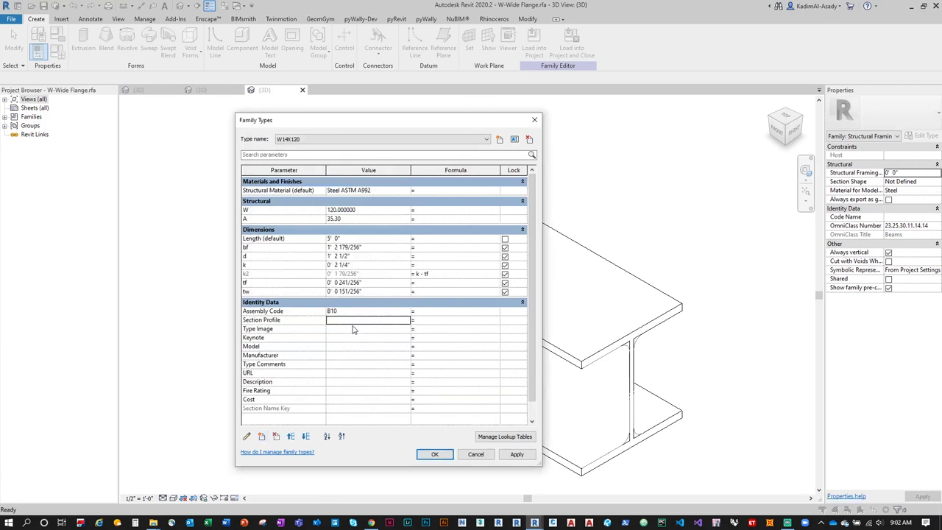
Step: Set Section Profile to W for the W14X120 type and load the family into sampleStructure.rvt, overwriting the existing version
text(W)
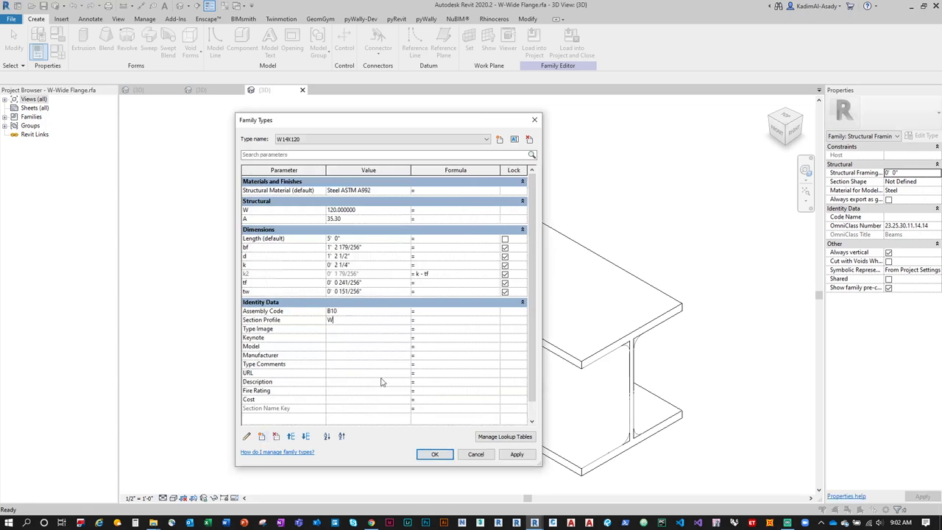
click(434, 455)
click(534, 46)
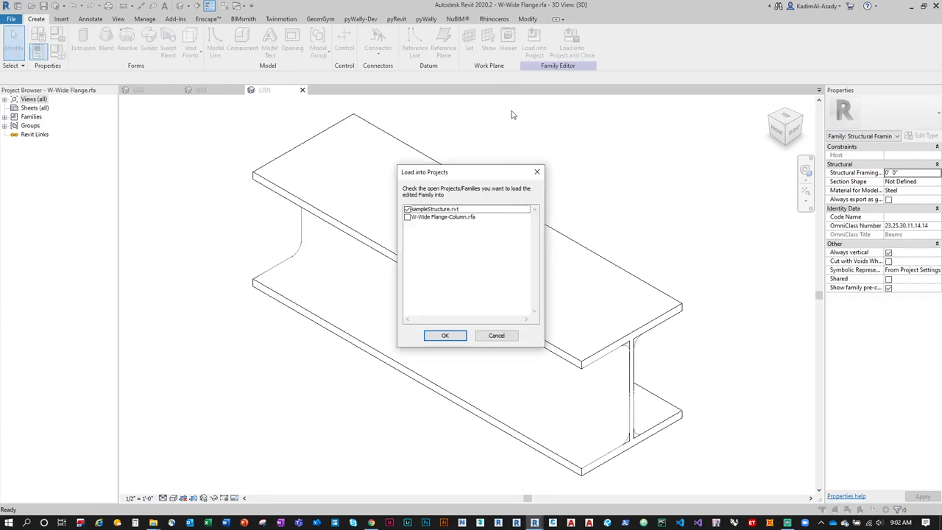
click(444, 336)
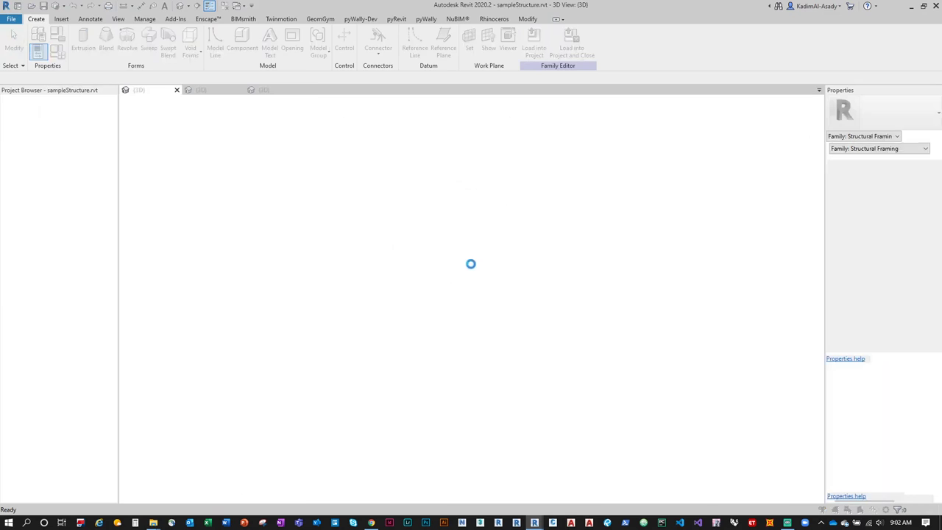
click(464, 234)
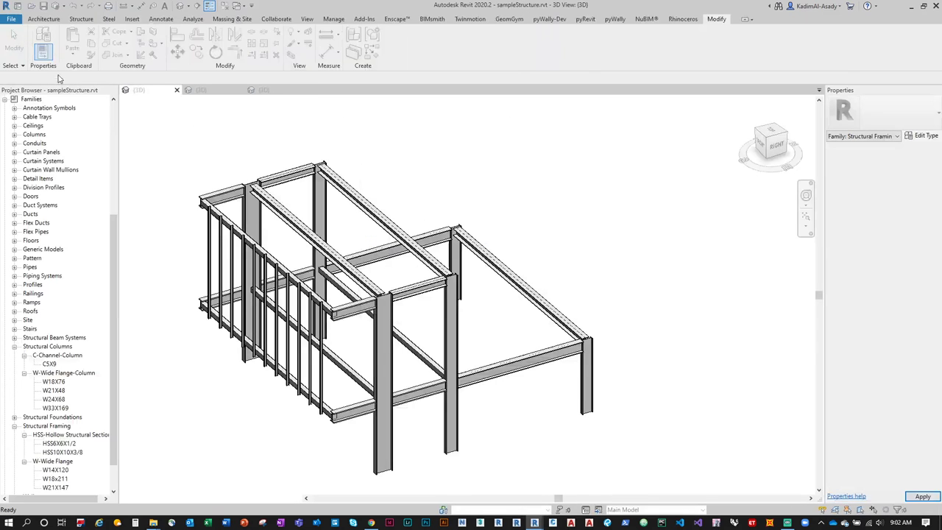
Step: Review the type properties of the C5X9 column and open the C-Channel-Column family for editing
double_click(49, 363)
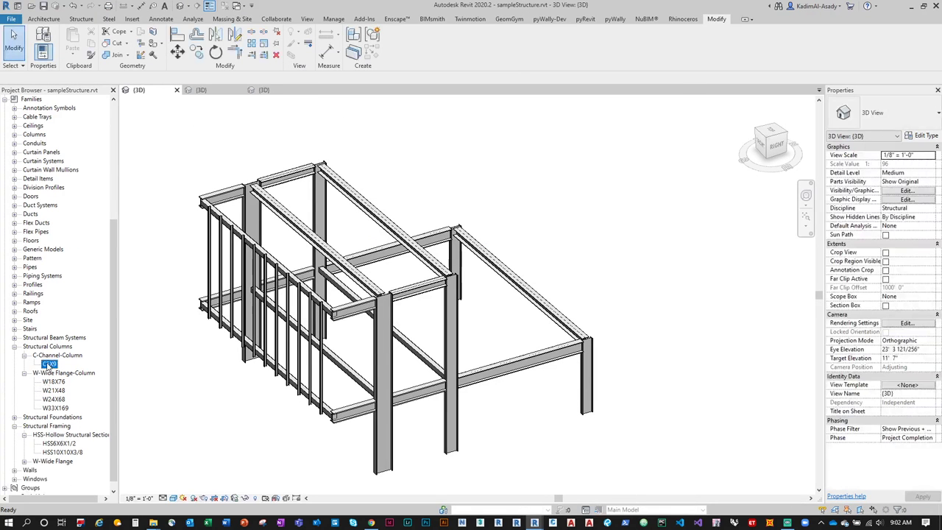
click(563, 448)
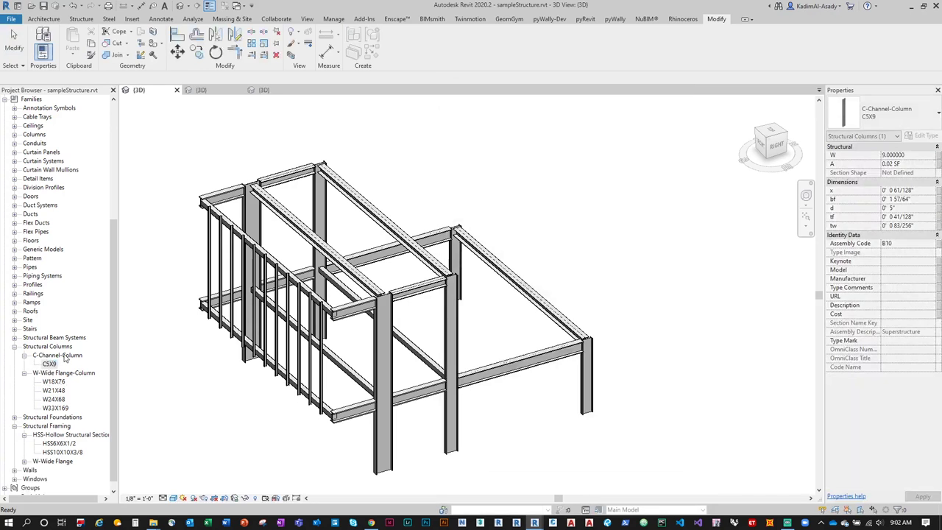
right_click(65, 356)
click(85, 396)
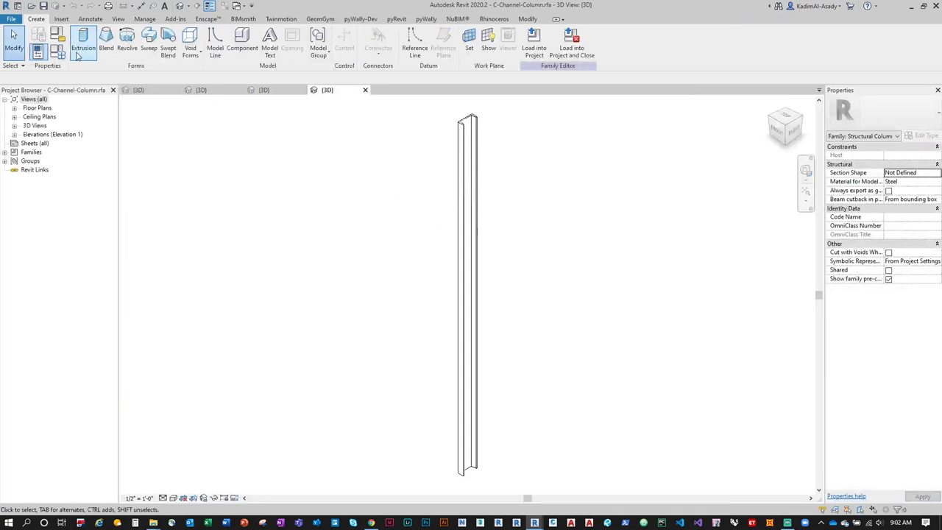
Step: Add a family type parameter named Section Profile to the C-Channel-Column family, of type Text and grouped under Identity Data
key(f)
key(t)
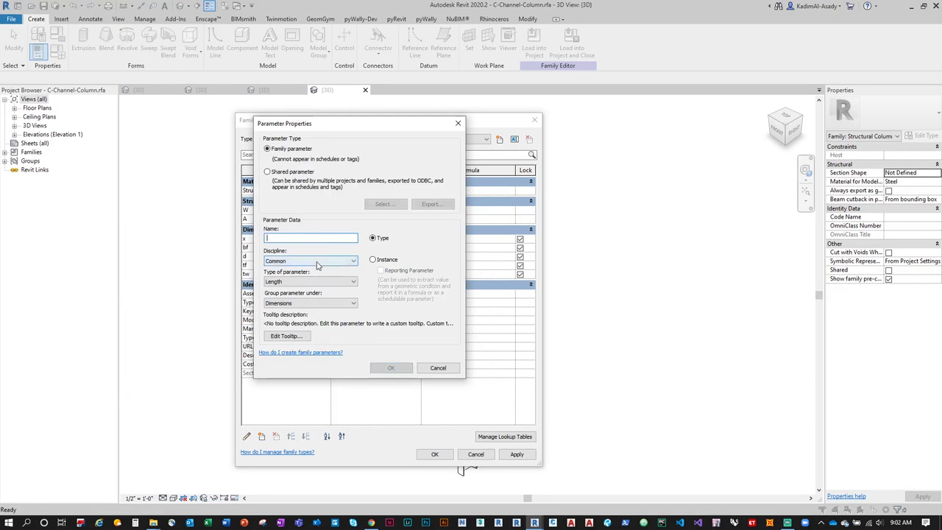
click(318, 262)
click(309, 267)
click(305, 281)
click(289, 288)
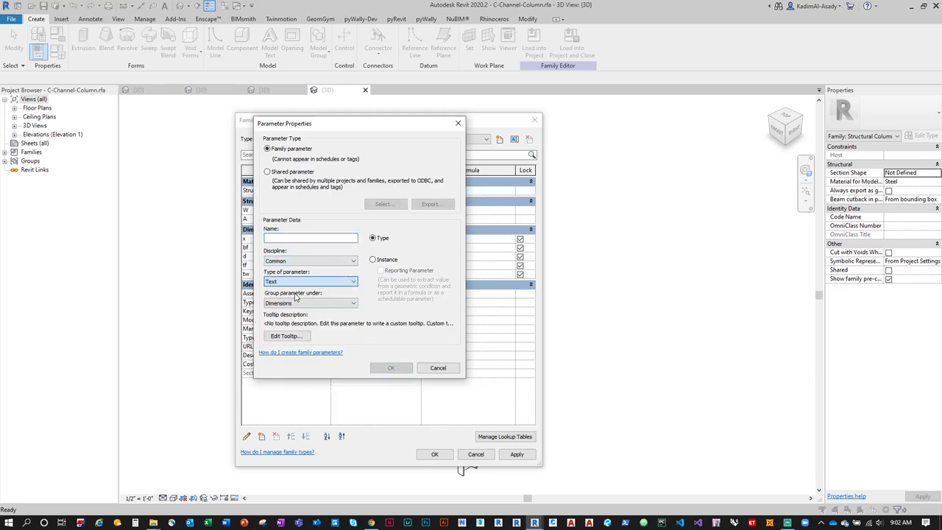
click(291, 282)
click(289, 288)
click(309, 302)
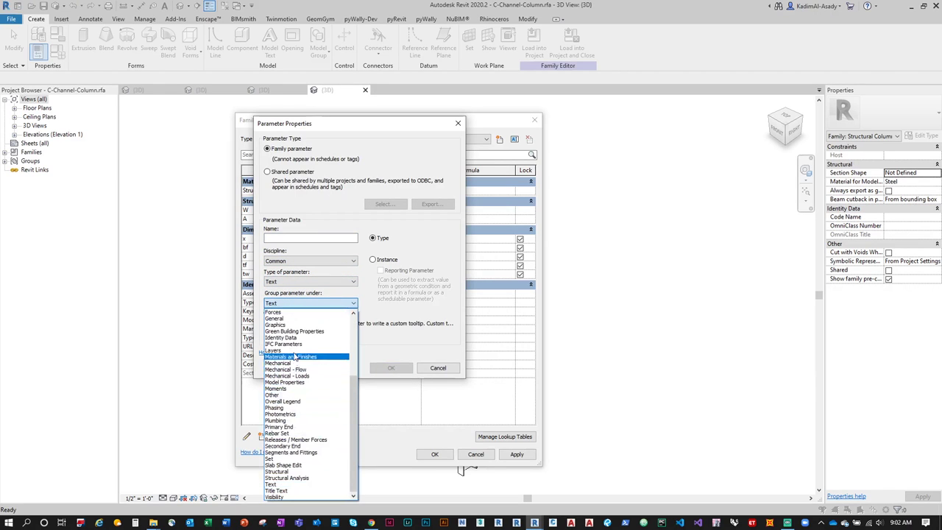
key(Escape)
key(i)
click(309, 238)
text(S)
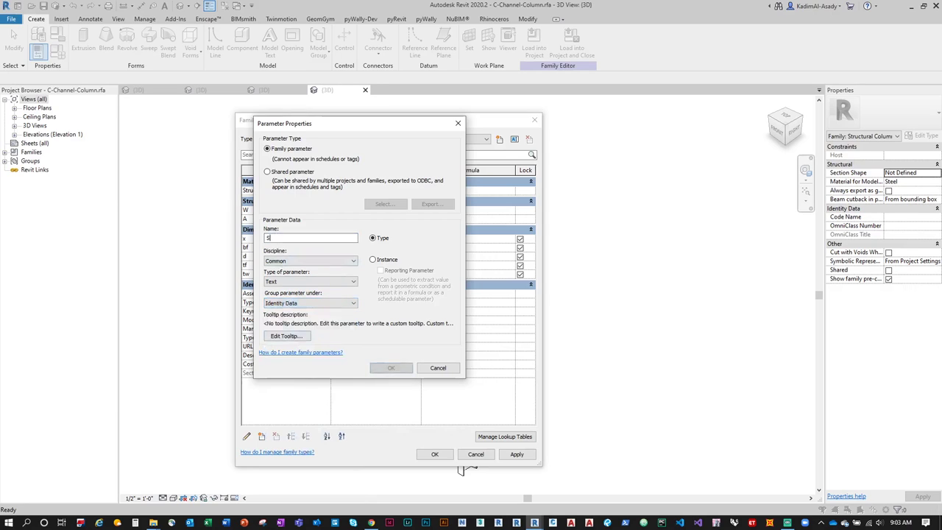
text(ection Profile)
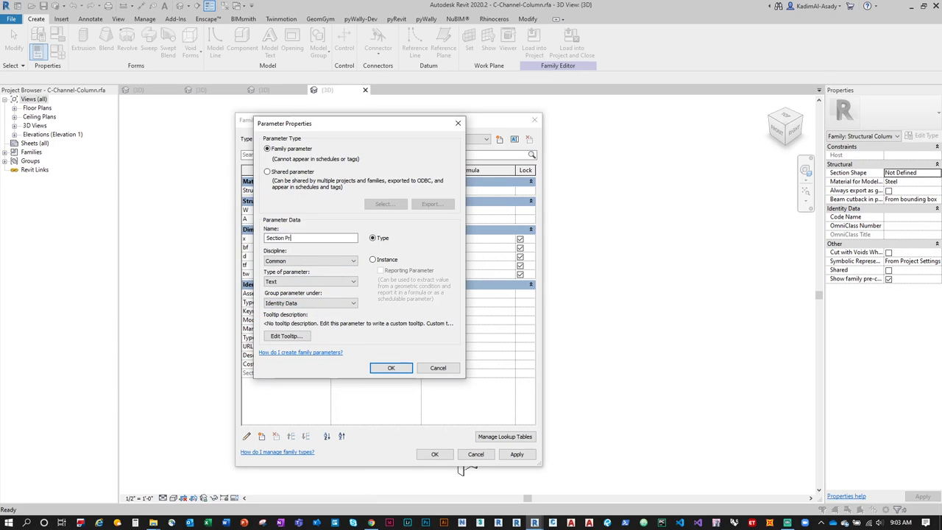
click(380, 370)
Step: Set Section Profile to C for the C5X9 type and load the family into sampleStructure.rvt, overwriting the existing version
click(354, 303)
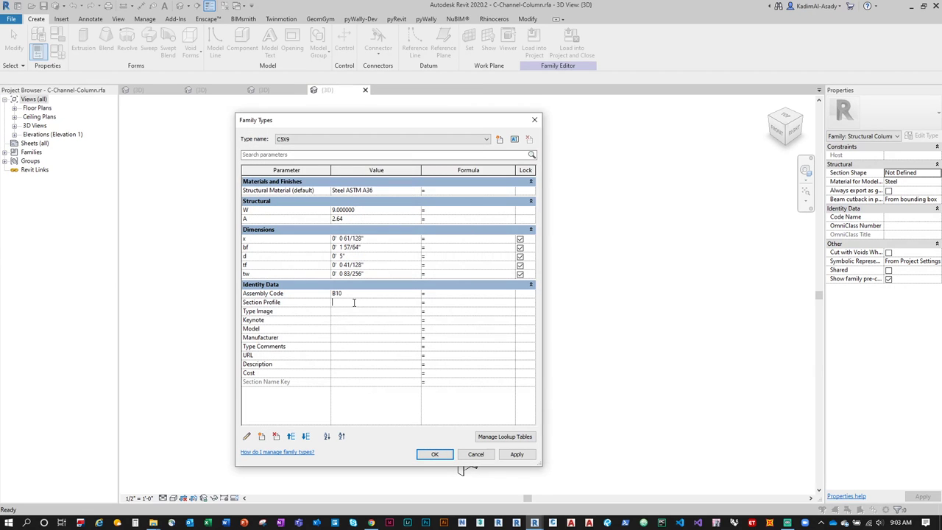
text(C)
click(435, 454)
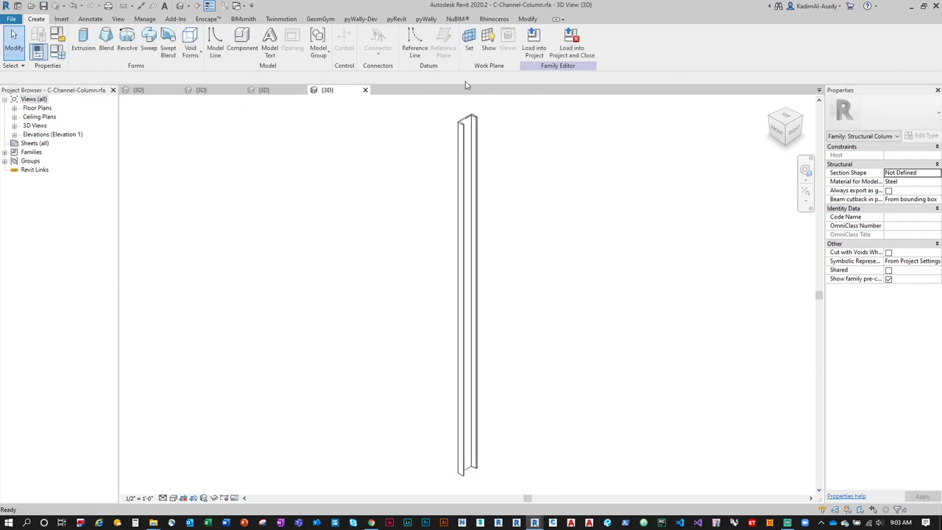
click(530, 46)
click(460, 332)
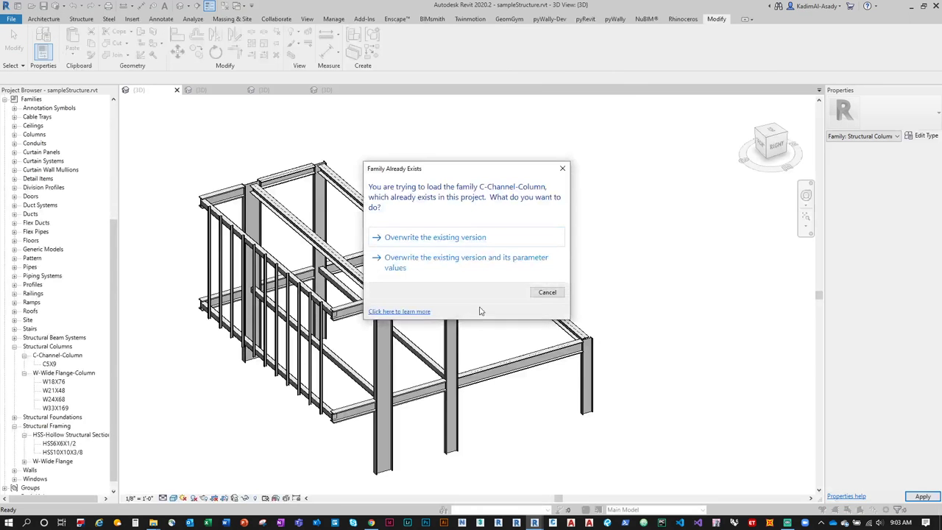
click(445, 242)
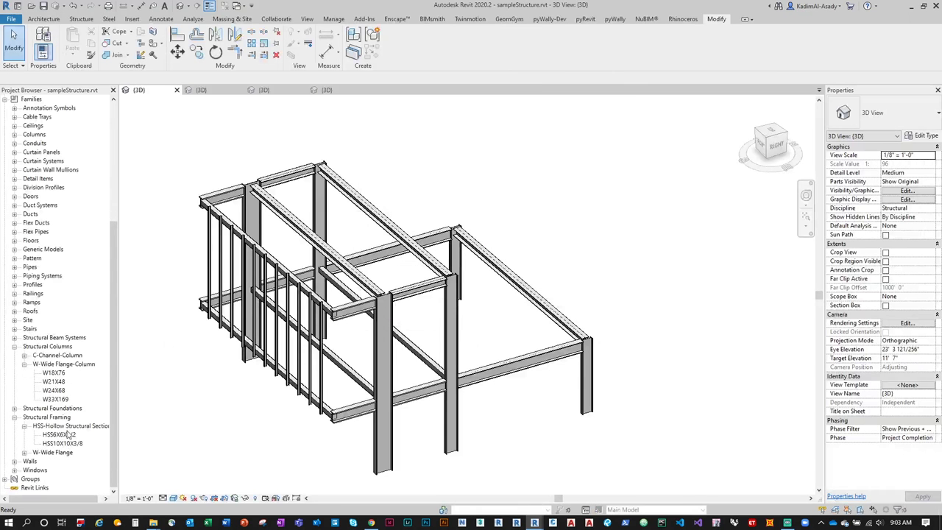
Step: Open the HSS-Hollow Structural Section family for editing and add a Section Profile type parameter of type Text under Identity Data
right_click(66, 426)
click(90, 350)
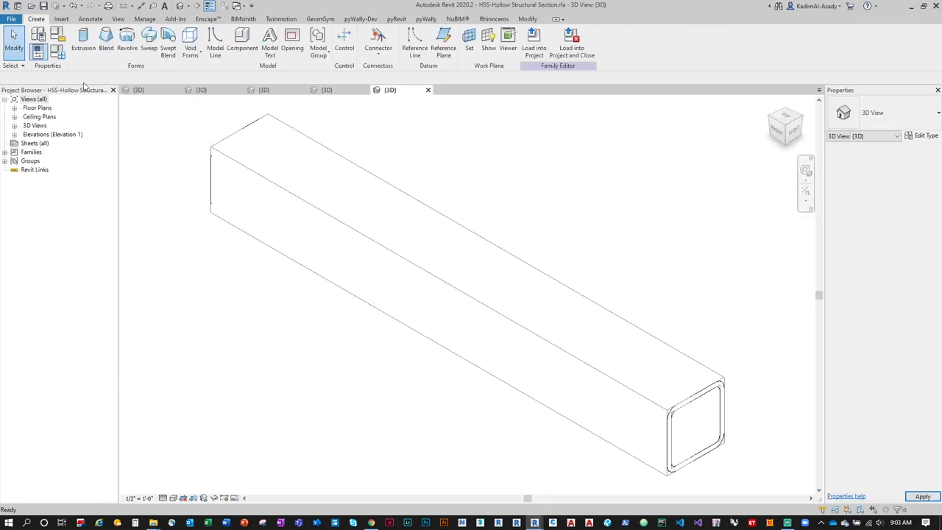
click(58, 52)
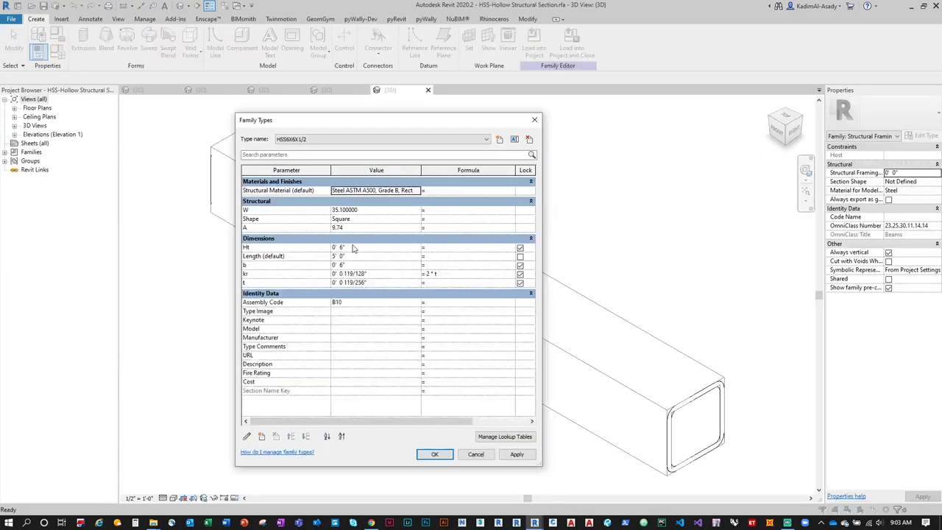
click(261, 436)
text(Section Profile)
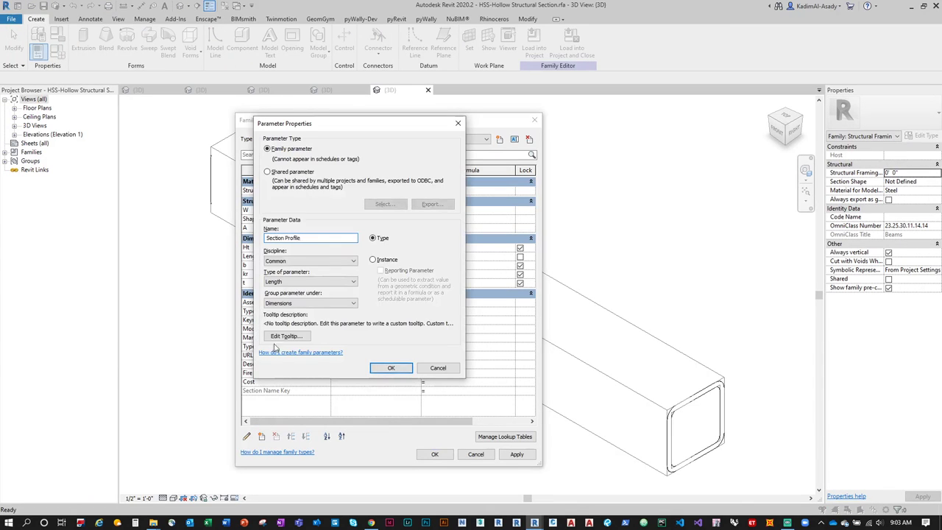
click(310, 281)
click(284, 289)
click(287, 302)
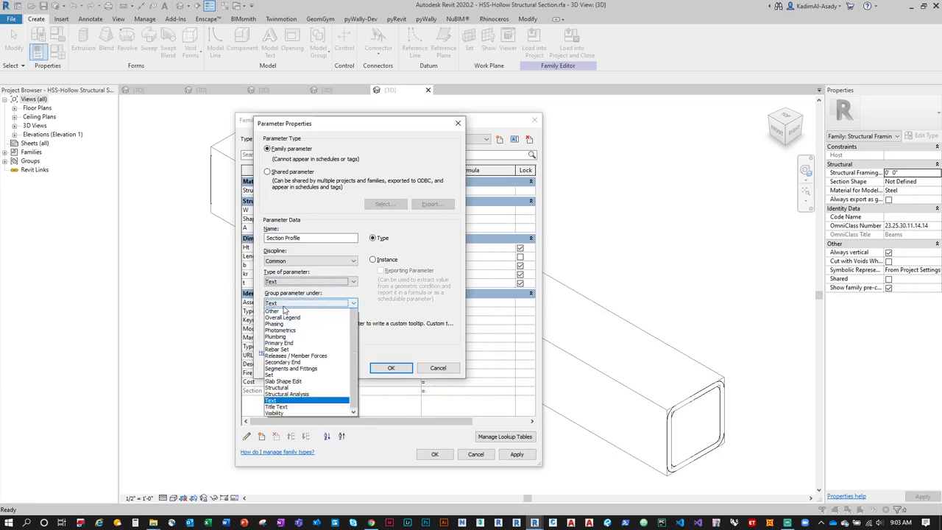
click(301, 339)
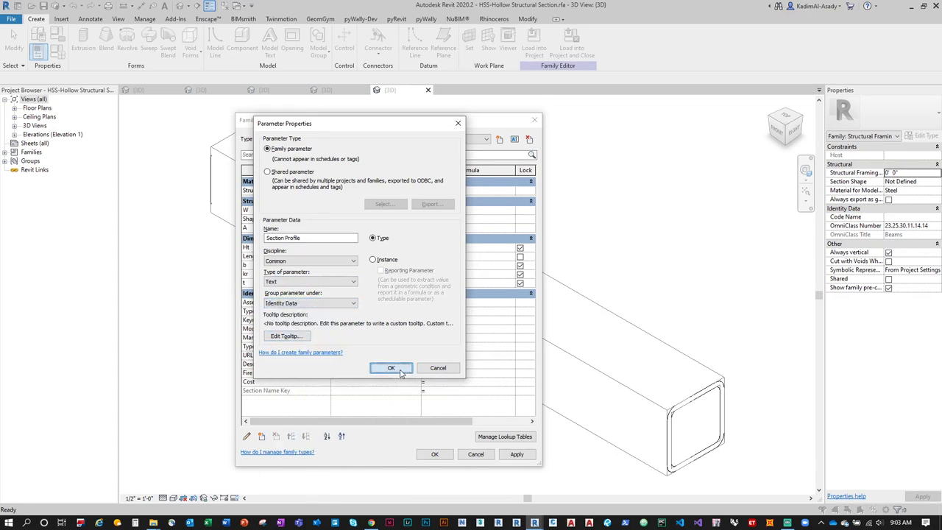
click(400, 372)
Step: Set Section Profile to H for the HSS6X6X1/2 type and load the family into sampleStructure.rvt
click(359, 312)
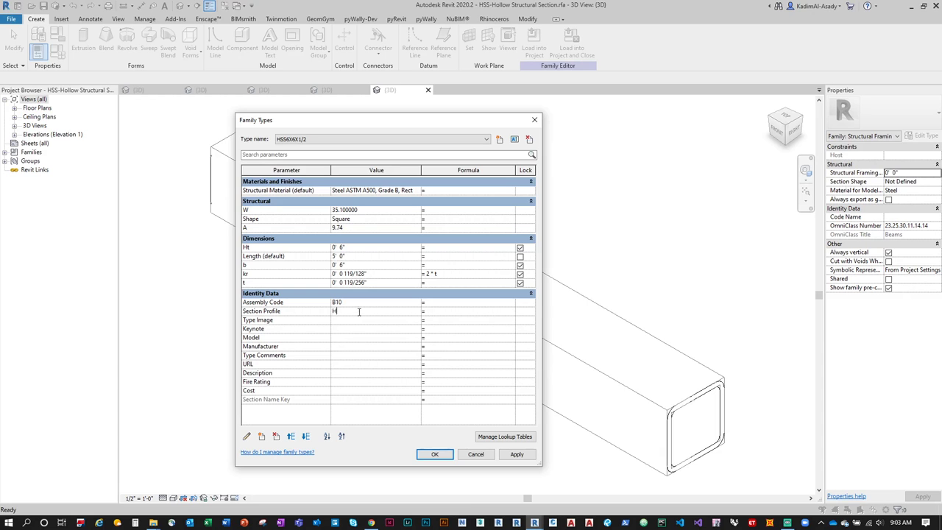
click(434, 454)
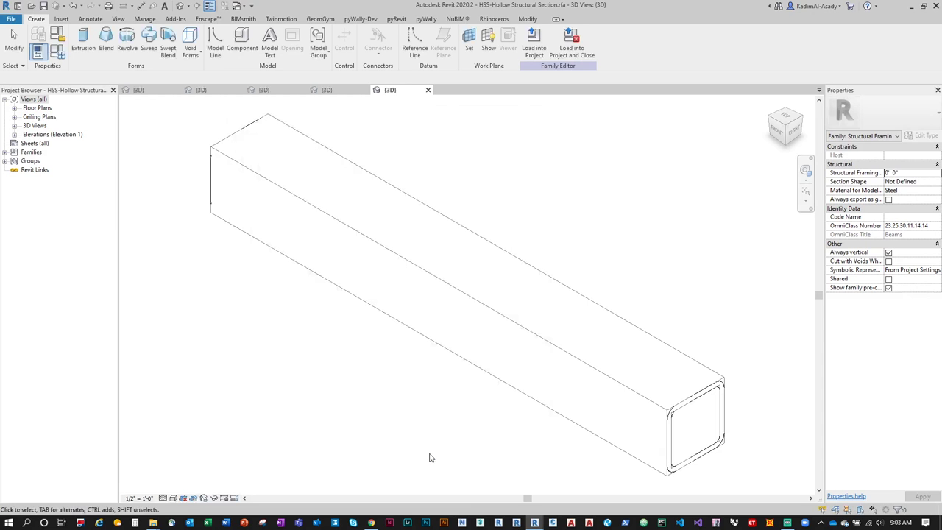
click(534, 52)
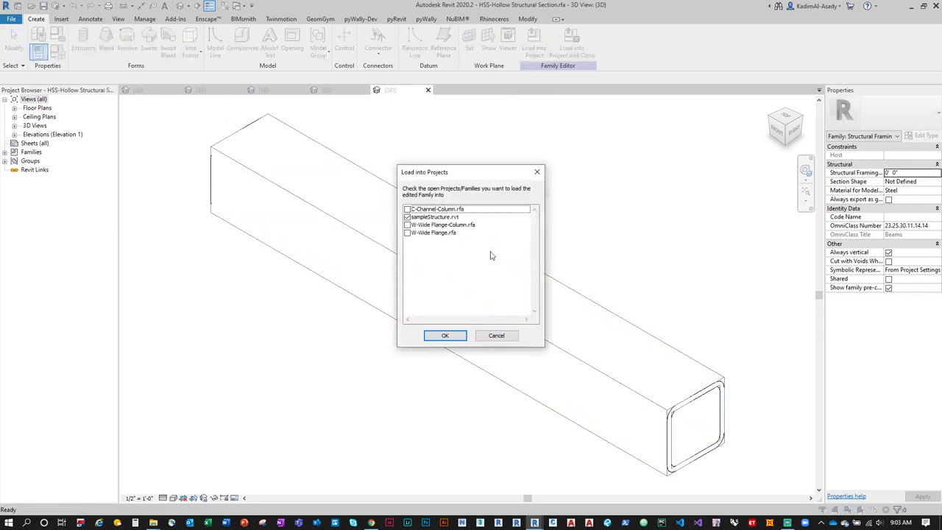
click(444, 336)
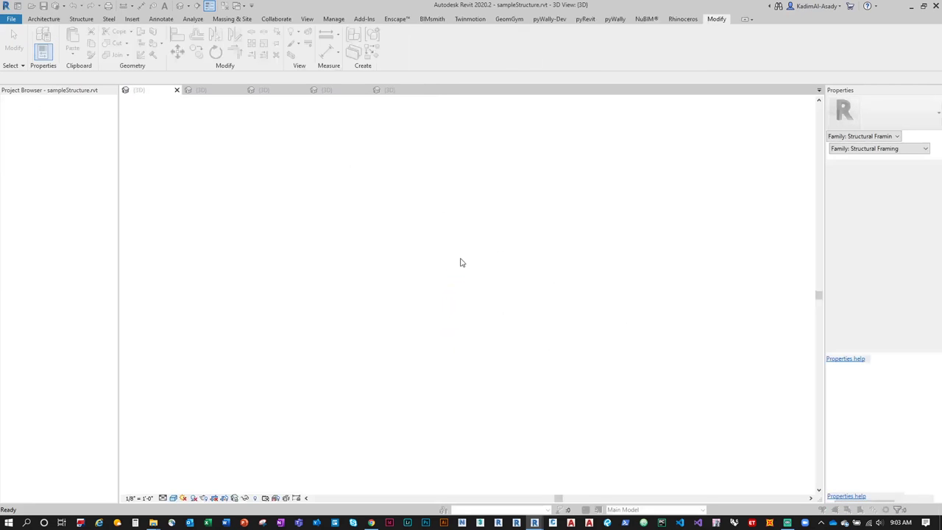
click(648, 238)
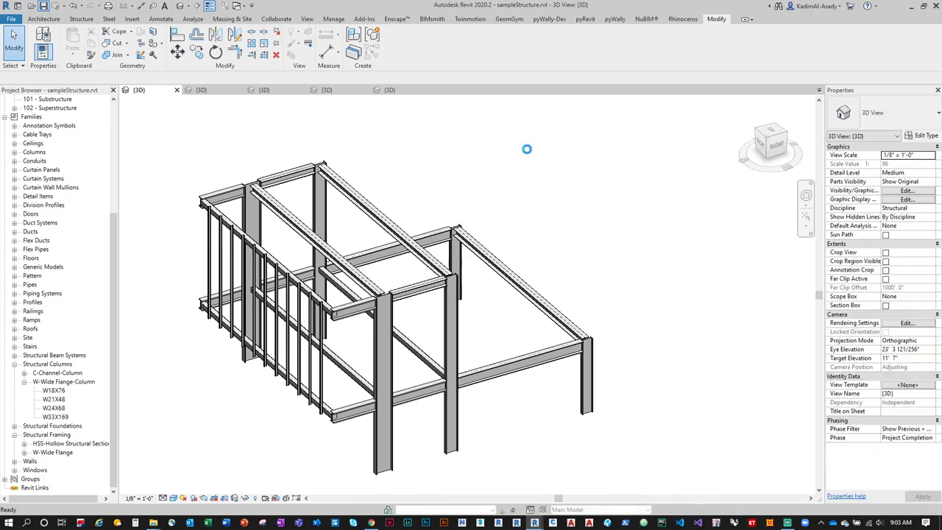
Step: Close all open family documents without saving their changes, leaving only the sampleStructure.rvt 3D view open
click(240, 90)
click(491, 267)
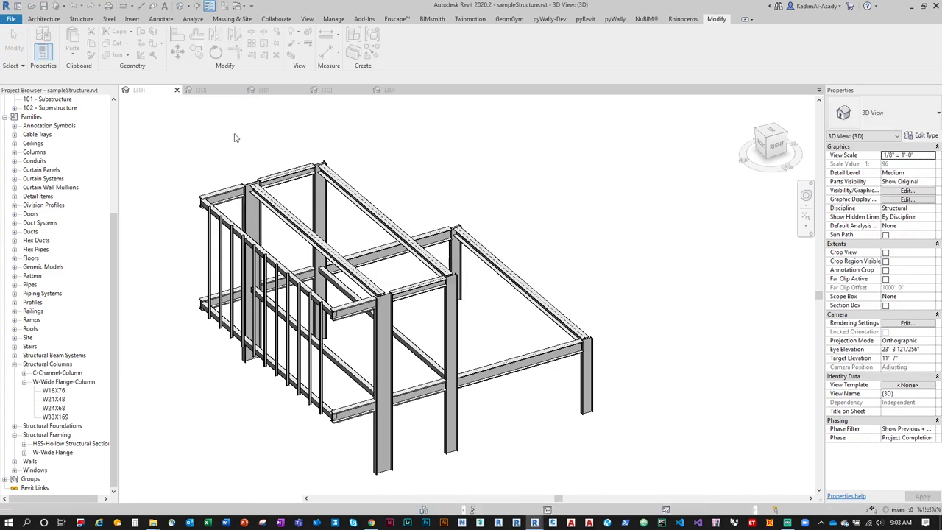
click(240, 90)
click(492, 268)
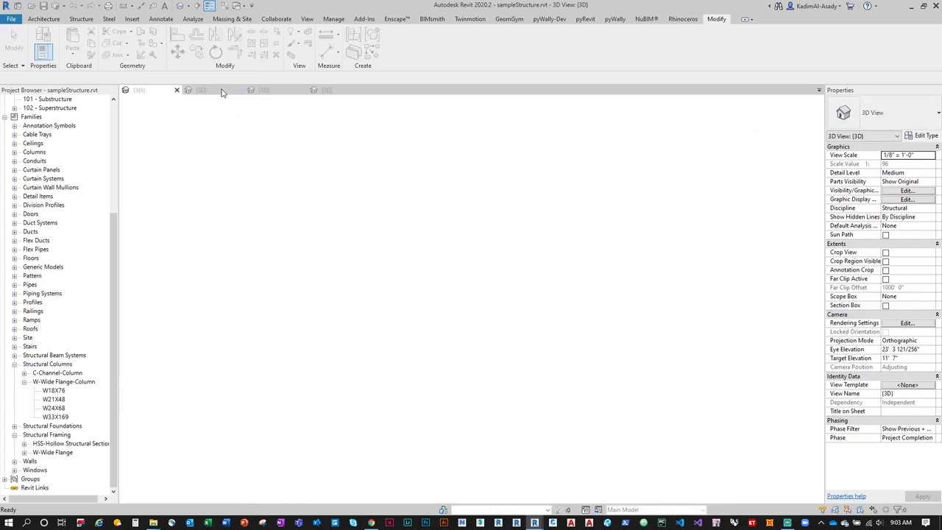
click(240, 90)
click(486, 269)
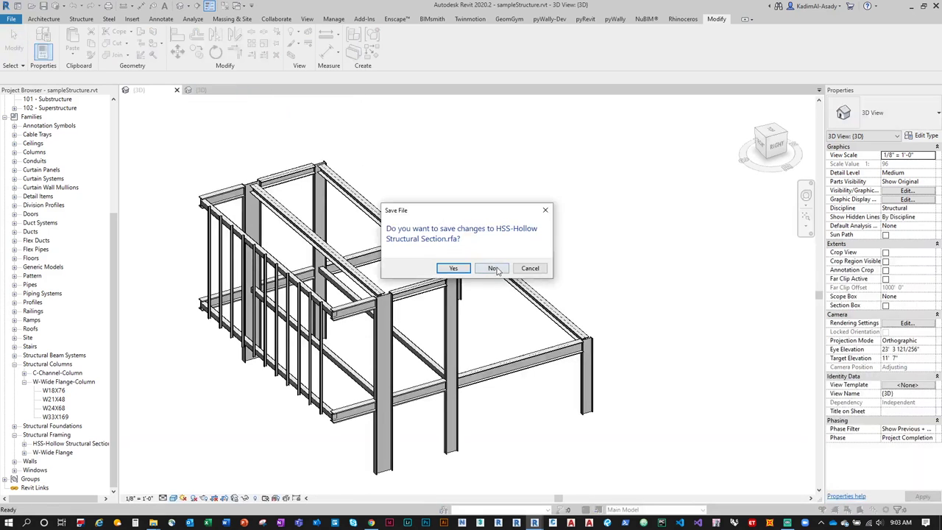
click(488, 269)
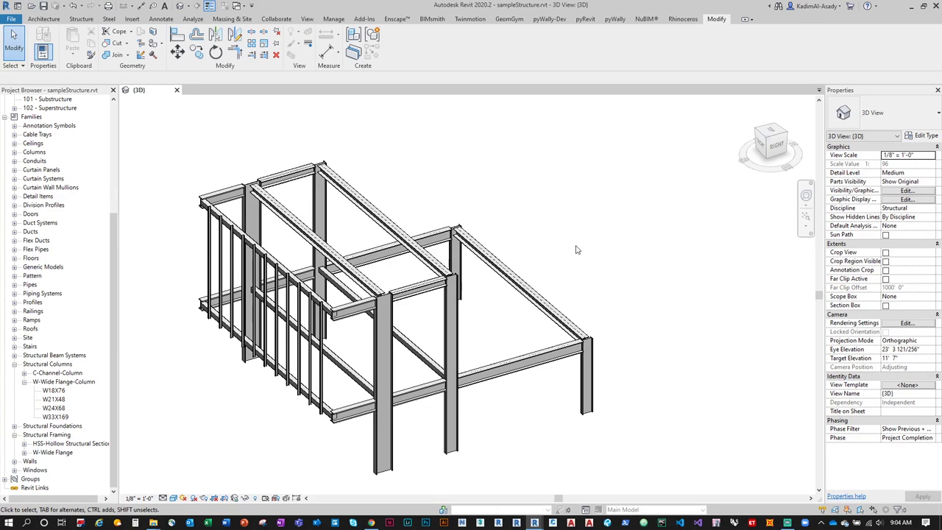
Step: Switch to Grasshopper through Rhino.Inside and recompute the definition
click(683, 18)
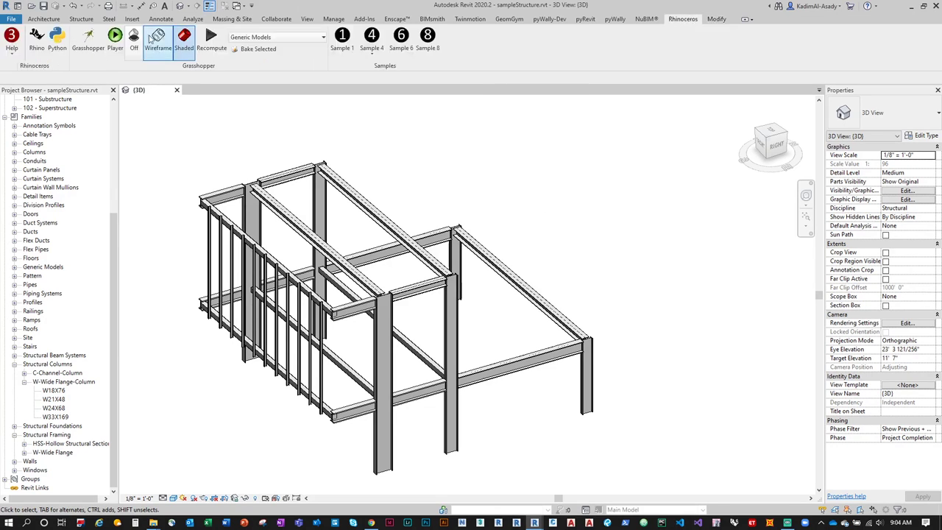
click(89, 44)
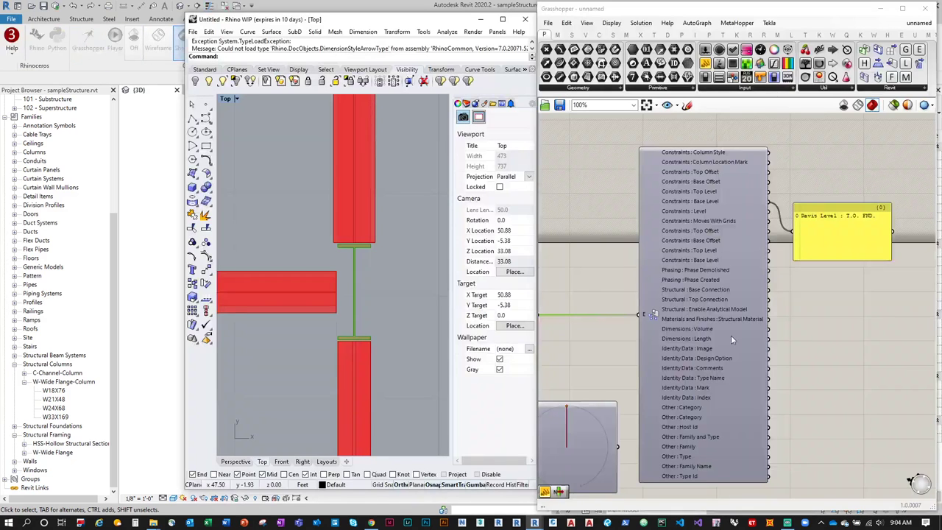
middle_click(824, 303)
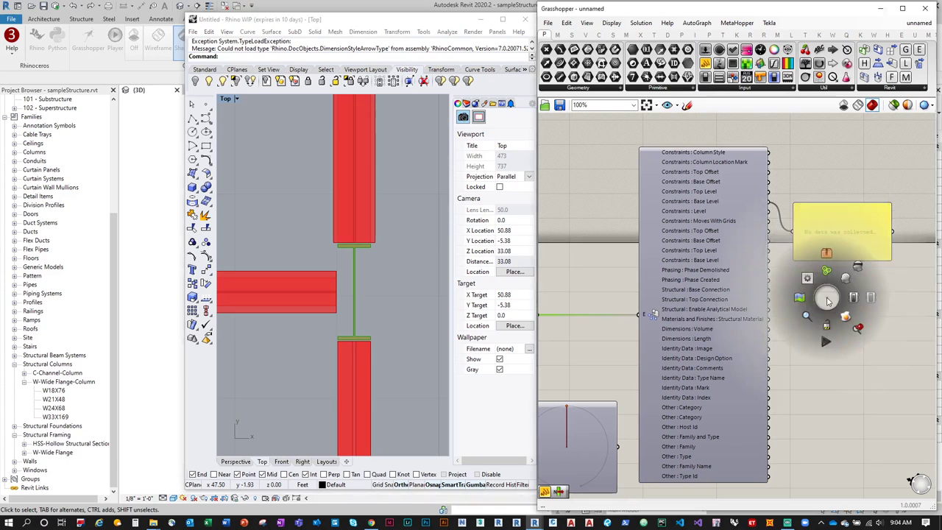
click(826, 344)
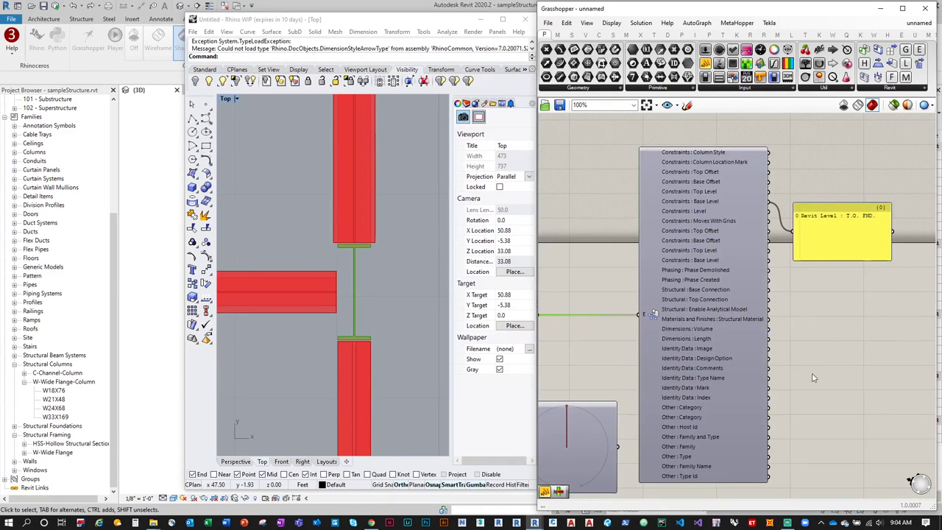
Step: Connect the Identity Data: Index output of the Decompose component to the panel and remove the component's unconnected parameters
mouse_move(704, 398)
drag(768, 398, 850, 326)
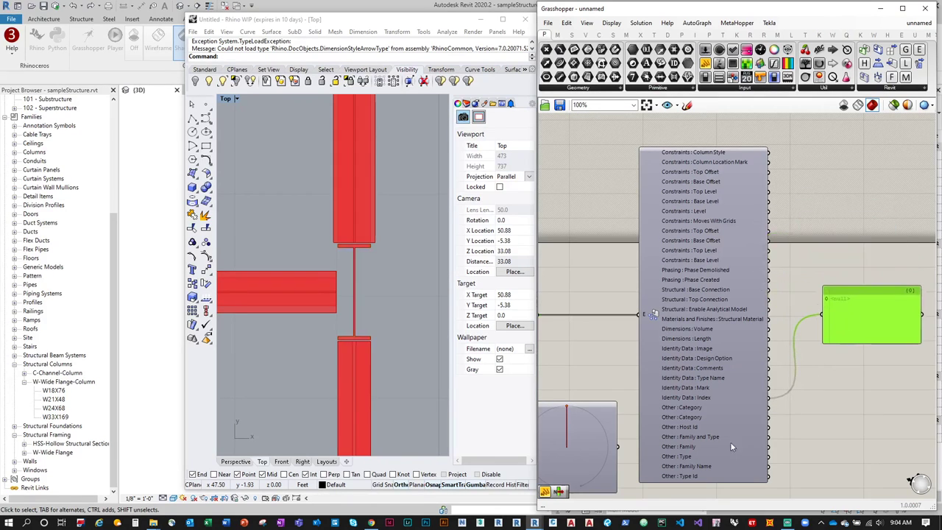
right_click(658, 315)
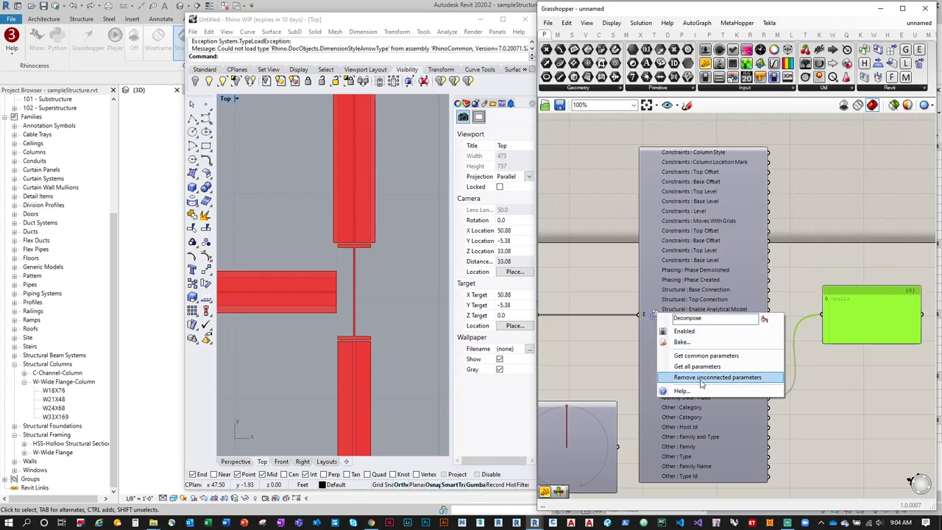
click(701, 378)
Step: Move the reduced Decompose component and its output panel closer to the List Item component
scroll(684, 346, up, 1)
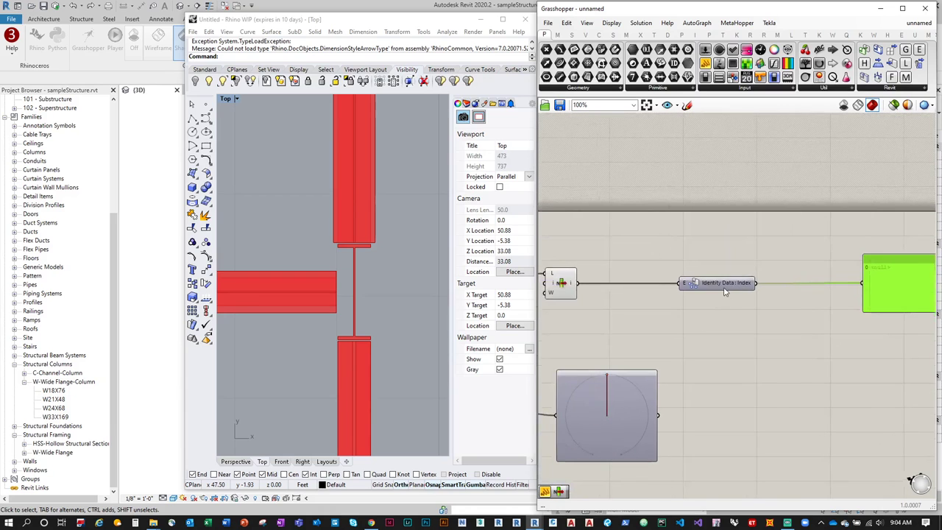
drag(724, 293, 701, 287)
drag(872, 294, 794, 295)
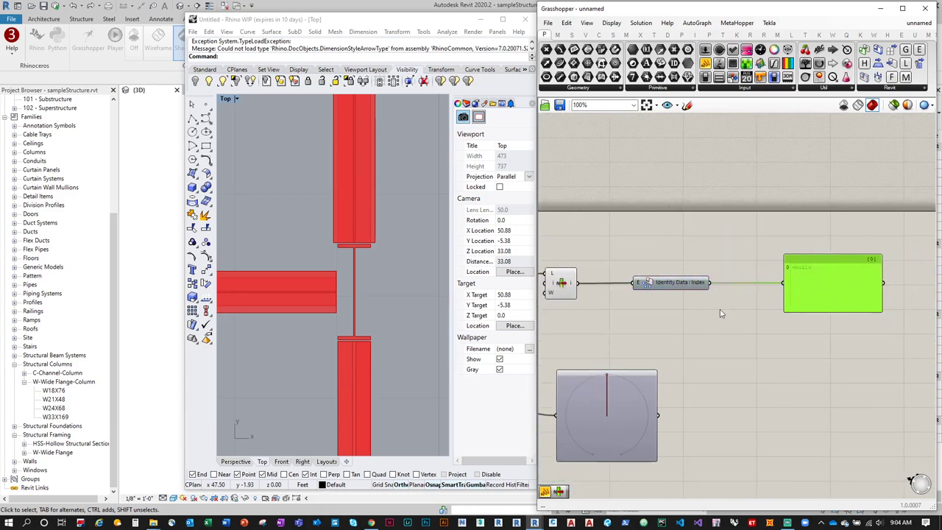
Step: Review the Revit element list in Grasshopper and widen the Rhino window to view the whole structure in the Top viewport
right_drag(720, 313, 875, 287)
scroll(590, 251, down, 1)
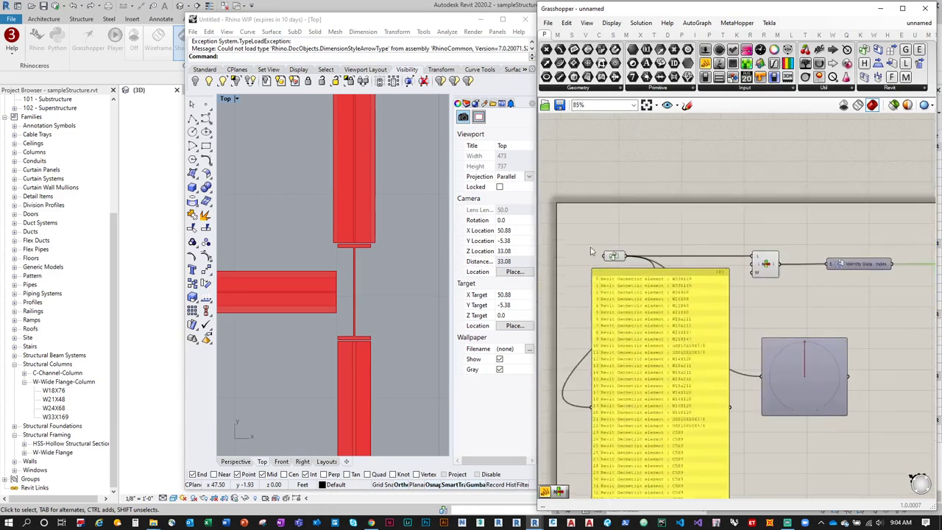
scroll(590, 252, up, 2)
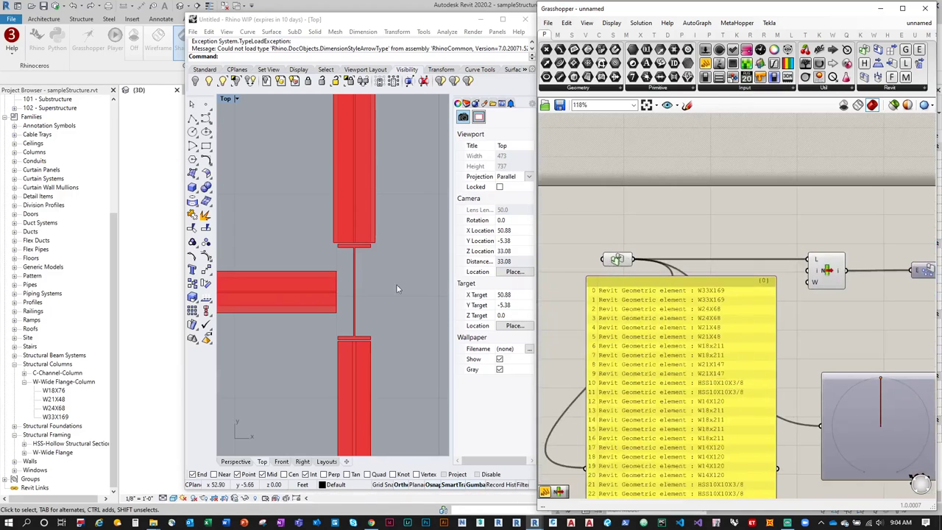
drag(185, 331, 54, 330)
scroll(320, 324, down, 5)
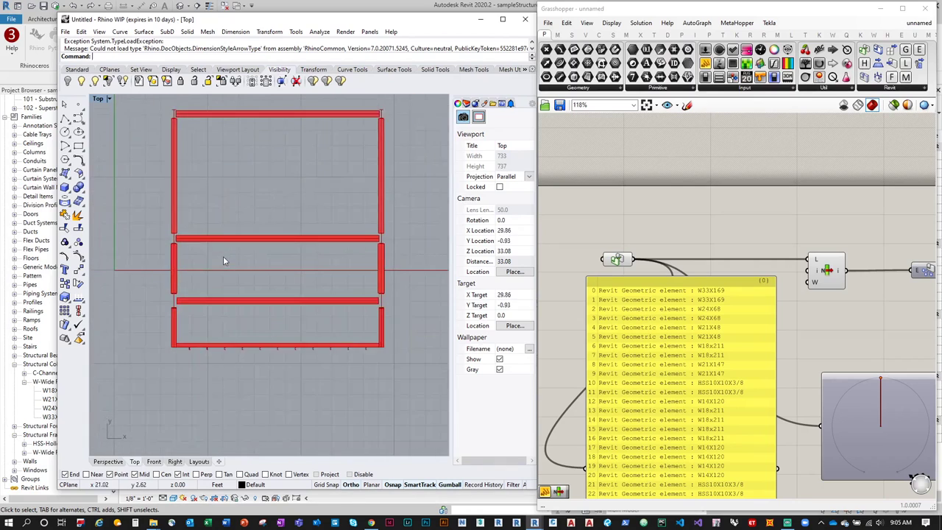
right_drag(223, 256, 245, 287)
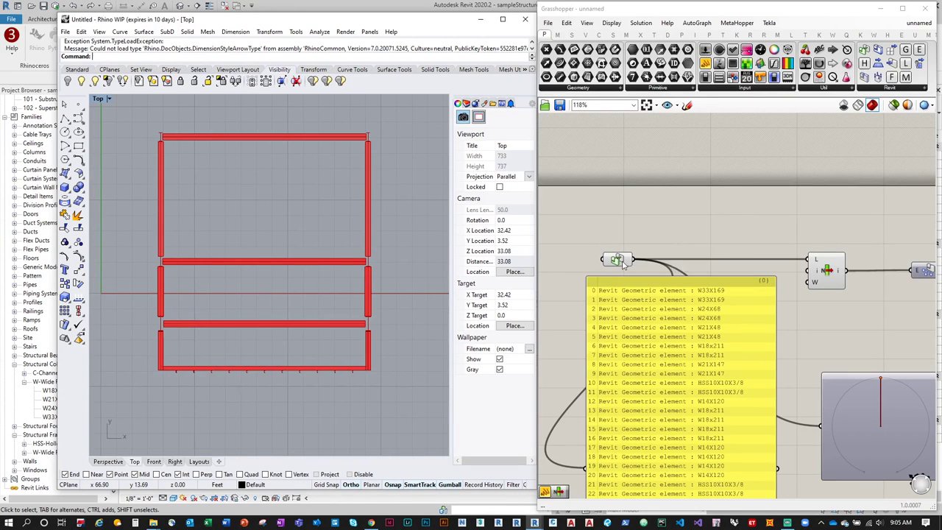
Step: Widen the Grasshopper window and add a Revit Document.Categories component above the element parameter
mouse_move(617, 266)
drag(538, 171, 439, 171)
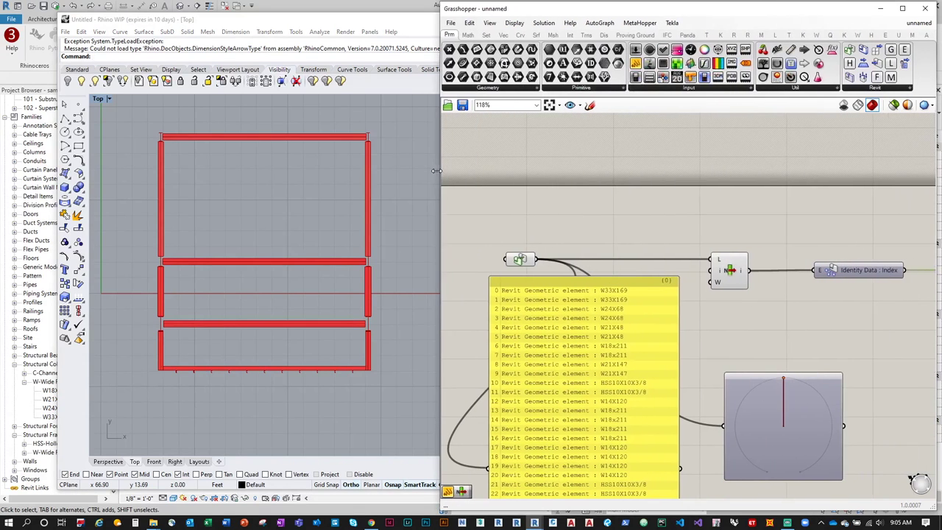
click(731, 35)
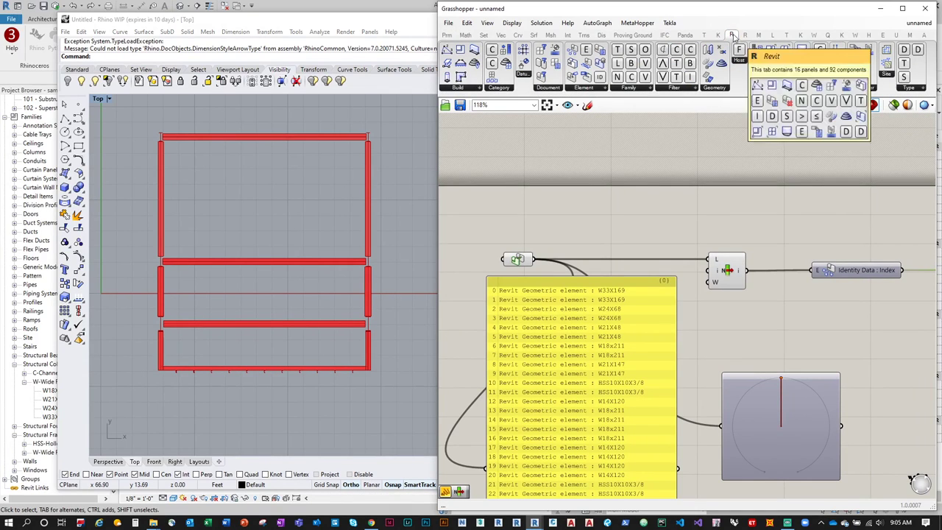
click(591, 89)
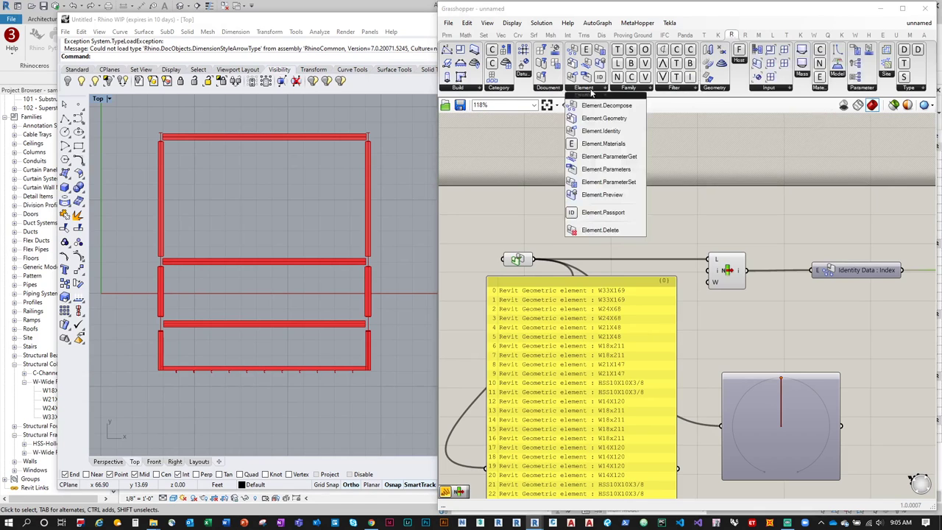
click(547, 89)
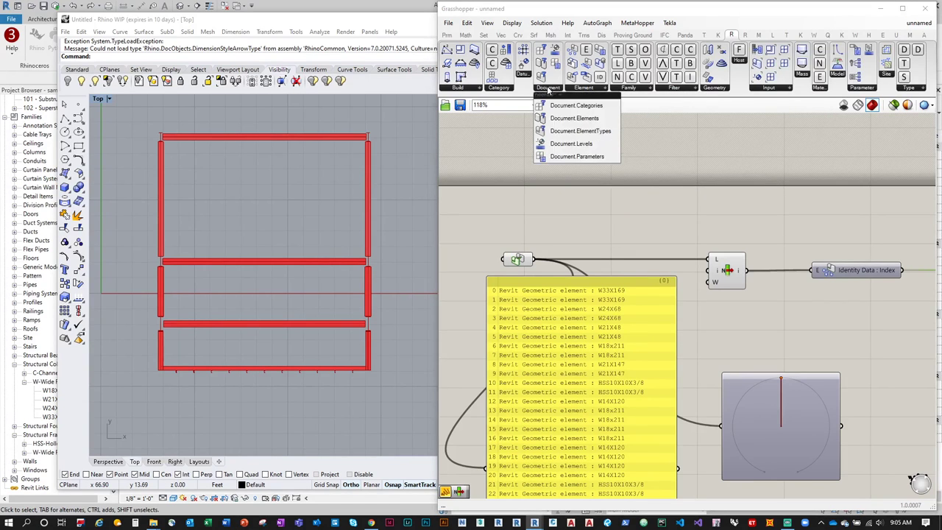
click(576, 105)
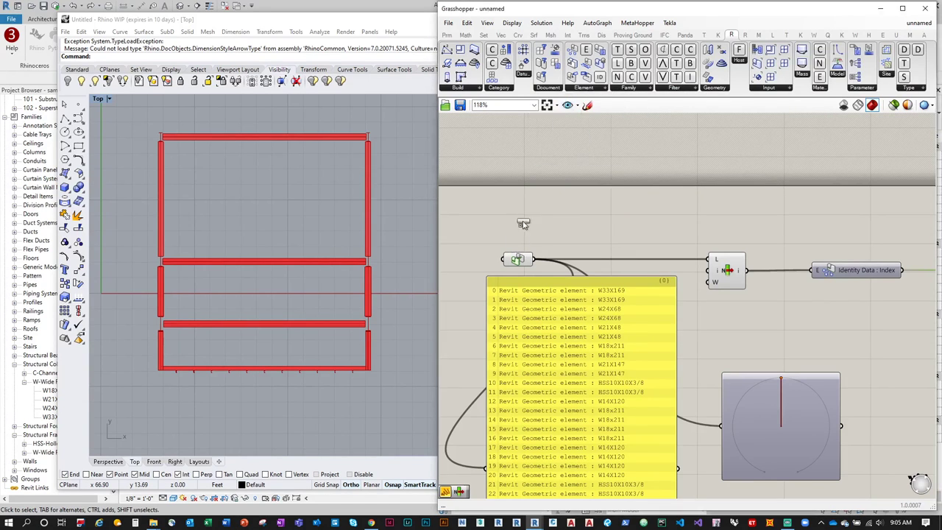
click(524, 225)
Step: Connect the Categories output to the element list panel and examine the indices of the structural column and framing categories
right_drag(603, 243, 637, 185)
drag(596, 166, 519, 409)
right_drag(609, 383, 624, 334)
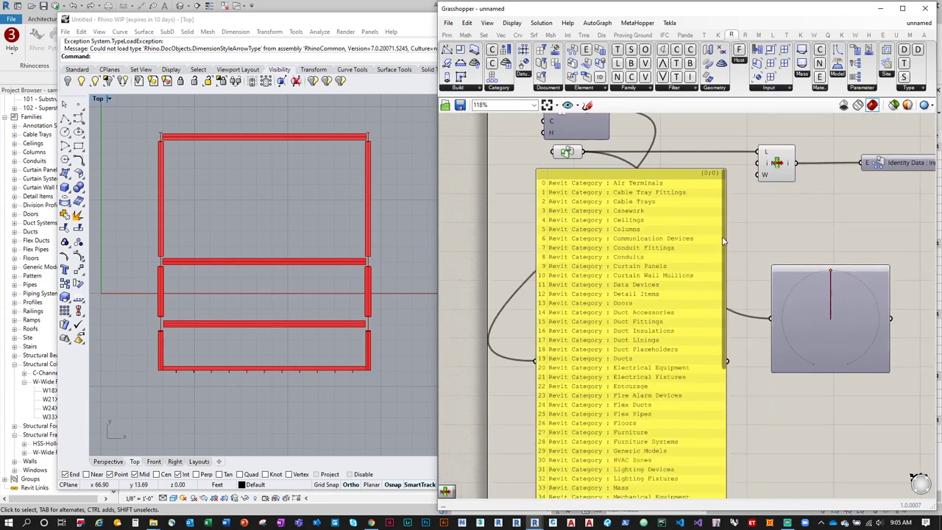
drag(723, 241, 722, 505)
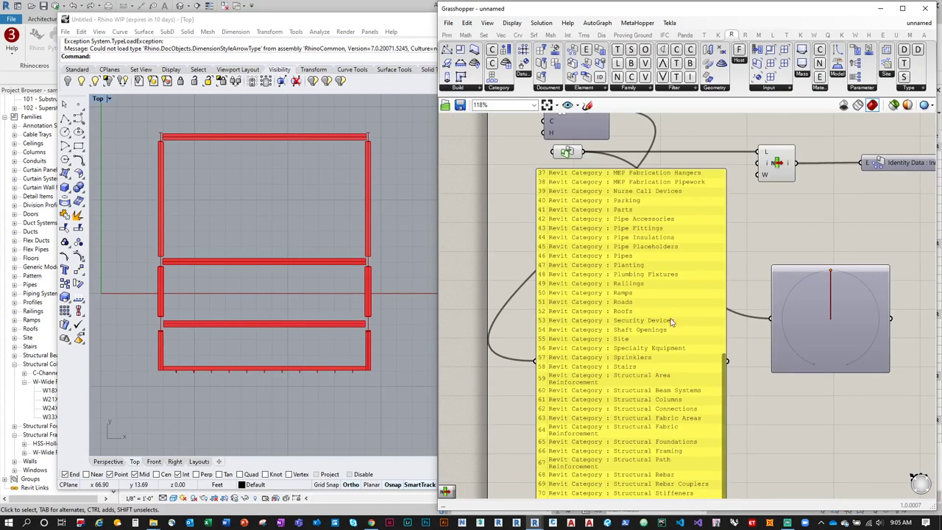
right_drag(673, 338, 669, 278)
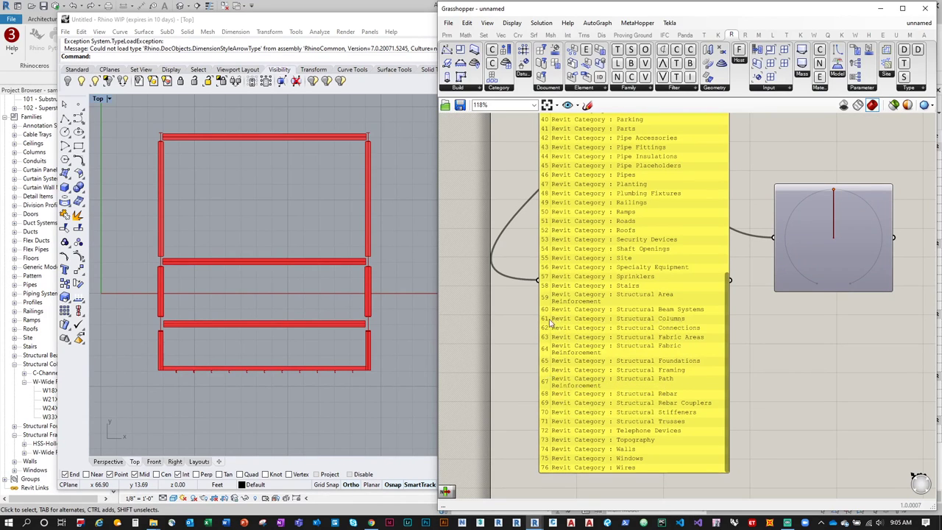
right_drag(594, 338, 567, 426)
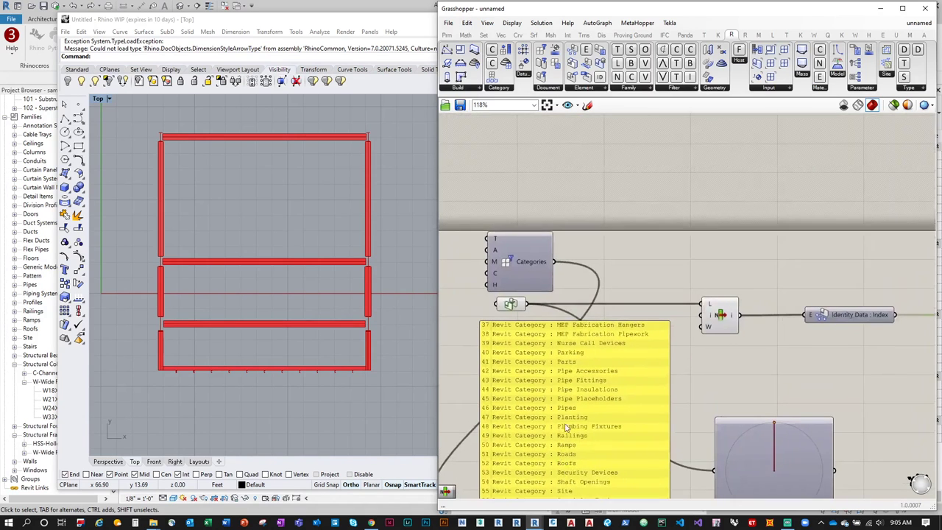
Step: Add a List Item component beside Categories and connect the Categories output to its L input
click(483, 35)
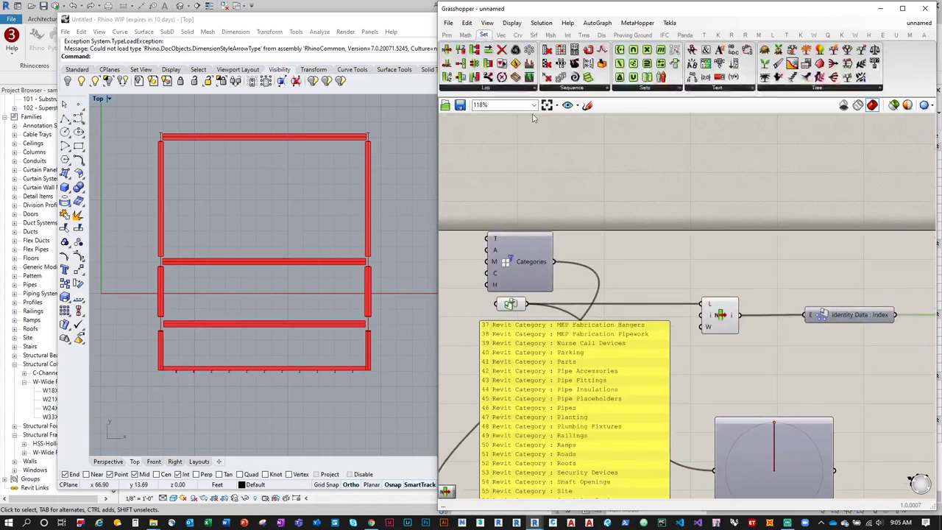
click(488, 90)
drag(471, 99, 642, 245)
scroll(642, 245, up, 2)
drag(550, 260, 627, 204)
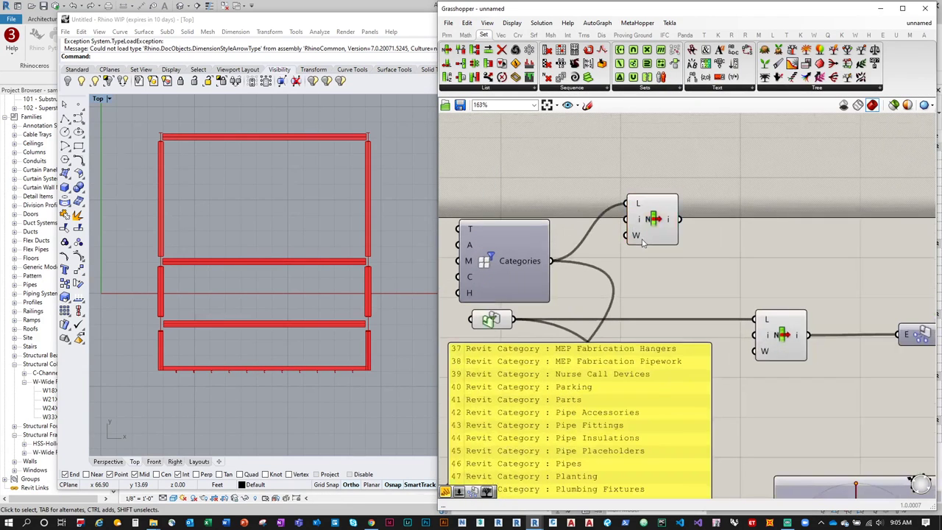
Step: Set the new List Item's i input to the integers 61 and 66, and align the component with Categories
right_click(639, 219)
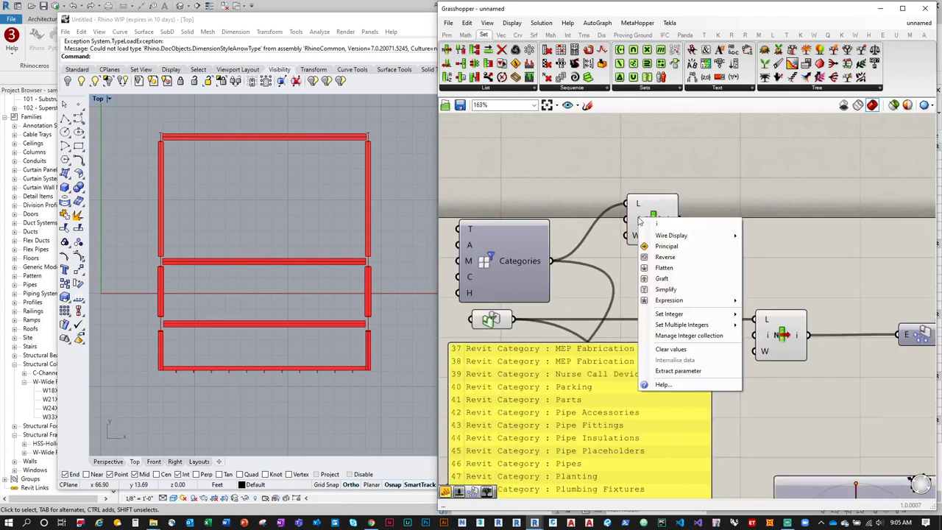
mouse_move(697, 324)
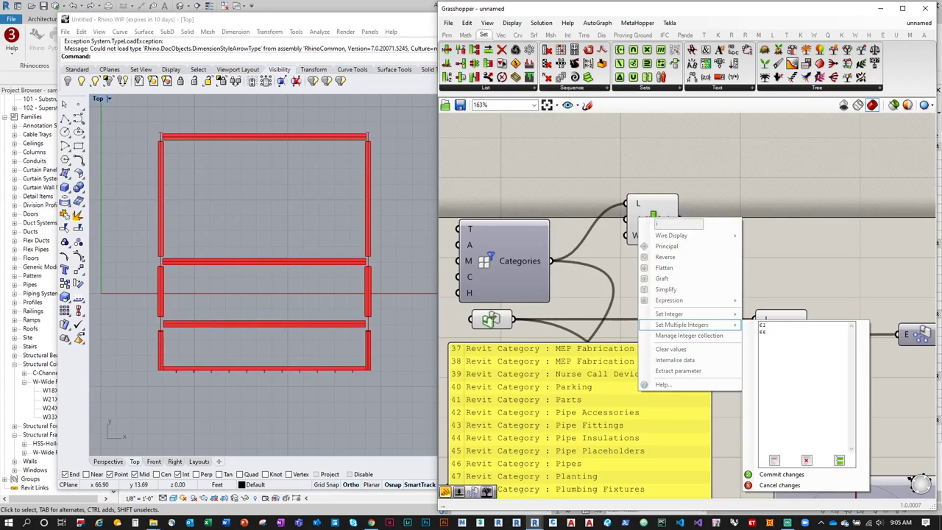
click(781, 474)
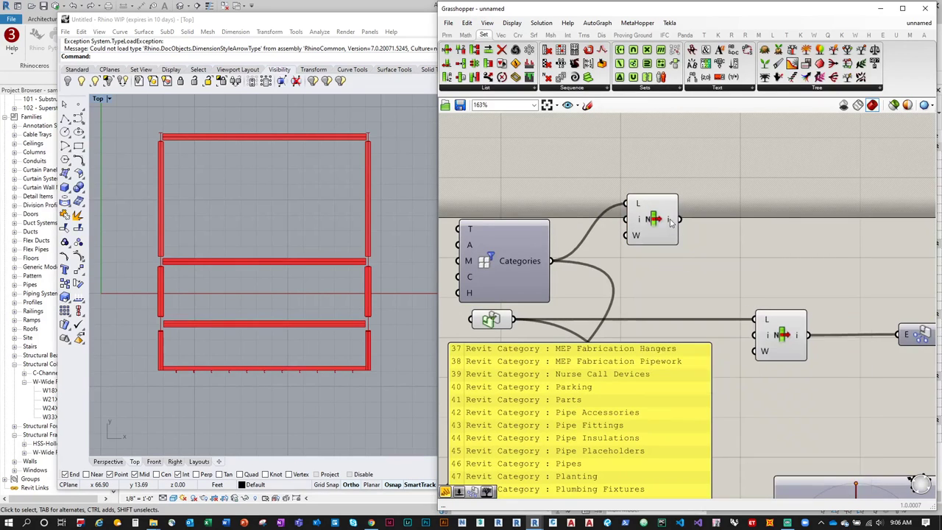
mouse_move(671, 223)
drag(657, 218, 657, 276)
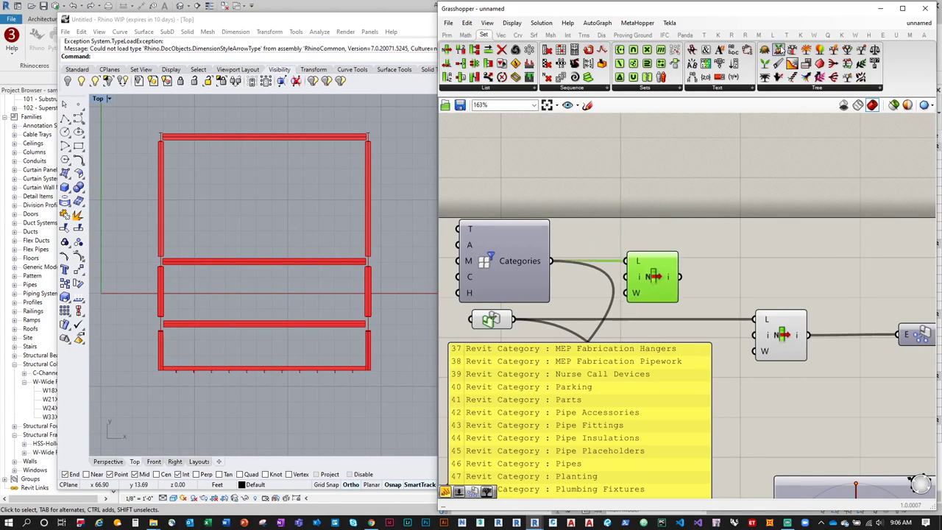
Step: Add a Revit Document.Elements component to the canvas, beyond the new List Item
click(731, 35)
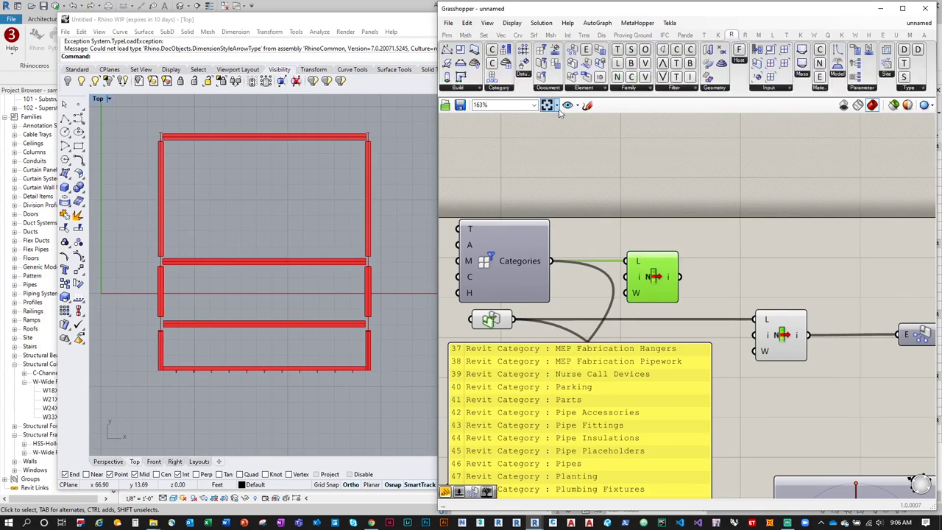
click(602, 88)
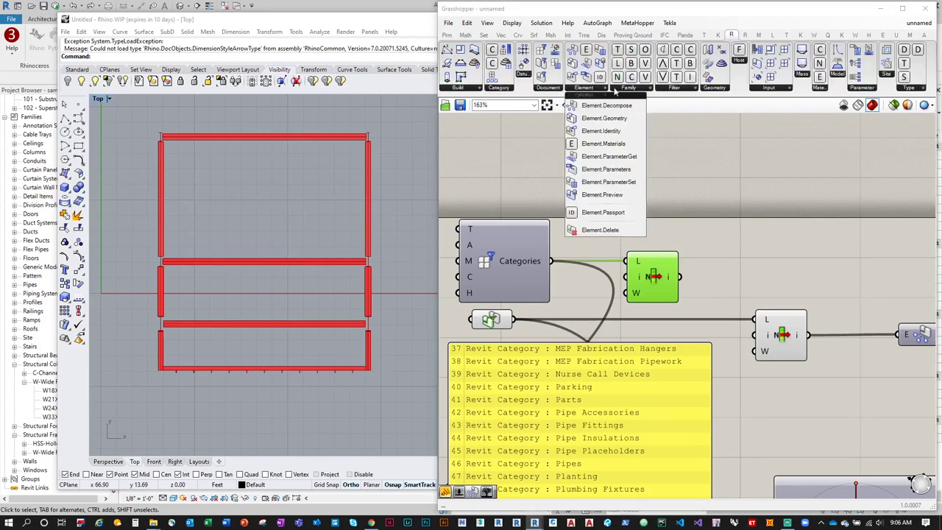
click(547, 88)
drag(574, 118, 809, 223)
click(547, 88)
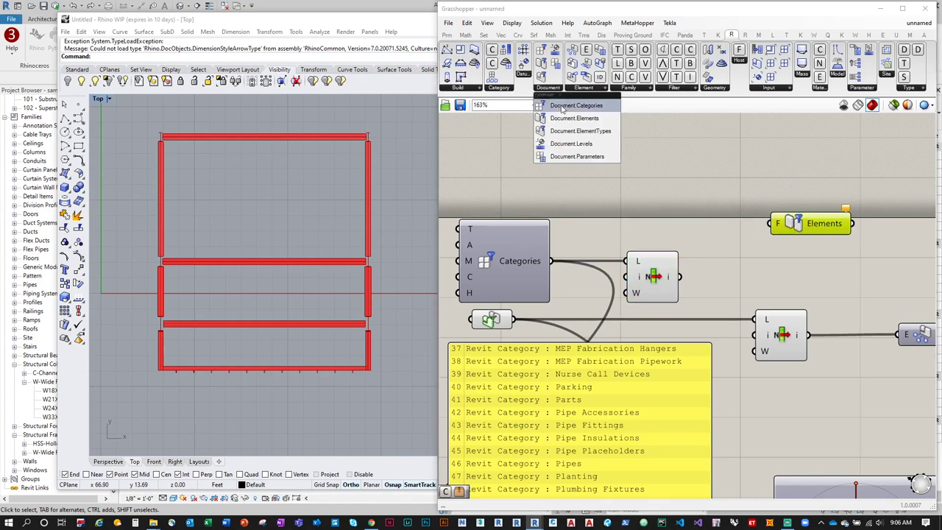
click(548, 87)
drag(566, 119, 824, 177)
double_click(824, 177)
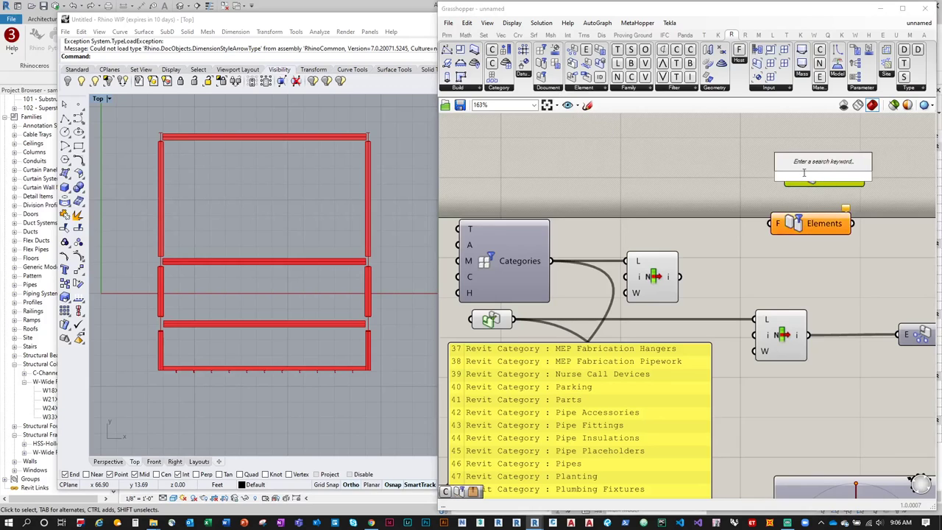
key(Escape)
click(814, 179)
key(Delete)
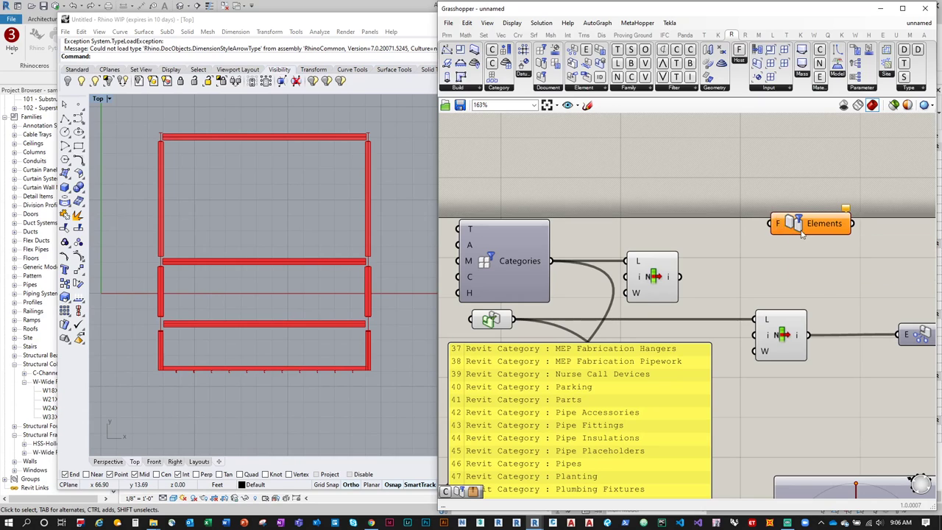
Step: Add an Element.CategoryFilter between the new List Item and Elements, and wire the three components in sequence
drag(802, 230, 839, 278)
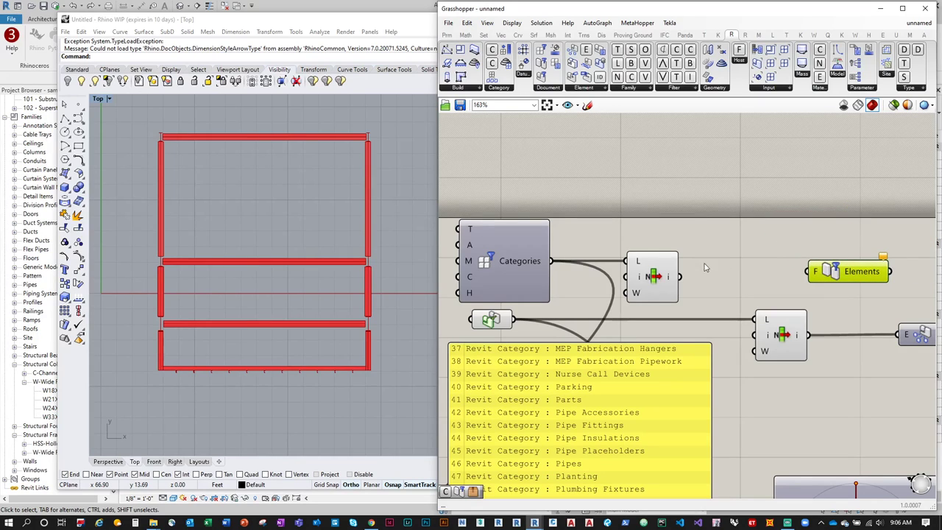
mouse_move(669, 291)
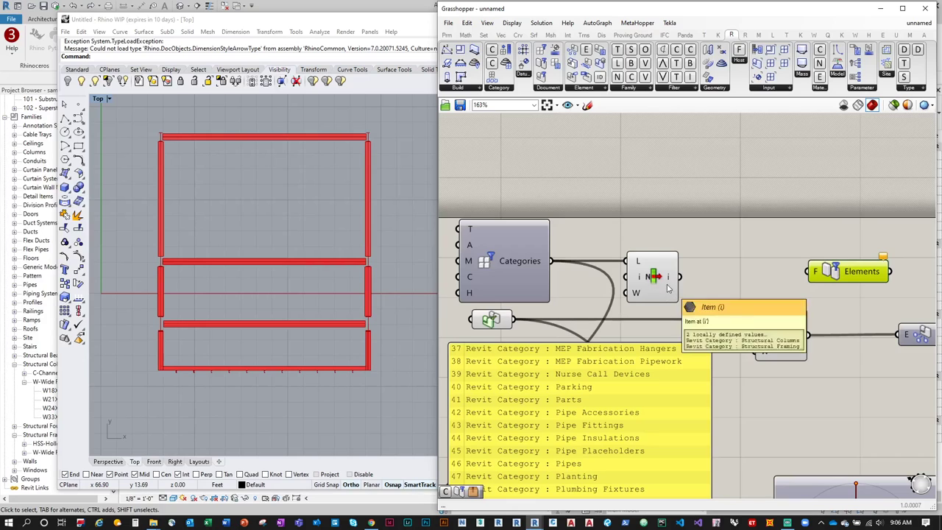
click(683, 90)
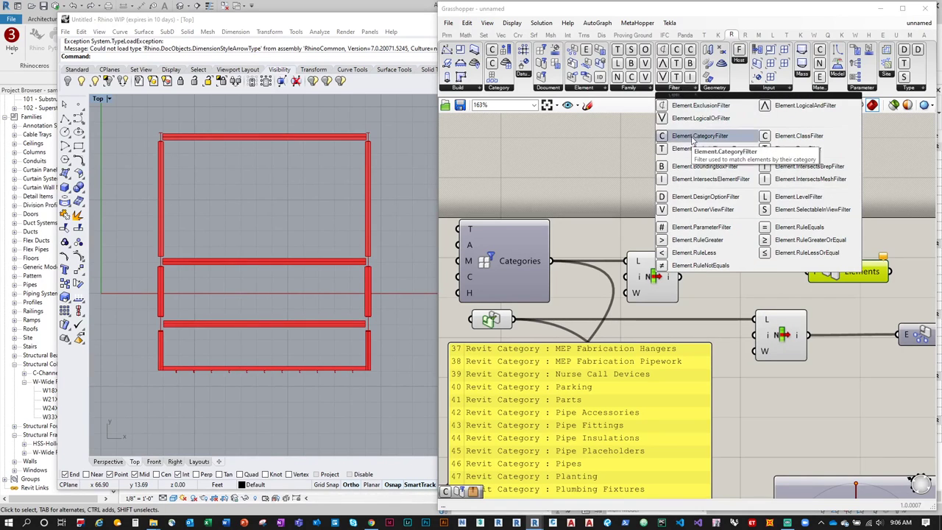
drag(691, 139, 732, 220)
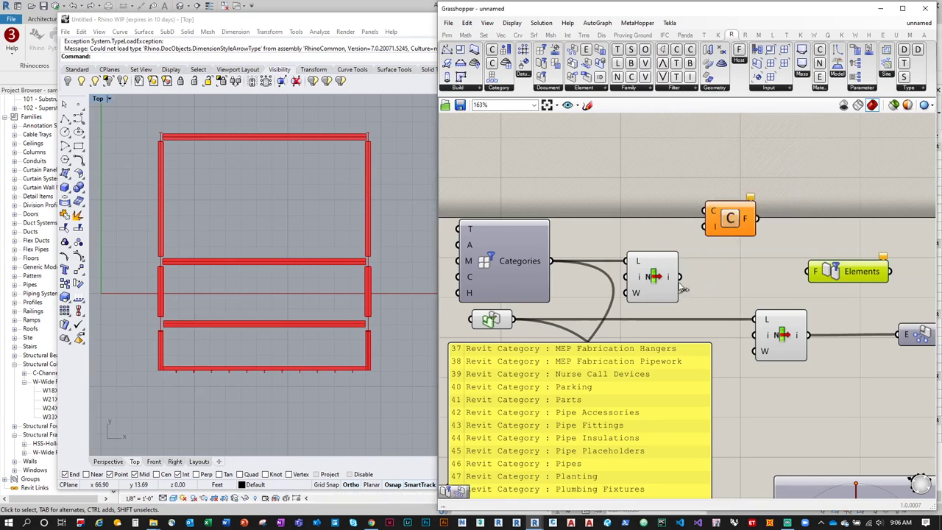
drag(671, 283, 709, 284)
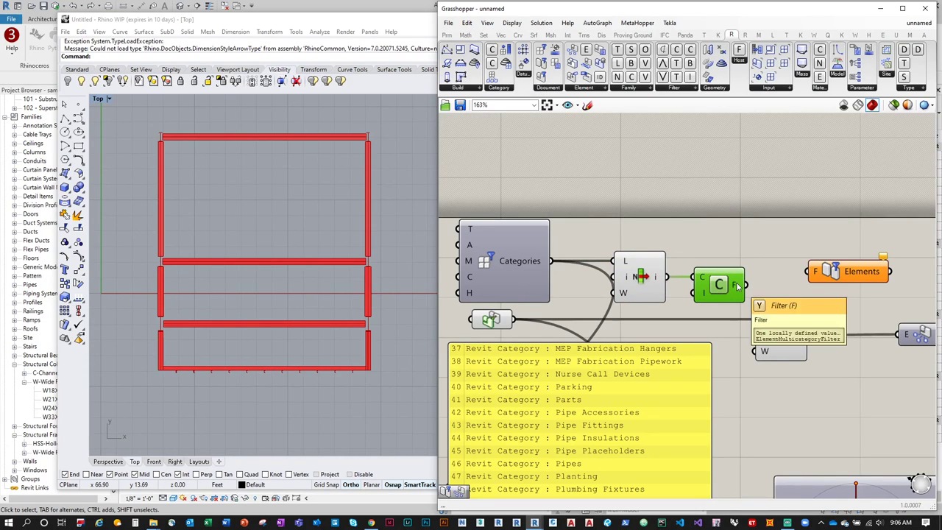
drag(738, 287, 820, 289)
right_drag(821, 289, 721, 197)
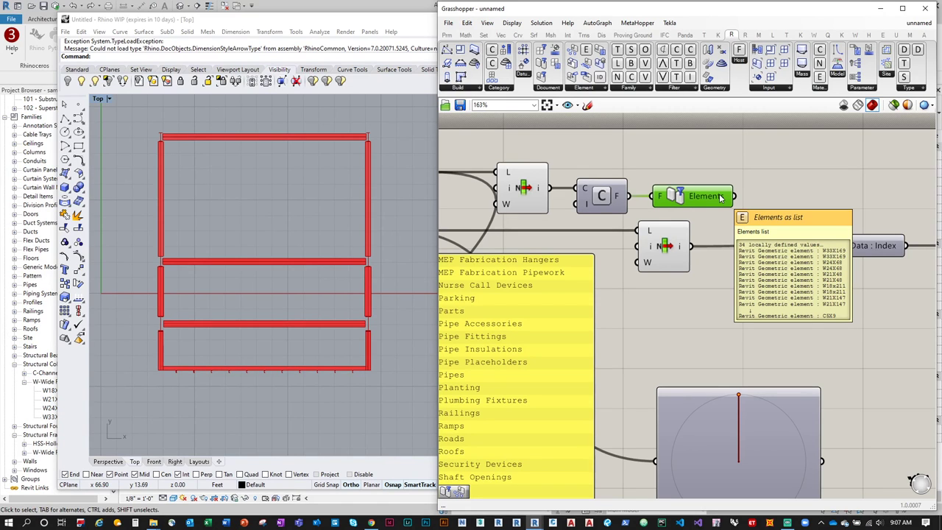
Step: Delete the category list panel and the old Revit element parameter beneath Categories
scroll(721, 197, down, 2)
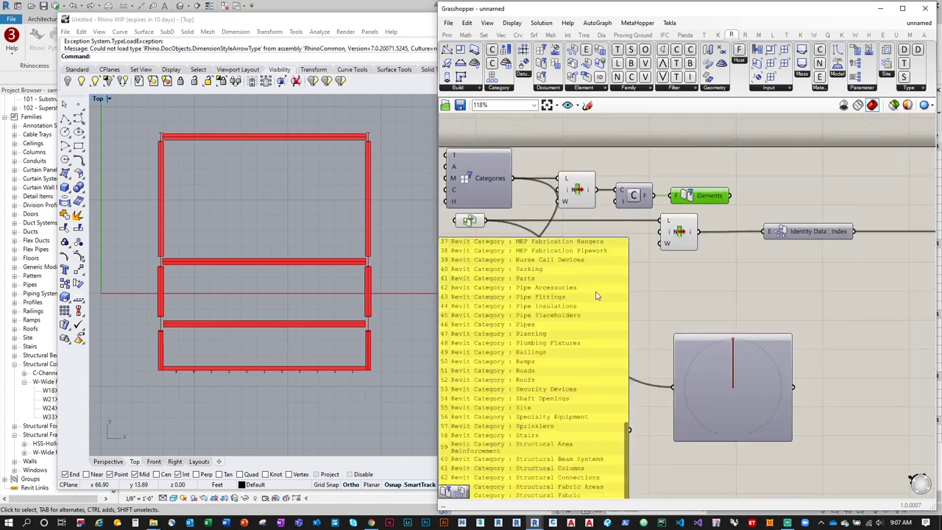
scroll(593, 297, down, 2)
click(548, 295)
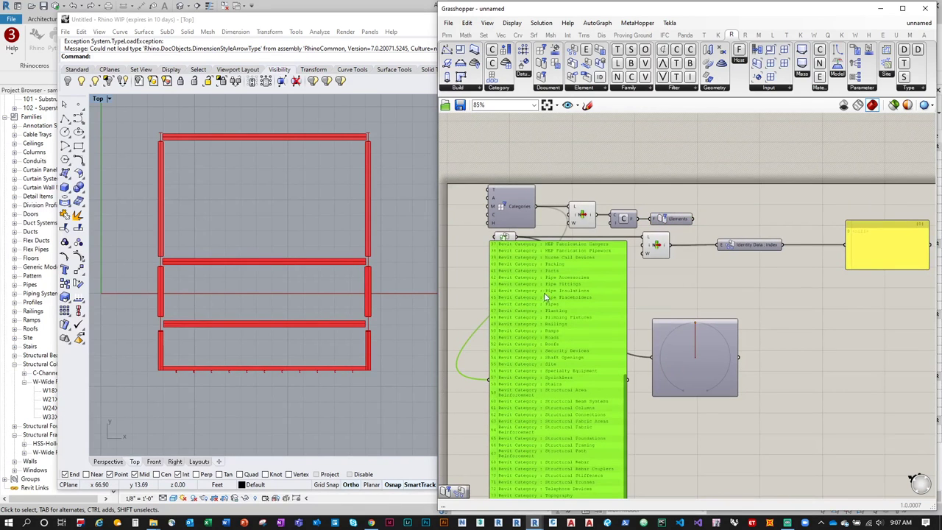
scroll(543, 292, up, 1)
key(Delete)
click(500, 228)
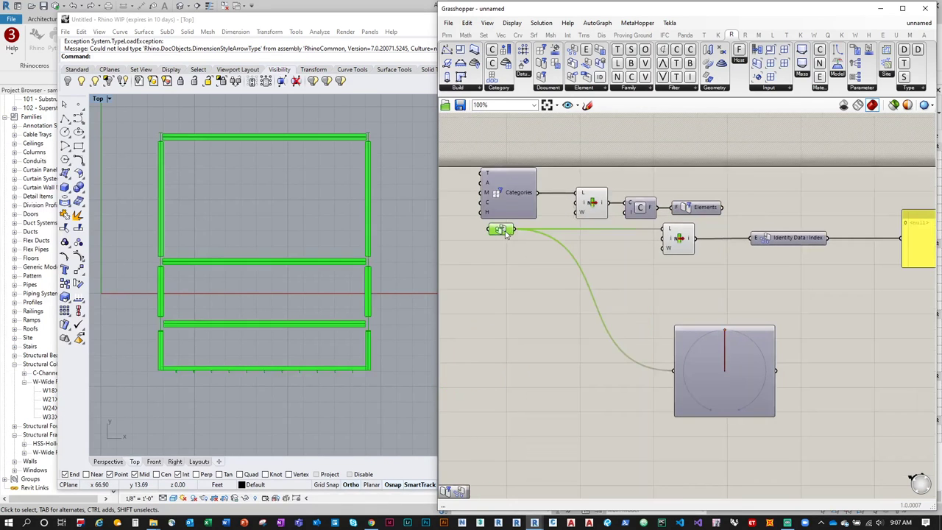
key(Delete)
Step: Connect Elements to the Identity Data: Index component, enlarge its output panel, and align both in one row with Elements
right_drag(765, 269, 686, 267)
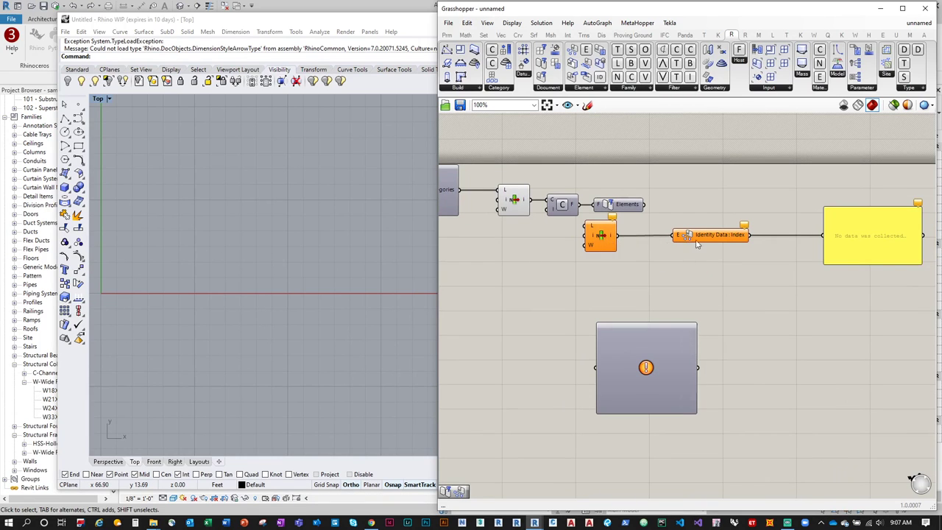
drag(709, 236, 736, 236)
drag(646, 204, 699, 204)
drag(848, 264, 860, 462)
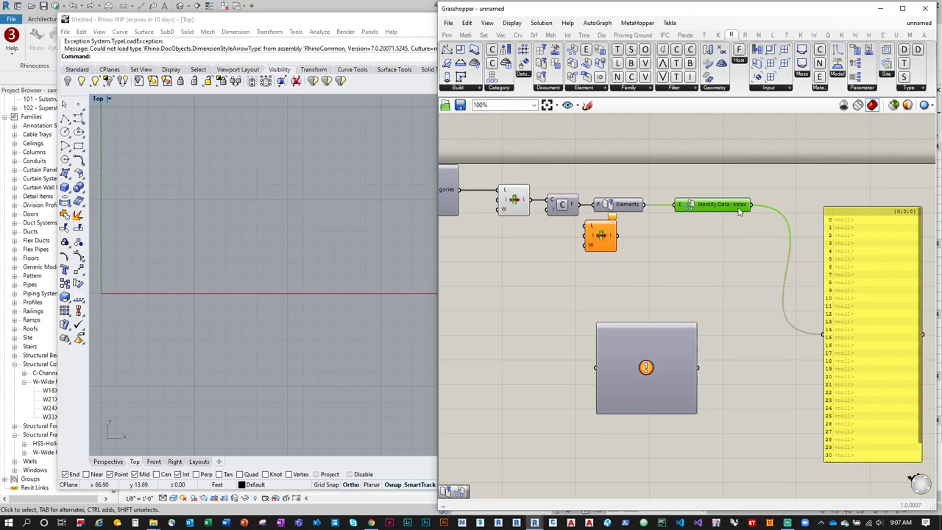
drag(893, 307, 873, 173)
right_drag(873, 173, 793, 296)
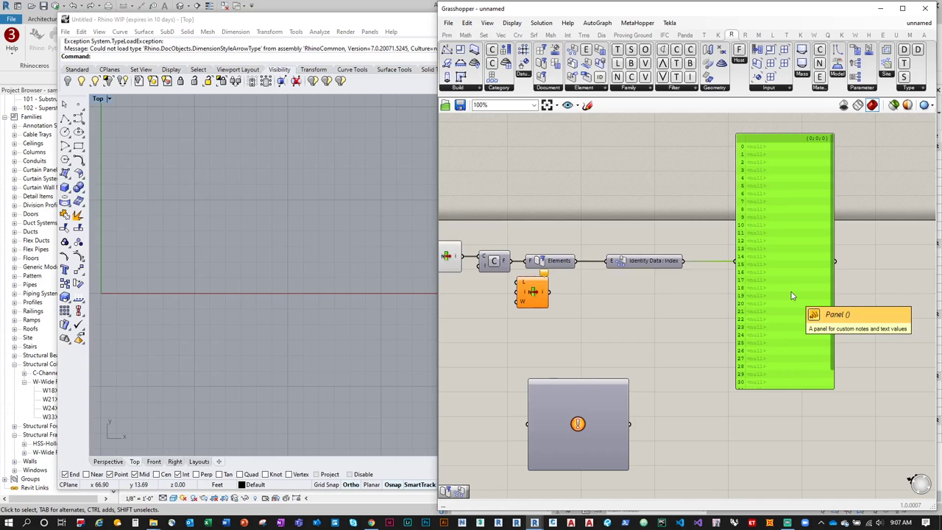
Step: Move the unused List Item down beside the large graph component and shift Identity Data: Index slightly closer to Elements
right_drag(528, 304, 563, 248)
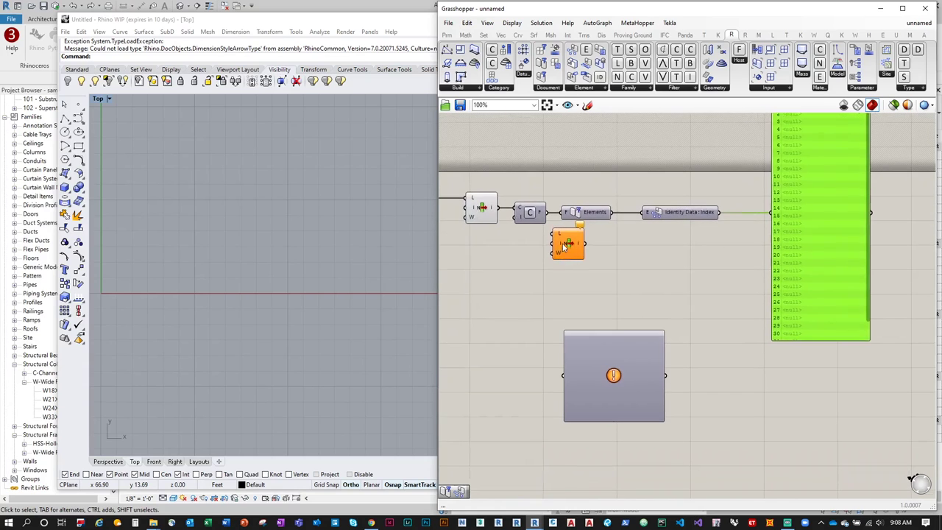
drag(564, 247, 533, 357)
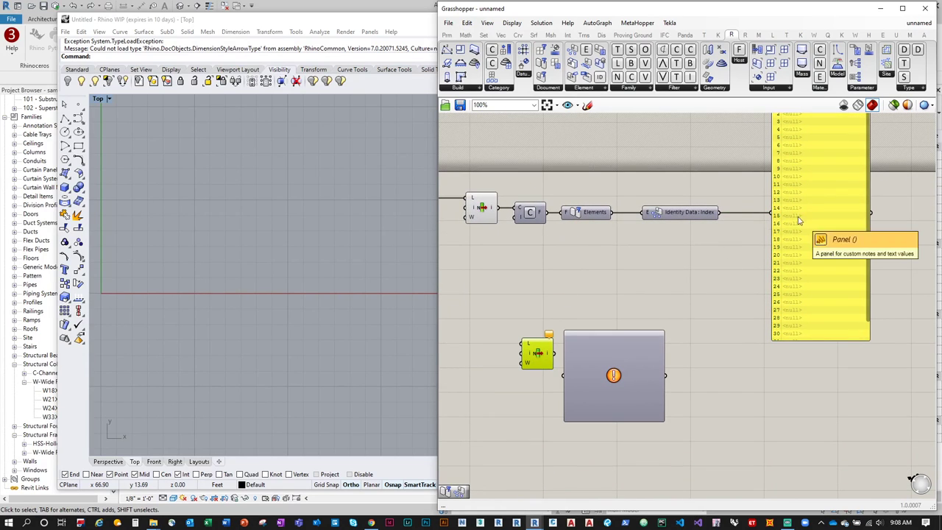
drag(681, 220, 671, 217)
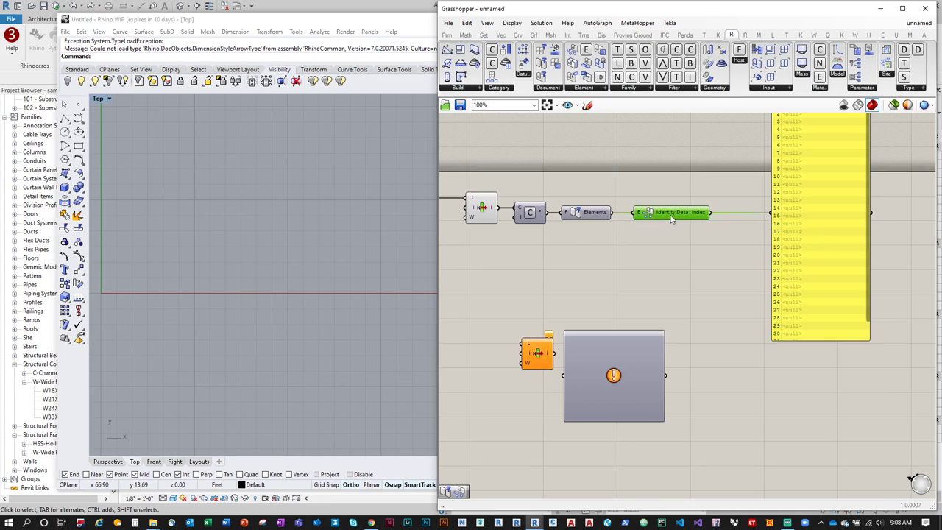
scroll(302, 282, down, 3)
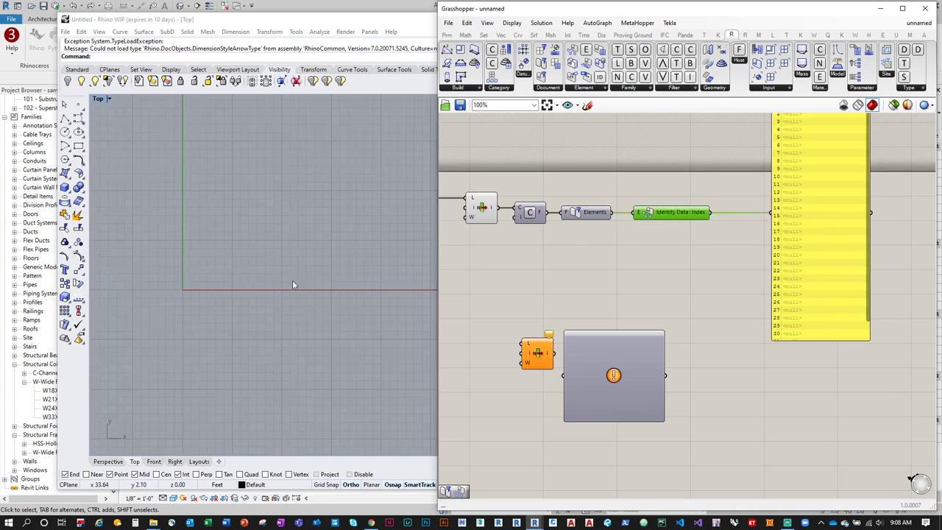
click(482, 208)
click(587, 213)
scroll(303, 252, down, 5)
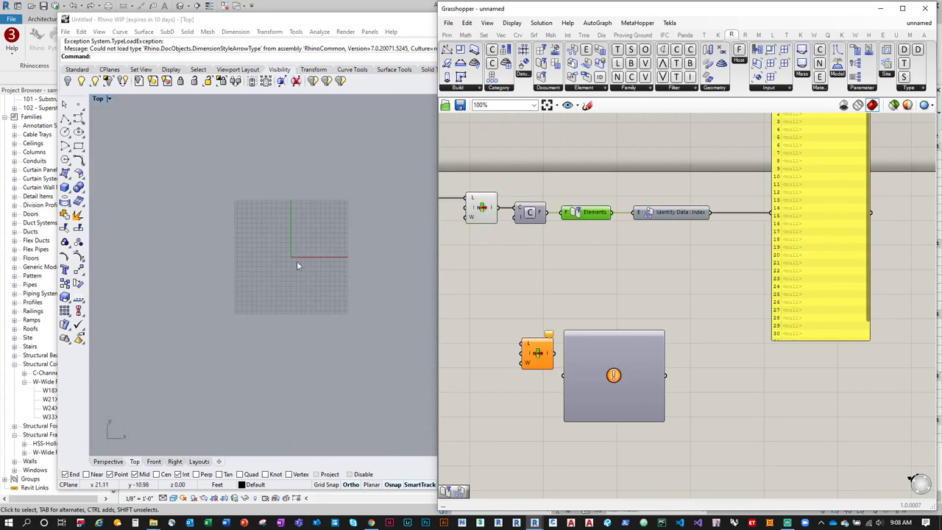
scroll(297, 265, up, 3)
mouse_move(604, 215)
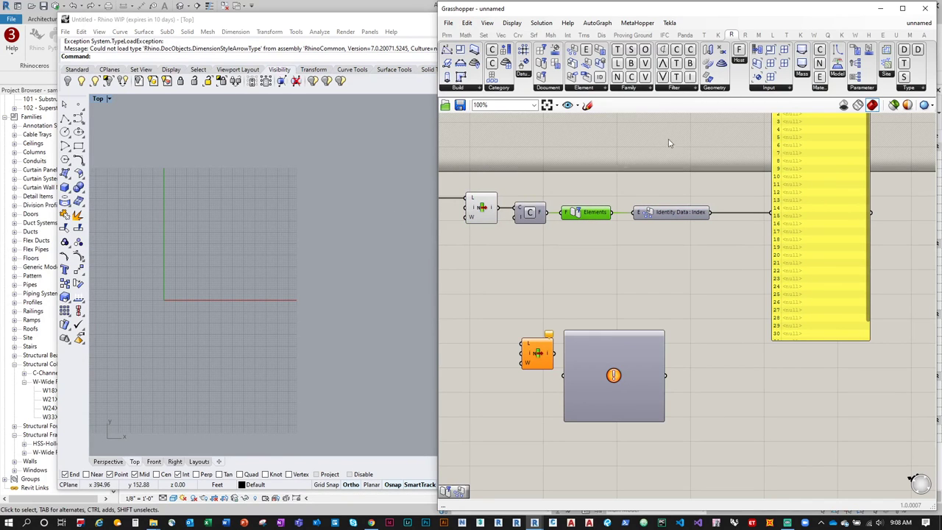
Step: Add an Element.Geometry component below Identity Data: Index and feed its element input from Elements
click(601, 89)
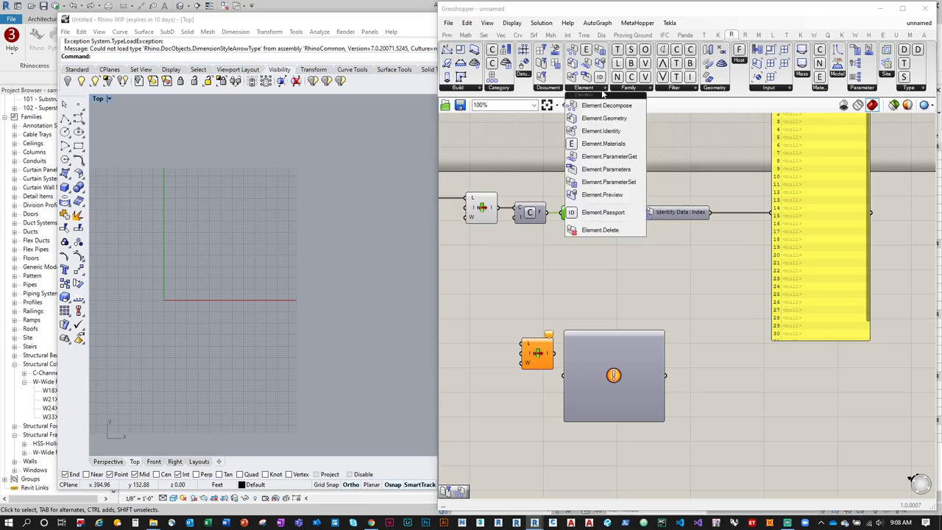
drag(603, 117, 665, 257)
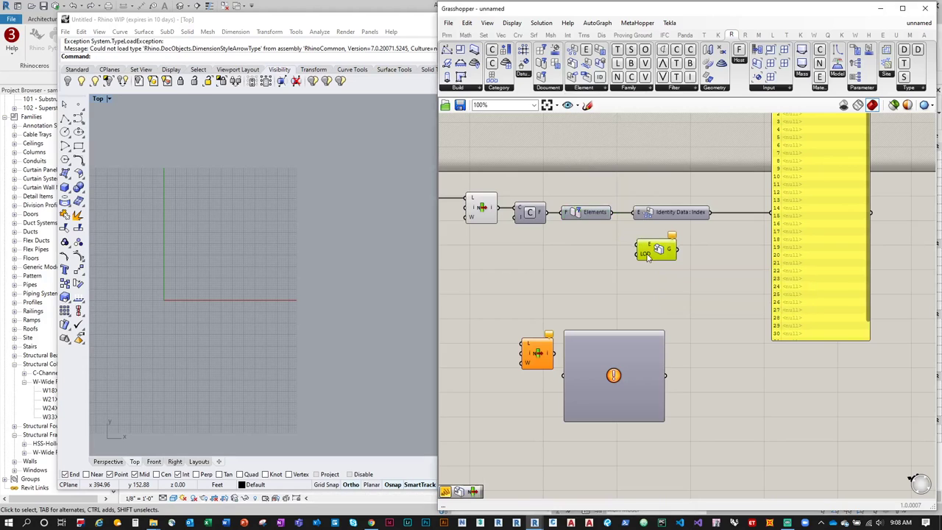
right_click(647, 256)
click(696, 374)
drag(610, 213, 639, 246)
scroll(657, 251, up, 3)
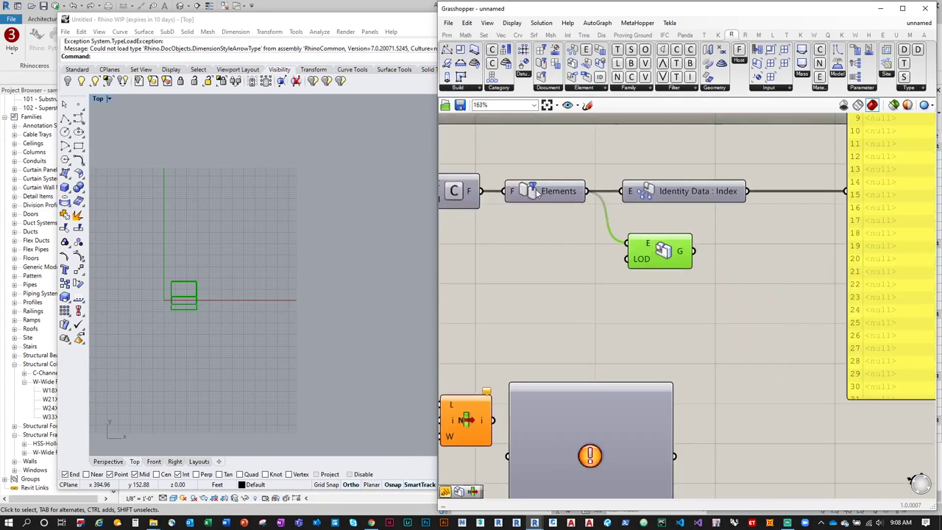
mouse_move(571, 196)
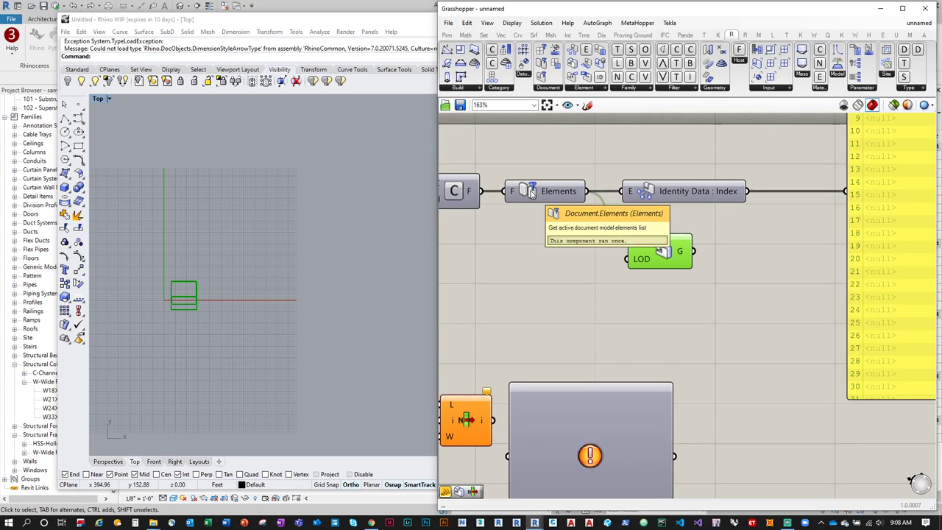
Step: Connect the geometry output to the panel in place of Identity Data: Index and shift the panel down slightly
scroll(176, 324, up, 8)
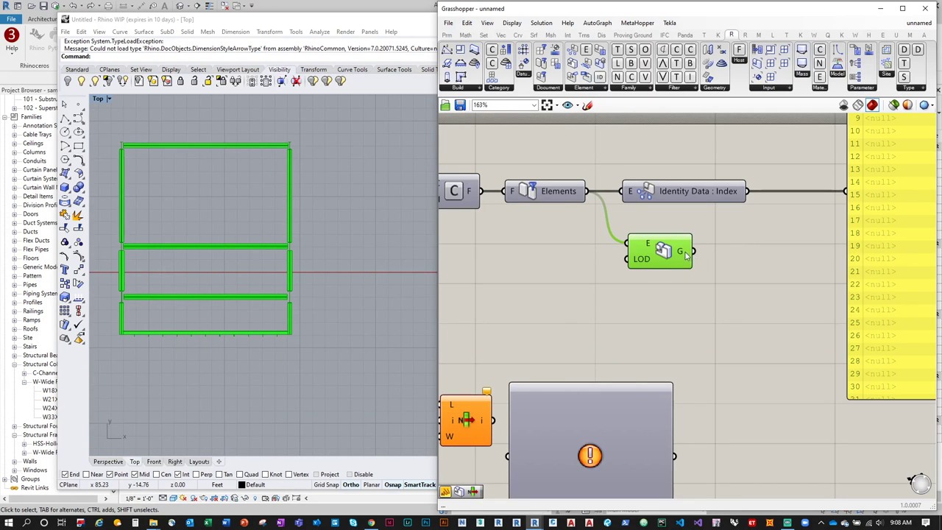
scroll(709, 256, down, 3)
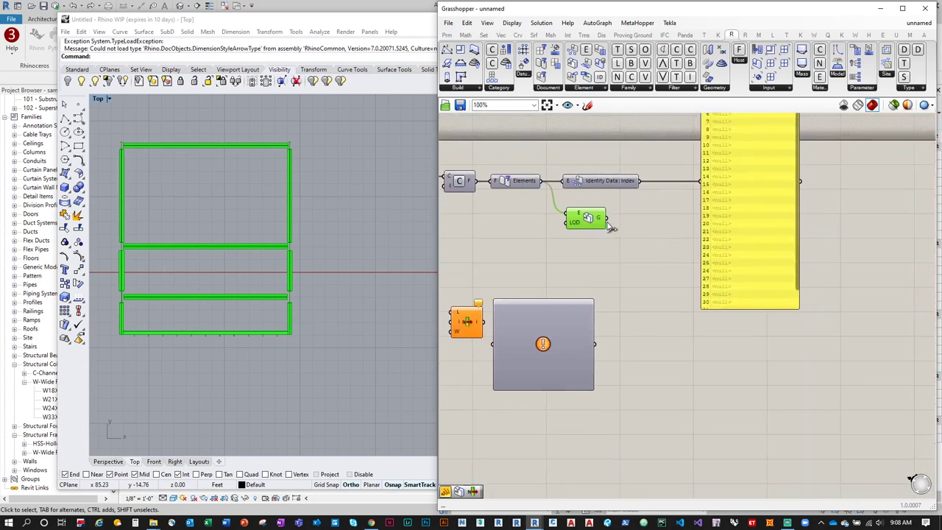
drag(606, 217, 700, 182)
drag(797, 137, 791, 187)
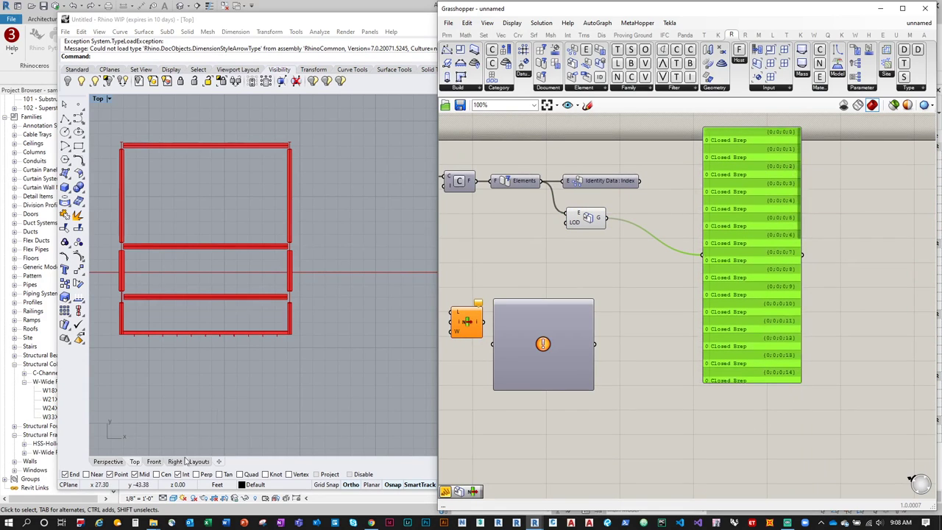
Step: Set the Top viewport to a Perspective view and frame the whole steel structure in it
click(109, 461)
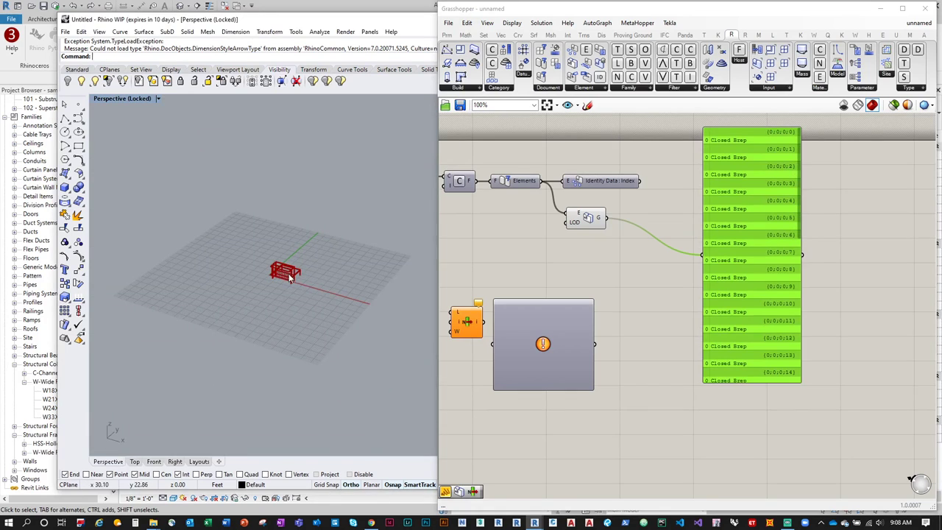
click(135, 461)
key(ctrl+shift+e)
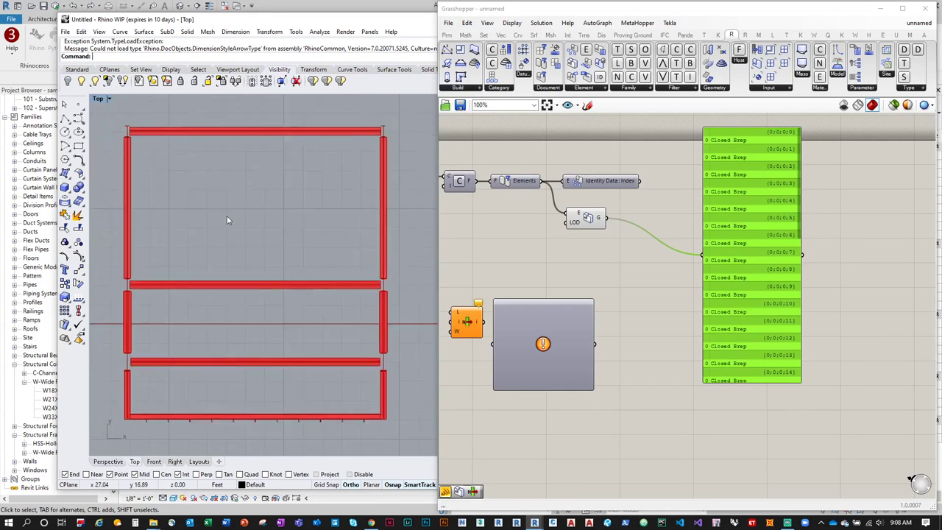
click(109, 99)
mouse_move(184, 318)
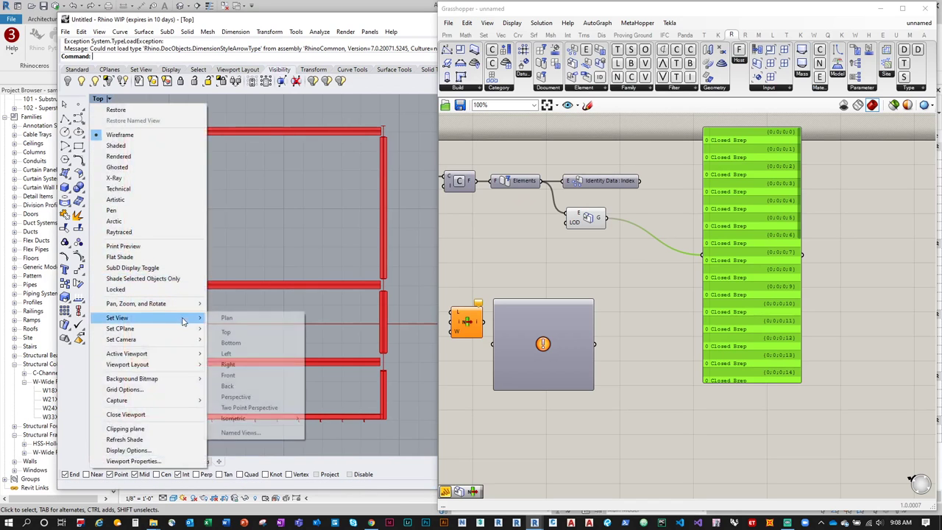
click(236, 396)
right_drag(309, 290, 283, 314)
scroll(256, 228, down, 5)
scroll(256, 227, up, 2)
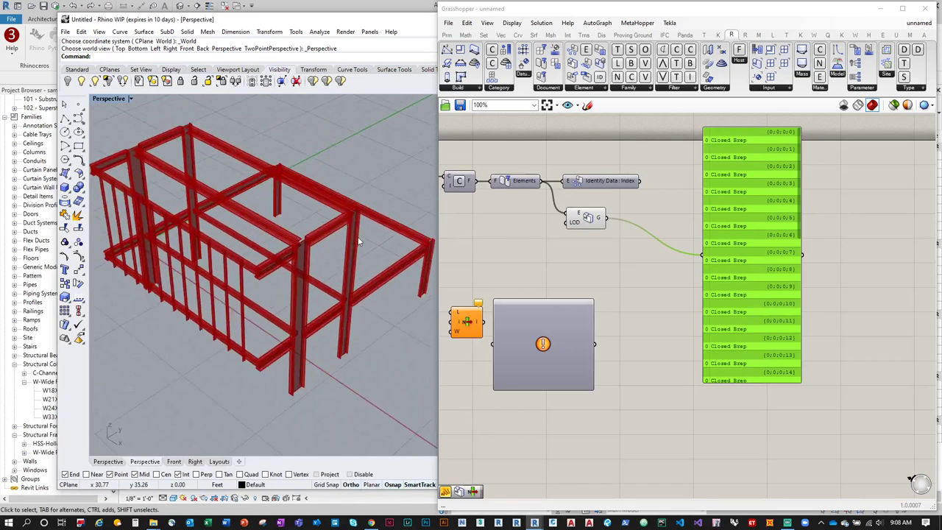
Step: Bake the Element.Geometry result into the Rhino document
click(587, 216)
middle_click(587, 216)
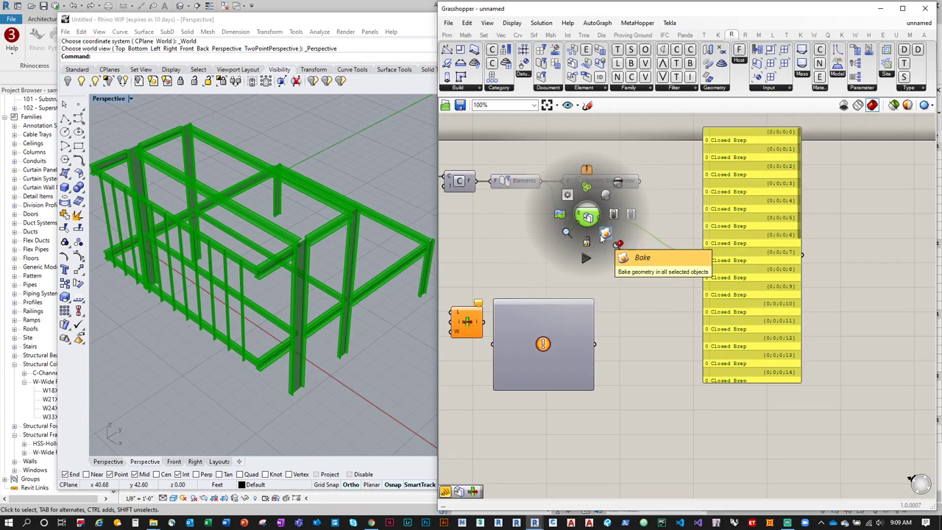
click(604, 234)
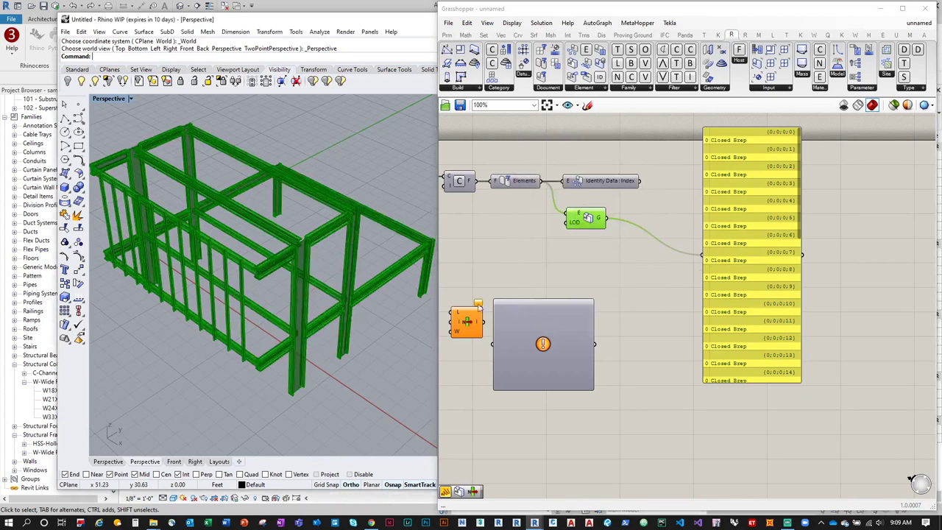
click(648, 198)
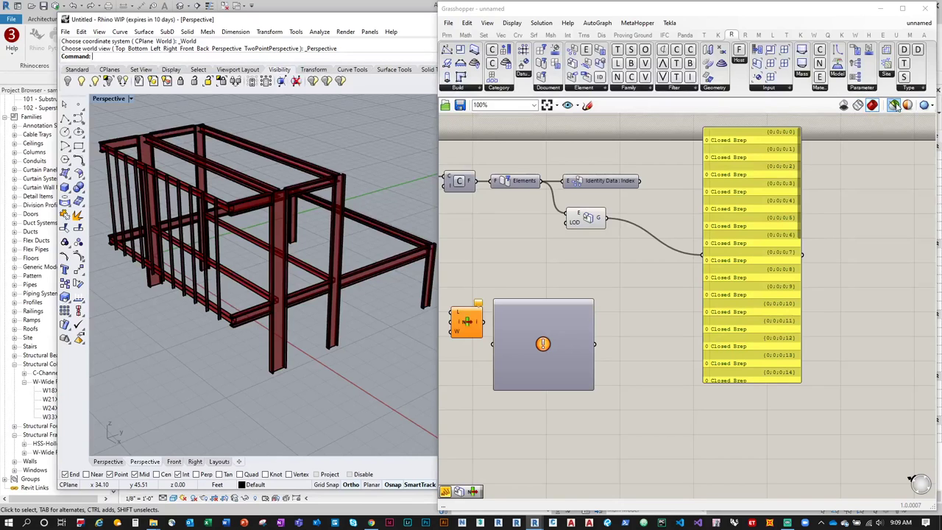
Step: Limit the Grasshopper preview to selected components and set the Perspective viewport's display mode to Shaded
click(894, 104)
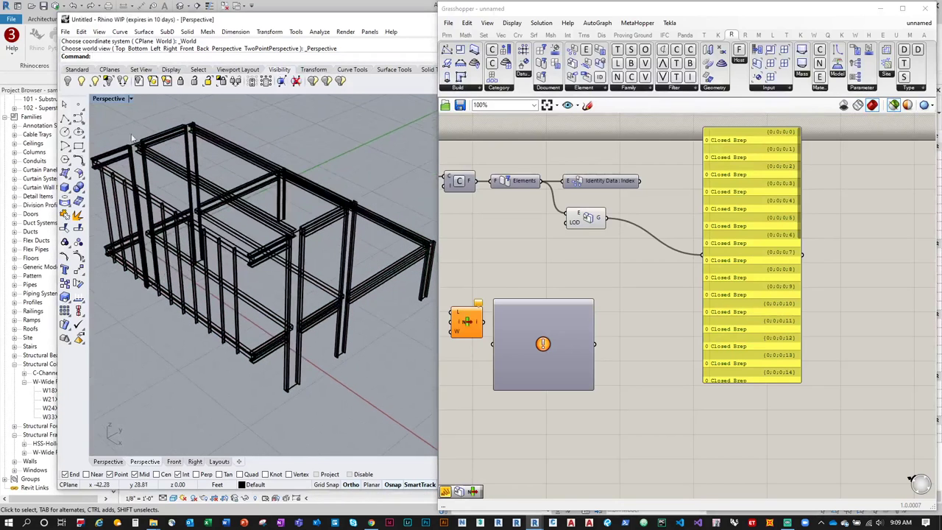
click(98, 99)
click(115, 145)
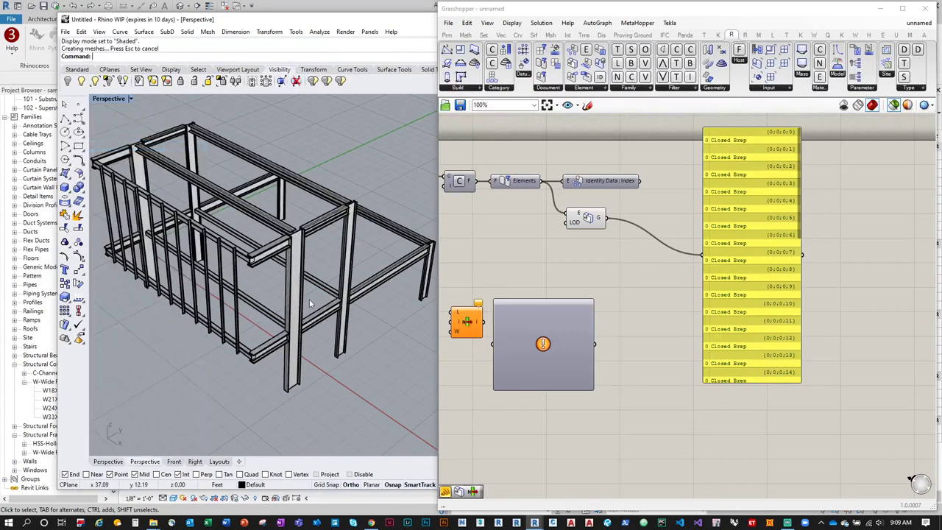
Step: Select the baked short corner column, rotate it to horizontal outside the frame, and stretch it along its length
right_drag(320, 272, 273, 292)
click(332, 247)
key(Escape)
click(353, 239)
click(362, 369)
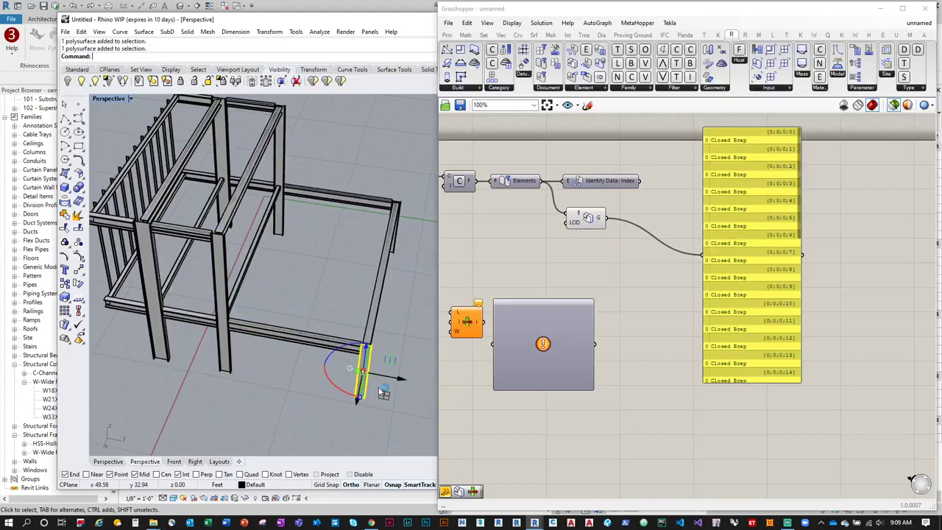
right_drag(383, 391, 340, 373)
drag(309, 370, 257, 377)
drag(313, 399, 354, 419)
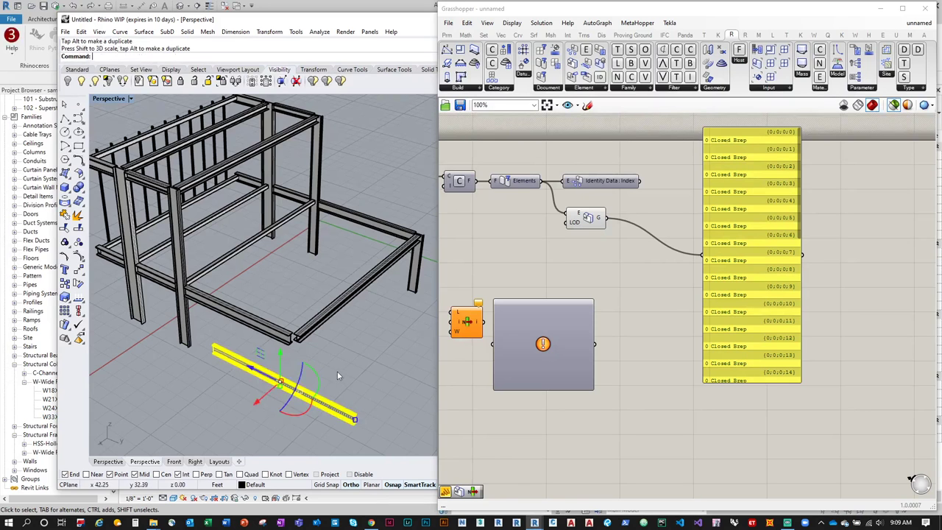
Step: Delete all the baked polysurfaces from the Rhino model
click(256, 358)
right_drag(256, 358, 292, 300)
scroll(293, 300, down, 3)
drag(399, 354, 196, 190)
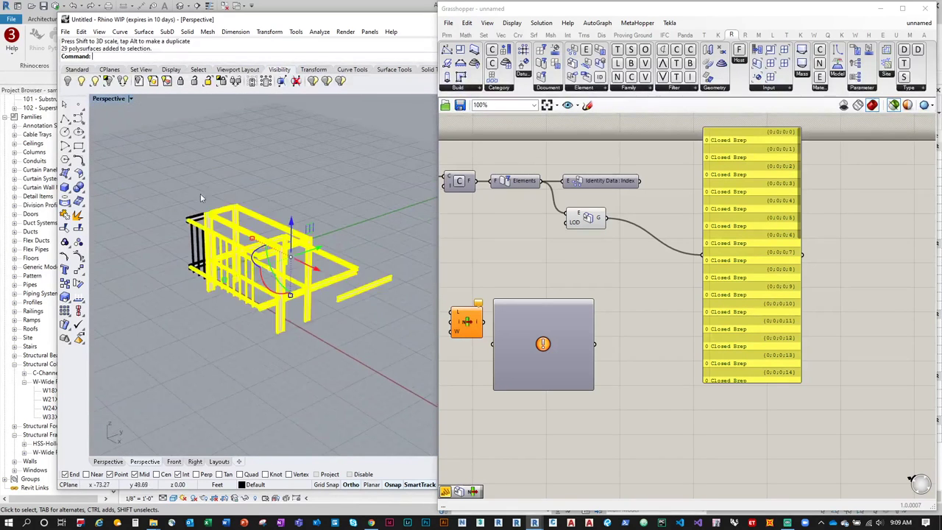
key(Delete)
key(ctrl+a)
key(Delete)
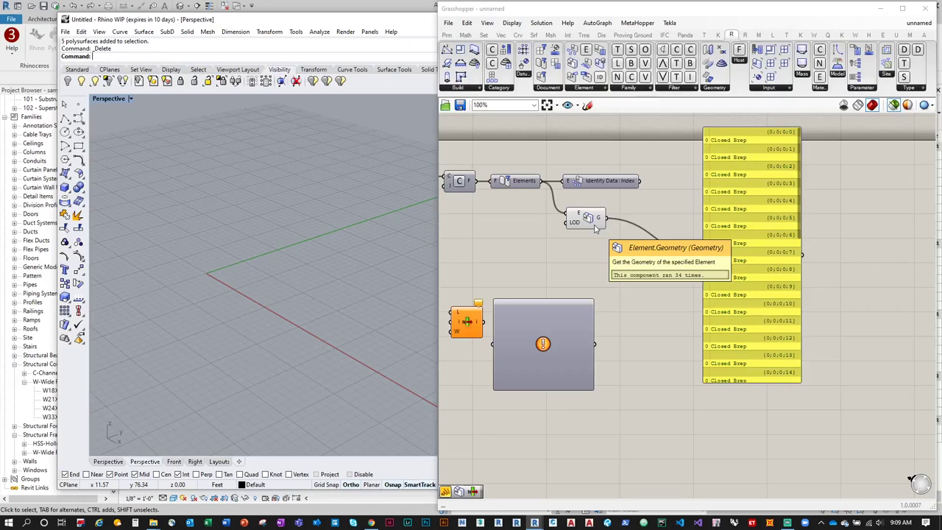
Step: Add a text panel containing TYPE_LOCATION_ID and place it above the Identity Data: Index row
drag(729, 267, 825, 247)
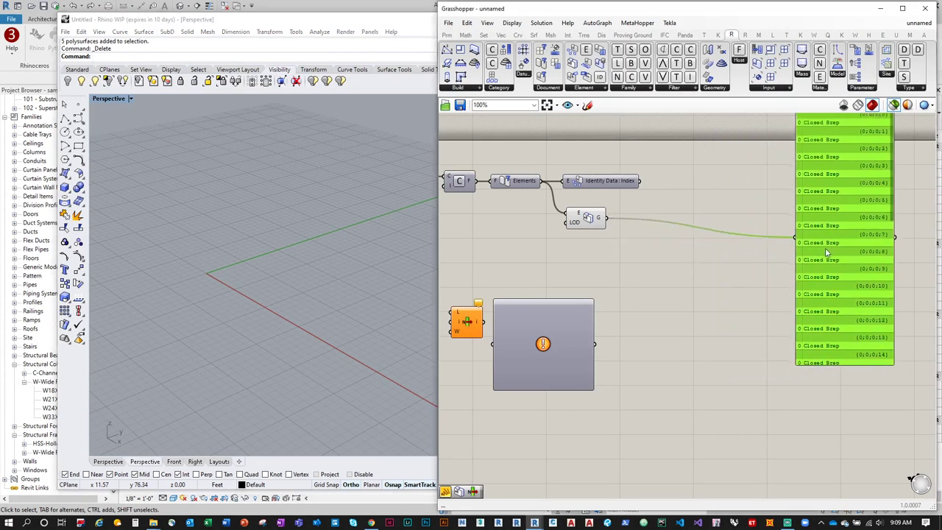
click(446, 35)
drag(635, 67, 689, 276)
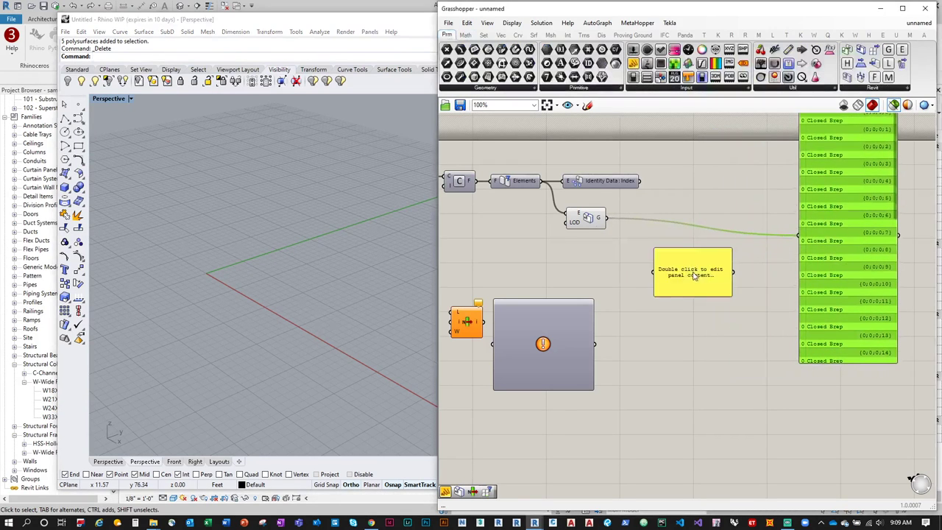
double_click(689, 277)
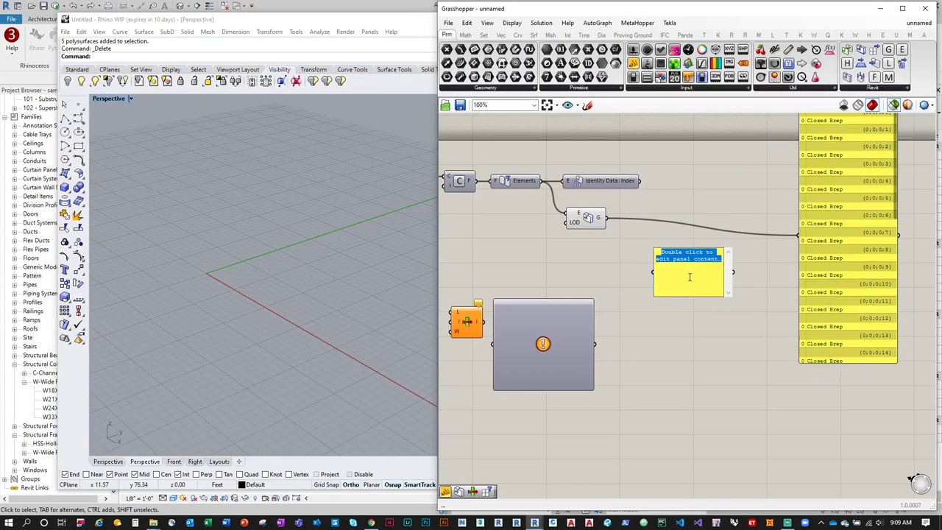
key(Caps_Lock)
text(TYPE_)
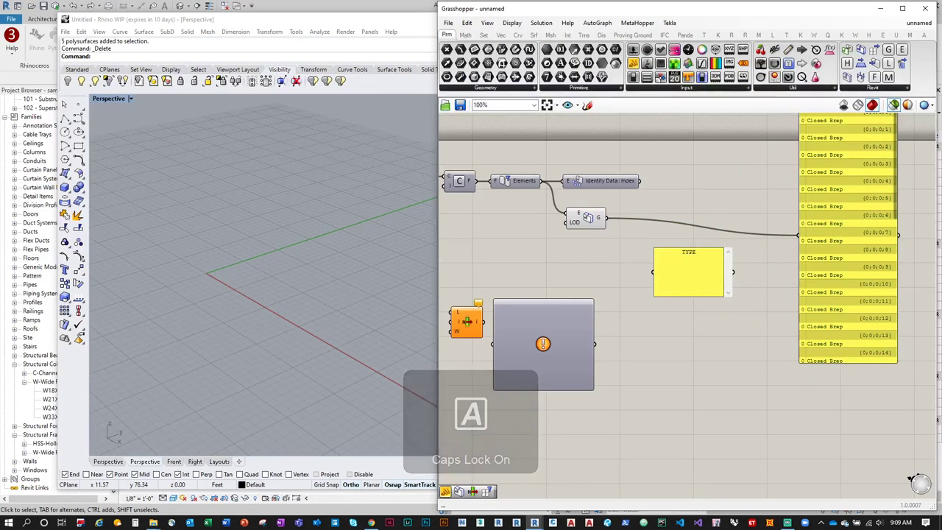
text(LOCATION_)
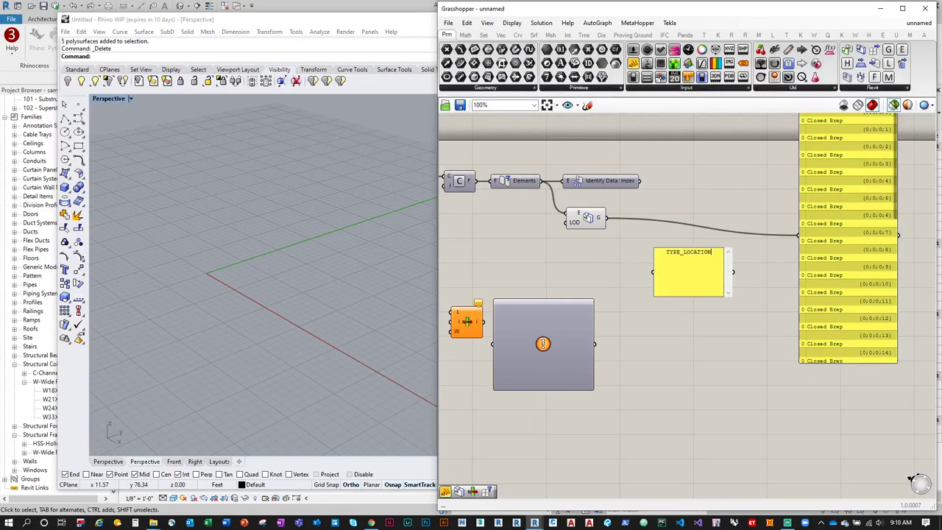
text(ID)
click(694, 338)
drag(699, 284, 737, 134)
Step: Move the Closed Brep panel beneath Element.Geometry and delete the unused List Item and large graph component
drag(814, 219, 572, 358)
click(491, 375)
drag(493, 375, 444, 294)
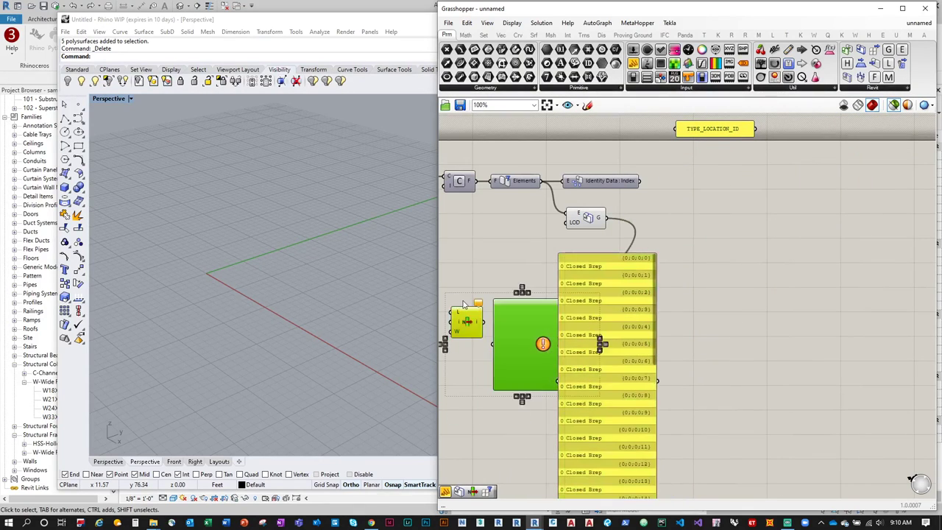
key(Delete)
drag(610, 317, 555, 310)
right_drag(661, 229, 665, 248)
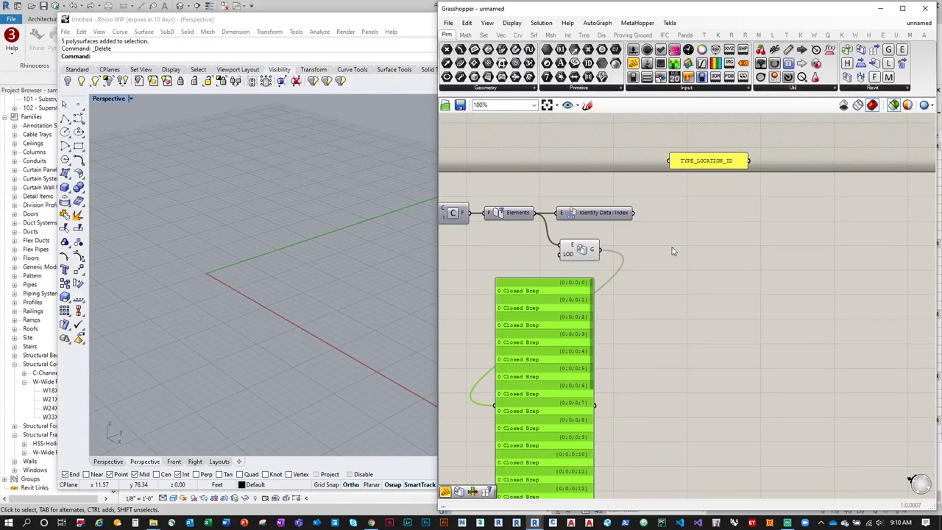
Step: Add an Element.ParameterGet component below the TYPE_LOCATION_ID panel and move Identity Data: Index slightly above the Elements row
click(484, 35)
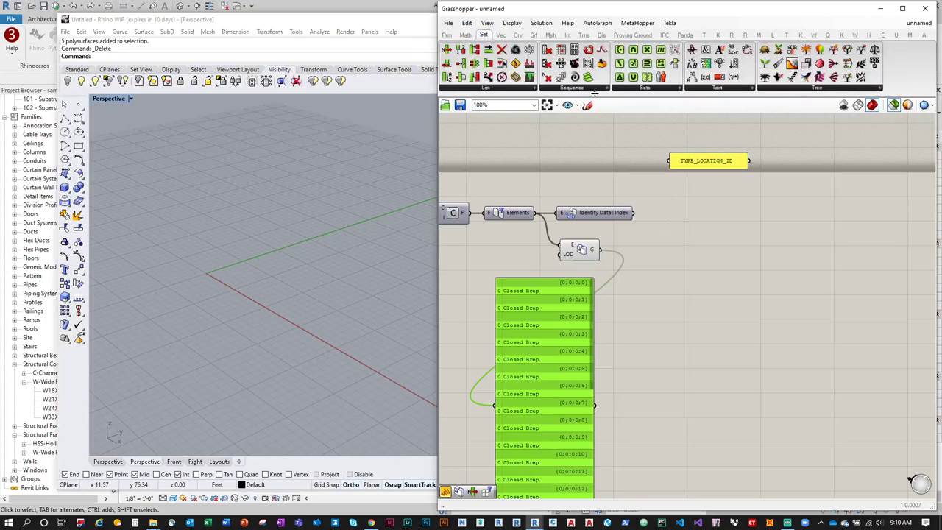
click(731, 36)
click(558, 88)
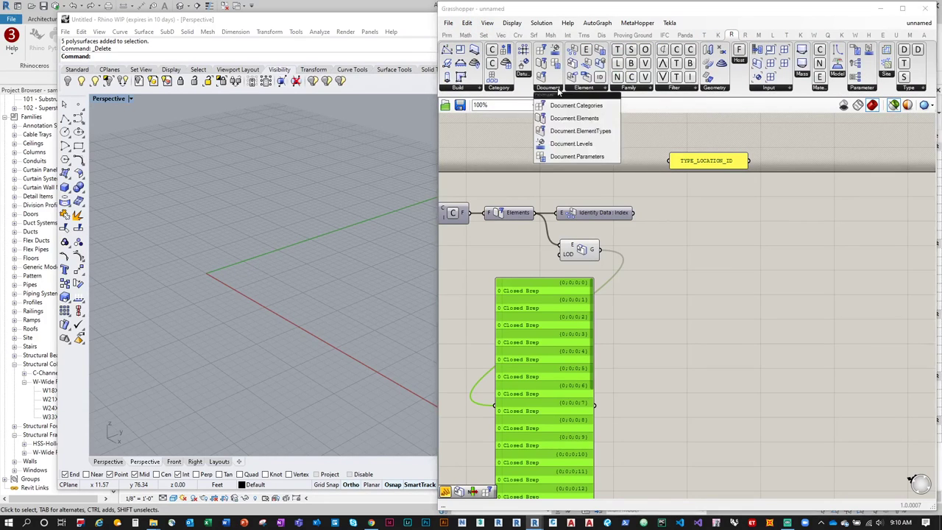
click(584, 88)
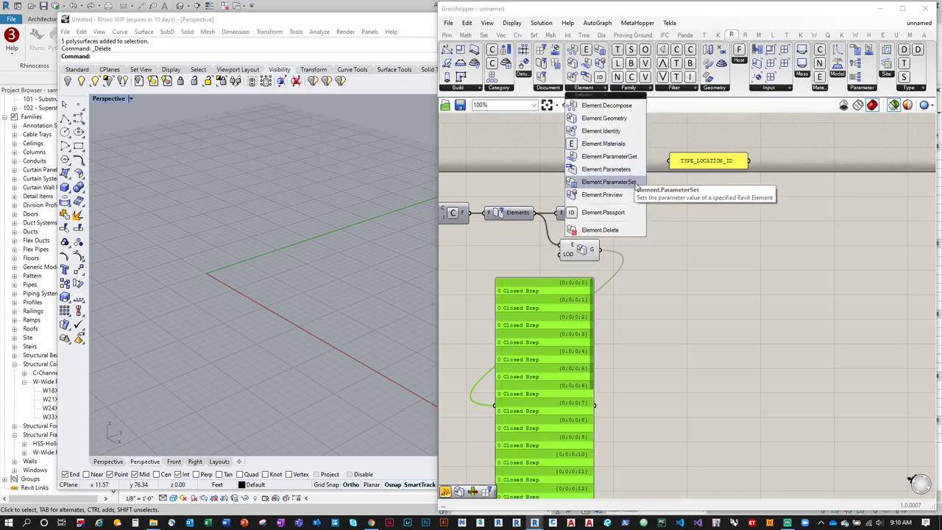
drag(614, 157, 711, 236)
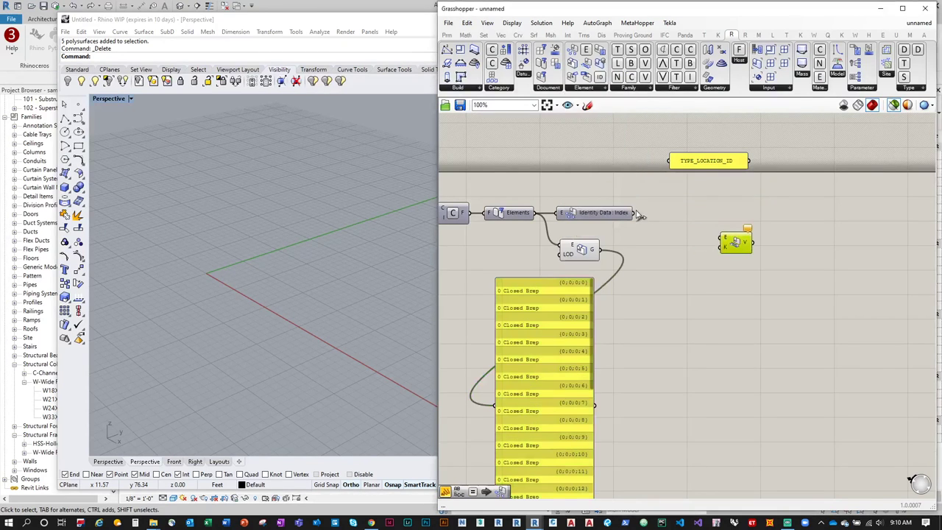
drag(590, 214, 584, 191)
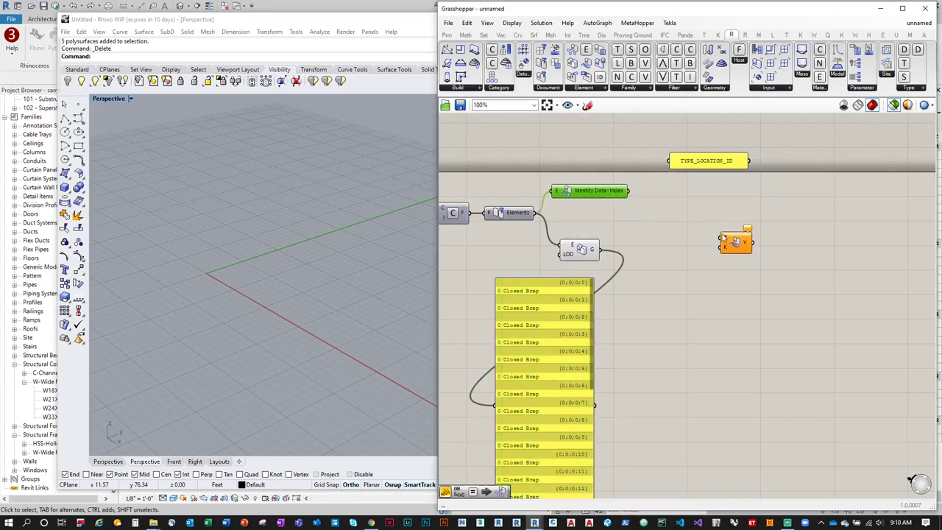
Step: Feed the Elements output into the Element input of Element.ParameterGet and align the component with the Elements row
drag(724, 240, 709, 223)
drag(535, 213, 717, 221)
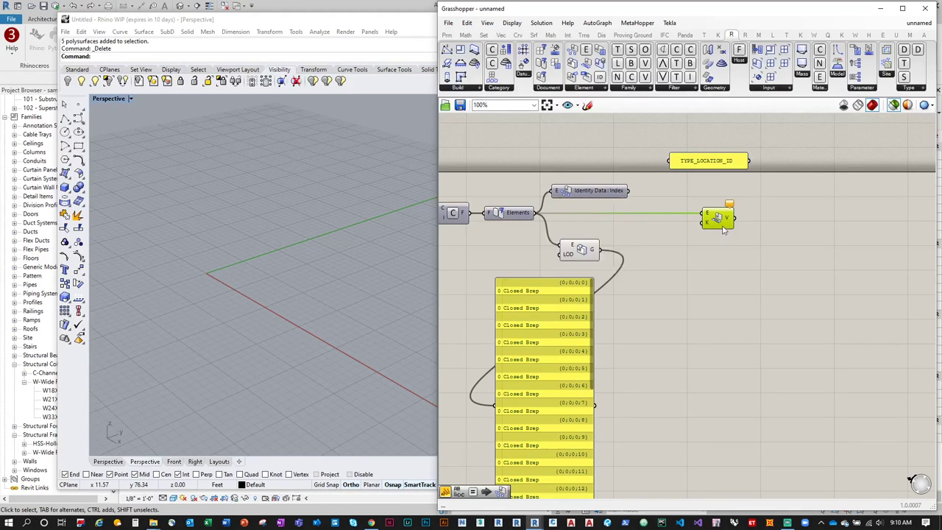
drag(722, 226, 738, 227)
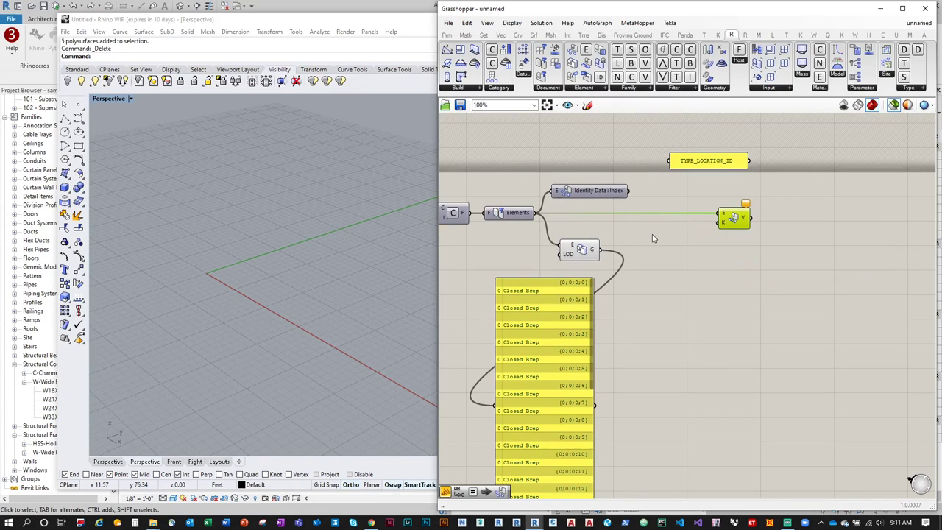
Step: Add a compact text panel containing Section Profile and connect it to the parameter key input of Element.ParameterGet
click(447, 35)
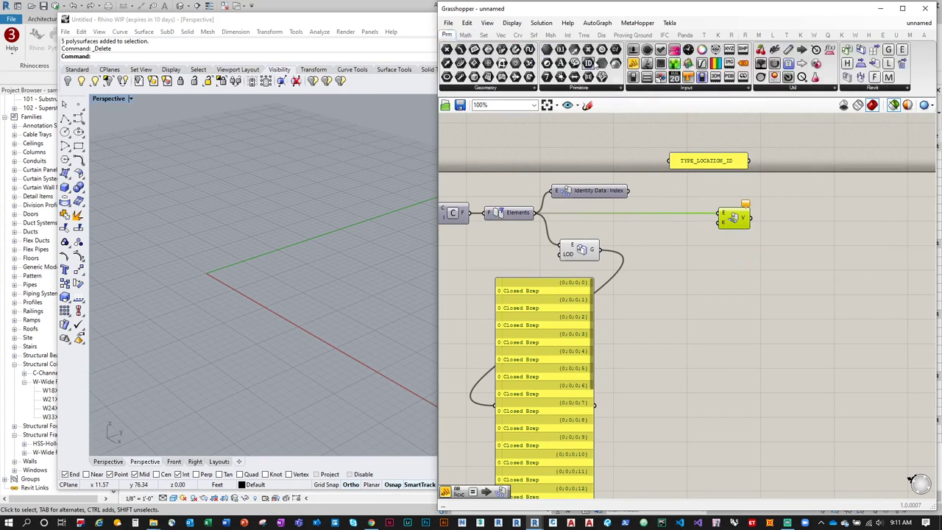
drag(633, 65, 670, 248)
double_click(670, 248)
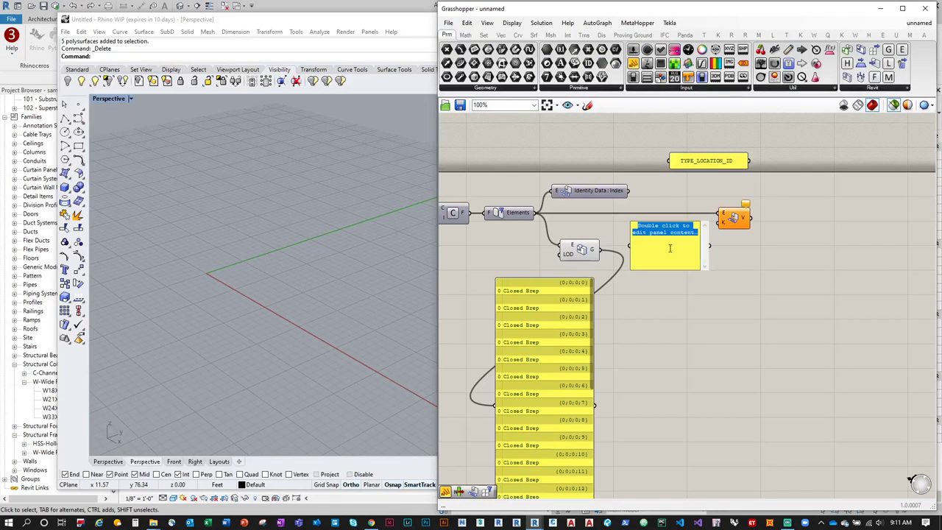
key(Caps_Lock)
key(BackSpace)
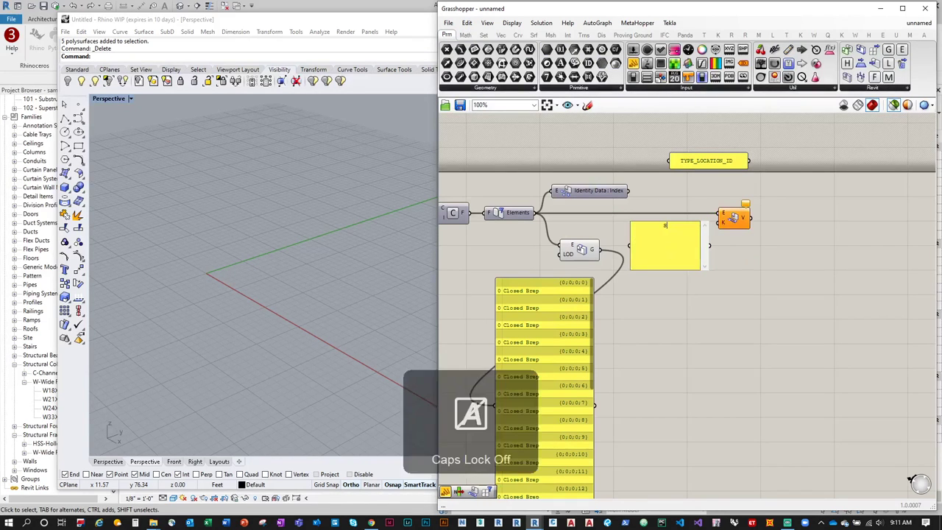
text(Section Pr)
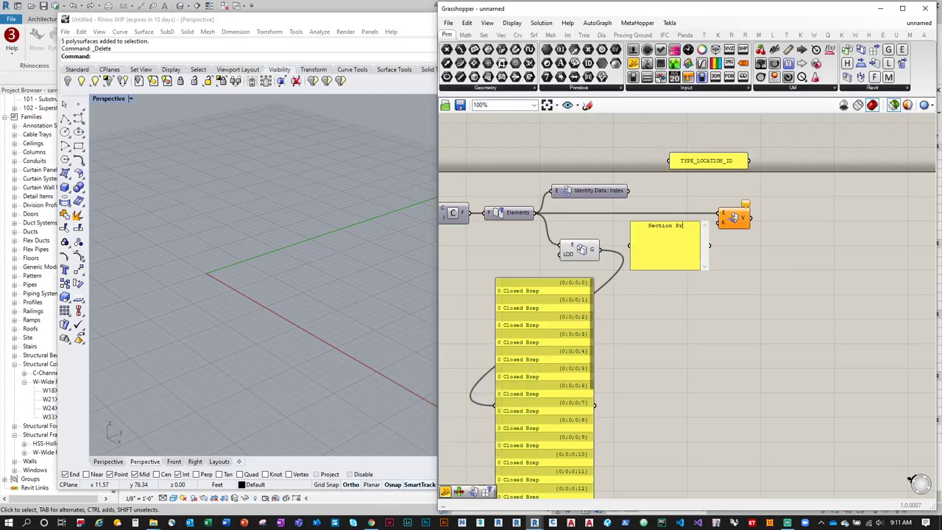
text(ofile)
click(709, 309)
drag(708, 267, 697, 236)
drag(699, 229, 719, 226)
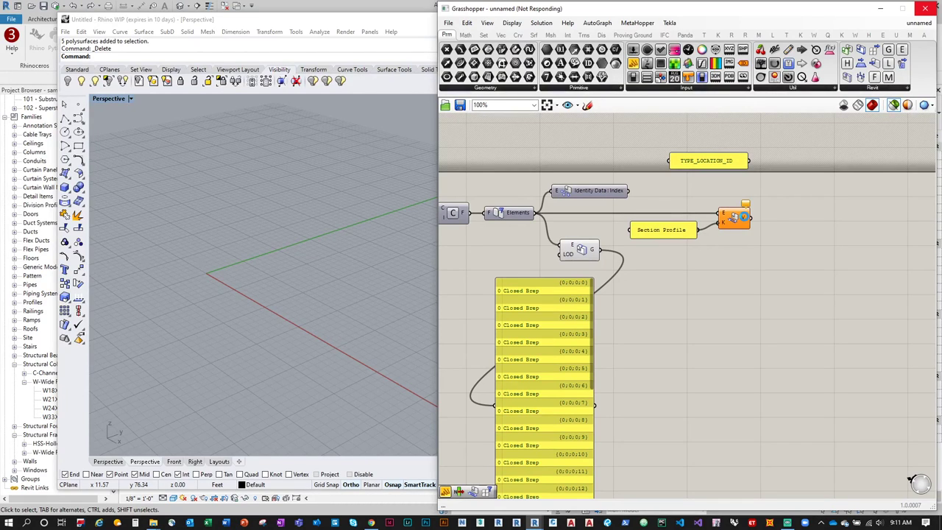
Step: Connect the ParameterValue output to a new panel and enlarge the panel to show the whole value list
mouse_move(746, 218)
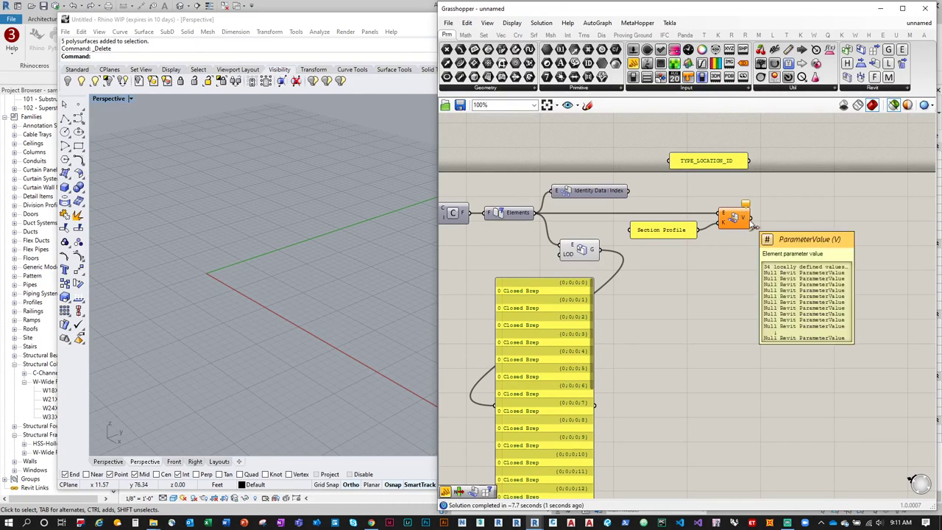
right_drag(746, 283, 678, 260)
drag(632, 62, 754, 258)
drag(683, 196, 727, 263)
right_drag(784, 312, 742, 267)
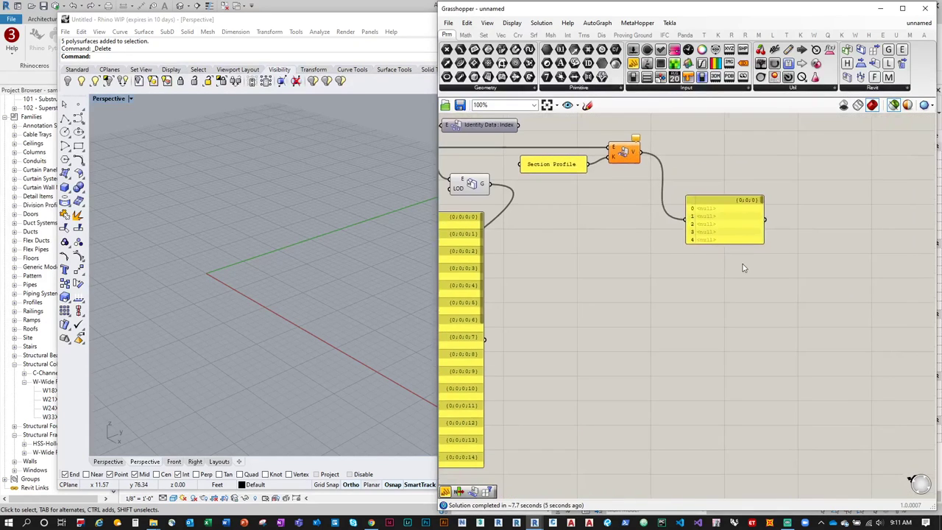
drag(755, 241, 742, 474)
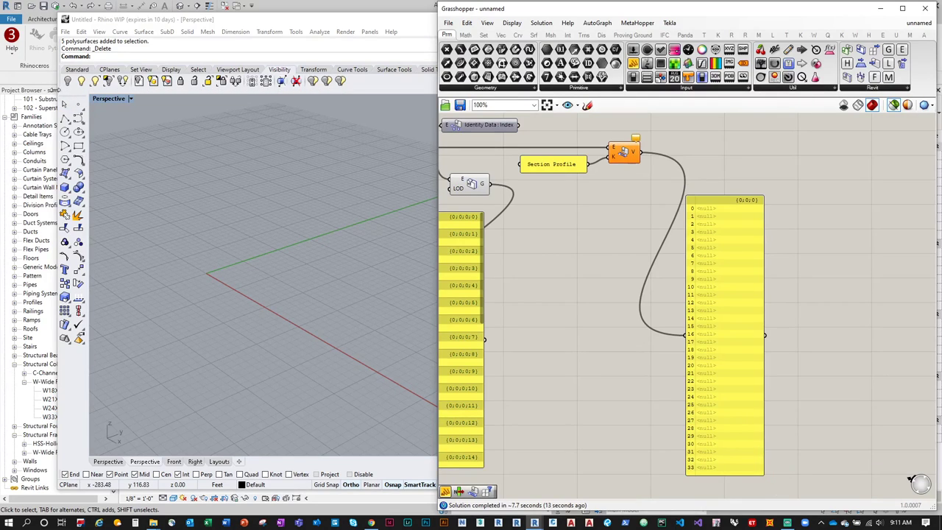
Step: Switch to Revit and start a new project parameter named Section Profile
drag(59, 101, 348, 103)
drag(486, 33, 571, 35)
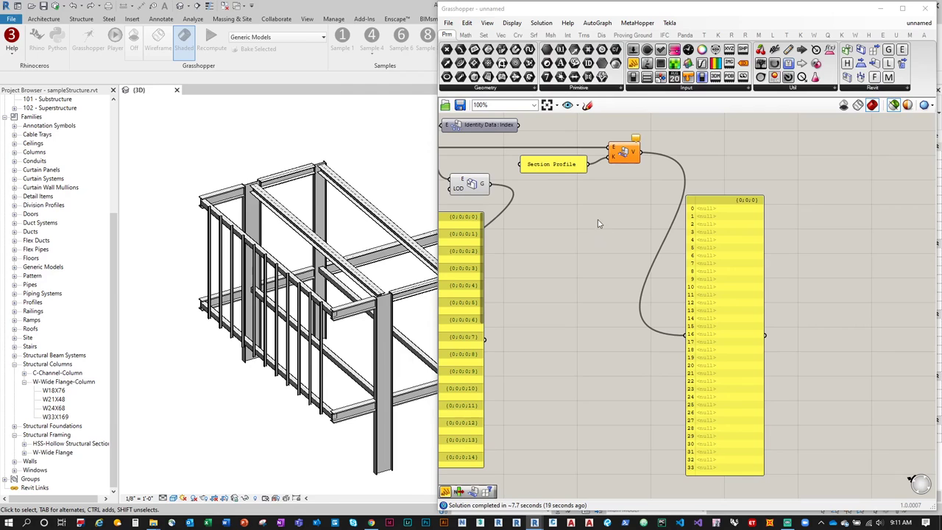
click(396, 204)
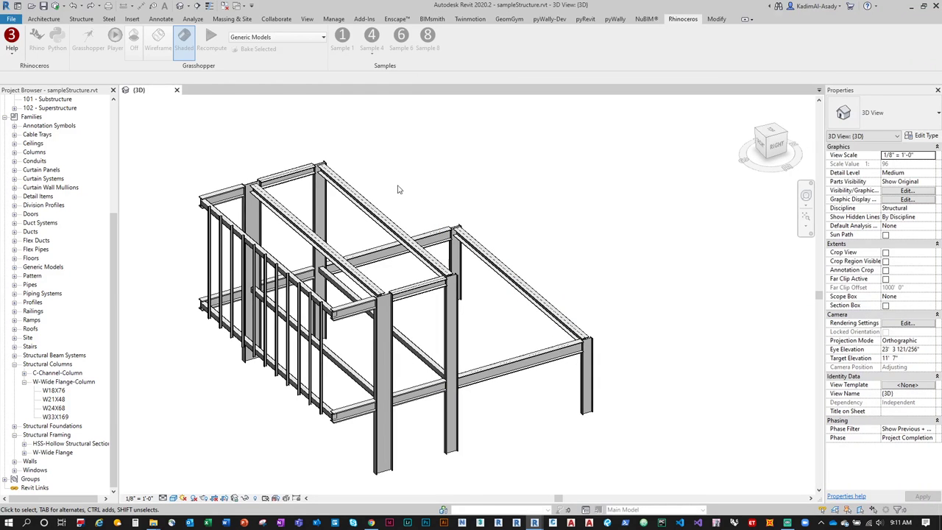
click(336, 20)
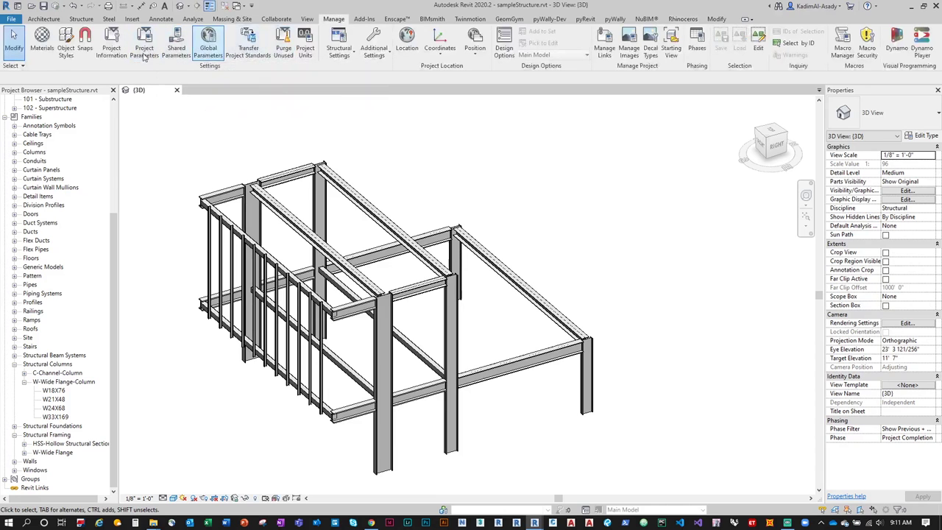
click(111, 47)
key(Escape)
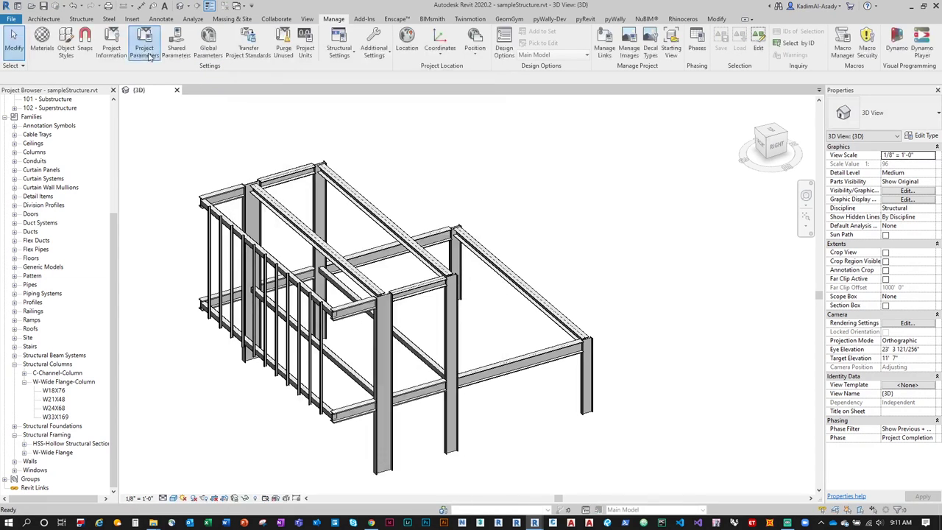
click(144, 48)
click(513, 215)
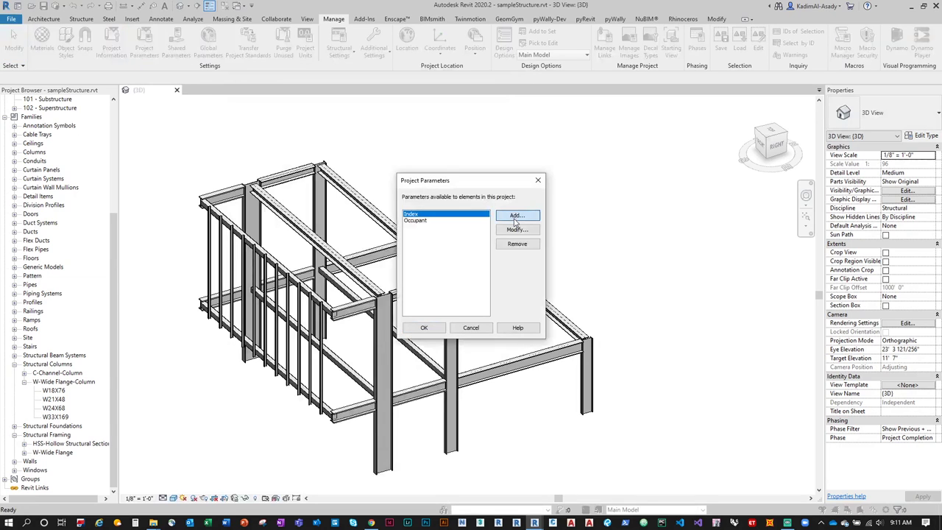
text(Section Profil)
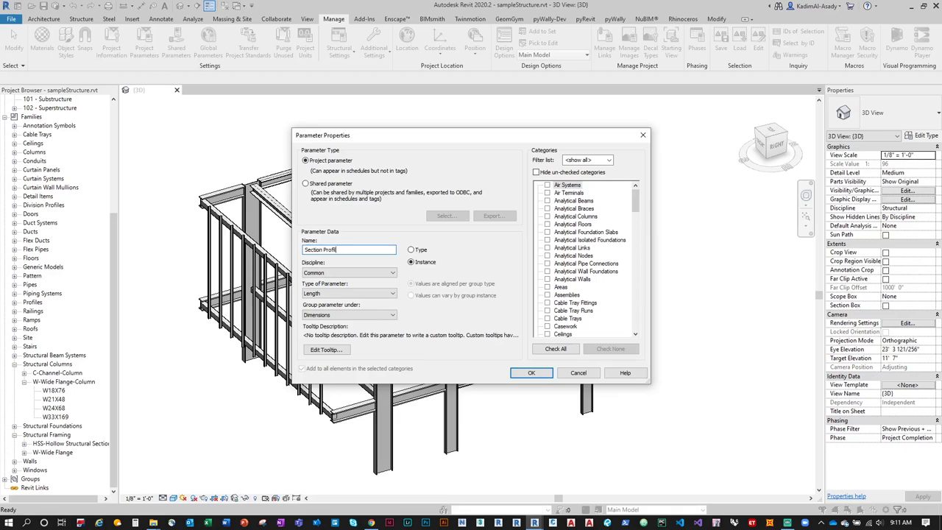
text(e)
Step: Make the Section Profile parameter a Text parameter grouped under Identity Data
click(350, 293)
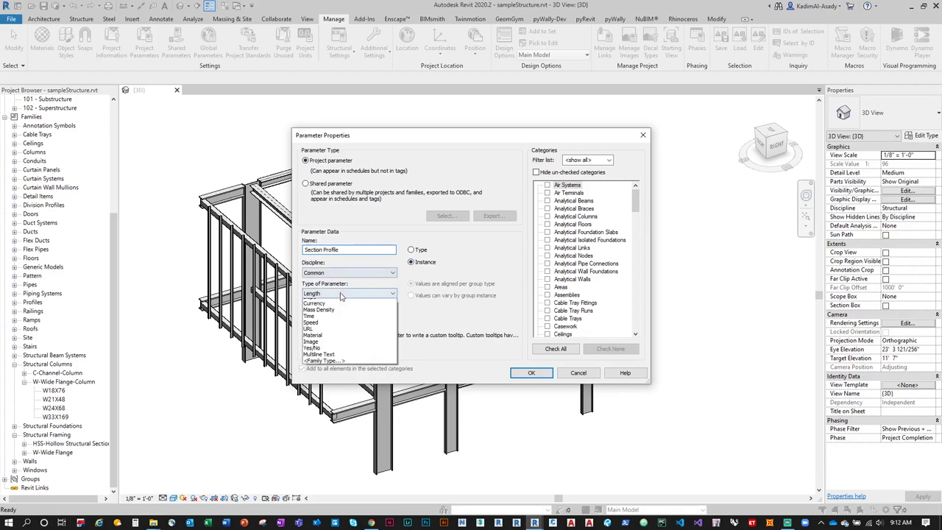
click(324, 301)
click(333, 315)
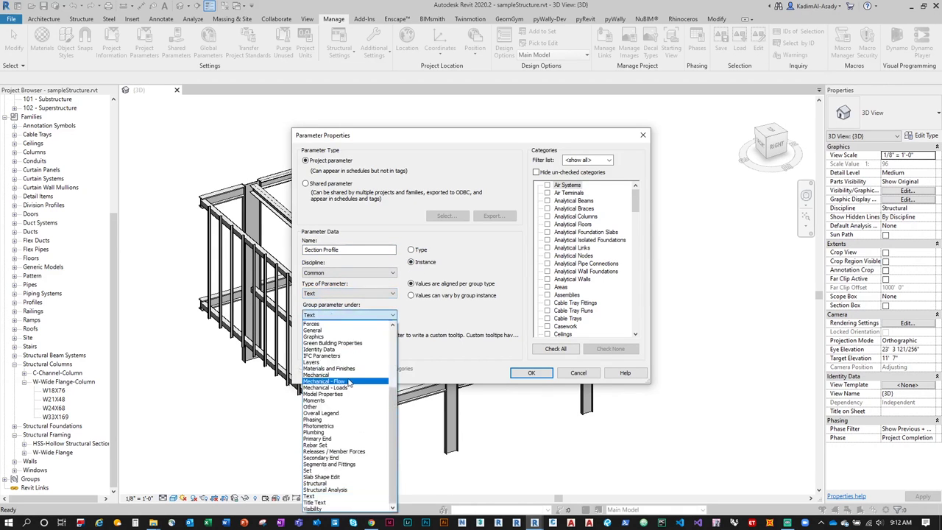
click(332, 350)
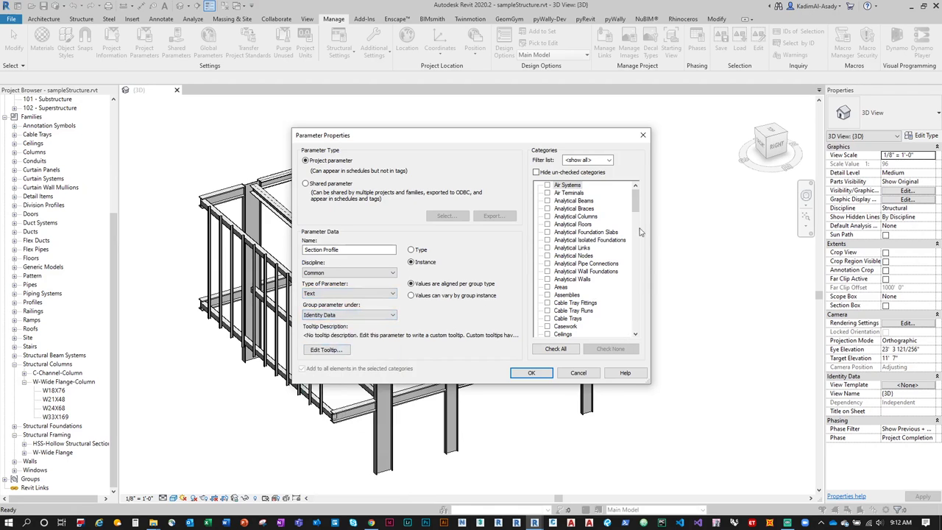
Step: Assign the Section Profile parameter to the Structural Framing and Structural Columns categories and accept the project parameters
drag(636, 200, 636, 318)
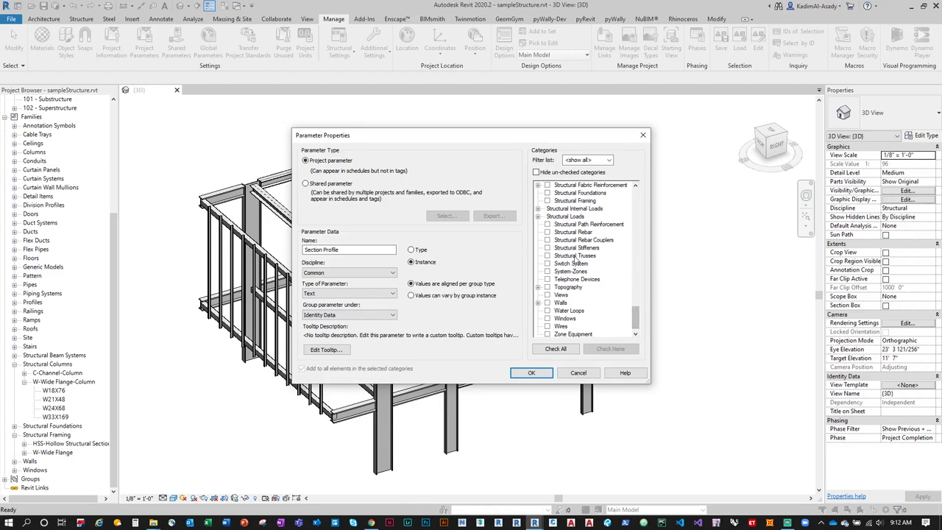
scroll(578, 263, up, 1)
click(548, 217)
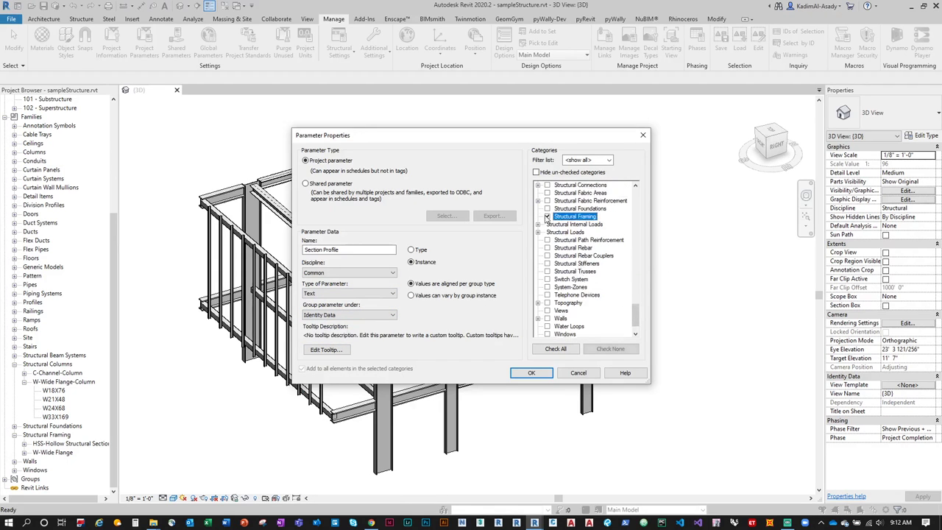
scroll(551, 202, up, 1)
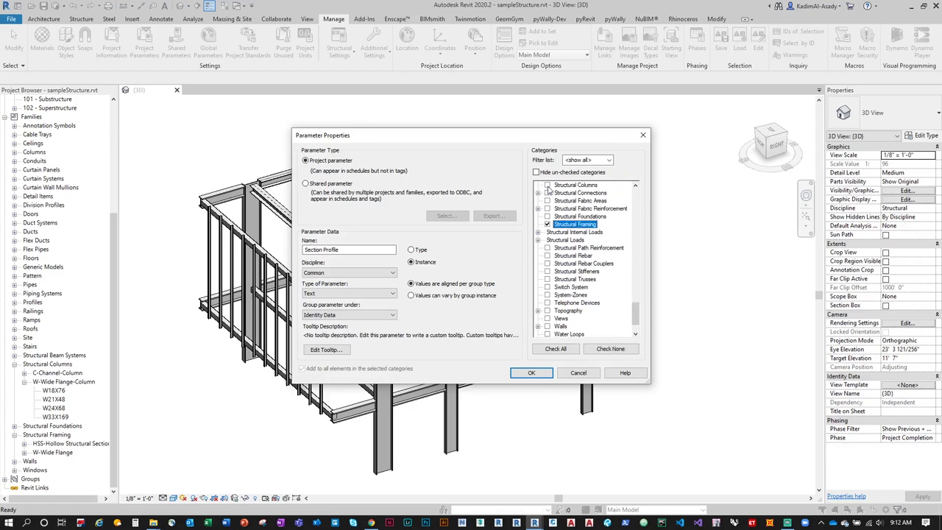
click(536, 374)
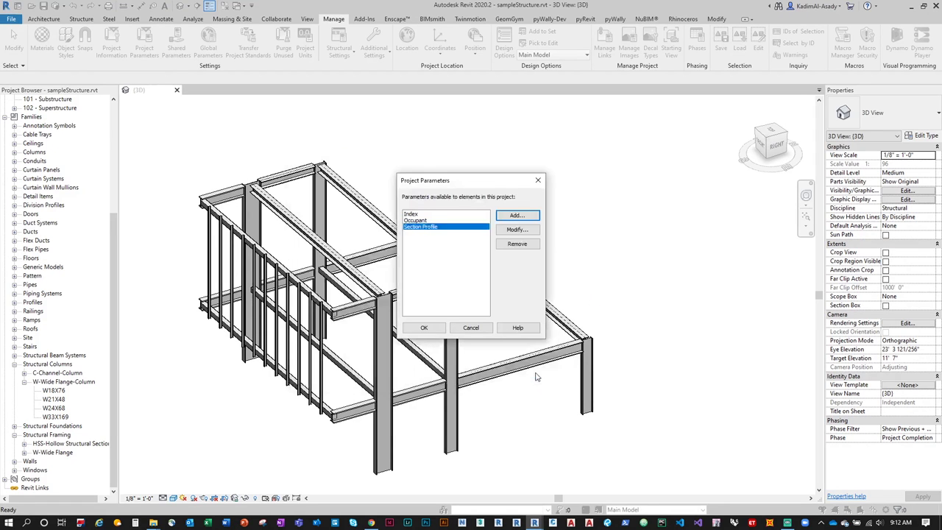
click(423, 327)
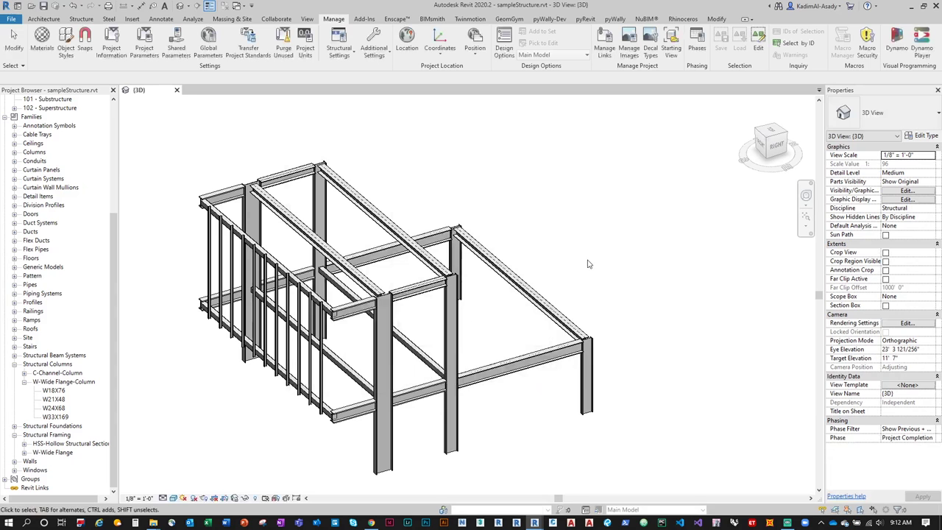
Step: Check the properties of the W21X48 end column and the adjoining W21X147 girder for the Section Profile parameter
click(590, 385)
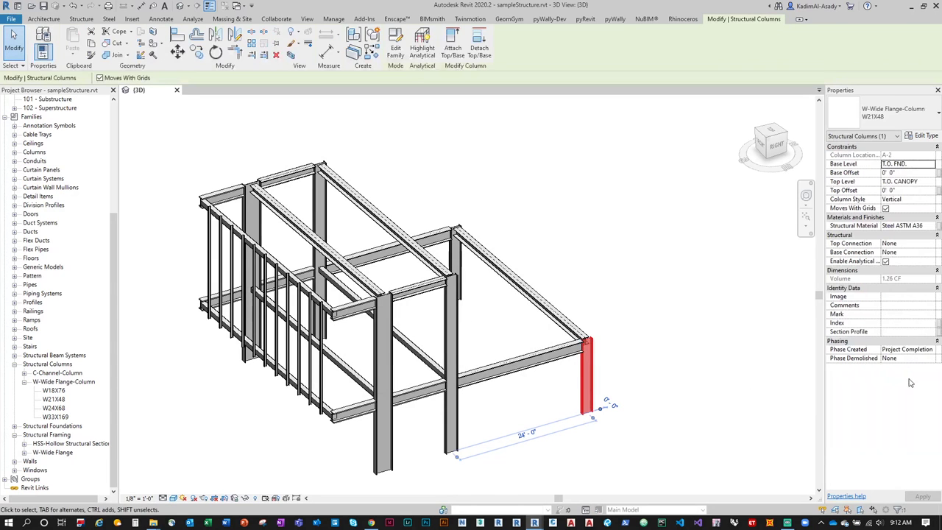
click(541, 362)
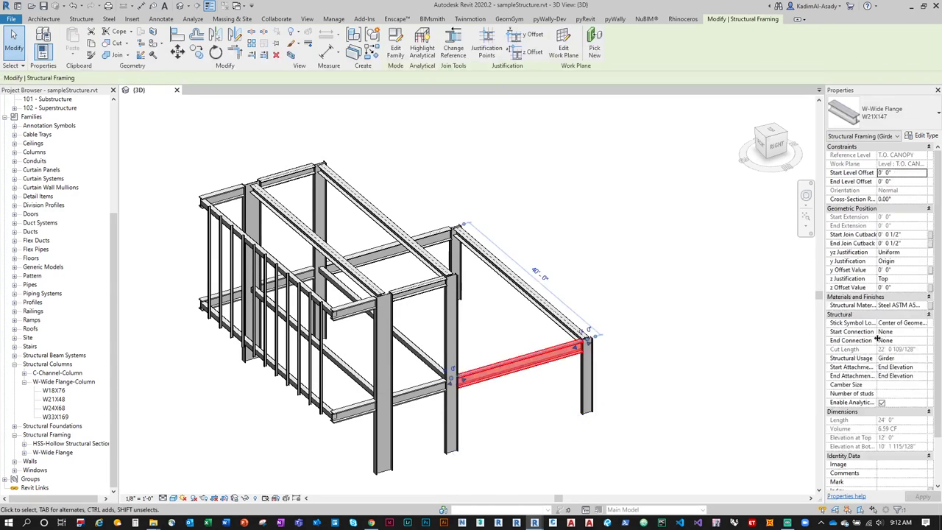
click(424, 220)
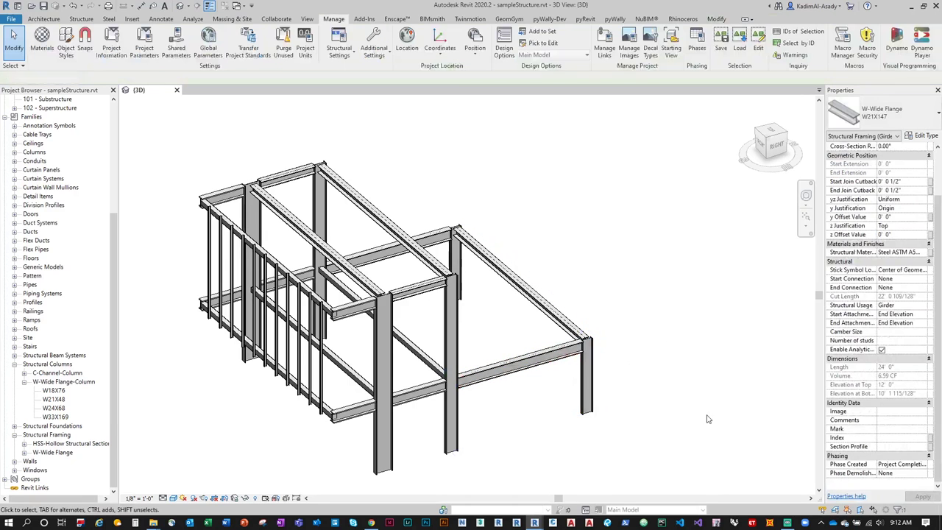
Step: Set the Section Profile of the W21X147 canopy girder to W and clear the selection
click(519, 367)
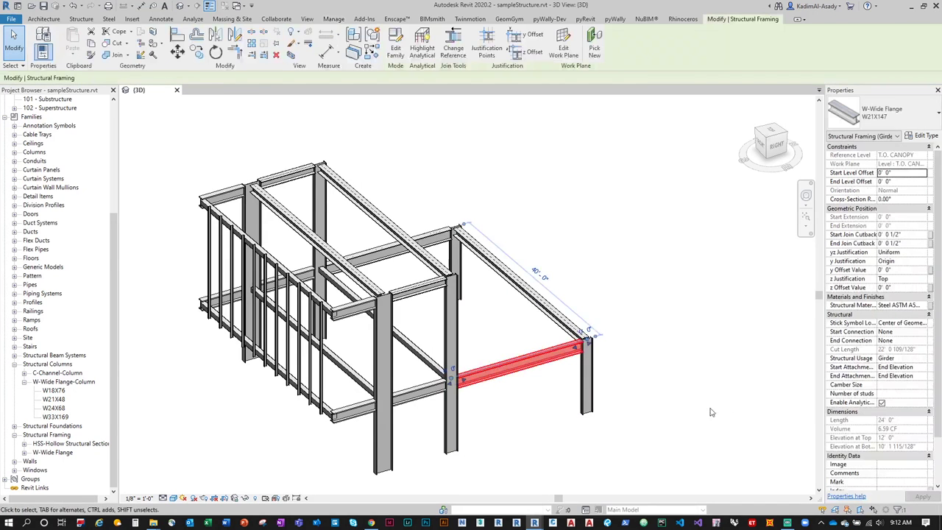
scroll(898, 470, down, 2)
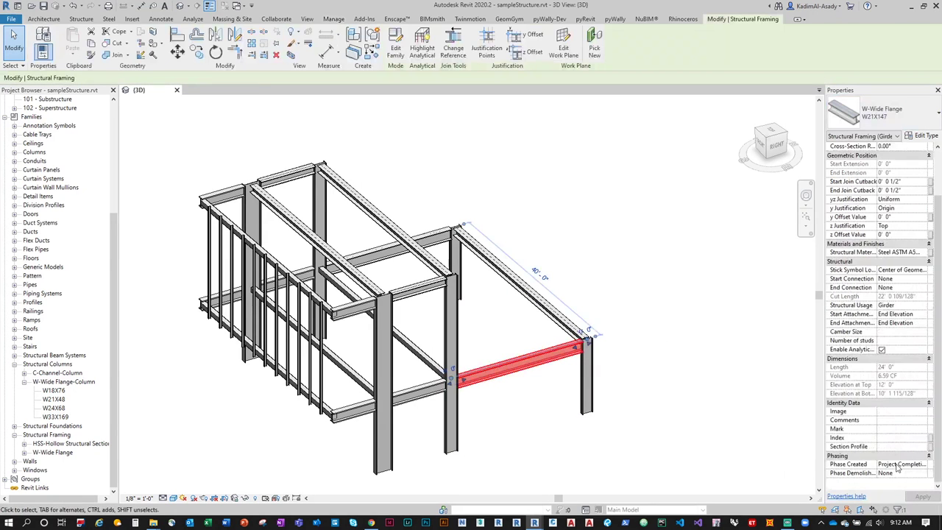
click(897, 446)
key(Caps_Lock)
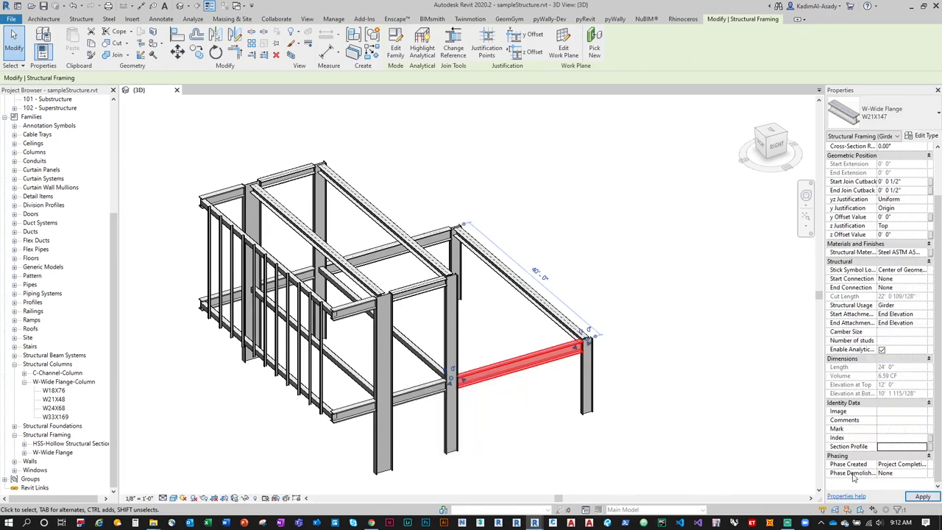
click(887, 446)
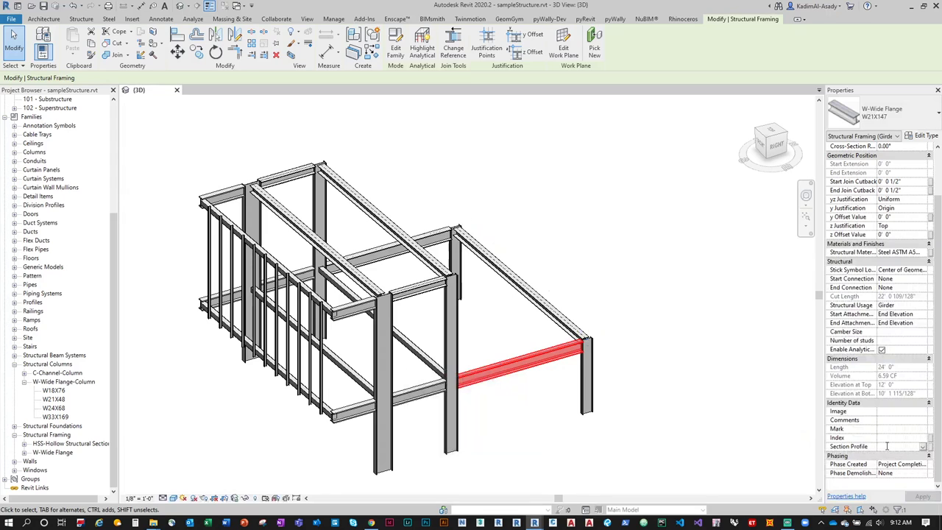
text(W)
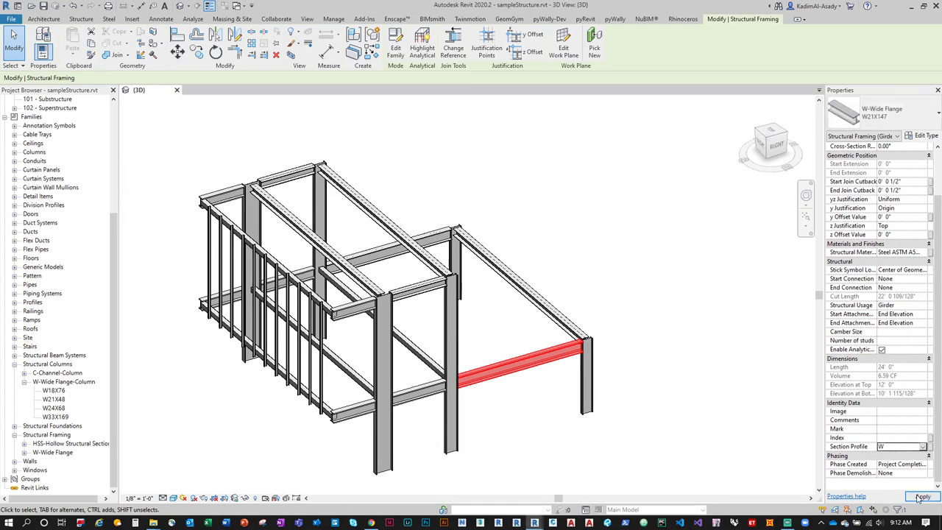
click(918, 498)
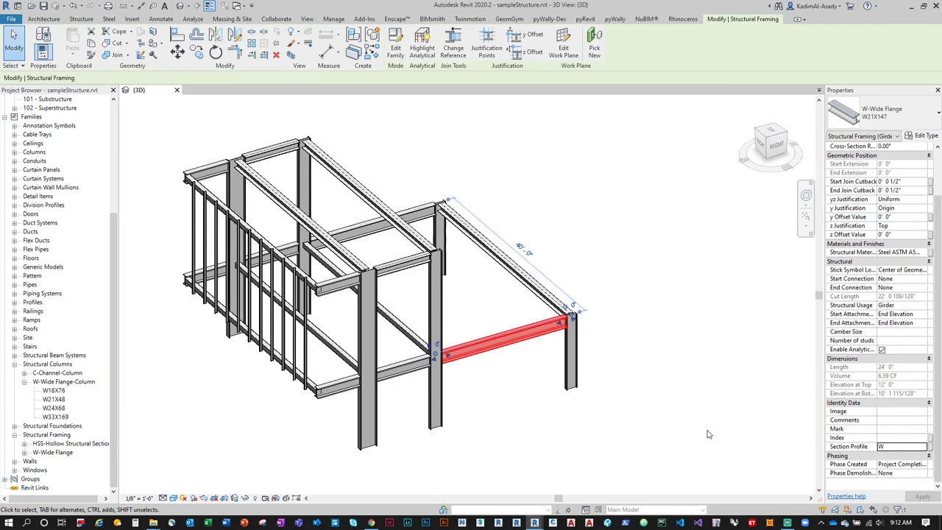
click(703, 436)
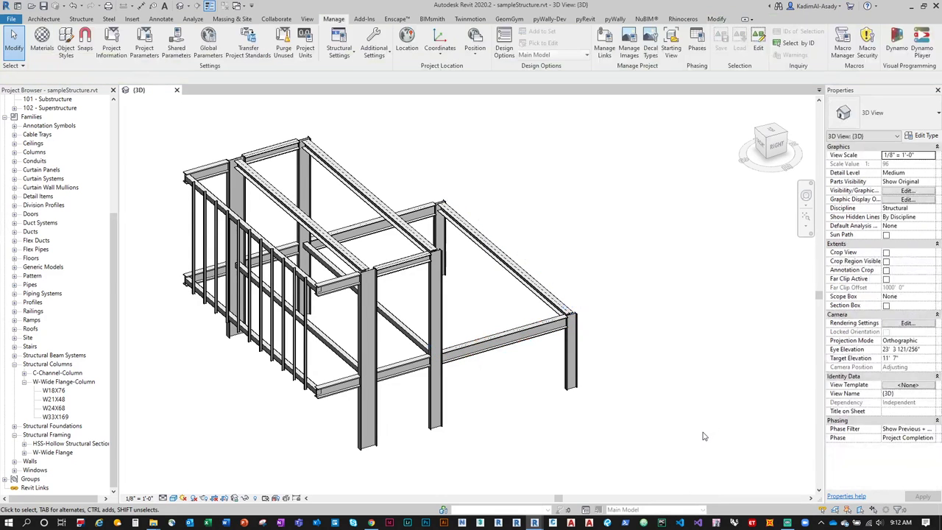
Step: Return to the Grasshopper definition, disconnect the Section Profile panel from the parameter-reading component, and delete that component
click(688, 19)
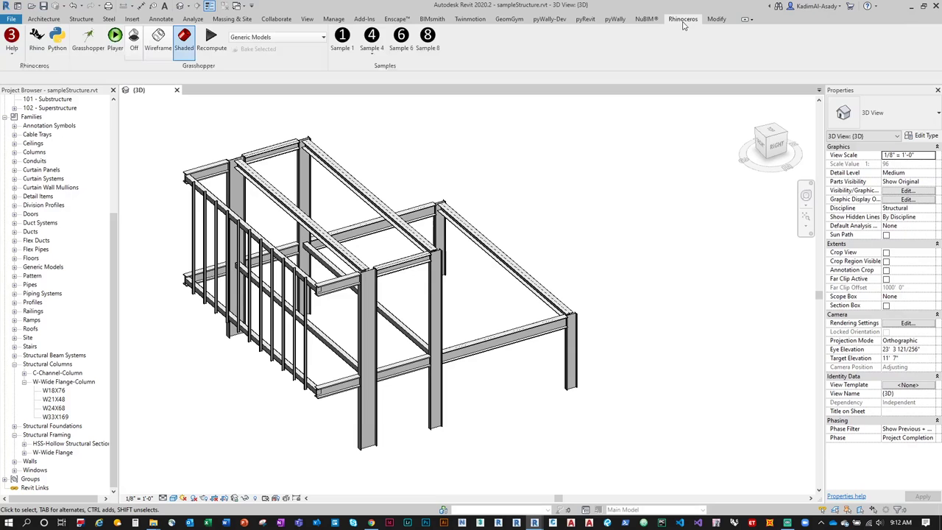
click(90, 43)
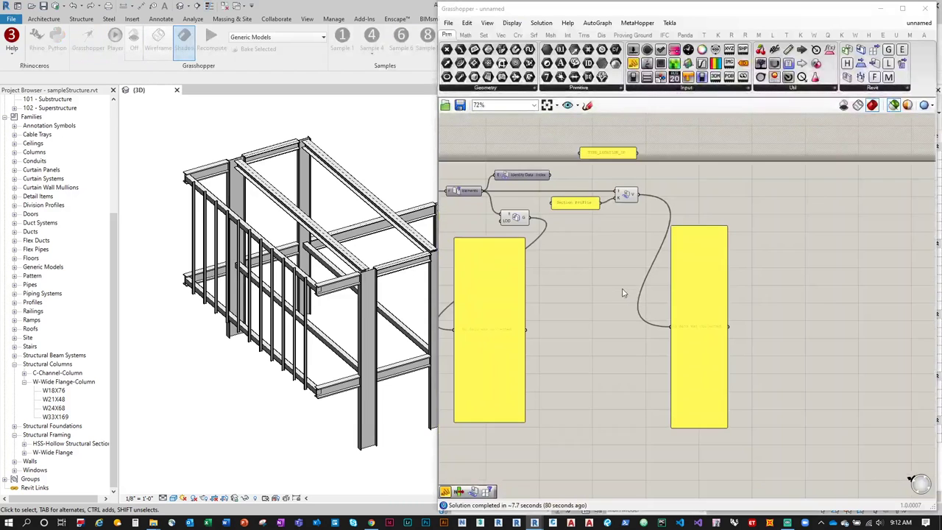
right_drag(622, 293, 680, 311)
scroll(680, 306, up, 2)
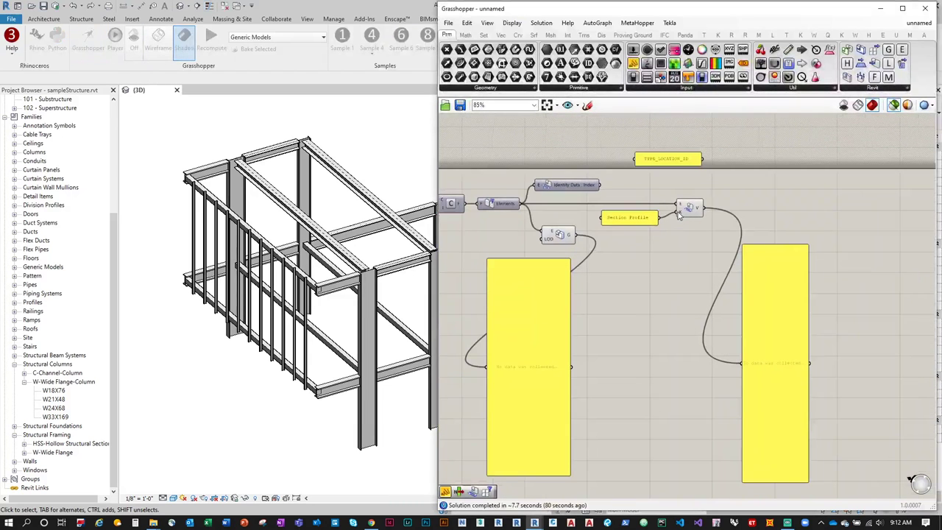
click(639, 218)
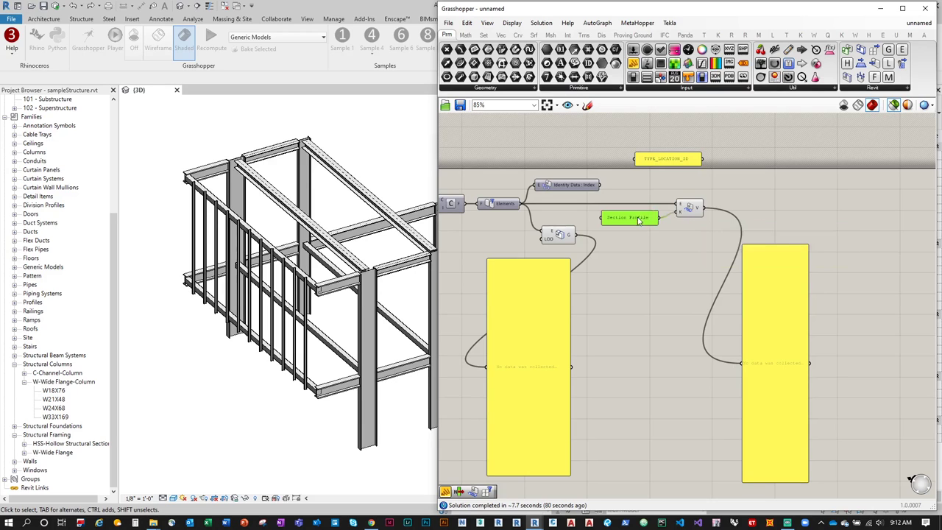
right_click(679, 211)
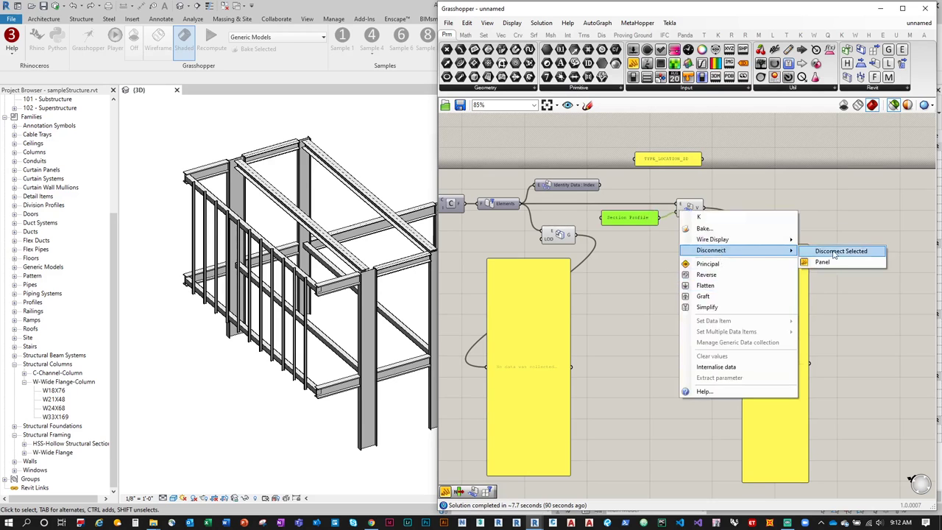
click(838, 254)
click(695, 210)
key(Delete)
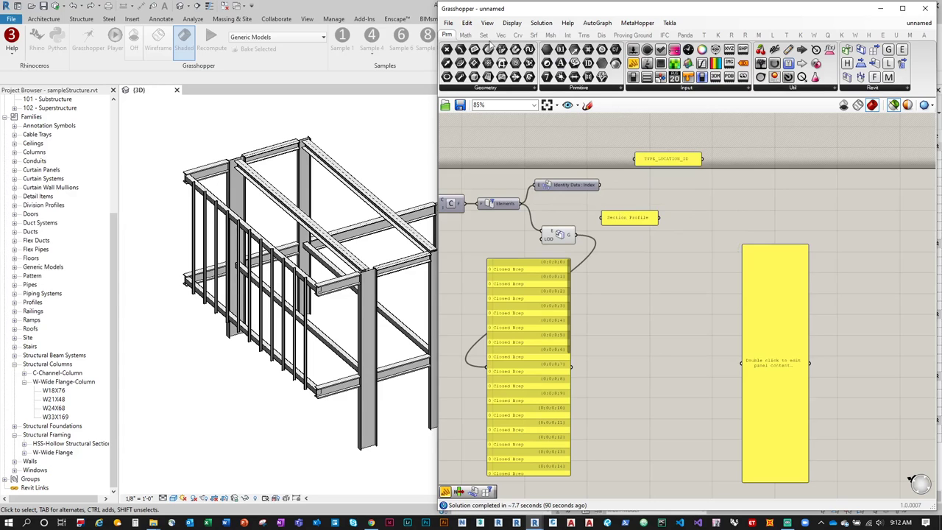
Step: Add an Element.ParameterSet component above the empty panel and move the Section Profile panel closer to it
click(484, 35)
click(732, 35)
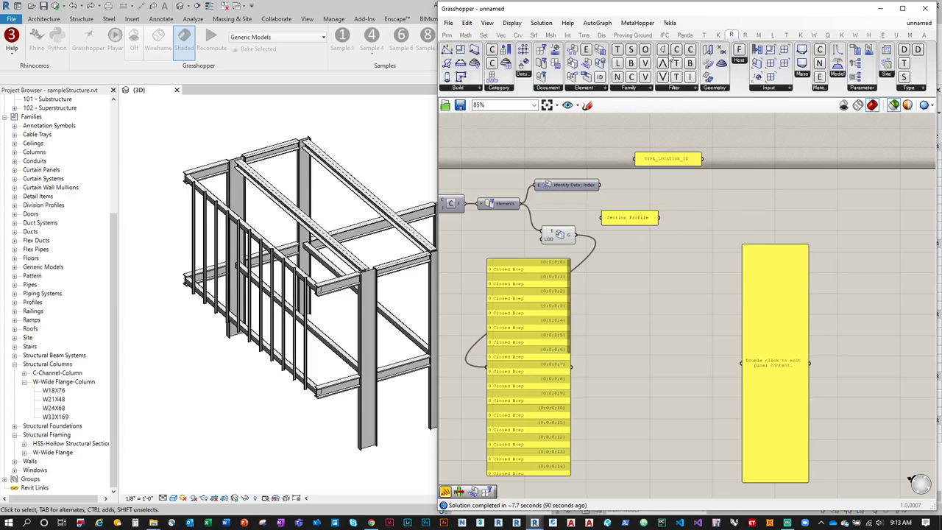
click(582, 87)
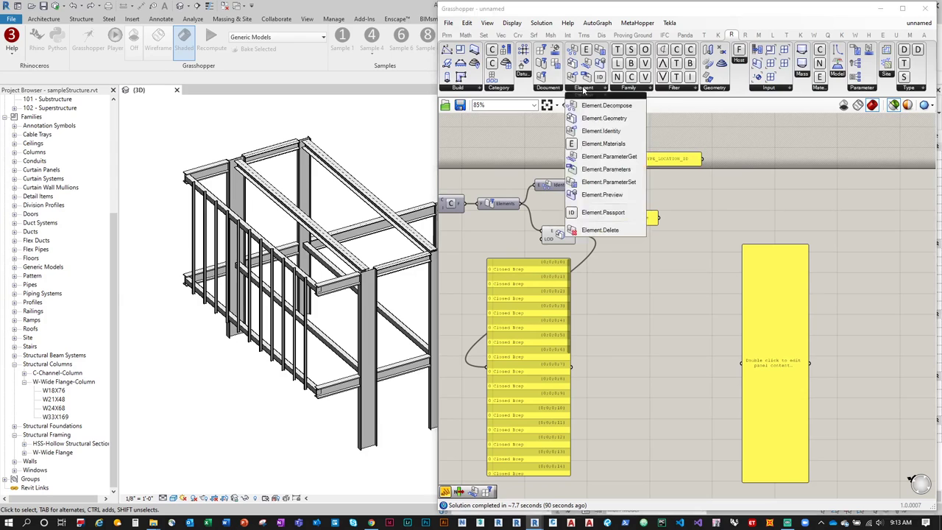
click(609, 181)
click(764, 223)
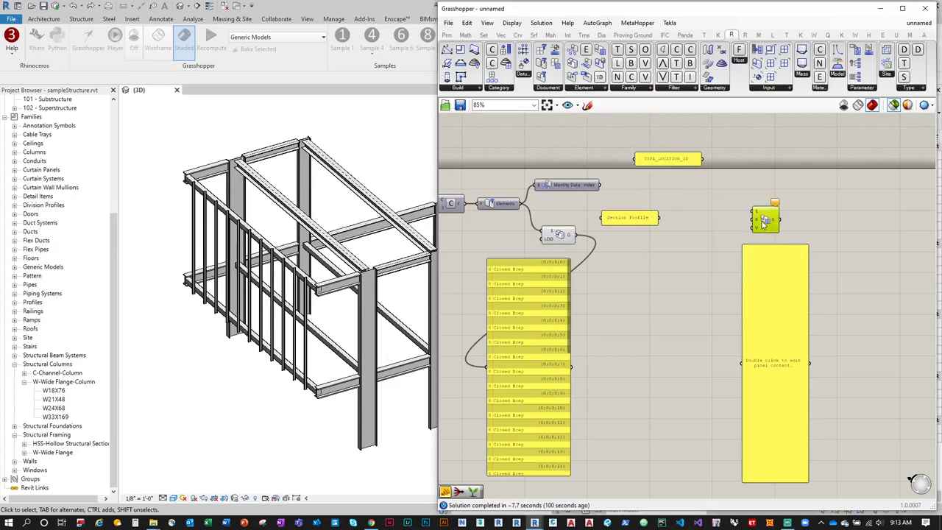
drag(629, 219, 688, 243)
scroll(700, 225, up, 1)
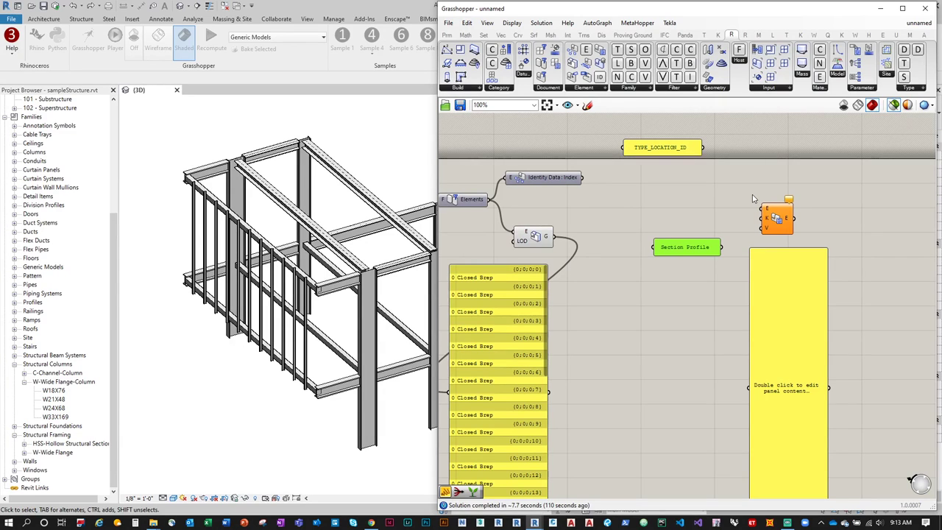
Step: Add a Stream Filter beside Element.ParameterSet and wire a Boolean Toggle into its gate input
click(483, 35)
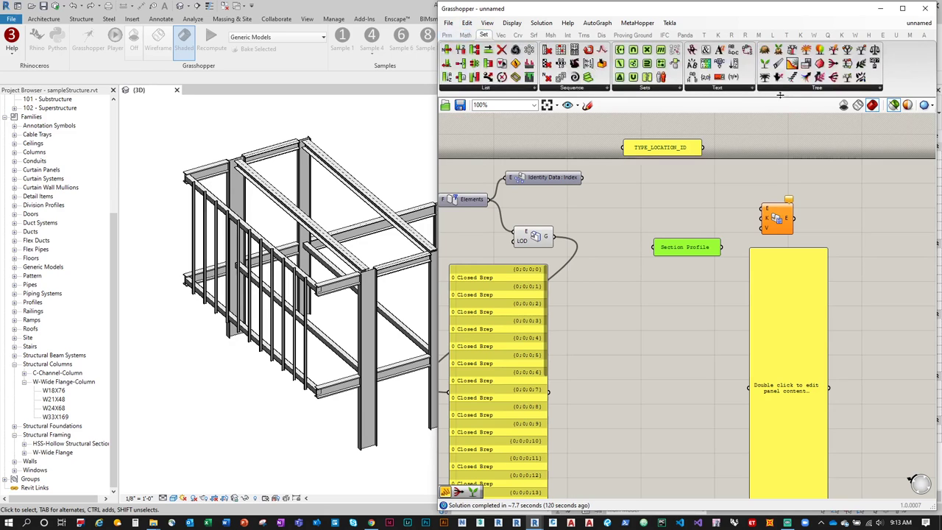
click(814, 89)
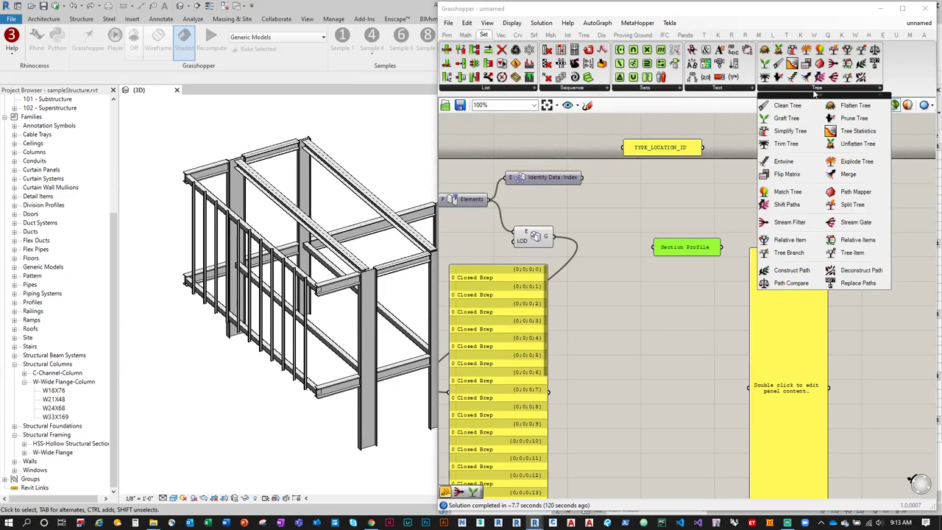
drag(802, 220, 708, 201)
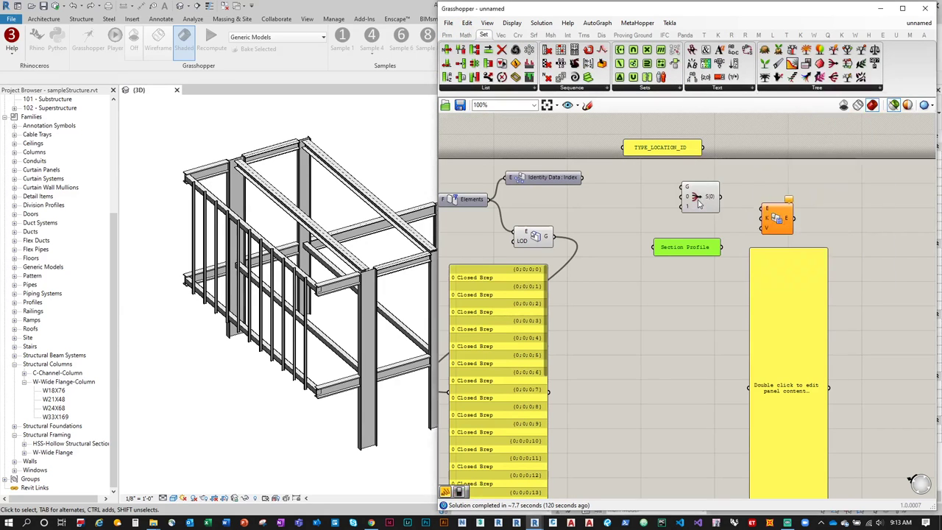
click(446, 36)
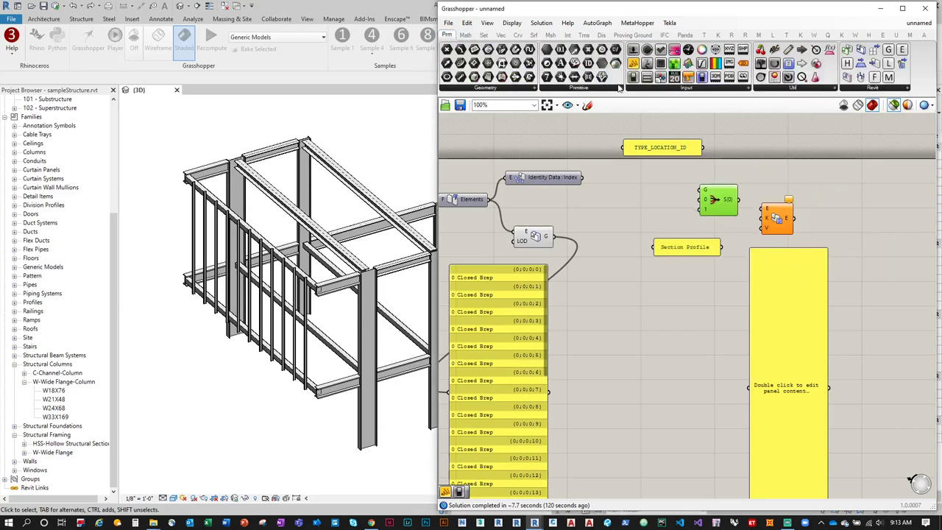
click(661, 90)
drag(654, 127, 717, 189)
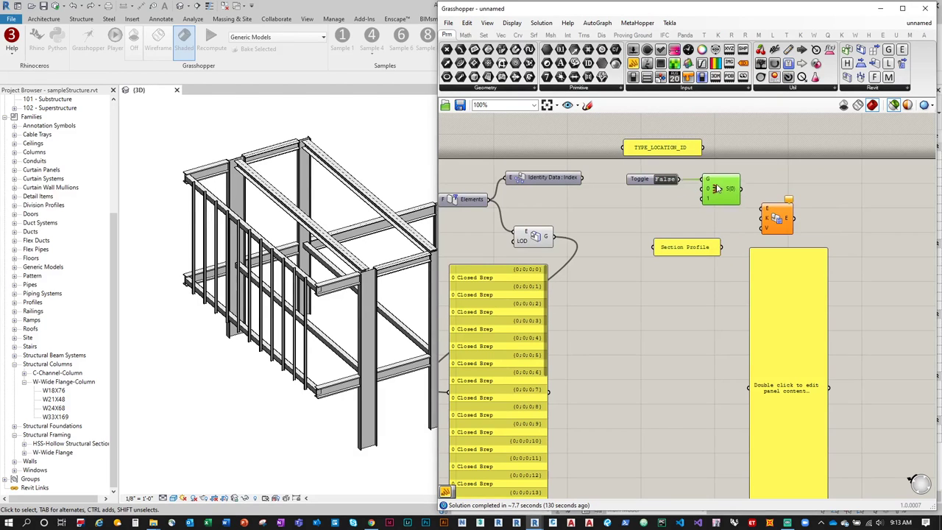
scroll(721, 190, up, 2)
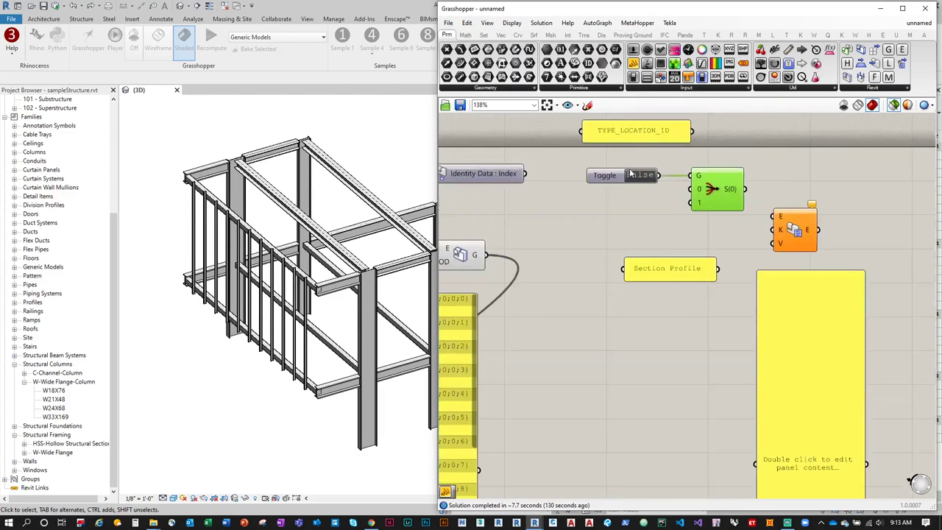
scroll(732, 190, down, 2)
Step: Connect the Elements output to input 1 of the Stream Filter and switch the toggle to True and back to False
double_click(733, 200)
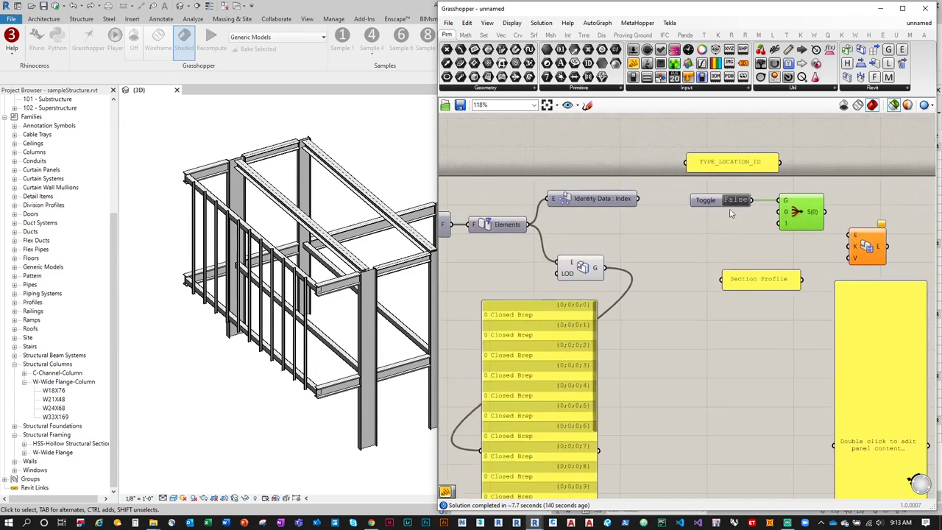
scroll(729, 215, down, 1)
right_click(667, 221)
drag(560, 223, 777, 223)
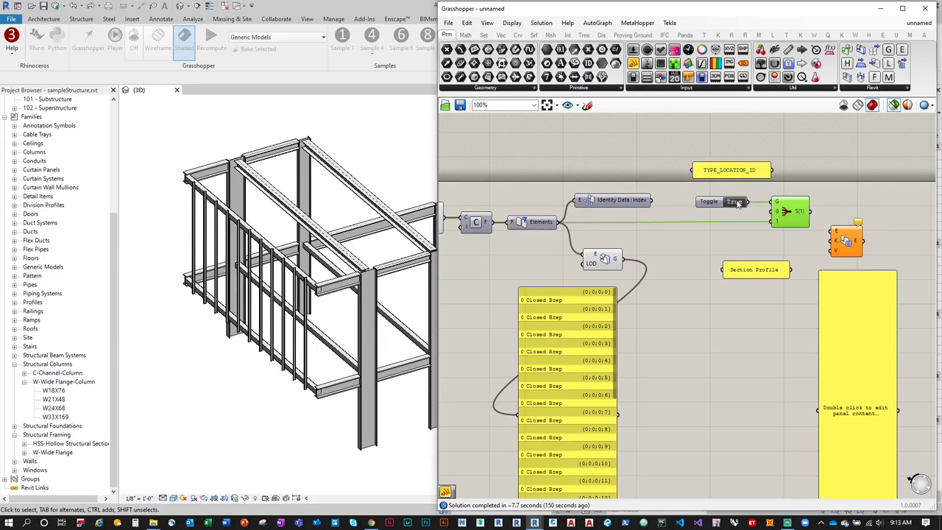
click(737, 204)
right_drag(802, 248, 764, 243)
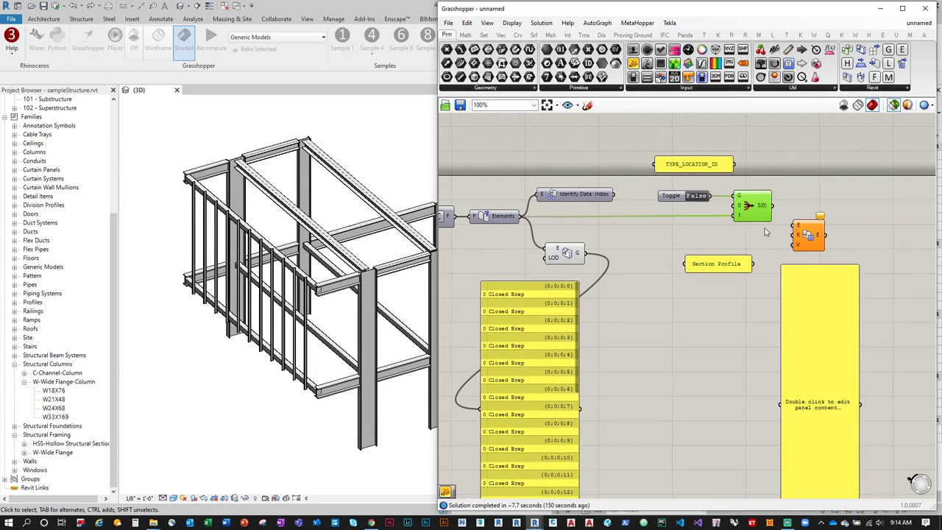
Step: Wire the Stream Filter output to the element input of Element.ParameterSet and the Section Profile panel to its key input
drag(802, 245, 835, 237)
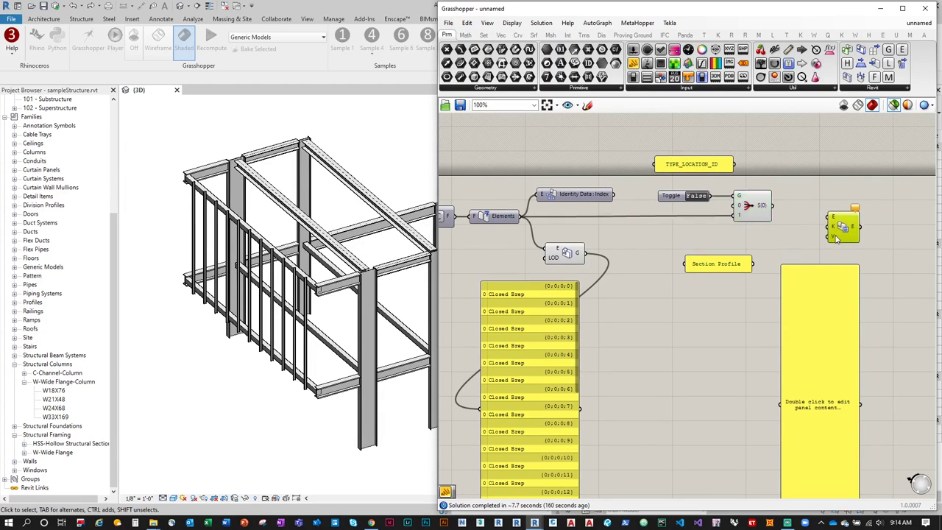
drag(772, 206, 850, 218)
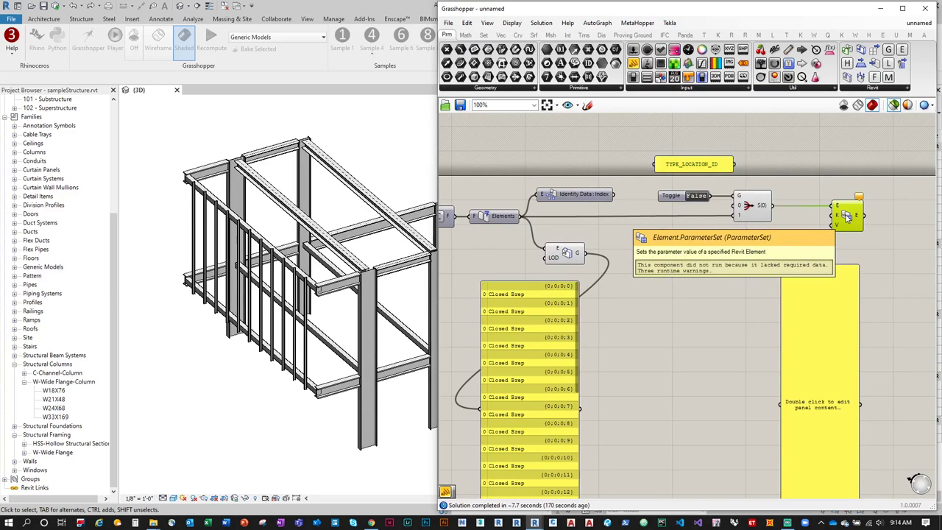
ctrl+click(847, 216)
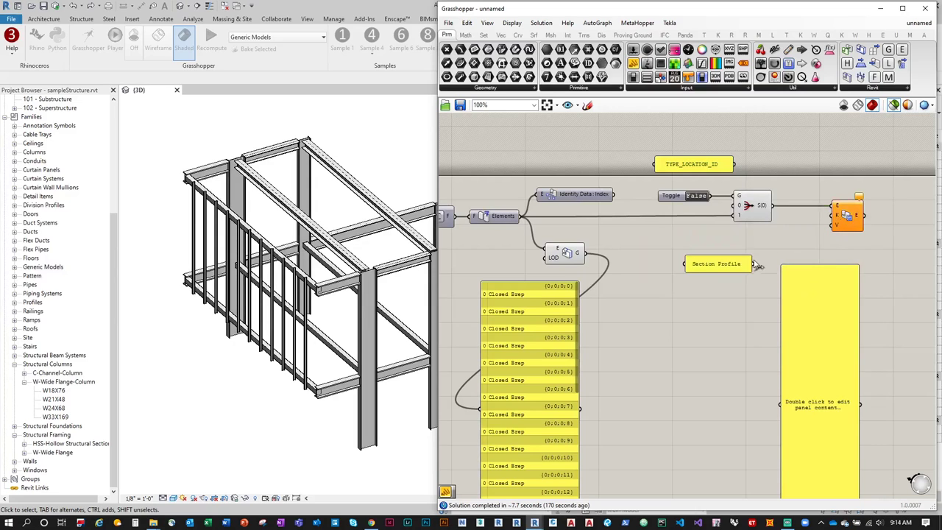
drag(753, 264, 833, 216)
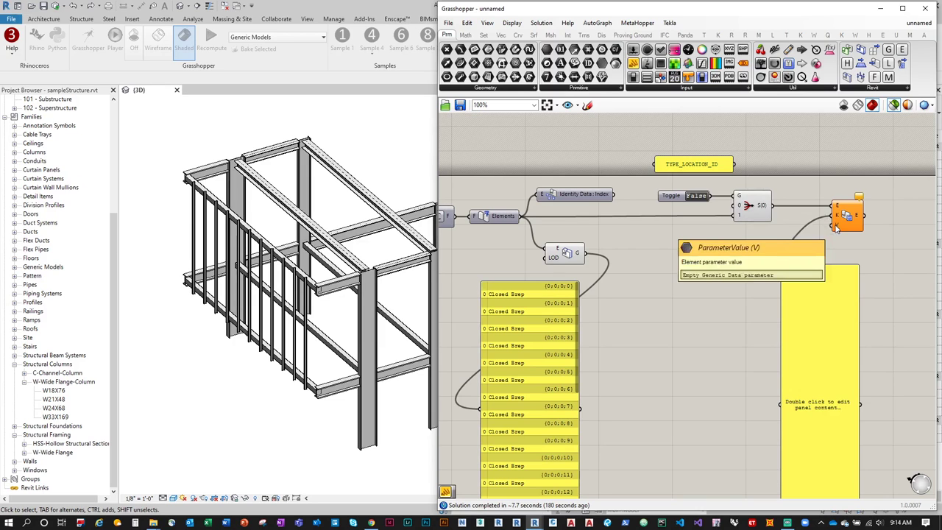
Step: Switch to the Revit 3D view and inspect the section types of the canopy girder and other structural members
click(327, 309)
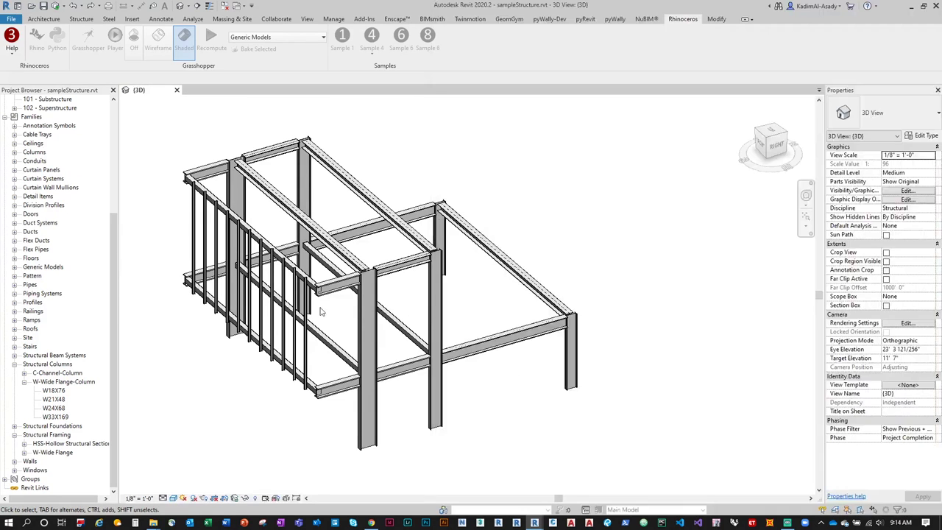
scroll(501, 339, up, 2)
click(501, 339)
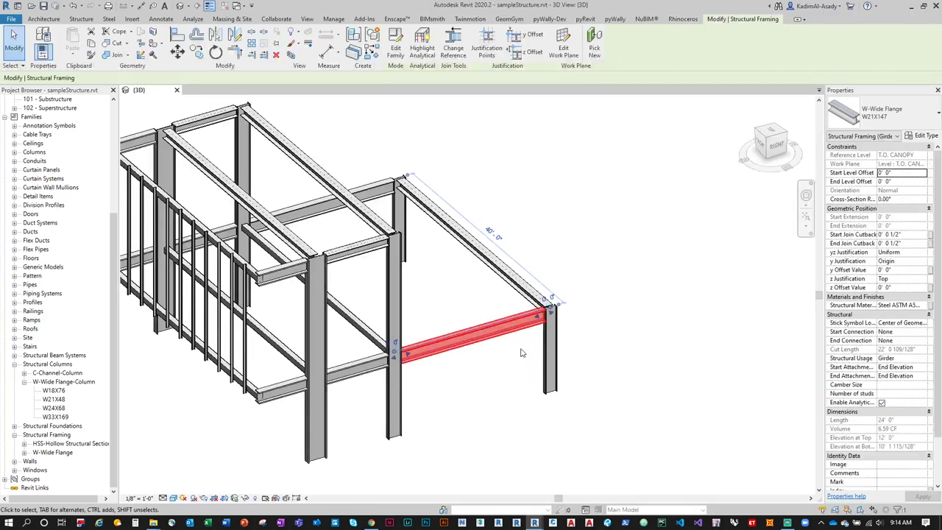
click(358, 334)
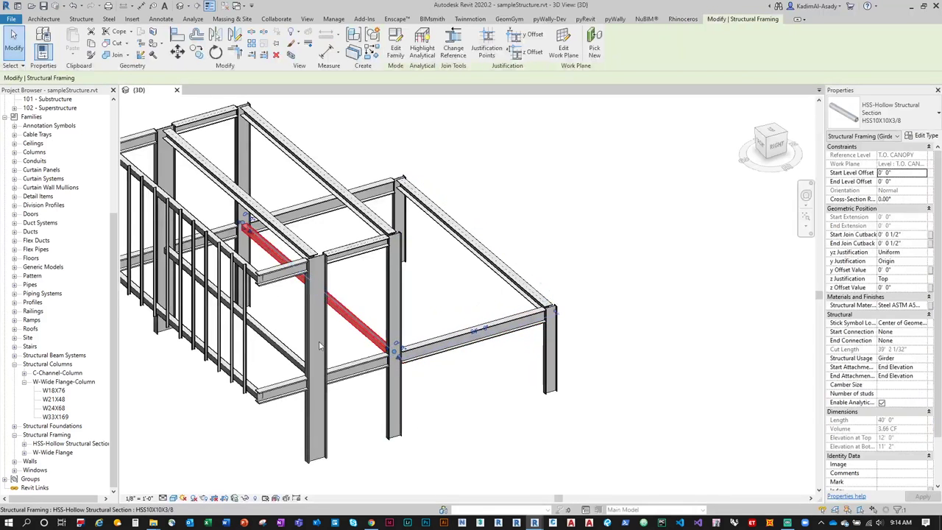
click(248, 361)
key(Escape)
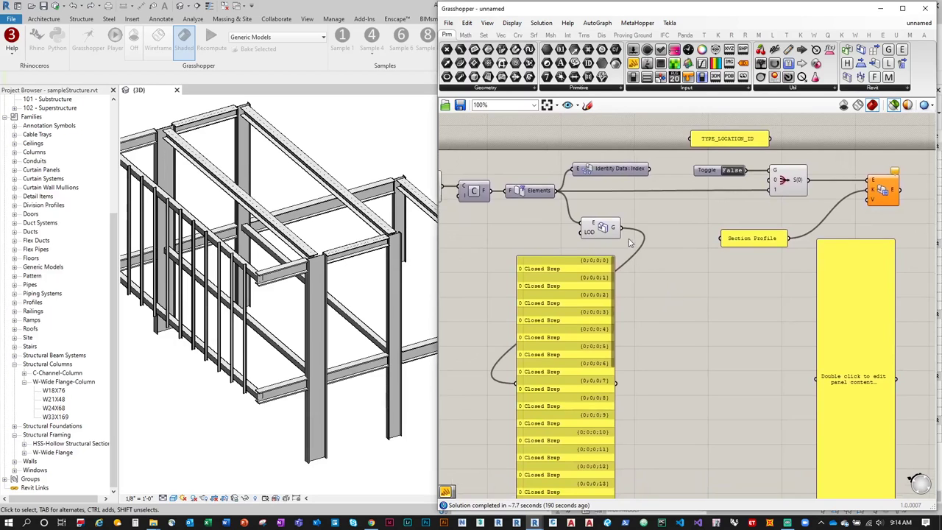
Step: Delete the panel listing the closed Breps and move the Element.Geometry component directly below the Elements component
drag(633, 280, 527, 226)
key(Delete)
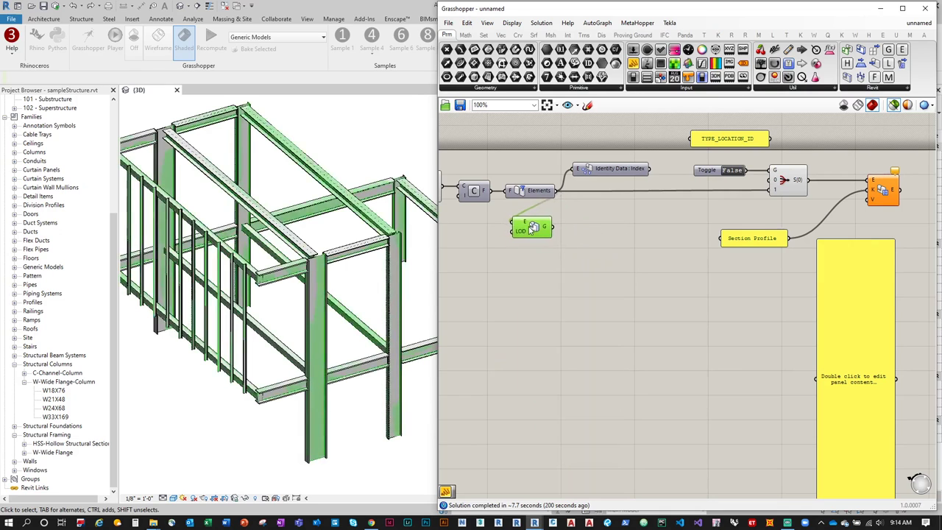
click(567, 246)
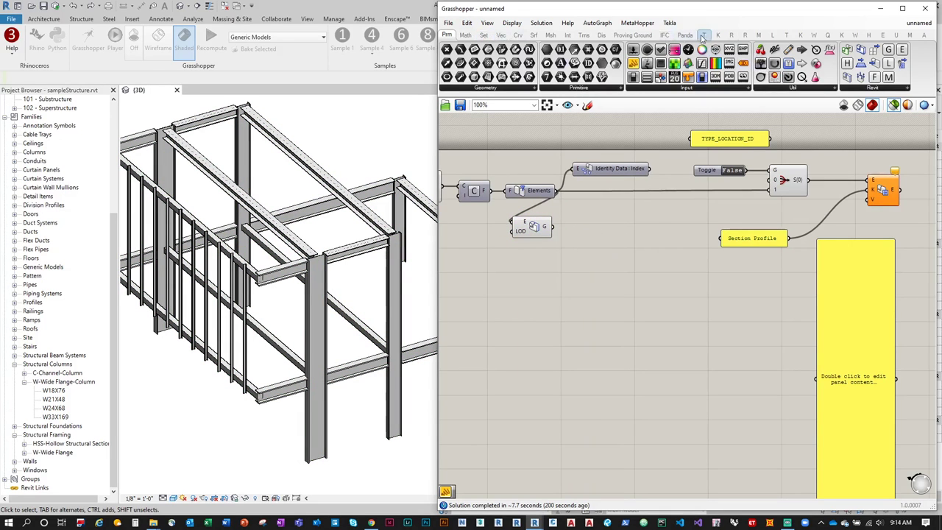
click(731, 37)
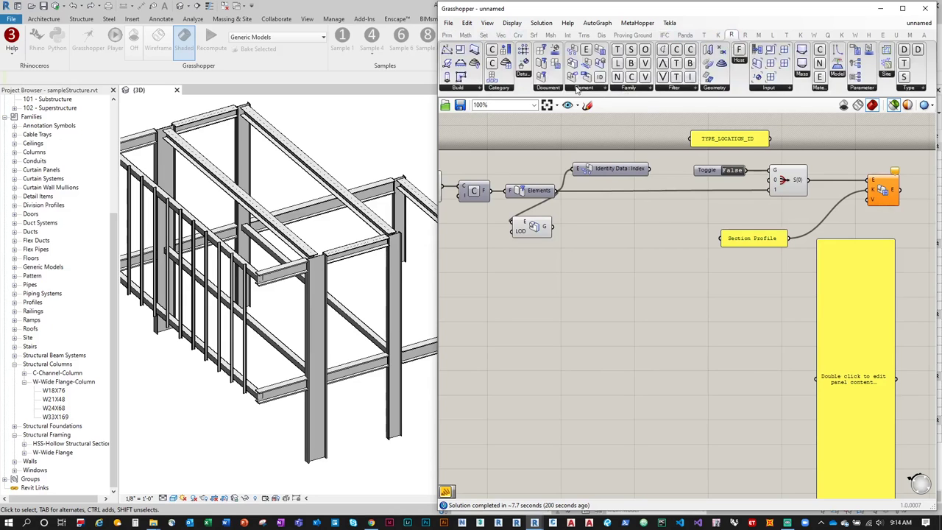
click(578, 89)
drag(610, 105, 614, 270)
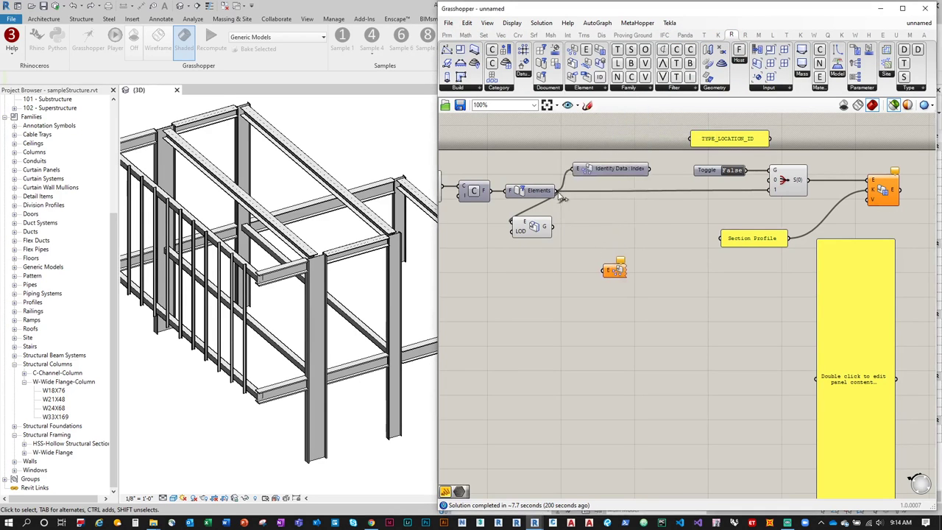
drag(562, 197, 611, 271)
click(620, 271)
key(Delete)
Step: Add an Element.Identity component fed by the Elements output and connect its name output to the large empty panel
click(583, 89)
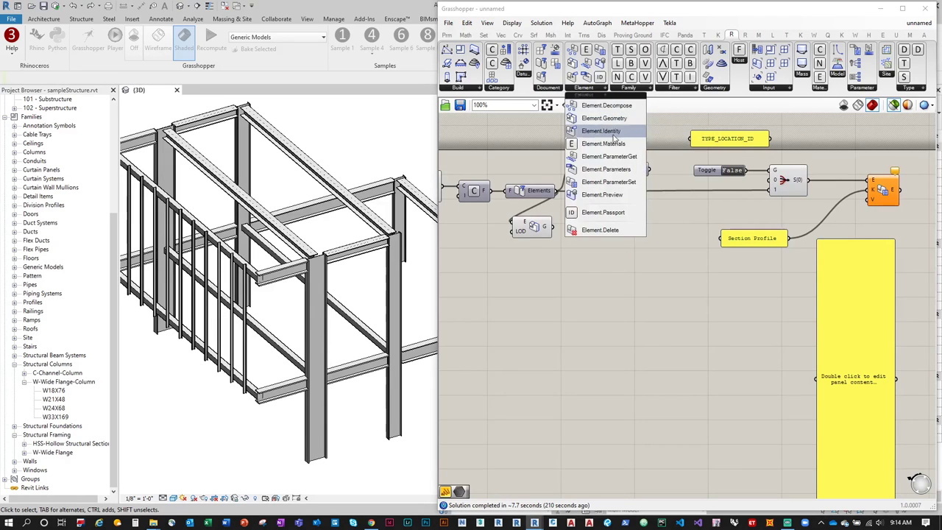
drag(613, 134, 598, 252)
drag(561, 192, 623, 260)
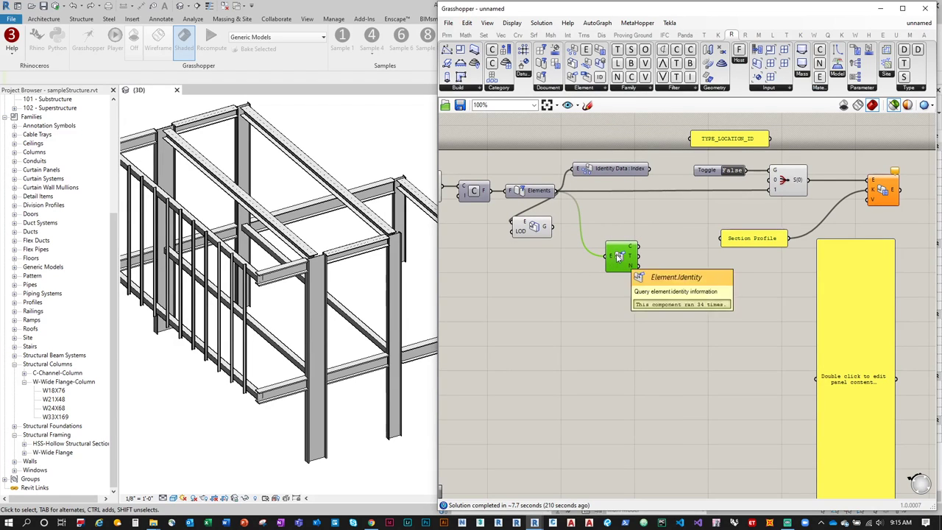
mouse_move(632, 267)
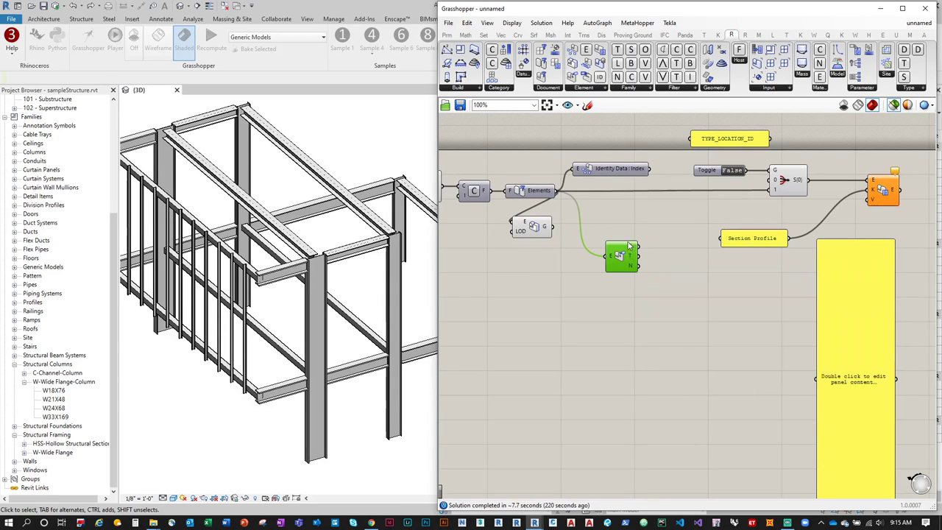
drag(638, 267, 818, 379)
right_drag(846, 343, 699, 305)
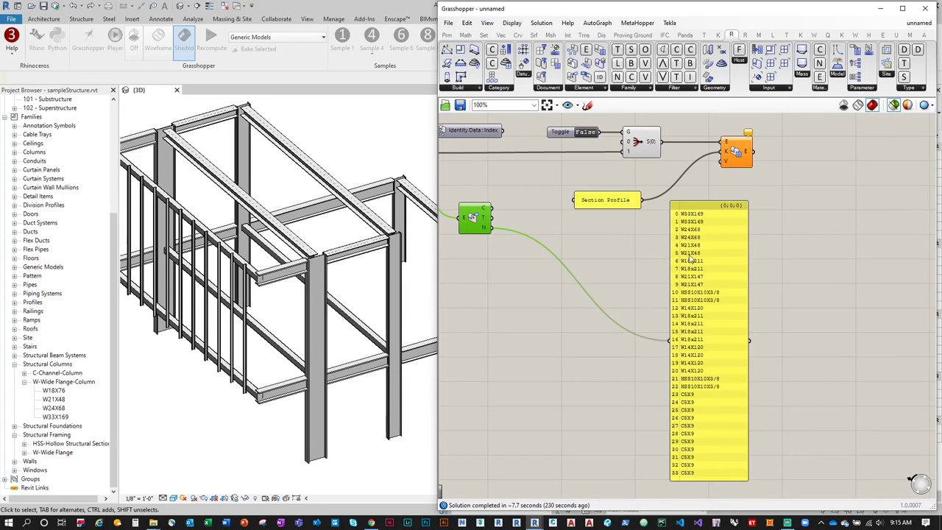
Step: Examine the section type names listed in the panel connected to the Element.Identity name output
scroll(694, 230, up, 2)
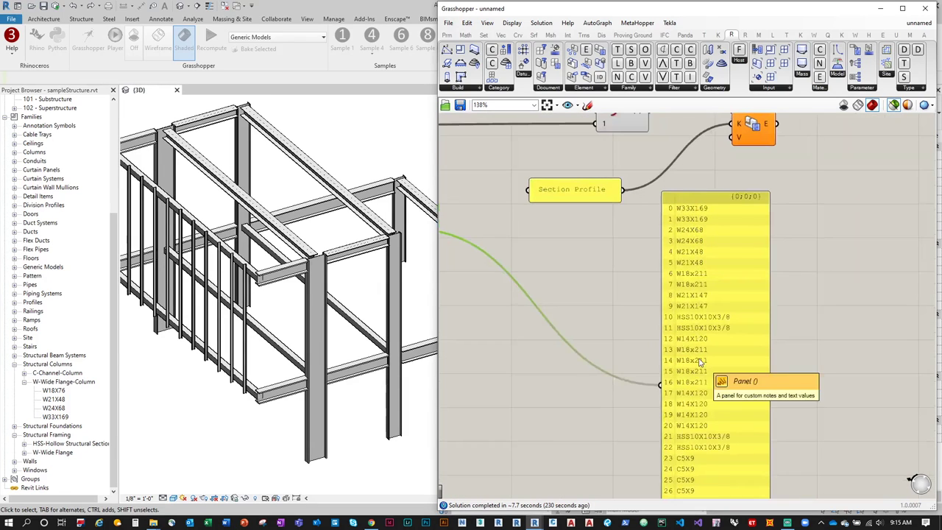
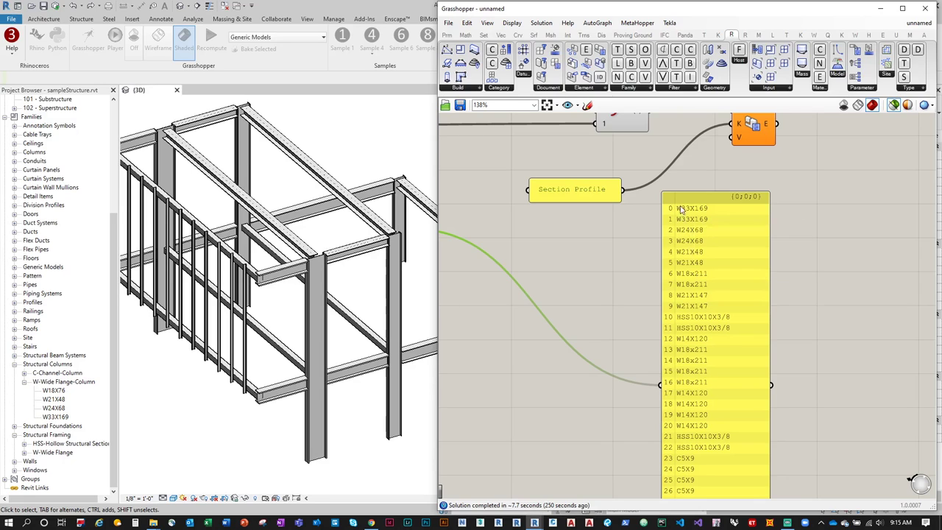
scroll(677, 210, down, 1)
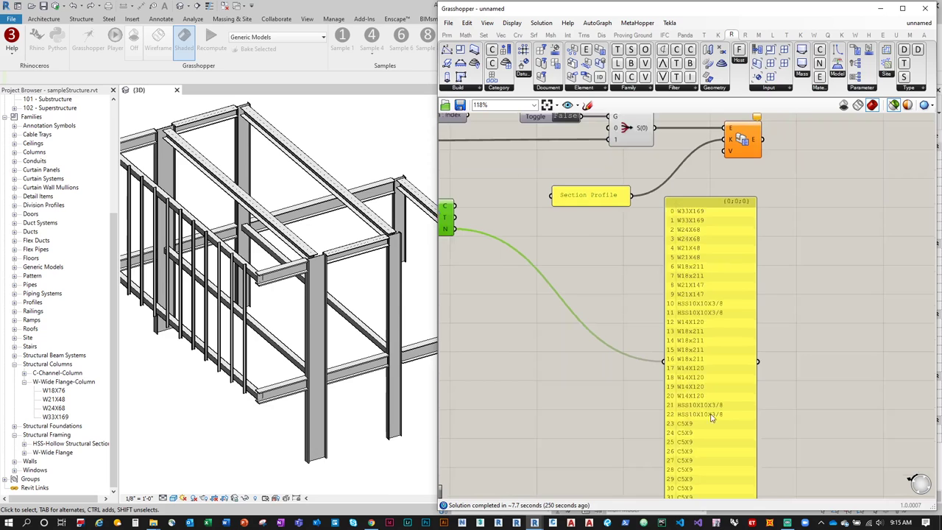
scroll(686, 219, up, 2)
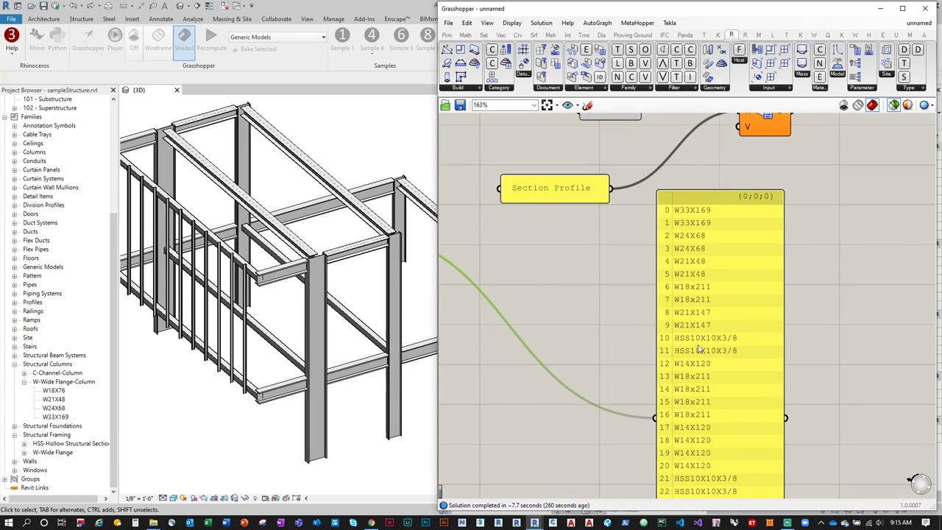
scroll(731, 389, down, 5)
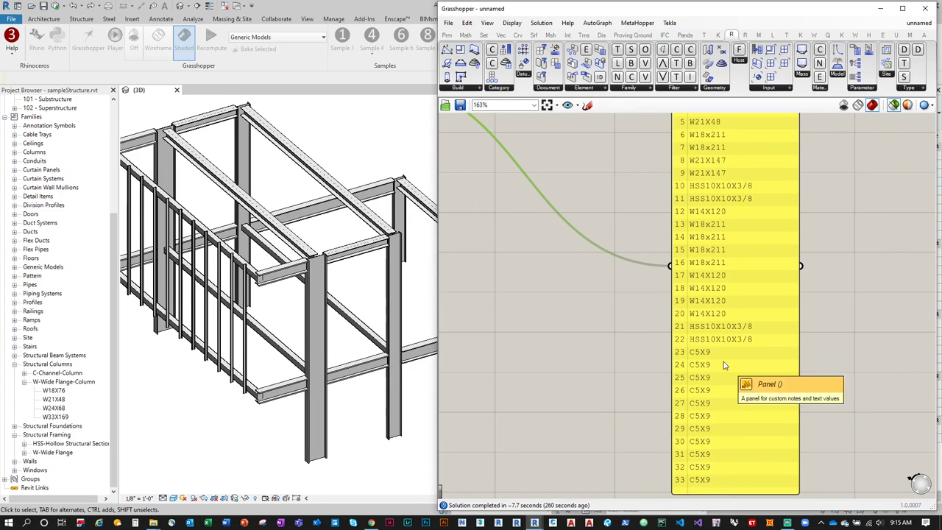
scroll(724, 365, down, 3)
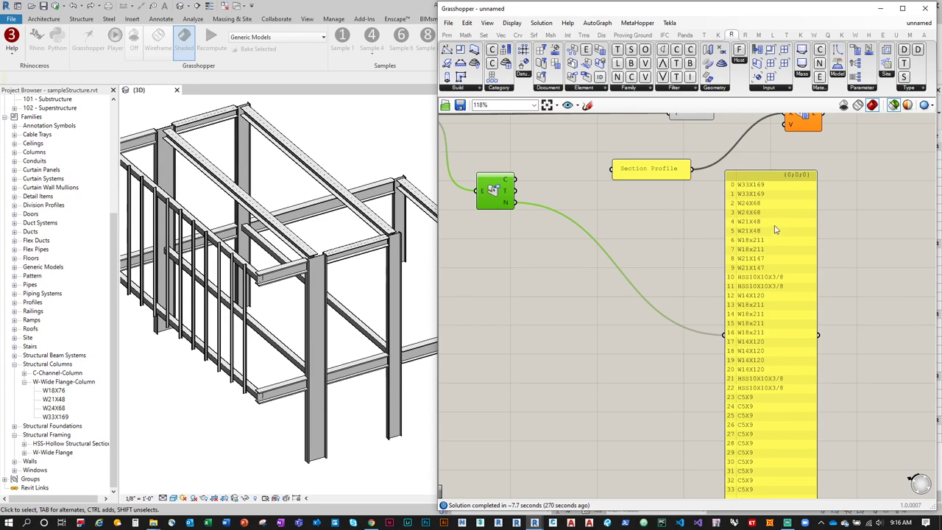
scroll(778, 225, up, 2)
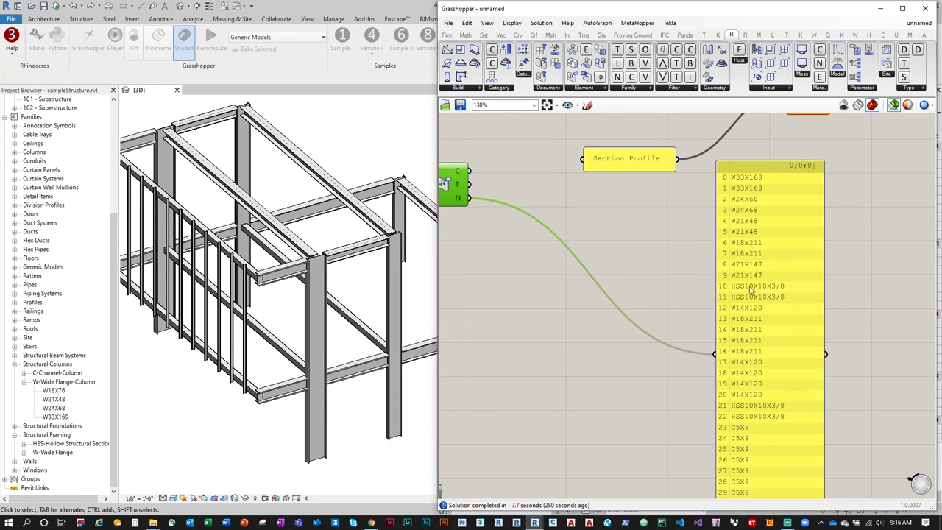
right_drag(752, 416, 758, 370)
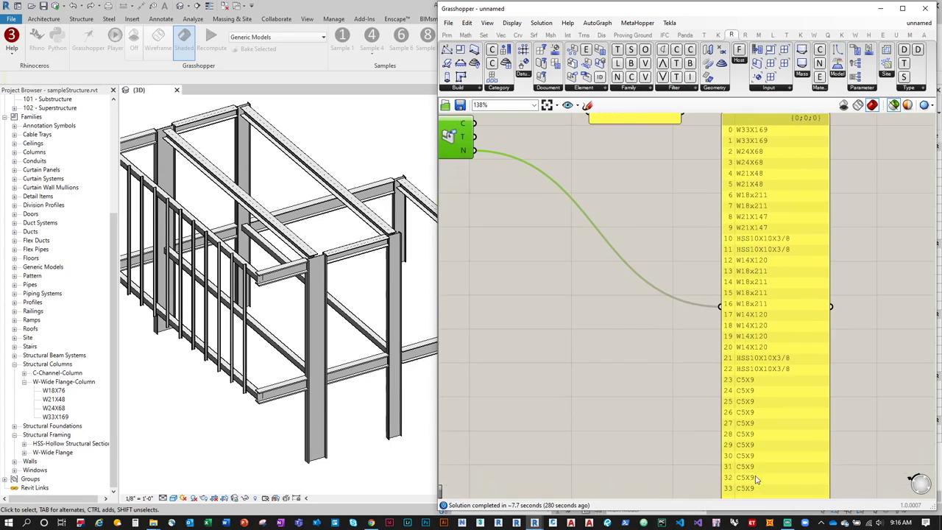
scroll(766, 403, down, 1)
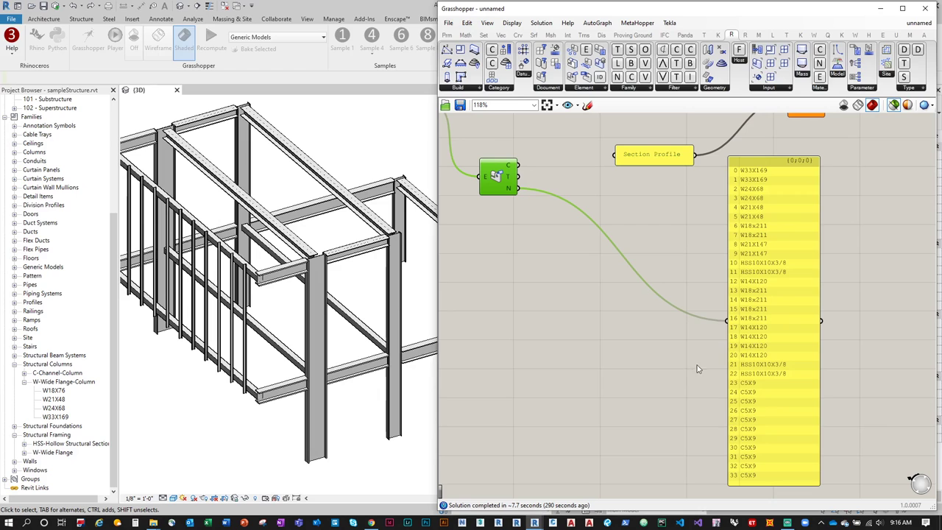
Step: Insert a Text parameter between the Element.Identity name output and the type-name panel, and place the panel beneath these components
drag(756, 280, 793, 295)
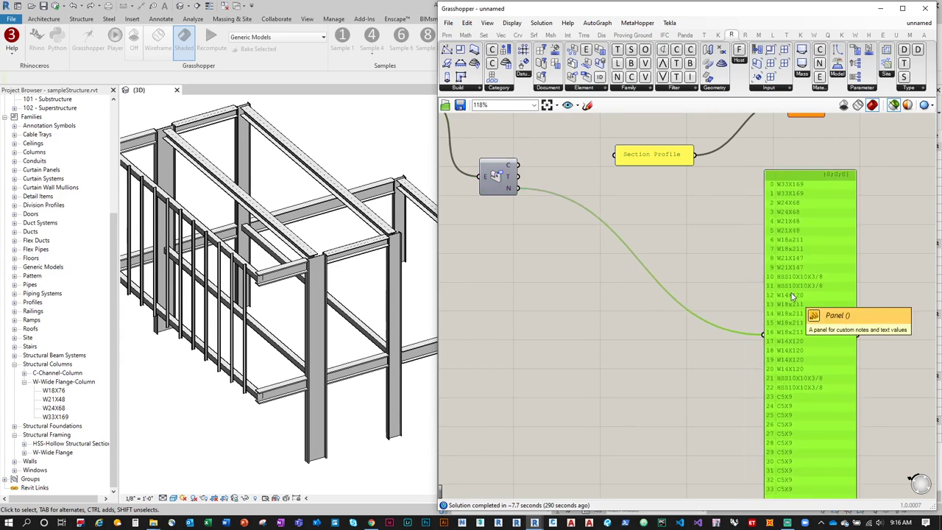
drag(792, 295, 788, 282)
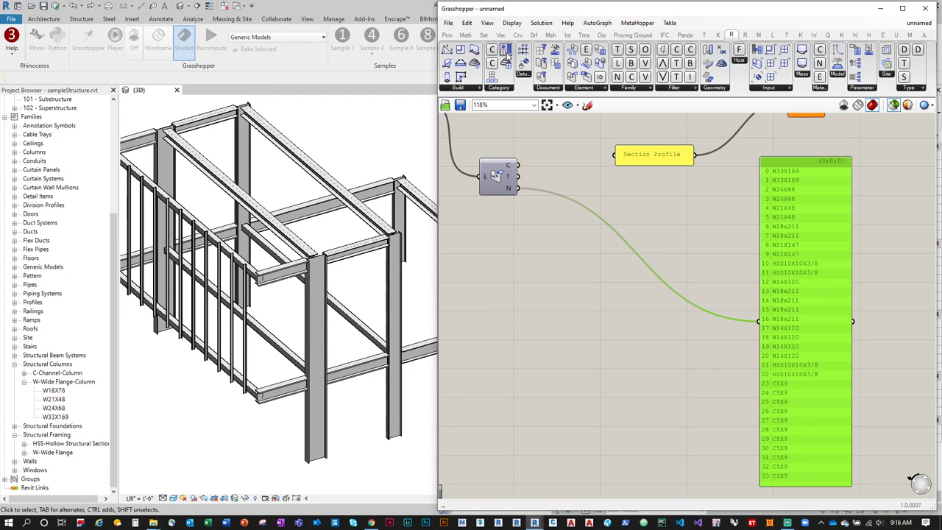
click(448, 35)
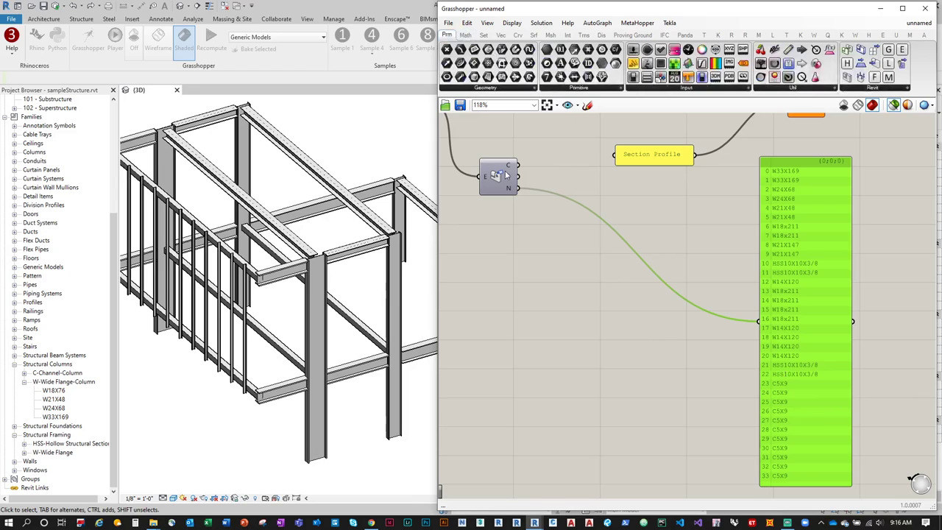
drag(561, 62, 571, 191)
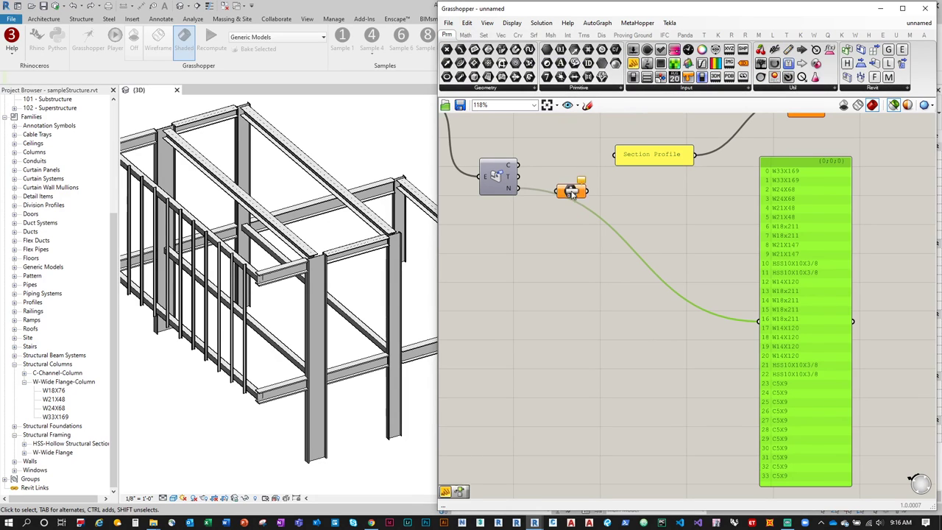
click(571, 88)
click(535, 215)
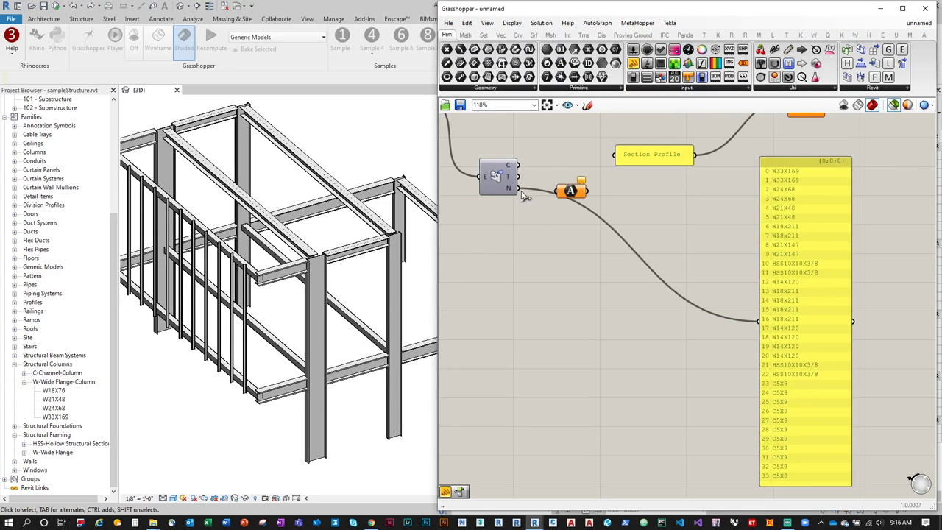
drag(571, 191, 758, 322)
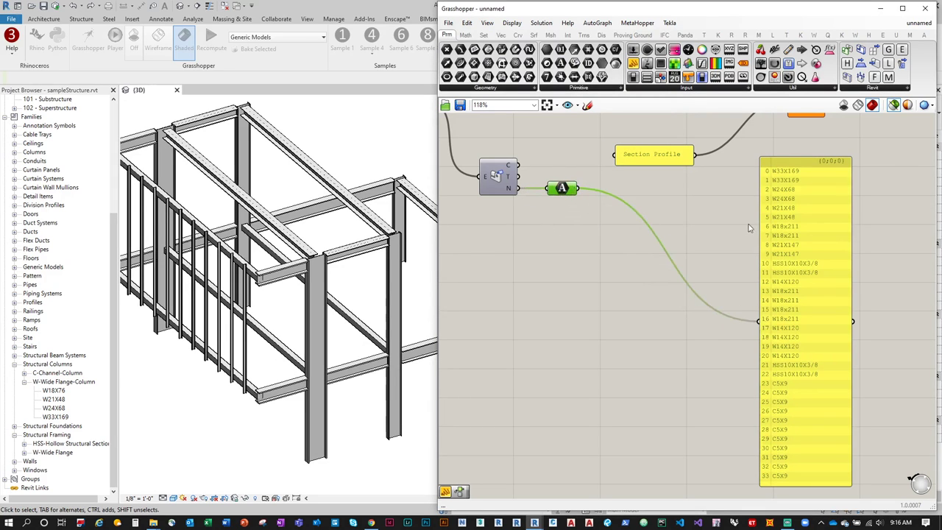
drag(814, 188, 537, 241)
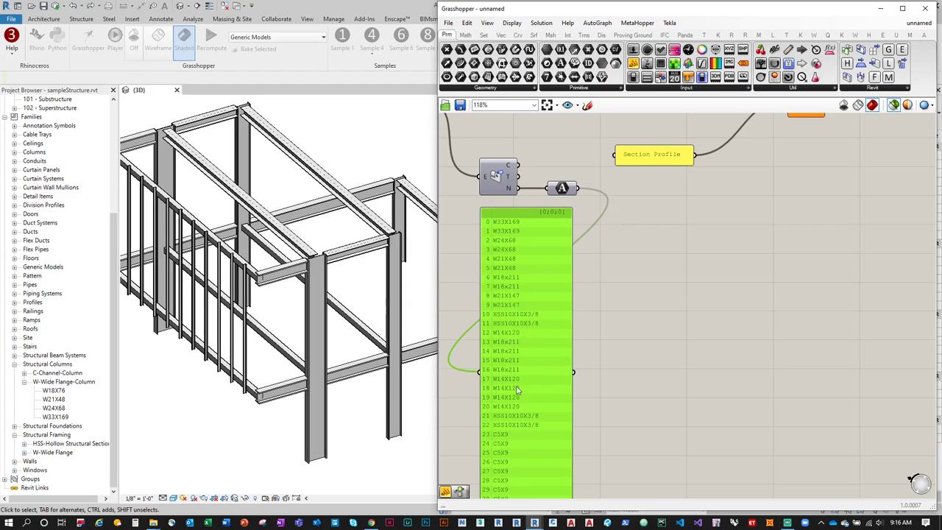
Step: Add a Match Text component, wire the Text parameter to its text input and align it with that parameter
click(484, 34)
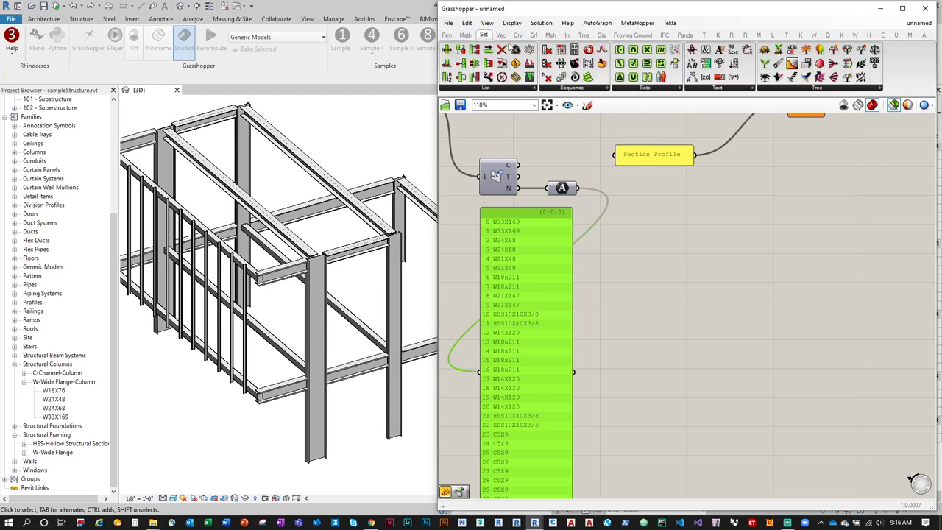
click(728, 87)
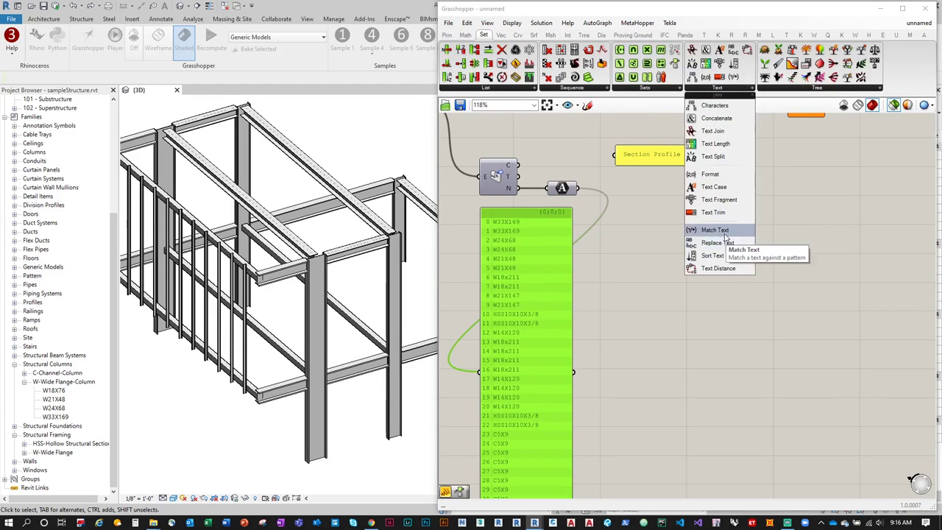
drag(725, 239, 686, 231)
drag(578, 188, 669, 213)
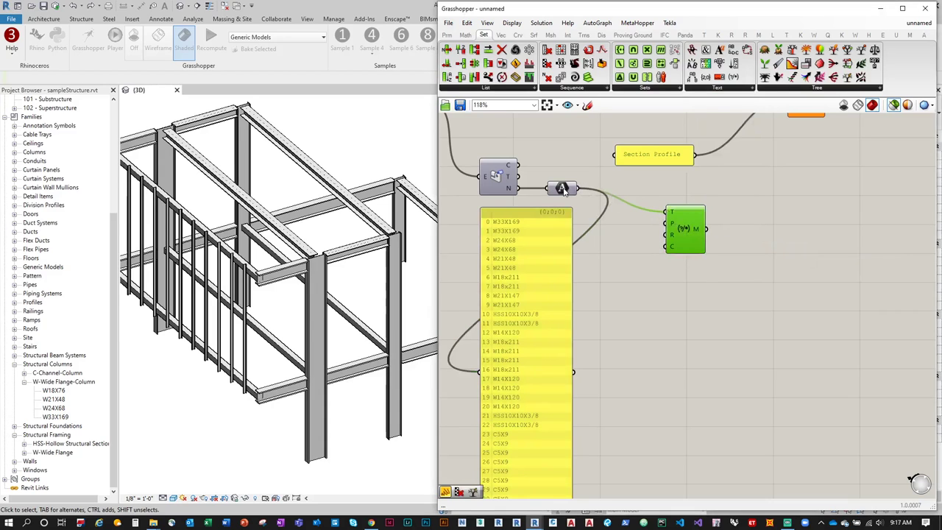
drag(680, 229, 689, 211)
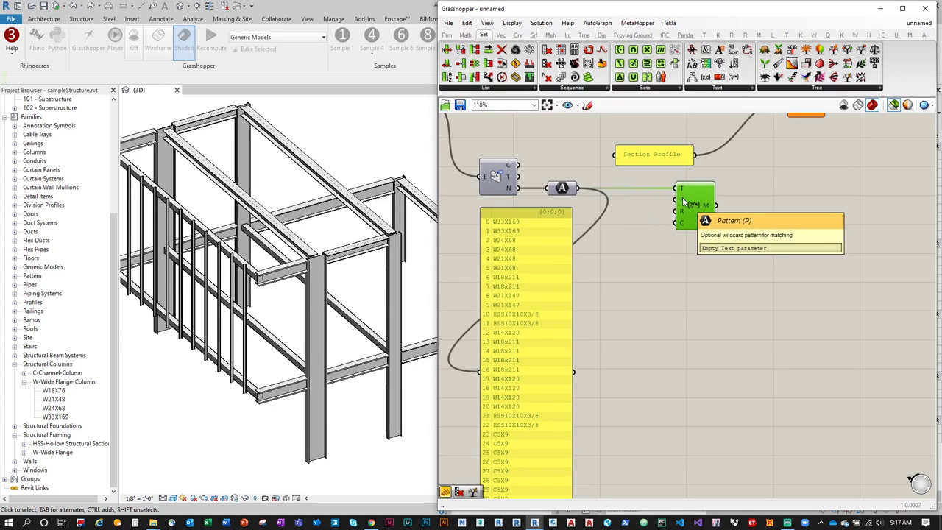
Step: Add a panel containing HSS and connect it to the pattern input of Match Text
double_click(612, 234)
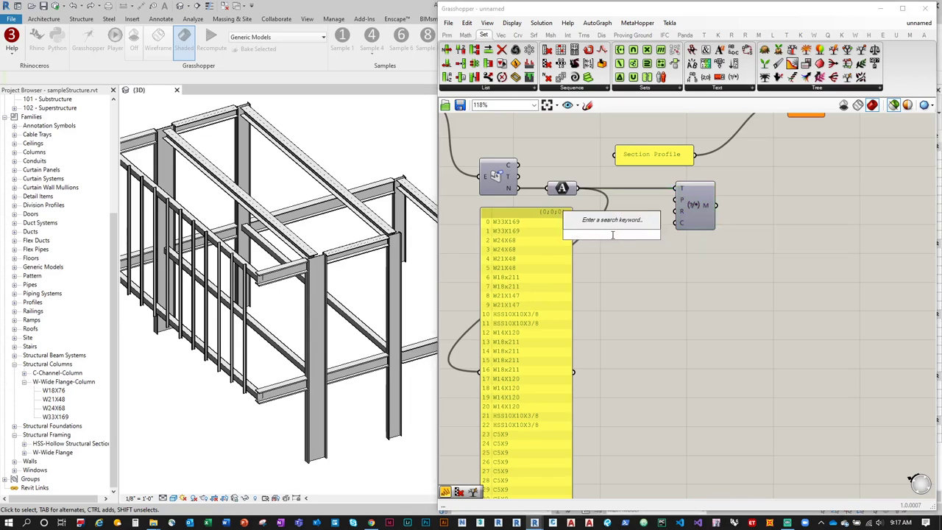
text(panel)
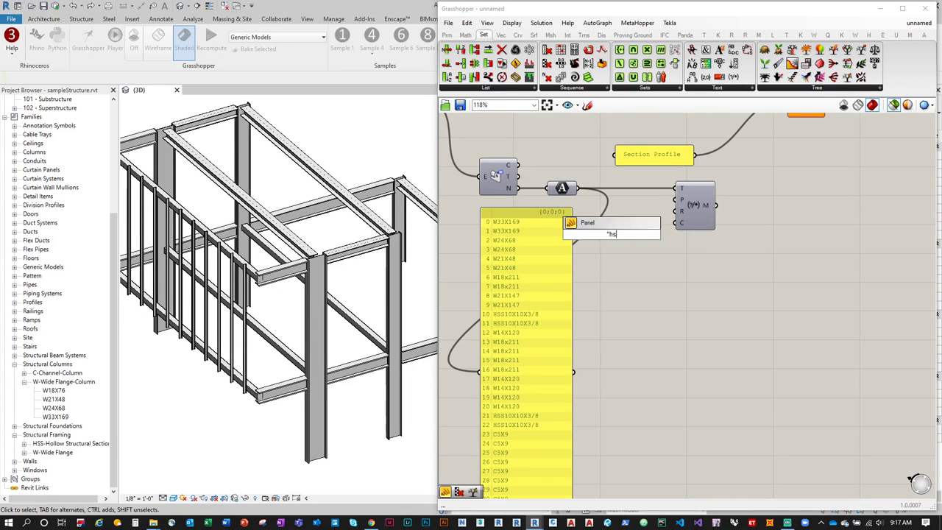
text("HSS)
key(Return)
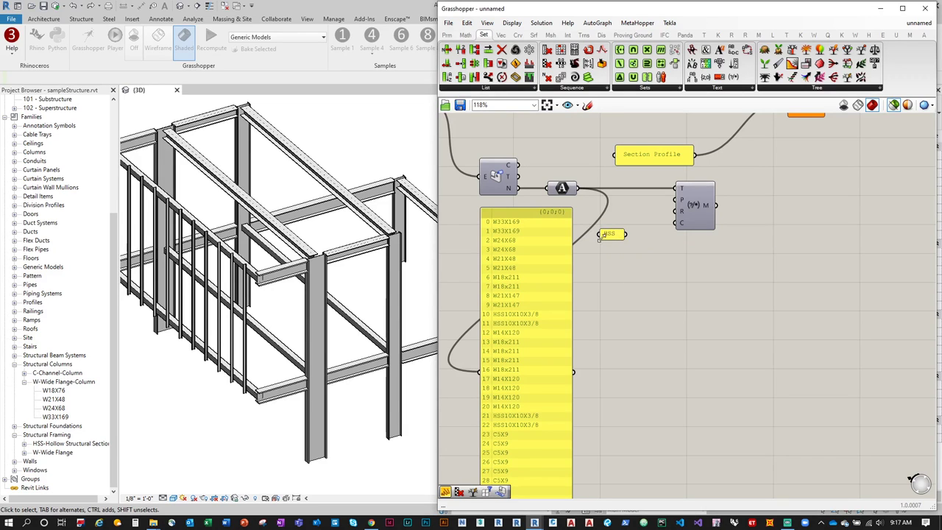
drag(600, 236, 642, 212)
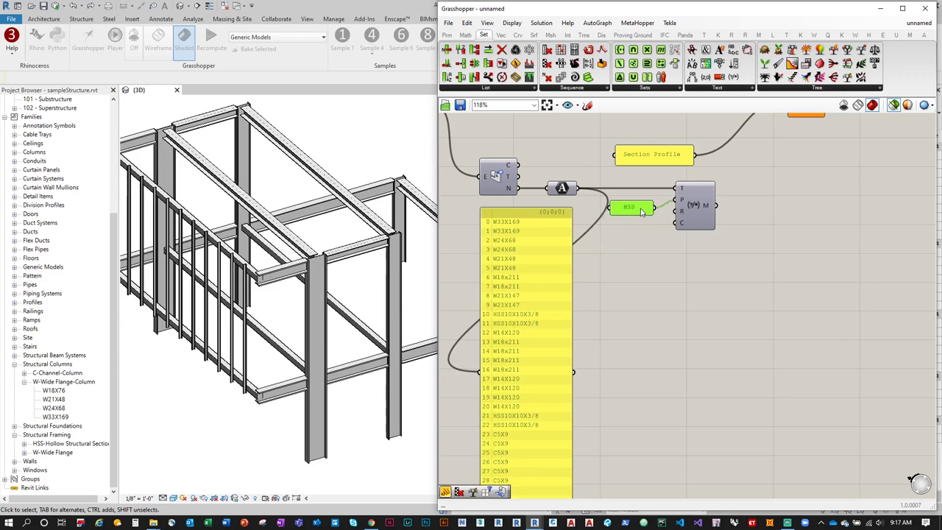
Step: Duplicate the type-name panel and feed the copy from the Match Text output to list the match results
click(534, 280)
alt+drag(549, 294, 816, 298)
drag(716, 206, 746, 371)
right_drag(808, 374, 817, 294)
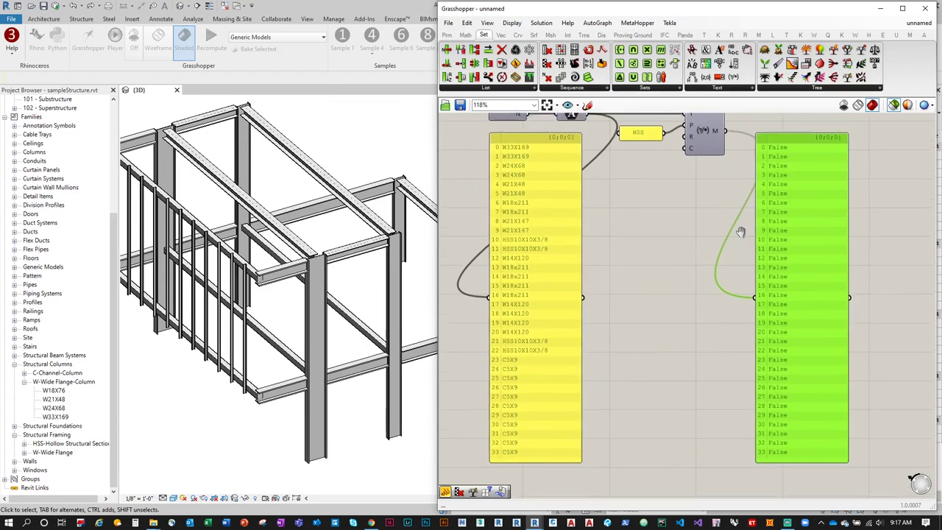
right_drag(741, 232, 740, 261)
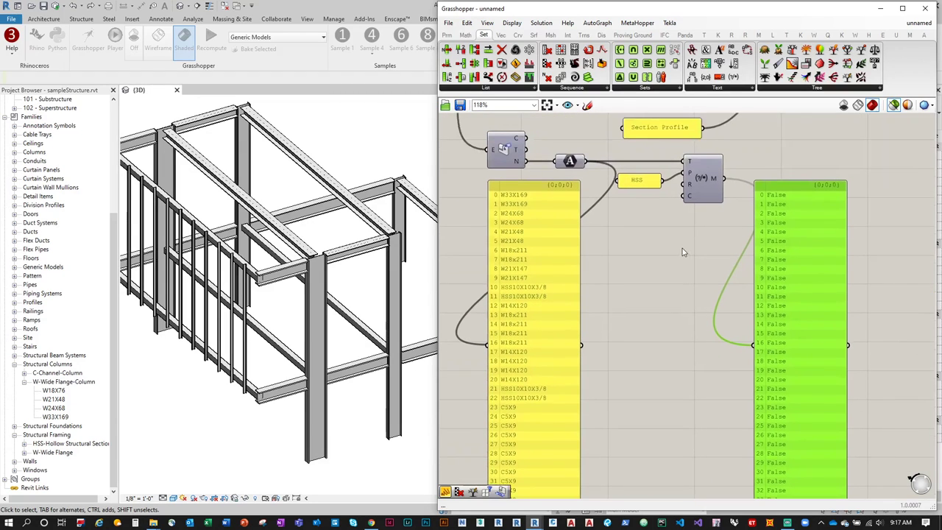
Step: Try *HSS as the wildcard pattern in the panel feeding Match Text
double_click(638, 180)
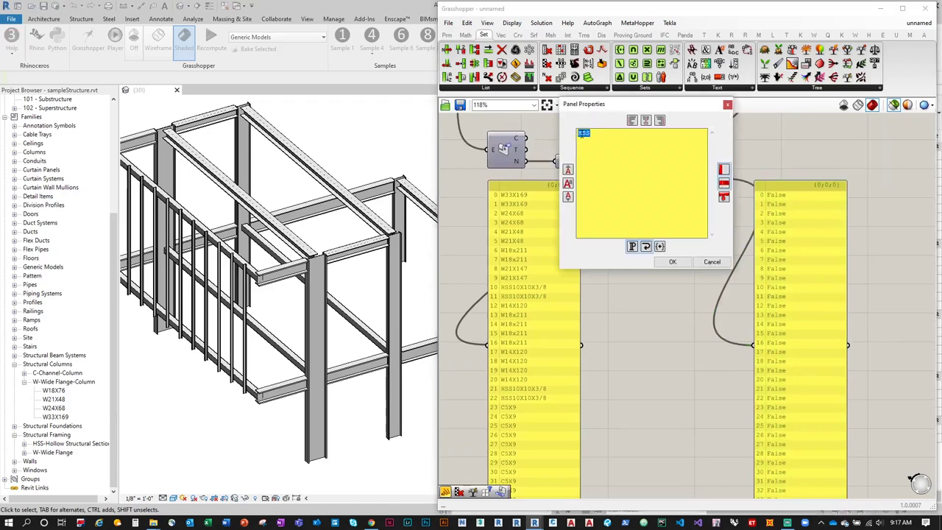
click(578, 133)
text(*)
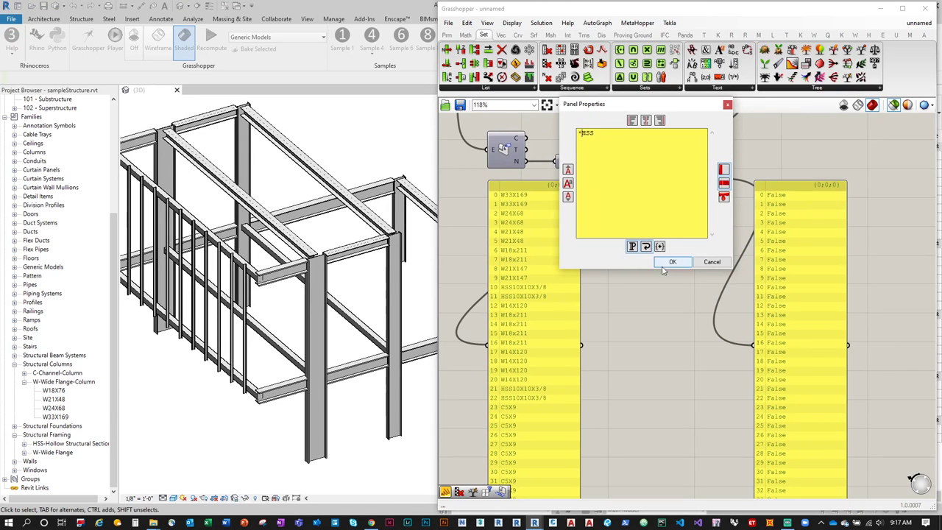
click(672, 261)
right_drag(668, 260, 662, 224)
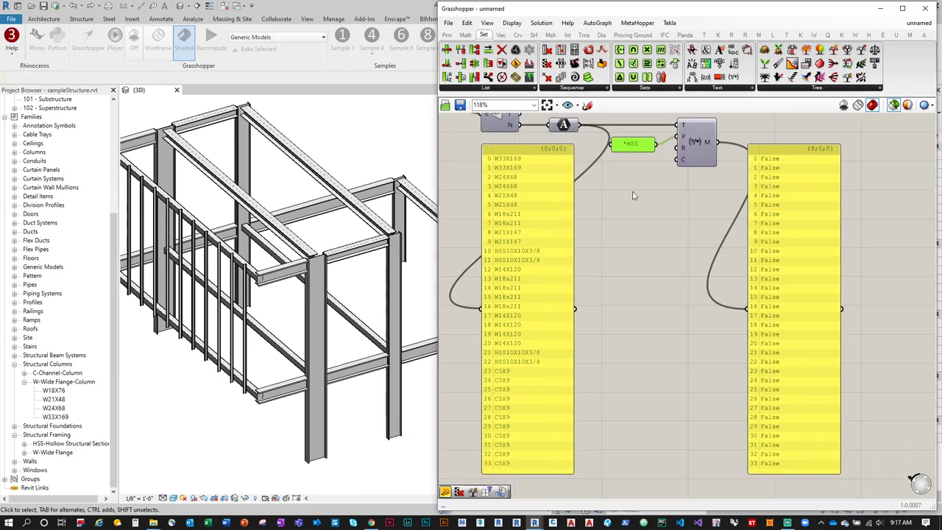
Step: Set the Match Text pattern panel to HSS* so that names beginning with HSS are matched
double_click(624, 144)
text(*)
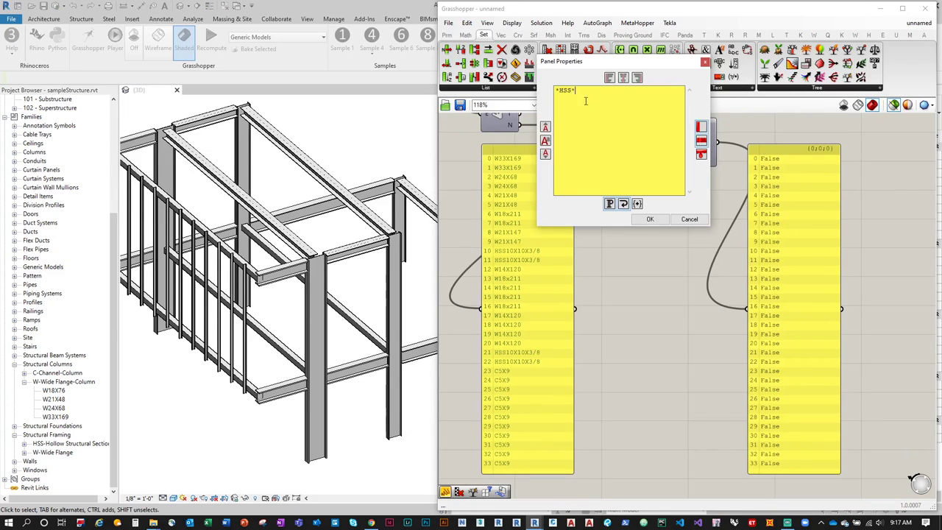
click(652, 220)
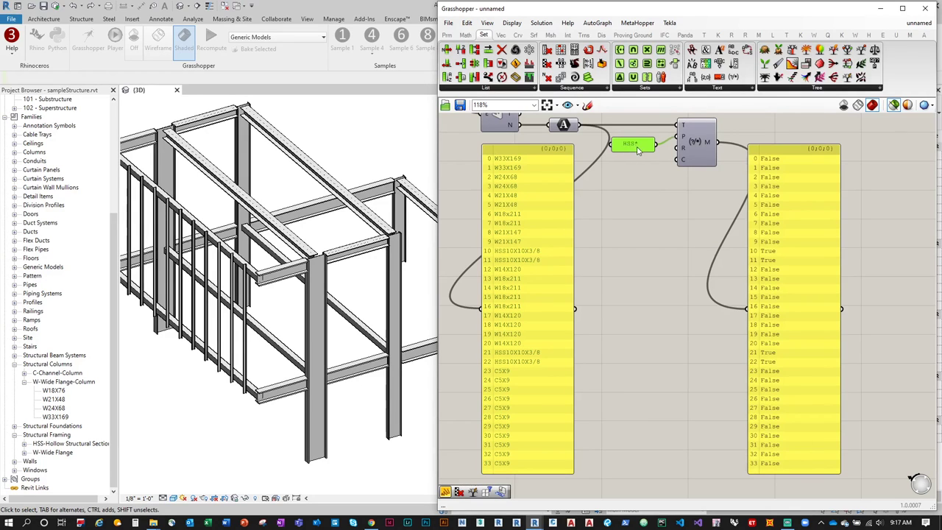
right_drag(673, 207, 671, 217)
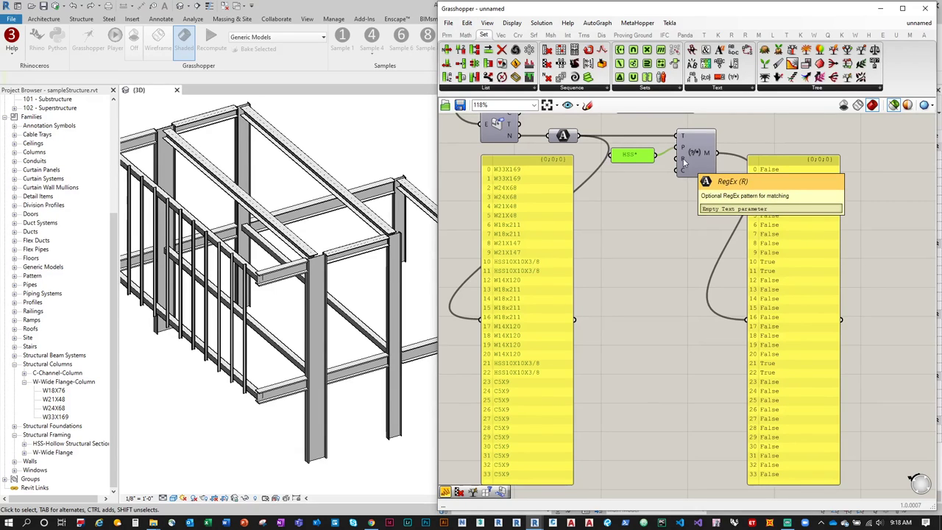
Step: Move the match-results panel directly beneath Match Text and add a Dispatch component in the free canvas space beside Match Text
right_drag(732, 303, 692, 310)
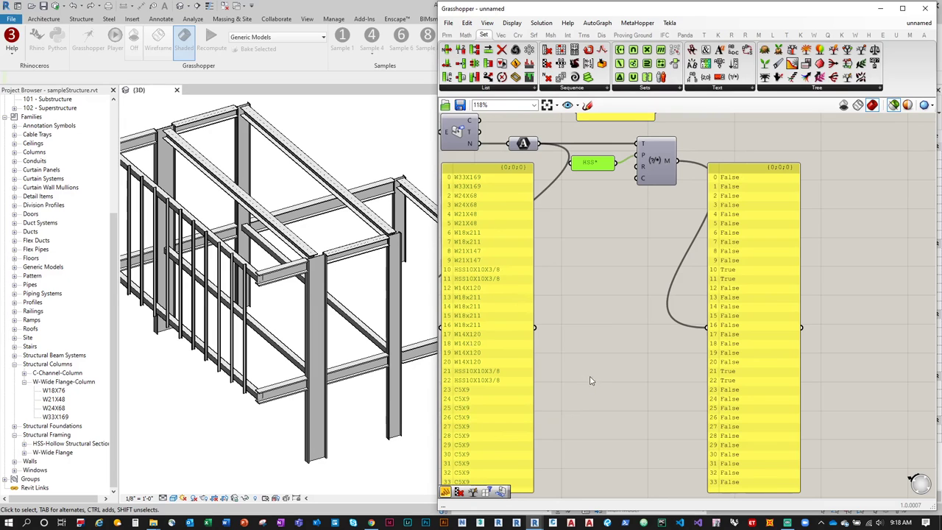
drag(760, 271, 653, 295)
right_drag(440, 197, 490, 197)
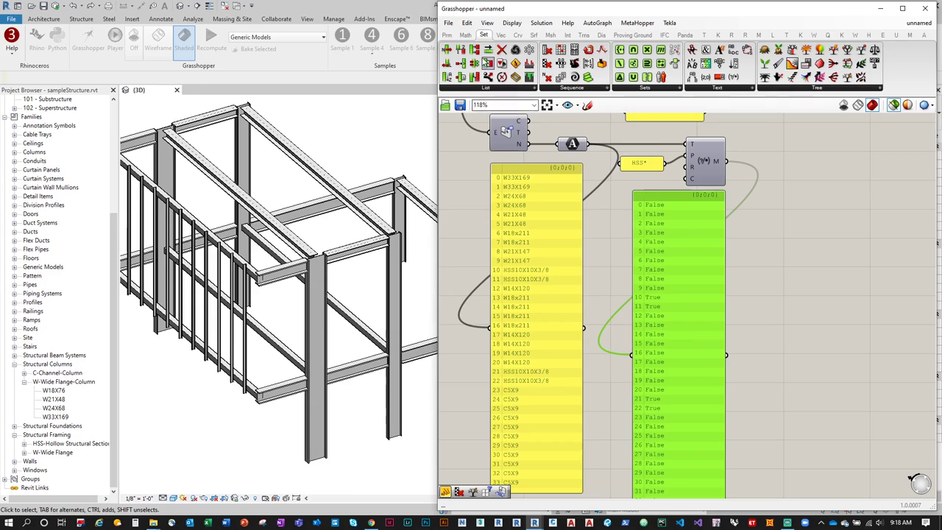
click(488, 88)
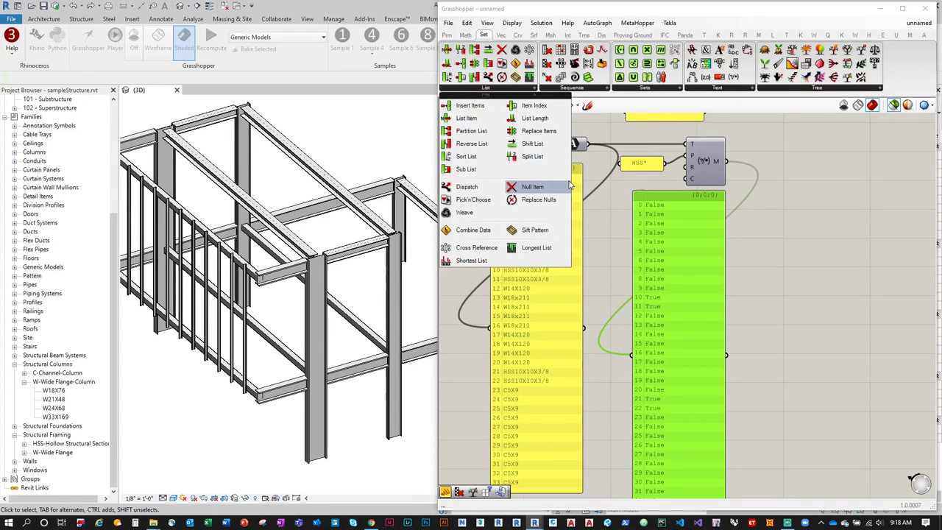
drag(537, 199, 801, 216)
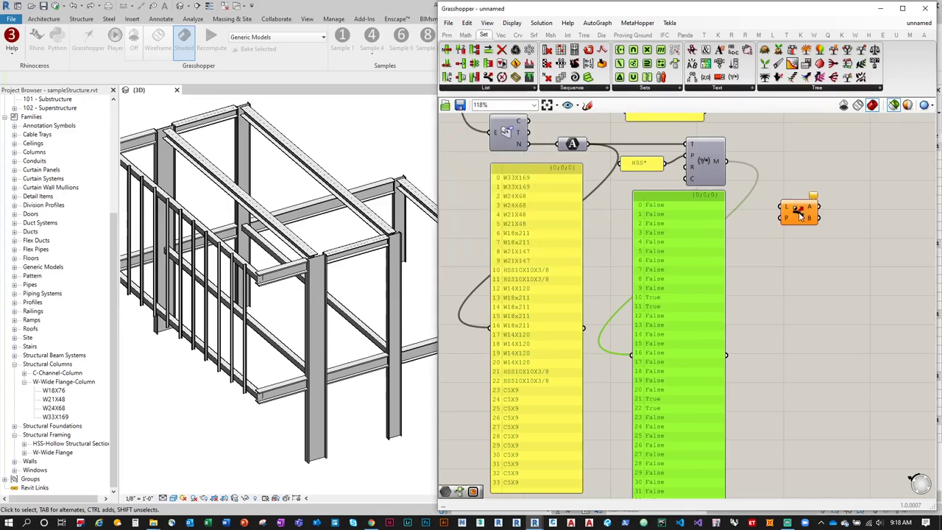
Step: Raise the Section Profile panel and shift Match Text, its HSS* panel and the match-results panel down together to clear room for wiring
right_drag(797, 218, 790, 280)
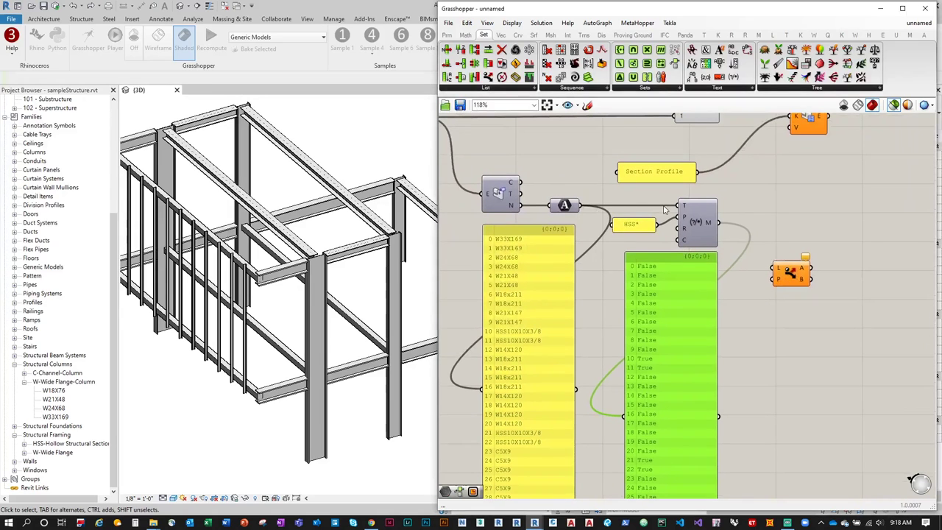
right_drag(664, 209, 667, 254)
drag(662, 215, 673, 182)
drag(804, 317, 629, 267)
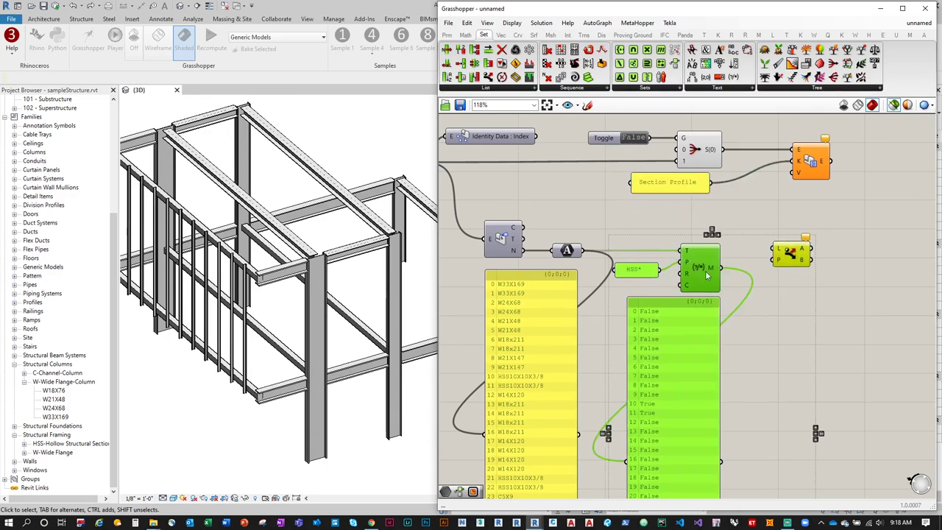
drag(706, 275, 706, 310)
click(791, 294)
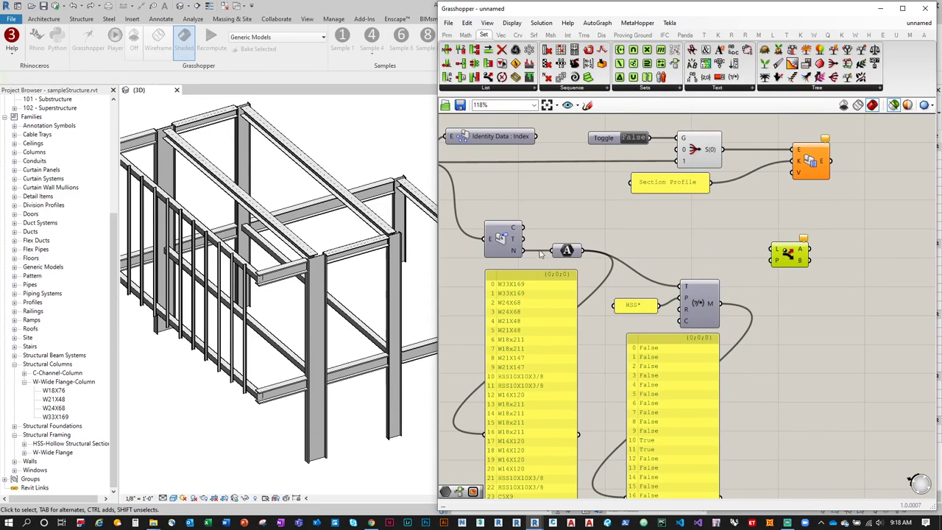
Step: Connect the type-name text to Dispatch's list input and the Match Text output to its pattern input, and move the results panel below Dispatch
drag(581, 251, 778, 259)
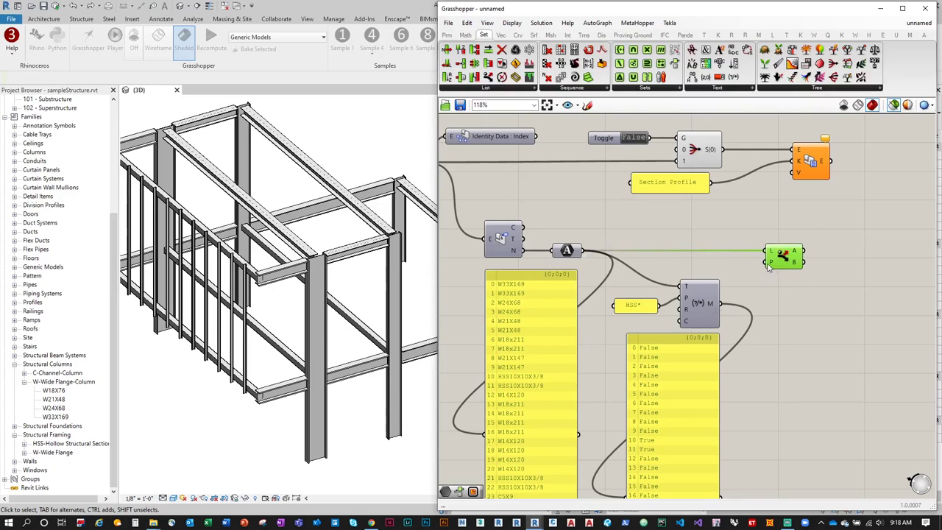
mouse_move(768, 266)
drag(767, 267, 710, 310)
right_drag(699, 304, 675, 236)
drag(649, 304, 834, 272)
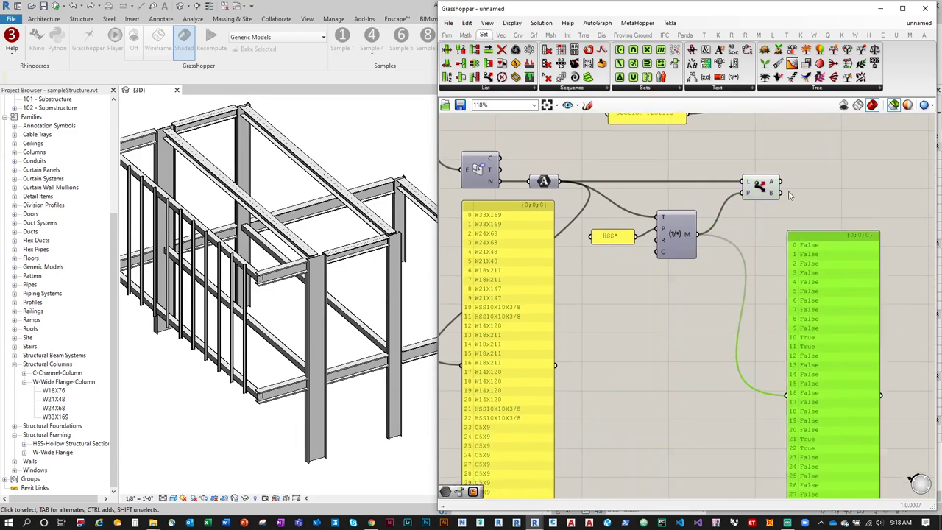
Step: Compare the Dispatch component's A and B outputs by wiring each of them into the results panel in turn
drag(781, 193, 785, 395)
right_drag(804, 263, 791, 215)
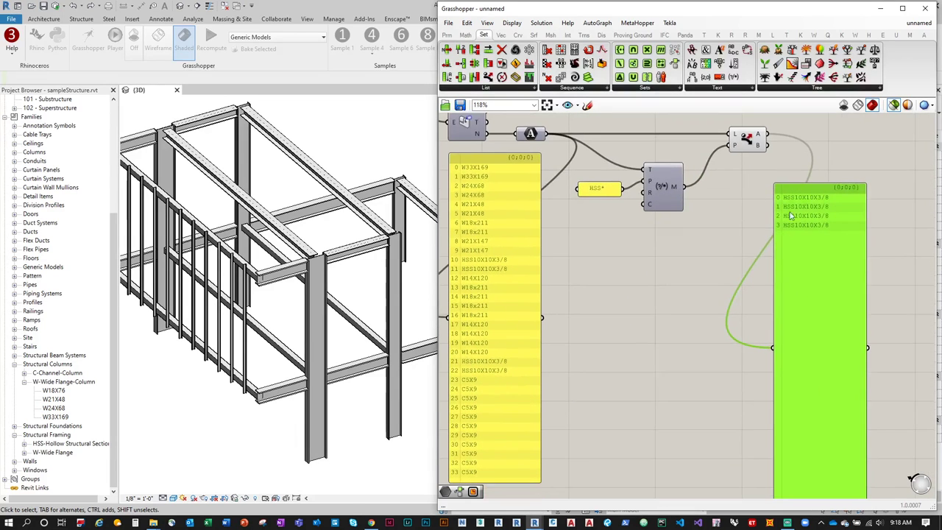
drag(769, 145, 794, 346)
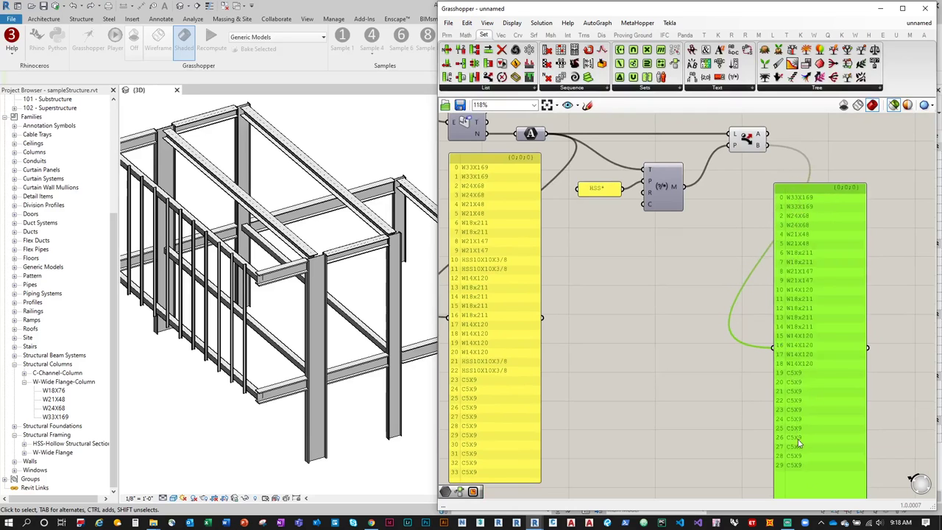
right_drag(828, 226, 721, 320)
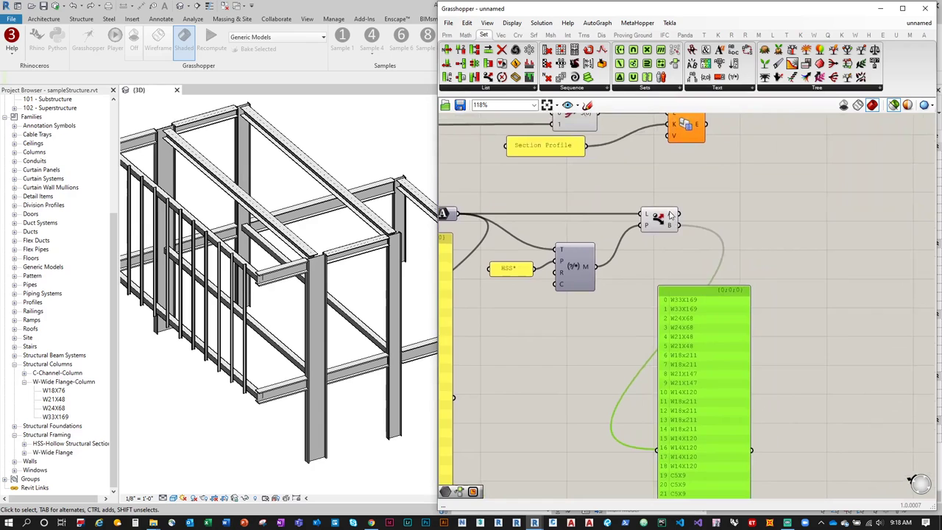
drag(689, 219, 659, 451)
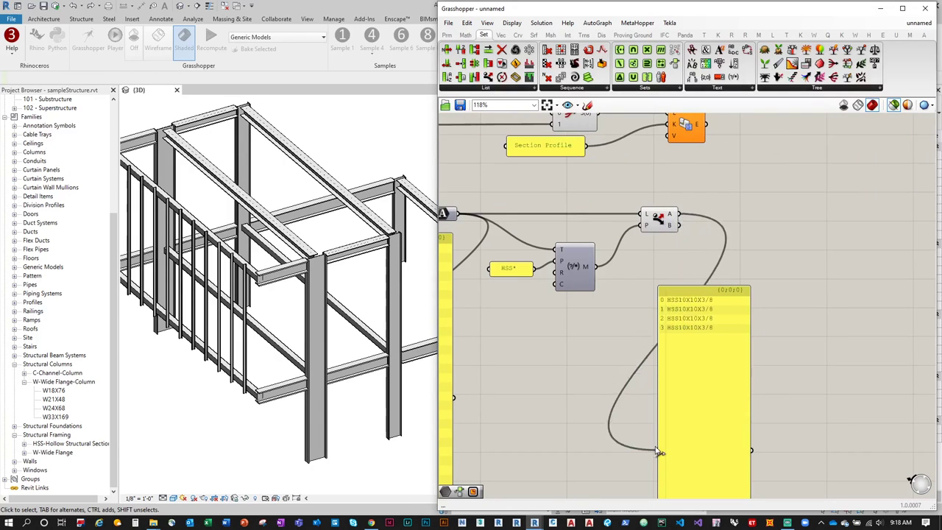
shift+drag(678, 225, 658, 451)
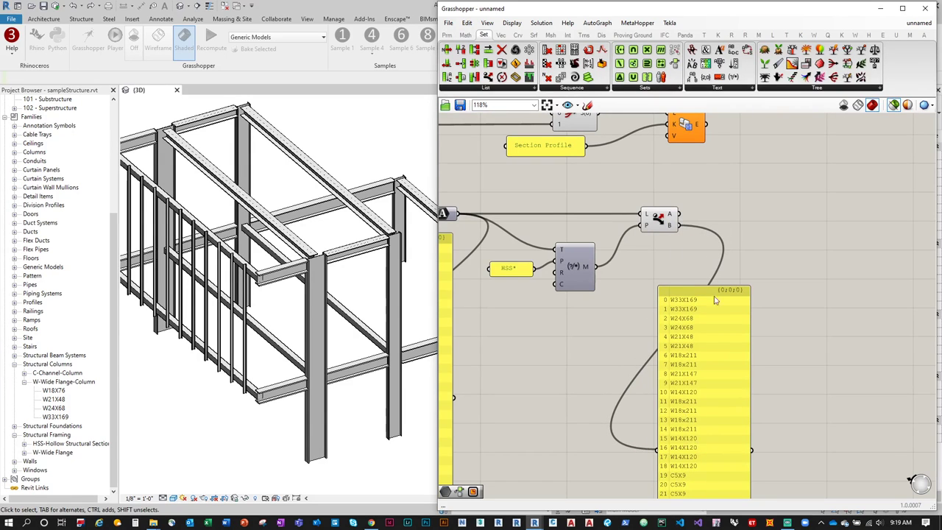
Step: Add a Characters component fed by Dispatch output A and wire its C output into the results panel
click(716, 88)
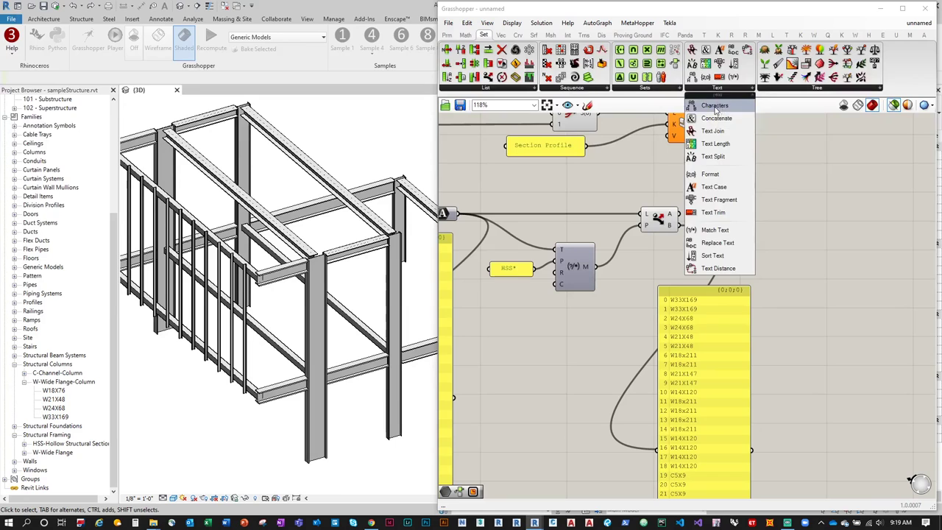
drag(719, 111, 744, 190)
drag(677, 214, 737, 312)
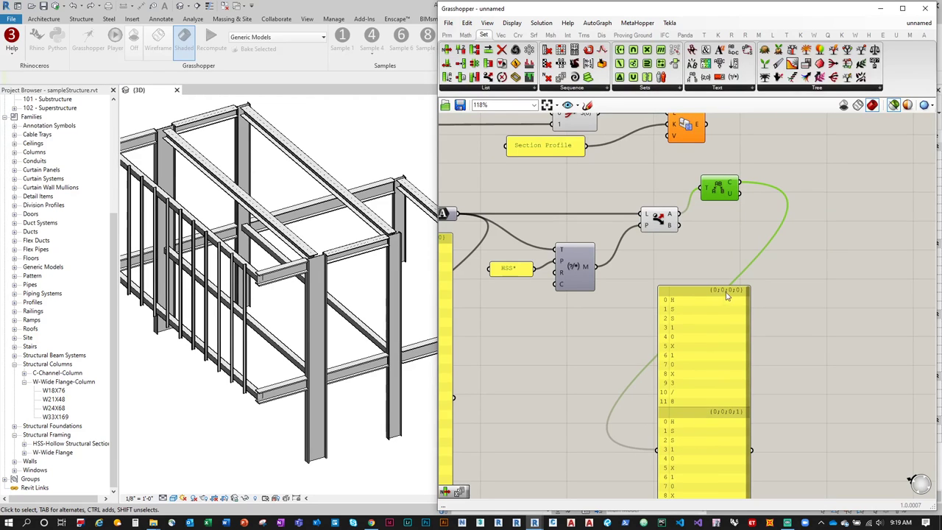
Step: Simplify the data paths on the C output of the Characters component
scroll(721, 295, down, 3)
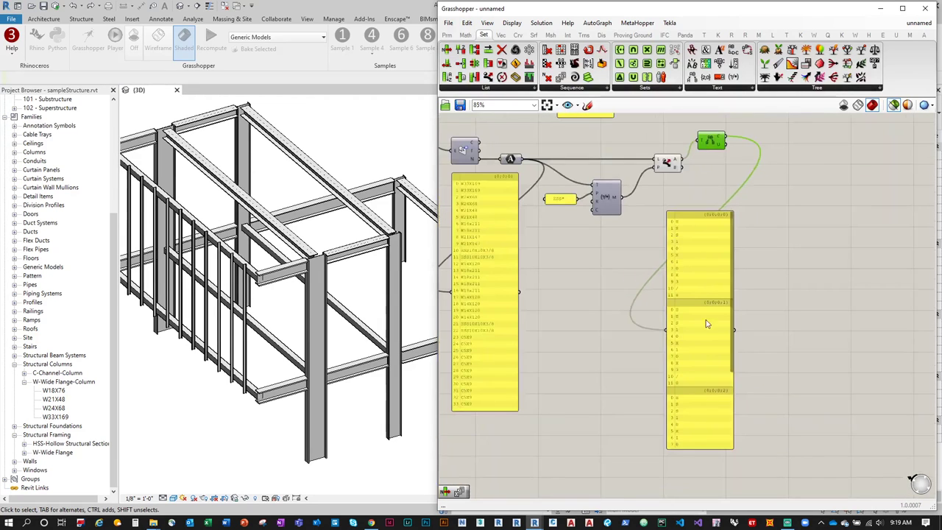
right_drag(741, 170, 741, 183)
right_click(719, 154)
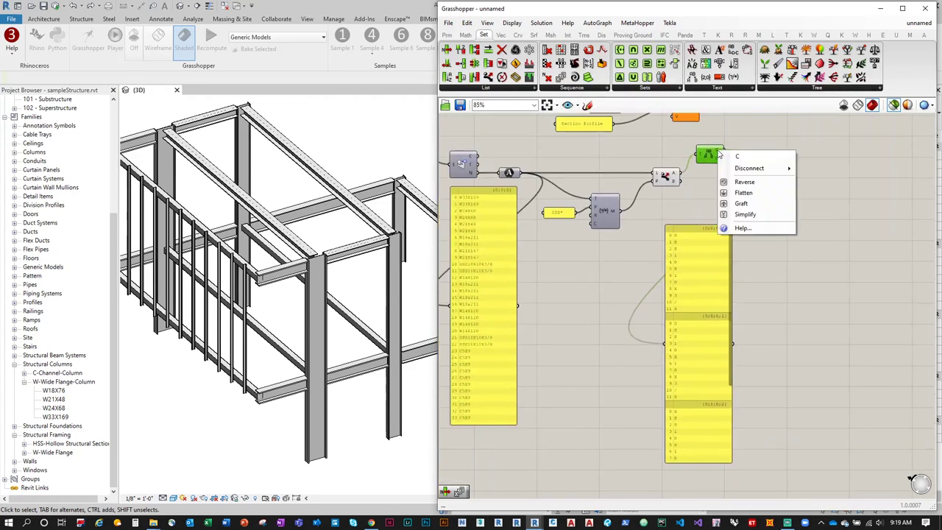
click(741, 203)
scroll(724, 232, up, 2)
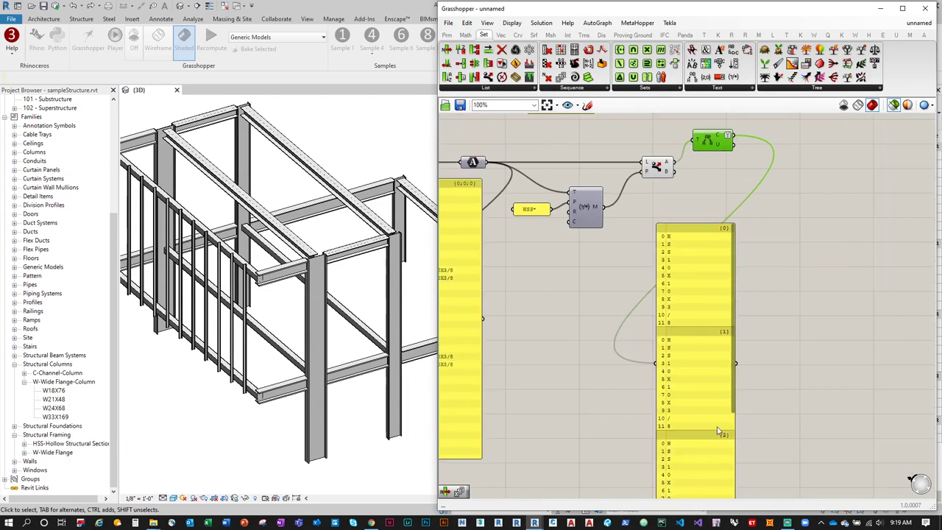
Step: Examine the results panel's branches to see how each HSS profile name is split into indexed characters
right_drag(719, 432, 740, 303)
scroll(751, 243, down, 2)
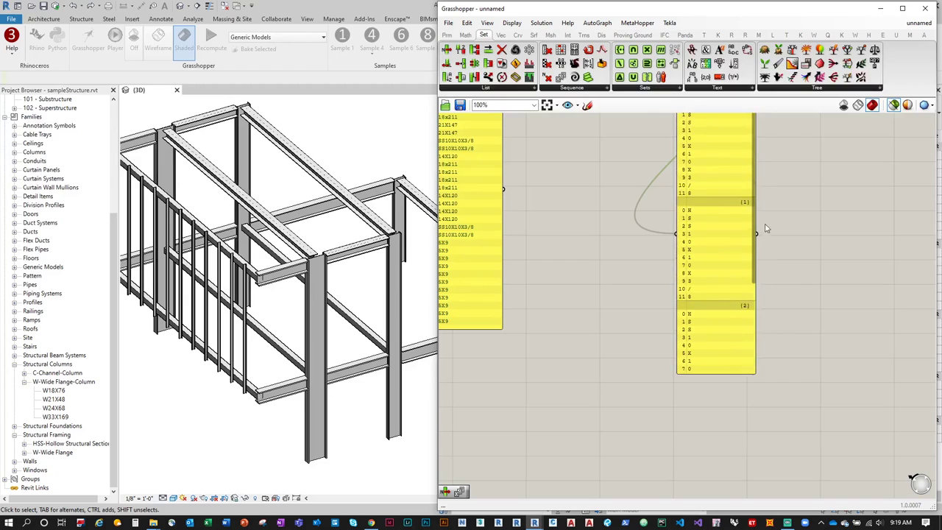
right_drag(766, 229, 741, 353)
scroll(742, 353, up, 1)
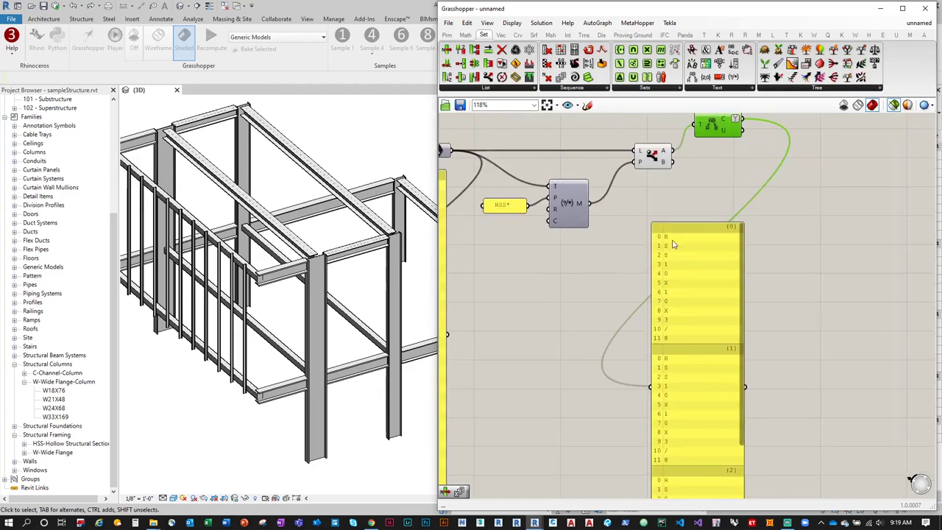
right_drag(682, 458, 696, 381)
drag(746, 318, 746, 344)
right_drag(772, 216, 769, 277)
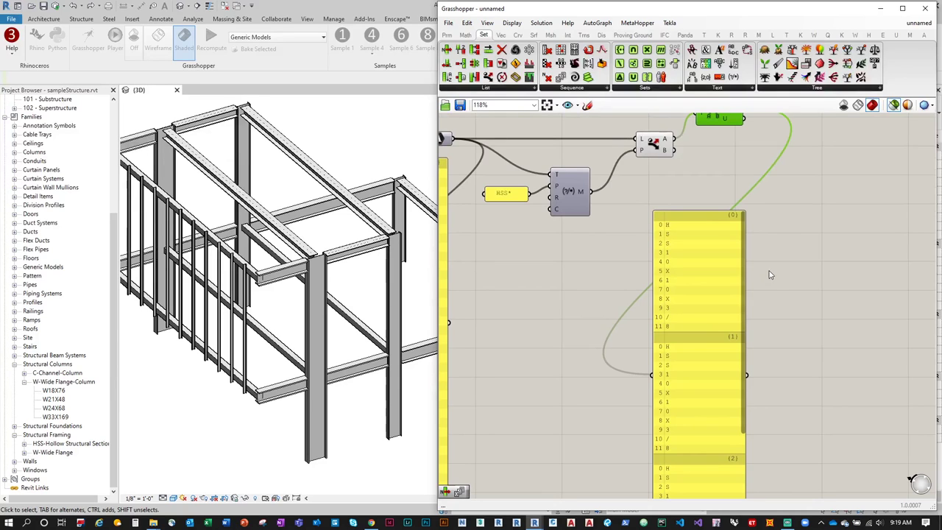
right_drag(793, 240, 769, 283)
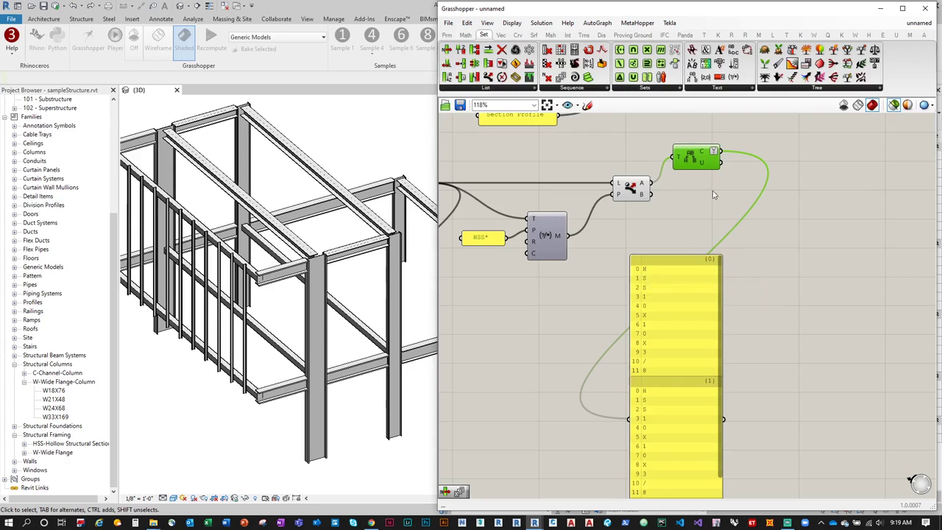
Step: Add a List Item component beside the Characters component
right_drag(712, 195, 693, 223)
click(485, 87)
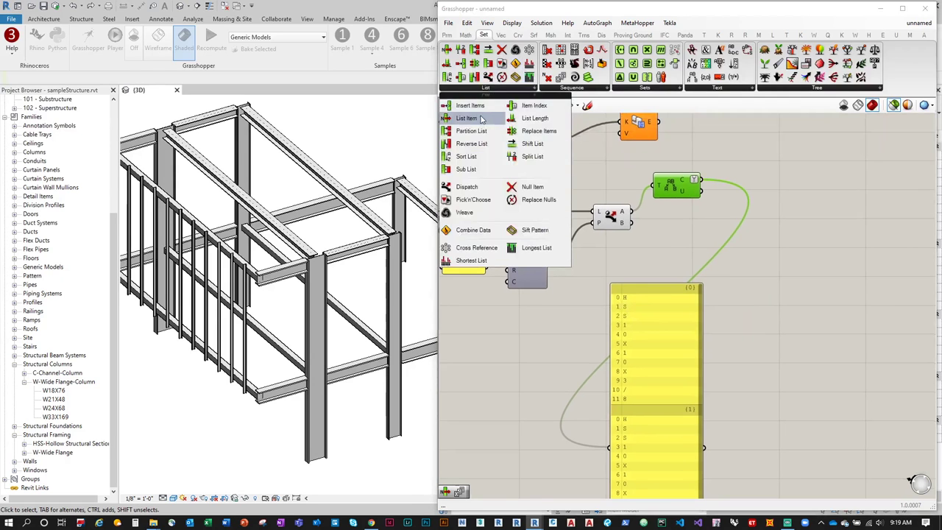
click(480, 119)
click(769, 190)
right_click(758, 191)
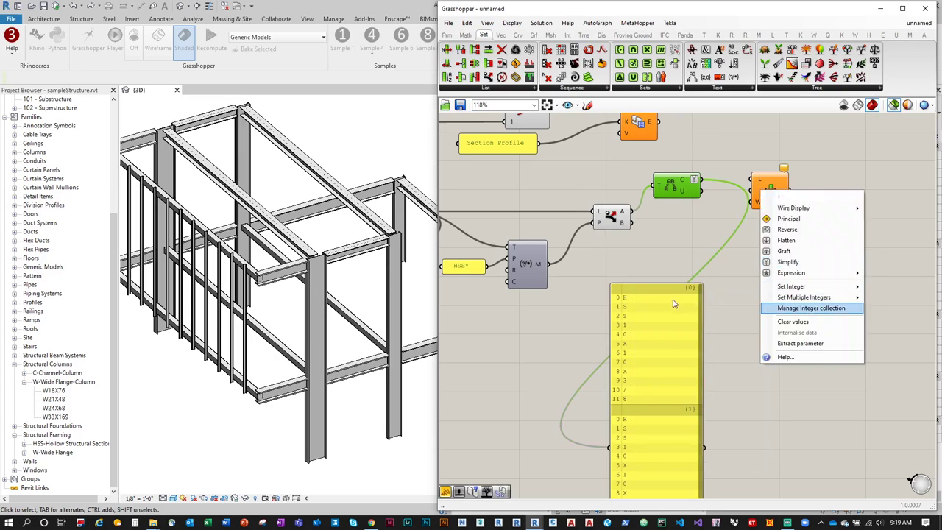
drag(672, 303, 665, 303)
right_click(760, 197)
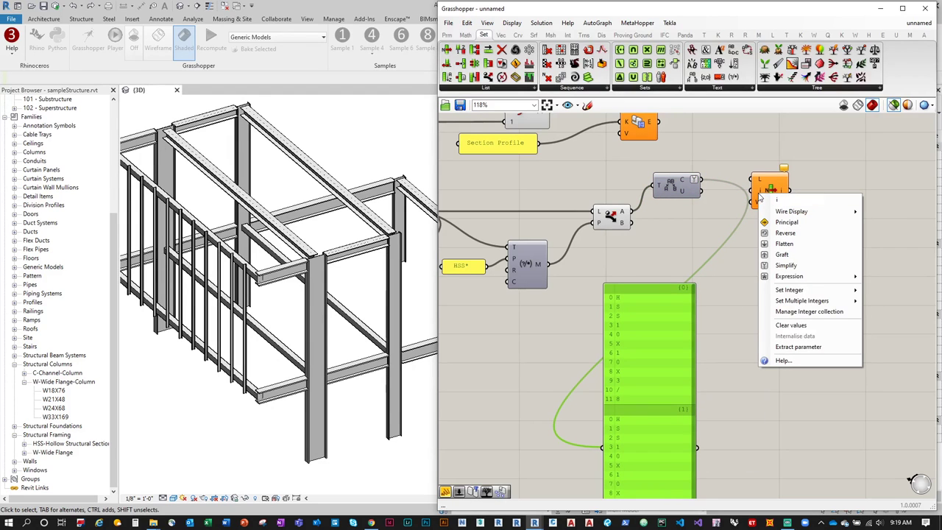
mouse_move(806, 300)
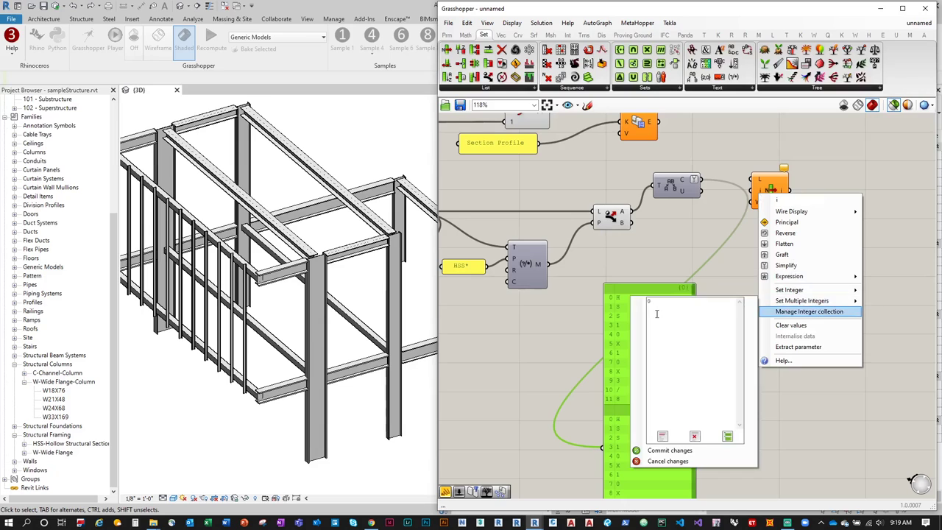
key(Escape)
key(Escape)
Step: Set multiple integers 0, 1 and 2 on the List Item's index input
right_click(761, 193)
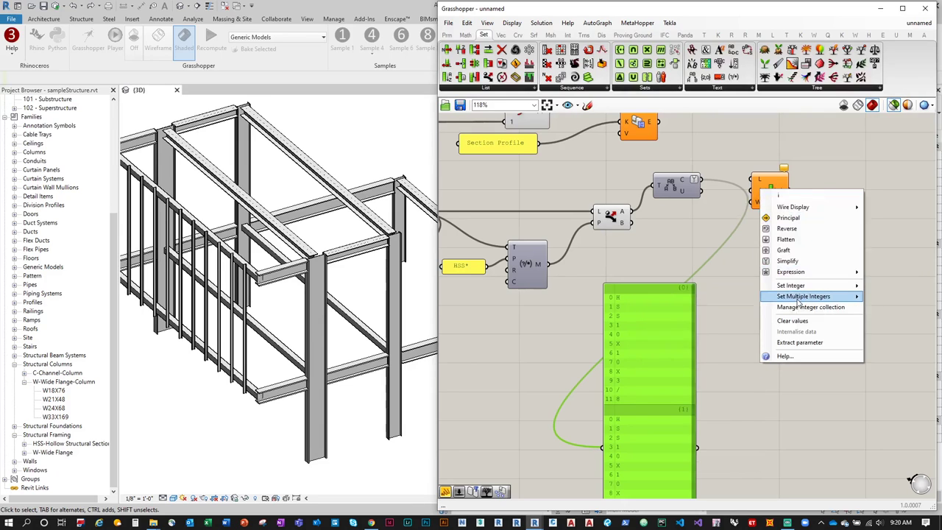
mouse_move(799, 301)
click(723, 298)
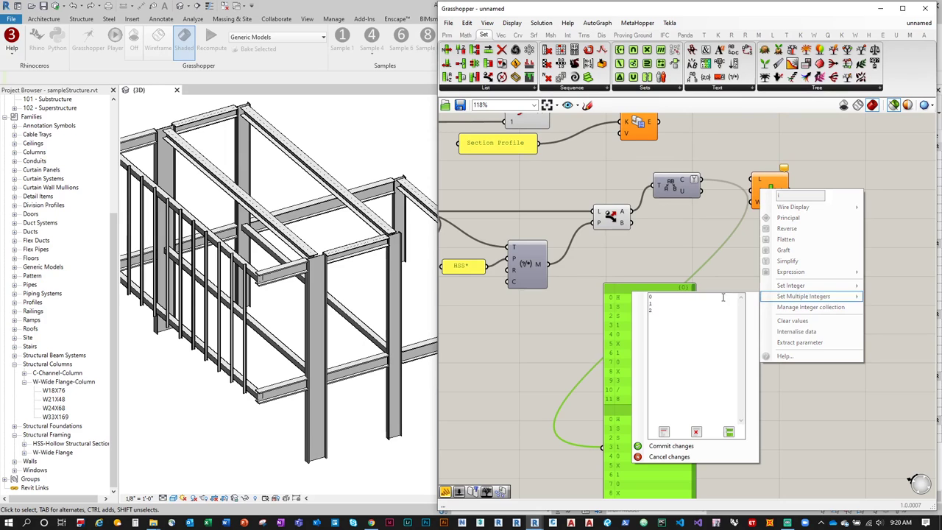
click(714, 446)
Step: Feed the Characters output into the List Item's list input and show the extracted items in the repositioned panel
drag(770, 190, 602, 447)
drag(640, 436, 738, 384)
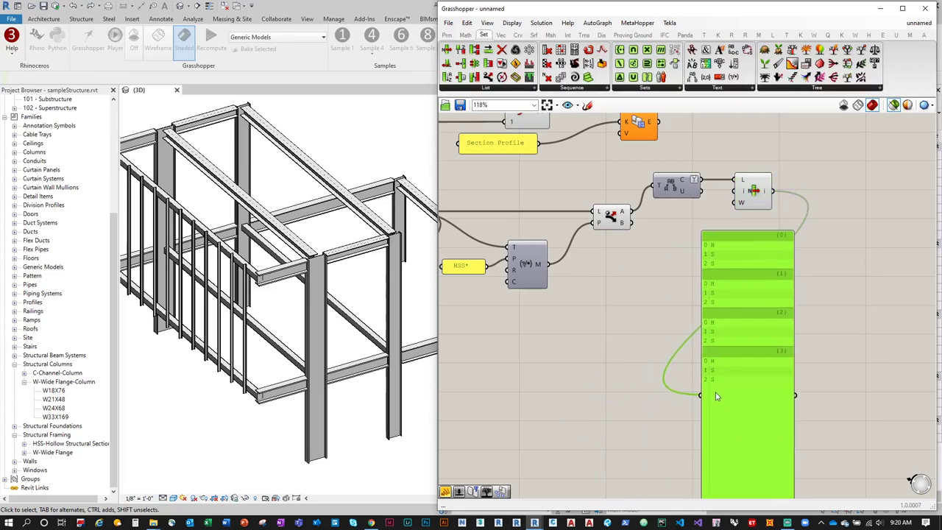
right_drag(843, 287, 761, 319)
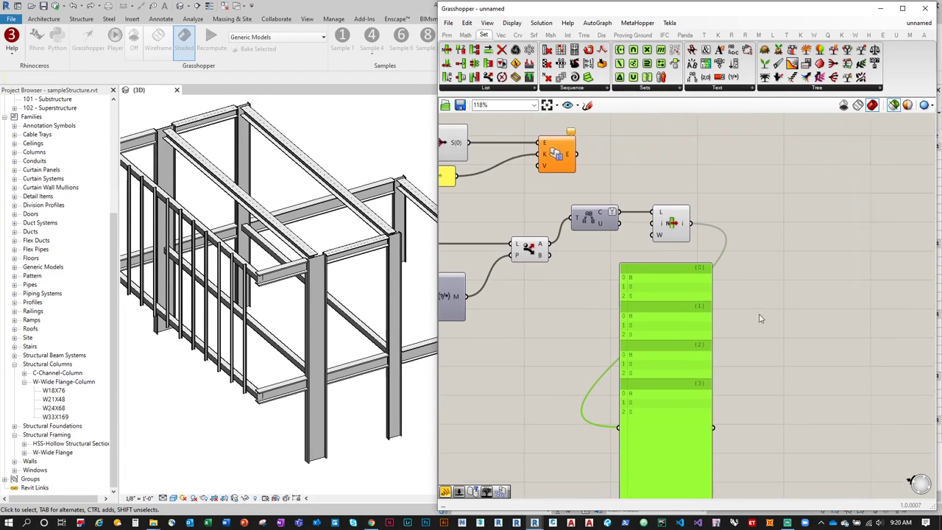
Step: Add a Text Join component after the List Item and display the joined text in the panel
click(712, 89)
click(713, 131)
click(742, 208)
drag(690, 223, 833, 343)
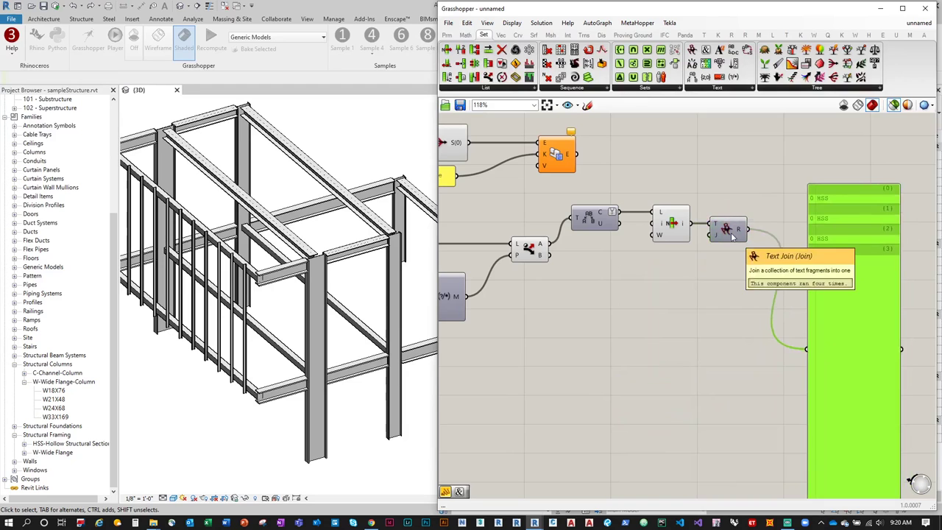
drag(732, 236, 728, 236)
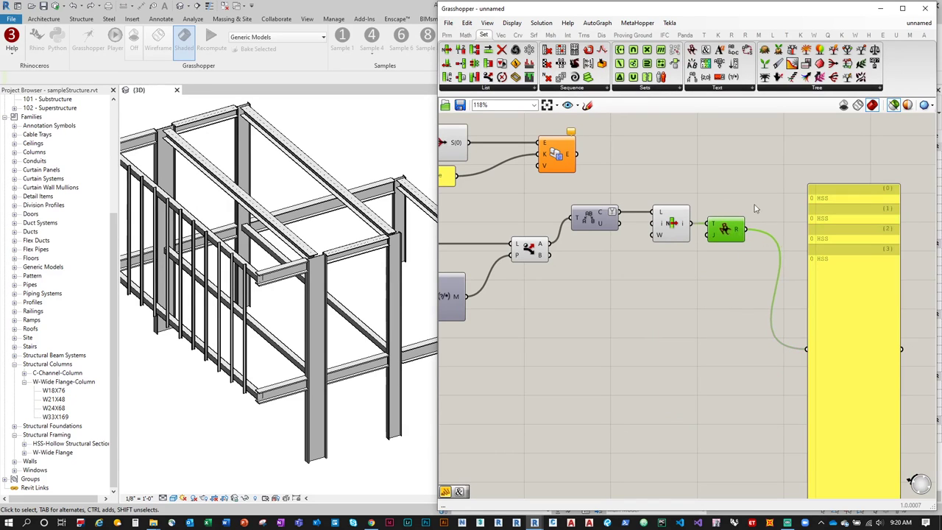
Step: Duplicate the Characters, List Item and Text Join chain onto Dispatch output B and show its result in the panel
scroll(738, 251, down, 3)
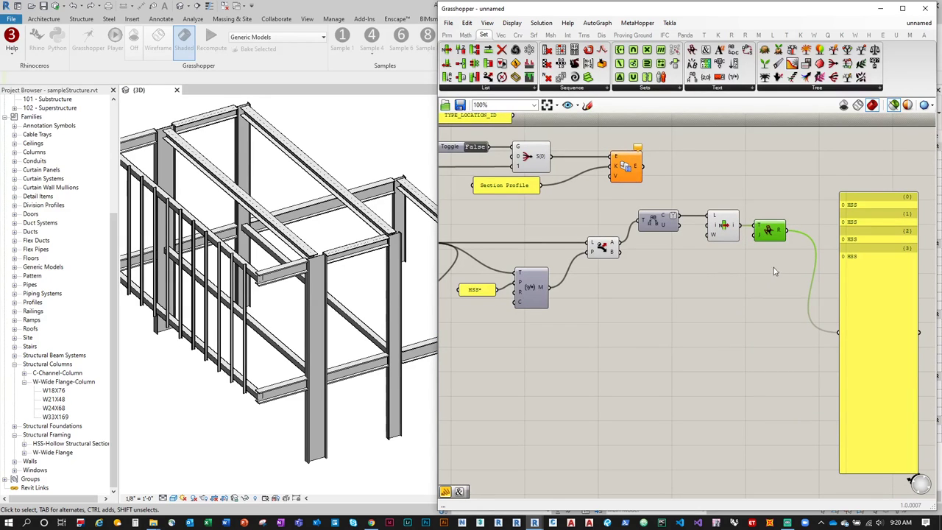
drag(785, 272, 665, 270)
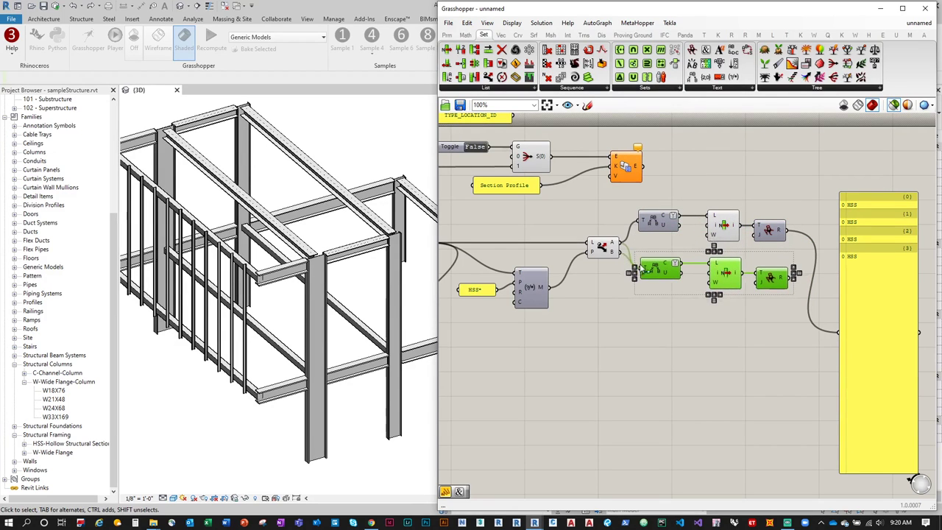
drag(794, 273, 840, 333)
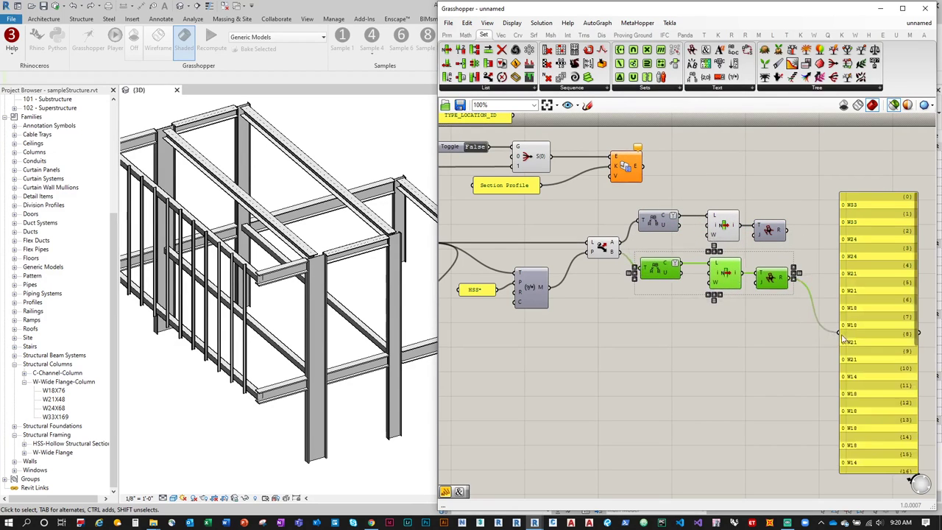
Step: Set the index input of the duplicated List Item to the single integer 0
scroll(714, 278, up, 2)
right_click(721, 274)
mouse_move(786, 379)
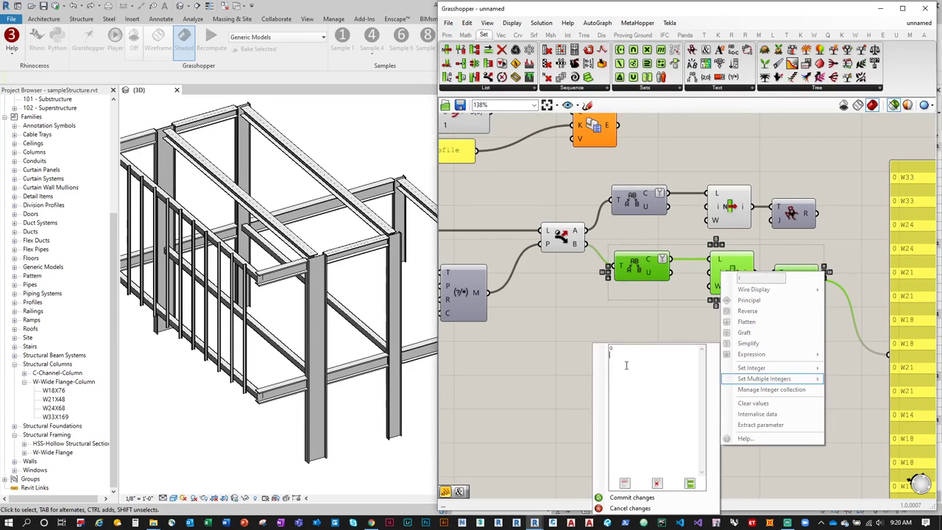
click(632, 497)
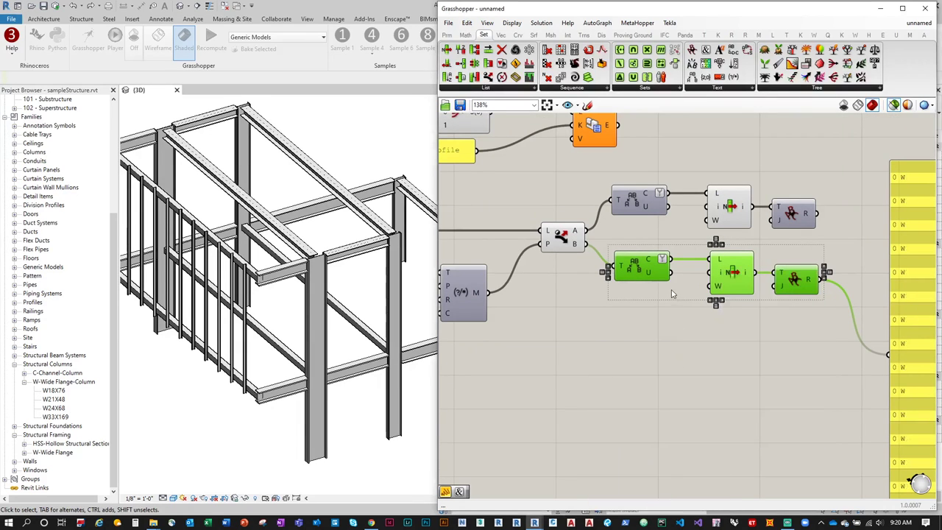
Step: Delete the duplicated Text Join and wire the lower List Item's output directly into the panel
scroll(672, 294, down, 1)
click(792, 263)
click(759, 281)
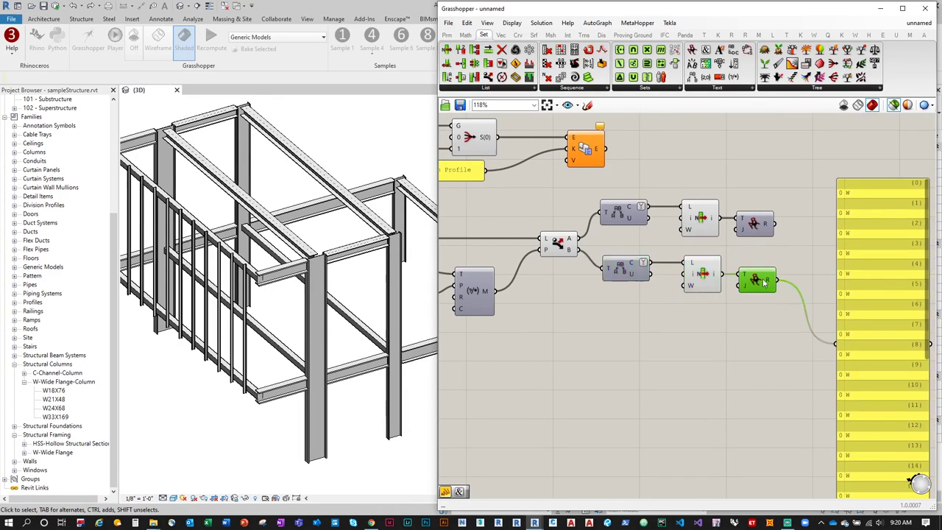
key(Delete)
drag(722, 274, 836, 344)
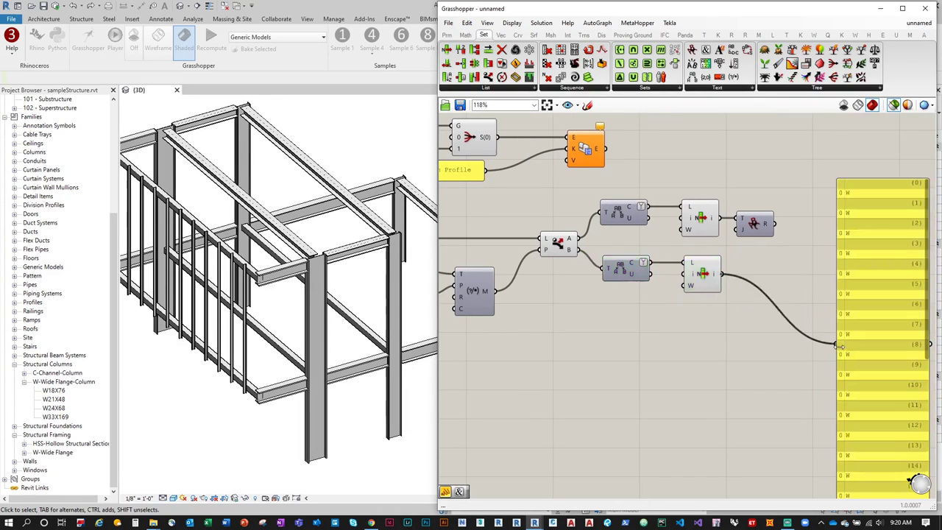
click(710, 282)
right_drag(788, 288, 755, 251)
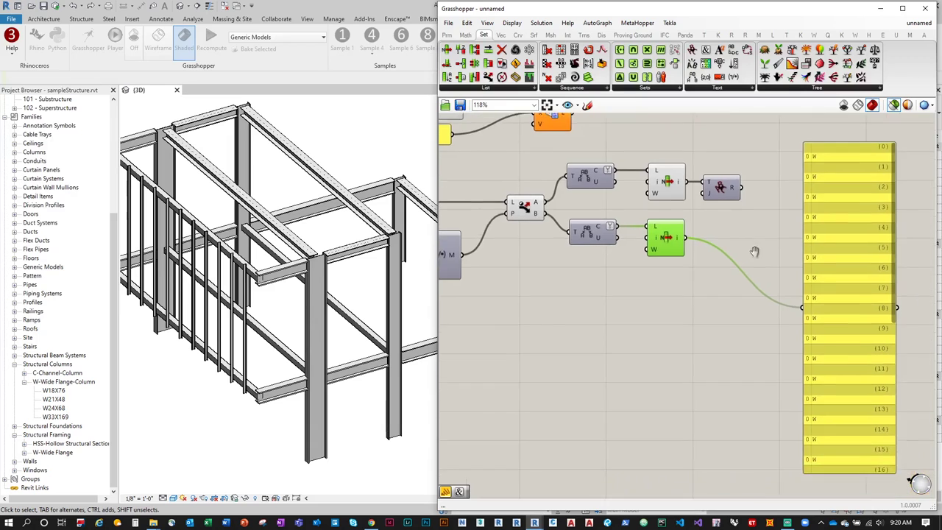
scroll(754, 252, down, 1)
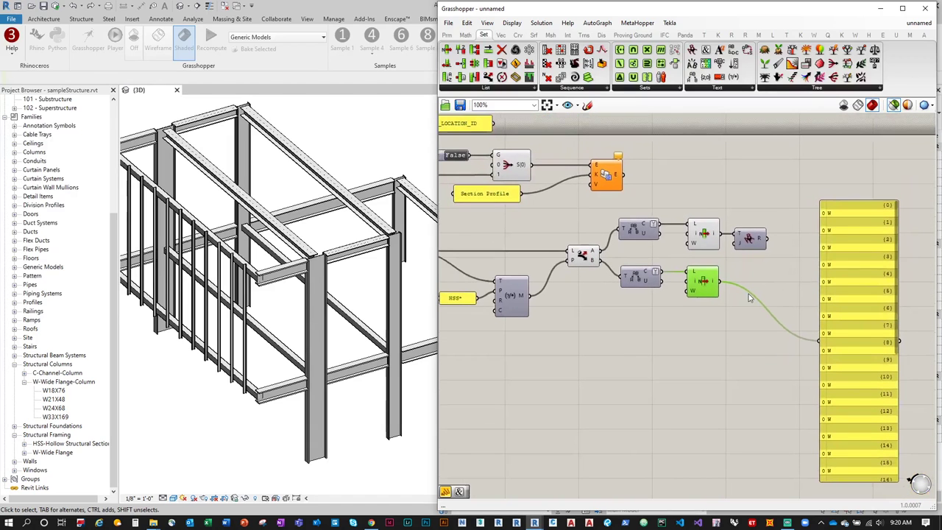
right_drag(637, 360, 663, 341)
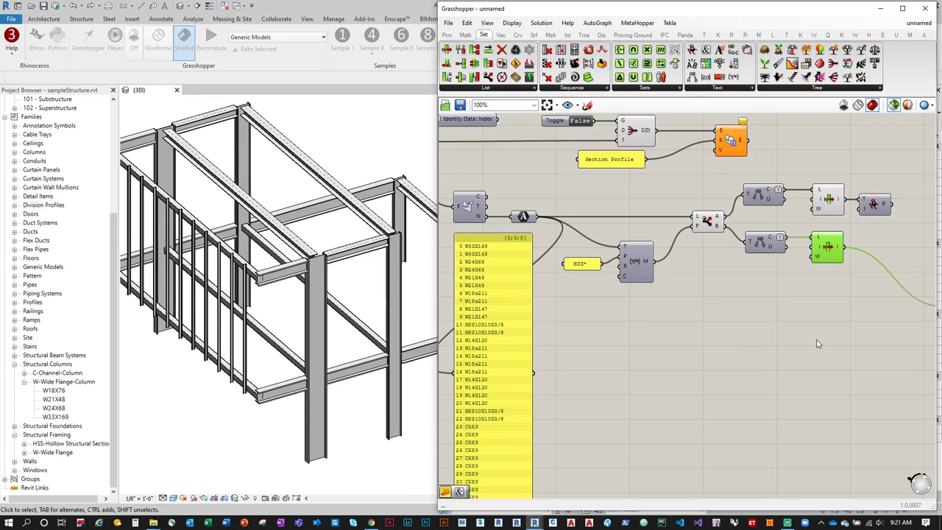
right_drag(839, 344, 643, 334)
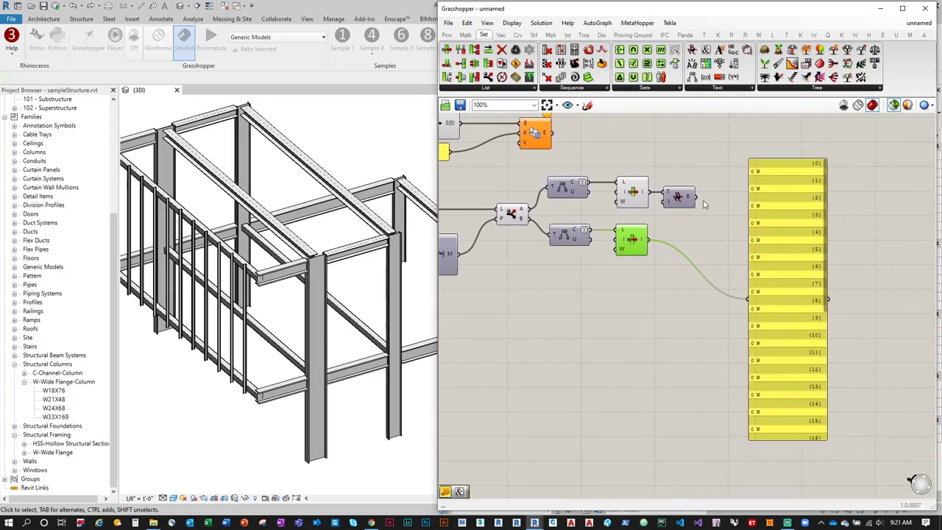
Step: Display the upper Text Join's result in the panel and compare it with the list of type names
drag(699, 197, 746, 302)
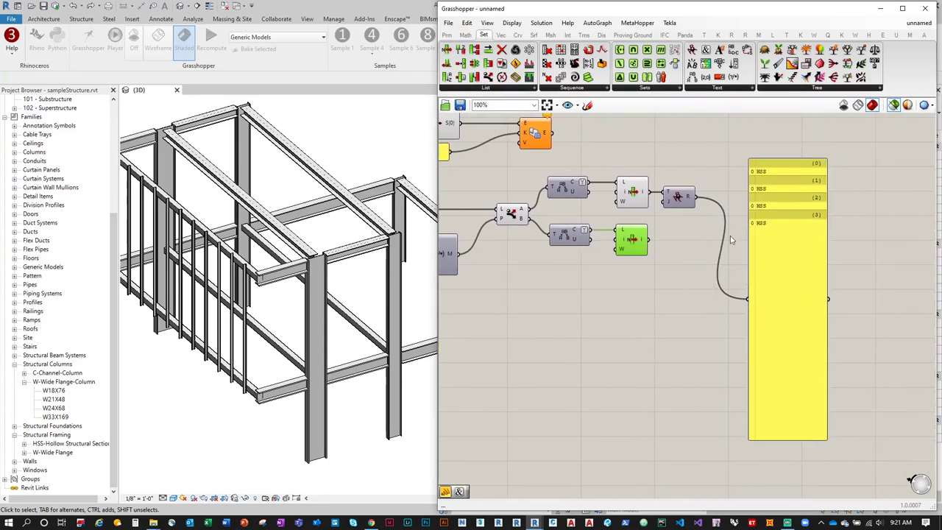
scroll(668, 252, down, 2)
right_drag(668, 252, 790, 274)
scroll(790, 273, up, 2)
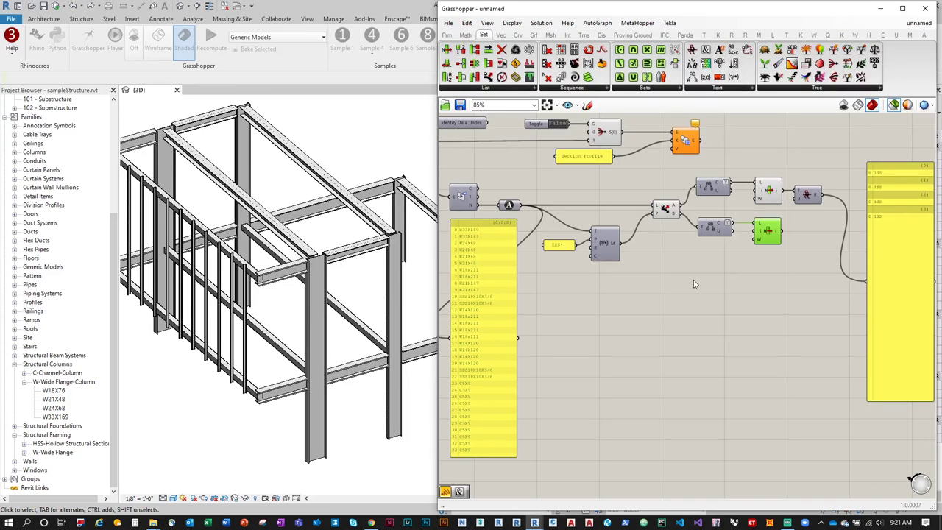
scroll(569, 370, up, 5)
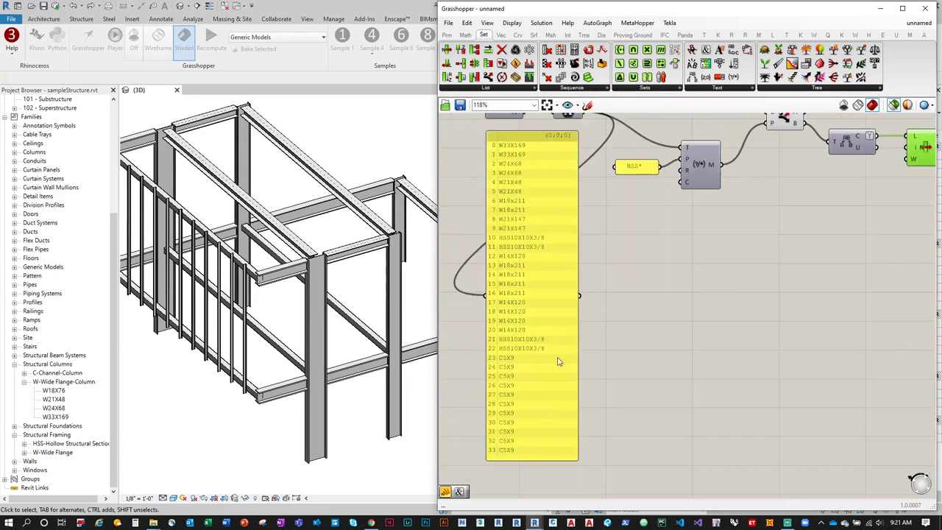
right_drag(612, 337, 610, 340)
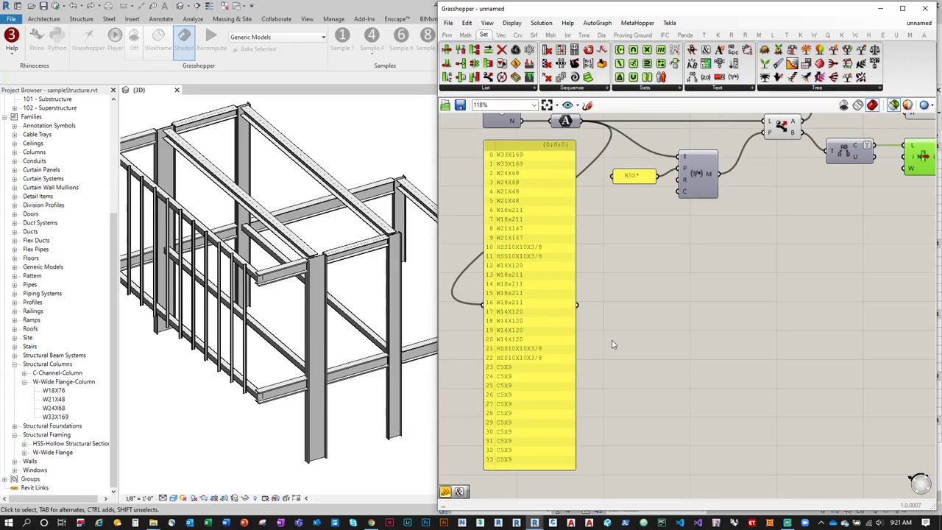
click(745, 87)
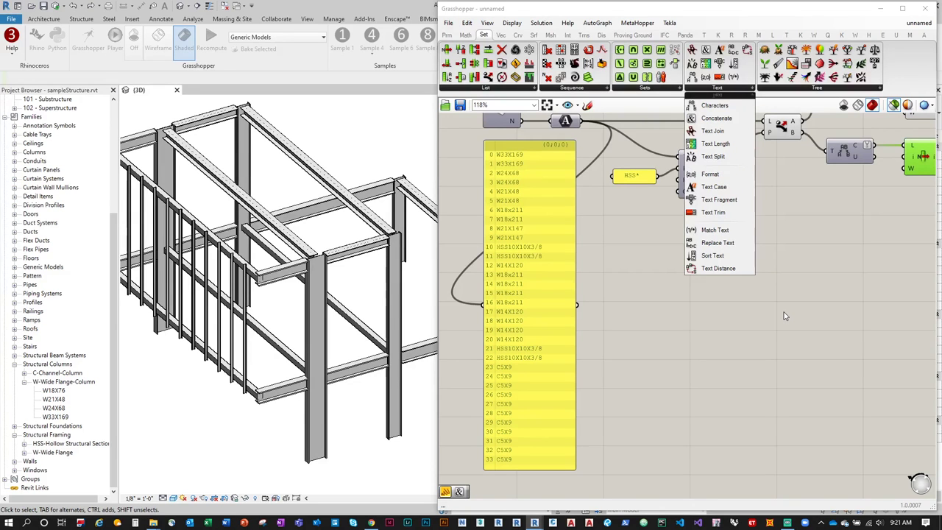
right_click(826, 259)
scroll(826, 260, down, 1)
right_drag(826, 259, 620, 292)
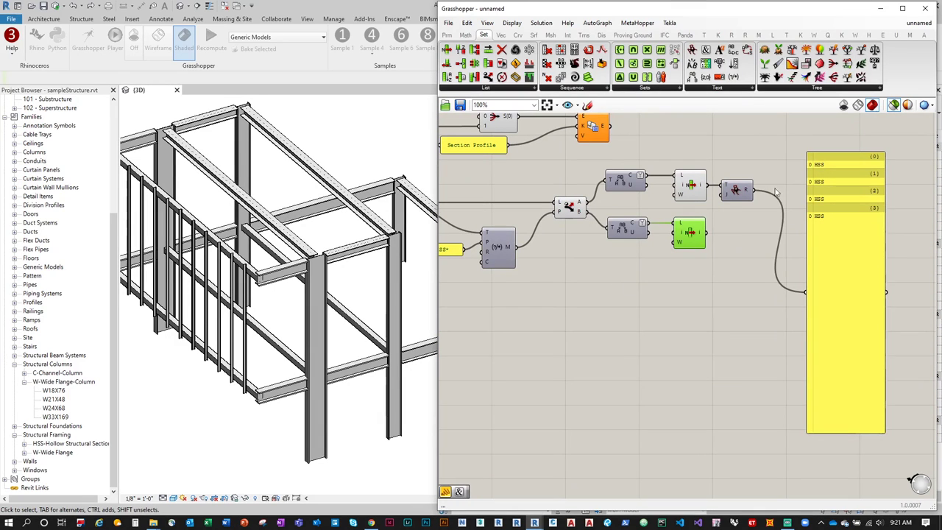
Step: Flatten the result output of the upper Text Join and the item output of the lower List Item
right_click(749, 193)
click(773, 233)
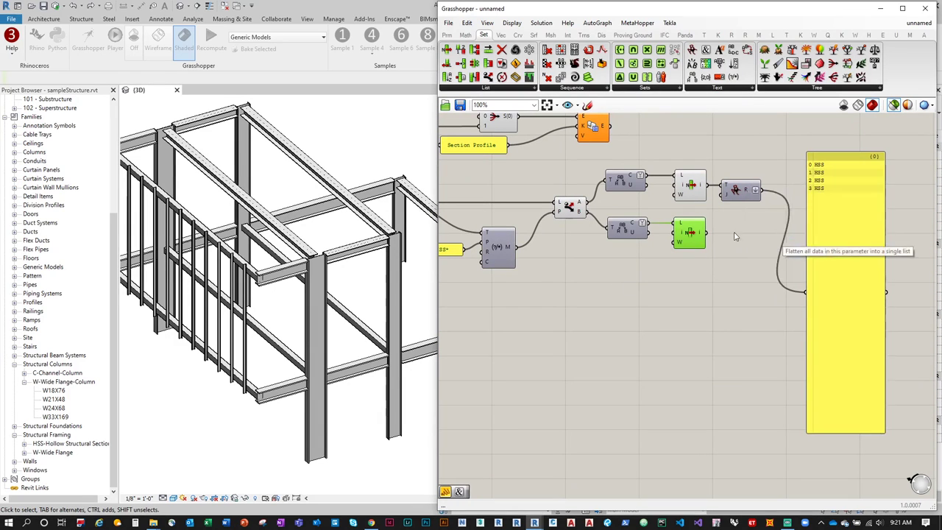
right_click(702, 234)
click(718, 273)
scroll(701, 287, down, 1)
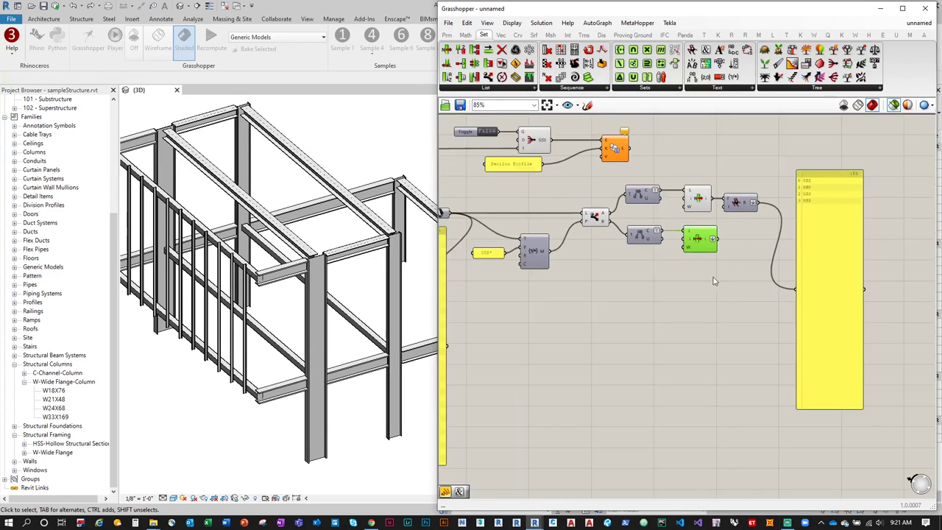
Step: Wire the flattened output of the lower List Item into the panel to display it
click(701, 287)
scroll(700, 287, up, 1)
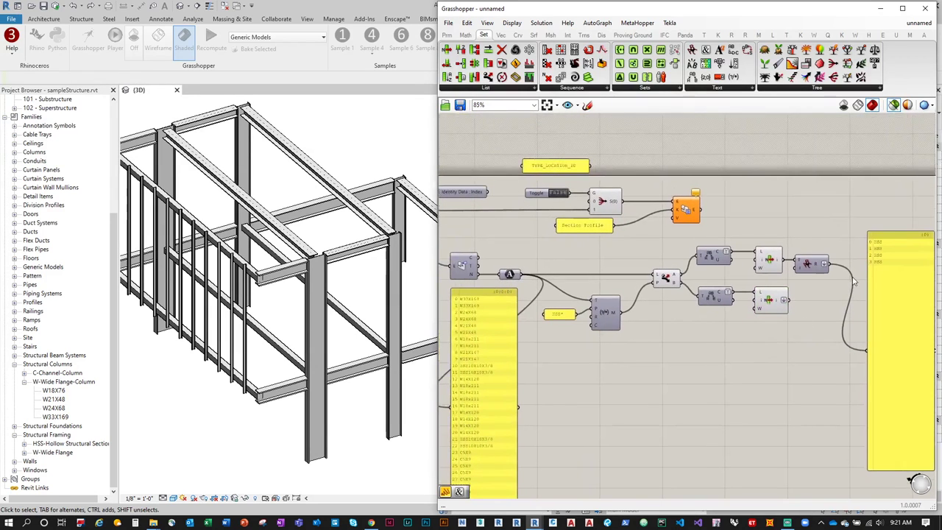
scroll(878, 263, up, 1)
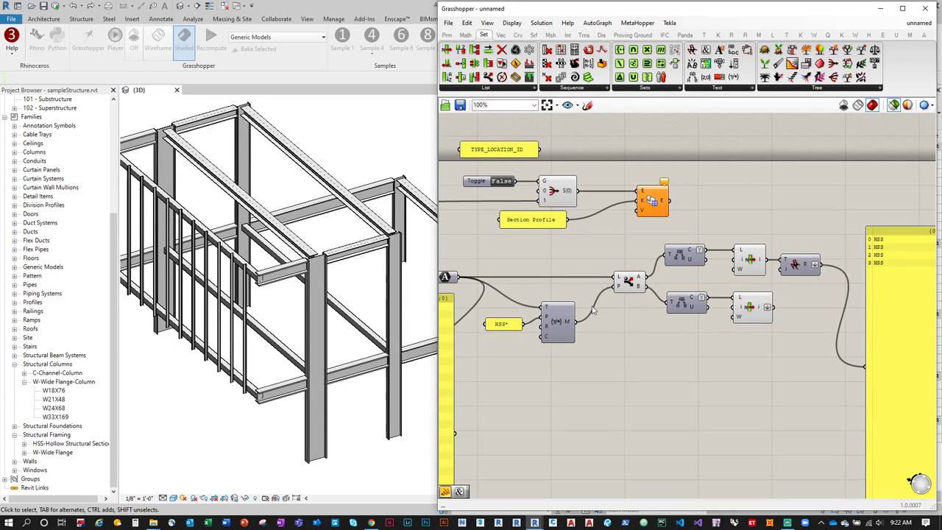
drag(769, 307, 876, 373)
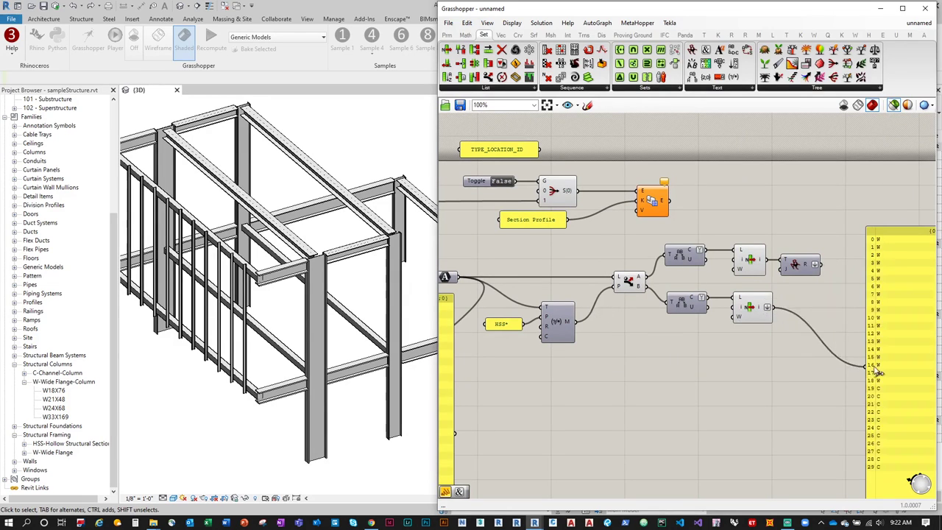
right_drag(877, 373, 837, 312)
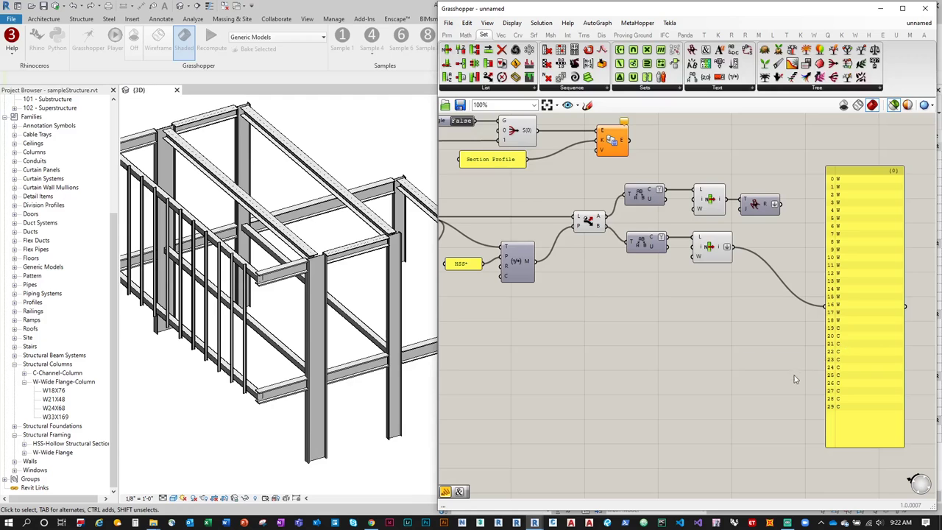
Step: Duplicate the Dispatch component below the original and feed its list input from the Elements output, keeping the Match Text pattern
scroll(794, 380, down, 3)
scroll(603, 363, up, 2)
right_drag(673, 328, 644, 298)
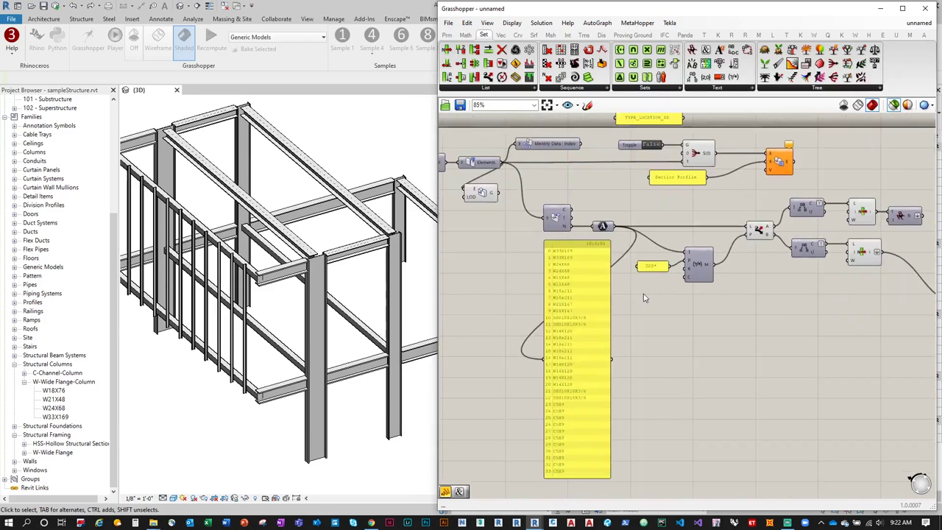
click(739, 244)
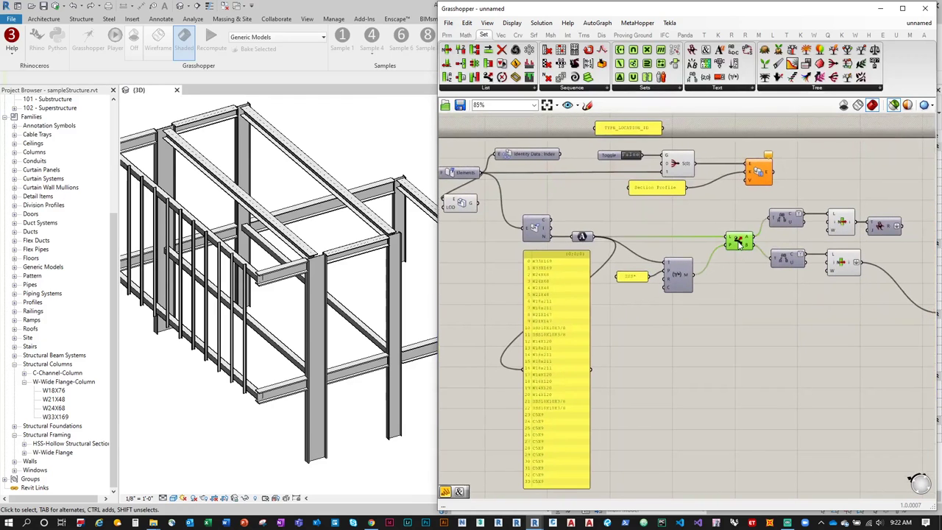
alt+drag(739, 243, 747, 335)
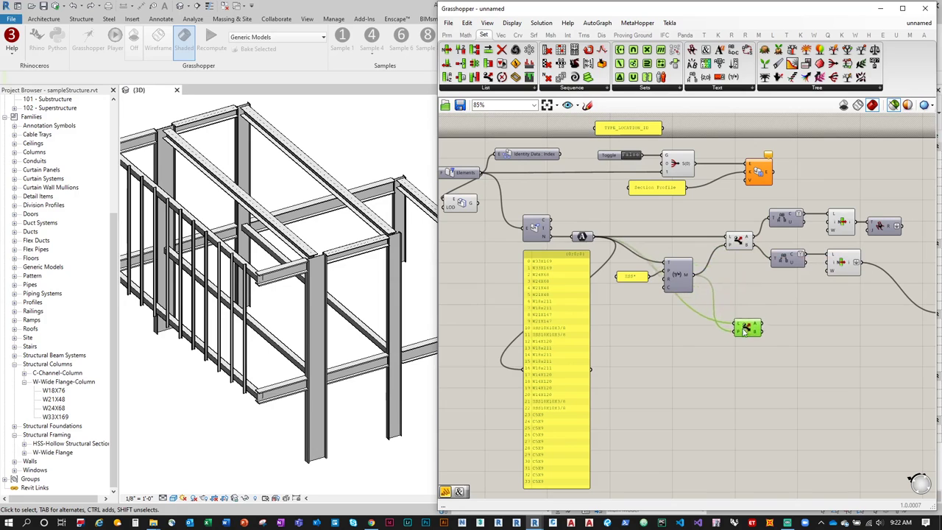
click(468, 174)
drag(480, 172, 752, 332)
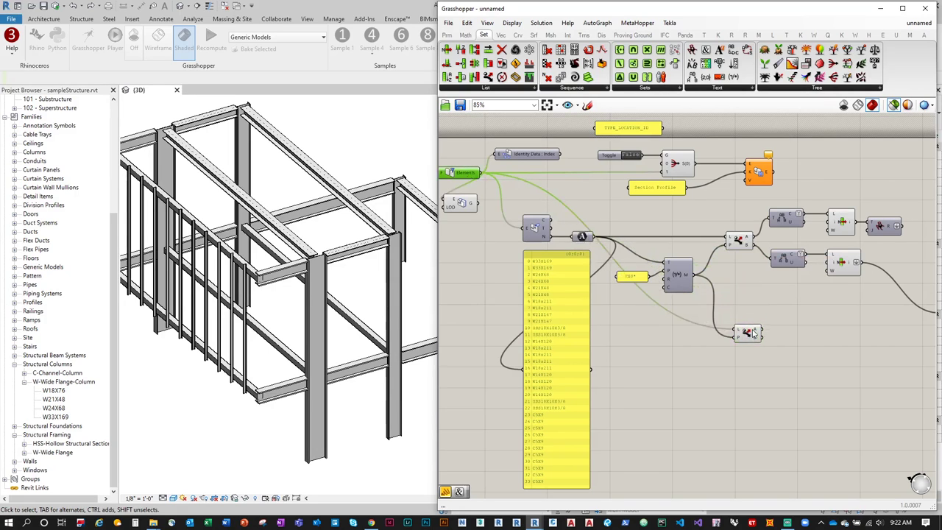
right_drag(752, 333, 679, 305)
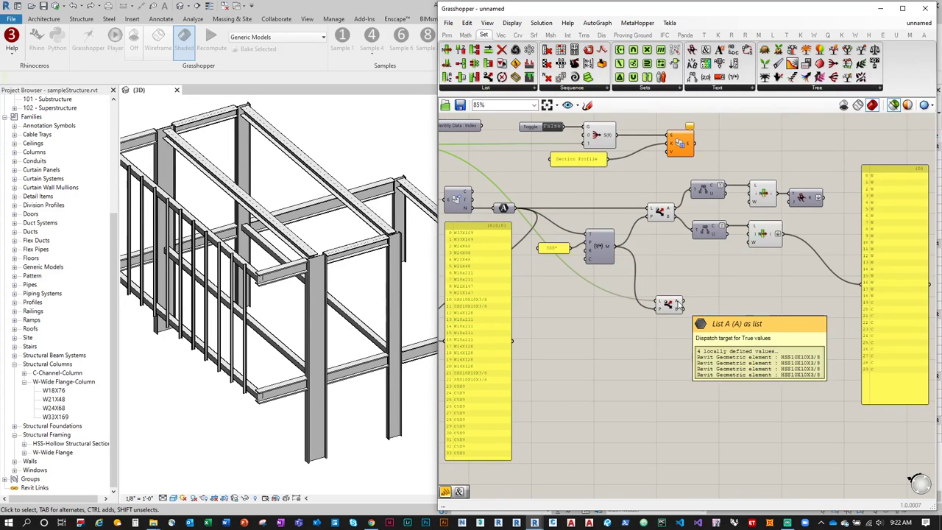
mouse_move(678, 313)
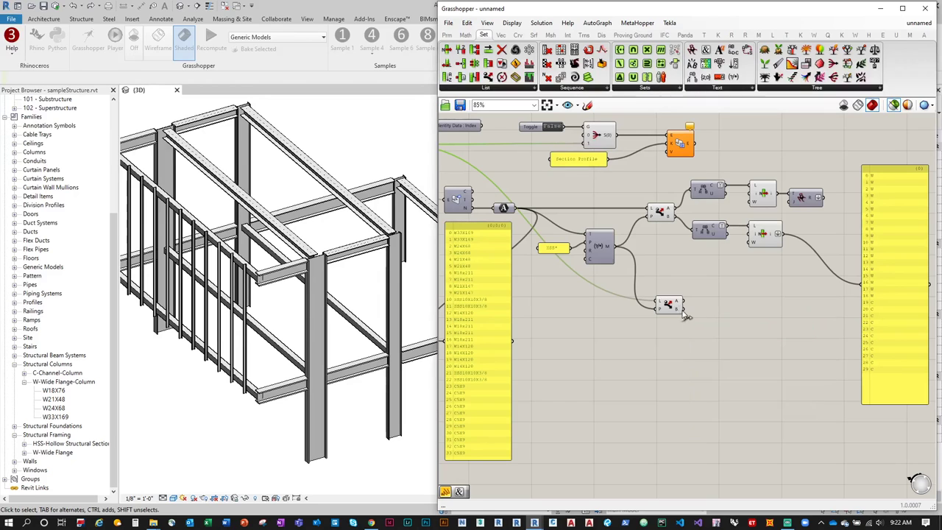
drag(668, 316, 660, 324)
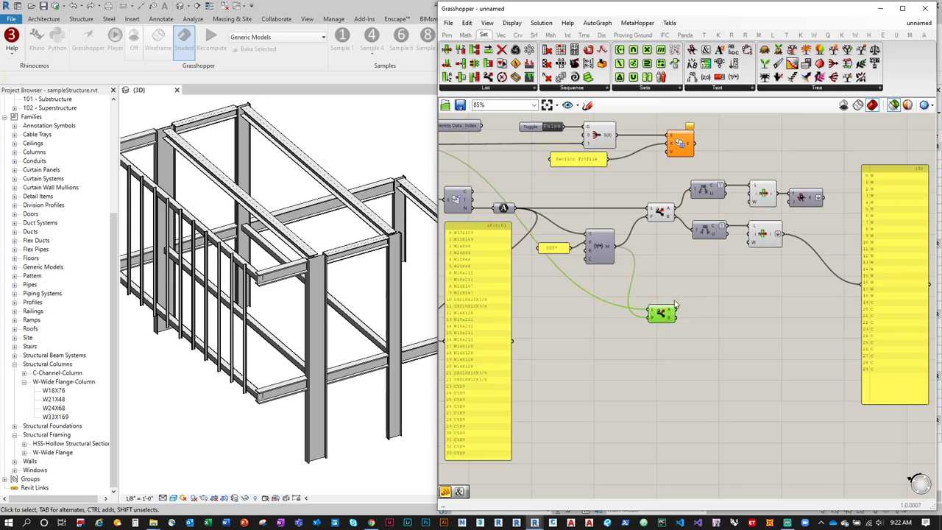
right_drag(676, 304, 659, 364)
click(666, 207)
right_drag(667, 206, 692, 241)
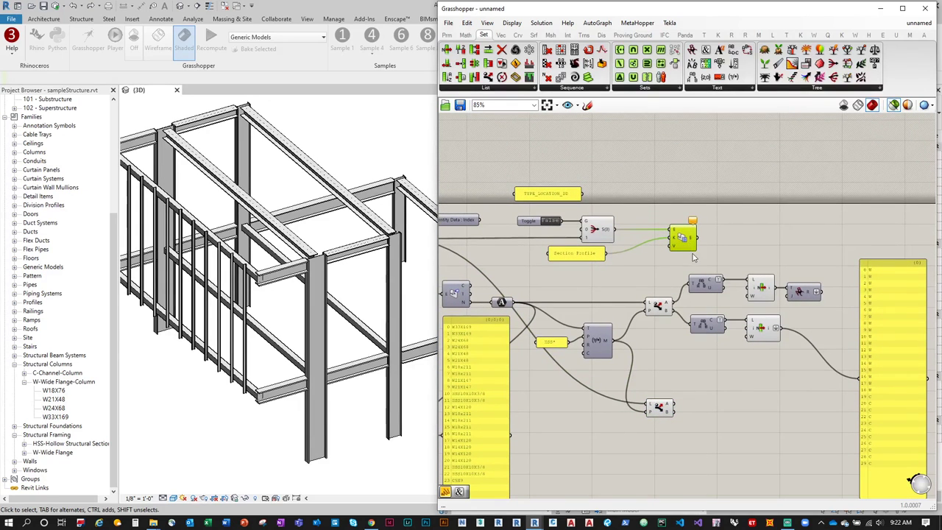
click(692, 256)
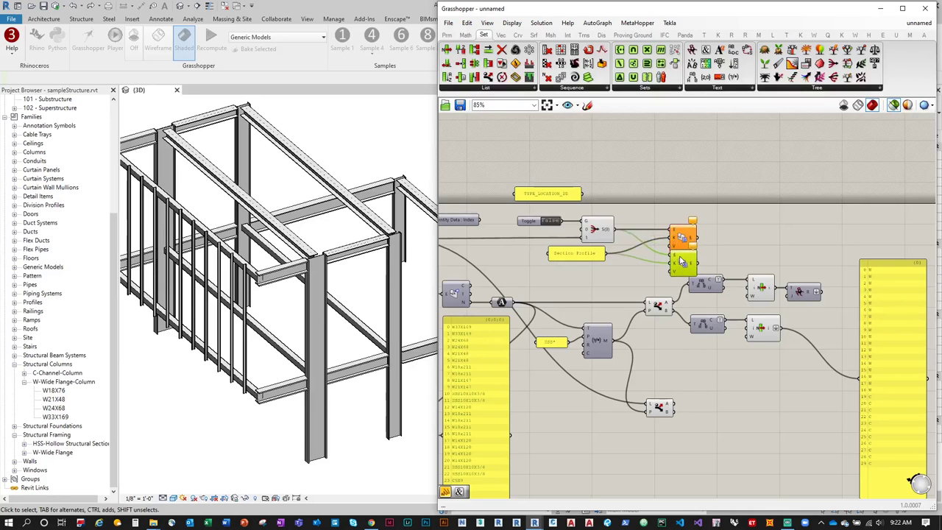
right_drag(735, 442, 694, 388)
scroll(694, 368, up, 1)
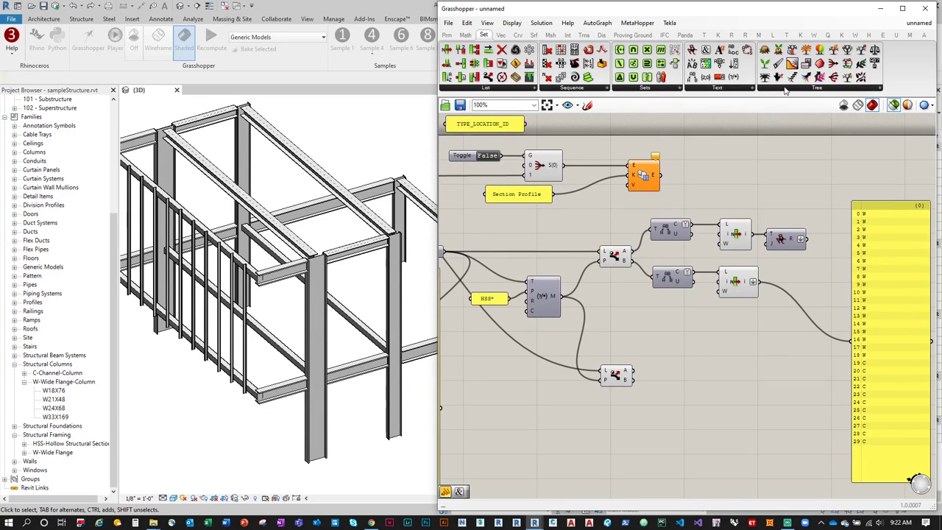
Step: Add an Entwine component to the canvas and place it between the duplicated Dispatch and the panel
drag(792, 77, 733, 338)
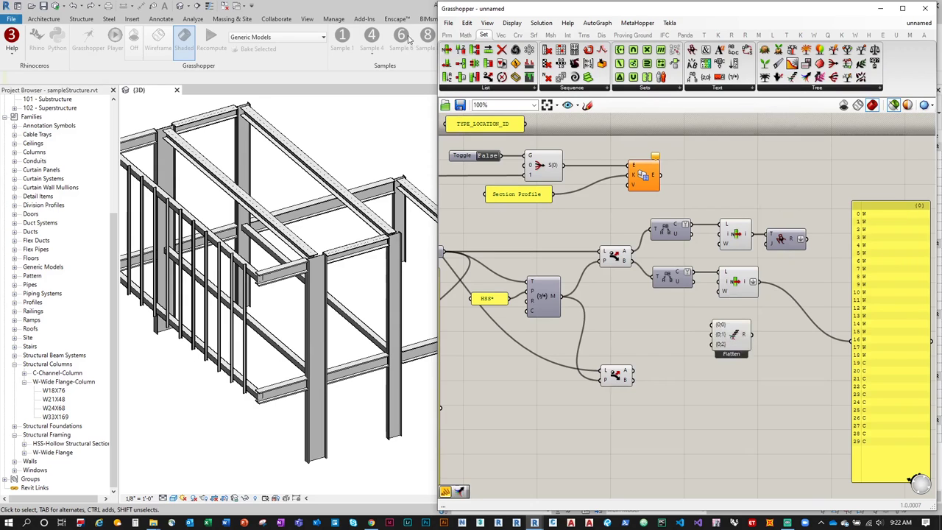
click(784, 88)
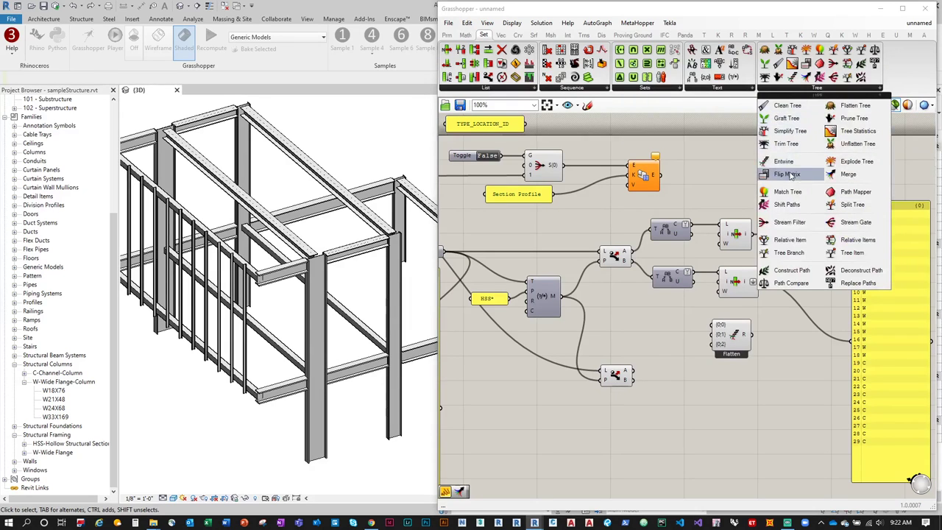
drag(791, 174, 784, 238)
drag(727, 346, 758, 392)
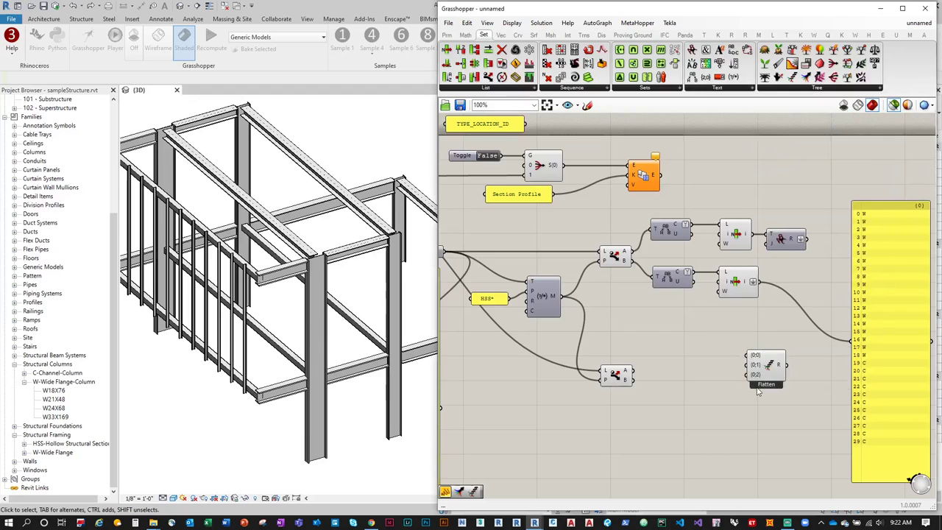
Step: Remove the third input from the Entwine component so that only two branch inputs remain
scroll(758, 392, up, 5)
scroll(758, 383, up, 3)
click(758, 379)
scroll(736, 329, down, 5)
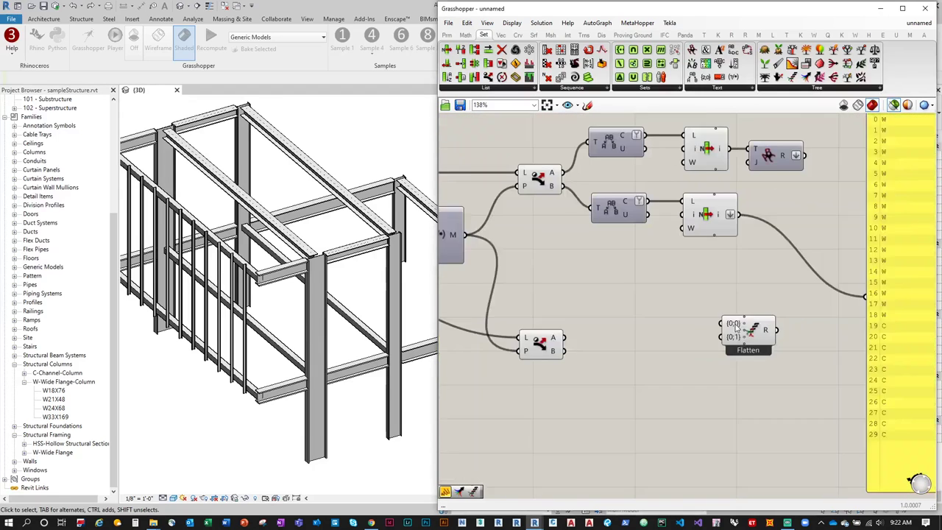
click(735, 329)
scroll(677, 324, down, 3)
scroll(625, 339, up, 2)
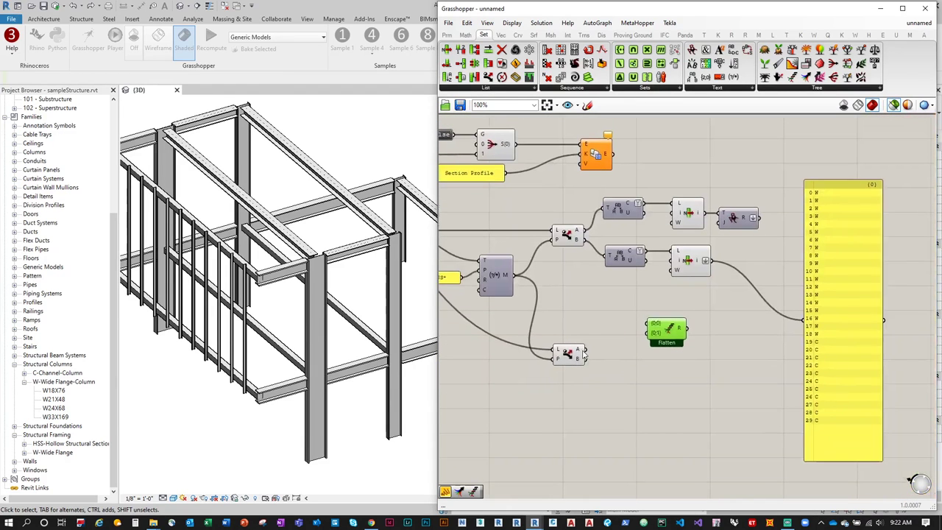
Step: Connect outputs A and B of the duplicated Dispatch to the two Entwine inputs and simplify the Entwine result
drag(586, 350, 648, 324)
drag(585, 358, 648, 334)
mouse_move(683, 331)
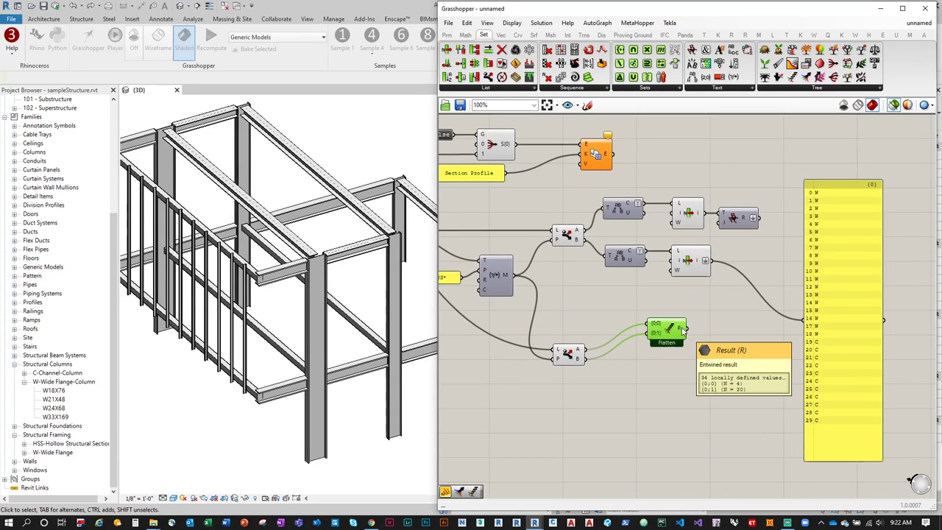
right_click(683, 331)
click(704, 390)
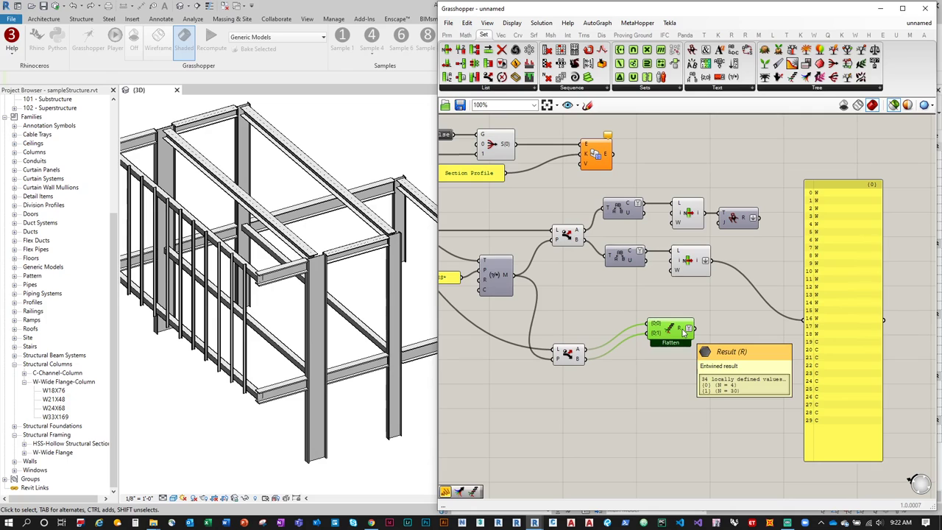
Step: Duplicate the Entwine and connect the Text Join and lower List Item outputs to the copy, comparing both results' data structures
drag(661, 335, 735, 311)
right_drag(777, 273, 696, 269)
drag(680, 214, 637, 303)
drag(625, 256, 637, 312)
mouse_move(667, 310)
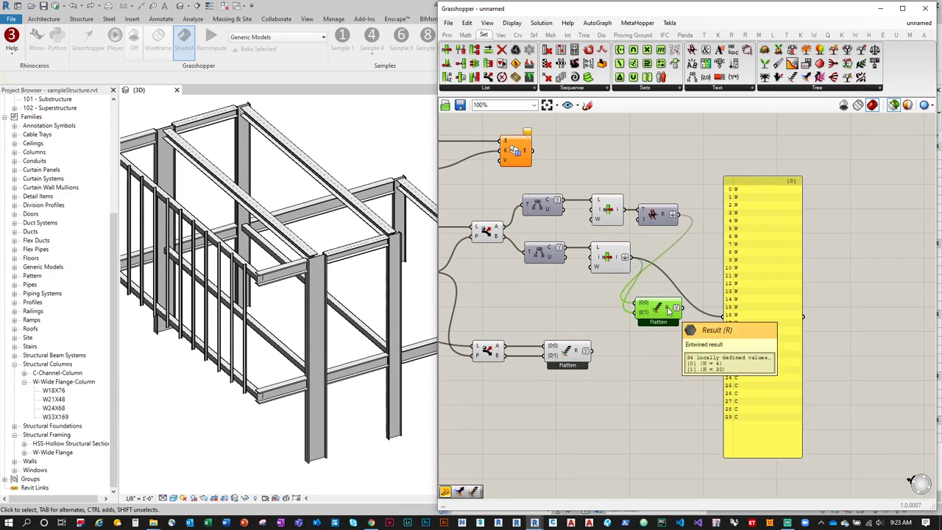
mouse_move(581, 358)
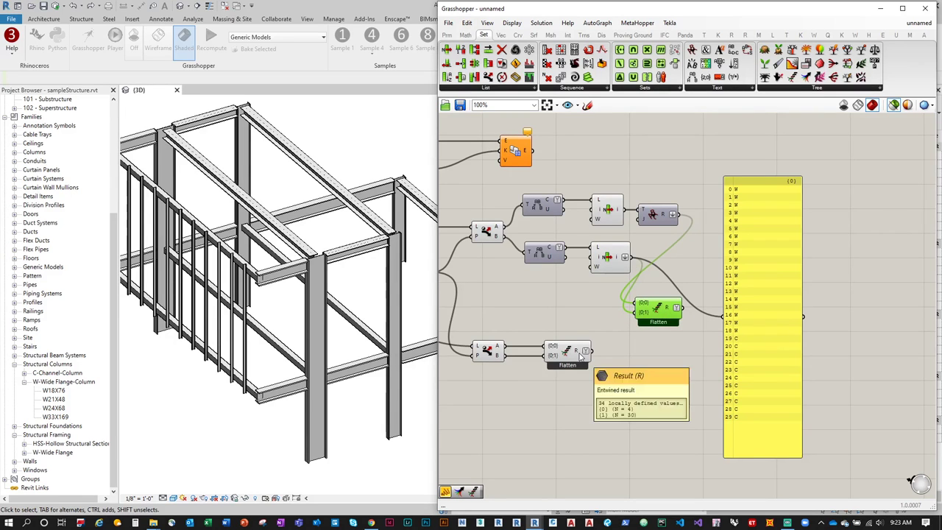
Step: Wire the result of the lower Entwine, holding the dispatched elements, into input 1 of the toggle-driven Stream Filter
right_drag(580, 358, 673, 389)
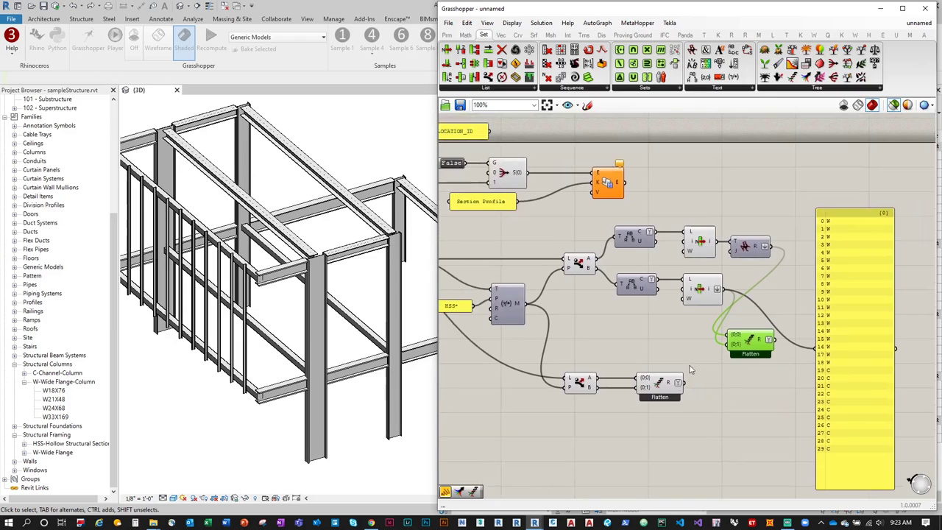
mouse_move(668, 385)
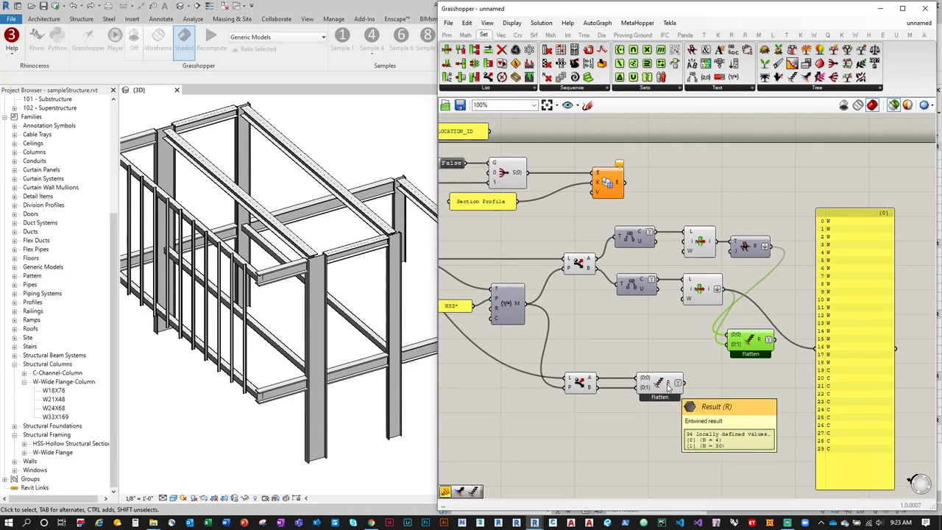
right_drag(668, 387, 753, 402)
click(732, 403)
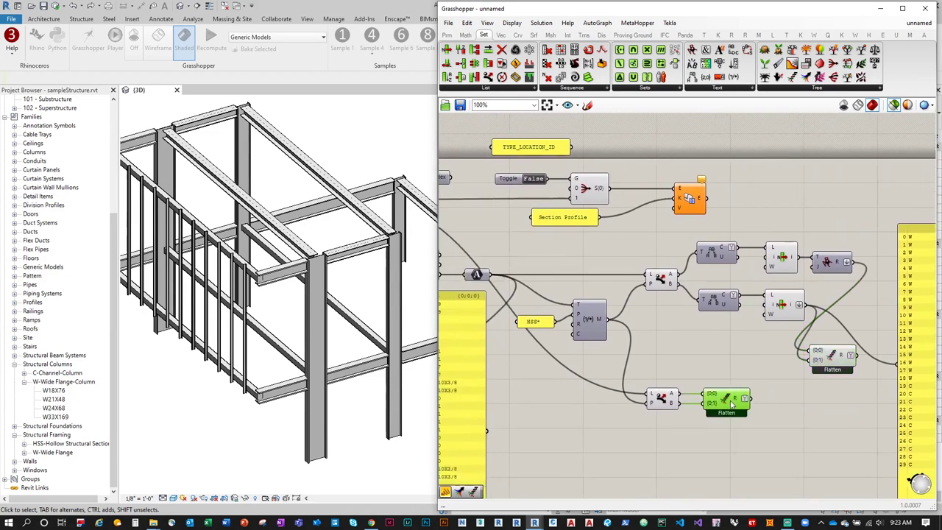
drag(732, 404, 574, 210)
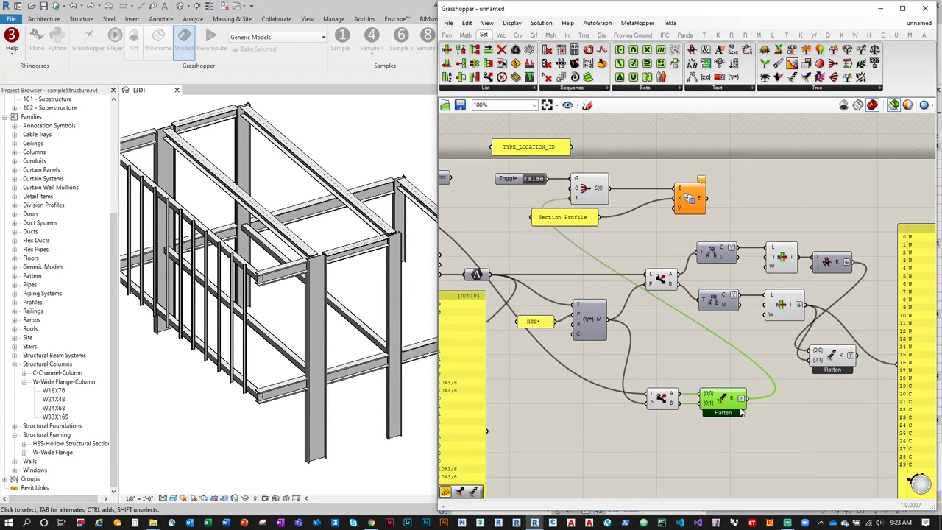
Step: Wire the result of the upper Entwine, holding the profile prefixes, into the V input of the ParameterSet component
right_drag(729, 401, 675, 380)
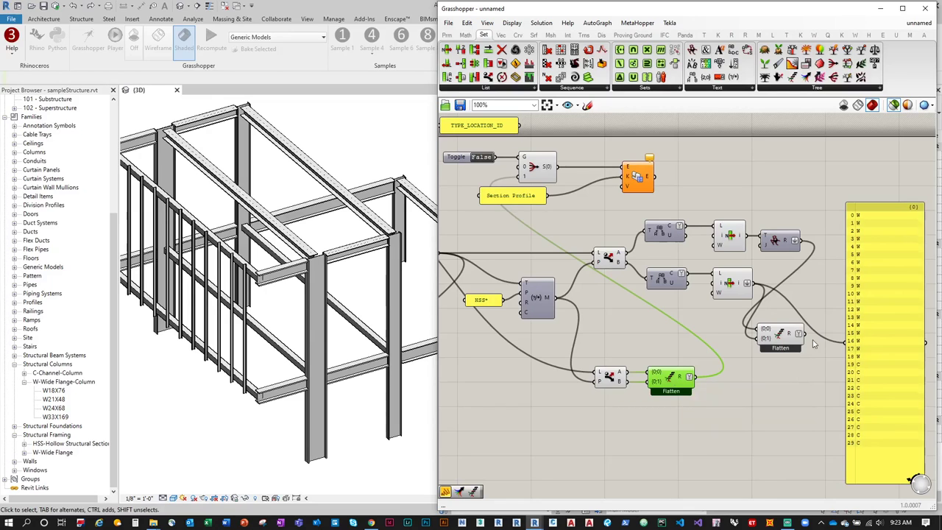
drag(805, 334, 616, 198)
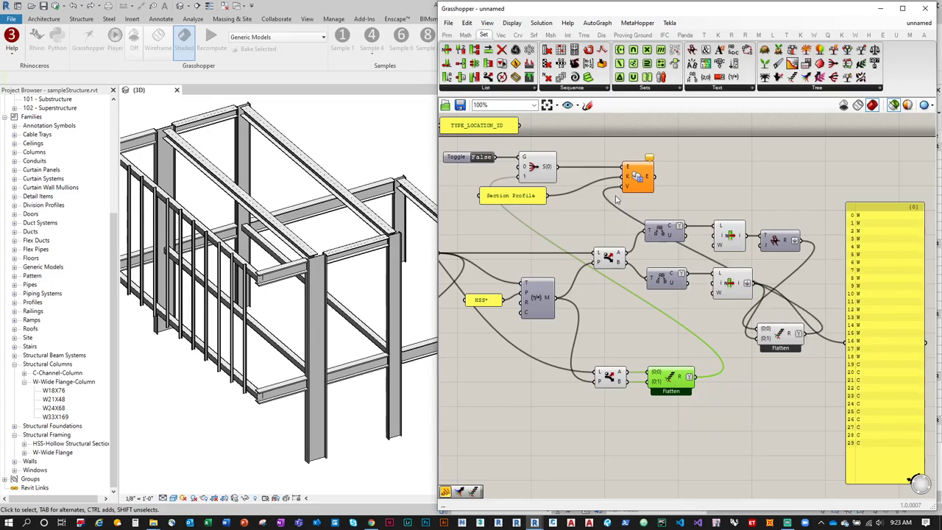
right_drag(617, 203, 656, 199)
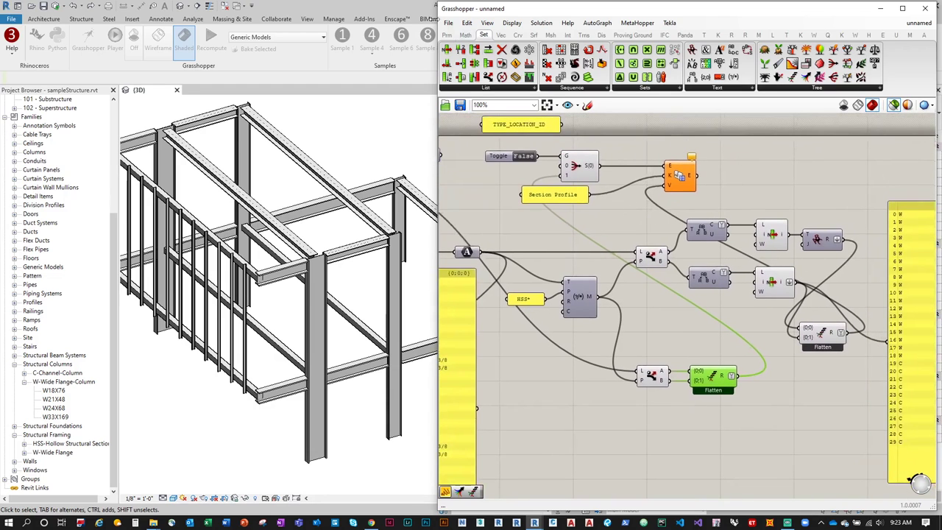
Step: Save the definition as elementParamSetGet in the Desktop folder _Delete > arch600-sp20 visual scripting
click(447, 23)
click(471, 76)
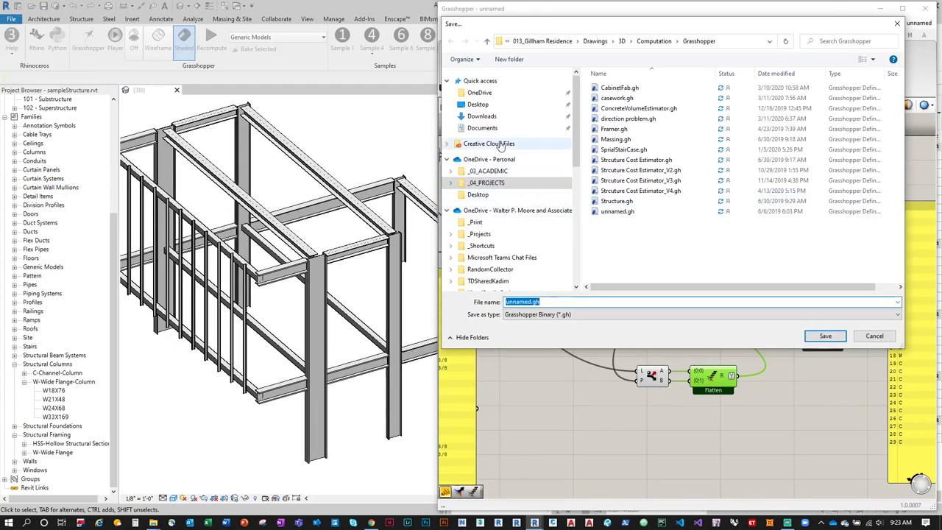
click(490, 105)
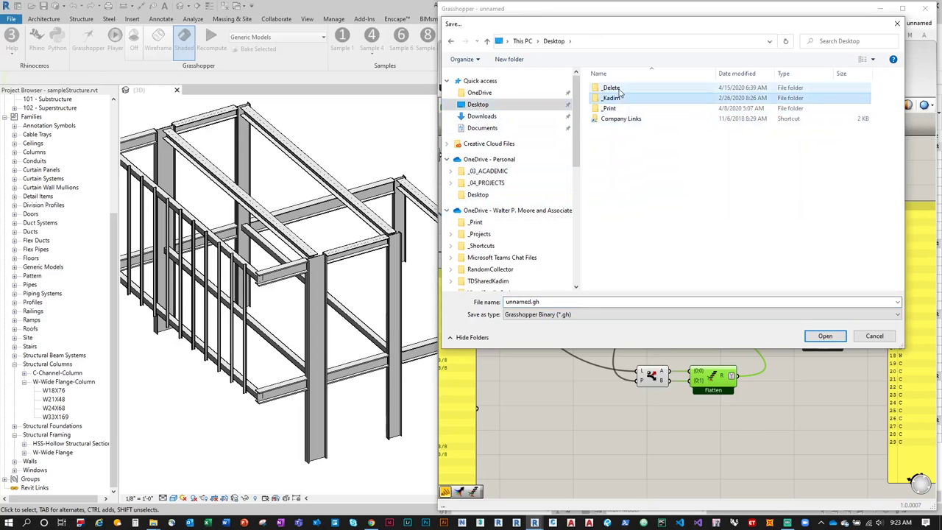
double_click(623, 98)
double_click(637, 129)
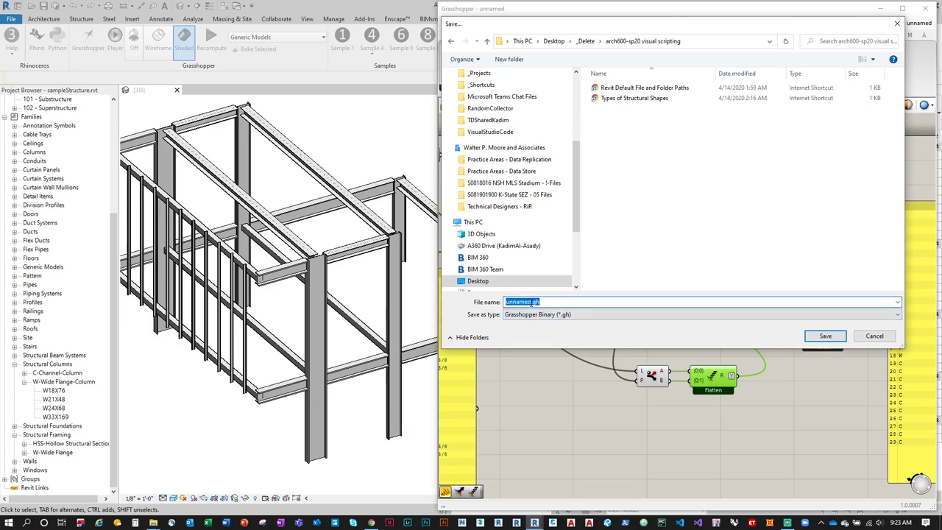
drag(531, 304, 467, 304)
key(Caps_Lock)
text(elementParamSetGet)
key(Return)
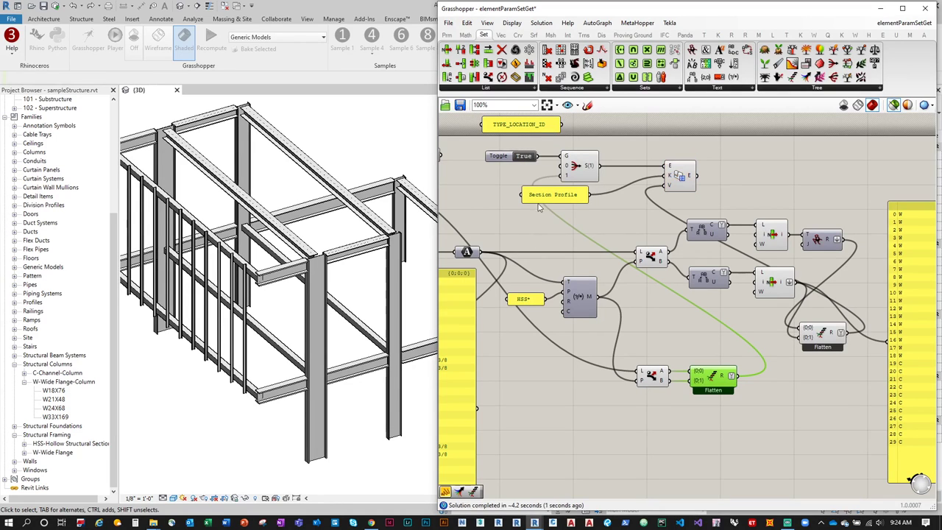
Step: Set the Stream Filter's toggle back to False and switch to the Revit model by minimizing the Grasshopper and Rhino windows
click(524, 157)
right_drag(531, 231, 616, 233)
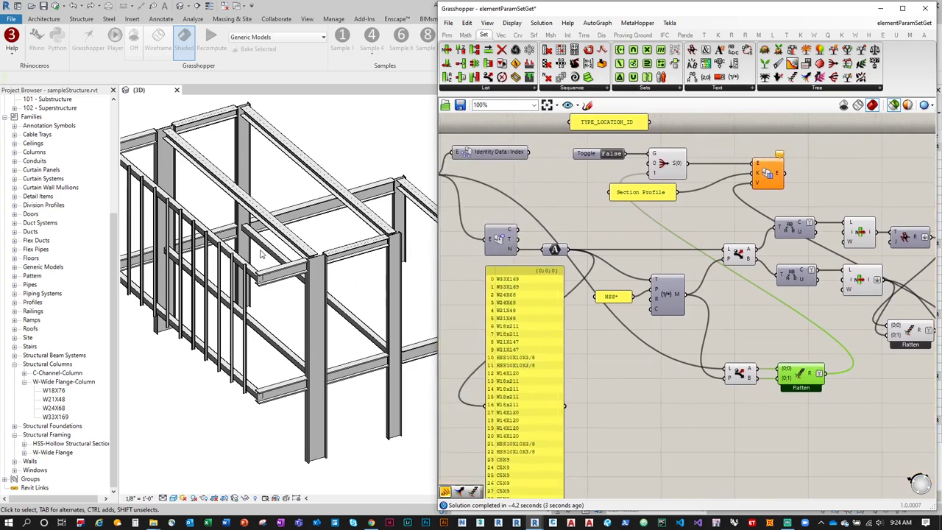
click(879, 9)
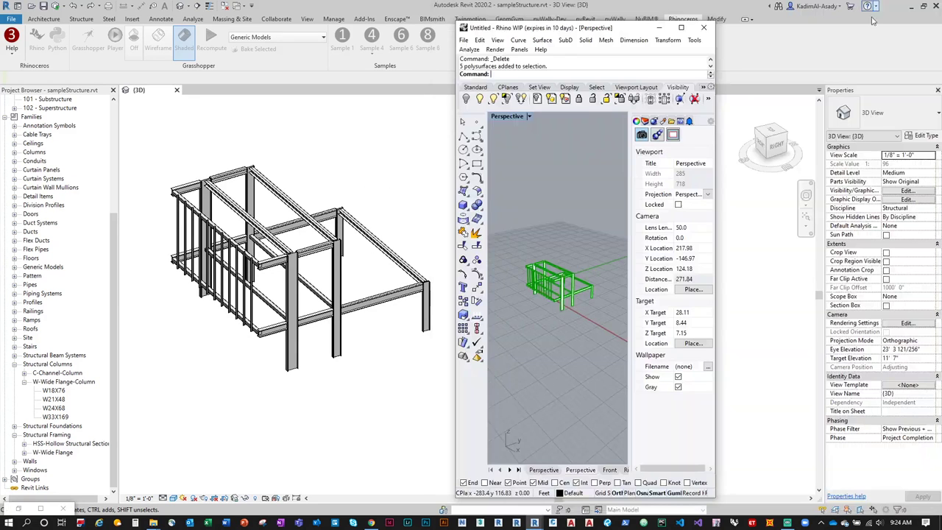
click(668, 43)
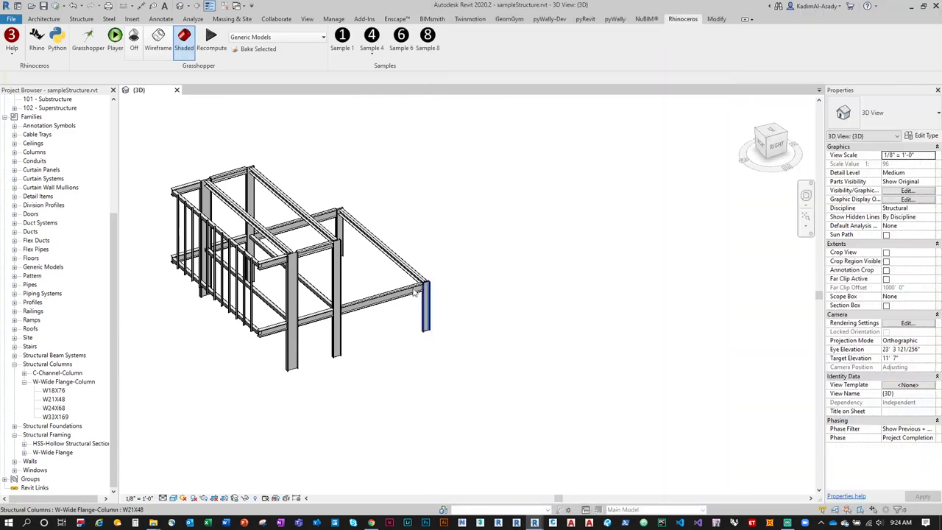
Step: Check the Section Profile parameter of two wide-flange beams, a hollow-section beam and a channel column in Revit, and clear the selection
scroll(408, 287, up, 4)
click(366, 315)
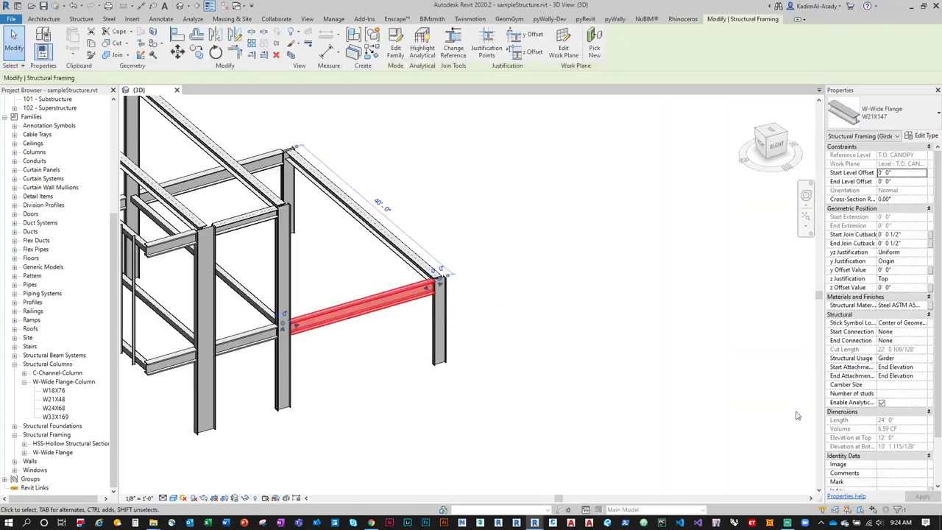
scroll(884, 399, down, 2)
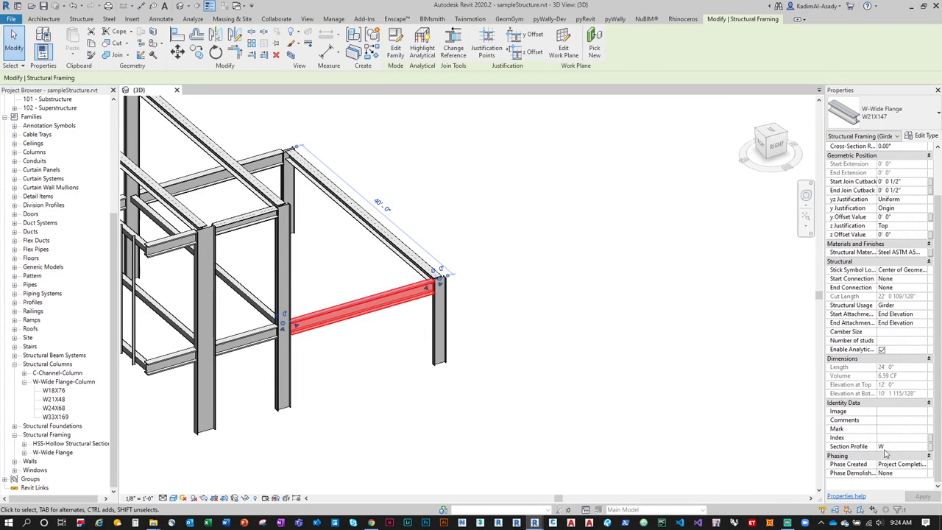
click(431, 265)
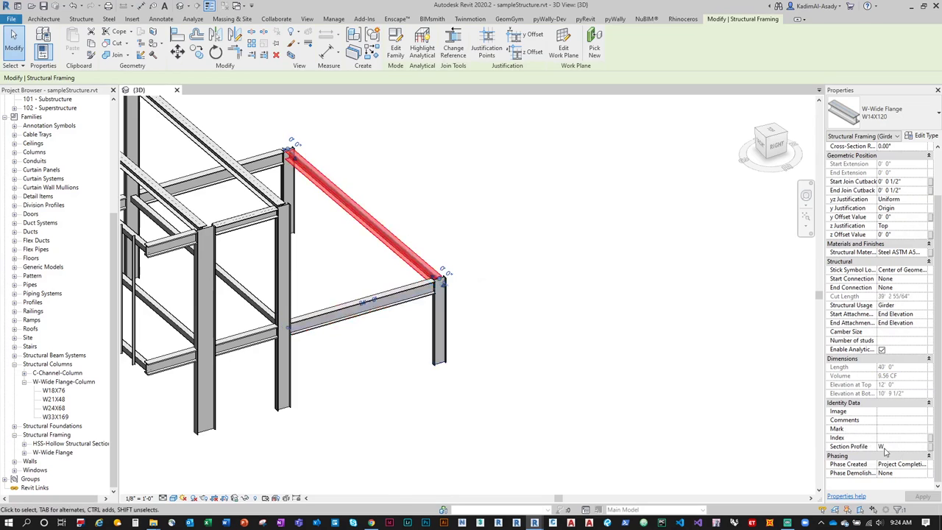
click(241, 293)
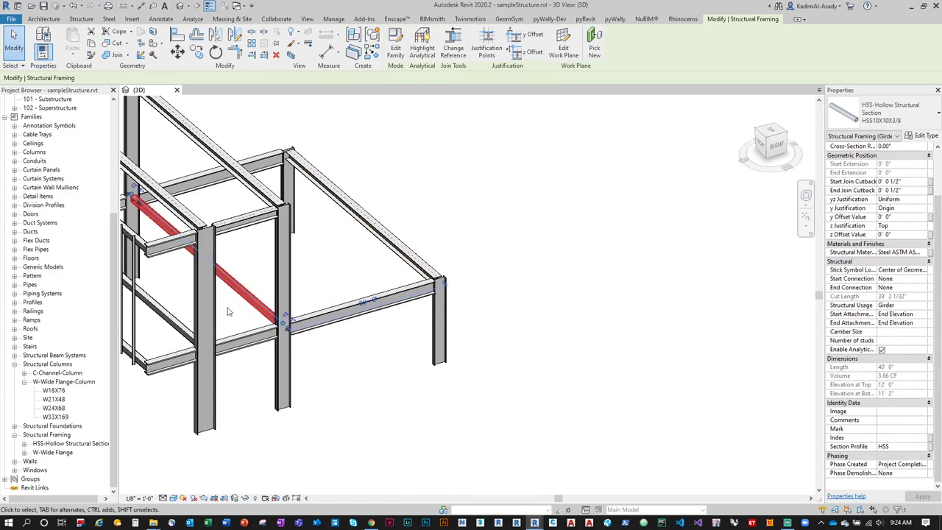
click(136, 328)
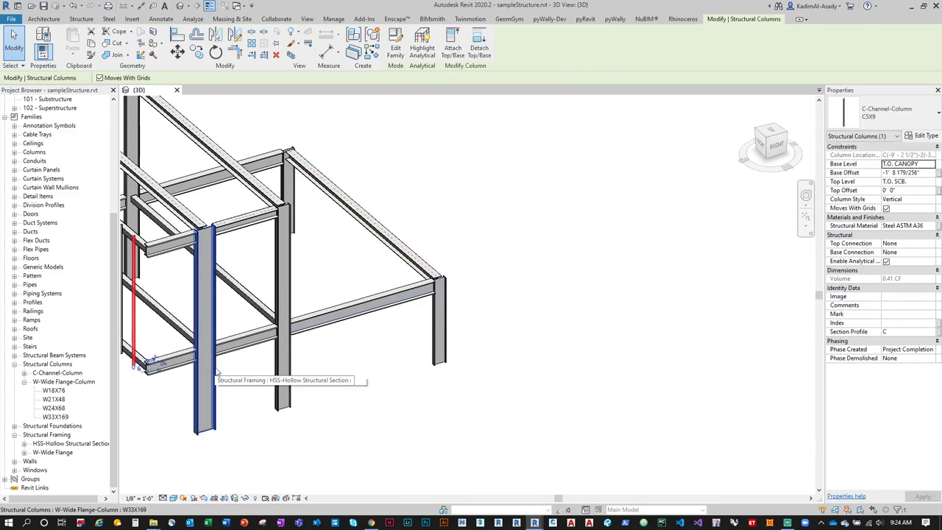
click(468, 437)
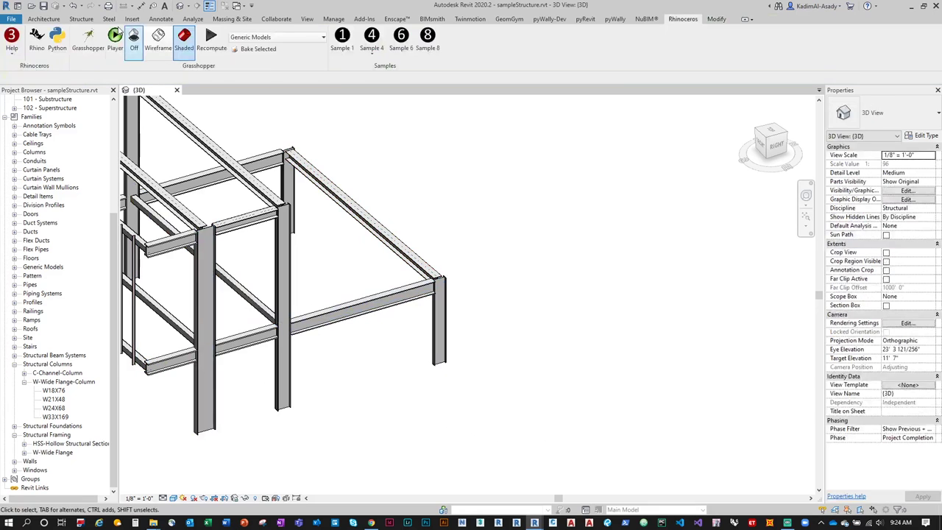
Step: Bring the Grasshopper window back and place it beside the Revit 3D view, filling the other half of the screen
click(88, 41)
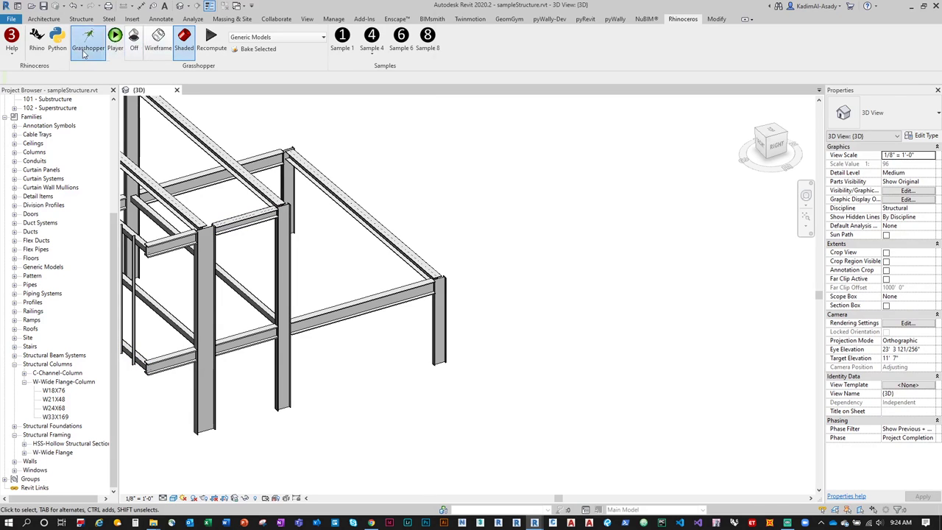
click(48, 49)
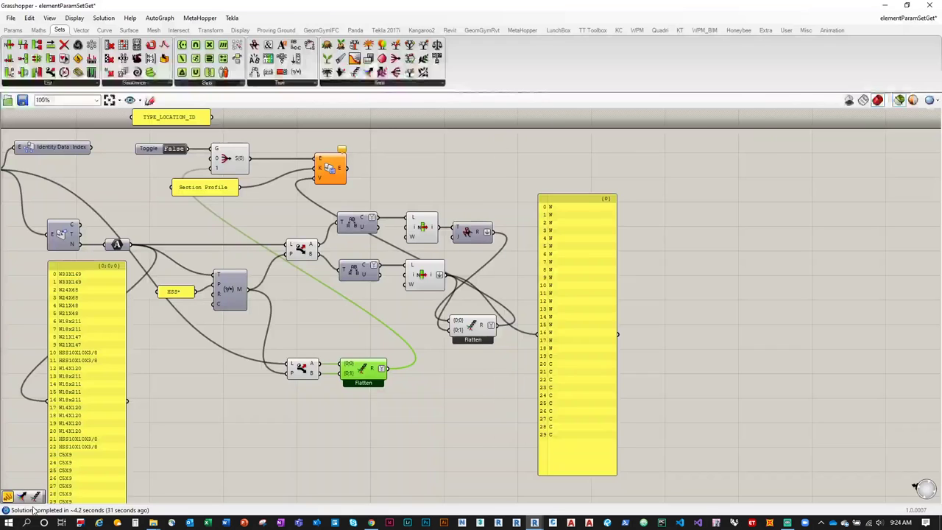
key(super+Down)
drag(610, 103, 610, 482)
drag(590, 435, 193, 421)
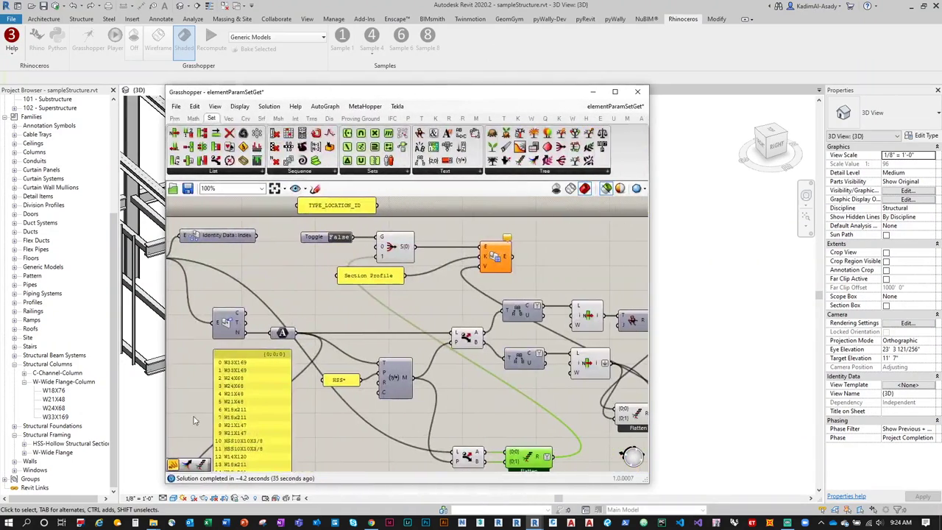
drag(463, 99, 941, 132)
Step: Move the toggle, Stream Filter, Section Profile panel and ParameterSet together further right along the canvas
scroll(839, 157, down, 1)
right_drag(839, 158, 699, 157)
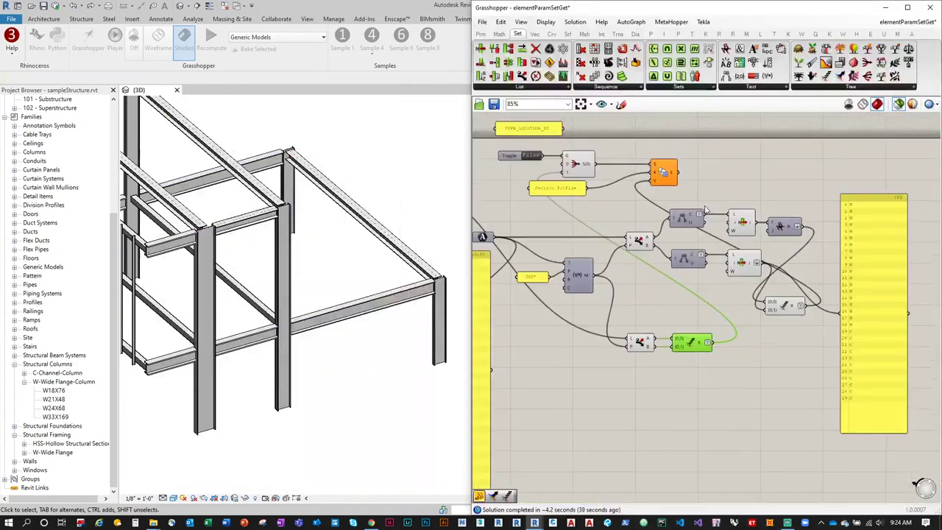
drag(745, 199, 517, 156)
drag(578, 163, 831, 163)
Step: Delete the panel listing the W and C prefixes and move the prefix Entwine beside the Text Join and List Item components
click(854, 260)
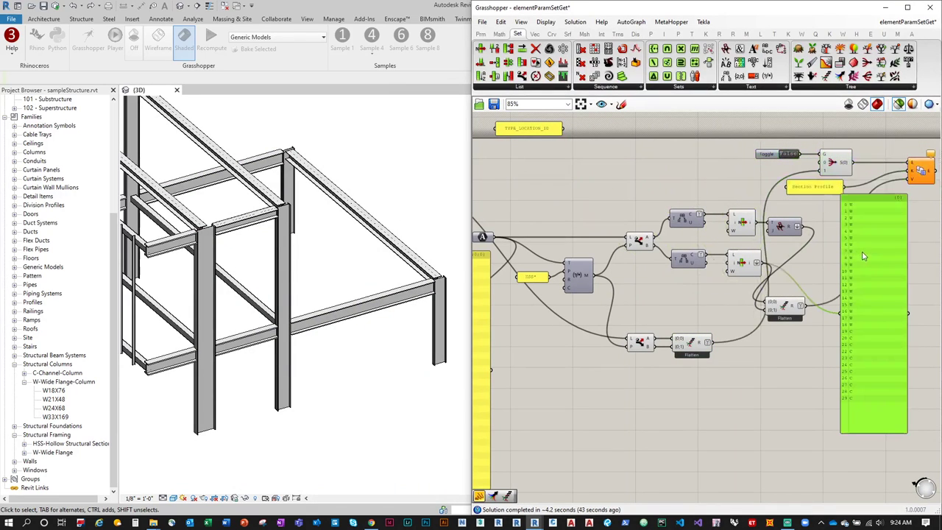
key(Delete)
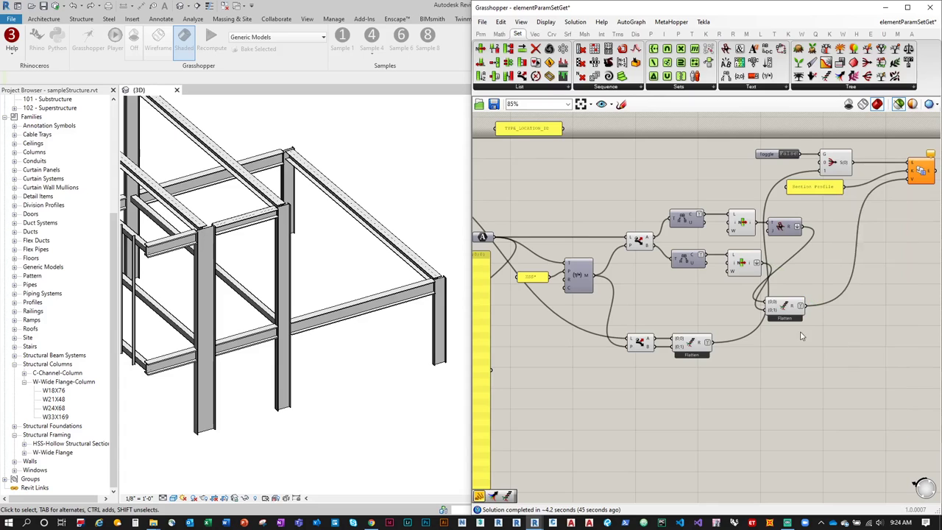
drag(786, 312, 854, 263)
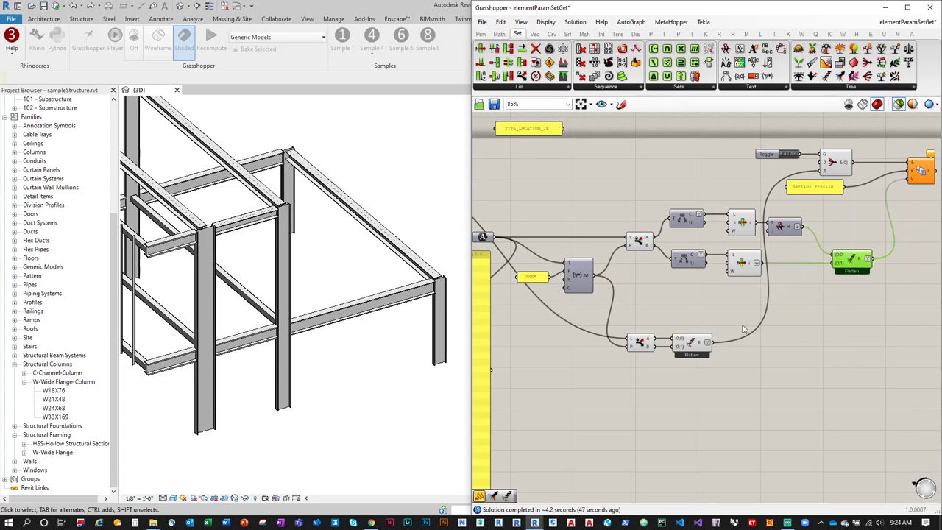
Step: Move the element Dispatch and its Entwine up in line with the Stream Filter they feed
drag(722, 389, 621, 327)
drag(675, 356, 741, 185)
click(655, 362)
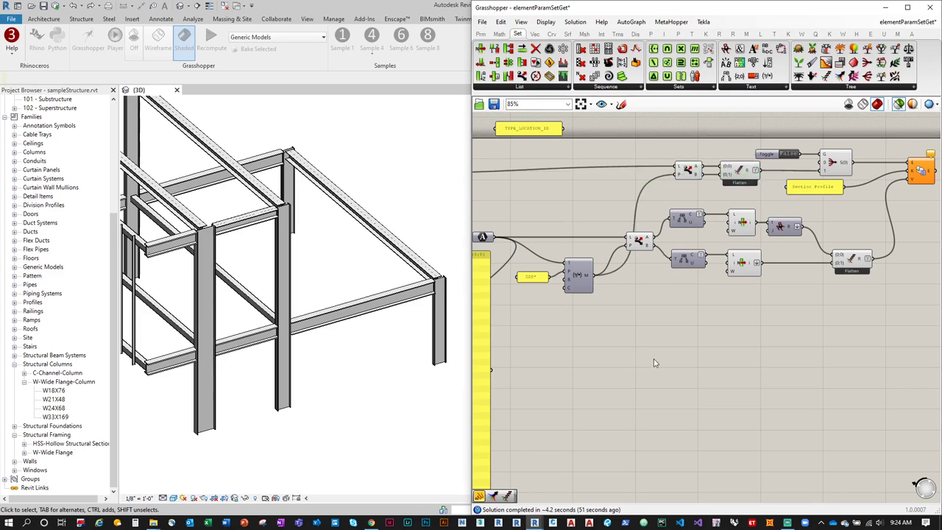
Step: Delete the panel listing the type names and the unused Identity Data : Index component
scroll(626, 360, down, 2)
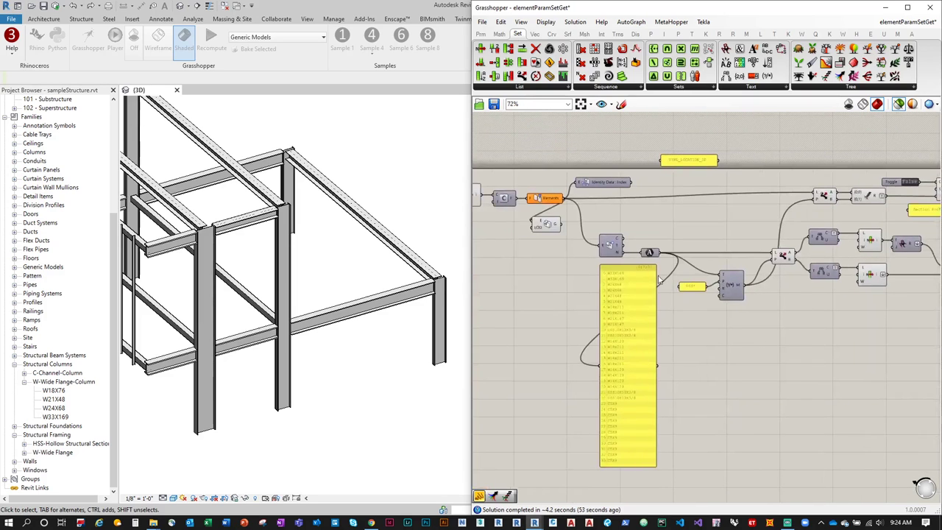
click(640, 300)
key(Delete)
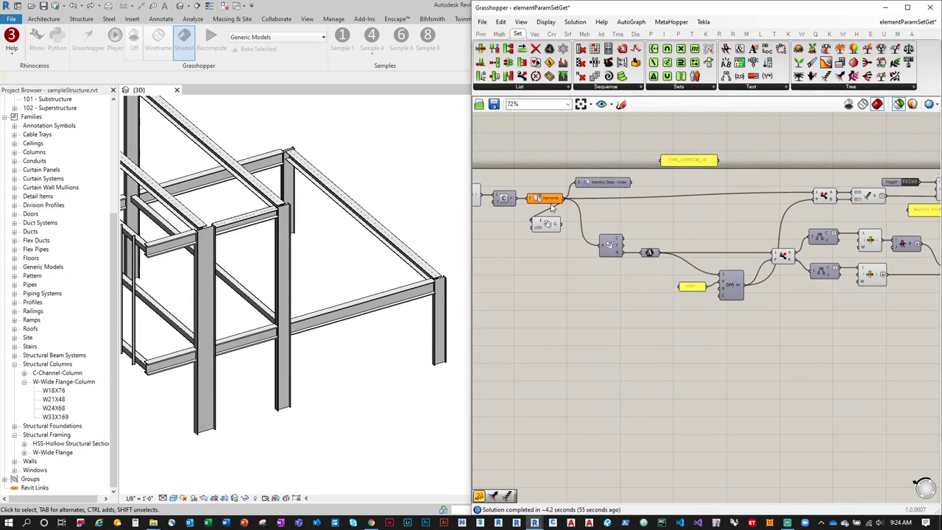
right_drag(602, 193, 639, 193)
click(640, 184)
scroll(639, 185, up, 3)
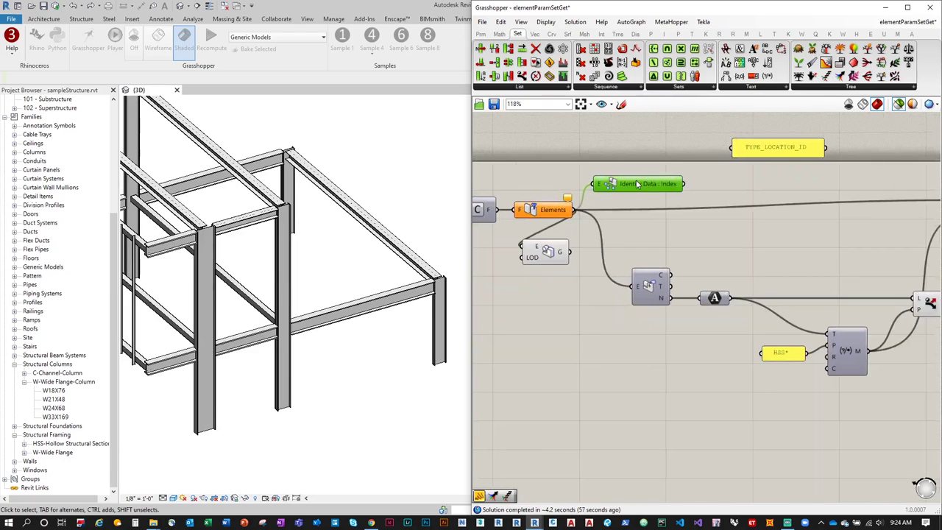
drag(637, 184, 643, 145)
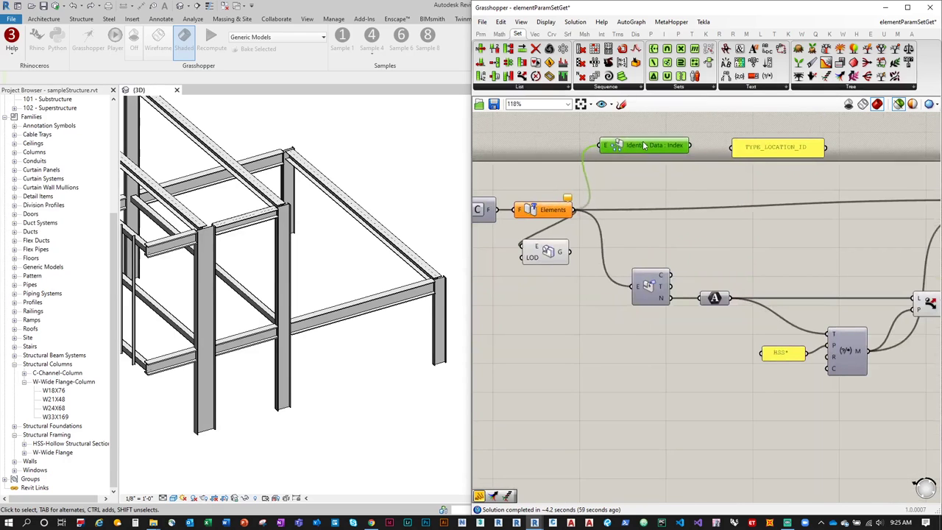
key(Delete)
Step: Widen the Grasshopper window over the Revit view to make room for the dispatching and ParameterSet part of the definition
scroll(531, 243, down, 4)
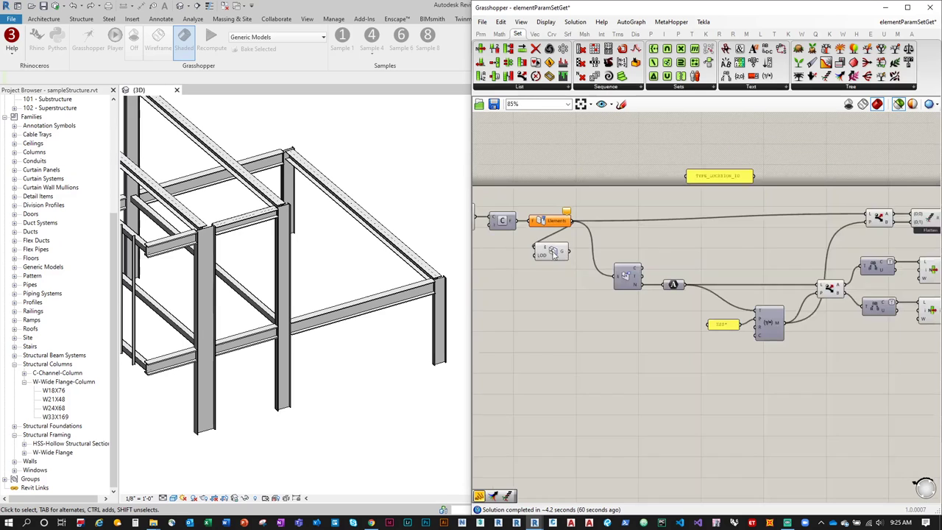
right_drag(715, 310, 523, 284)
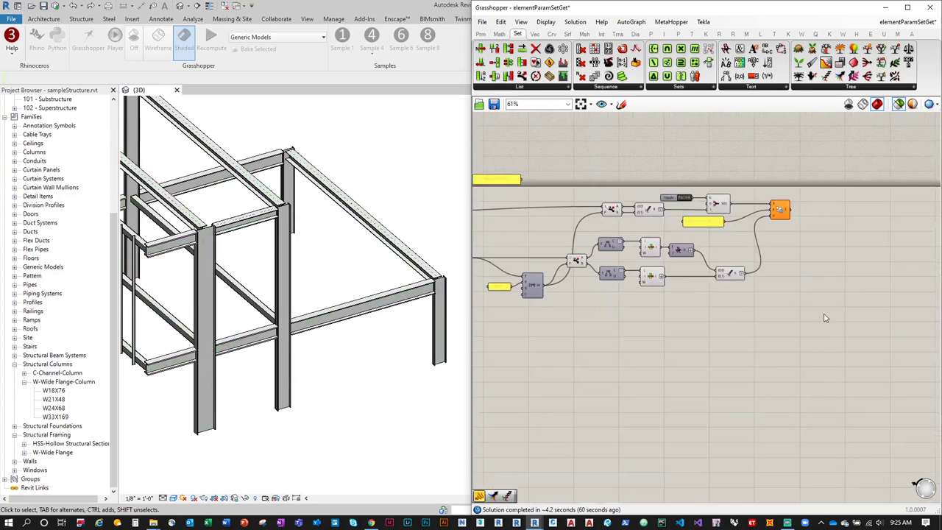
drag(836, 313, 589, 199)
scroll(603, 210, up, 2)
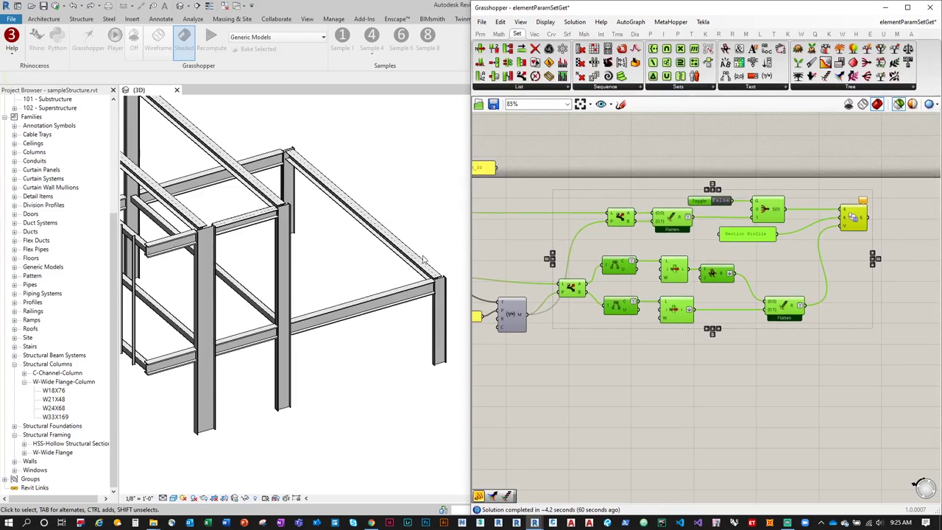
drag(468, 250, 317, 250)
click(681, 251)
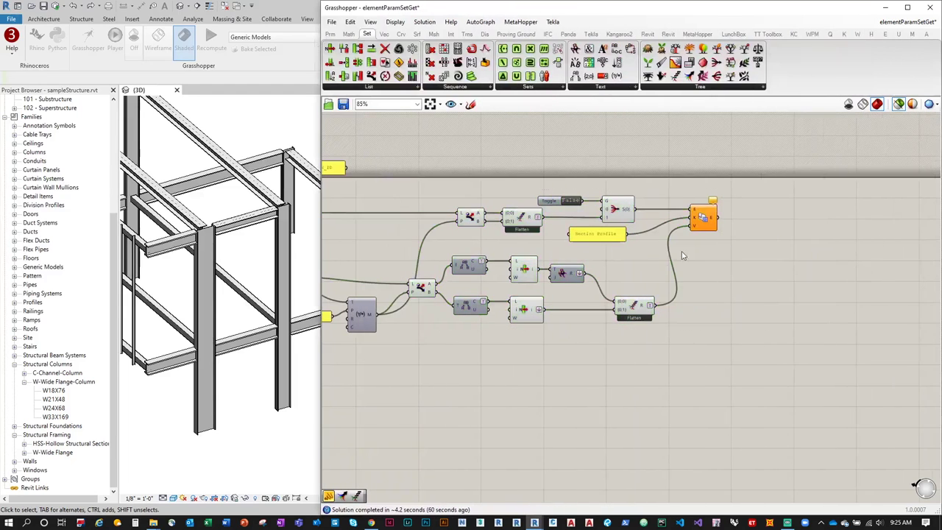
Step: Check the runtime warnings of the orange ParameterSet component
right_click(699, 216)
mouse_move(754, 274)
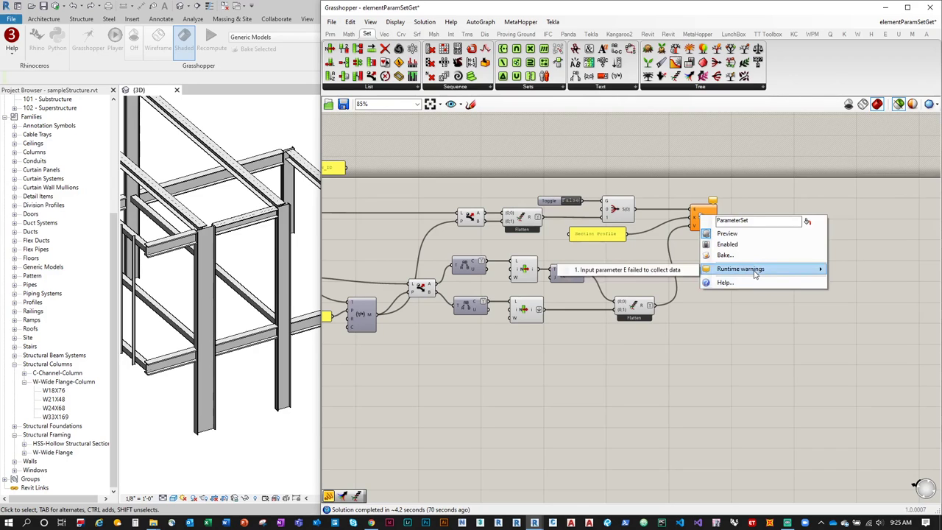
click(768, 204)
Step: Move the toggle closer to the Stream Filter and shift the ParameterSet component slightly to align it with its input wires
scroll(585, 215, up, 3)
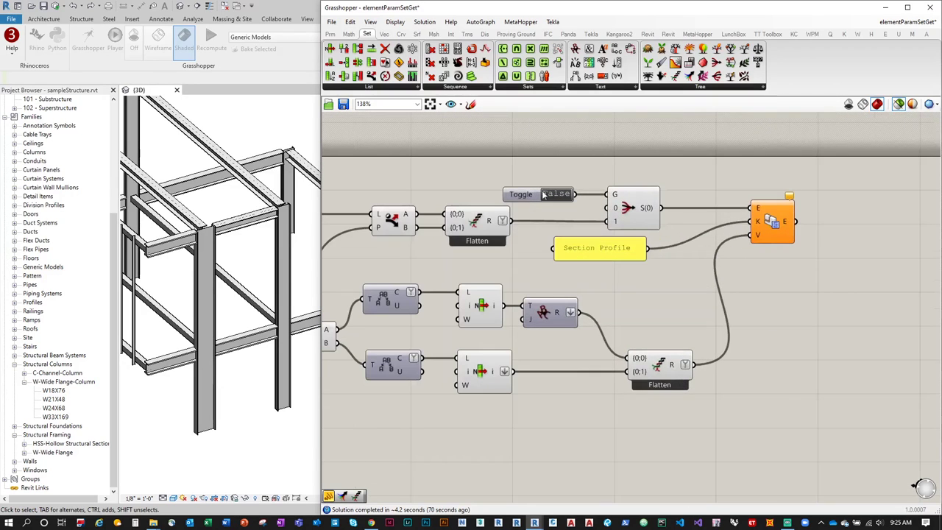
click(627, 214)
drag(536, 197, 553, 196)
drag(777, 225, 780, 220)
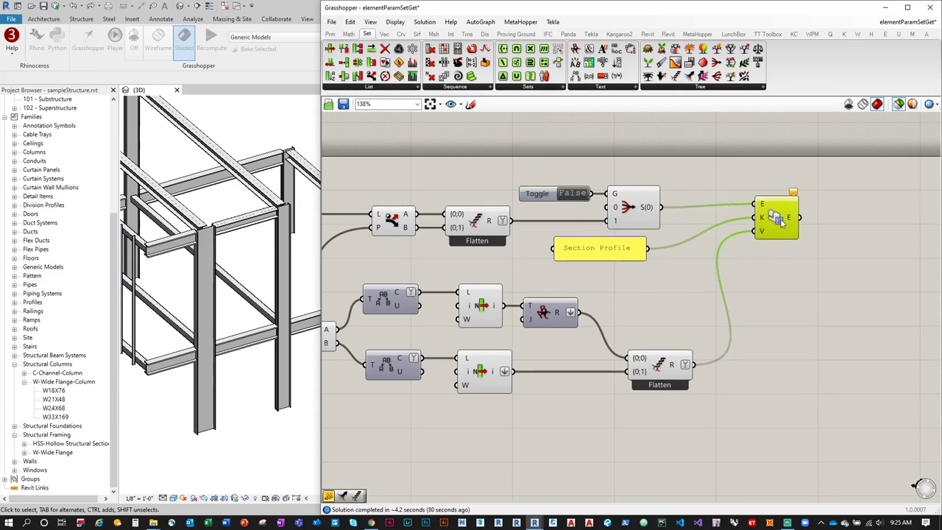
Step: Check the runtime warnings of the orange Elements component
scroll(586, 245, down, 5)
right_drag(384, 226, 517, 234)
scroll(517, 234, up, 2)
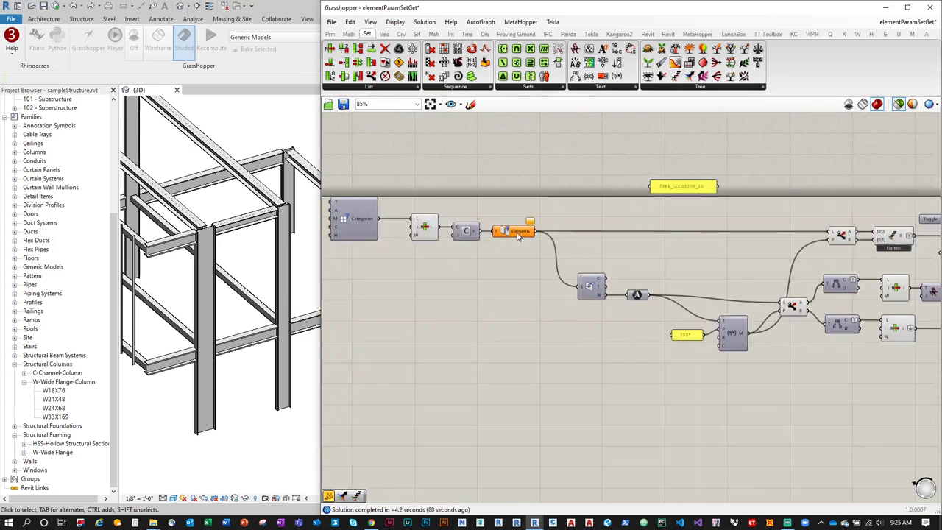
right_click(517, 234)
mouse_move(555, 277)
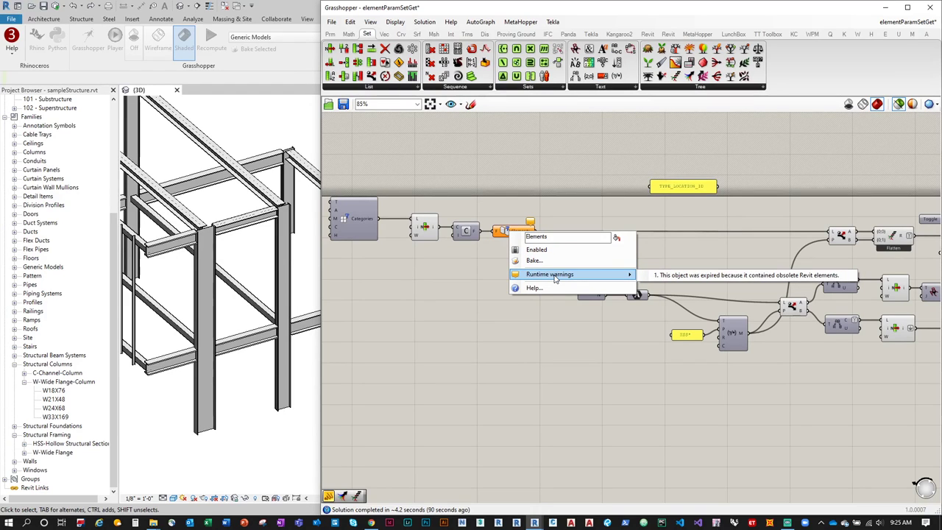
click(560, 206)
Step: Move the Categories component slightly closer to its List Item component
drag(362, 229, 370, 229)
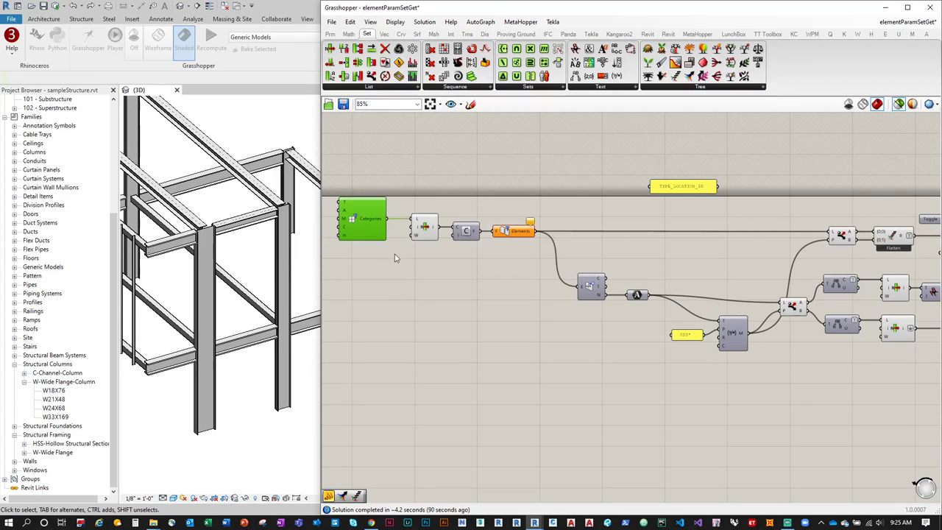
scroll(465, 295, down, 3)
drag(841, 332, 370, 251)
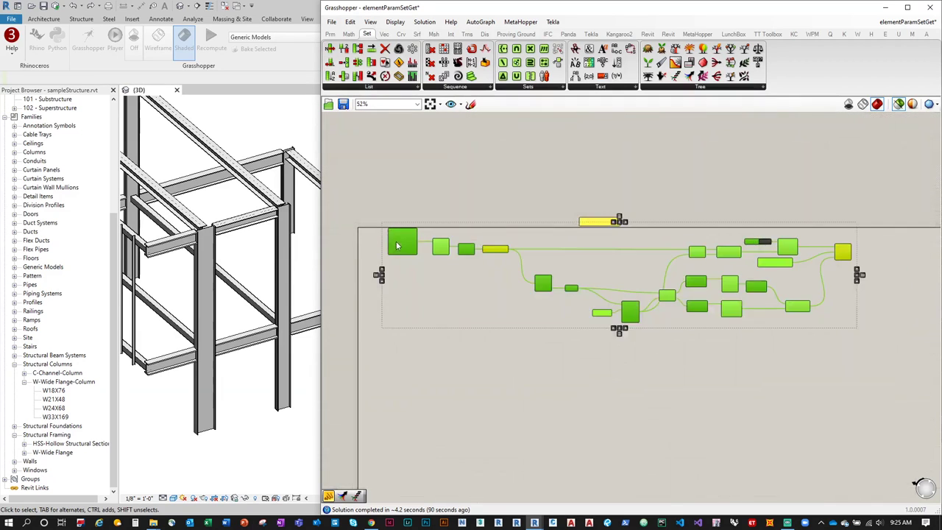
click(745, 304)
Step: Nudge the text parameter and the component feeding it so the wire between them runs straight
scroll(745, 304, up, 3)
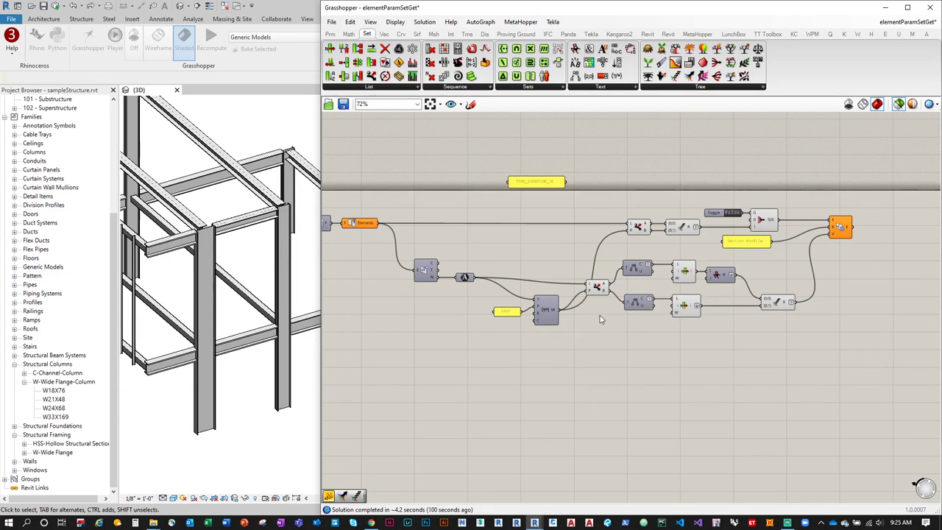
scroll(485, 283, up, 2)
click(452, 280)
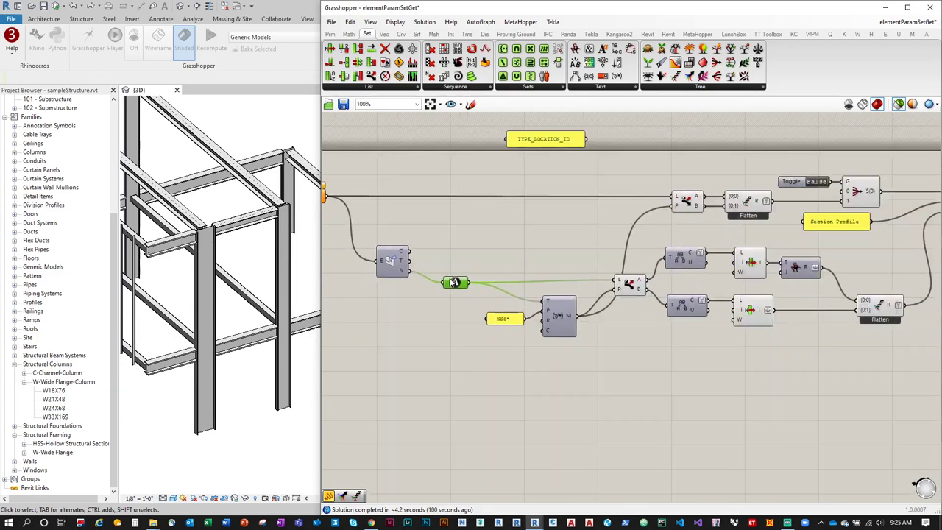
drag(396, 262, 396, 271)
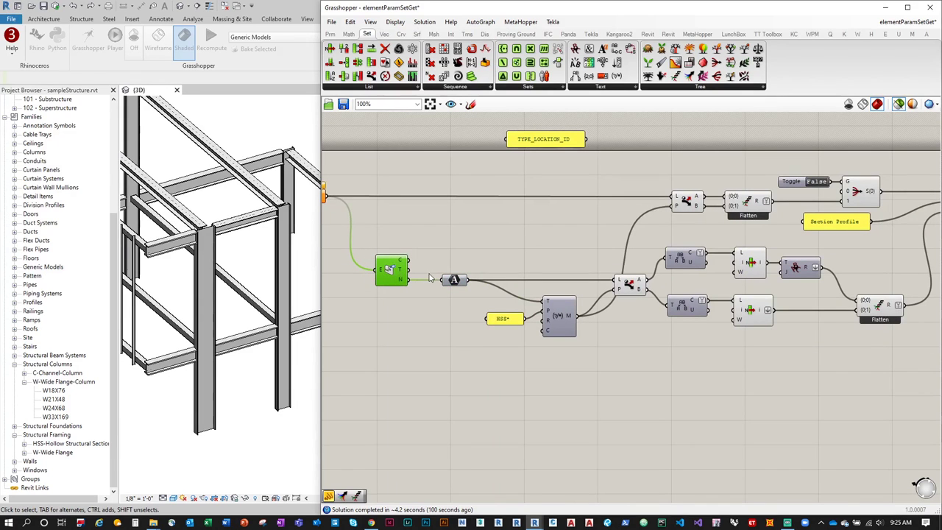
Step: Add a panel below the lower Entwine component, wire its result into it, and lengthen the panel to list the profile prefixes
right_drag(655, 255, 556, 257)
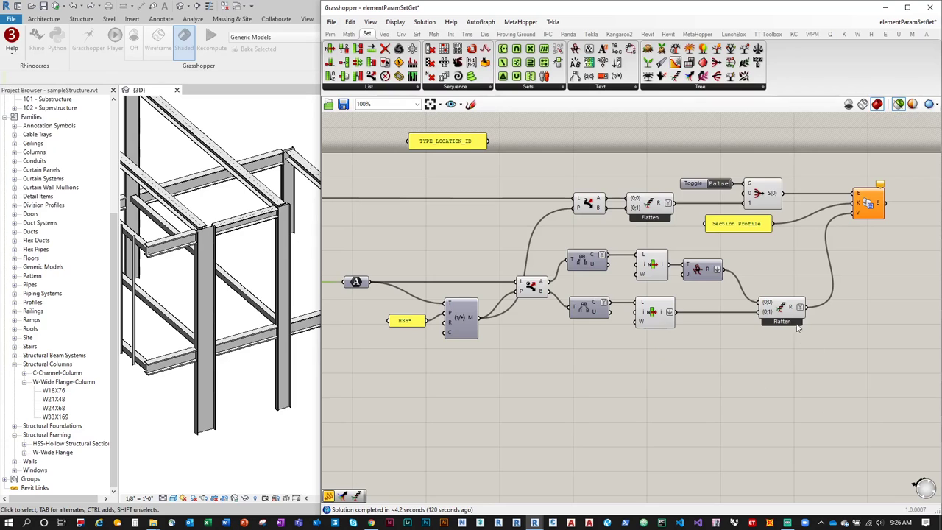
mouse_move(791, 309)
click(330, 34)
drag(517, 64, 813, 361)
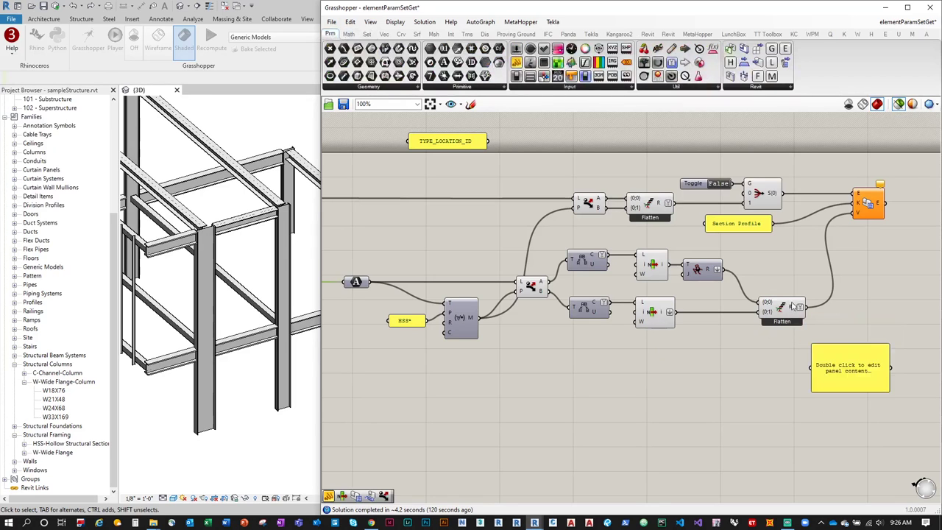
drag(801, 307, 812, 367)
right_drag(846, 401, 702, 315)
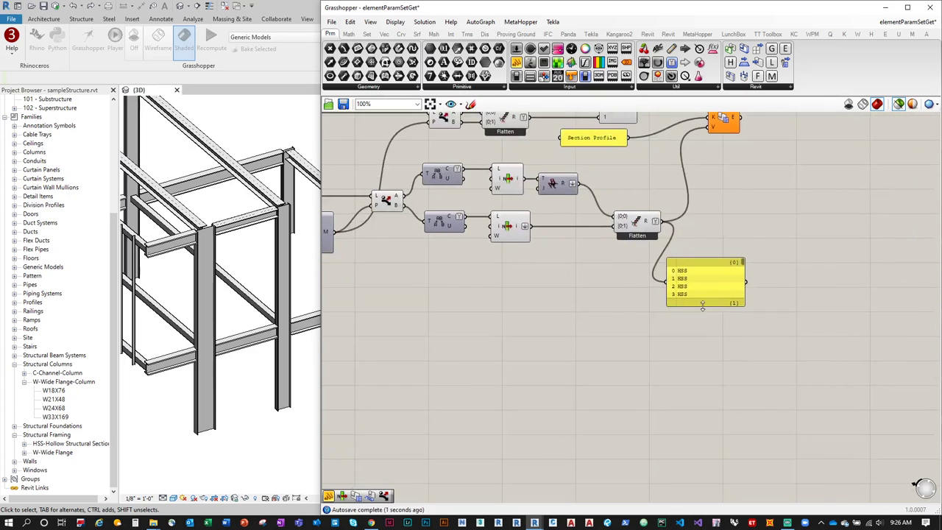
drag(705, 305, 712, 479)
scroll(711, 479, down, 1)
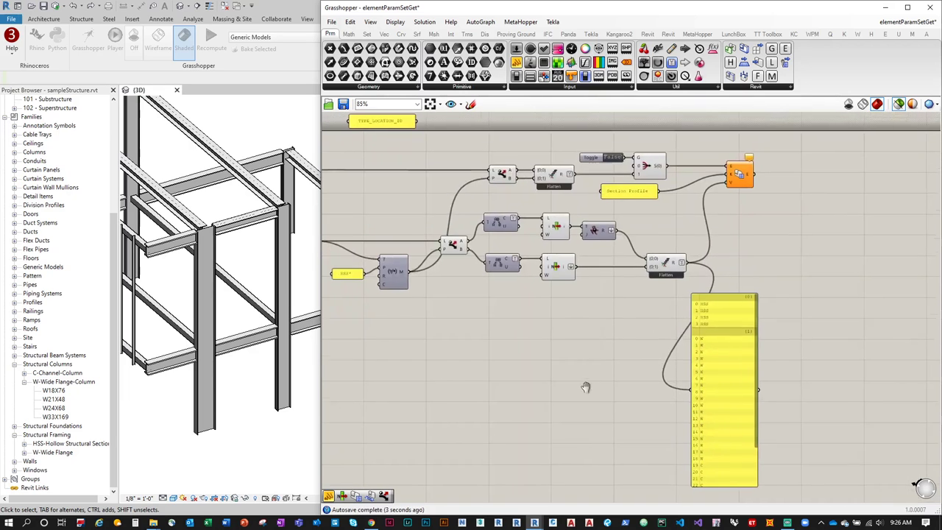
Step: Move the TYPE_LOCATION_ID panel down beneath the lower Entwine branch, beside the prefix list panel
drag(387, 125, 628, 324)
scroll(628, 324, up, 2)
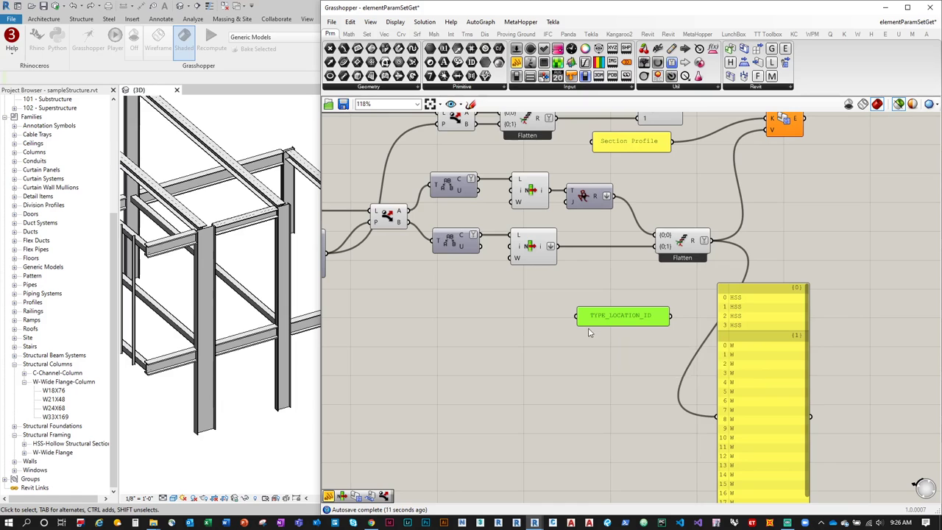
scroll(589, 332, down, 3)
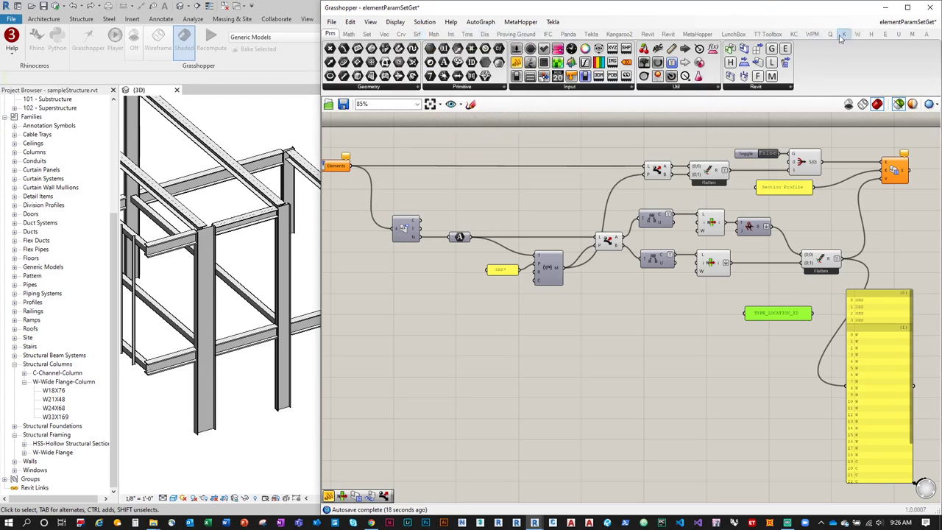
Step: Add an Element.Geometry component and place it below the TYPE_LOCATION_ID panel
click(647, 34)
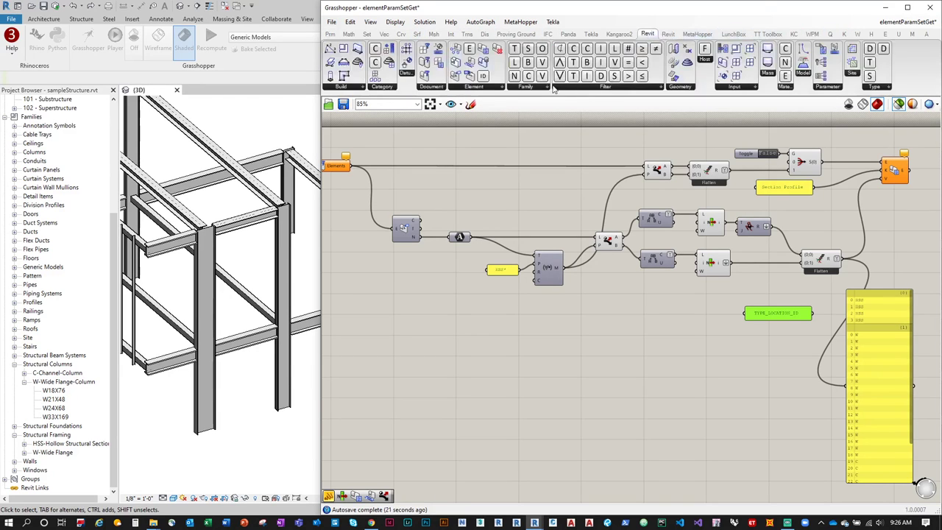
click(500, 87)
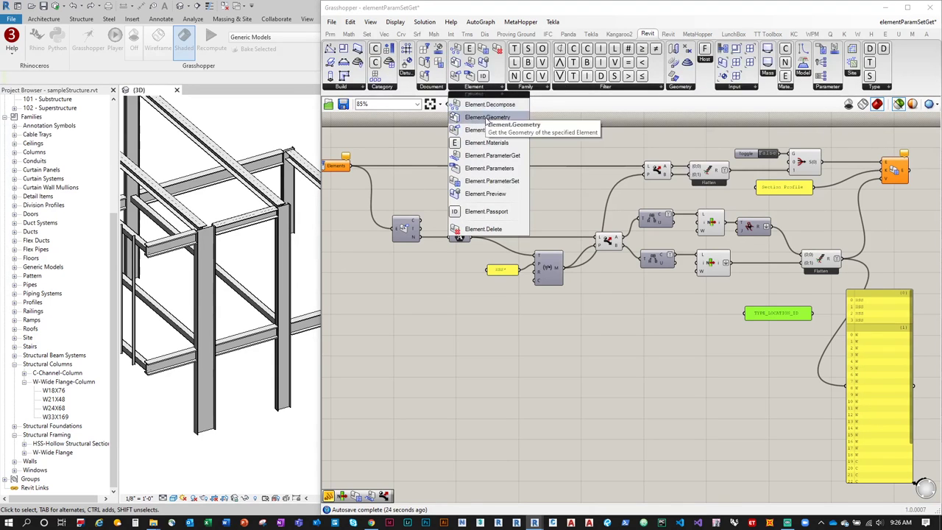
drag(488, 104, 563, 346)
drag(435, 290, 694, 362)
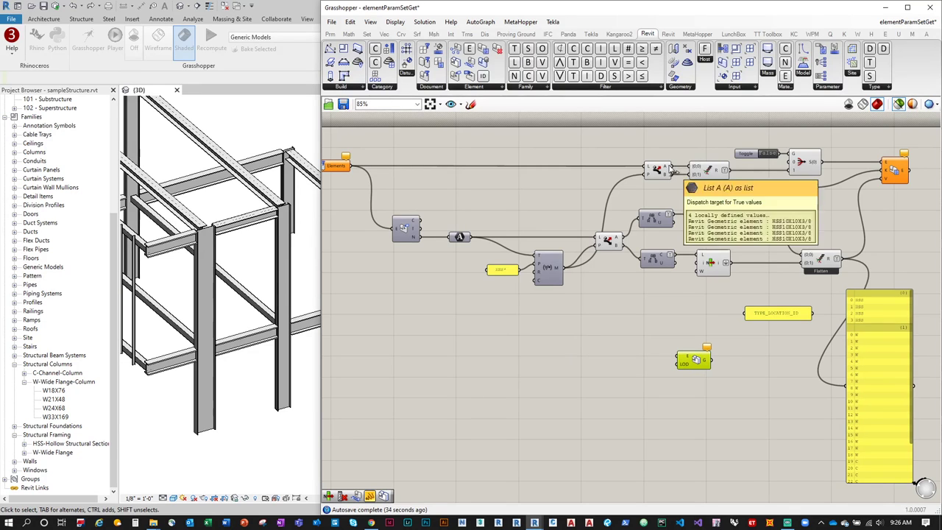
Step: Move the upper Dispatch component above the lower one and shift the upper Entwine closer to it
drag(670, 170, 669, 306)
drag(666, 173, 617, 173)
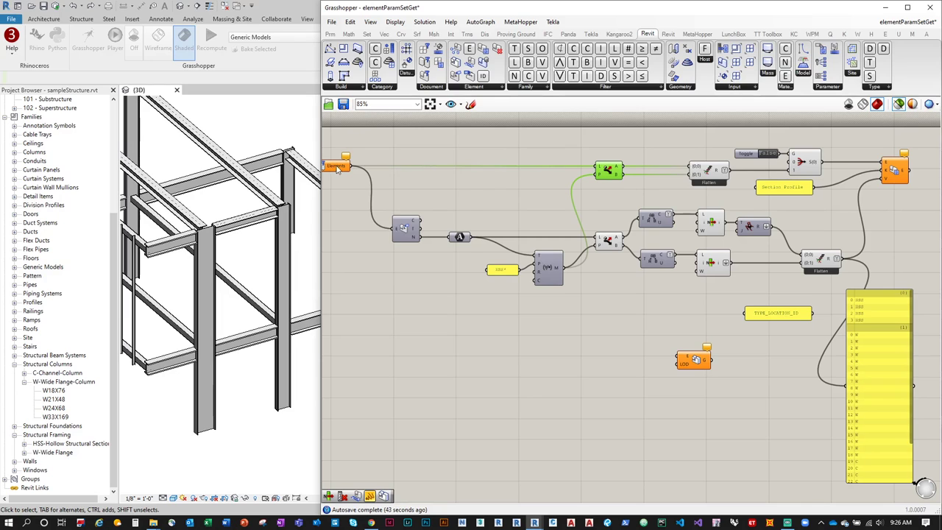
mouse_move(337, 168)
mouse_move(718, 173)
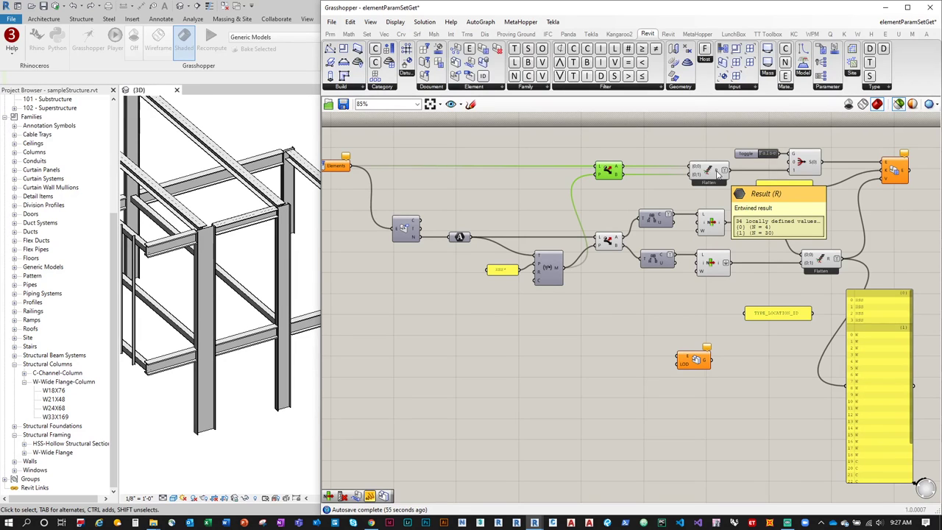
drag(718, 172, 675, 173)
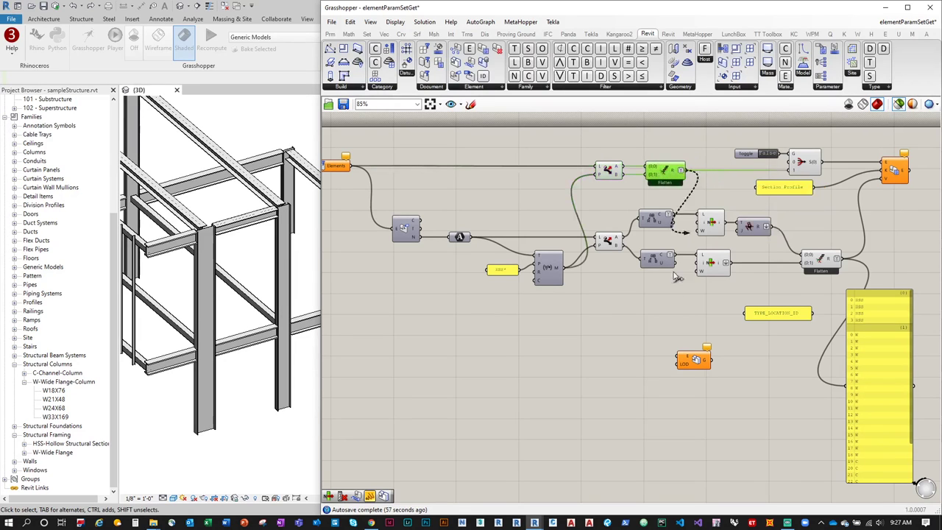
Step: Wire the upper Entwine result into the element input of Element.Geometry
drag(676, 278, 726, 367)
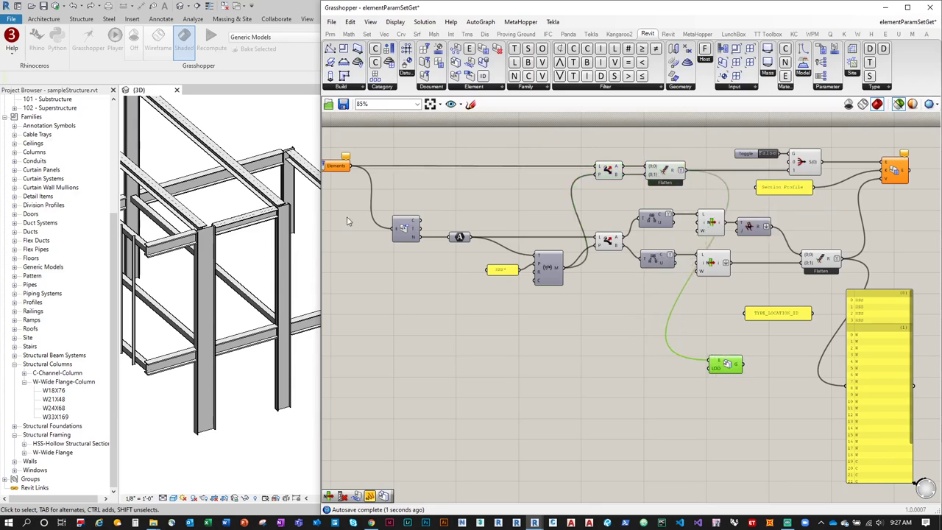
right_click(720, 372)
click(758, 471)
Step: Wire the Element.Geometry output into the long list panel and move that panel farther away from the component
right_drag(725, 372, 625, 345)
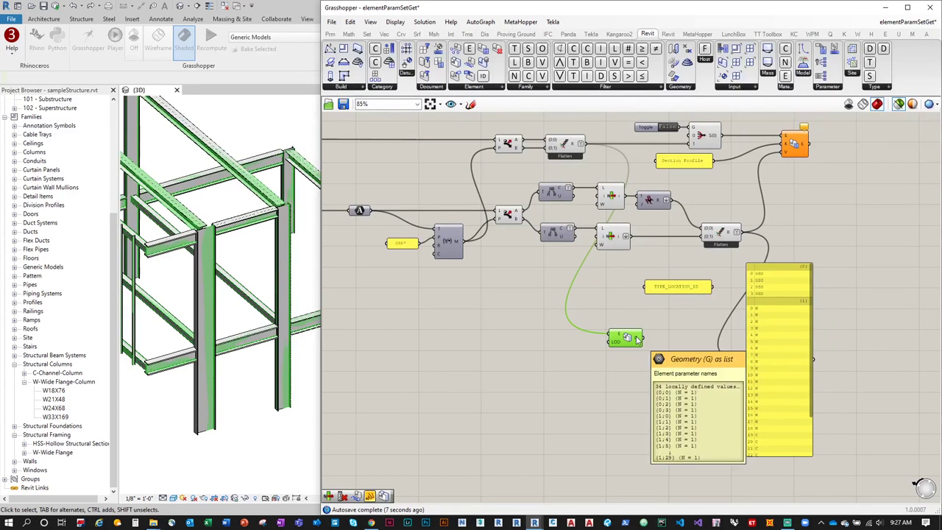
scroll(758, 360, up, 2)
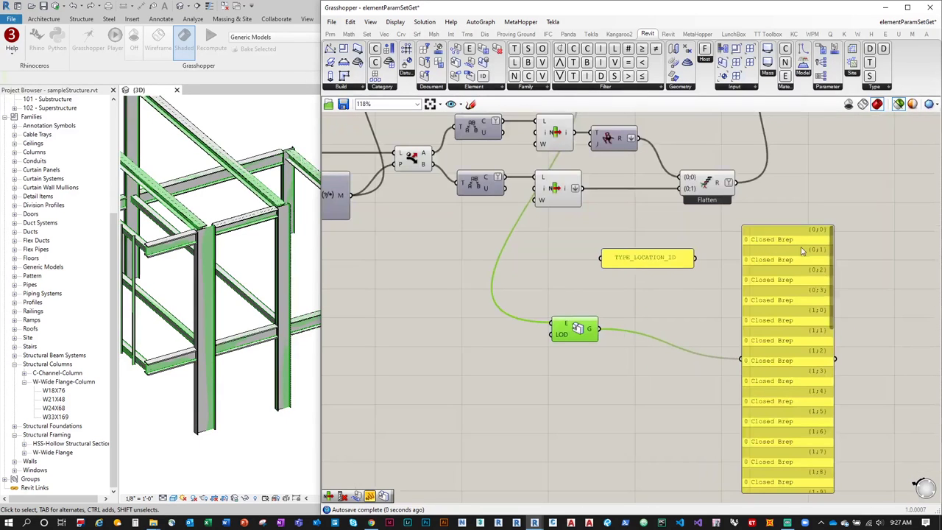
drag(776, 361, 843, 345)
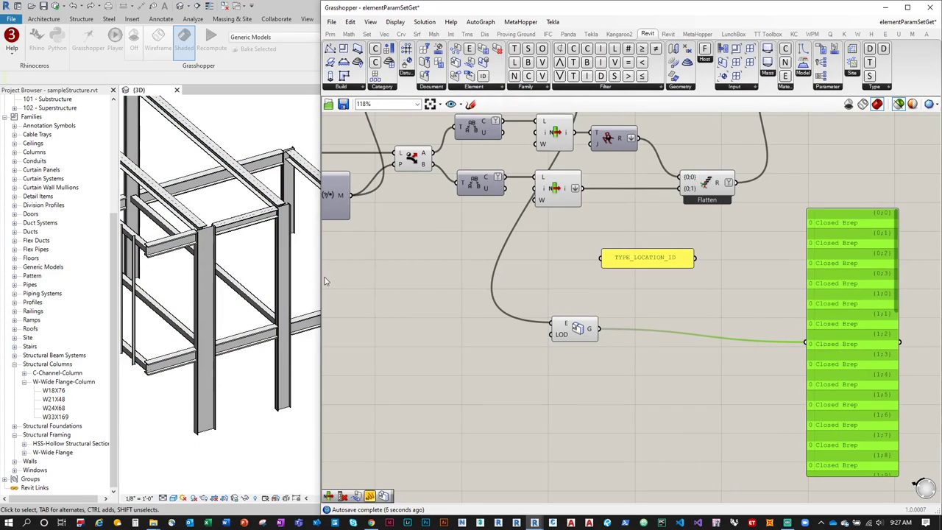
Step: Narrow the Grasshopper window to uncover the Revit view and bring up the Rhino window from Revit
drag(322, 281, 480, 278)
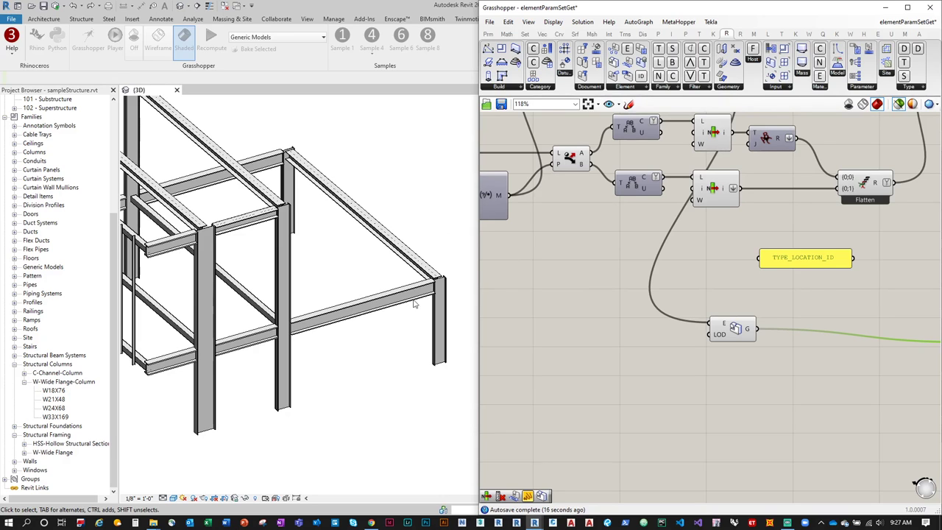
scroll(741, 324, down, 3)
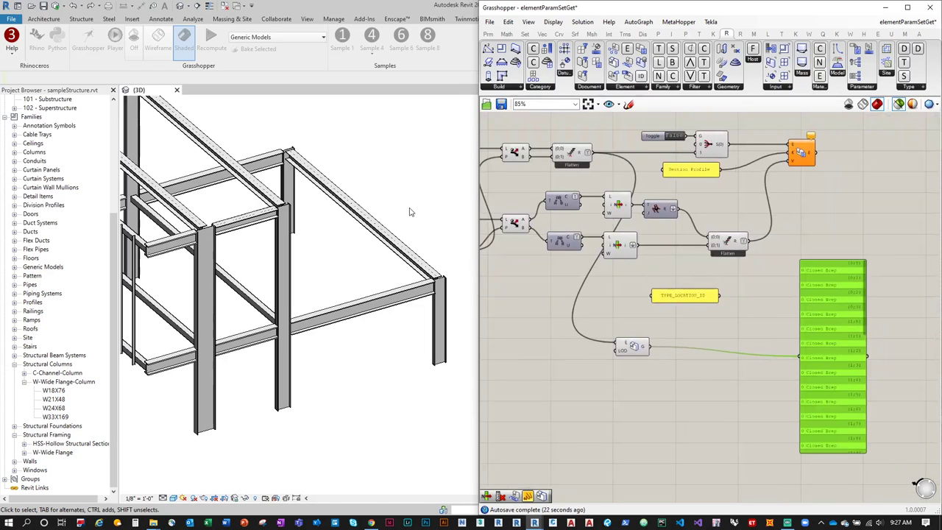
click(78, 57)
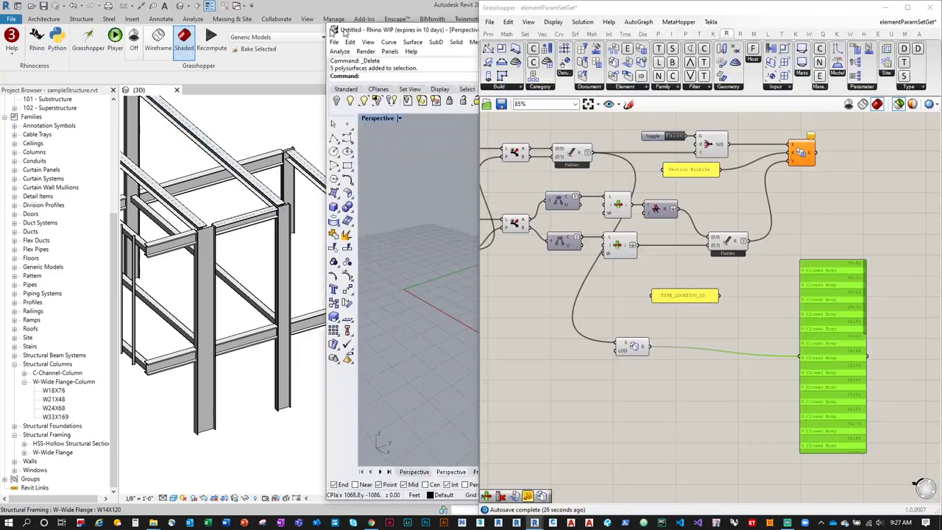
Step: Move the Rhino window beside Grasshopper, widen it to the screen edge, and enlarge its Perspective viewport
drag(344, 30, 167, 22)
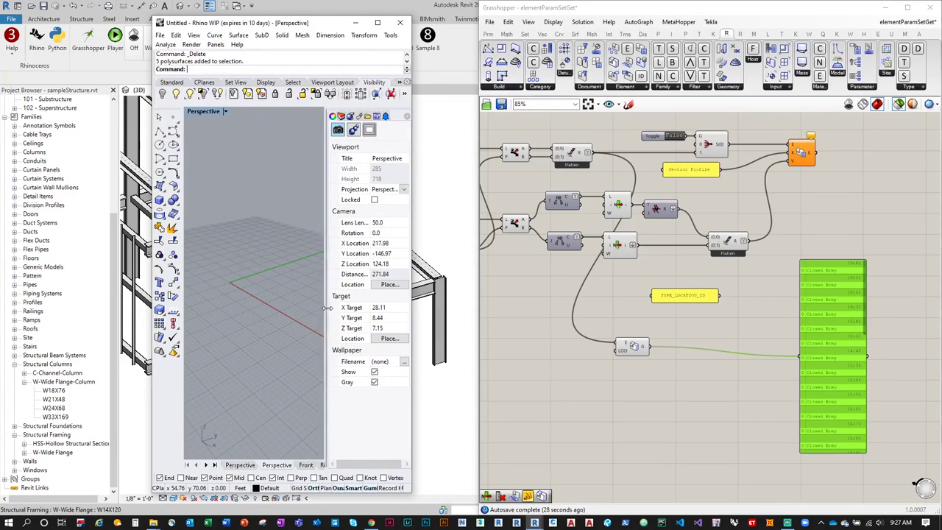
drag(328, 309, 368, 309)
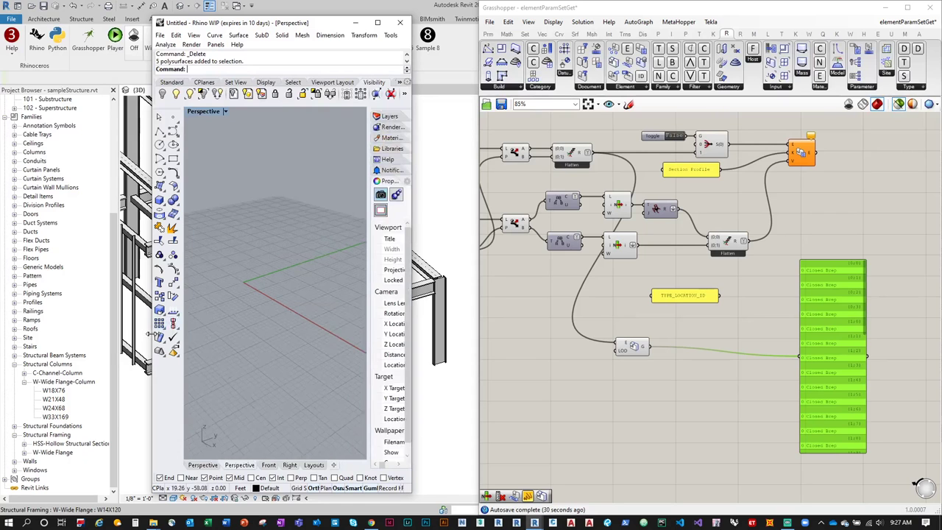
drag(153, 472, 0, 472)
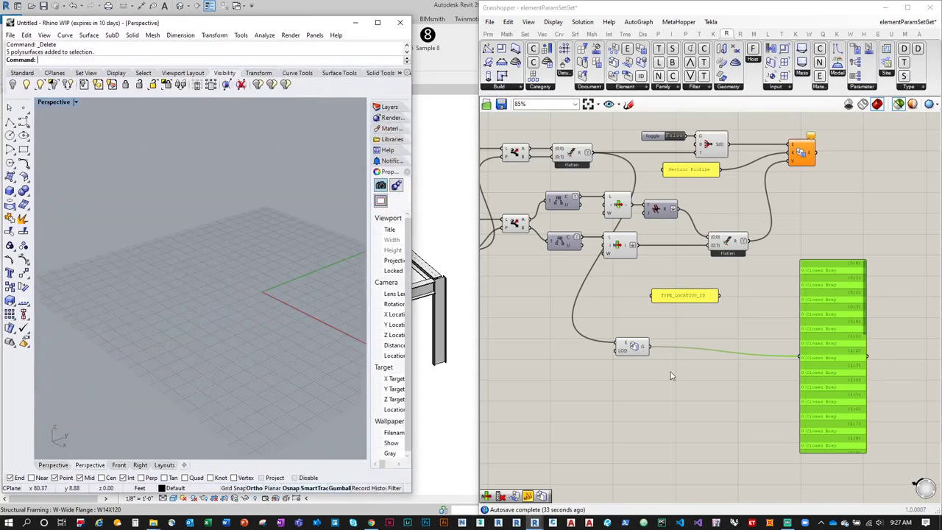
Step: Select the Element.Geometry component and examine its structural frame preview up close in the Rhino Perspective viewport
click(631, 346)
scroll(265, 295, up, 6)
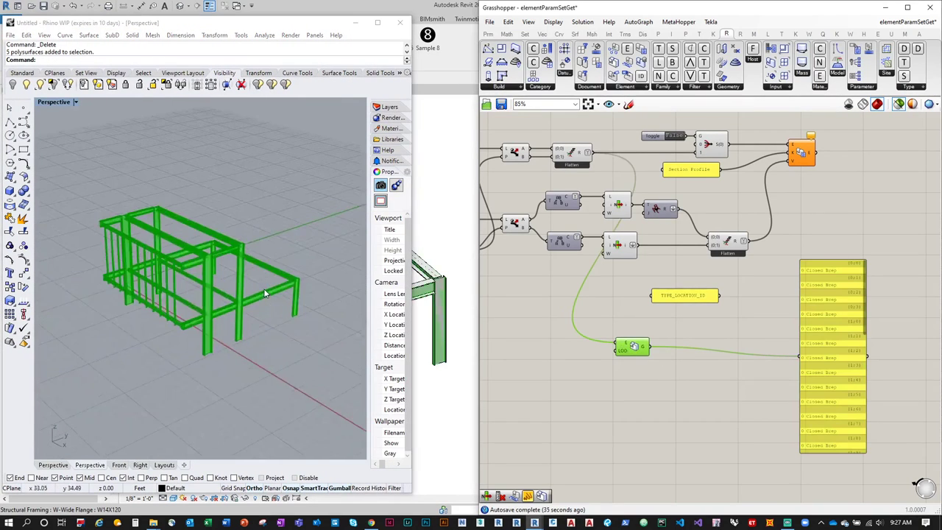
scroll(265, 294, up, 8)
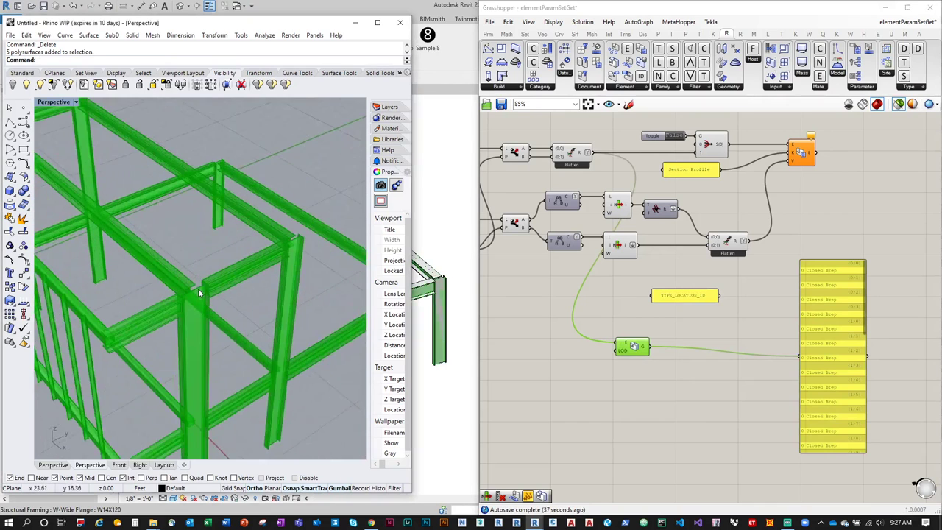
scroll(199, 292, up, 3)
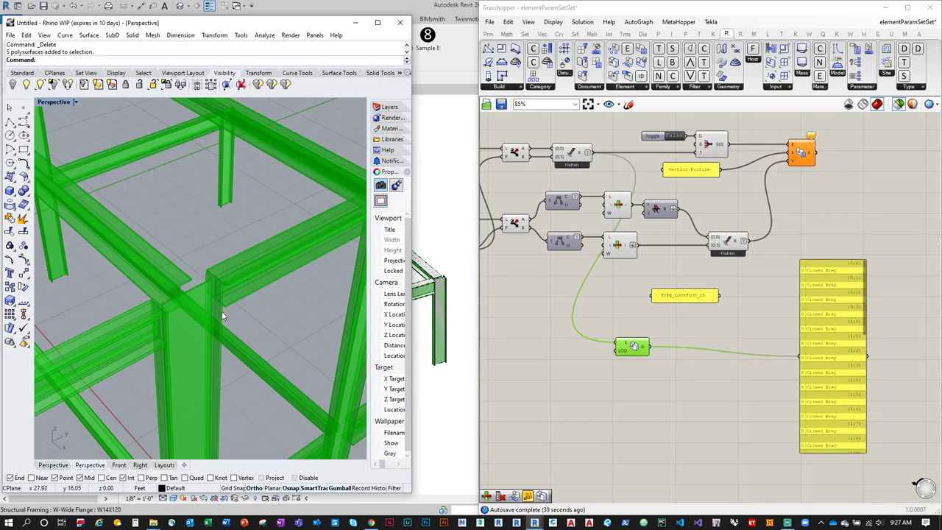
Step: Add a Deconstruct Brep component beside Element.Geometry and feed it the geometry output
click(575, 35)
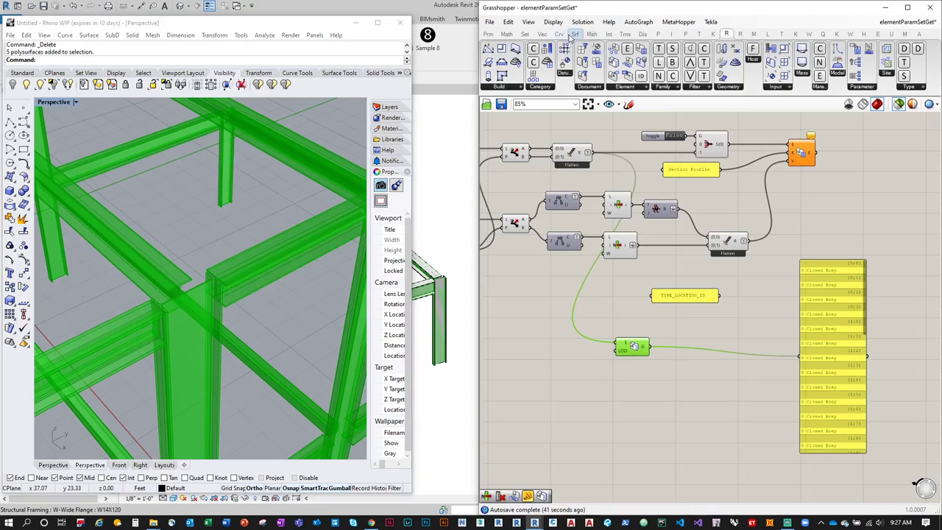
click(541, 87)
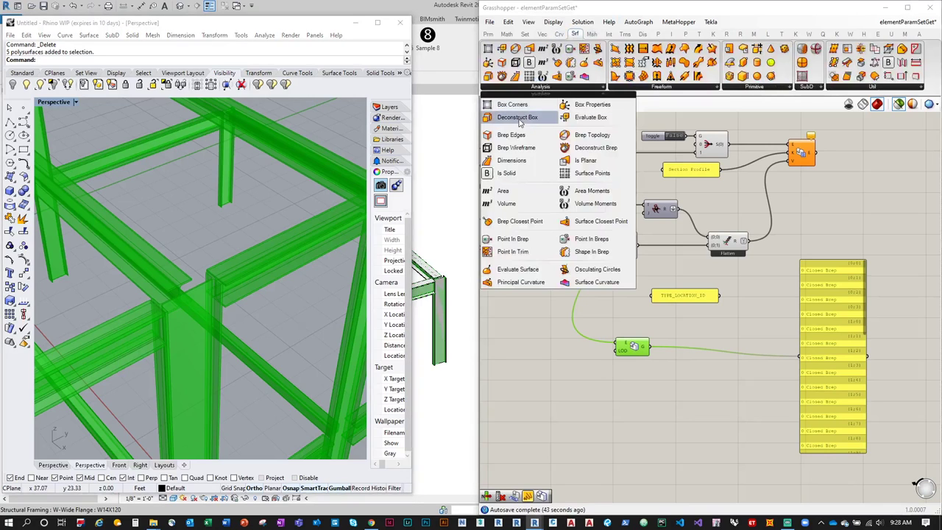
drag(604, 153, 685, 352)
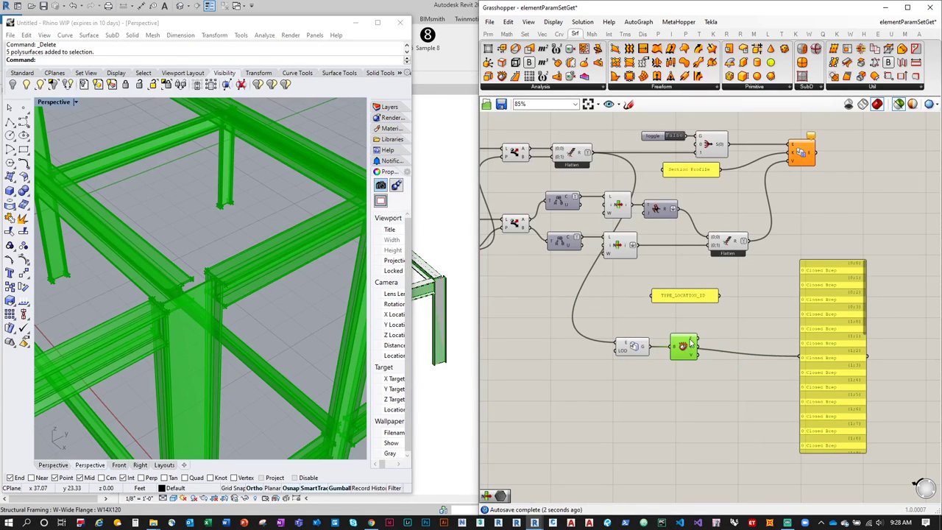
Step: Replace the Deconstruct Brep component with a Bounding Box component fed by the Element.Geometry output, and inspect its preview in Rhino
mouse_move(691, 343)
key(Delete)
click(754, 88)
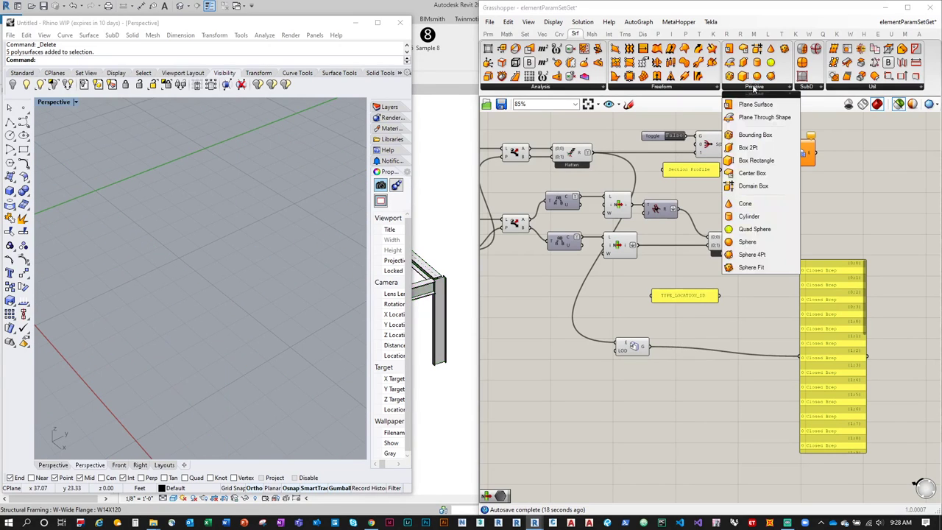
click(755, 134)
click(682, 354)
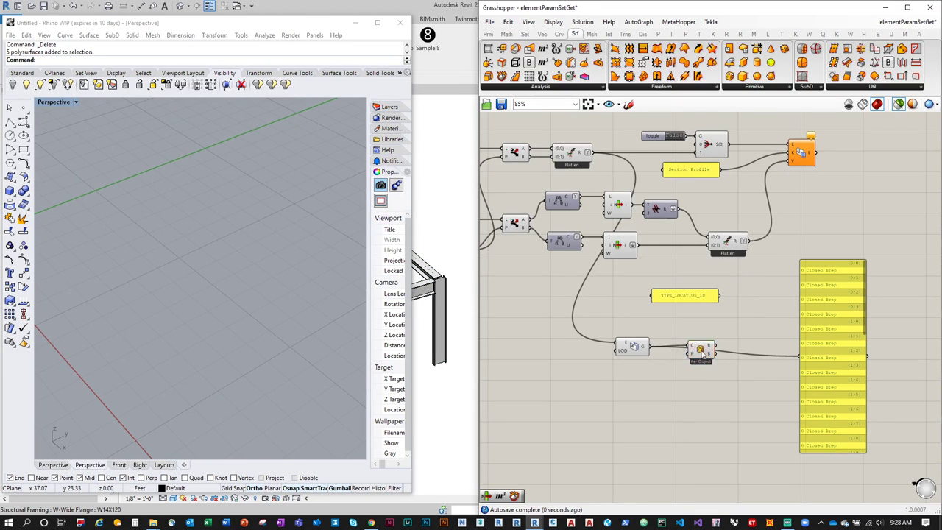
right_drag(262, 331, 194, 292)
scroll(335, 324, up, 4)
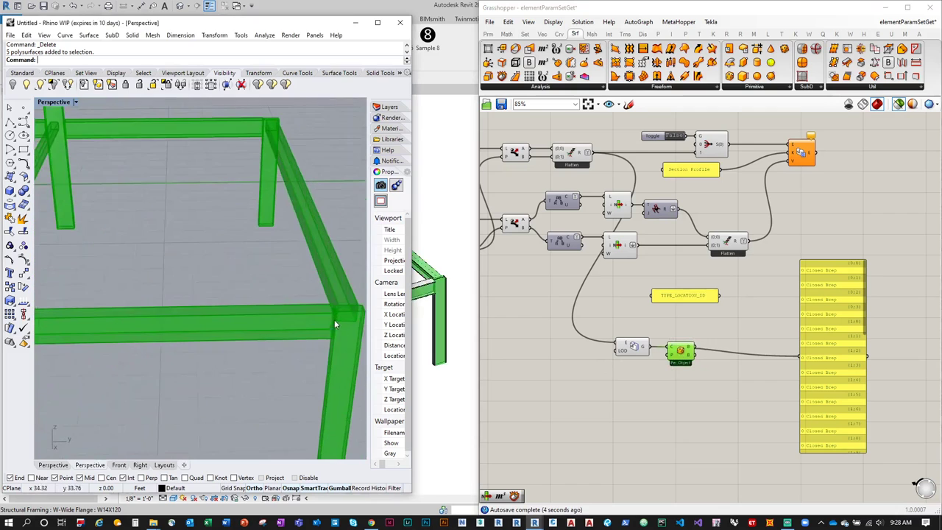
right_drag(335, 324, 289, 329)
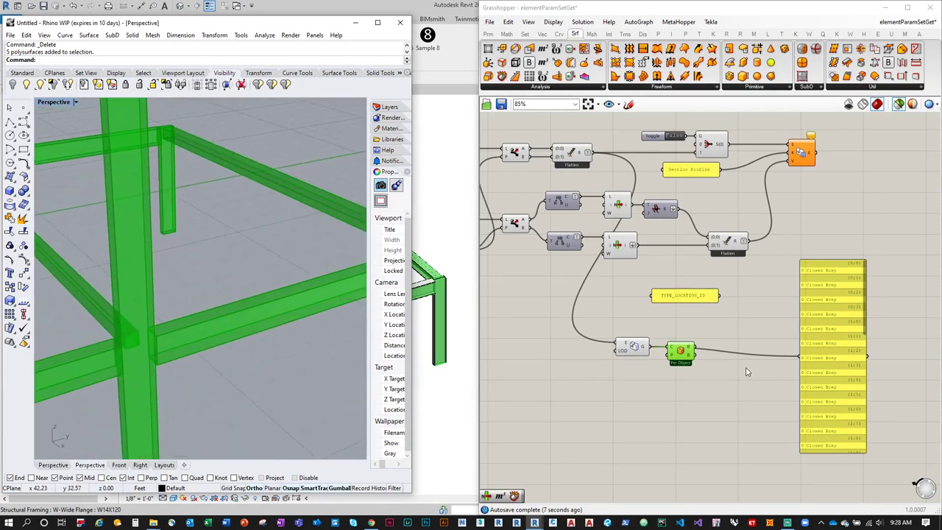
Step: Add a Deconstruct Brep component fed by the bounding boxes and move the data panel below the components
click(744, 372)
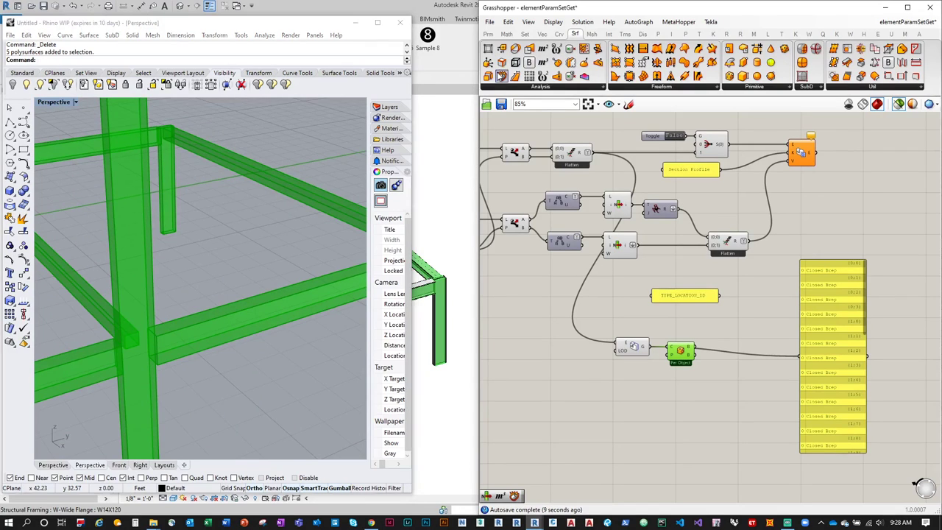
drag(760, 356, 729, 351)
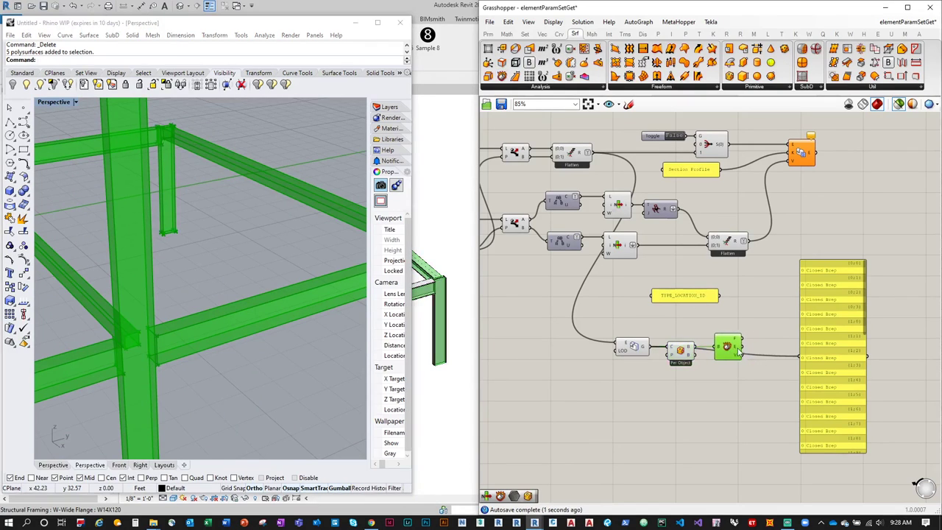
mouse_move(734, 343)
right_drag(827, 346, 755, 339)
drag(755, 340, 583, 458)
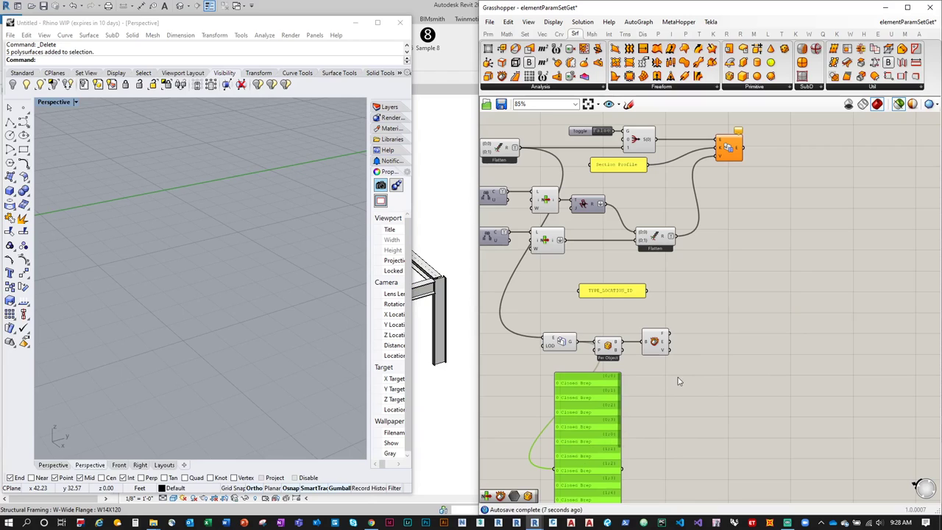
scroll(658, 350, up, 1)
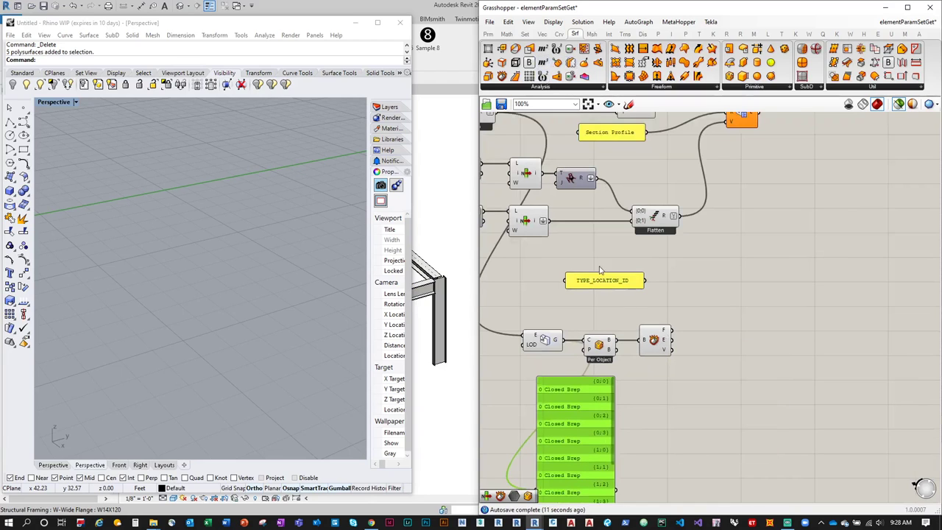
Step: Select the Deconstruct Brep component and examine the box faces at the beam and column ends in the Rhino Perspective viewport
click(655, 342)
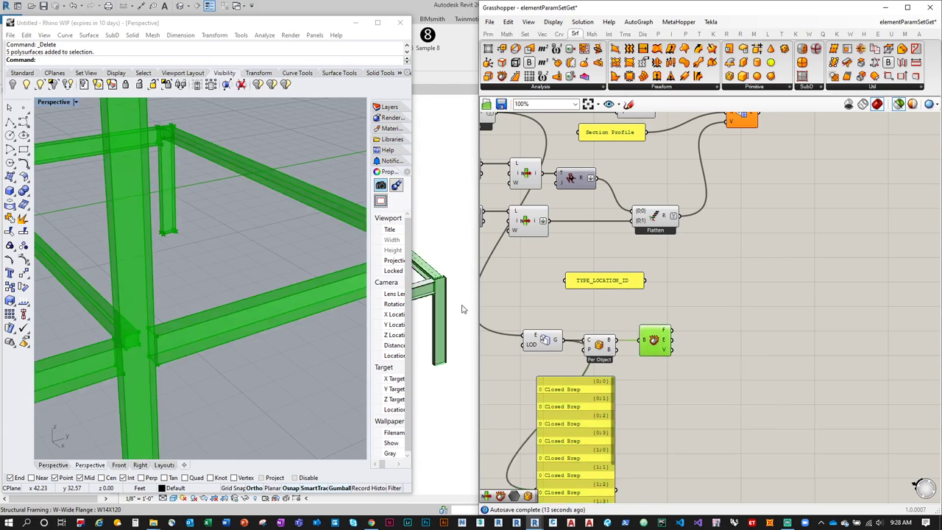
scroll(195, 270, down, 3)
scroll(195, 270, up, 2)
scroll(212, 298, up, 3)
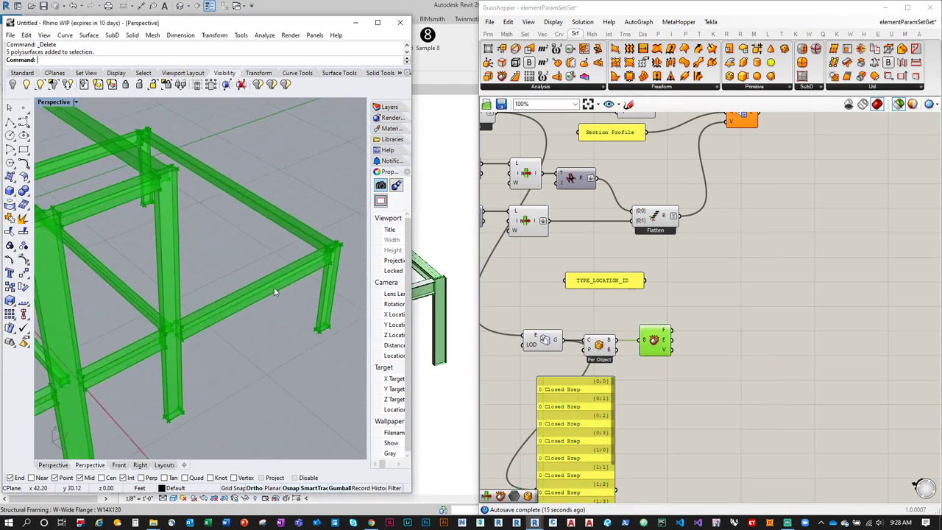
right_drag(309, 287, 336, 315)
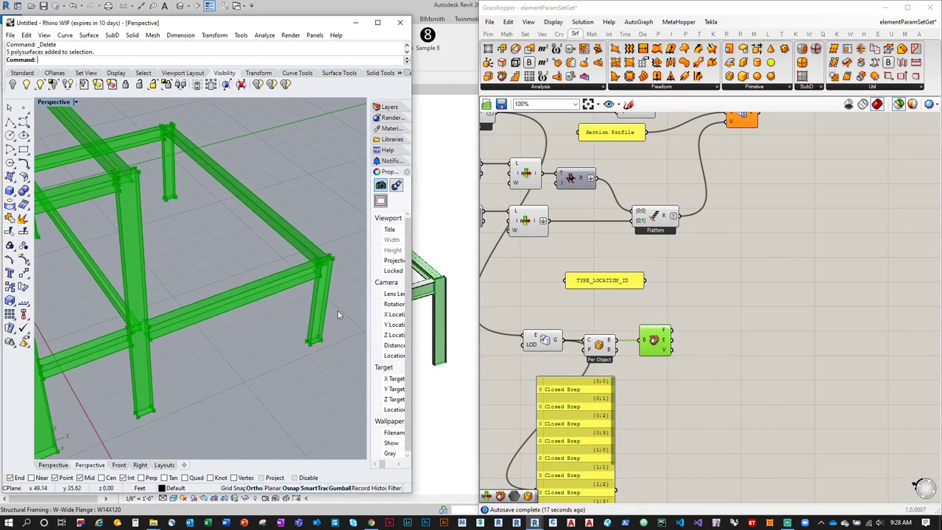
scroll(338, 314, up, 2)
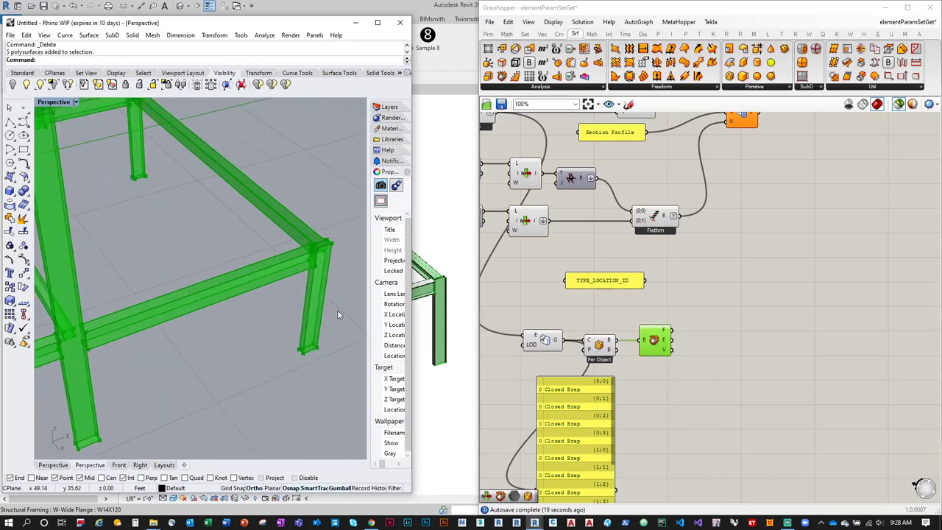
scroll(337, 315, up, 2)
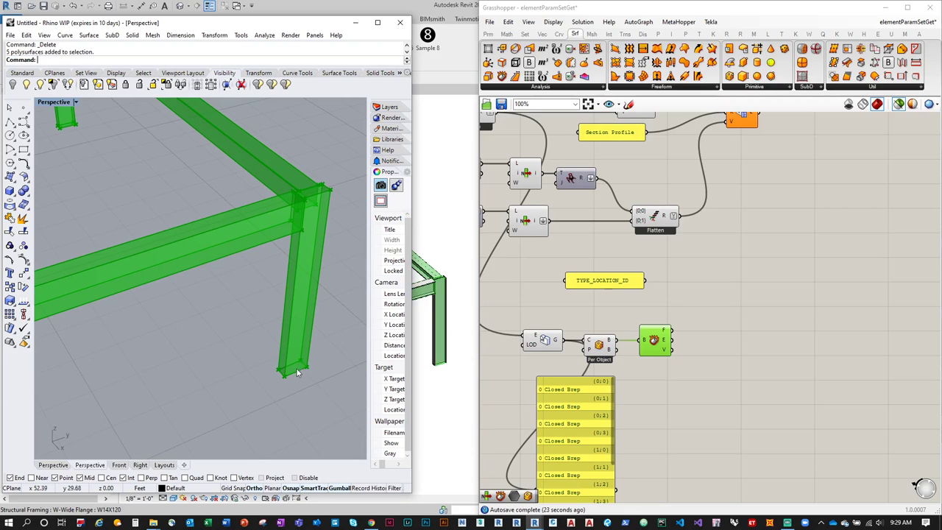
scroll(314, 192, down, 2)
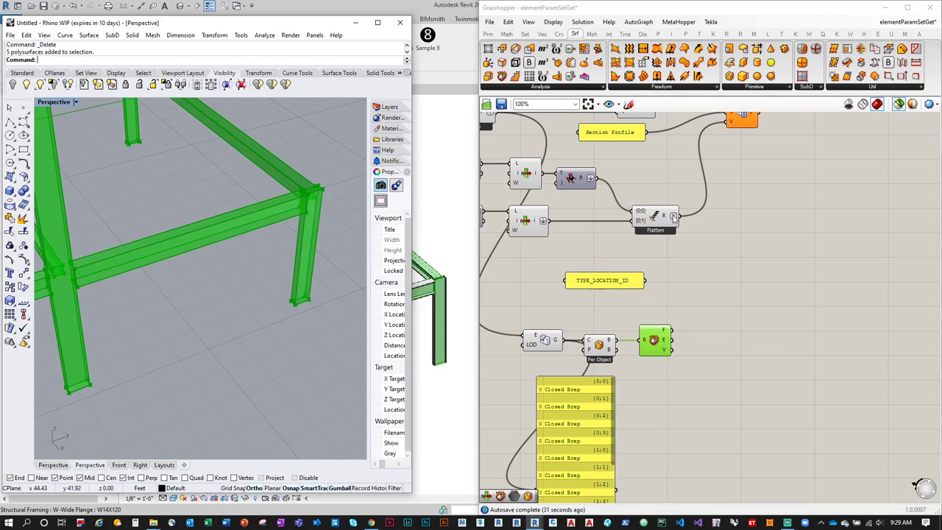
Step: Add an Area component fed by the deconstructed faces and list the face areas in the panel beside it
click(549, 87)
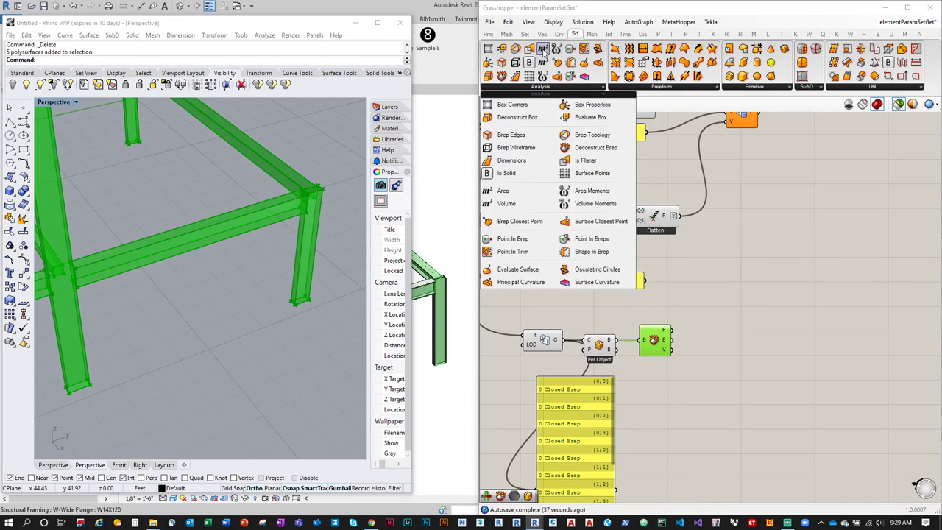
drag(543, 48, 710, 335)
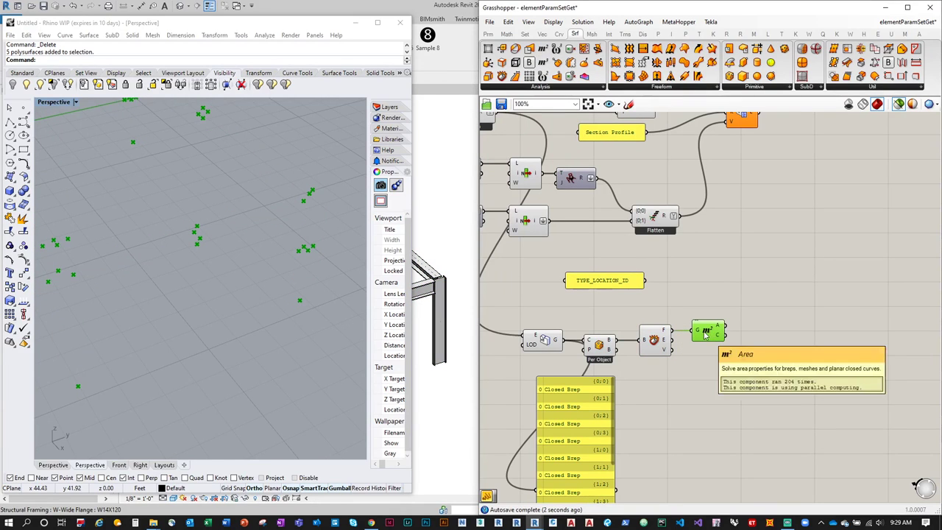
drag(545, 423, 811, 383)
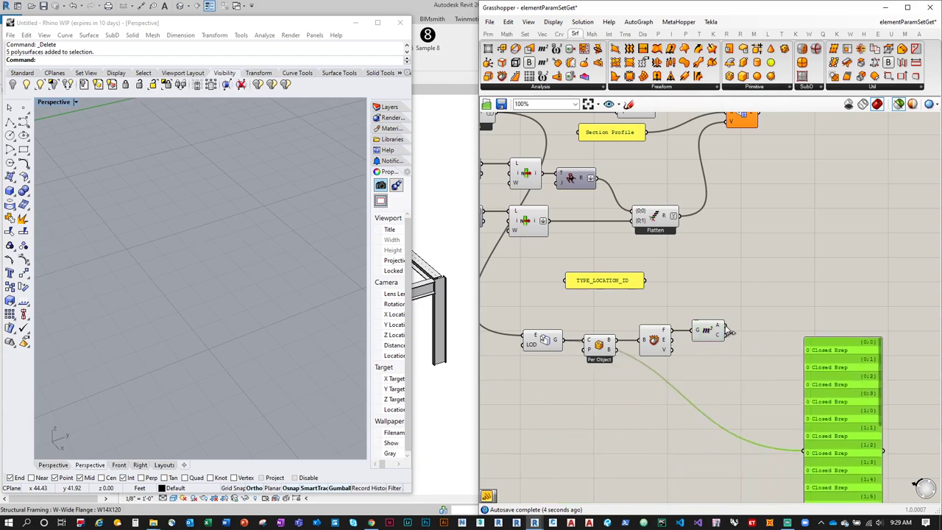
drag(730, 331, 804, 450)
right_drag(837, 349, 743, 282)
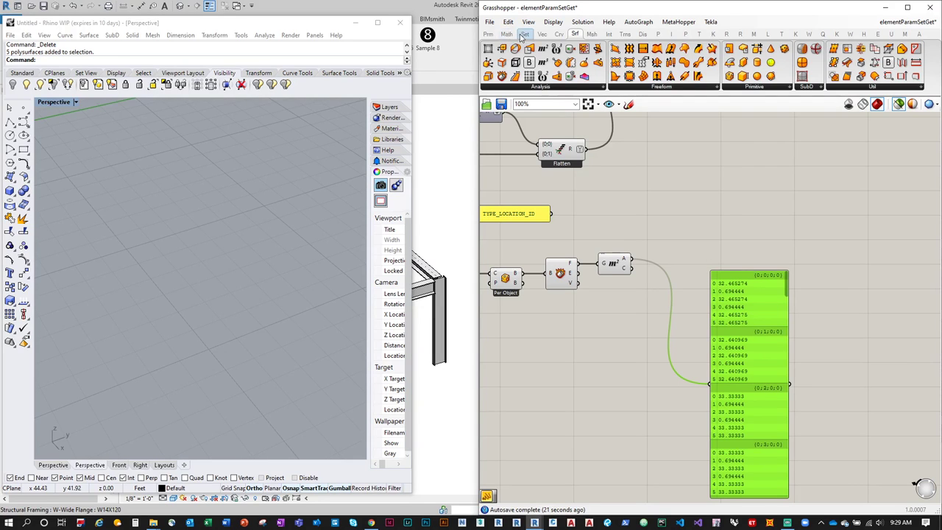
Step: Add a Sort List component keyed by the face areas, show the sorted keys in the panel, and align it with the Area component
click(524, 35)
click(520, 88)
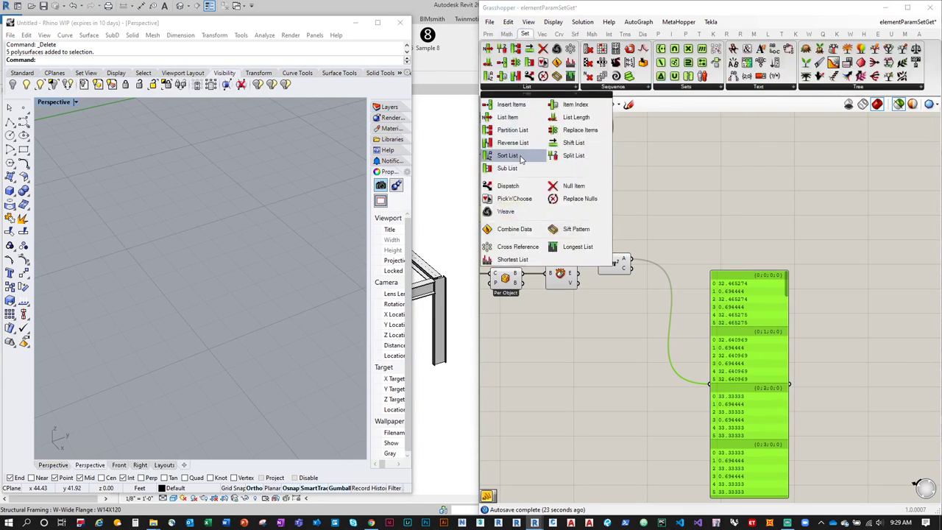
mouse_move(520, 158)
mouse_down()
mouse_move(683, 267)
mouse_move(647, 267)
mouse_move(678, 274)
mouse_move(669, 286)
mouse_move(703, 307)
mouse_move(710, 383)
mouse_move(774, 349)
mouse_up()
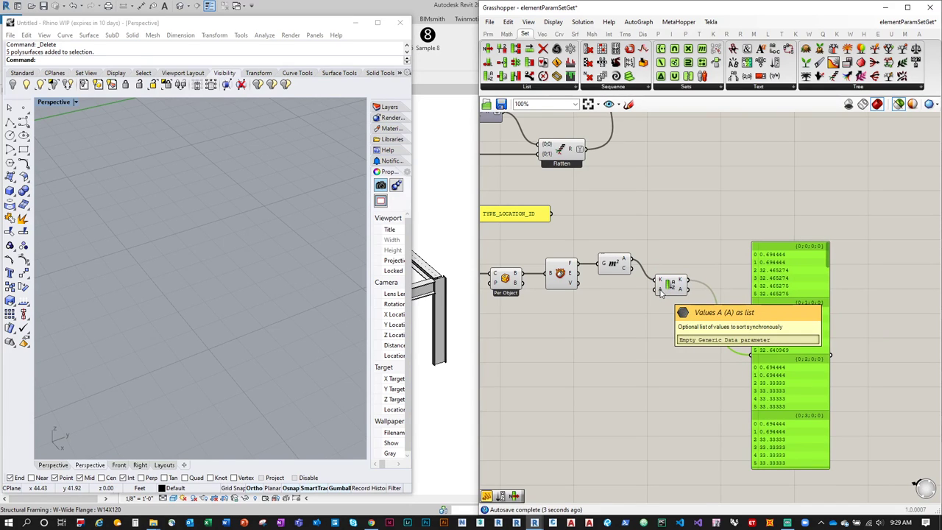
drag(614, 263, 614, 243)
drag(671, 286, 675, 264)
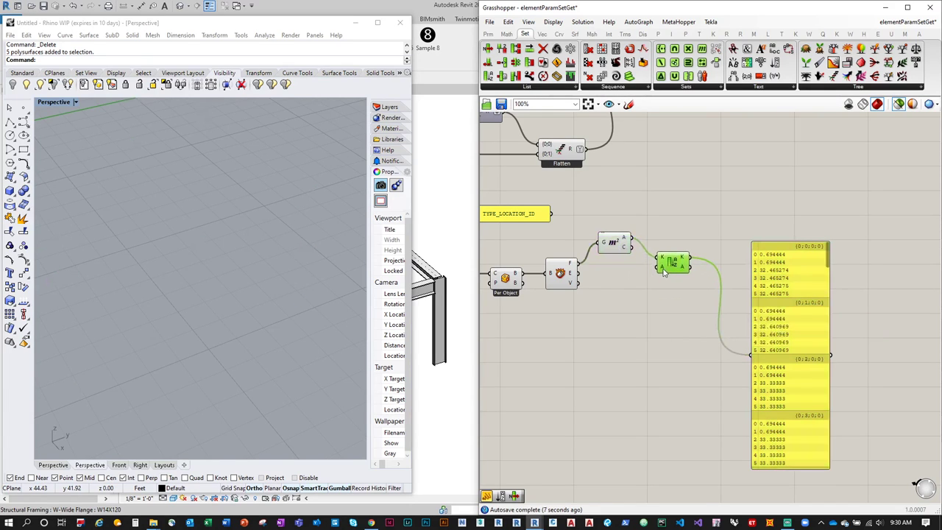
Step: Feed the deconstructed faces into the Sort List values input and show the sorted faces in the panel
scroll(662, 270, up, 2)
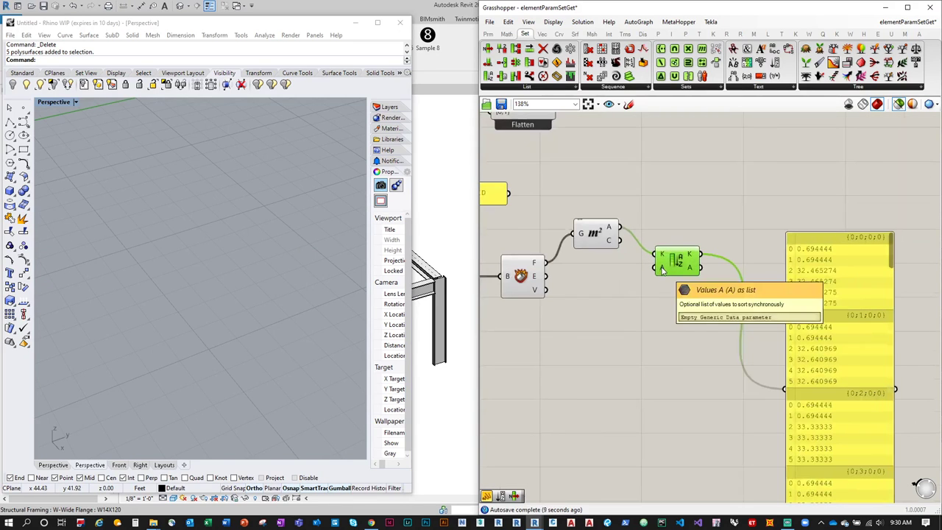
drag(546, 263, 786, 390)
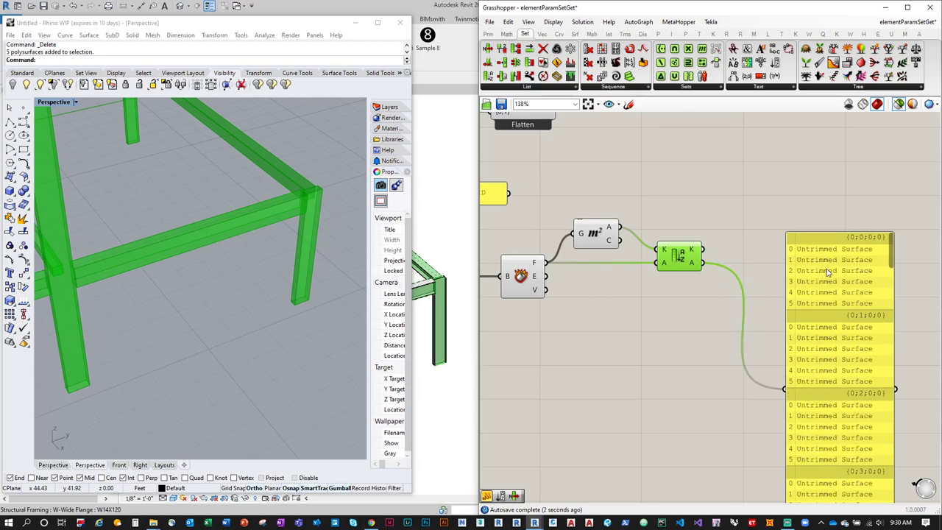
scroll(813, 337, down, 2)
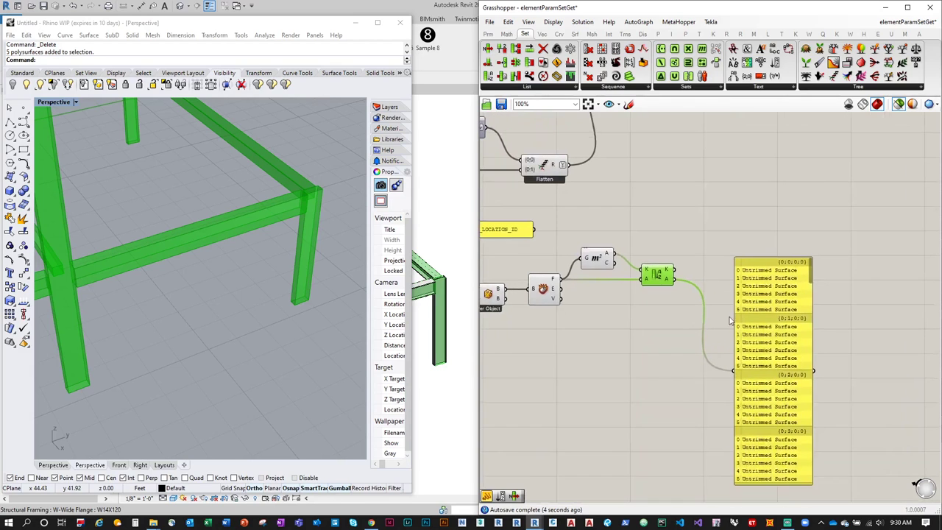
Step: Add a List Item component fed by the sorted faces, give it an extra +1 output, and check the picked faces in Rhino
click(526, 87)
drag(528, 118, 711, 282)
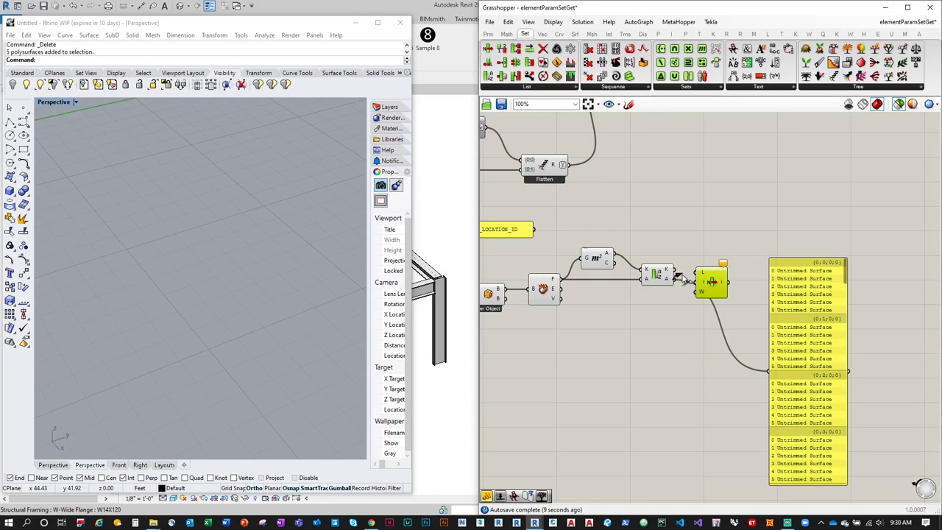
scroll(725, 313, up, 3)
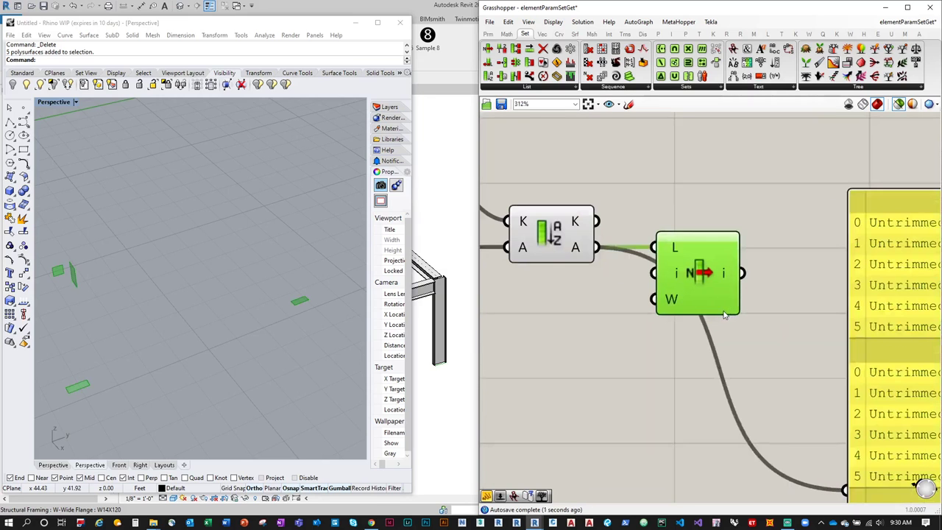
scroll(714, 312, up, 3)
click(702, 309)
scroll(701, 309, down, 2)
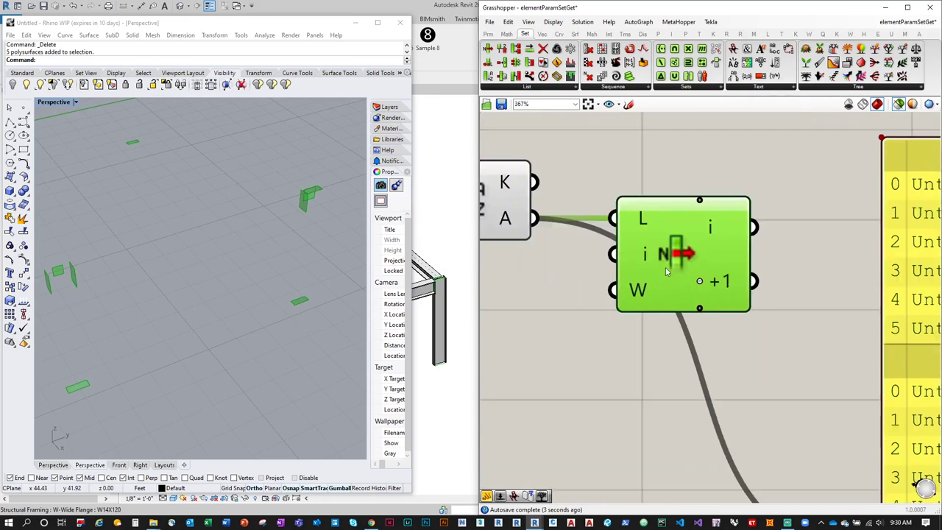
scroll(293, 294, down, 3)
scroll(268, 259, up, 5)
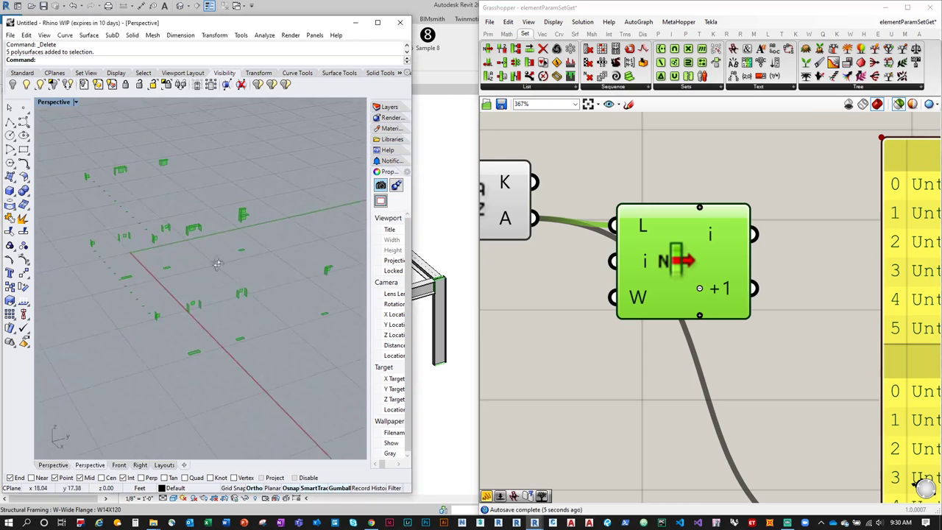
scroll(251, 303, down, 3)
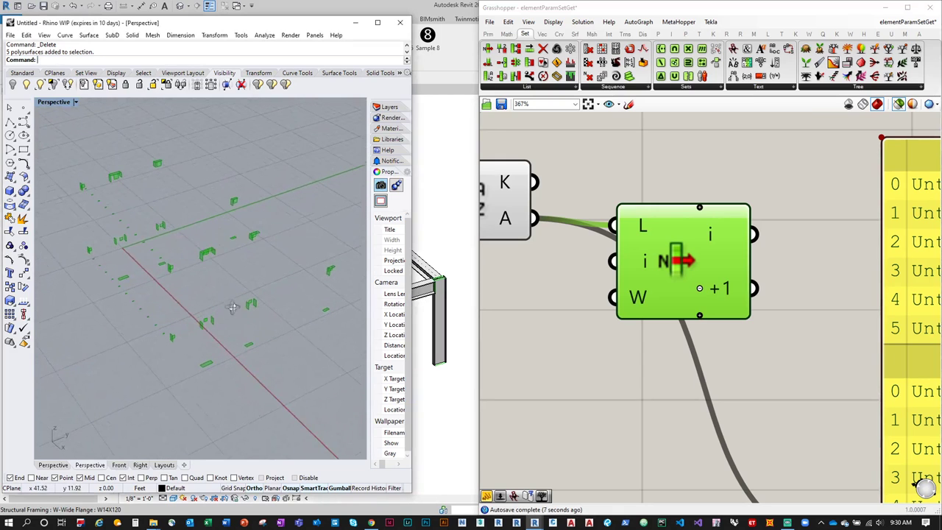
drag(677, 258, 678, 250)
scroll(676, 250, down, 4)
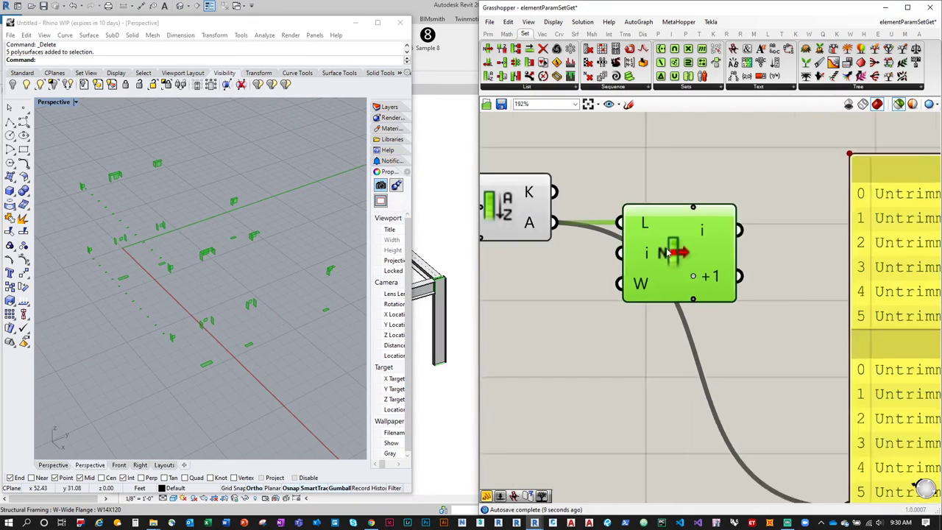
Step: Move the sorted faces panel below the List Item component to clear the space beside its outputs
drag(813, 254, 664, 367)
scroll(664, 367, down, 1)
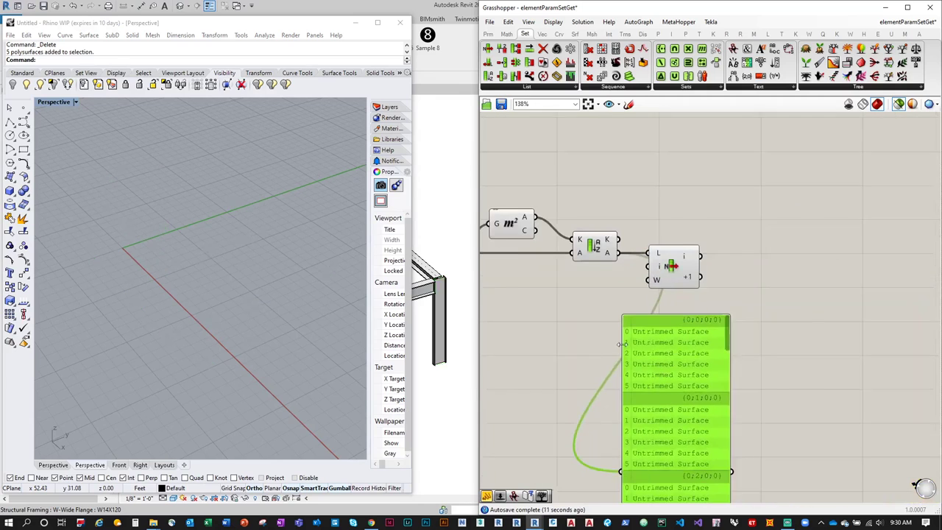
right_drag(629, 342, 720, 341)
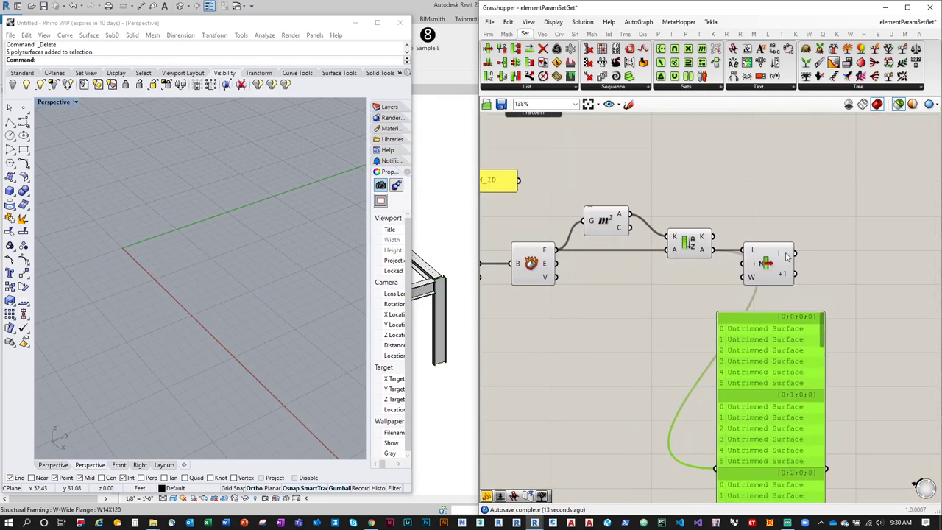
mouse_move(787, 257)
scroll(786, 255, down, 1)
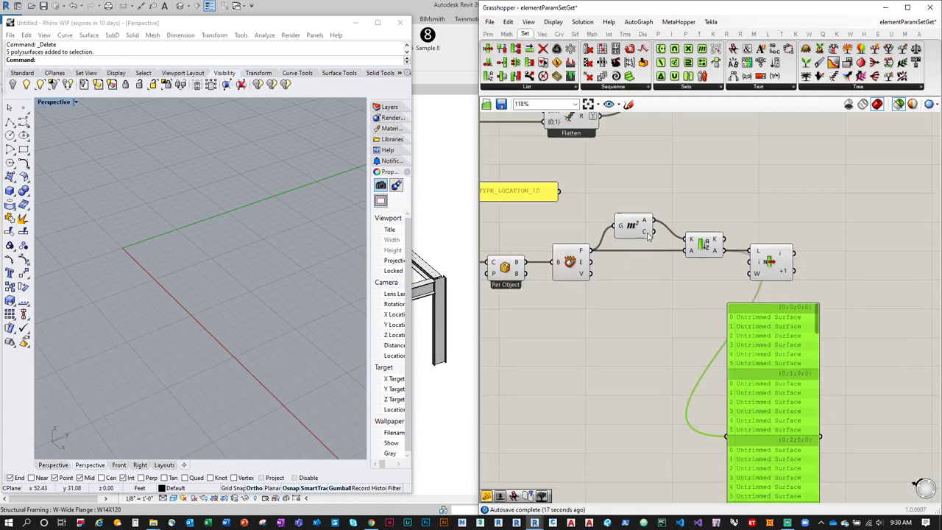
mouse_move(647, 232)
Step: Add two Area components and feed one from the List Item's i output and the other from its +1 output
click(573, 36)
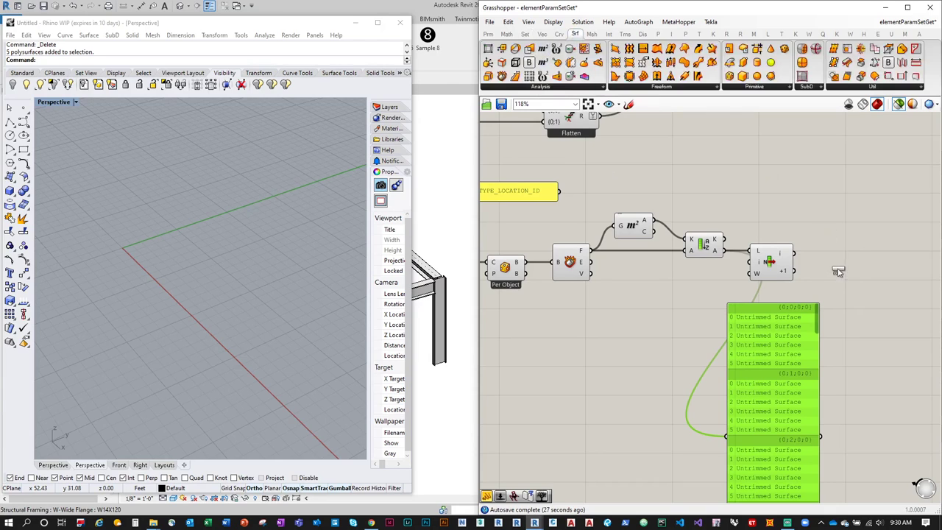
drag(838, 271, 837, 273)
drag(793, 253, 846, 284)
drag(793, 271, 832, 281)
right_drag(872, 302, 823, 289)
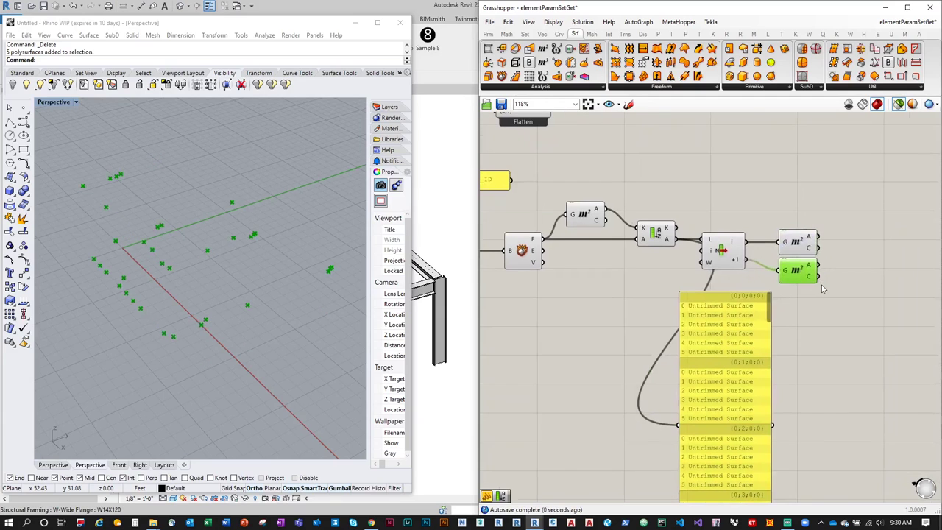
Step: Add a Line component connecting the centroid outputs of the two new Area components and check the resulting lines in Rhino
click(559, 35)
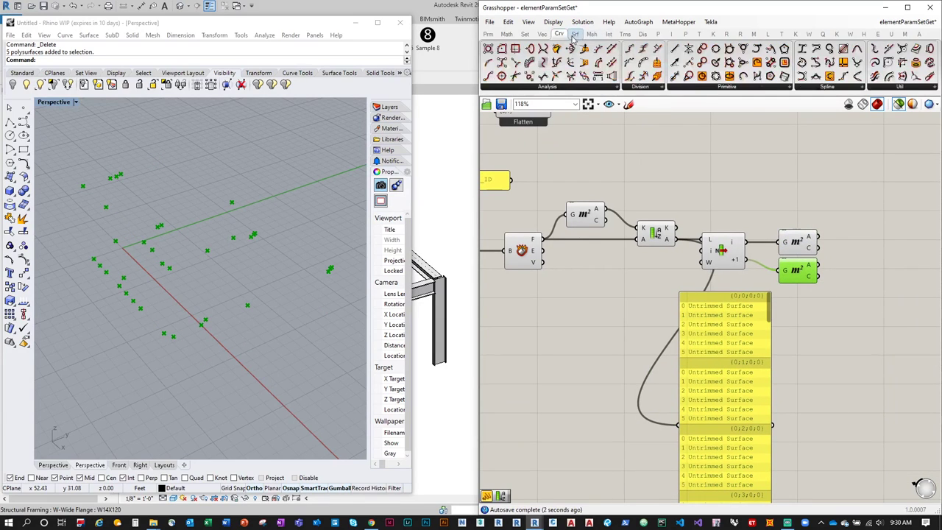
drag(674, 48, 846, 252)
drag(848, 263, 826, 277)
click(863, 257)
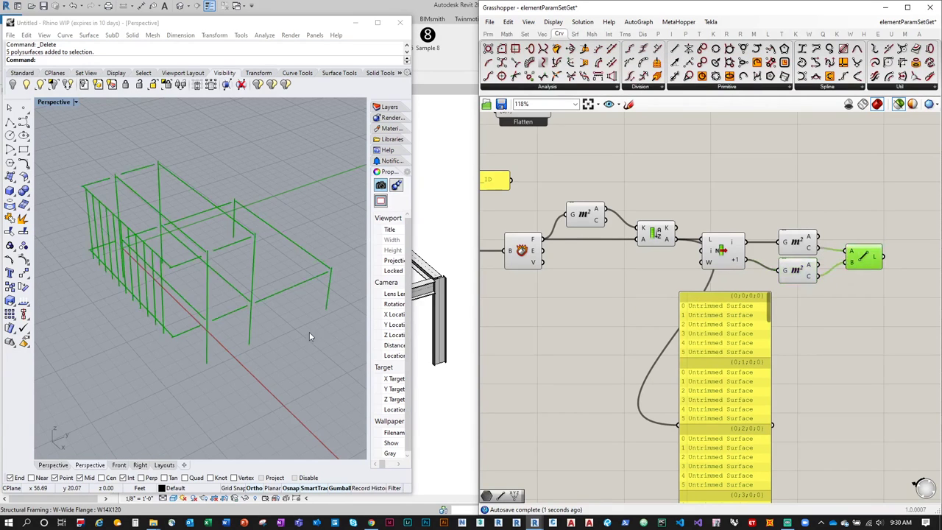
right_drag(310, 336, 309, 315)
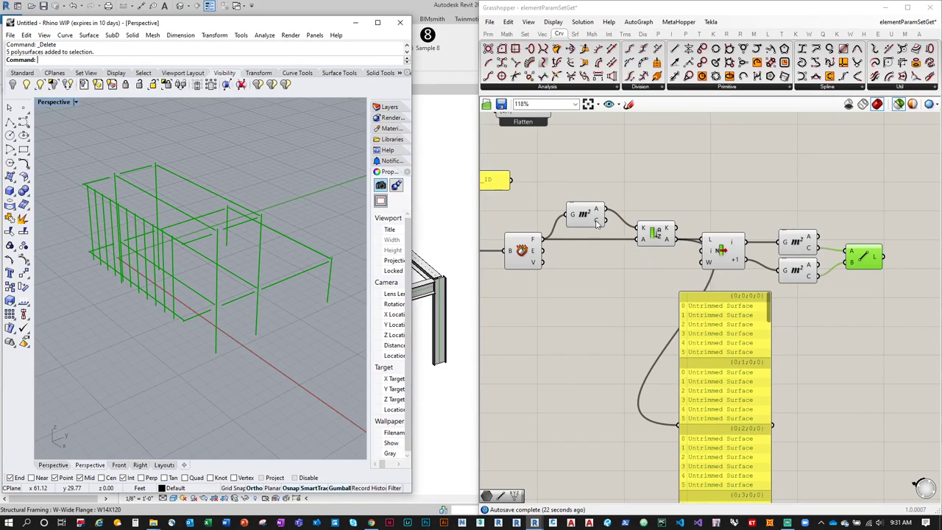
Step: Feed the first Area's centroids into Sort List's values and replace the other two Area components with direct List Item i and +1 wires to Line
mouse_move(598, 223)
drag(606, 221, 648, 219)
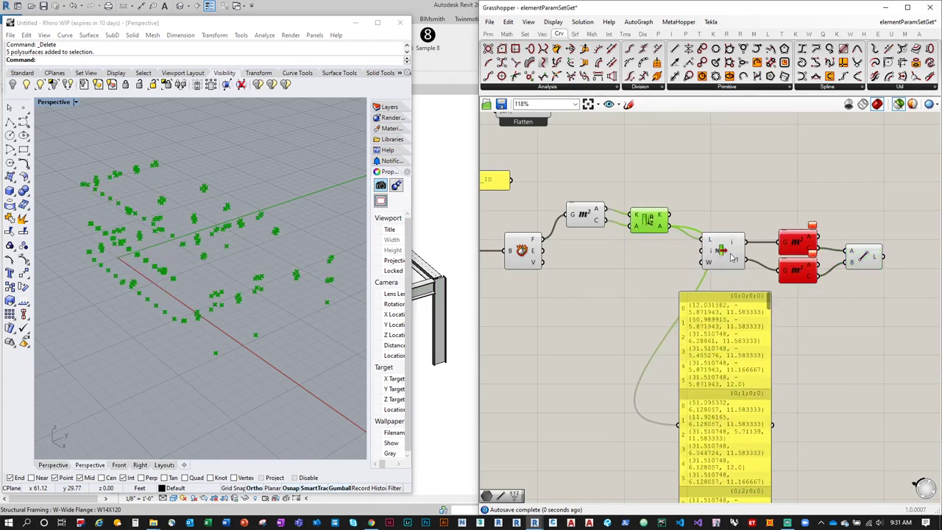
drag(803, 318, 750, 259)
key(Delete)
drag(866, 262, 793, 254)
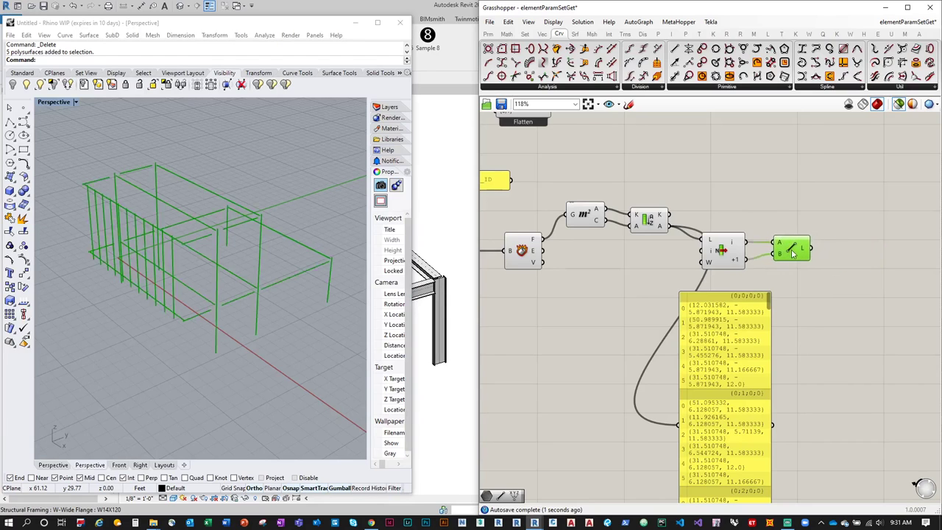
Step: Delete the sorted values panel and line up the List Item and Line components close beside Sort List
drag(723, 257, 719, 244)
drag(791, 250, 778, 236)
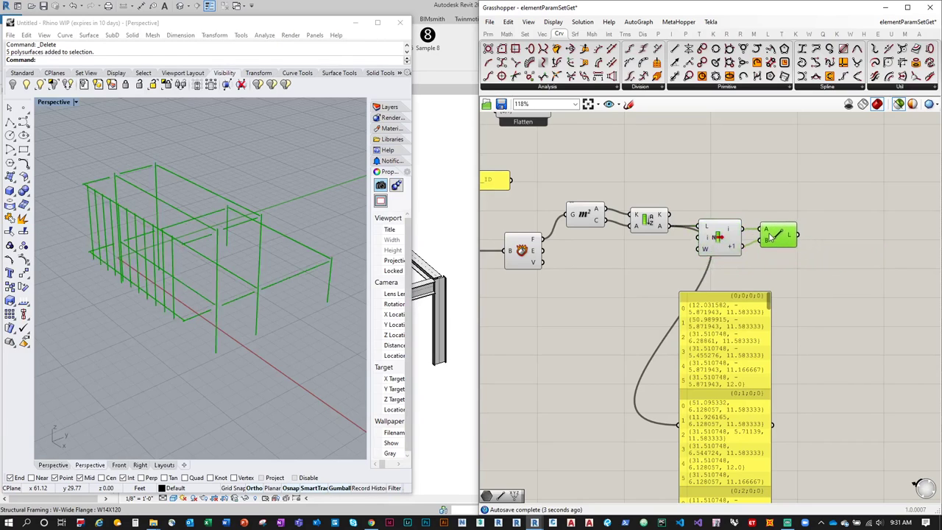
click(741, 341)
key(Delete)
drag(719, 251, 696, 253)
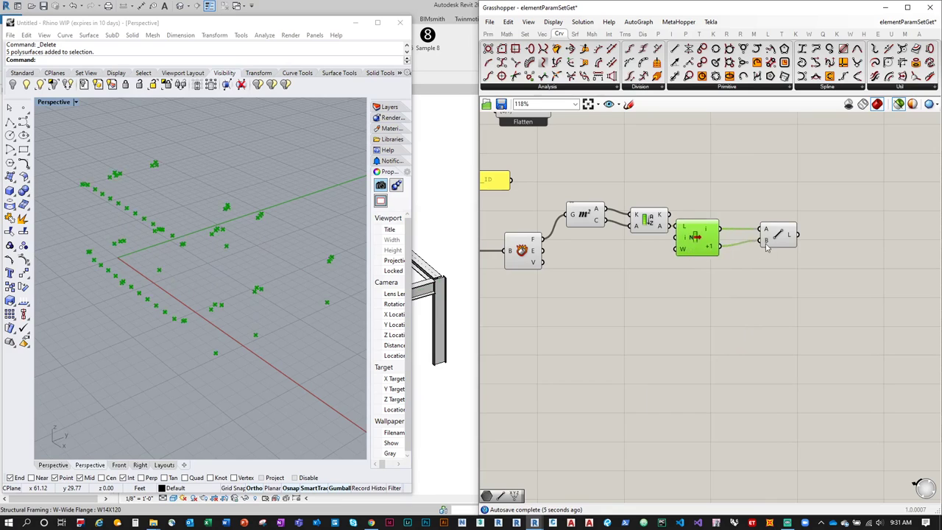
drag(779, 243, 763, 245)
drag(685, 246, 687, 247)
drag(760, 240, 753, 240)
Step: Move the Area and Deconstruct Brep components into a tidy row with the Sort List component
click(590, 223)
drag(591, 223, 600, 228)
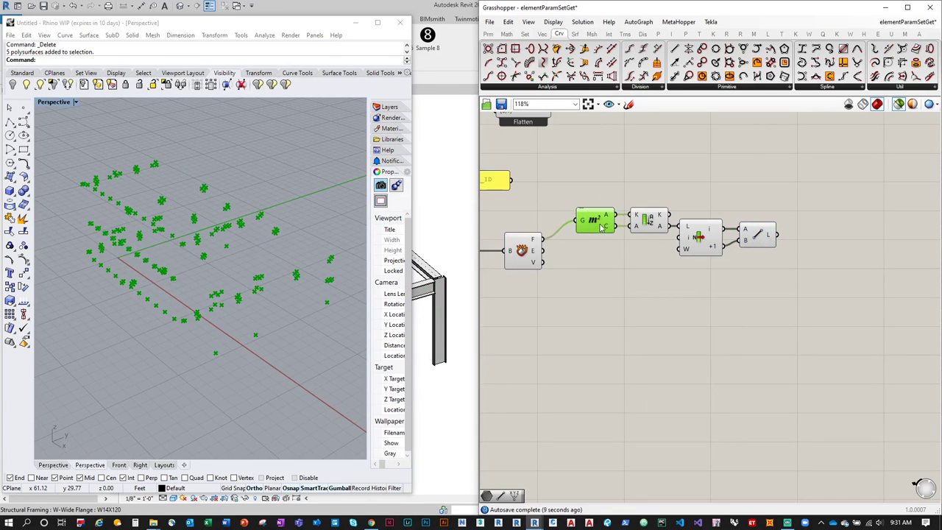
right_drag(539, 277, 586, 291)
drag(581, 274, 599, 254)
drag(814, 299, 565, 223)
scroll(564, 270, up, 5)
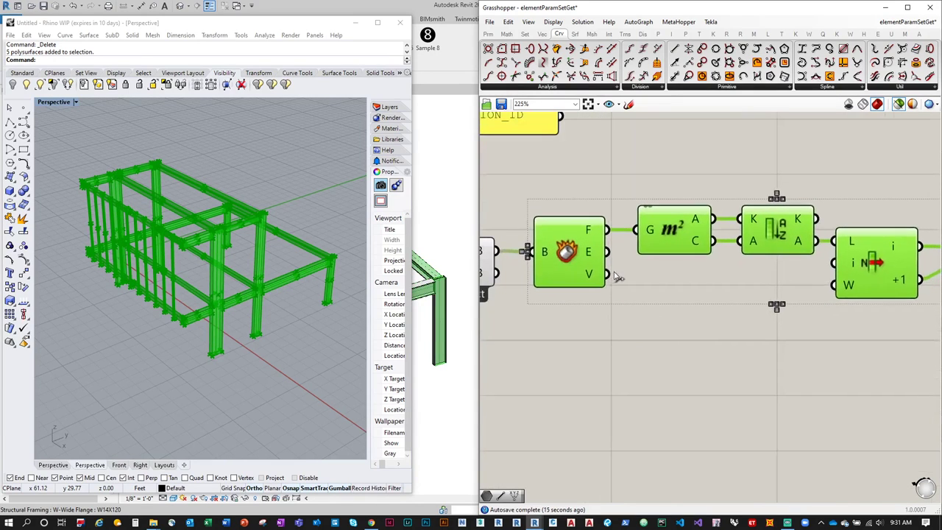
scroll(625, 320, down, 8)
click(625, 320)
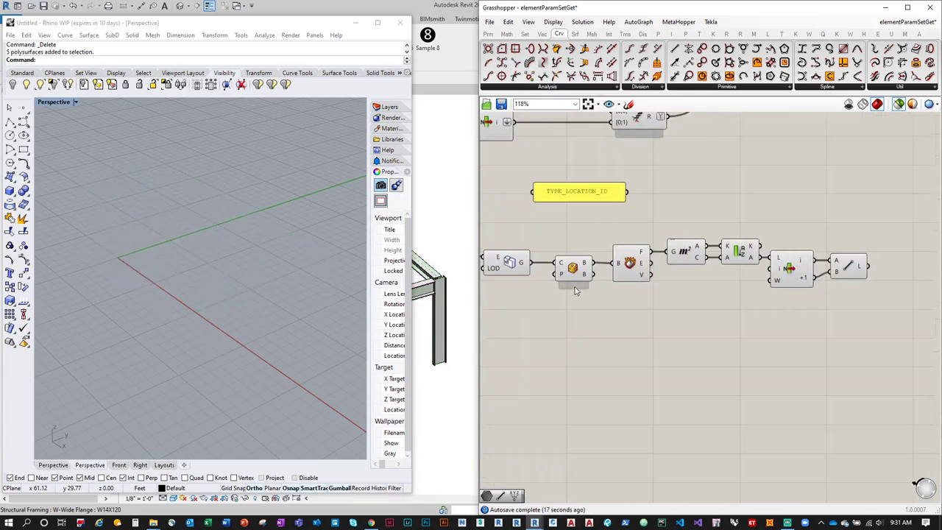
Step: Review the Rhino previews of the bounding box, element geometry and Line components, and inspect the Line output's data tree
scroll(574, 287, up, 3)
click(571, 273)
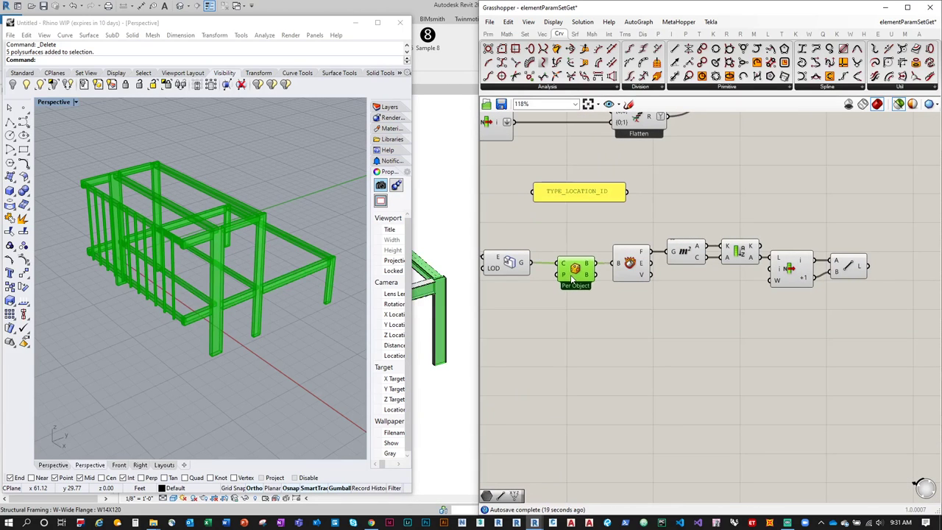
click(513, 265)
scroll(695, 318, down, 2)
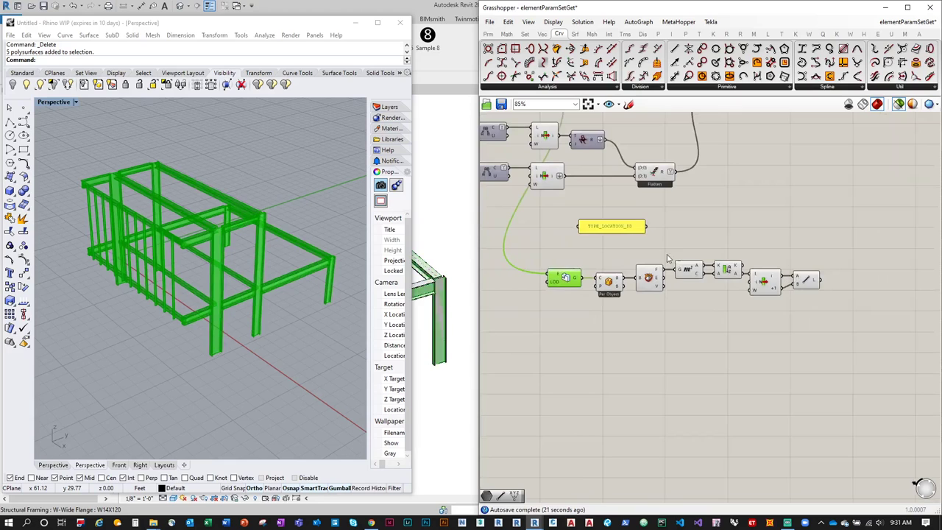
scroll(684, 228, up, 3)
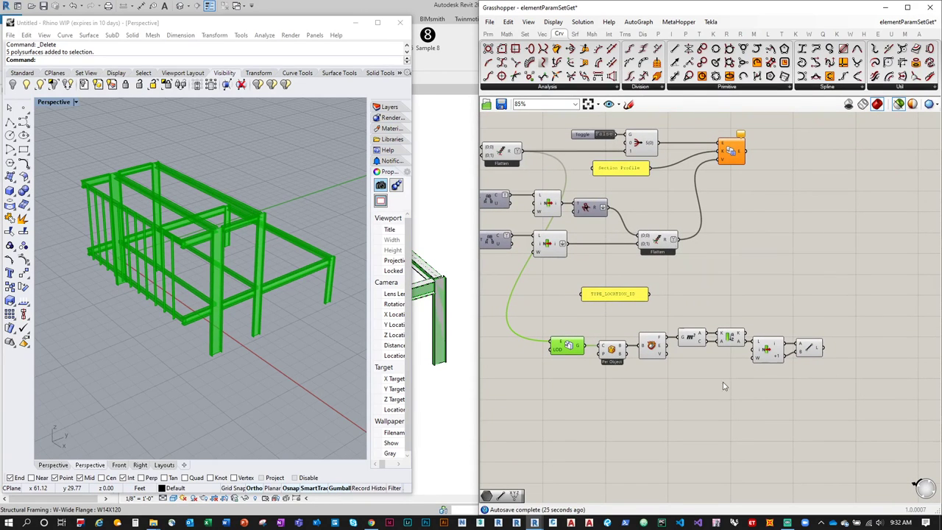
click(811, 350)
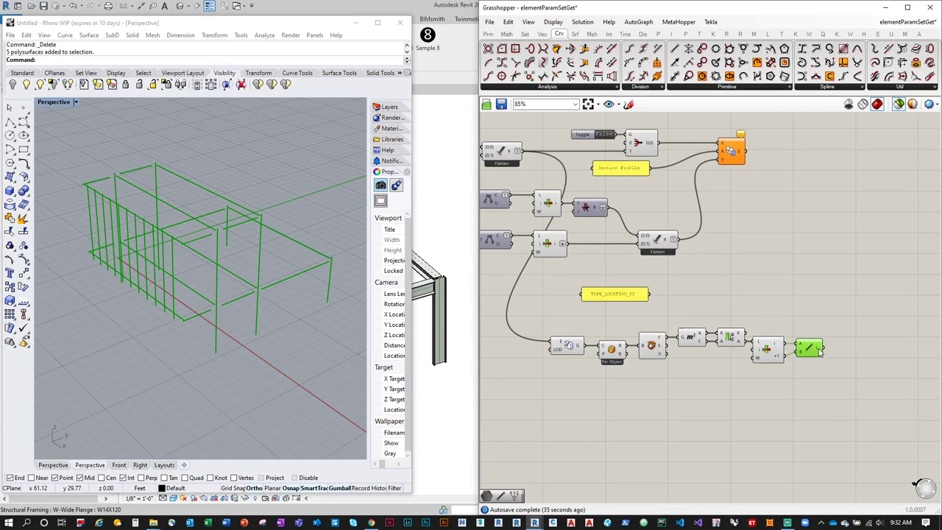
right_drag(820, 352, 779, 334)
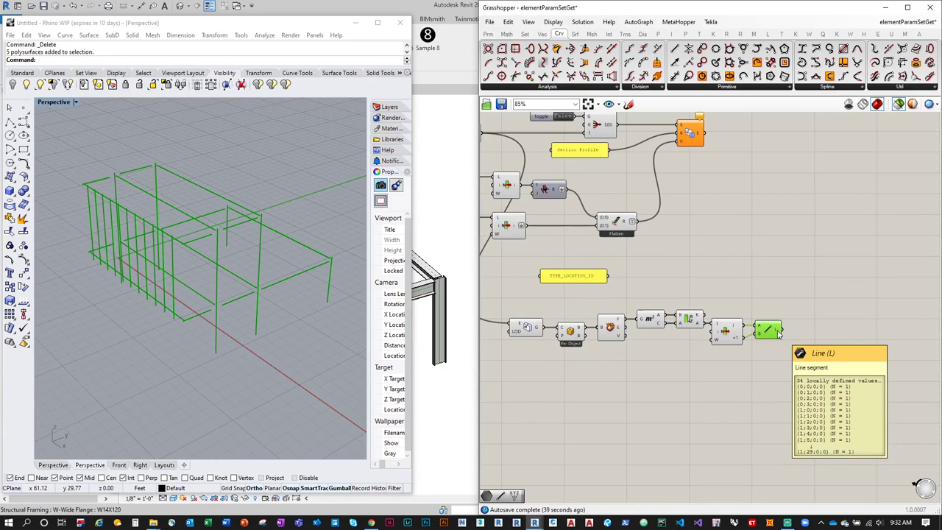
Step: Add a Trim Tree component fed by the Line output, set its output to Simplify, and move it closer to Line
click(525, 35)
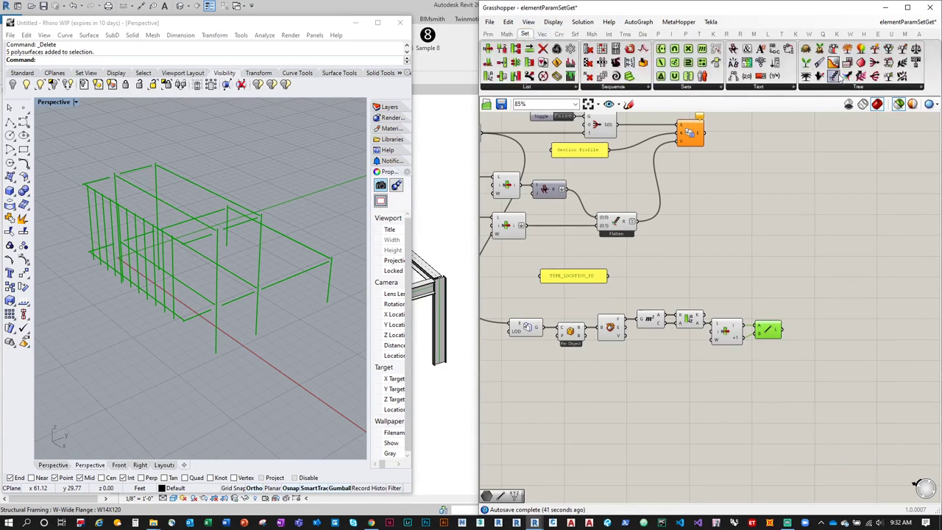
drag(819, 79, 801, 329)
mouse_move(821, 333)
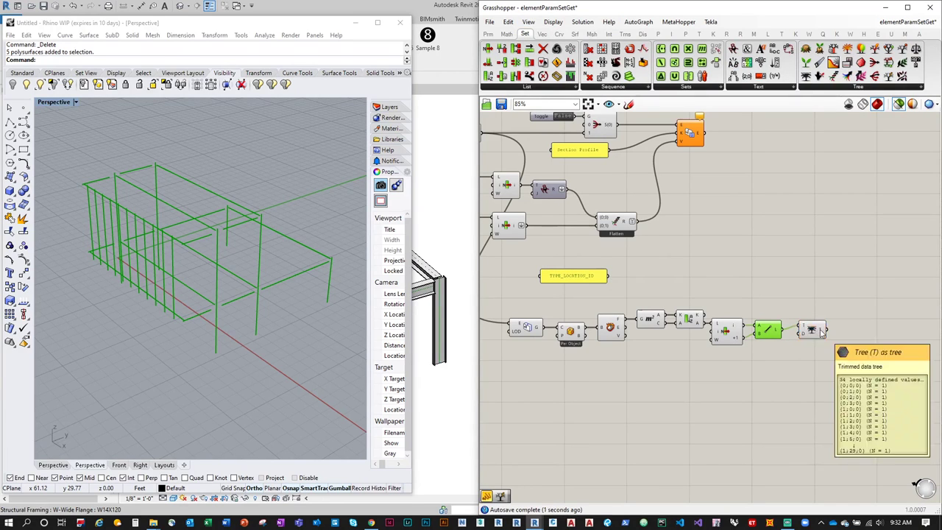
right_click(825, 333)
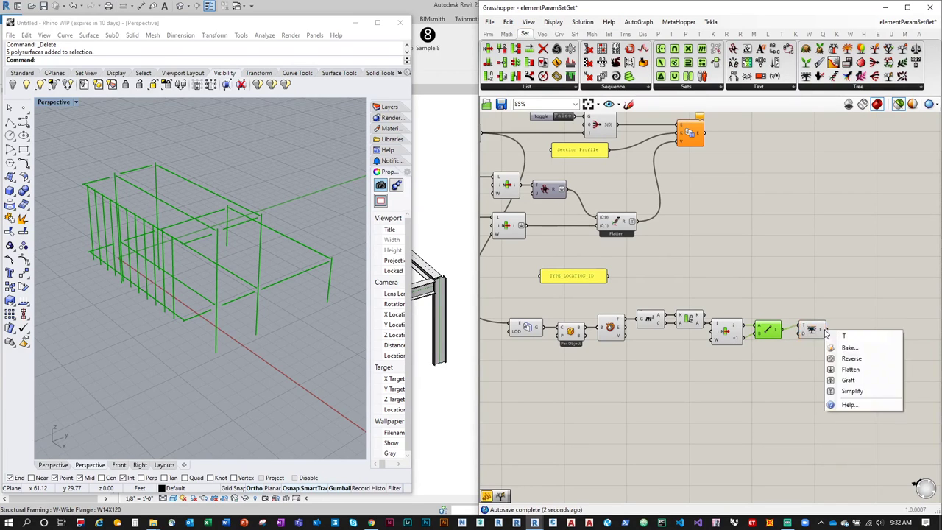
click(857, 391)
mouse_move(821, 333)
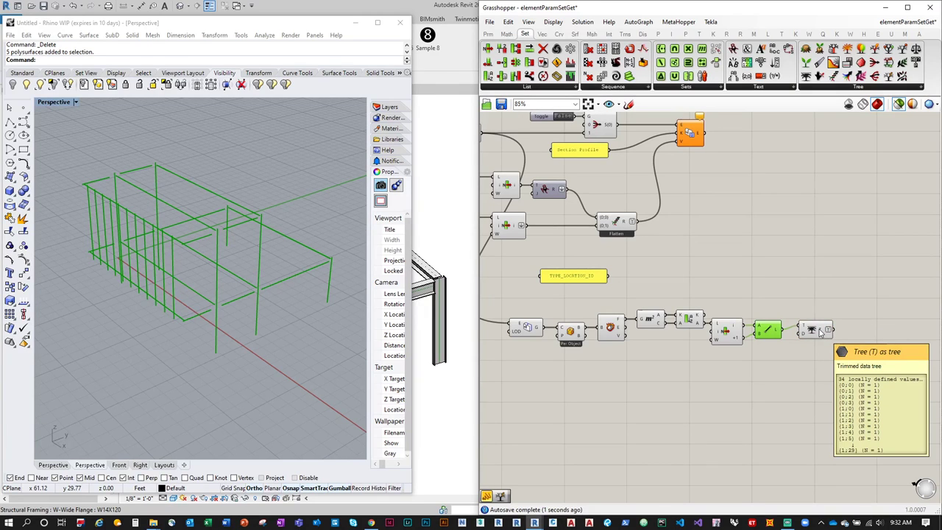
drag(821, 333, 809, 337)
mouse_move(814, 335)
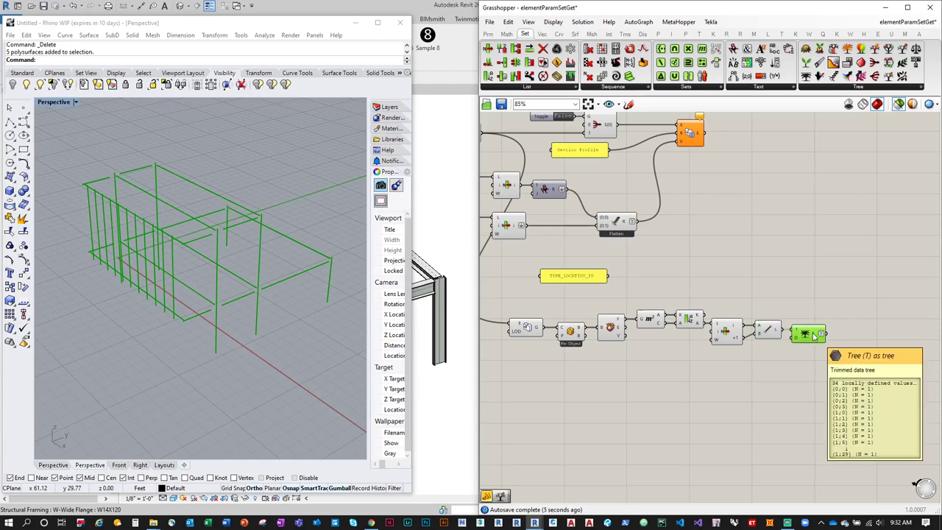
right_drag(814, 335, 748, 318)
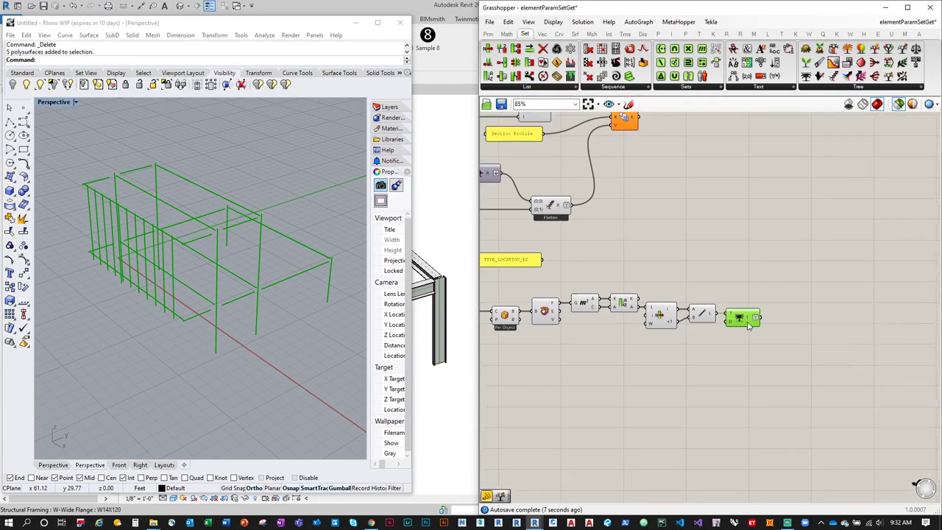
drag(805, 62, 796, 313)
scroll(745, 317, up, 3)
right_click(721, 328)
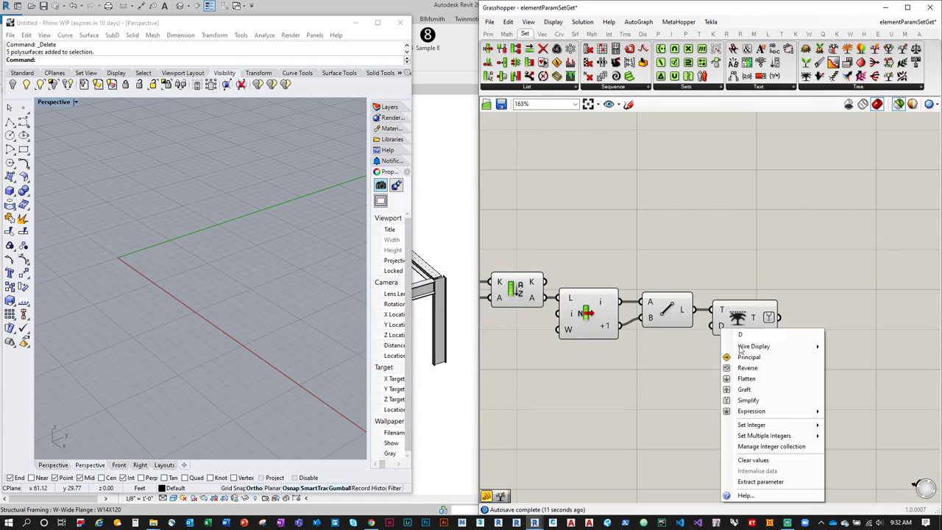
mouse_move(800, 428)
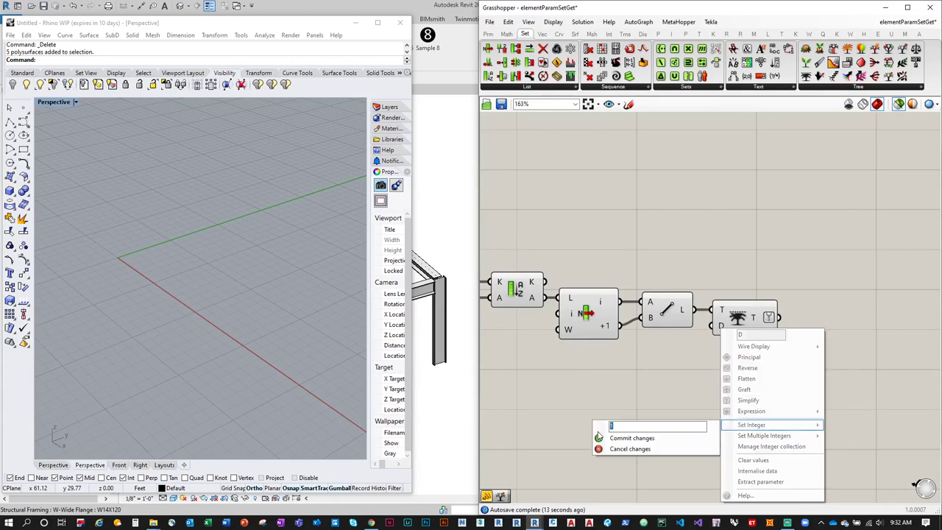
click(611, 448)
mouse_move(752, 318)
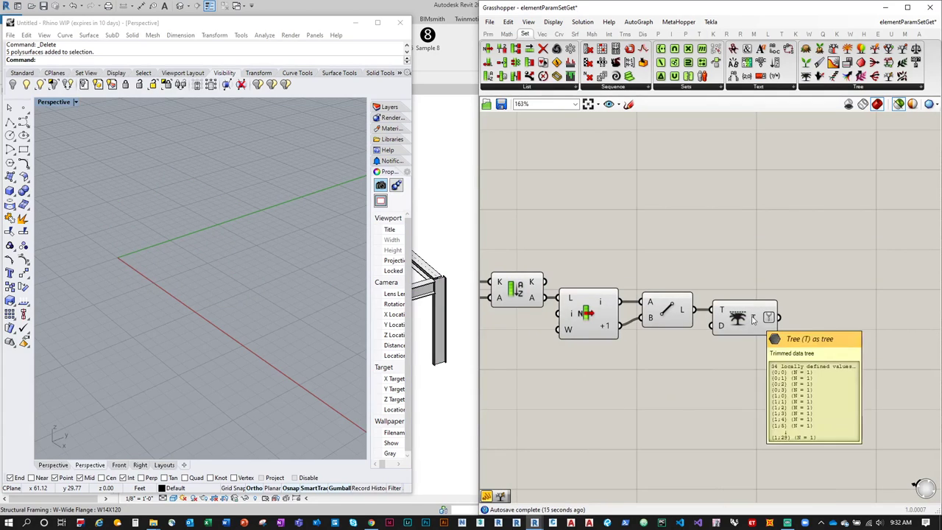
Step: Add a second Trim Tree fed by the first, check its output branches, and place the two components close together
click(749, 322)
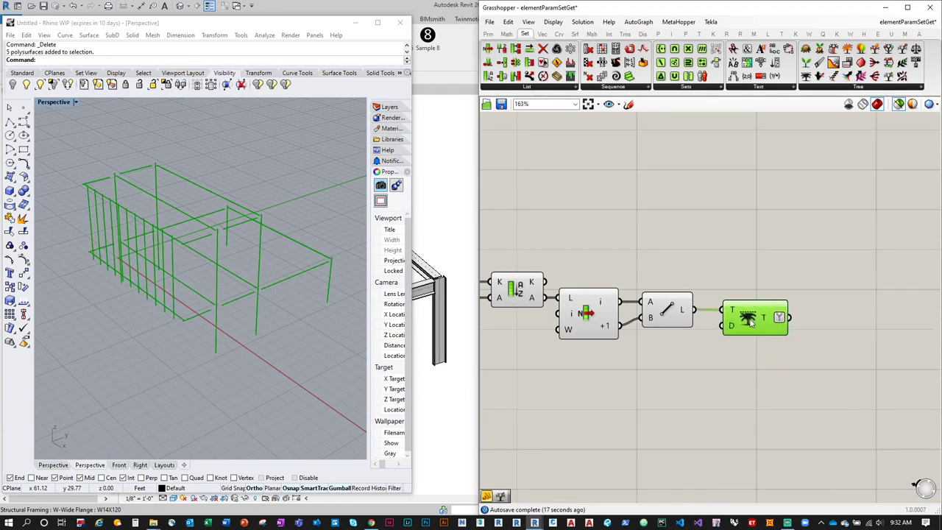
drag(806, 77, 834, 327)
mouse_move(853, 328)
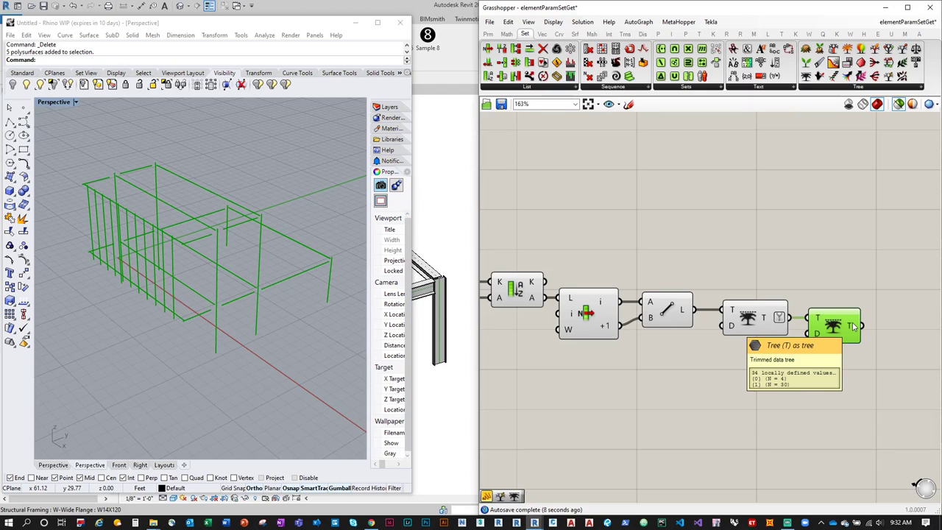
drag(750, 324, 740, 323)
drag(843, 331, 830, 331)
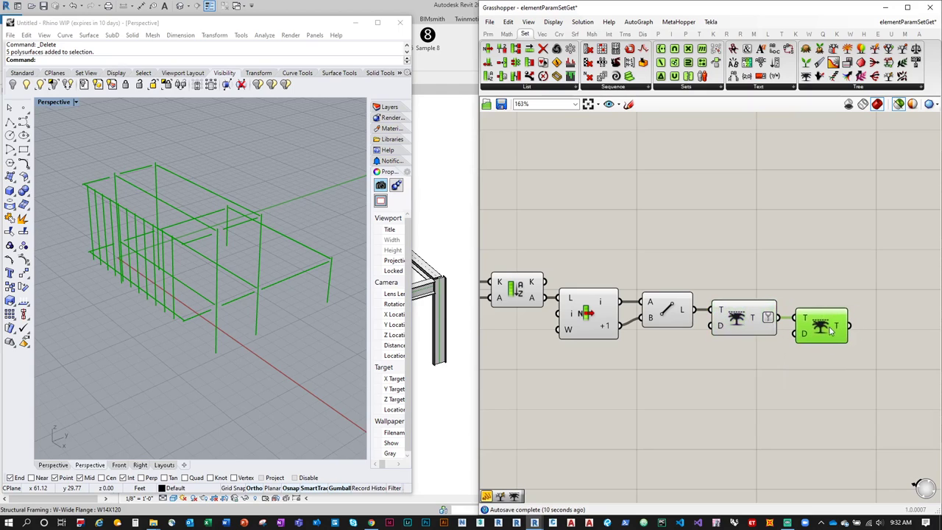
Step: Add an End Points component fed by the second Trim Tree and check its start point output
scroll(540, 381, down, 2)
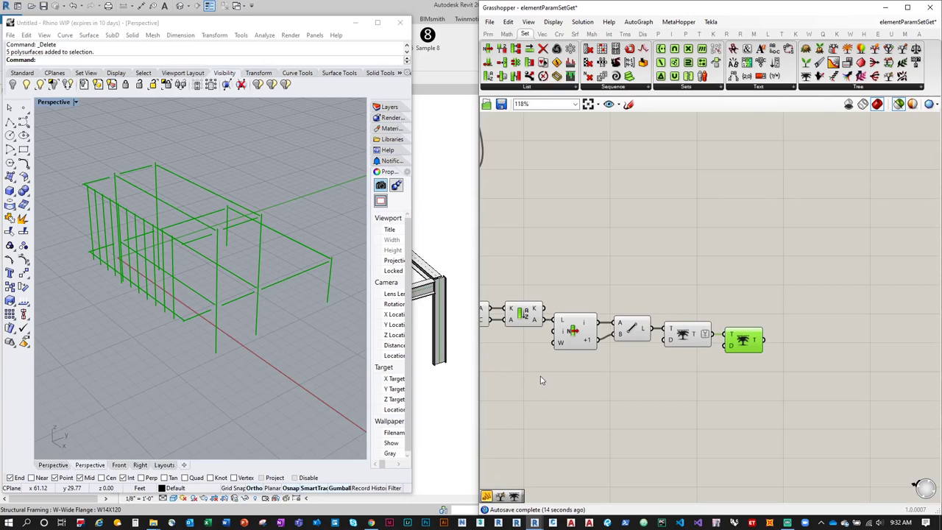
scroll(733, 315, down, 2)
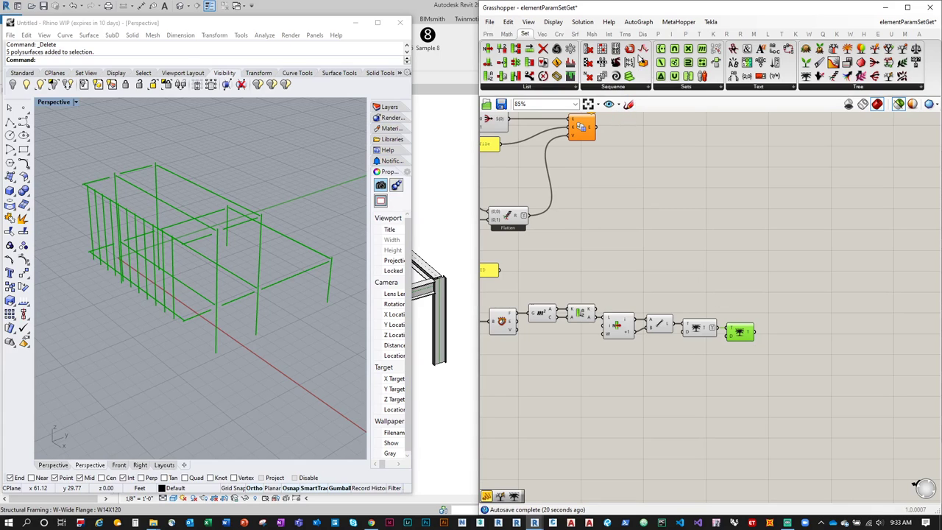
click(560, 35)
drag(557, 62, 785, 335)
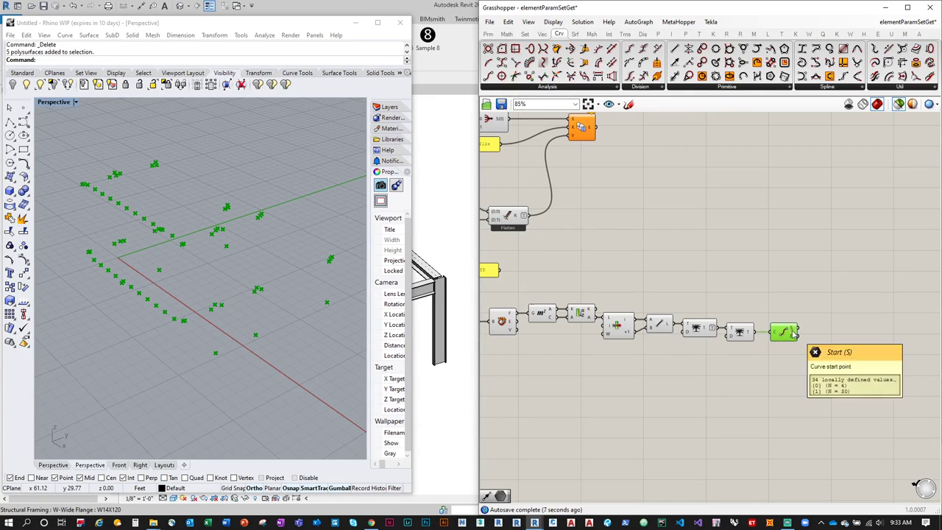
click(758, 353)
Step: Bake the Line component's lines into the Rhino model
click(659, 325)
middle_click(663, 328)
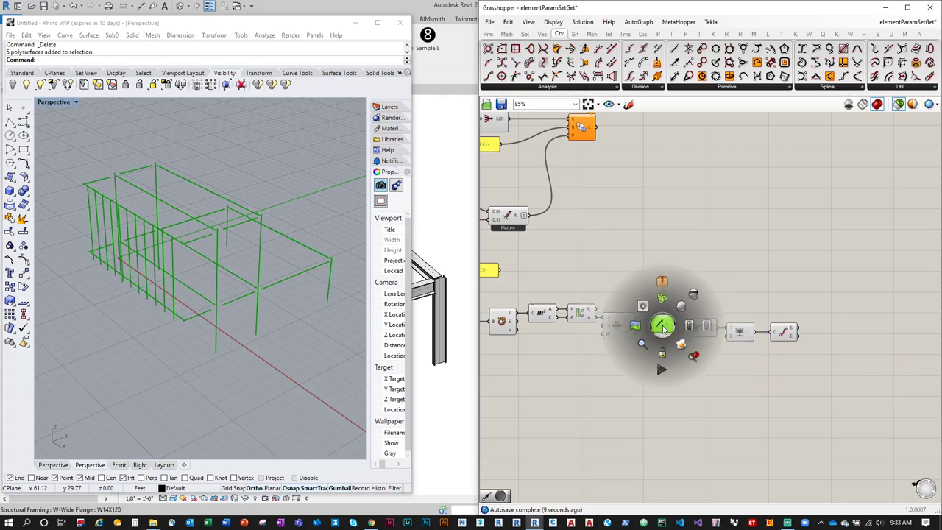
middle_click(677, 344)
middle_click(664, 328)
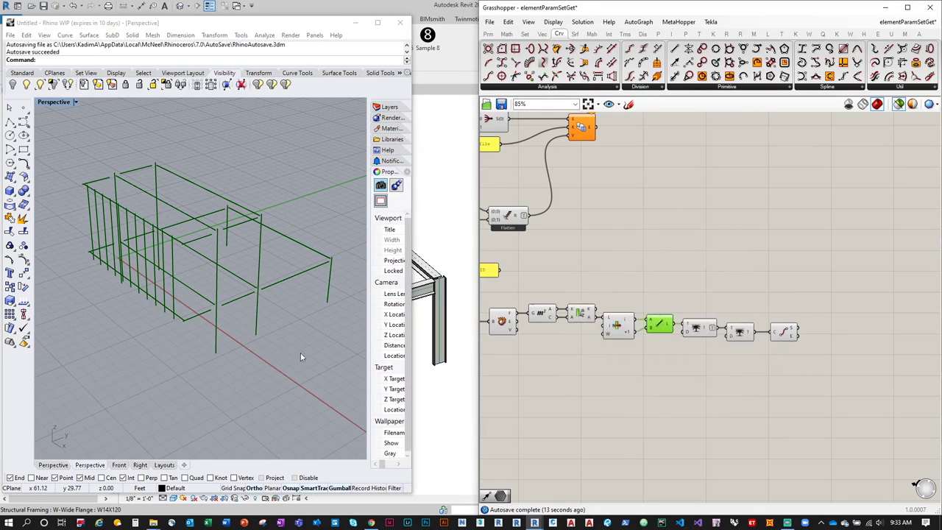
Step: Select all the baked lines in Rhino and examine their curve directions with Analyze direction
right_drag(302, 352, 350, 362)
drag(351, 362, 68, 146)
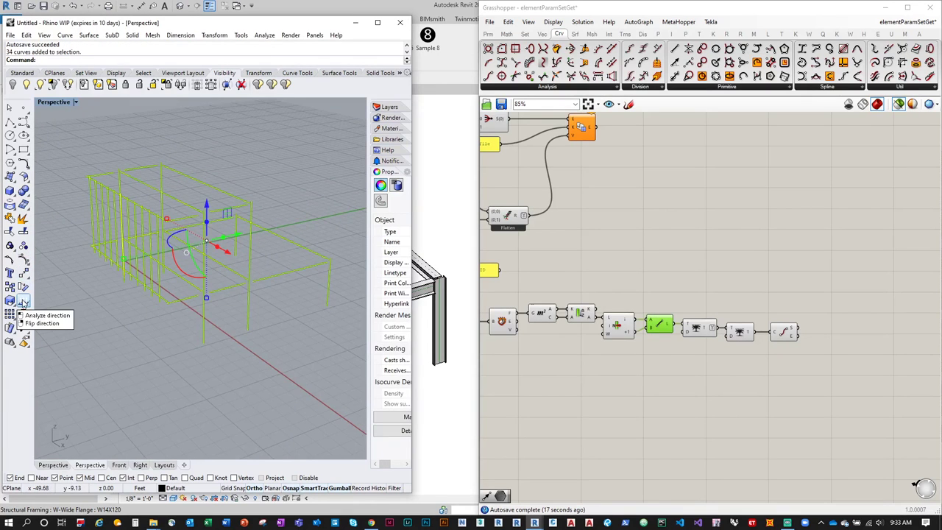
click(23, 302)
right_drag(184, 335, 219, 332)
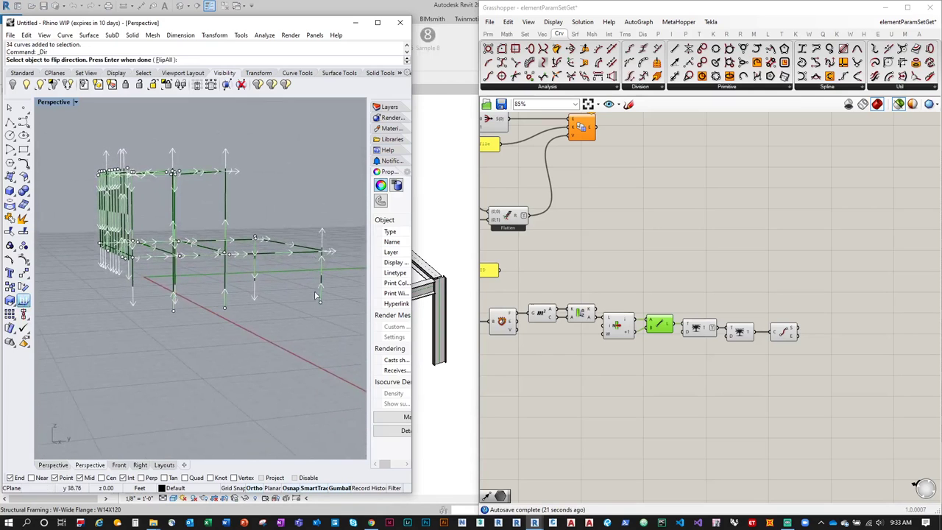
mouse_move(315, 296)
right_down()
mouse_move(310, 205)
mouse_move(313, 288)
right_up()
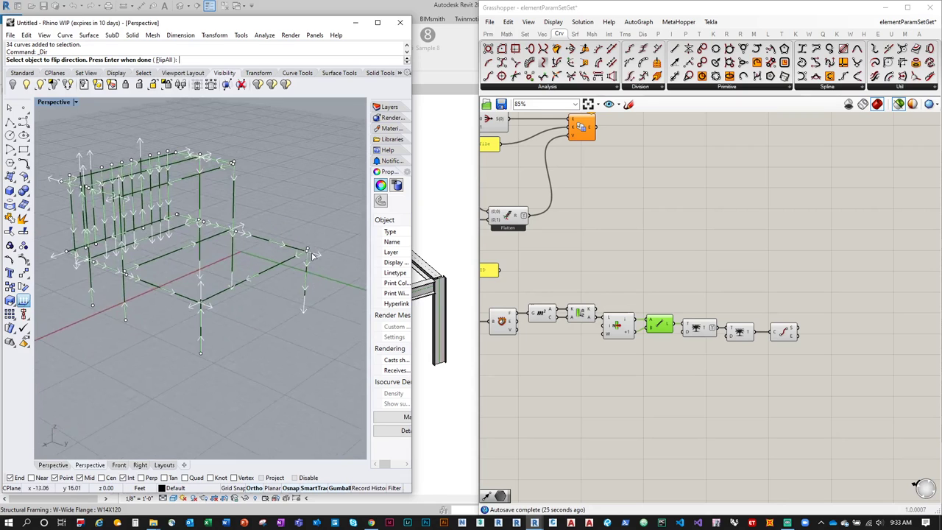
Step: Examine the baked lines' direction arrows from several sides in Rhino and end the direction analysis
right_drag(312, 256, 271, 318)
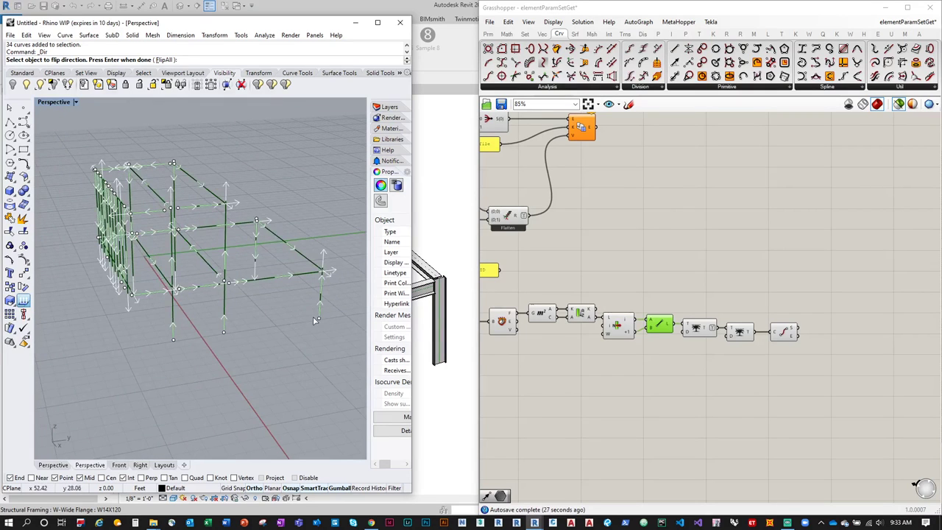
right_drag(180, 345, 200, 351)
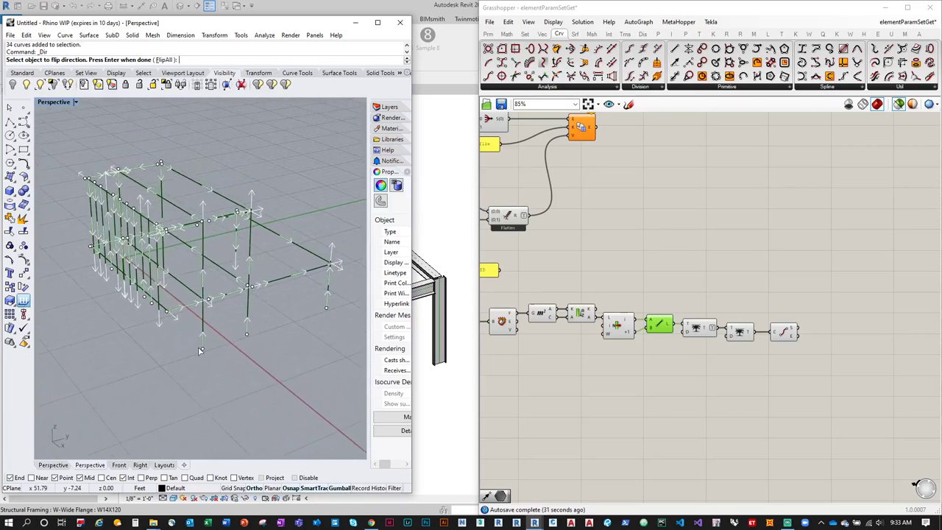
scroll(234, 377, down, 2)
key(Return)
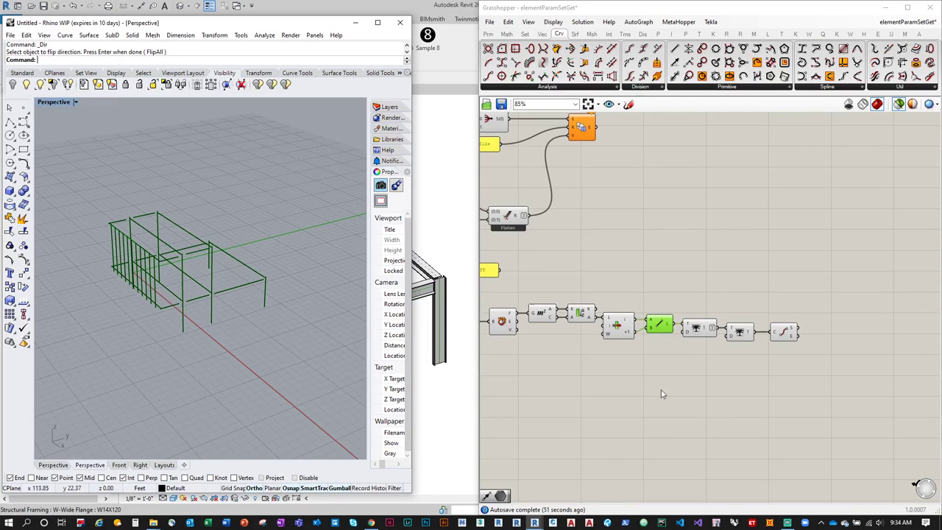
Step: Move the End Points component further from the Trim Trees and add a Flip Curve component fed by the second Trim Tree
drag(777, 356, 671, 304)
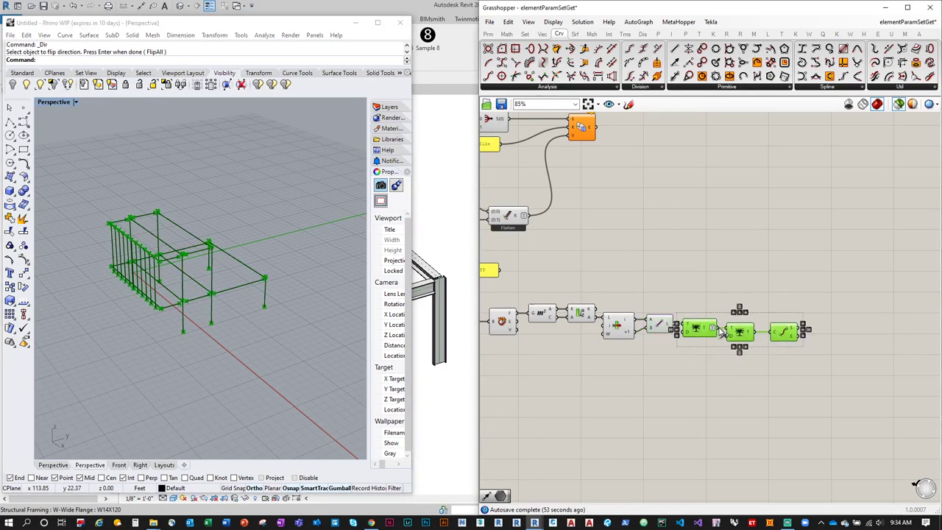
mouse_move(696, 336)
mouse_down()
mouse_move(736, 335)
mouse_move(703, 333)
mouse_up()
click(743, 382)
drag(784, 333, 831, 331)
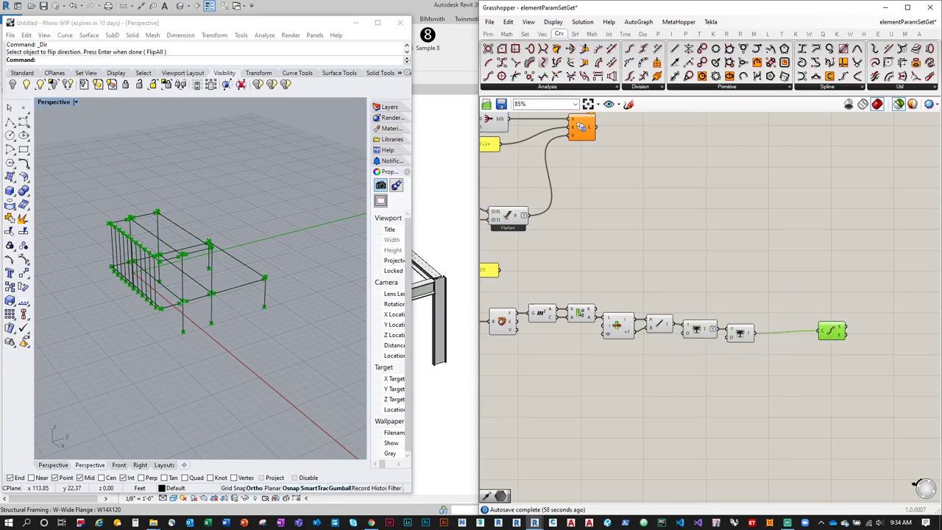
click(898, 87)
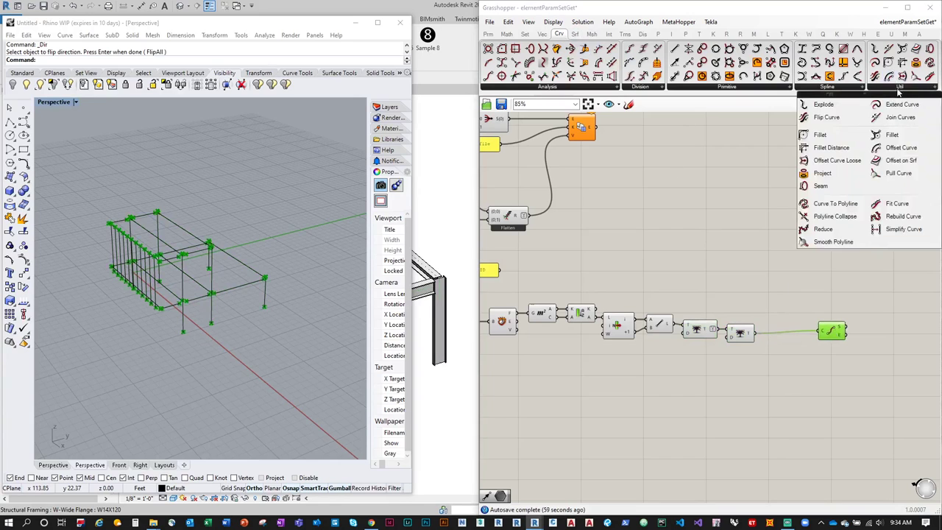
click(848, 119)
click(788, 370)
drag(752, 333, 783, 354)
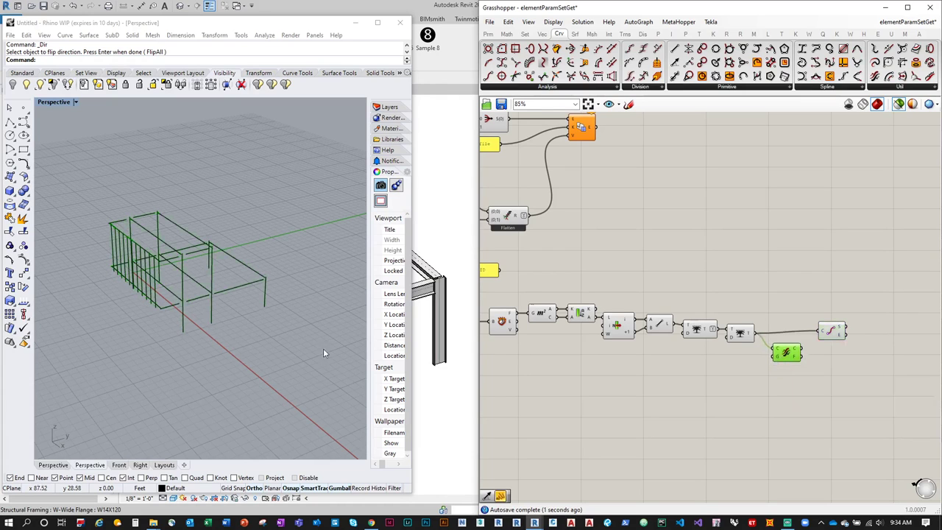
right_drag(324, 353, 294, 344)
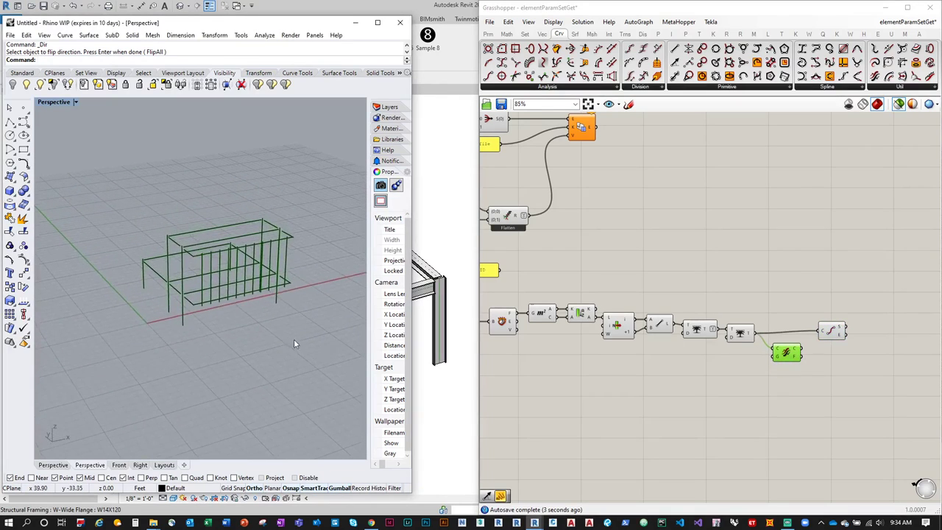
Step: Add a Line SDL component below the Trim Trees and set its length input to 1000
click(743, 89)
drag(696, 123, 740, 383)
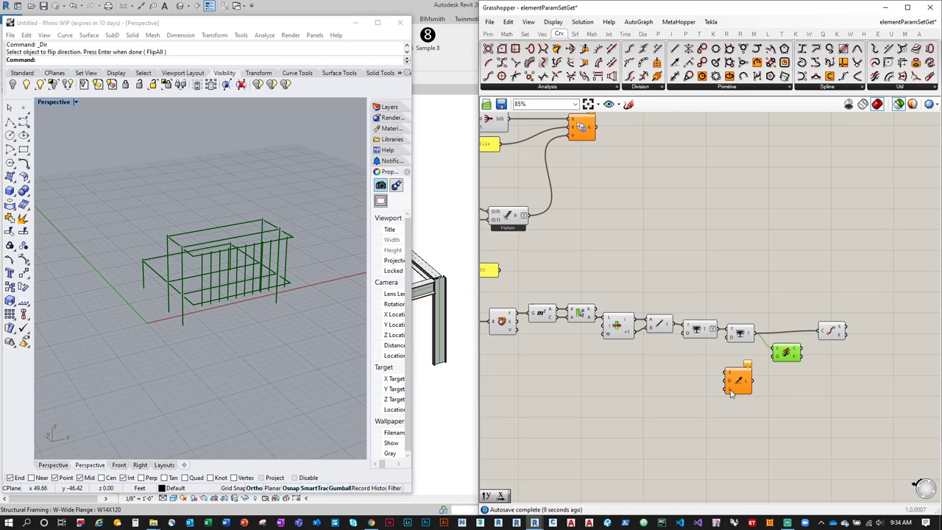
right_click(730, 394)
mouse_move(765, 437)
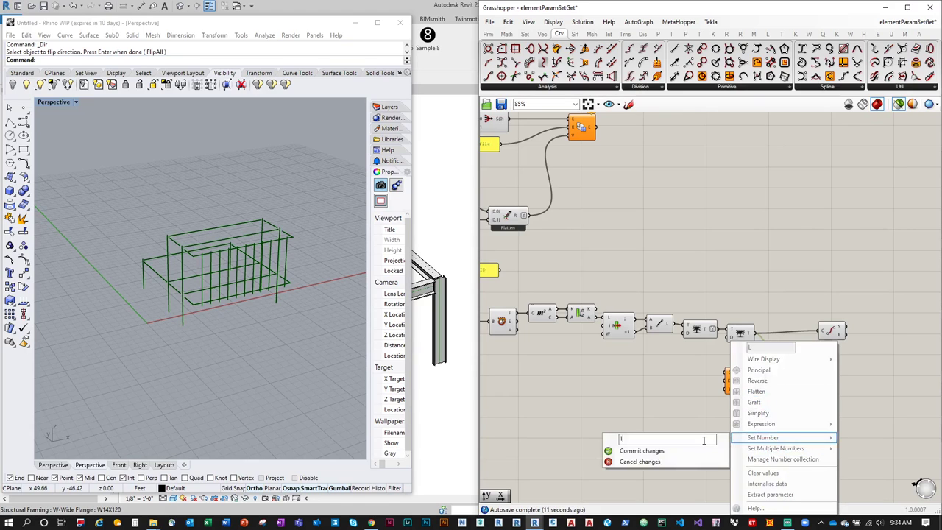
text(1000)
click(685, 451)
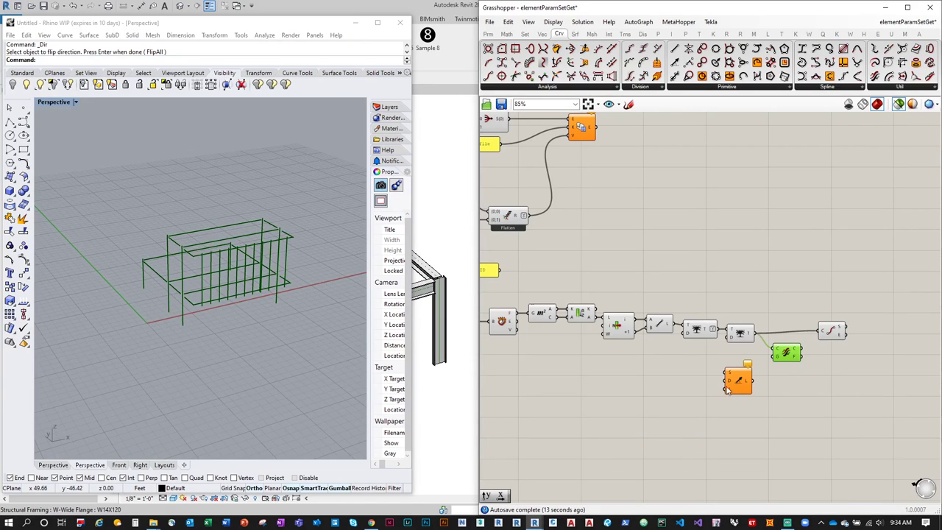
Step: Add a Construct Point component as the Line SDL start point and examine the resulting line against the frame in Rhino
click(540, 34)
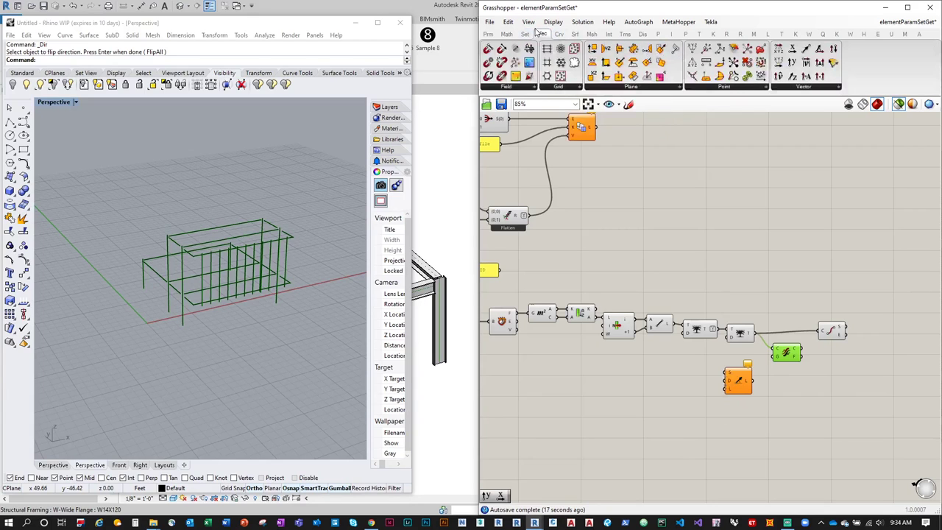
mouse_move(692, 49)
mouse_down()
mouse_move(709, 381)
mouse_move(687, 366)
mouse_move(729, 377)
mouse_move(706, 375)
mouse_up()
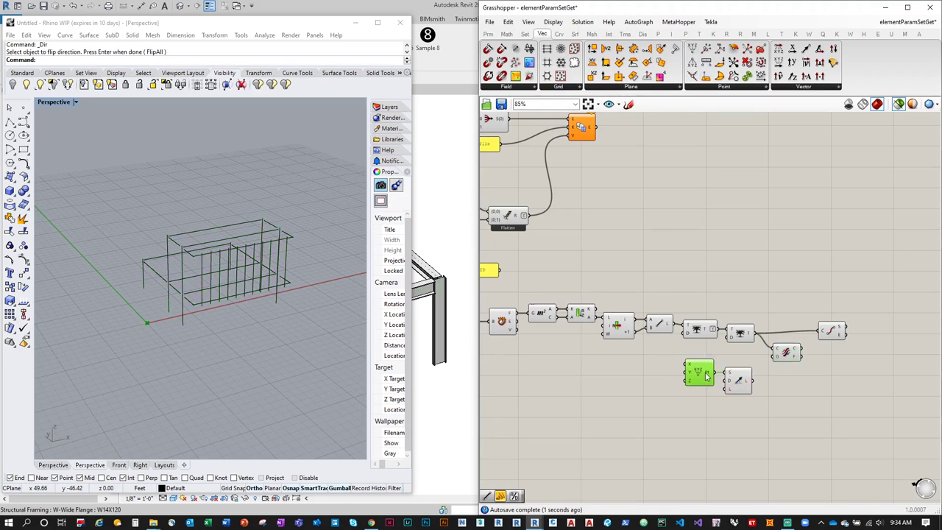
click(740, 384)
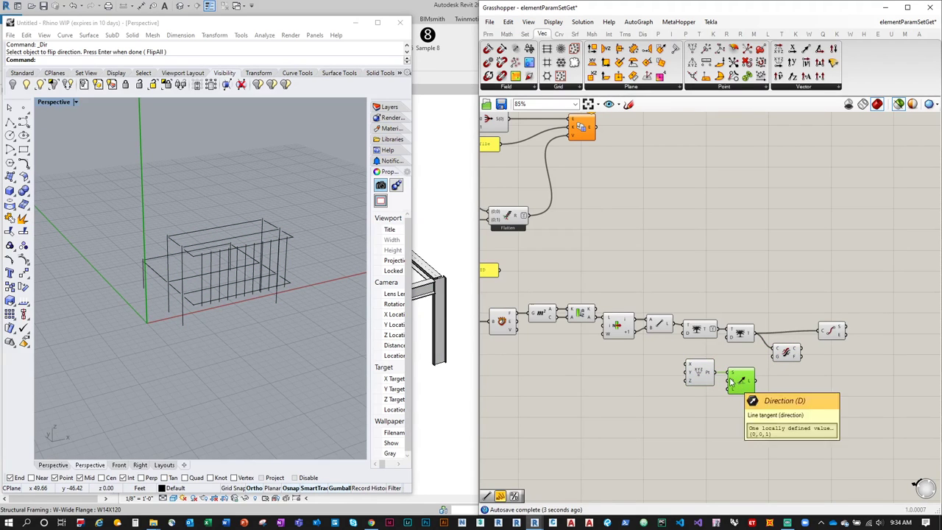
right_drag(268, 359, 234, 371)
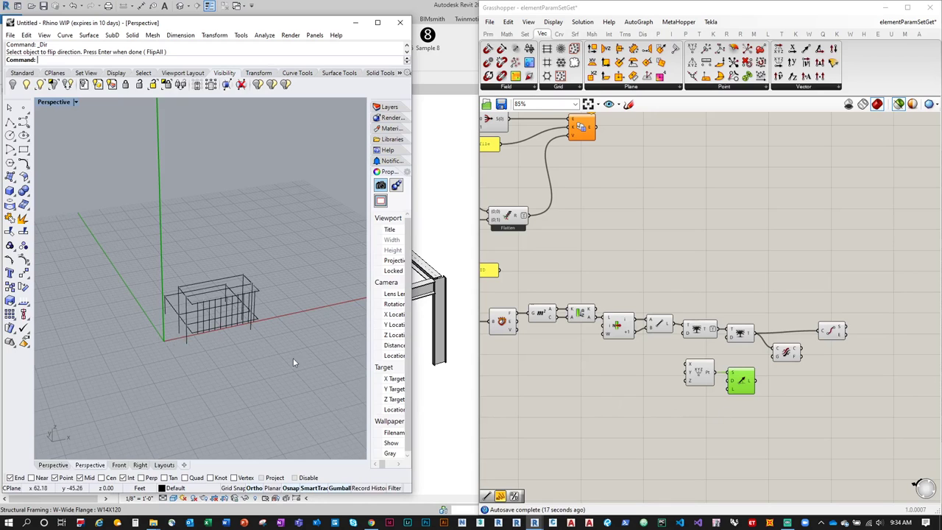
right_drag(292, 358, 201, 314)
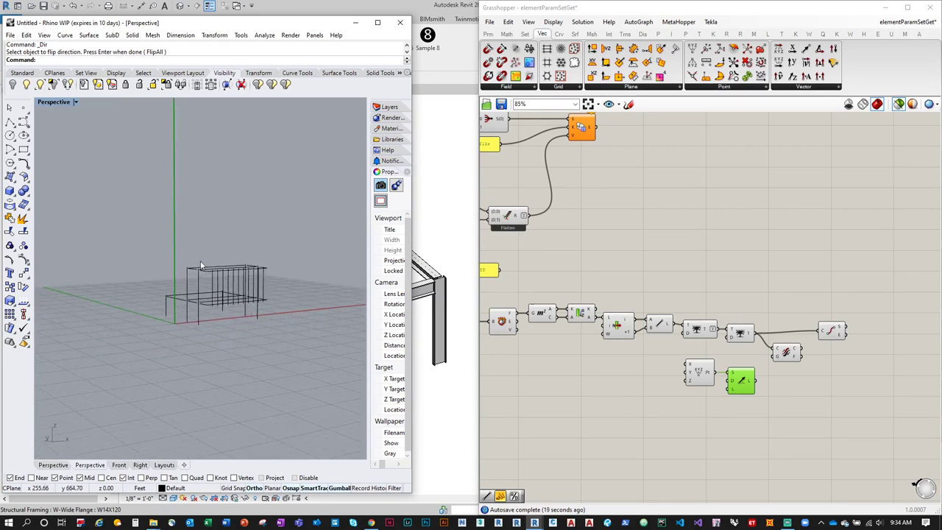
right_drag(201, 265, 162, 348)
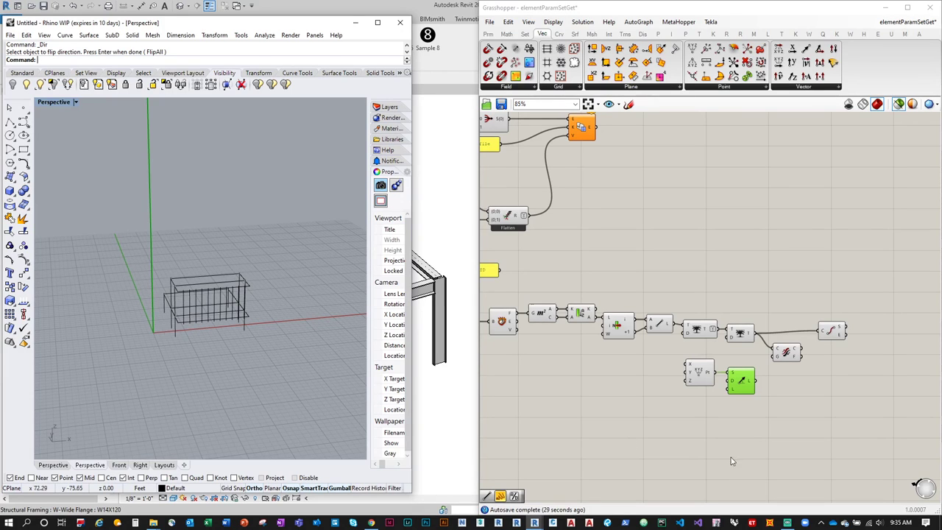
Step: Move Line SDL aside and add a Vector 2Pt component and a second Construct Point component beside it
drag(748, 383, 792, 401)
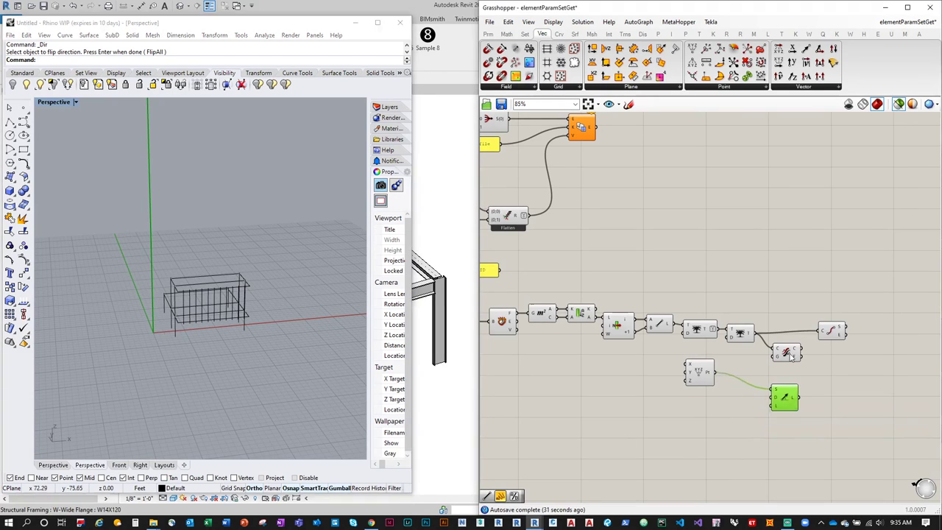
click(798, 87)
click(812, 272)
click(740, 423)
scroll(702, 401, up, 2)
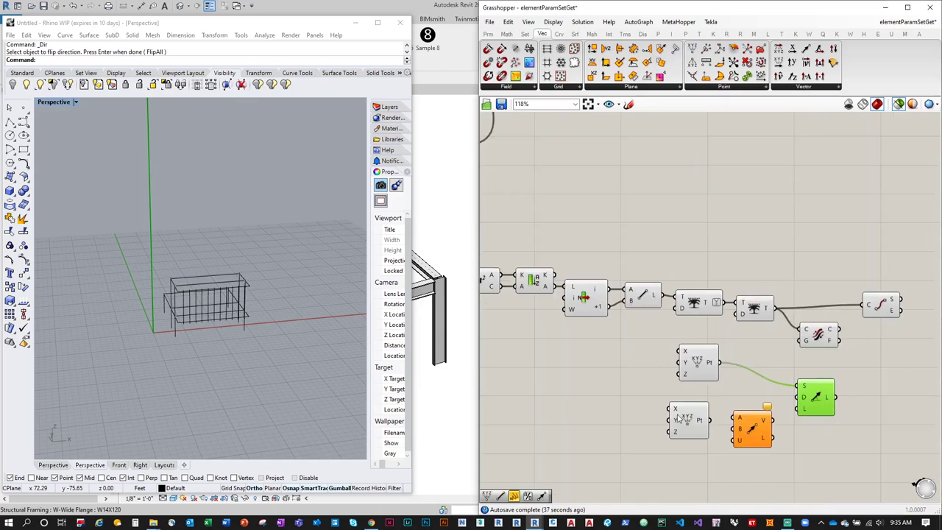
Step: Set the X, Y and Z inputs of the second Construct Point to 1
right_click(676, 412)
mouse_move(729, 439)
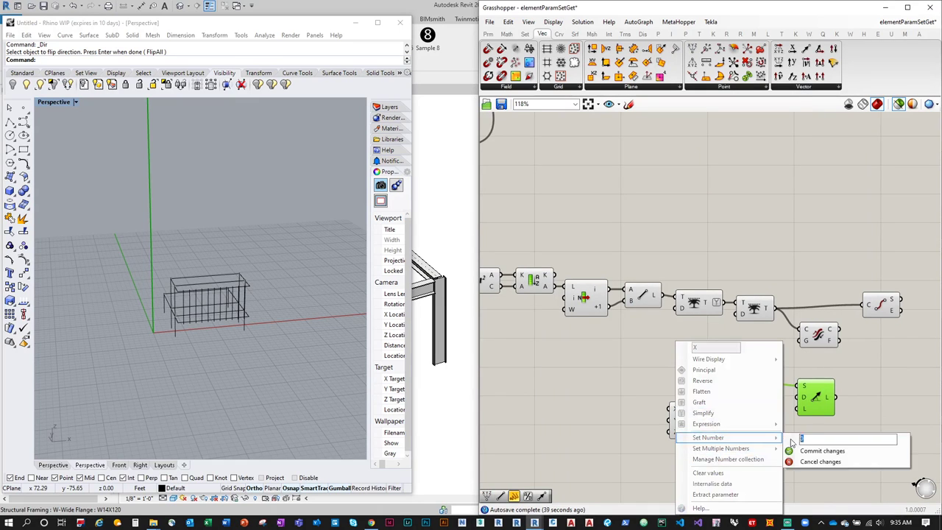
text(1)
click(822, 450)
right_click(675, 423)
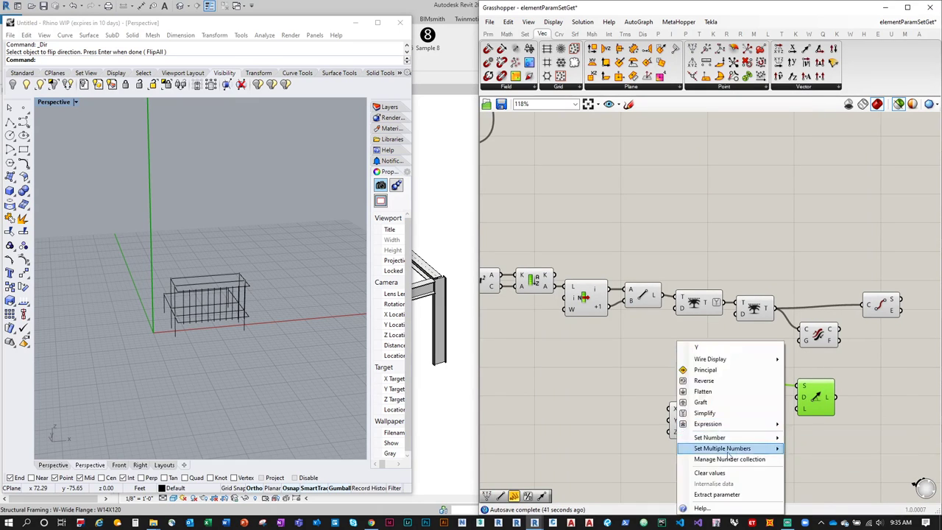
mouse_move(737, 439)
text(1)
click(822, 451)
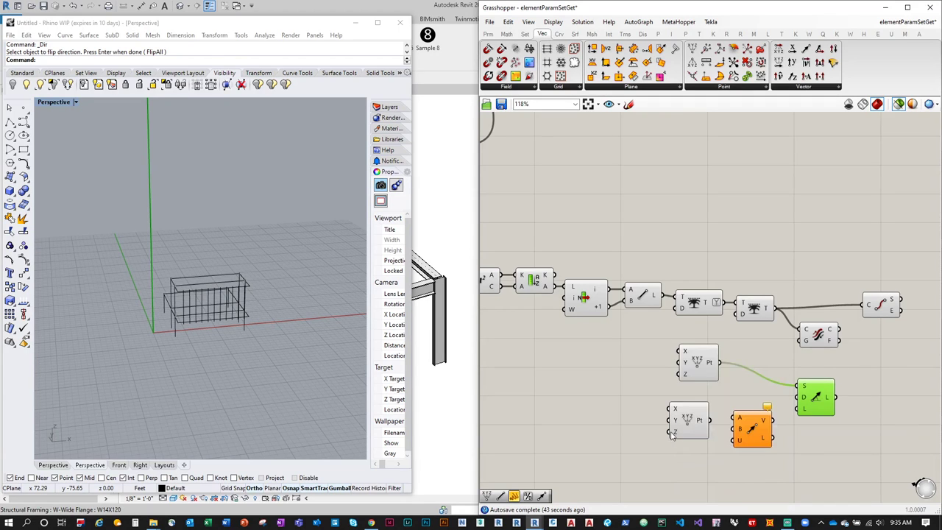
right_click(676, 433)
mouse_move(728, 434)
text(1)
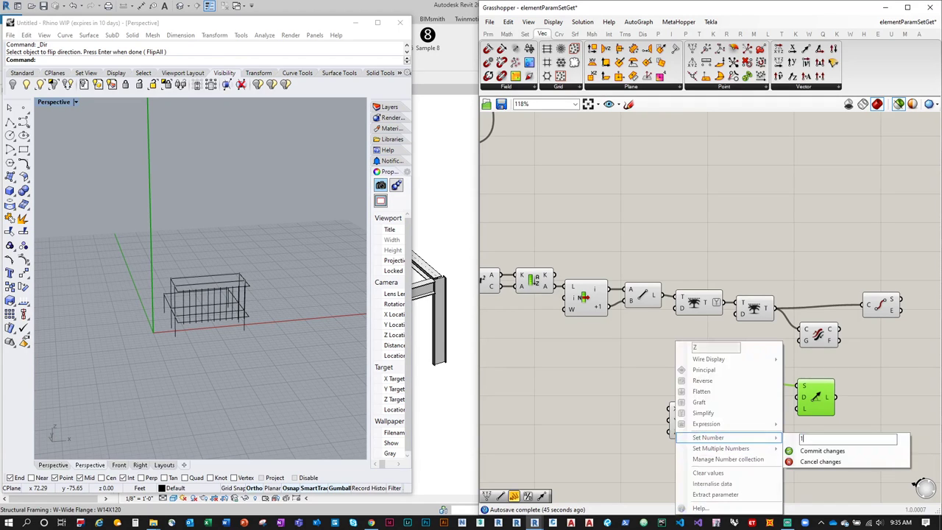
click(810, 449)
Step: Preview both constructed points in Rhino and connect the first to input A and the second to input B of Vector 2Pt
scroll(155, 336, up, 5)
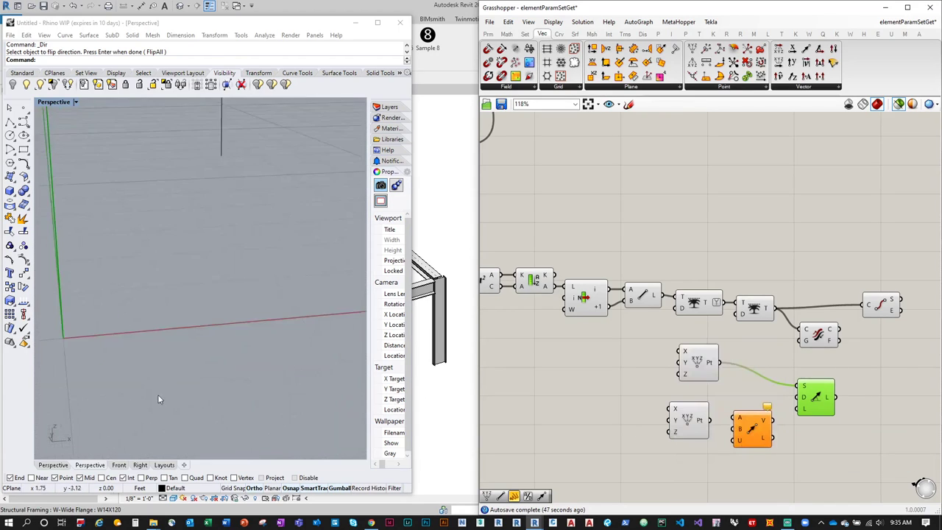
click(708, 362)
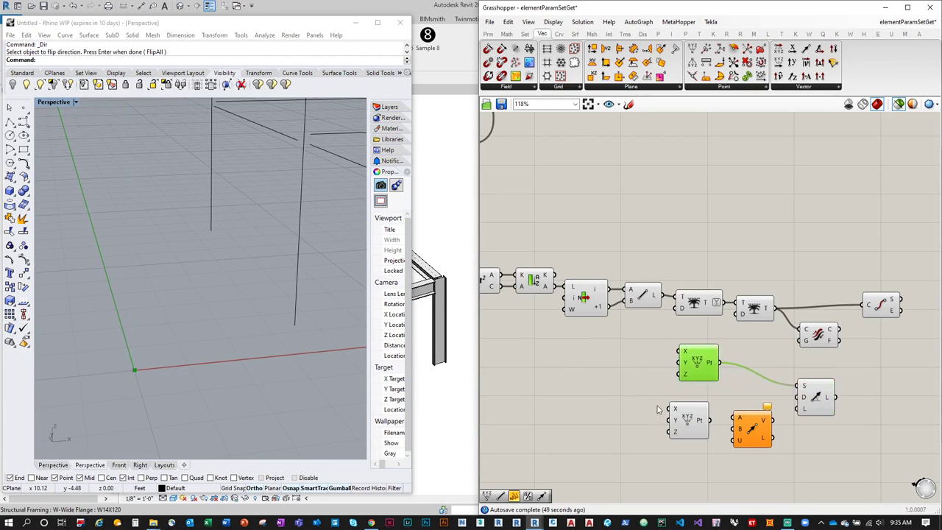
shift+click(689, 419)
right_drag(118, 399, 124, 297)
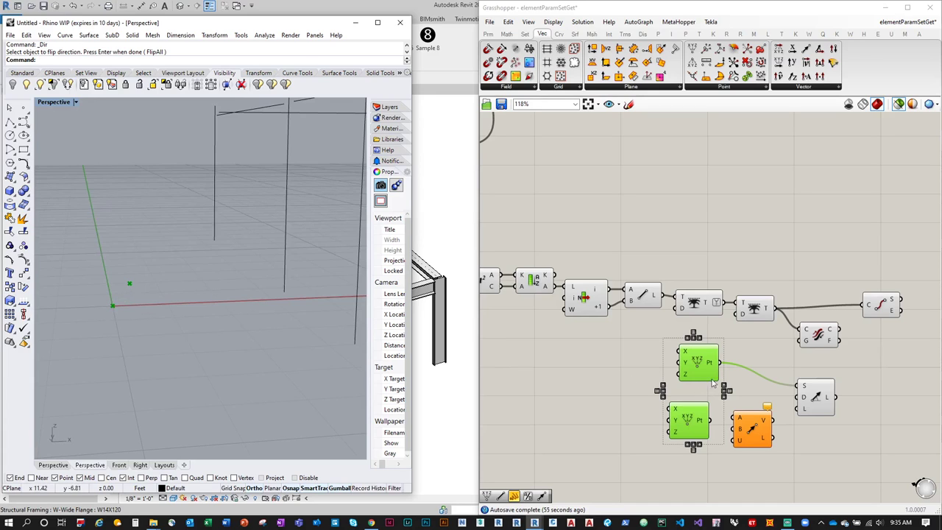
click(718, 365)
mouse_move(704, 425)
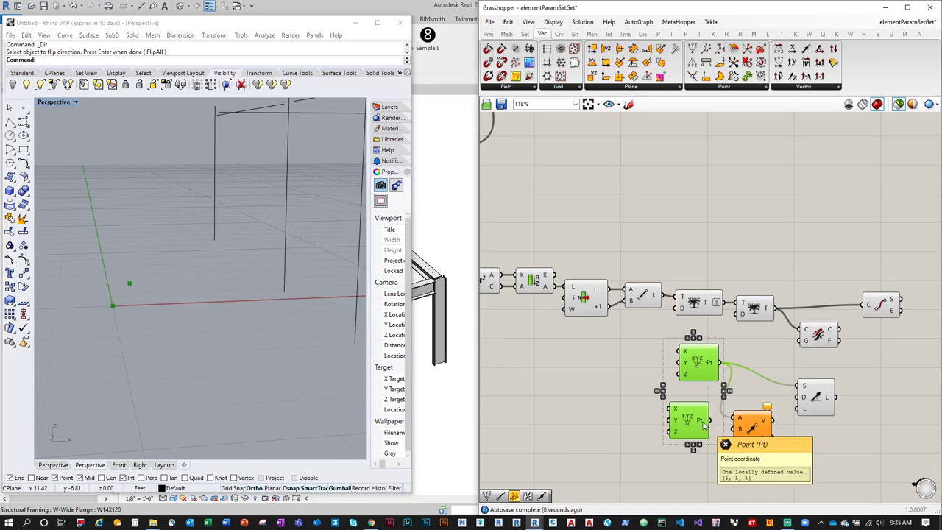
drag(708, 421, 737, 430)
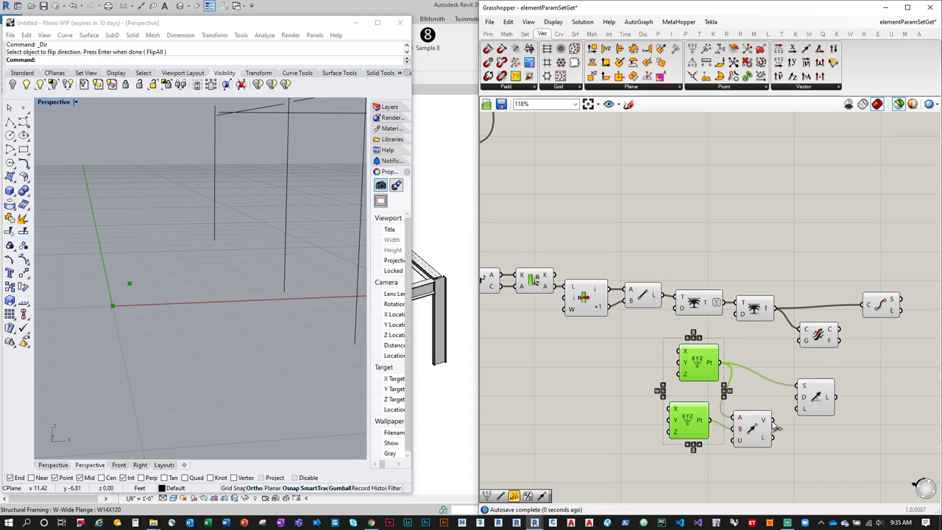
Step: Connect the Vector 2Pt vector to the Line SDL direction, check the slanted line in Rhino, and align the guide components
click(815, 399)
scroll(173, 341, down, 4)
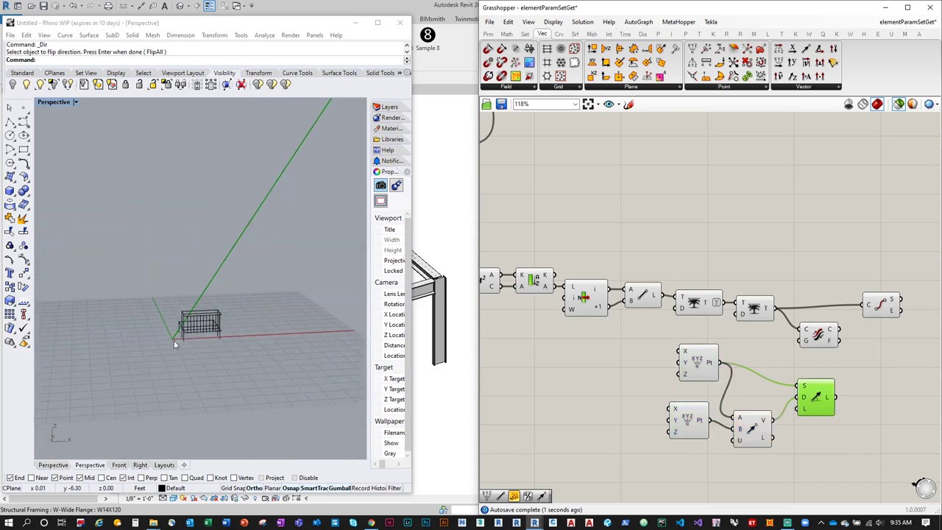
right_drag(174, 340, 211, 369)
right_drag(235, 280, 276, 315)
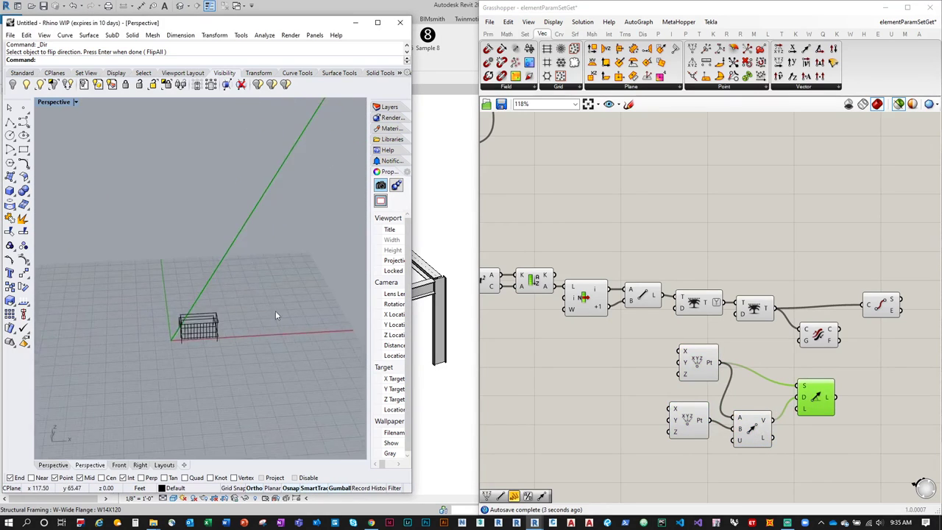
drag(702, 363, 693, 377)
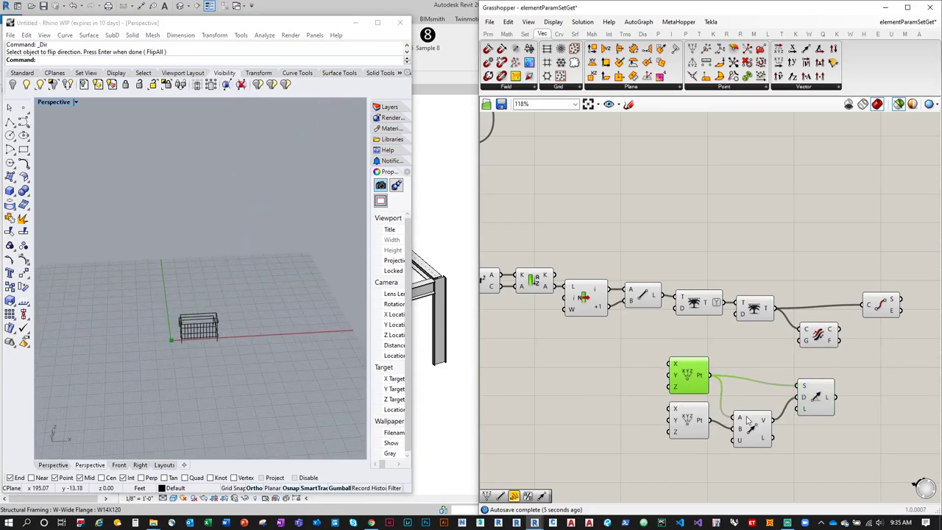
drag(747, 419, 748, 411)
drag(833, 409, 828, 399)
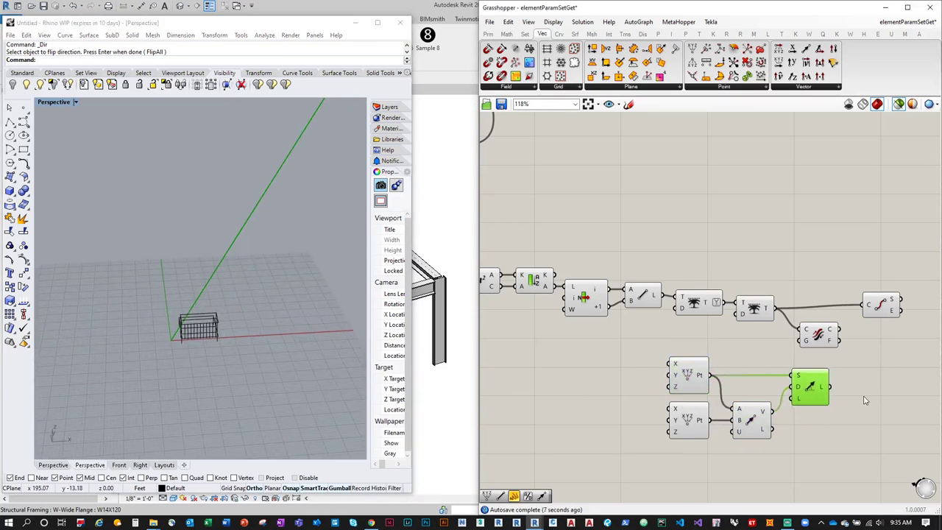
Step: Connect the Line SDL line as the Flip Curve guide and feed the flipped curves into End Points
right_drag(865, 401, 728, 382)
drag(694, 368, 662, 312)
drag(682, 318, 727, 285)
drag(743, 287, 696, 298)
Step: Delete the previously baked lines from the Rhino model and bake the Flip Curve output in their place
scroll(252, 329, up, 2)
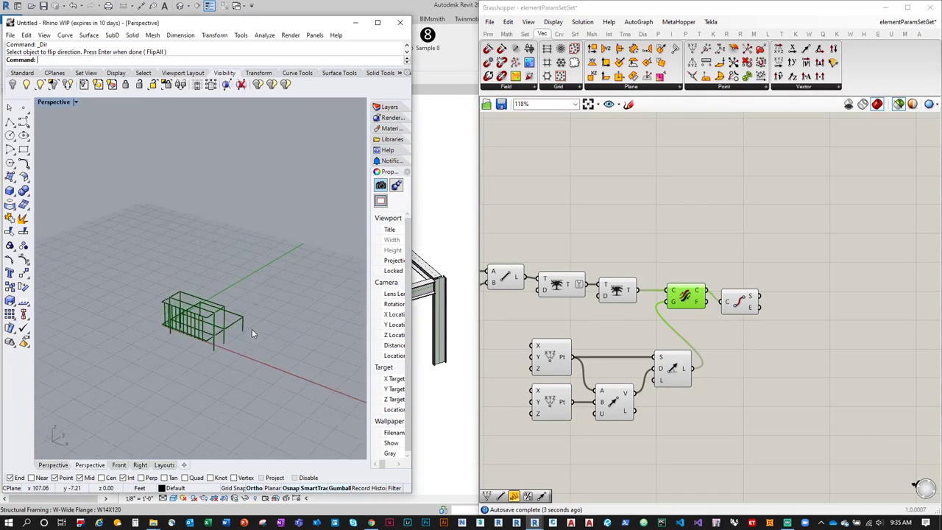
drag(252, 329, 119, 248)
key(Delete)
right_drag(119, 248, 262, 359)
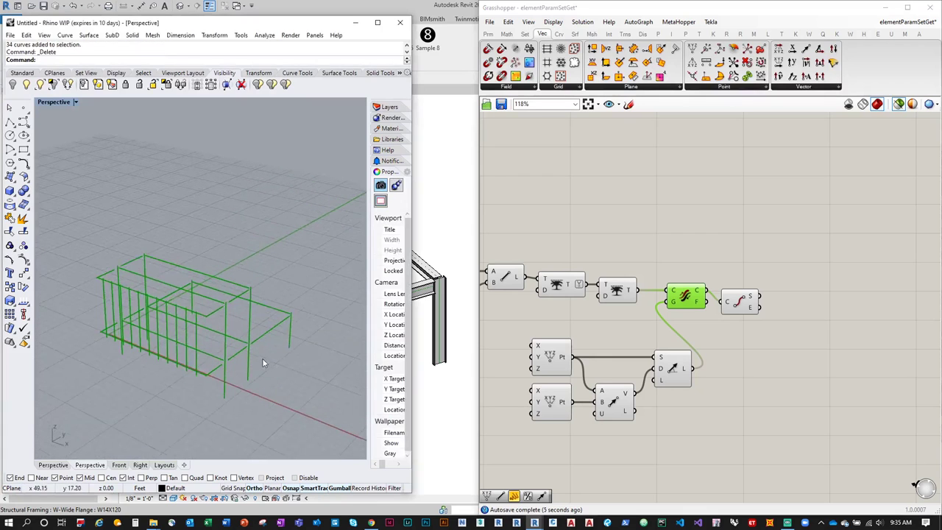
middle_click(677, 293)
click(699, 310)
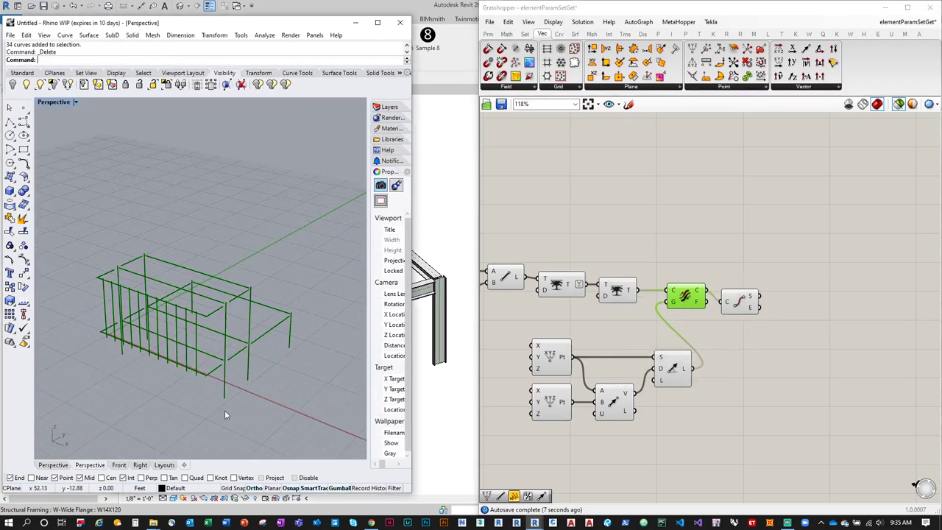
Step: Display the direction arrows of all baked curves with the Dir command and inspect them from several angles in Rhino
drag(282, 369, 44, 209)
click(24, 300)
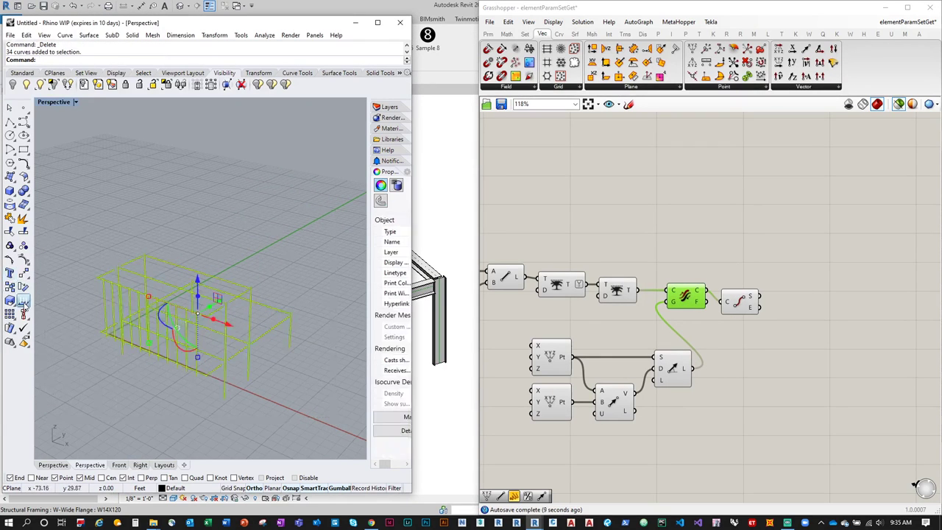
right_drag(223, 378, 269, 402)
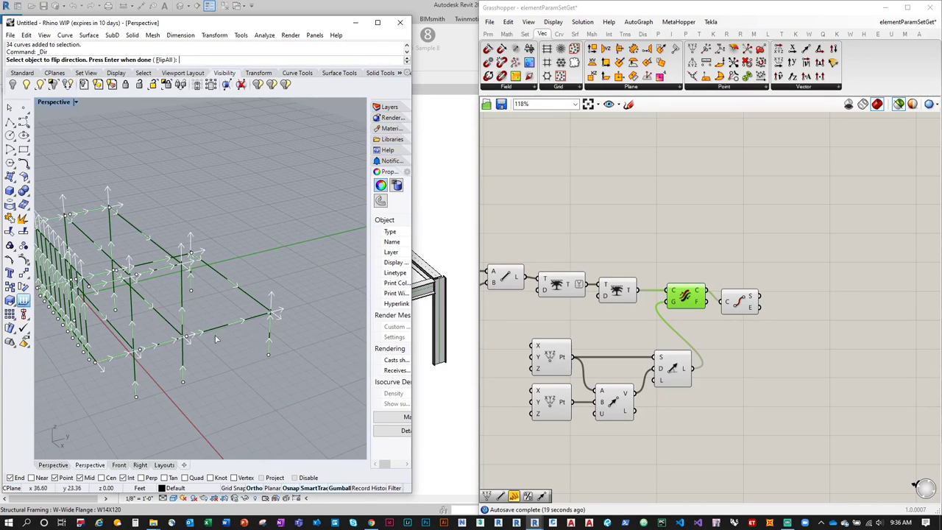
right_drag(155, 351, 80, 280)
mouse_move(139, 292)
right_down()
mouse_move(177, 294)
mouse_move(145, 290)
right_up()
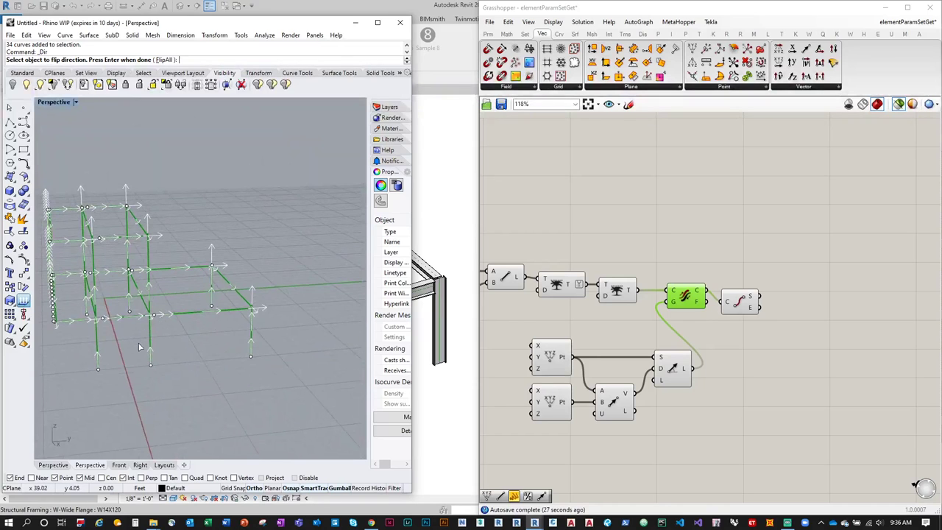
scroll(256, 321, down, 5)
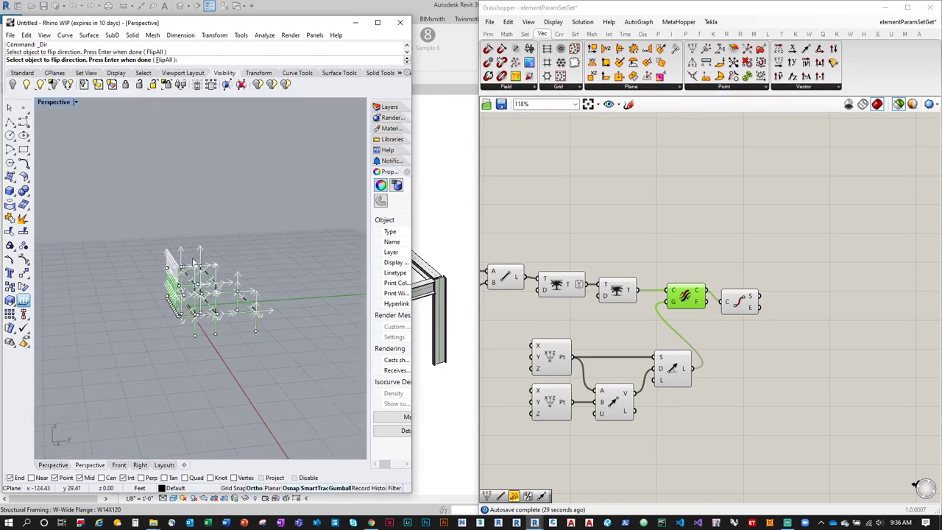
right_drag(257, 324, 279, 339)
key(Return)
Step: Delete all the baked curves from the Rhino model
drag(306, 379, 133, 208)
key(Delete)
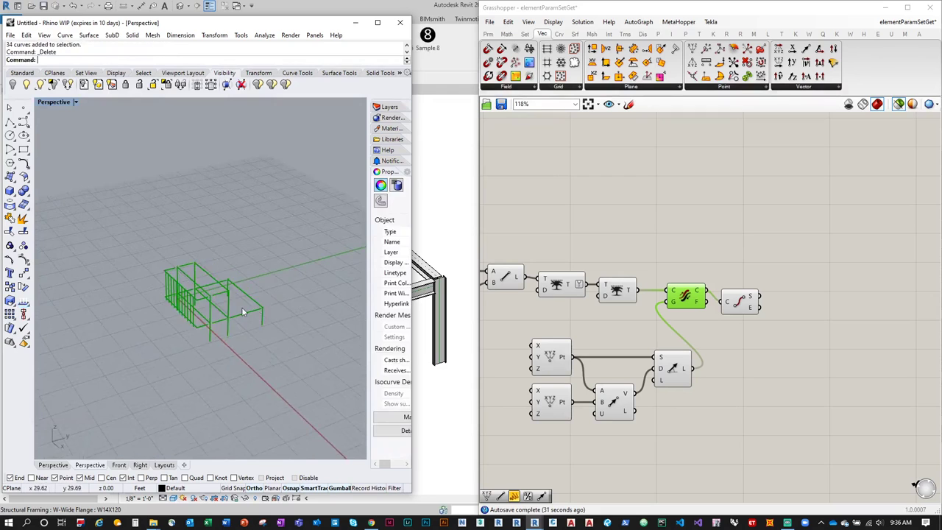
scroll(241, 307, up, 3)
Step: Align End Points with Flip Curve and add a Deconstruct point component fed by the start points output
drag(745, 305, 750, 294)
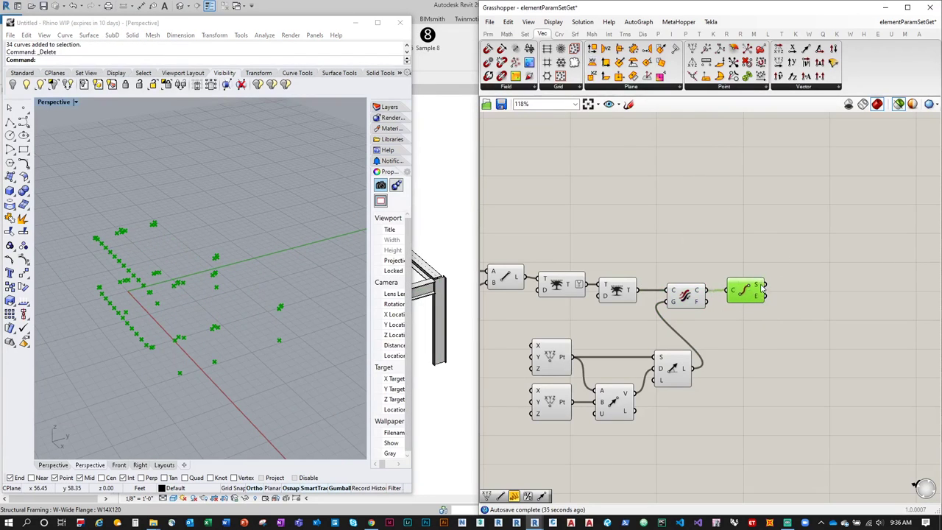
mouse_move(758, 290)
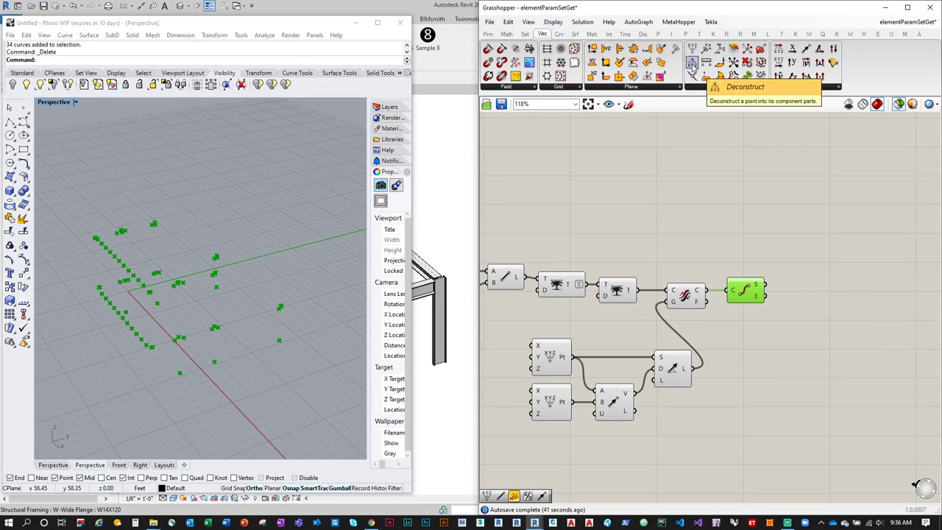
drag(692, 65, 787, 283)
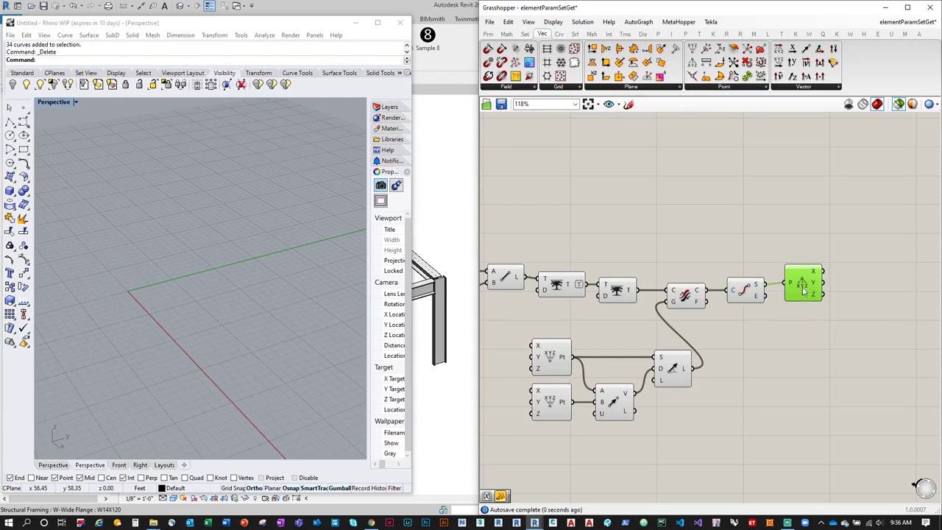
Step: Add a Panel beside Deconstruct, connect the Z output to it, and enlarge it to show more values
right_drag(815, 299, 705, 279)
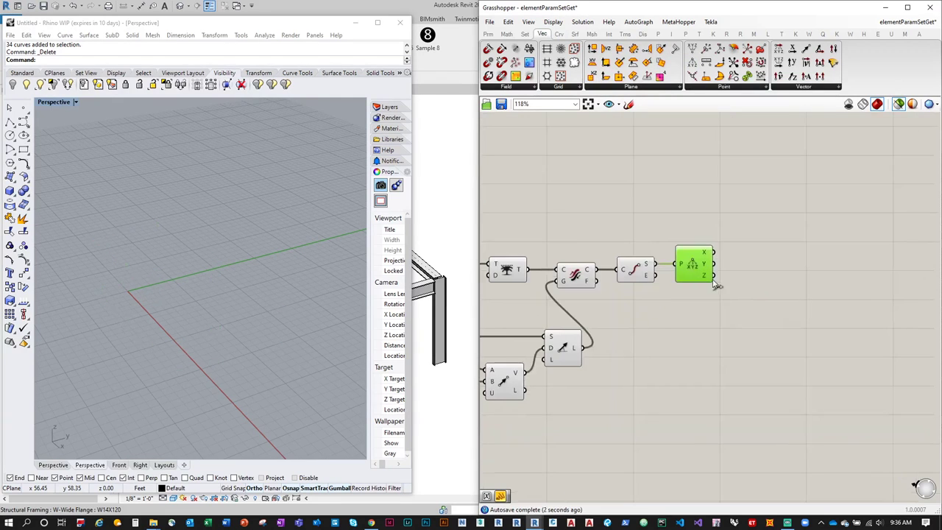
click(490, 35)
drag(674, 62, 796, 268)
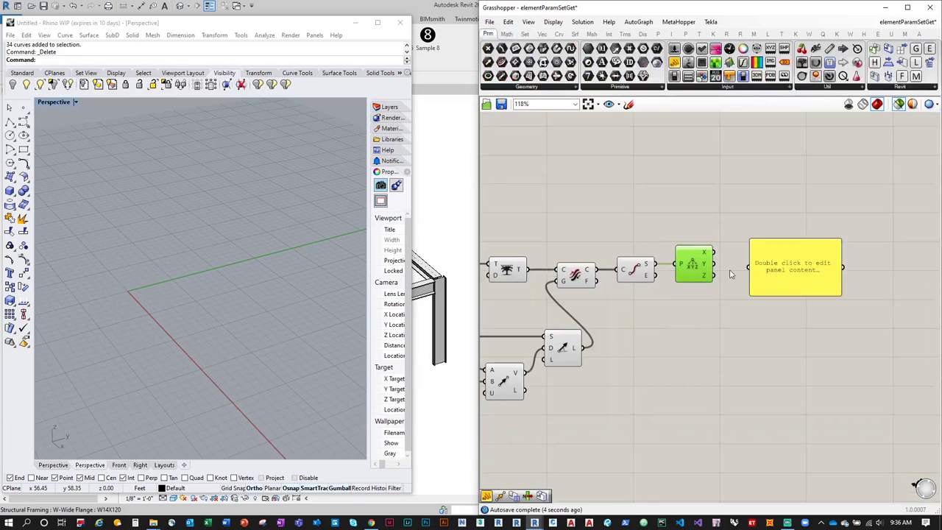
drag(714, 275, 750, 266)
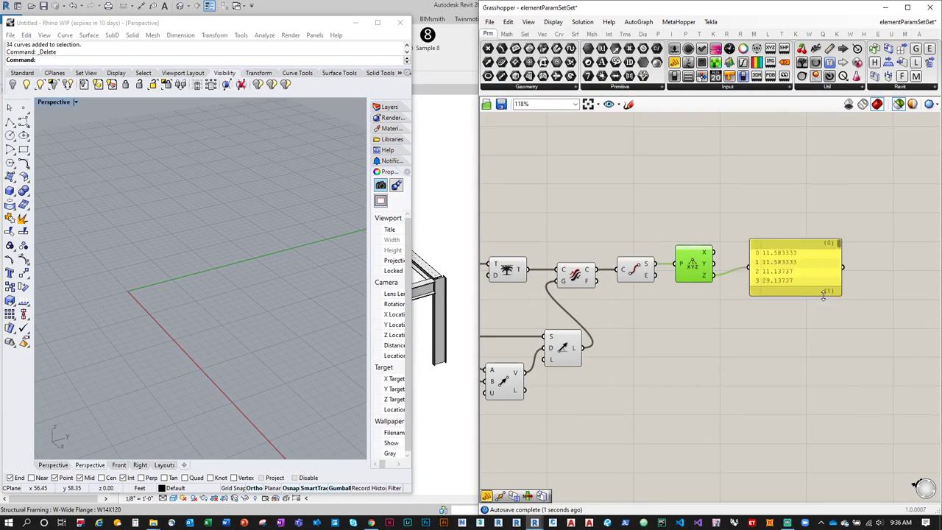
drag(824, 294, 827, 471)
scroll(838, 403, down, 1)
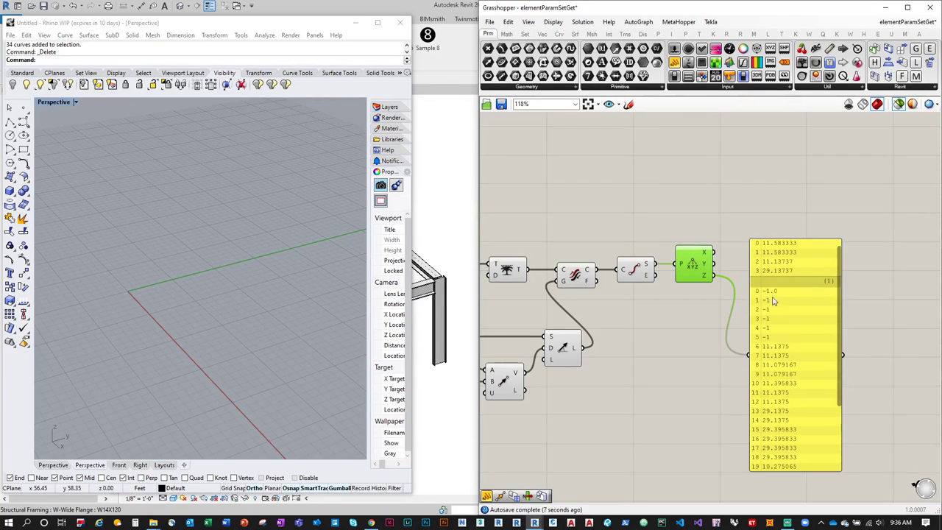
Step: Open the East elevation in Revit, read the level heights, and compare them with the Z values in the Grasshopper panel
click(444, 181)
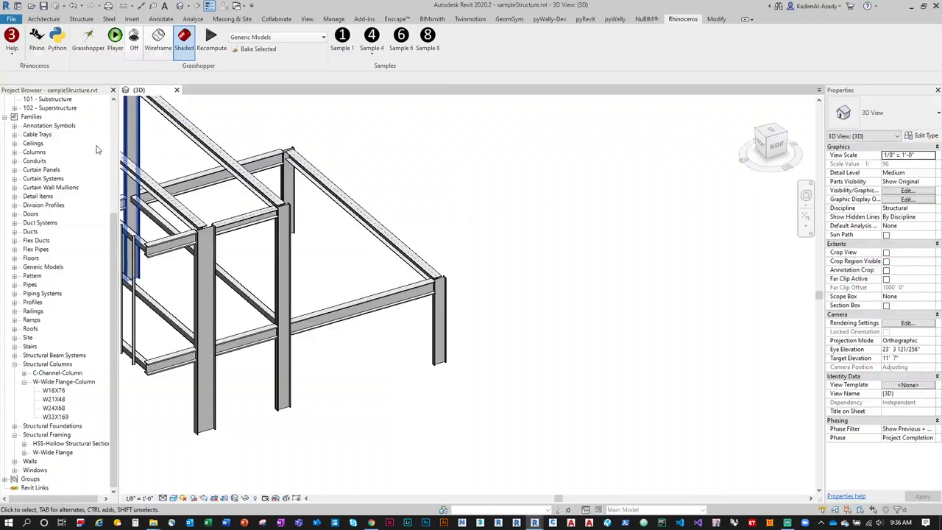
scroll(111, 157, up, 3)
scroll(111, 157, up, 3)
double_click(37, 178)
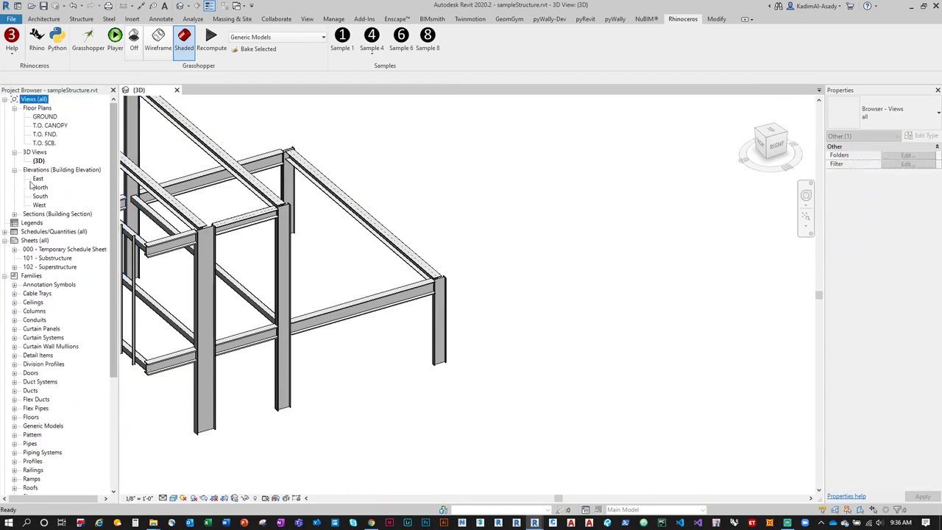
scroll(324, 485, up, 8)
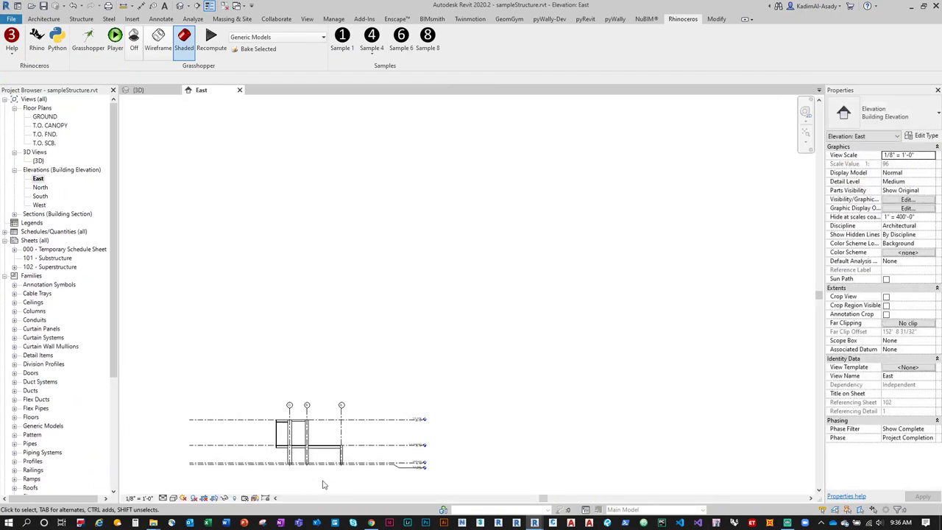
middle_drag(513, 432, 463, 387)
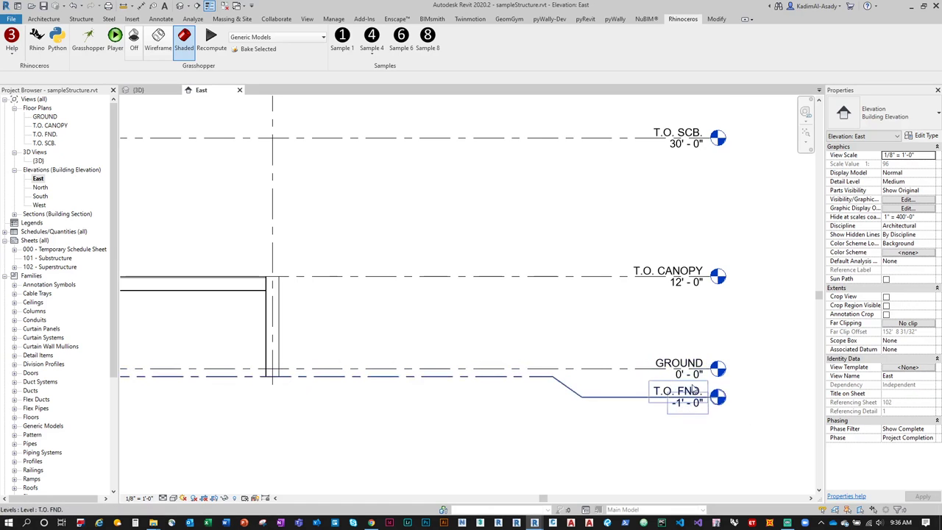
click(40, 48)
right_drag(698, 409, 579, 336)
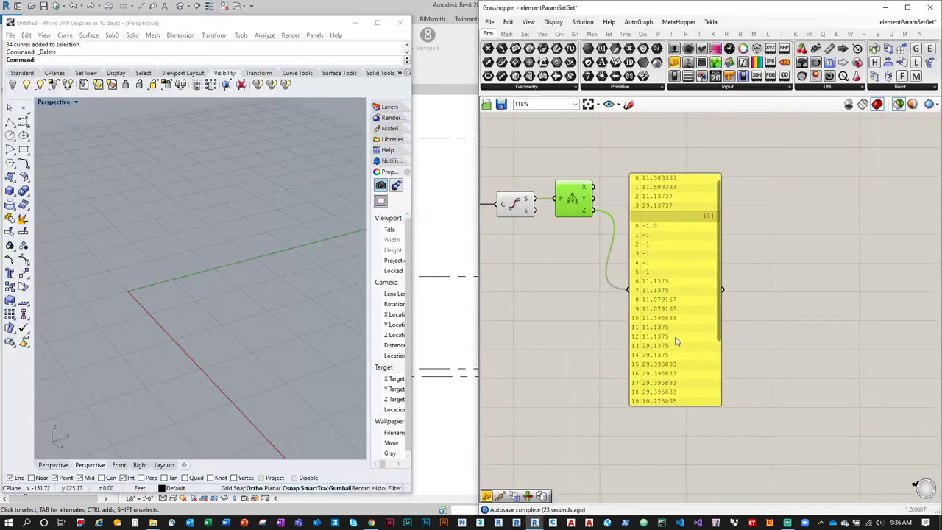
drag(719, 339, 725, 287)
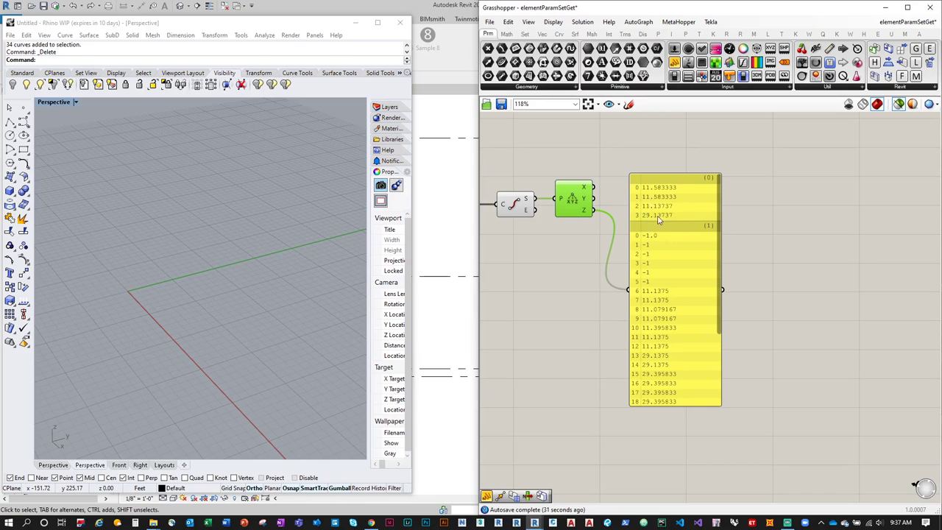
right_drag(662, 207, 679, 293)
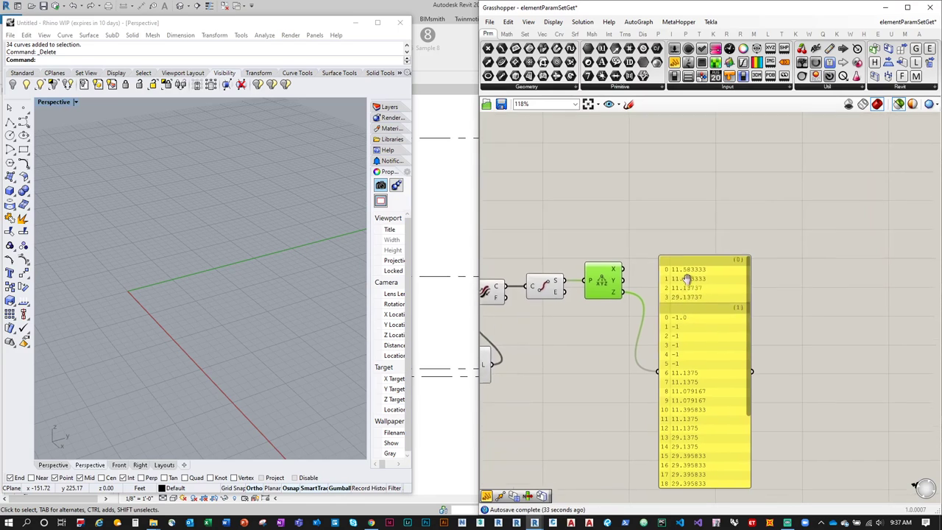
Step: Insert a Round component after the Deconstruct Z output and connect its Ceiling output to the relocated panel
drag(695, 298, 715, 347)
click(515, 35)
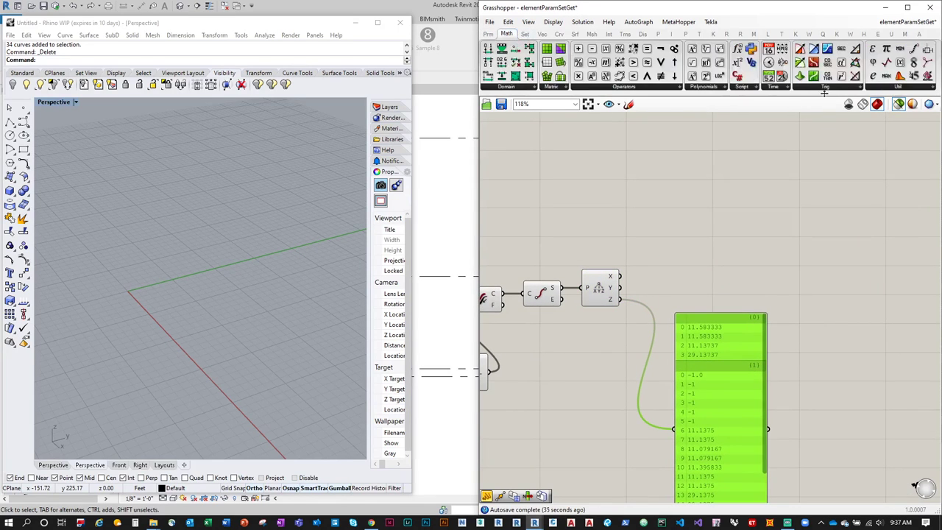
click(894, 87)
drag(890, 134, 715, 259)
drag(620, 299, 773, 409)
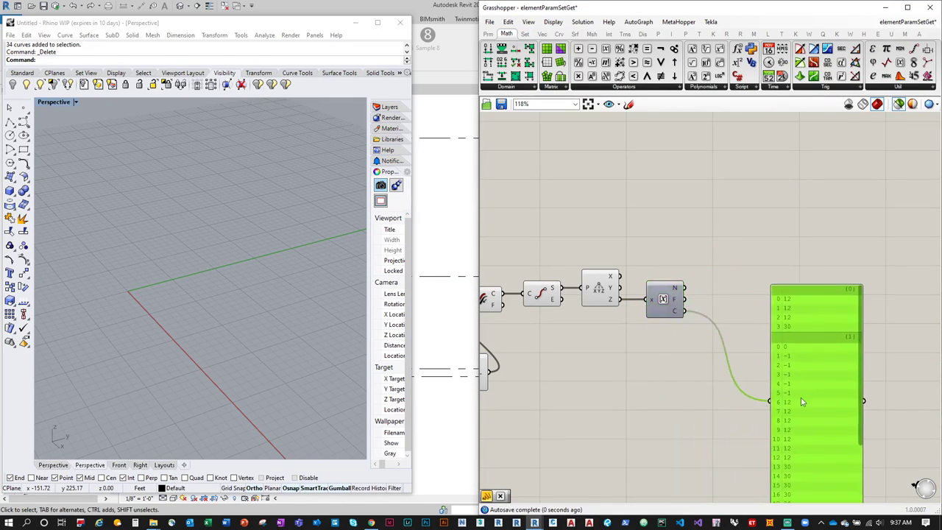
right_drag(778, 391, 743, 338)
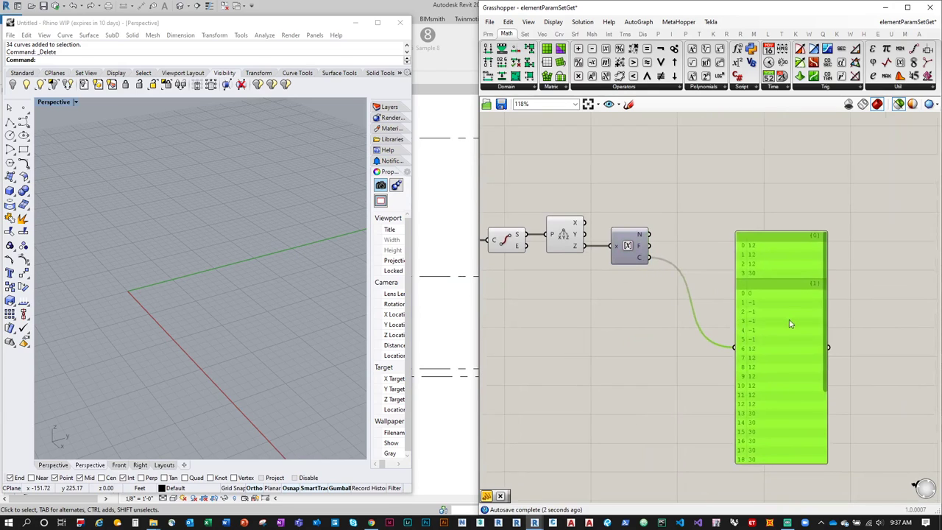
Step: Compare the raw Z values with the Round component's Ceiling, Floor and Nearest outputs in the panel
drag(584, 246, 734, 348)
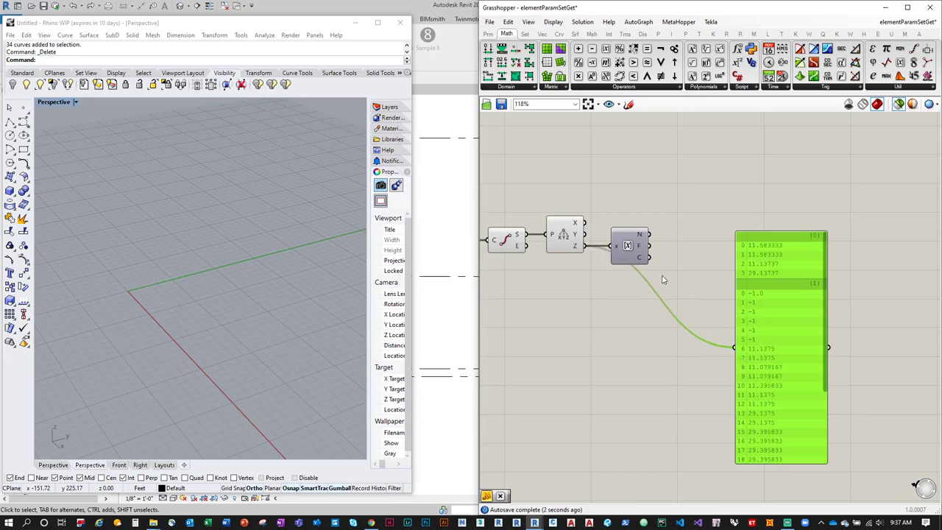
drag(649, 257, 735, 348)
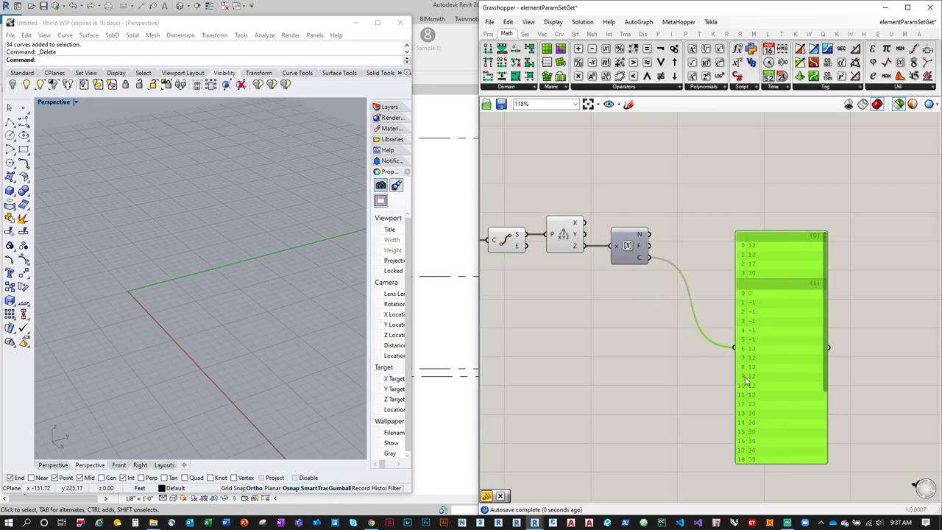
drag(649, 246, 735, 347)
drag(649, 234, 735, 347)
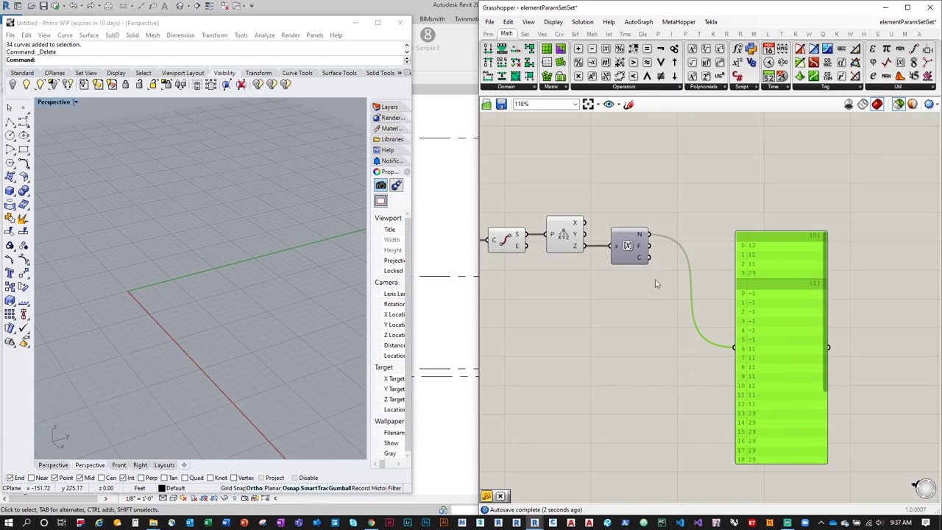
mouse_move(640, 239)
drag(828, 388, 814, 333)
Step: Recheck the Ceiling, raw Z and Floor values in the panel, and leave it connected to Round's Nearest output
mouse_move(646, 263)
drag(648, 257, 733, 348)
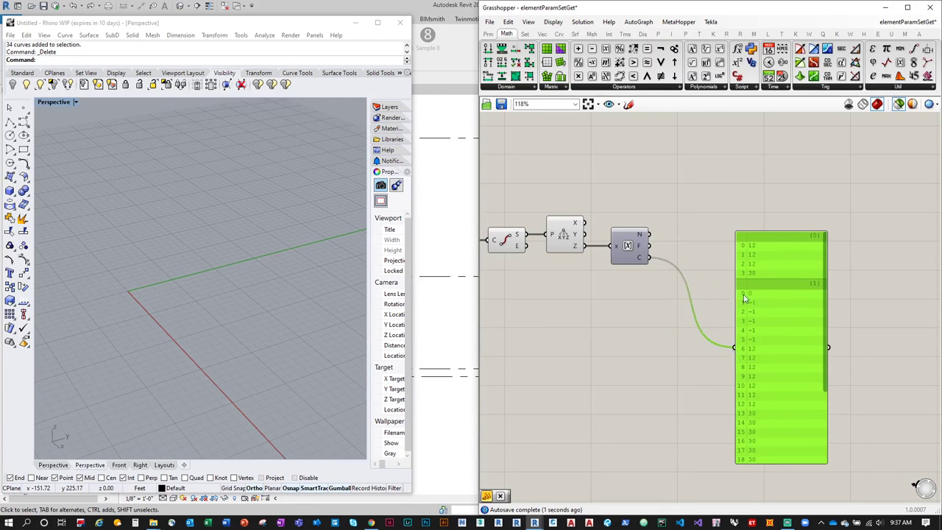
drag(574, 248, 734, 348)
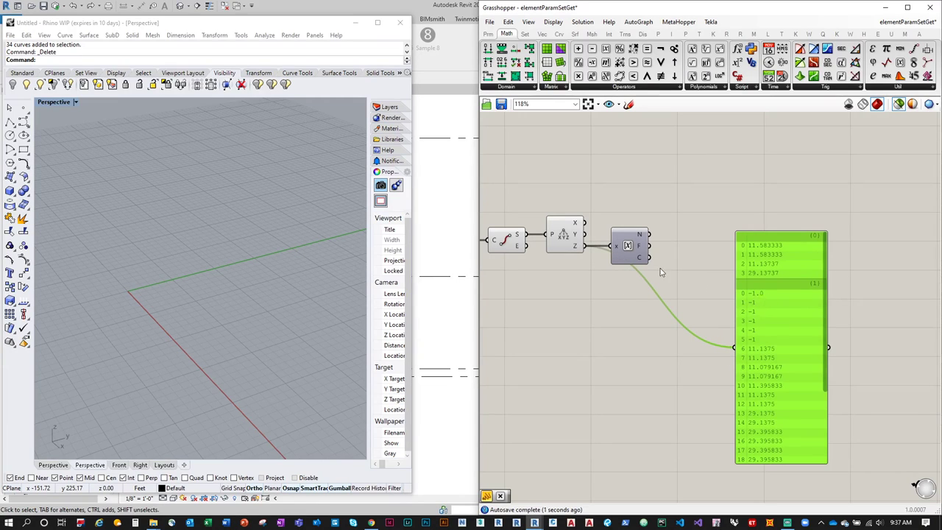
drag(648, 256, 734, 348)
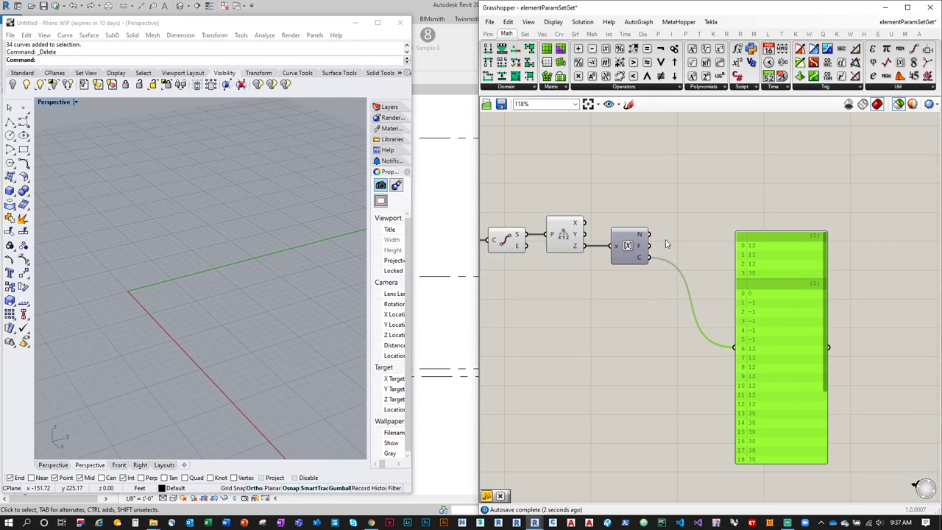
drag(651, 235, 773, 351)
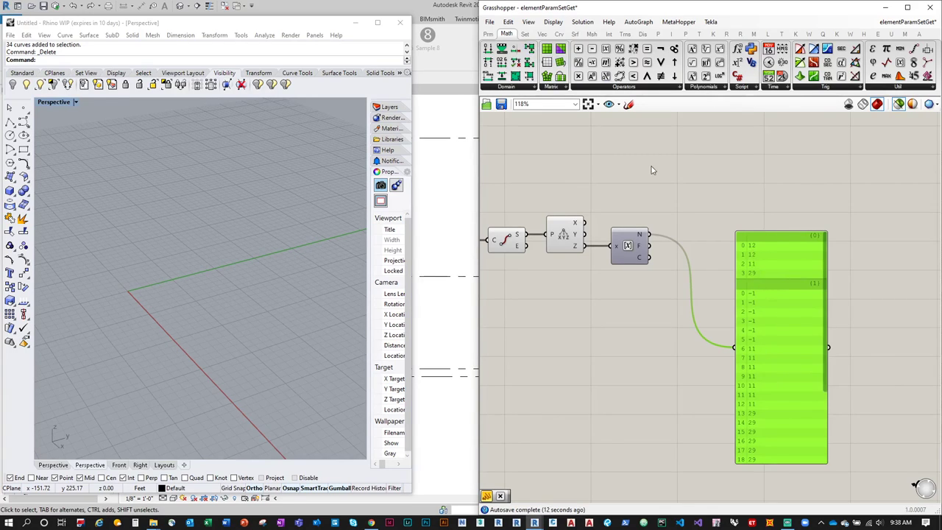
drag(647, 246, 734, 347)
drag(652, 235, 734, 348)
Step: Add a Concatenate component above the panel
click(525, 35)
click(734, 85)
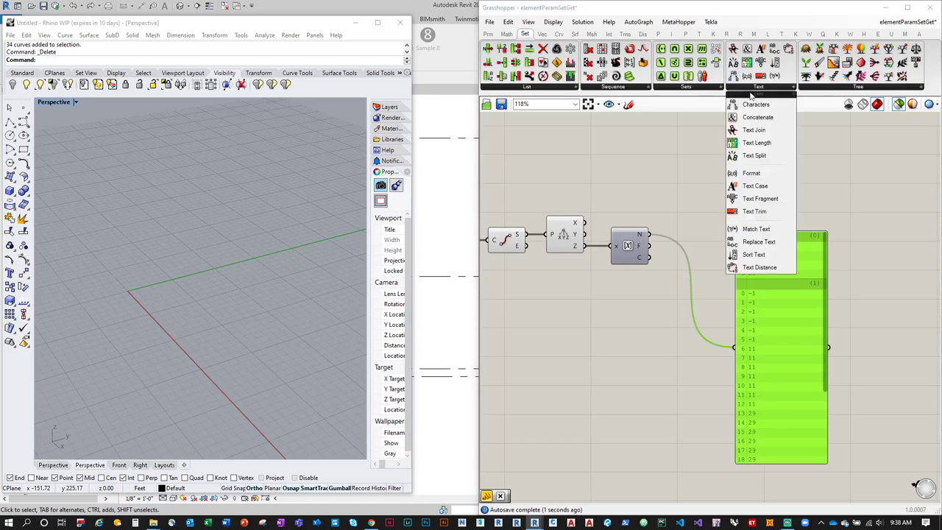
drag(758, 115, 704, 205)
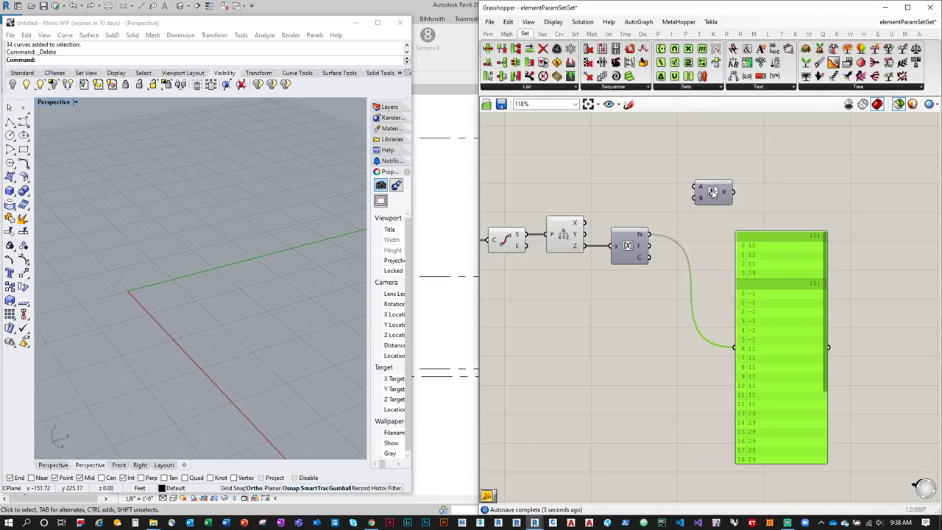
right_click(713, 192)
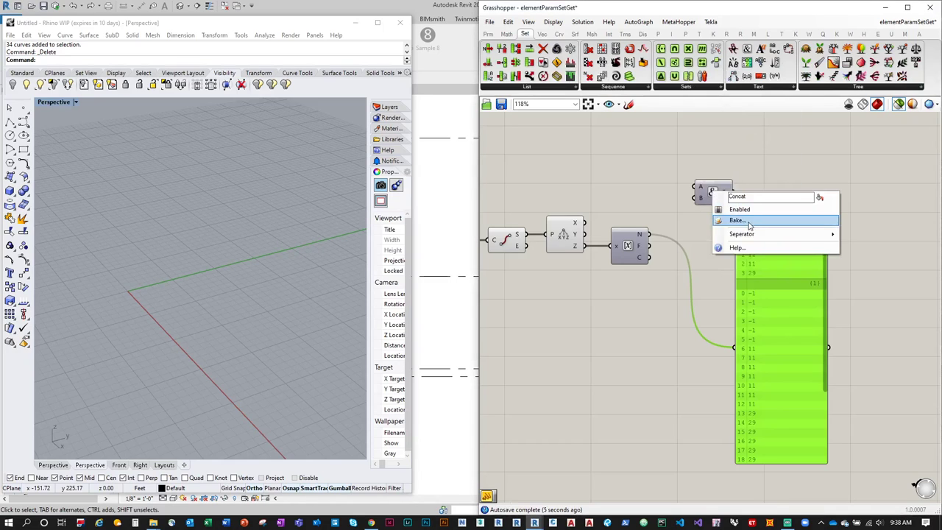
mouse_move(751, 234)
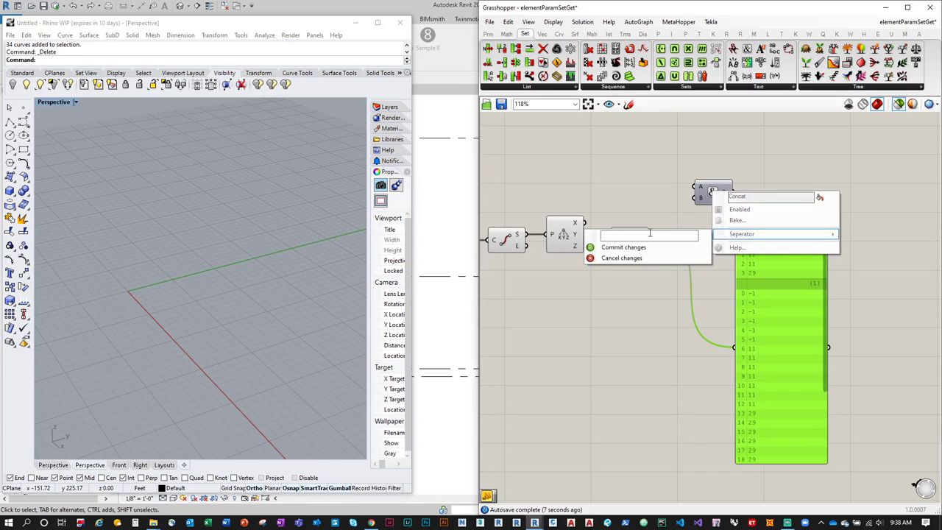
click(673, 212)
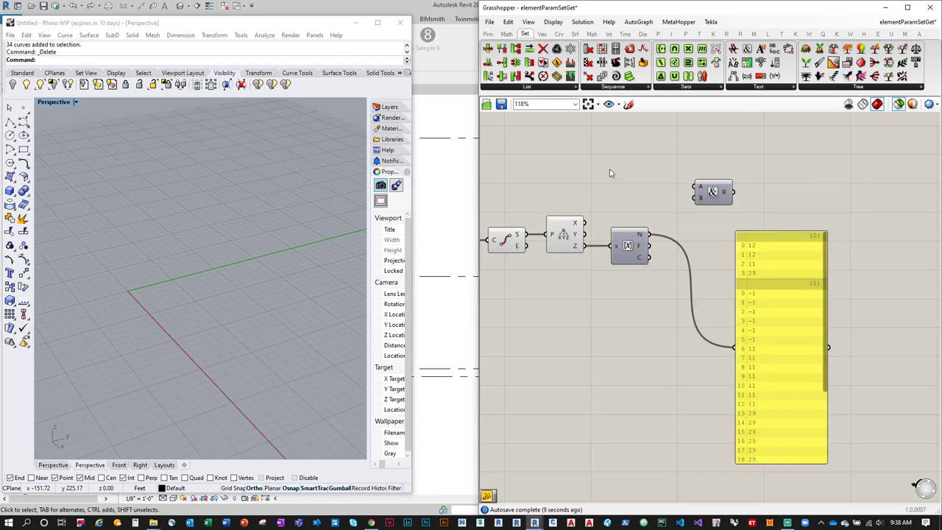
Step: Set the Concatenate component's A input to the text L and connect Round's Nearest output to its B input
right_click(701, 190)
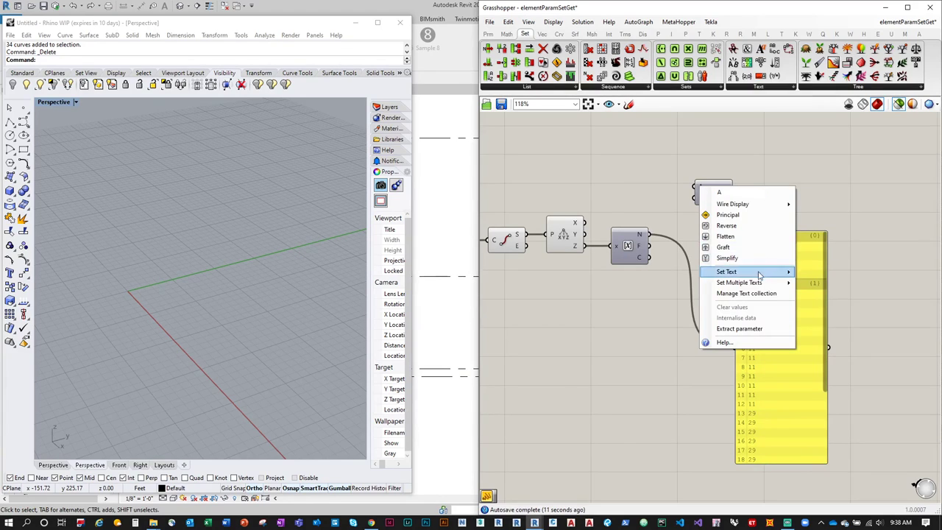
mouse_move(758, 272)
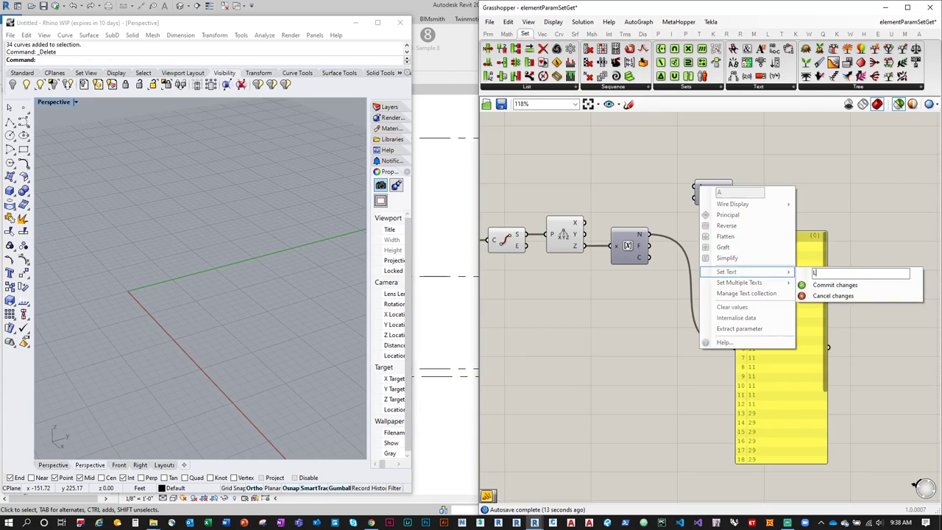
key(Return)
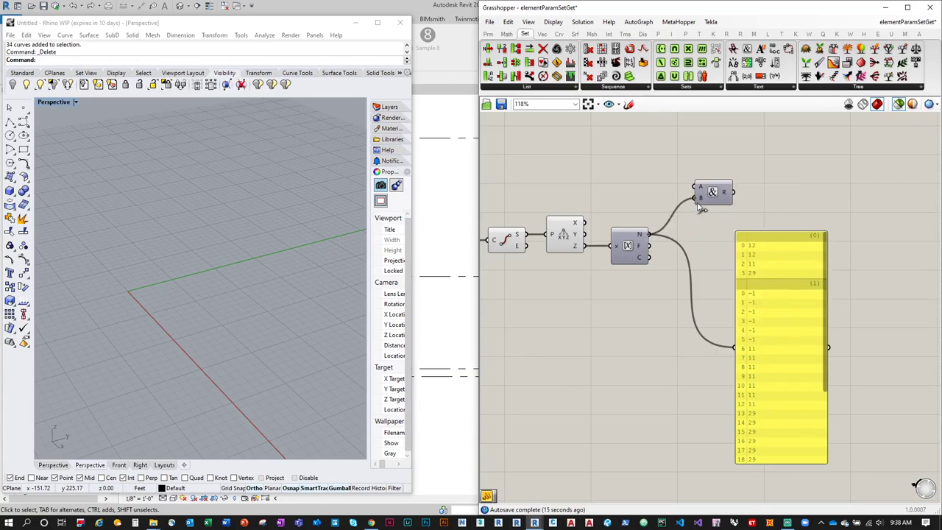
Step: Place Concatenate directly after Round and connect its result to the repositioned panel
drag(716, 195, 733, 347)
mouse_move(641, 239)
drag(761, 346, 807, 307)
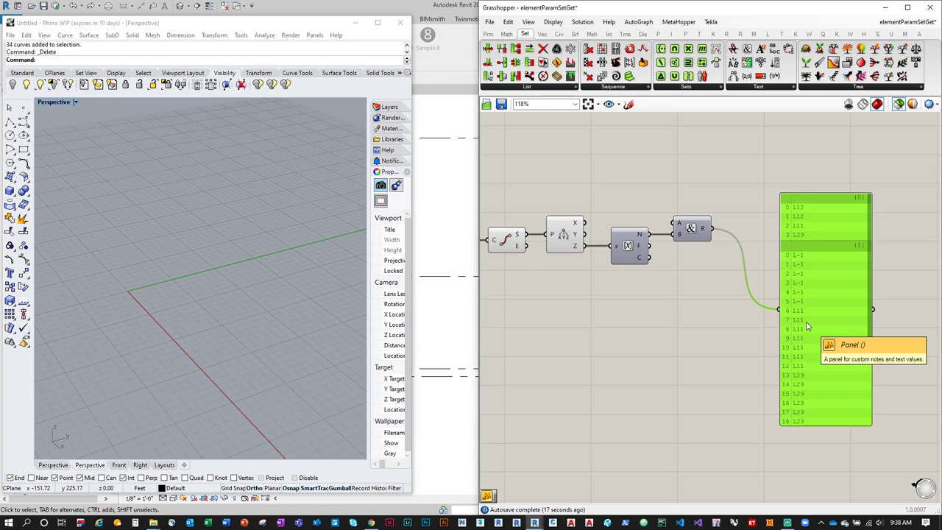
Step: Add a second Concatenate component above the centreline chain and give it a third input, C
scroll(761, 381, down, 1)
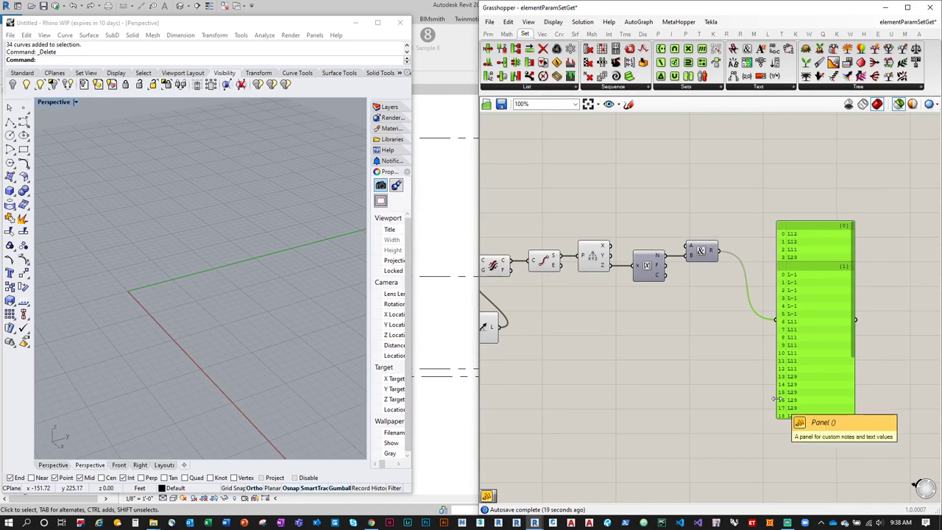
scroll(770, 311, down, 3)
right_drag(664, 310, 713, 272)
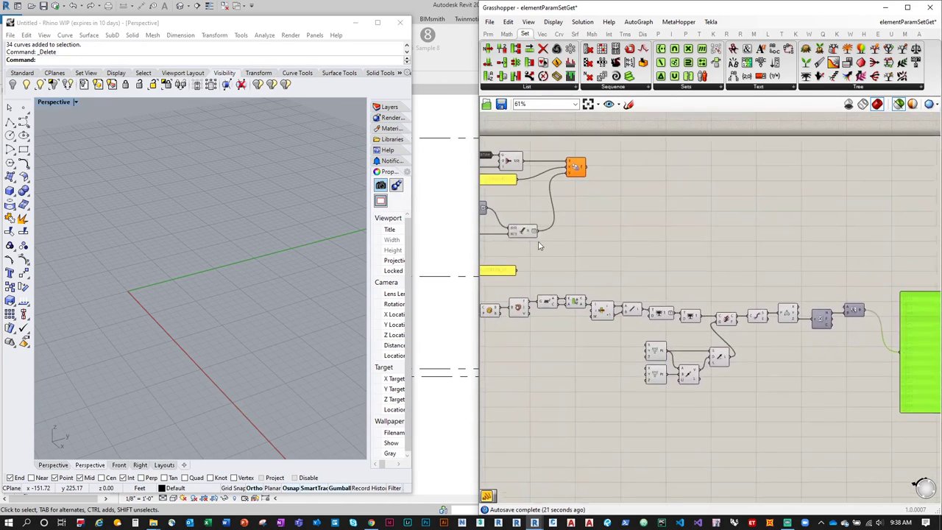
right_drag(680, 222, 668, 219)
click(774, 89)
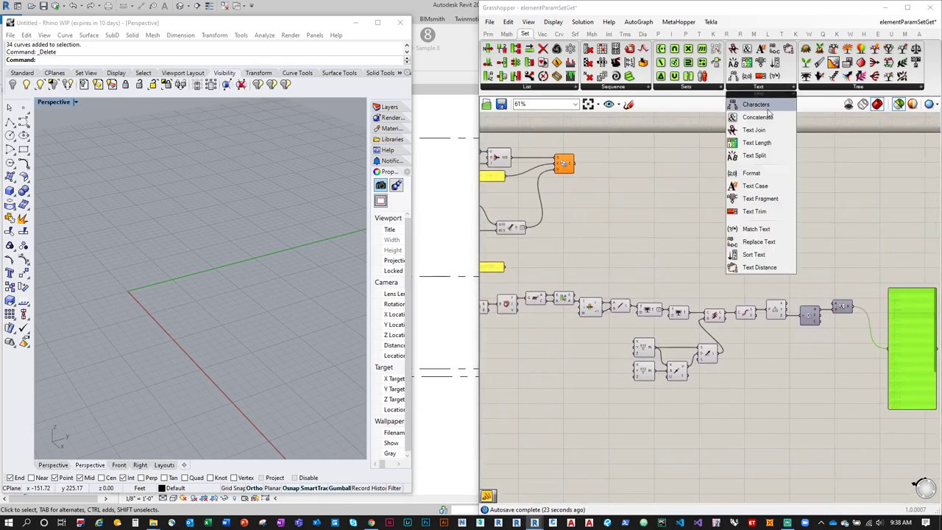
drag(754, 111, 814, 226)
scroll(813, 223, up, 5)
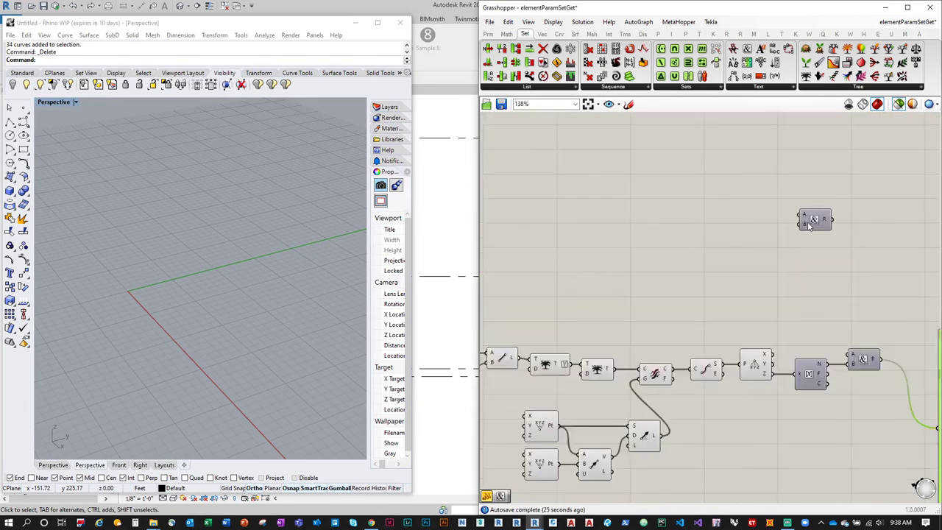
click(771, 221)
scroll(766, 218, down, 2)
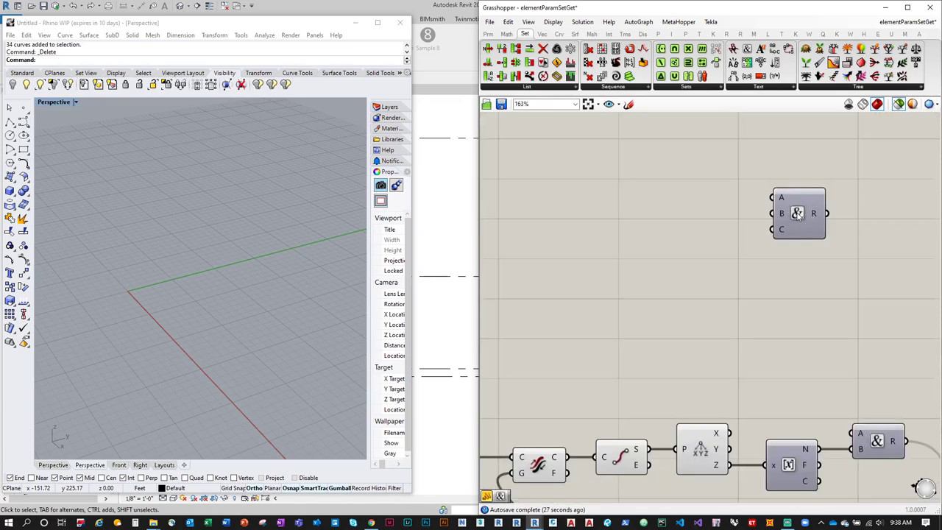
right_click(797, 213)
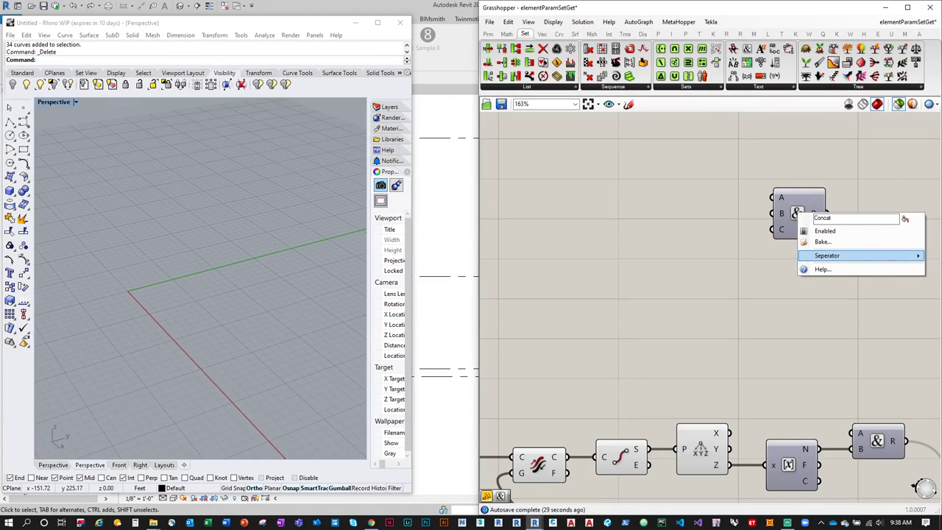
click(766, 206)
drag(797, 212, 555, 189)
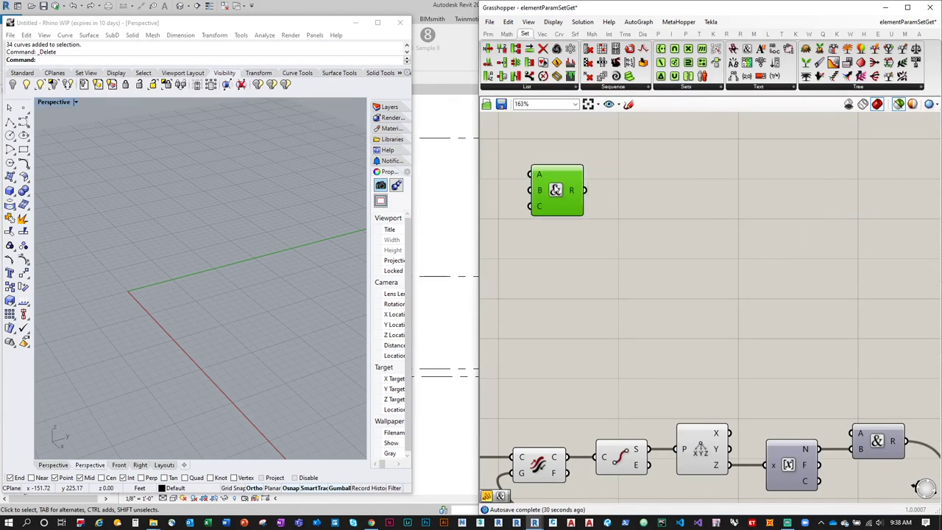
right_click(556, 190)
click(582, 215)
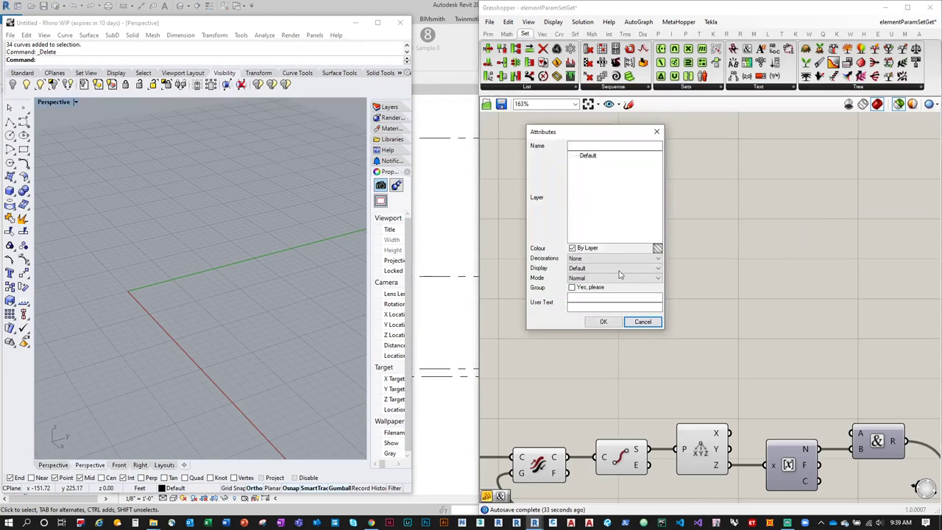
click(641, 322)
Step: Set the three-input Concatenate's separator to an underscore
right_click(558, 190)
mouse_move(674, 233)
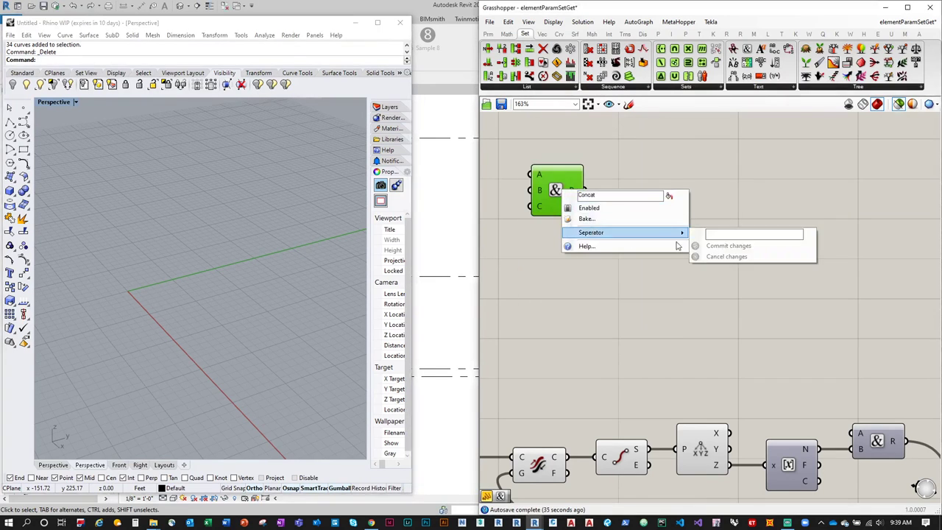
click(716, 237)
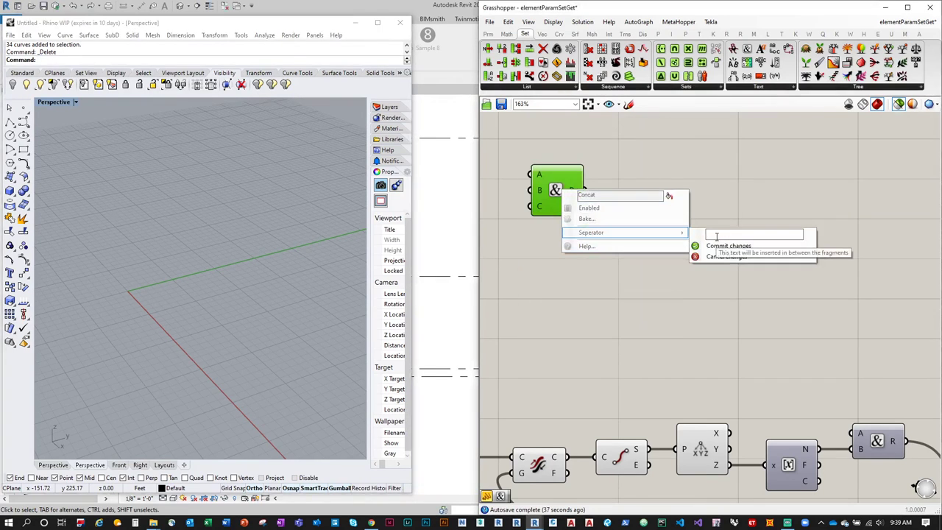
click(719, 246)
Step: Connect the upper chain's text output to the three-input Concatenate's A input and the level text from the first Concatenate to B
scroll(725, 249, down, 5)
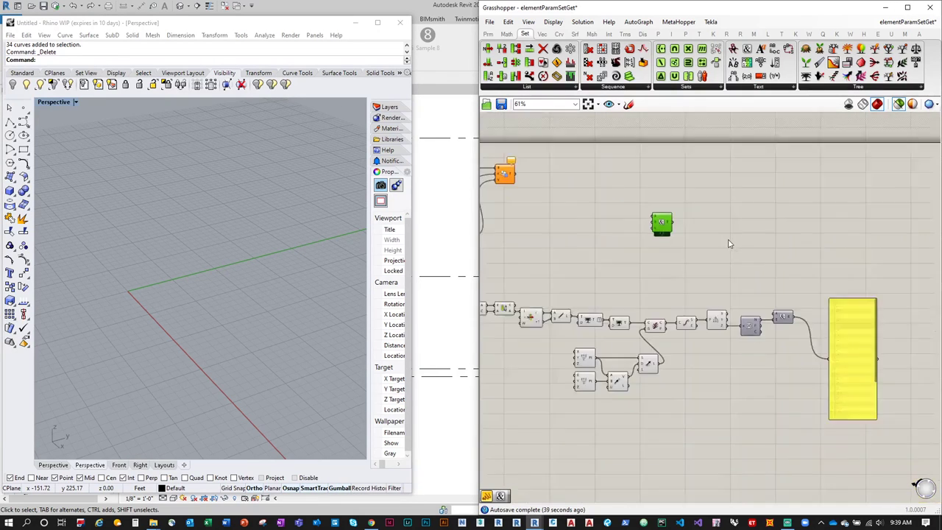
scroll(730, 254, up, 1)
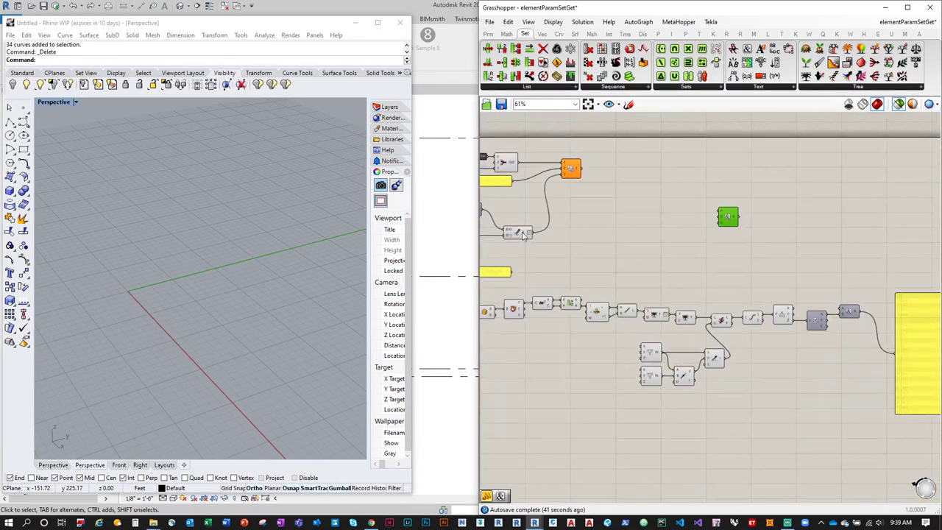
drag(532, 232, 858, 248)
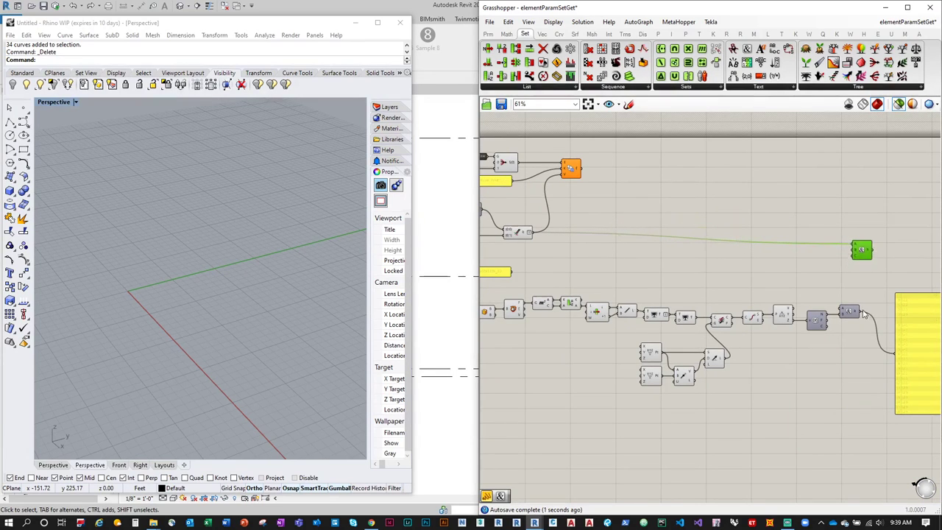
drag(861, 313, 853, 254)
Step: Connect the three-input Concatenate's result to the panel and review the combined section and level texts
right_drag(852, 255, 705, 230)
scroll(705, 230, up, 2)
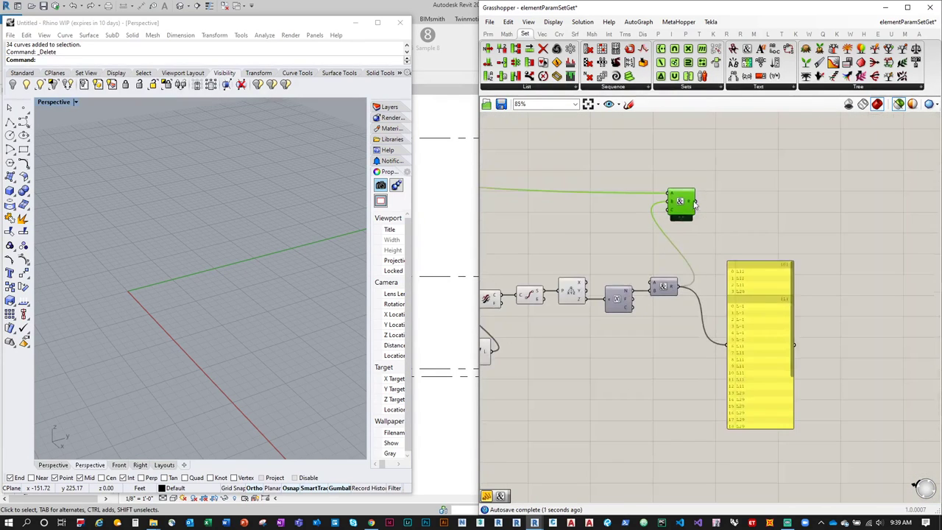
drag(695, 202, 733, 341)
drag(748, 311, 786, 293)
scroll(787, 294, up, 2)
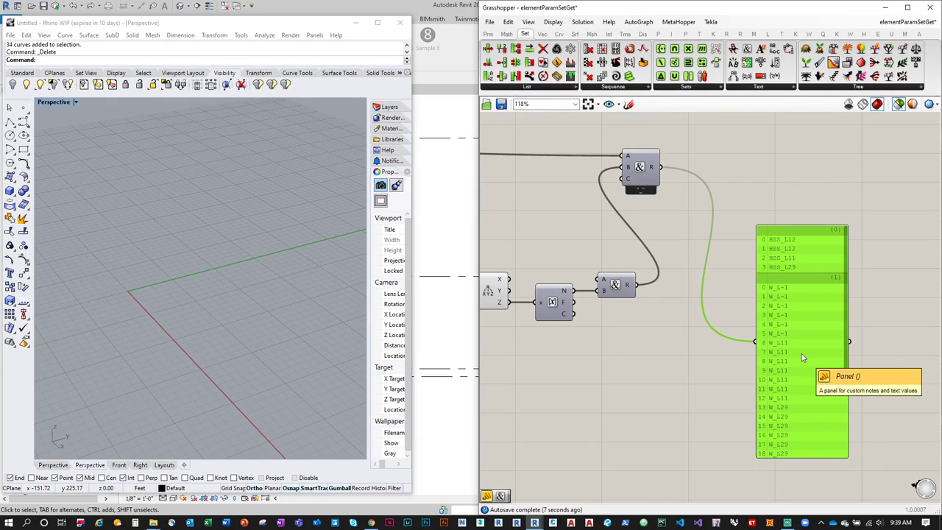
scroll(801, 265, up, 2)
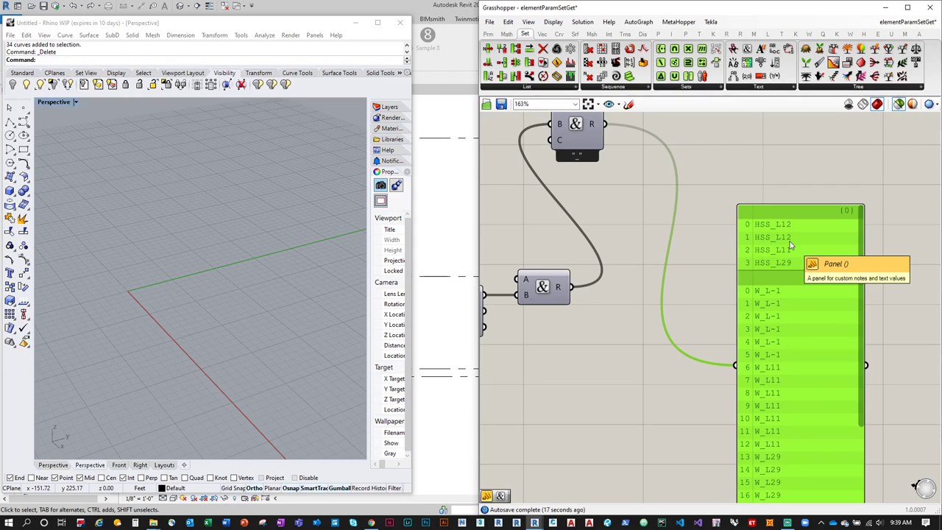
scroll(791, 245, down, 1)
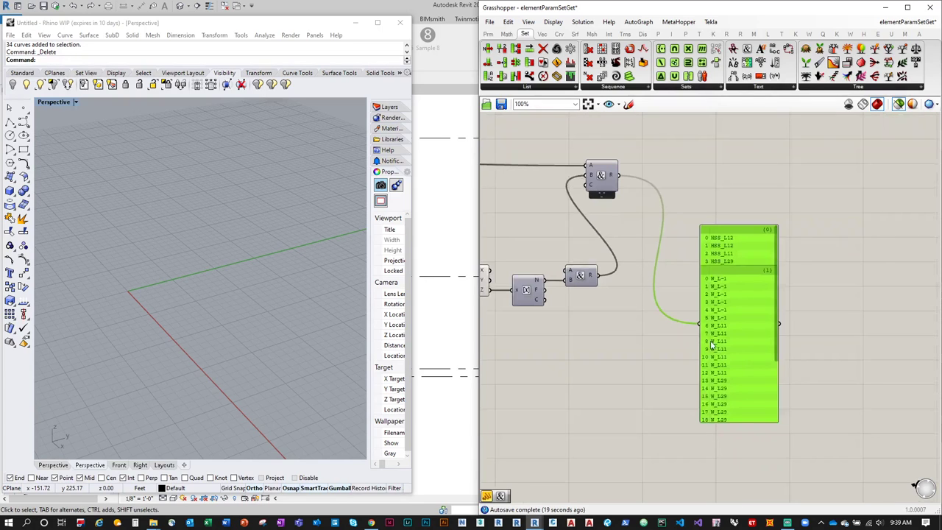
scroll(780, 324, down, 1)
Step: Add a Series component below the three-input Concatenate and connect its output to the panel
click(611, 87)
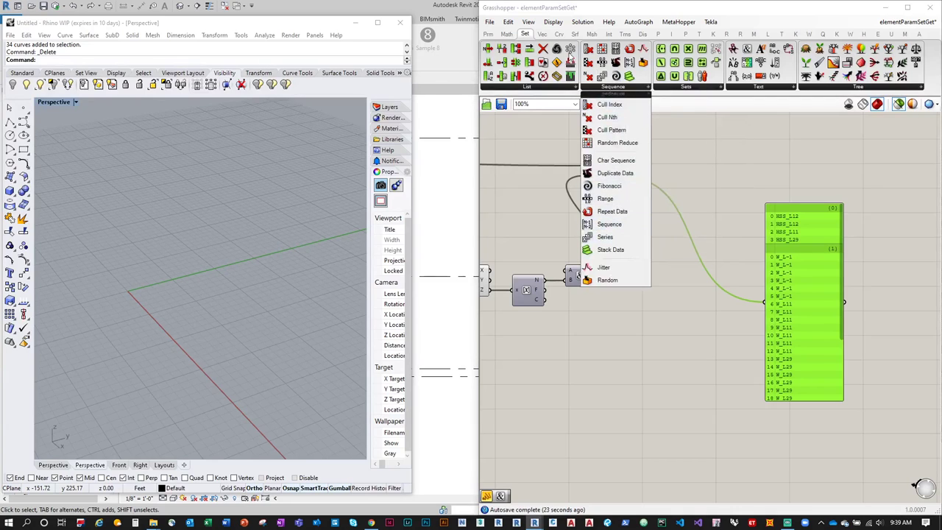
click(608, 237)
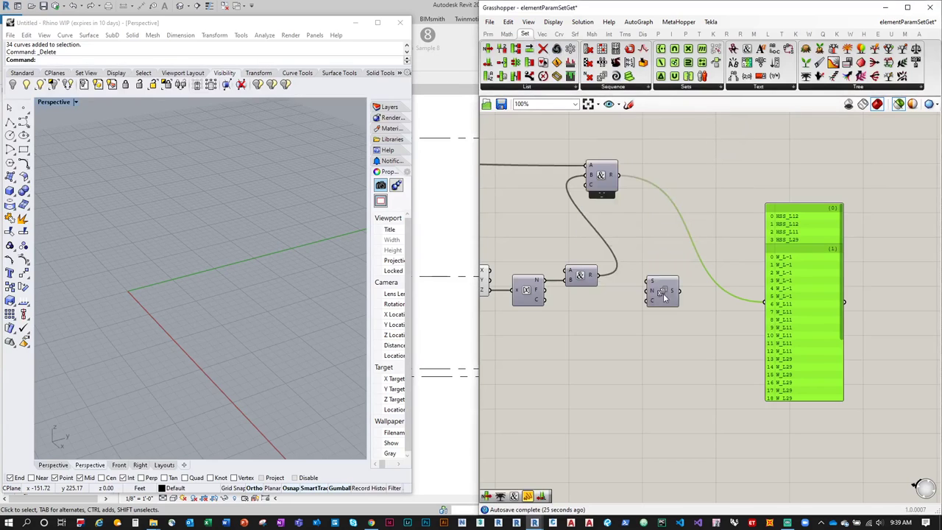
click(670, 314)
scroll(670, 317, up, 1)
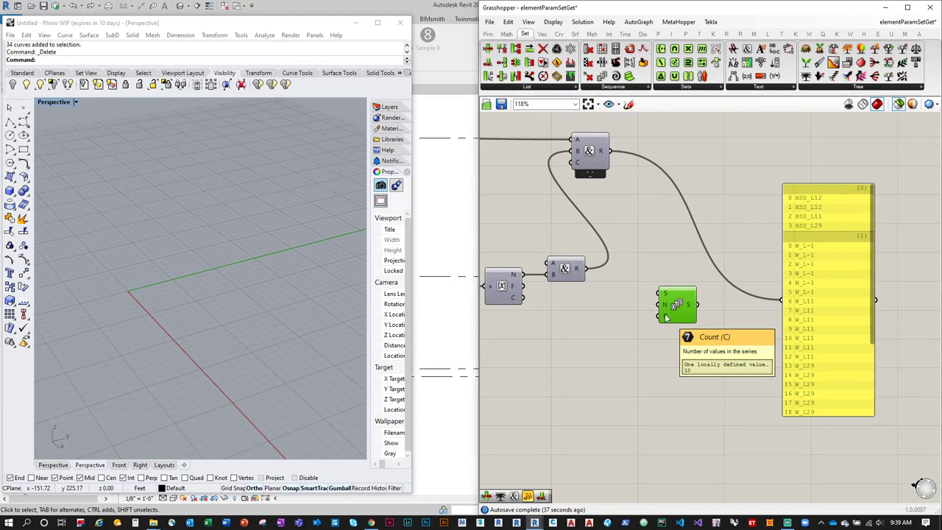
drag(697, 304, 781, 299)
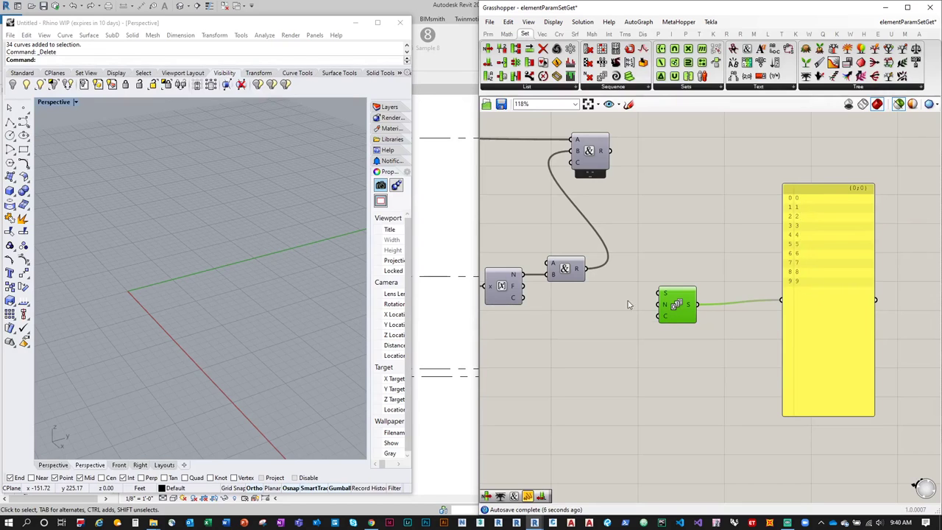
Step: Add a List Length component that measures the level text lists, feed it into Series' Count input, and check the numbering in the panel
mouse_move(581, 271)
click(526, 86)
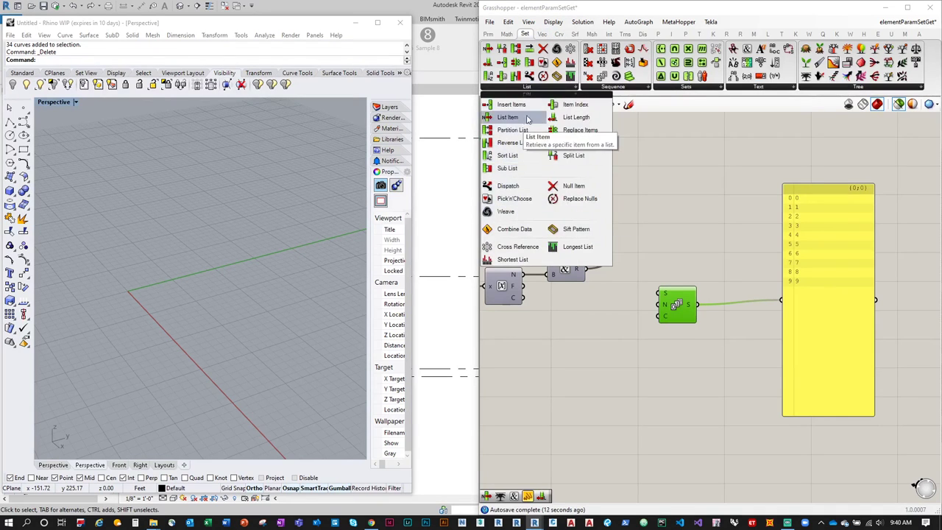
drag(575, 117, 623, 312)
drag(586, 269, 713, 278)
drag(644, 312, 781, 300)
right_drag(855, 351, 814, 331)
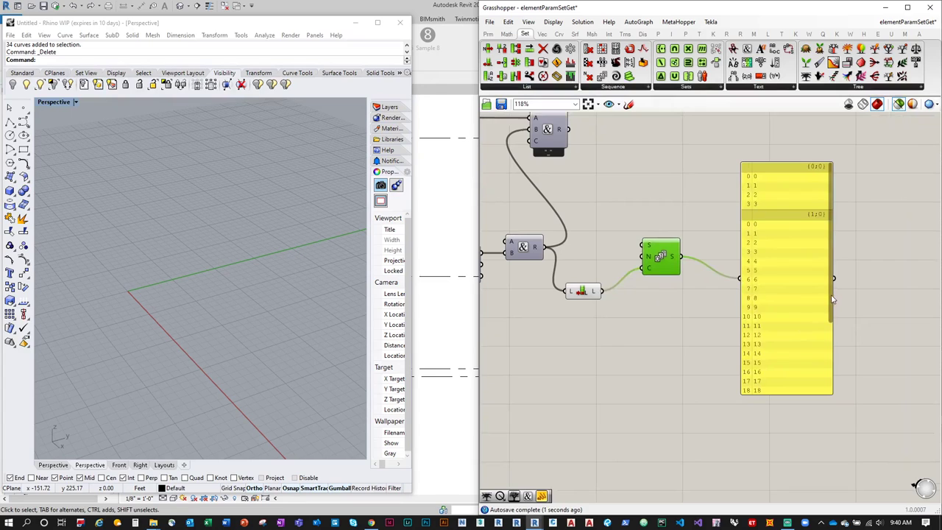
drag(827, 272, 830, 406)
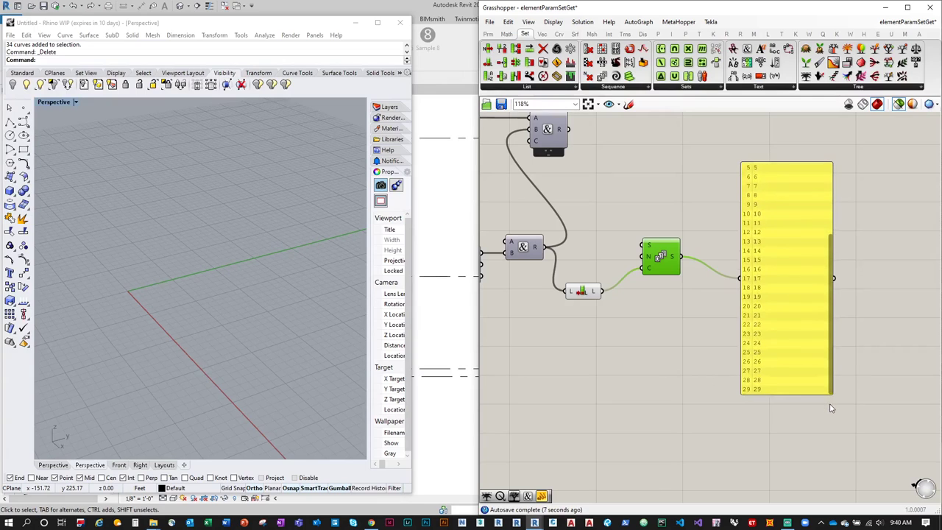
Step: Simplify the Series output, and reposition Series beside List Length with the panel farther along
right_click(680, 259)
click(712, 318)
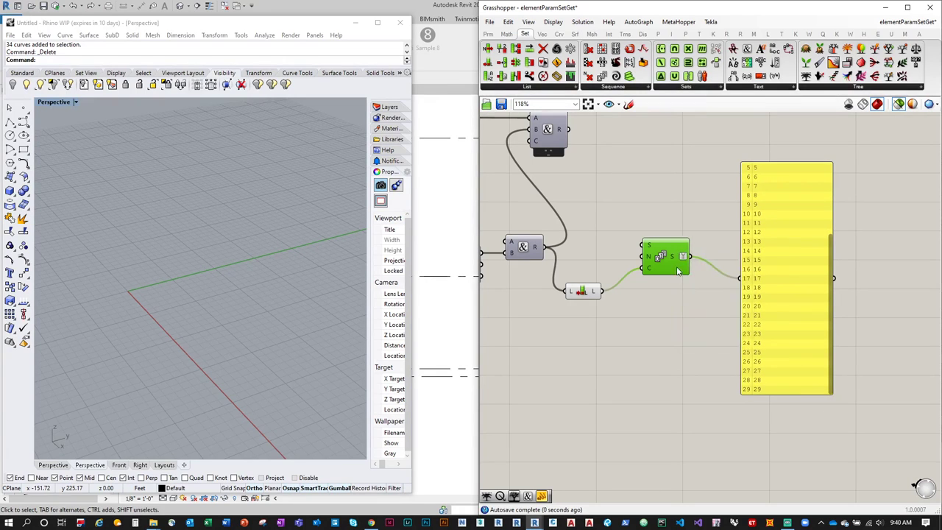
drag(674, 266, 655, 292)
drag(777, 274, 781, 323)
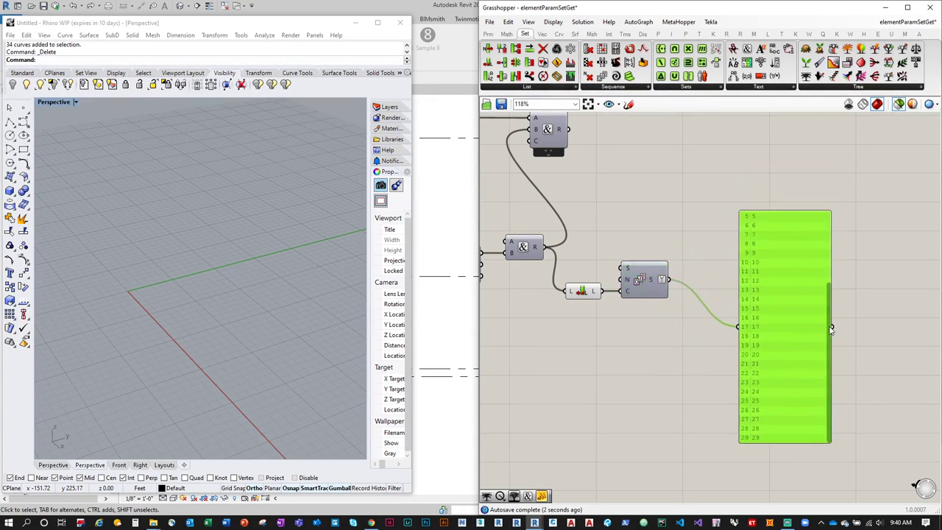
drag(767, 276, 802, 278)
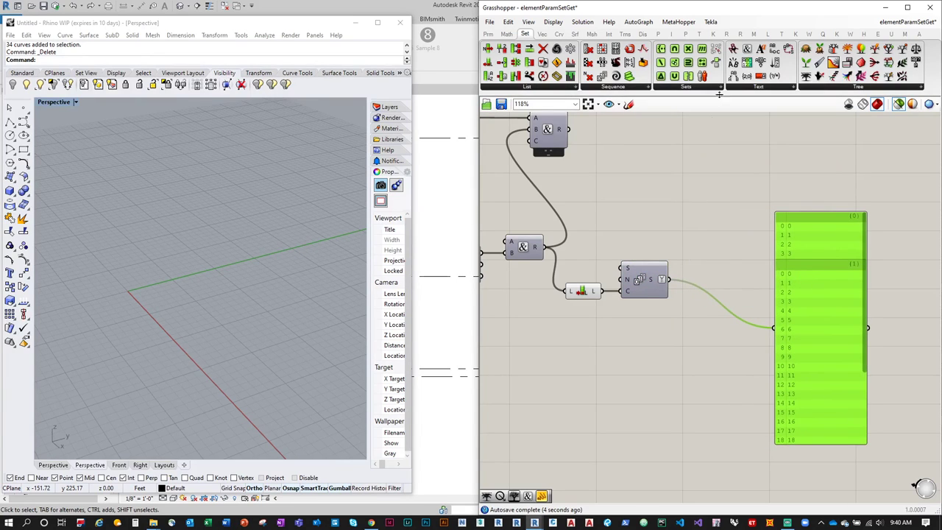
Step: Add a two-input Concatenate after Series that prefixes each series number with "_#", and show its result in the panel
click(751, 86)
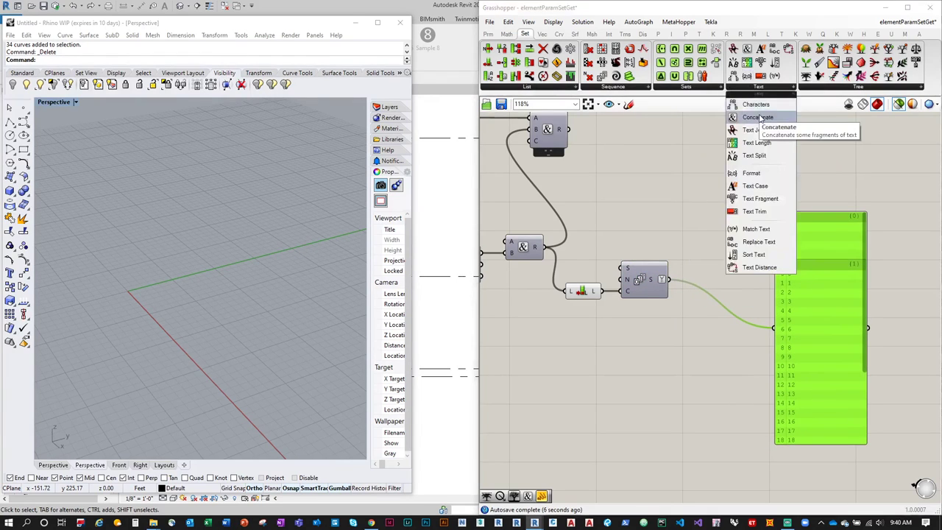
click(759, 118)
click(728, 247)
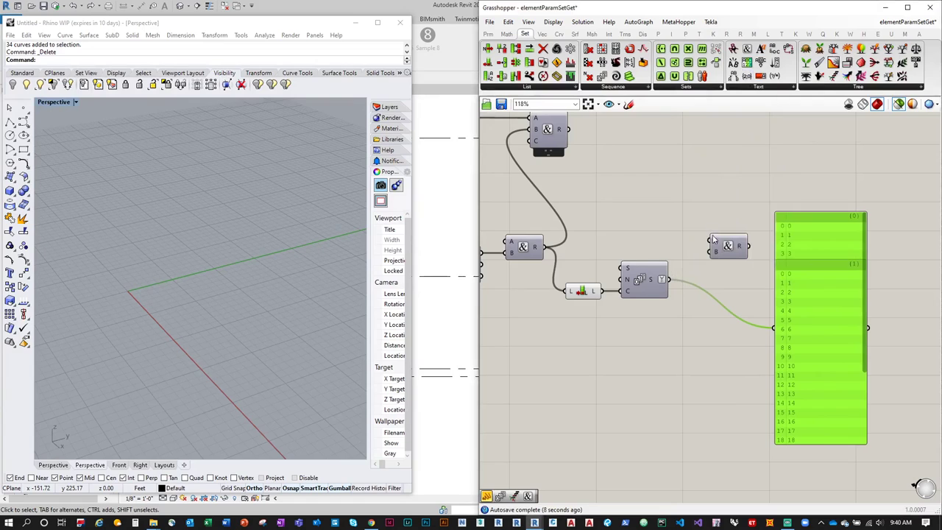
right_click(712, 241)
mouse_move(765, 323)
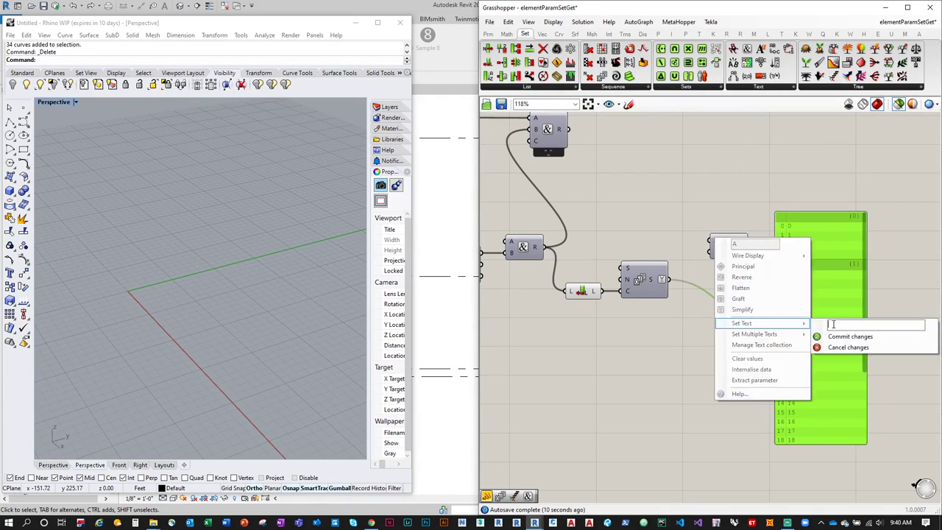
click(832, 336)
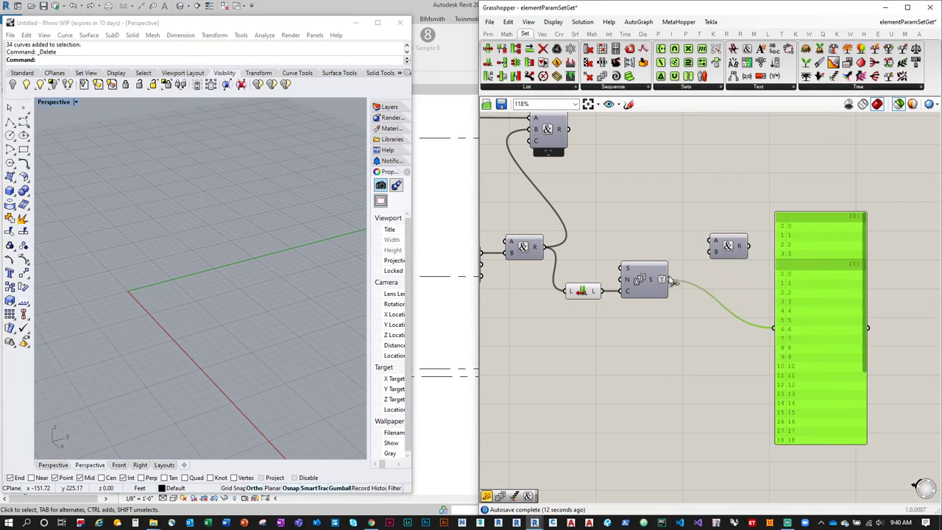
drag(670, 280, 773, 328)
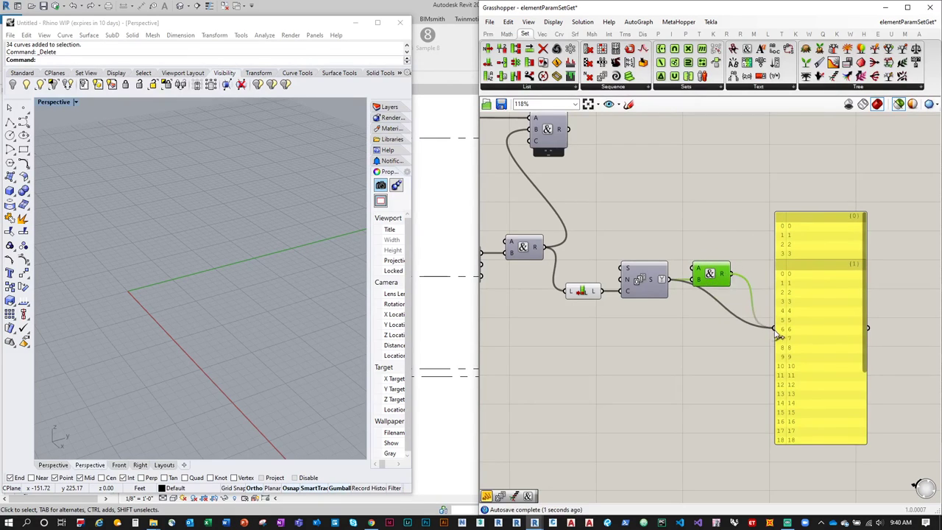
scroll(780, 292, down, 2)
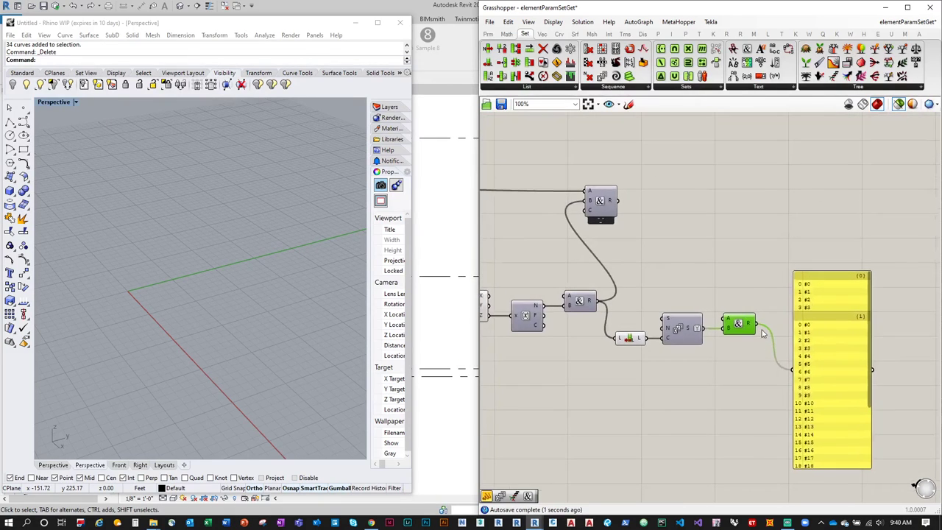
Step: Feed the prefixed numbers into input C of the three-input Concatenate and show the full combined text in the panel
drag(758, 322, 856, 234)
click(610, 202)
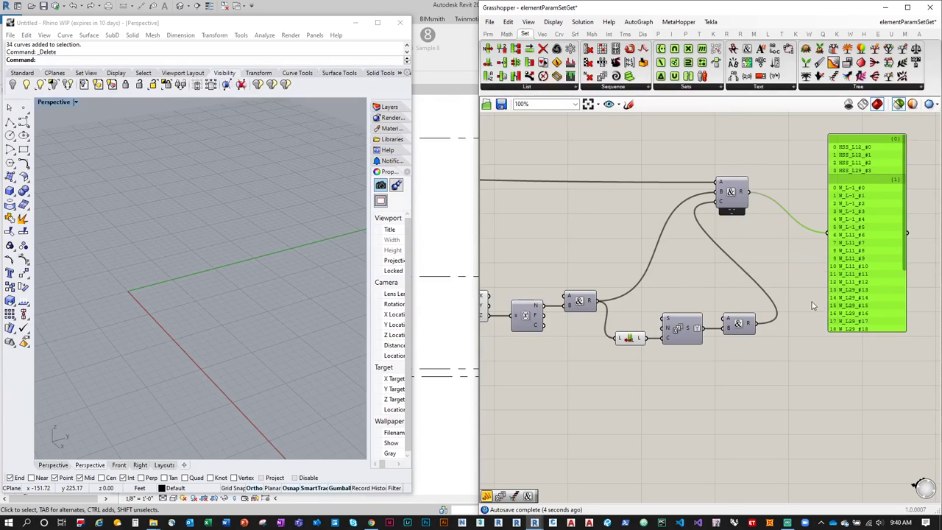
scroll(812, 304, down, 2)
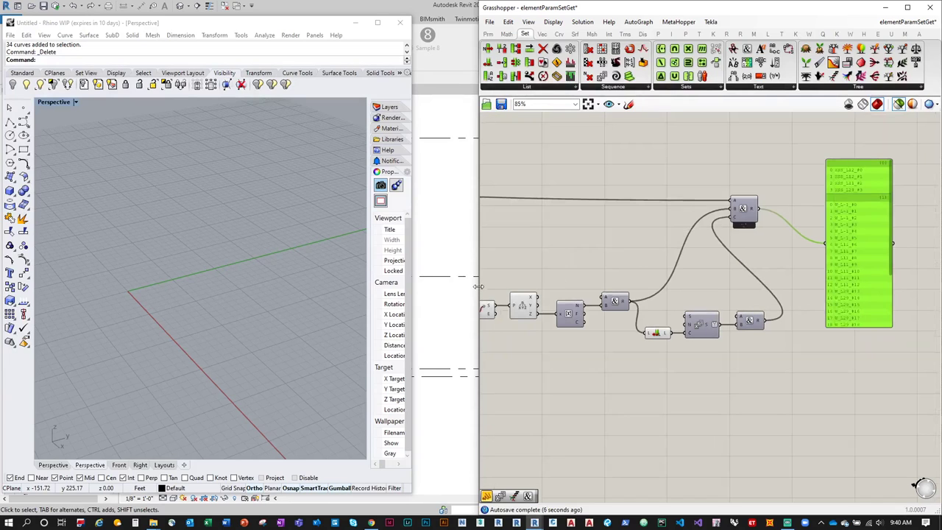
Step: Widen the Grasshopper window and move the Section Profile toggle, Stream Filter, panel and parameter component closer to the three-input Concatenate
drag(478, 286, 244, 286)
scroll(647, 298, down, 2)
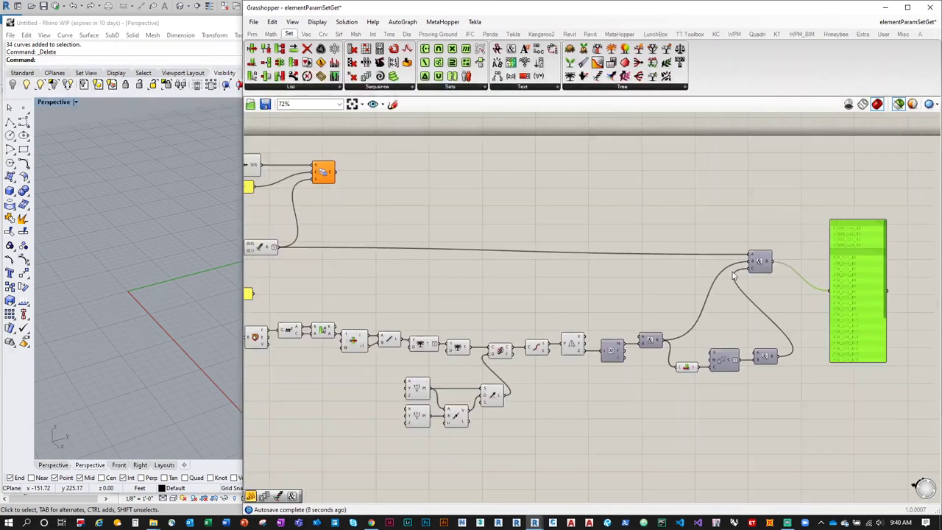
drag(762, 263, 761, 256)
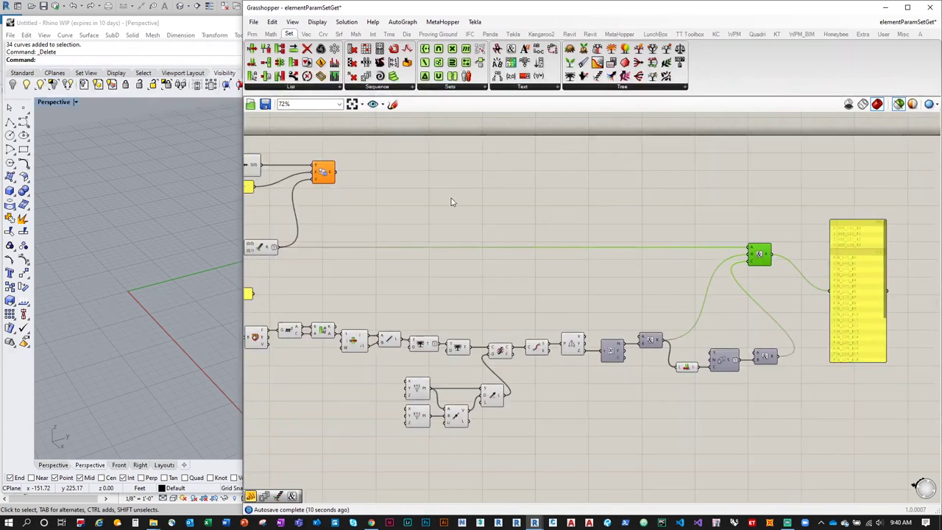
right_drag(355, 201, 420, 196)
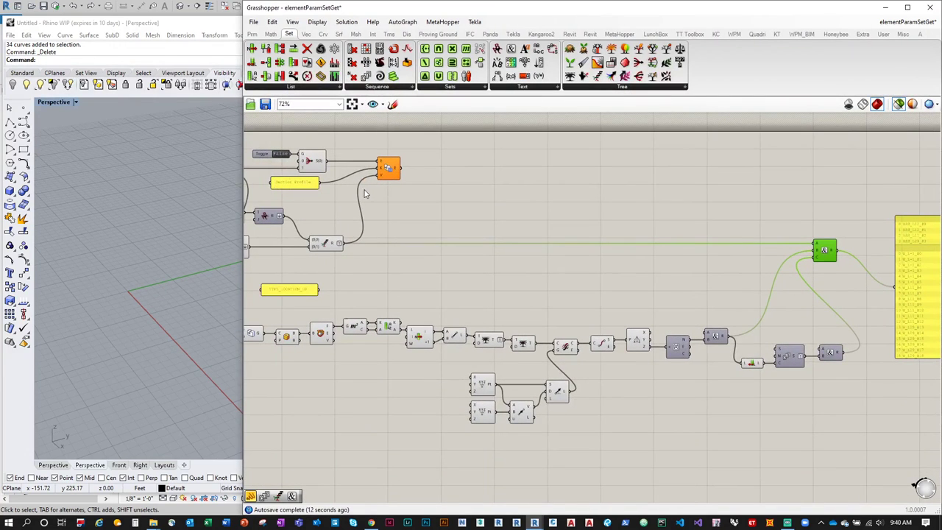
right_drag(307, 187, 351, 186)
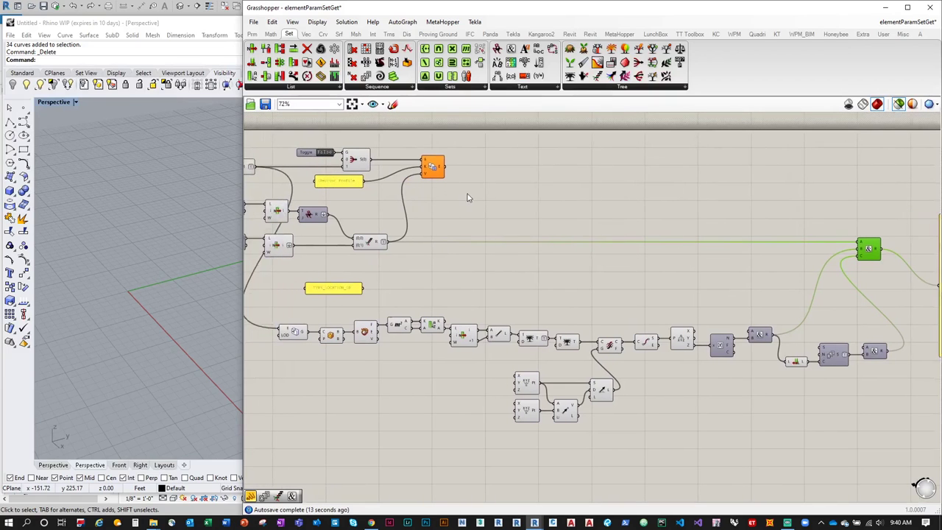
drag(480, 204, 248, 140)
drag(439, 173, 778, 163)
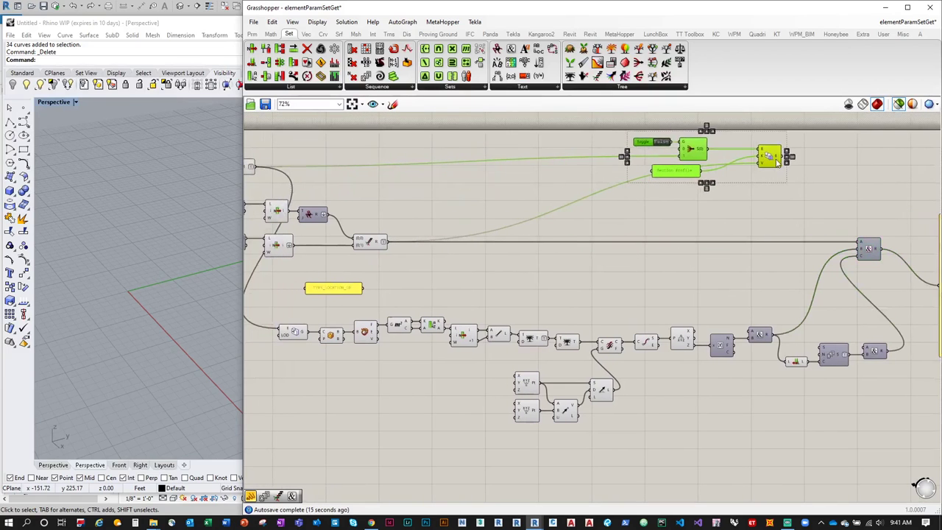
right_drag(778, 164, 732, 158)
scroll(680, 172, up, 1)
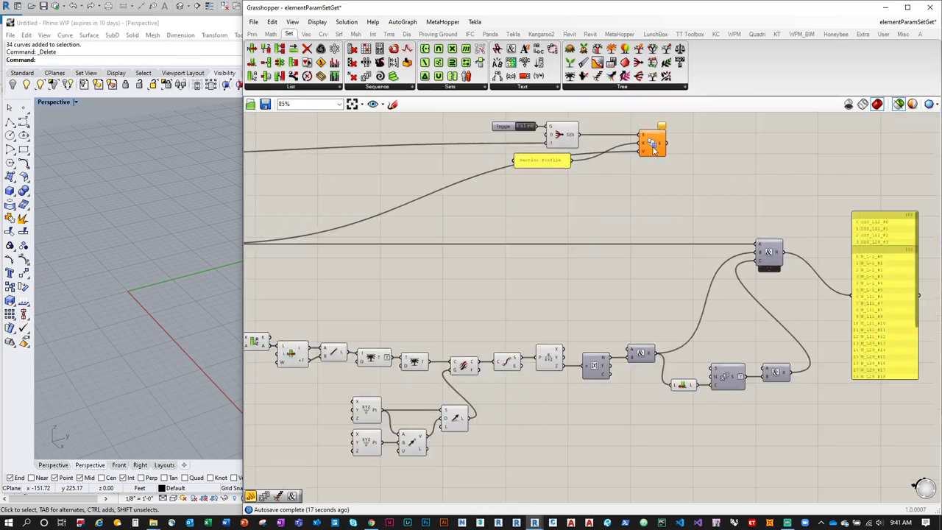
Step: Duplicate the Section Profile parameter-writing group directly below the original, keeping its input connections
drag(690, 179, 509, 118)
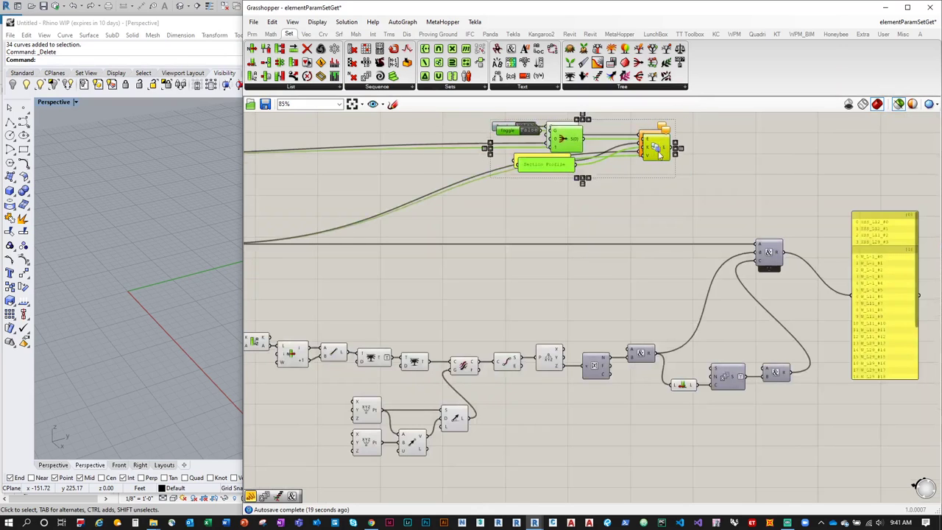
alt+drag(660, 151, 660, 207)
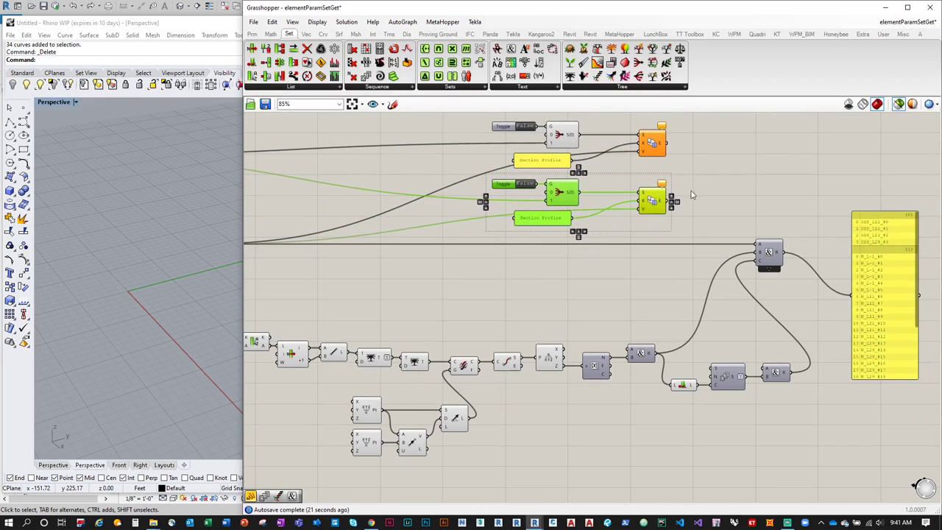
click(692, 195)
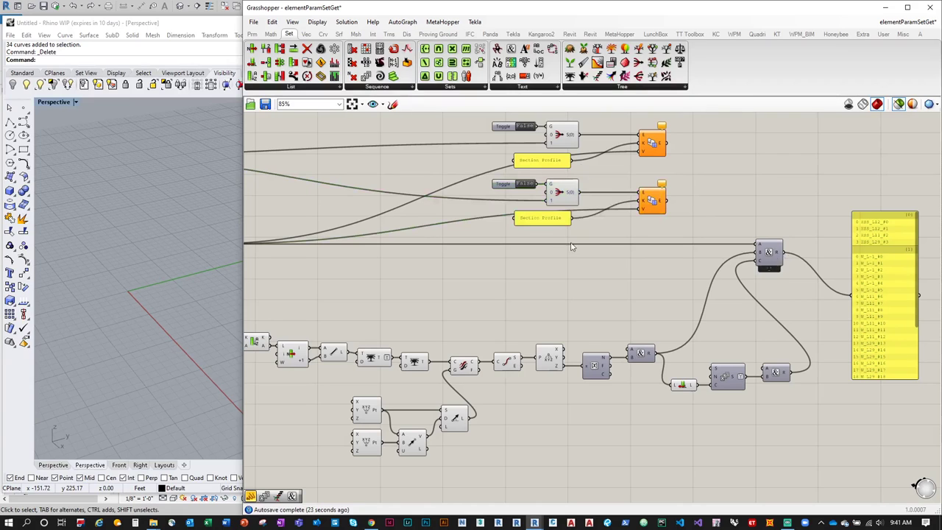
Step: Change the copied panel's text to Index and connect the three-input Concatenate's result to the copied parameter component's V input
double_click(548, 220)
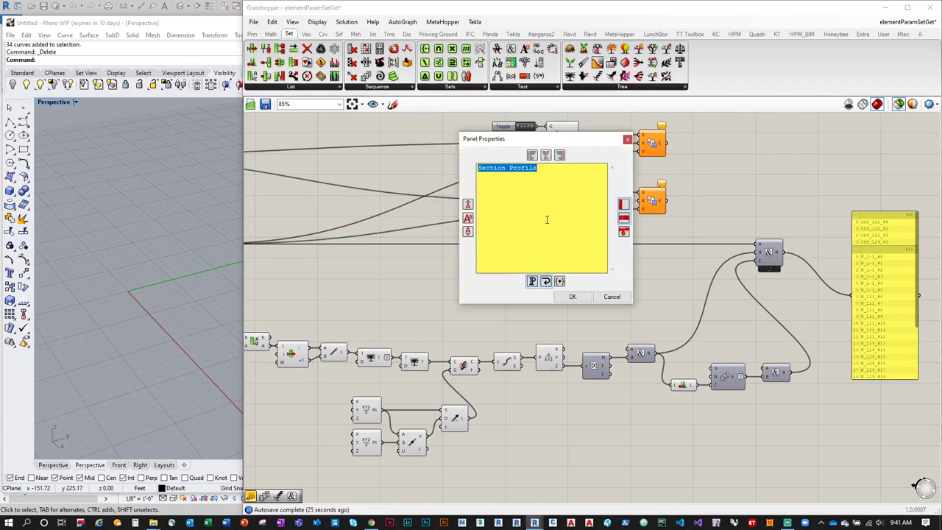
text(Index)
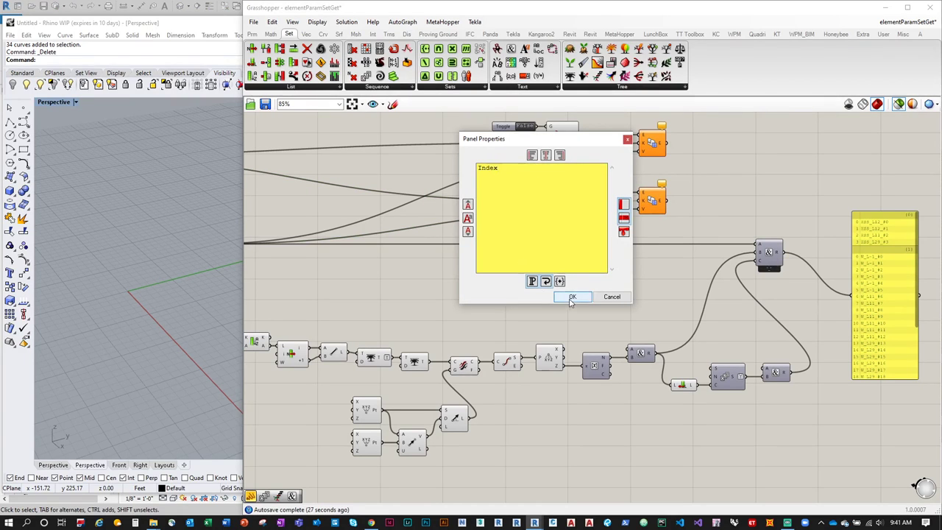
click(573, 297)
drag(786, 255, 643, 213)
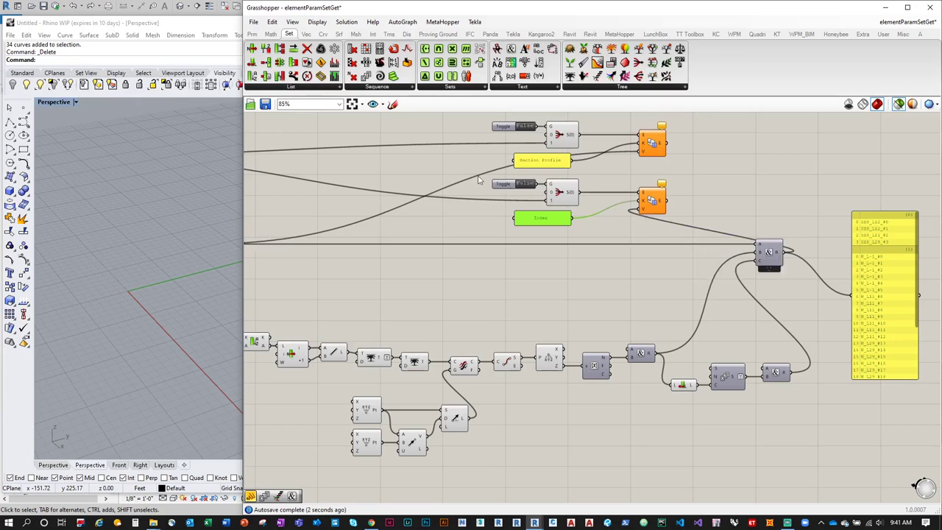
Step: Save the definition and run the Index parameter write by switching its Boolean toggle
click(253, 22)
click(284, 74)
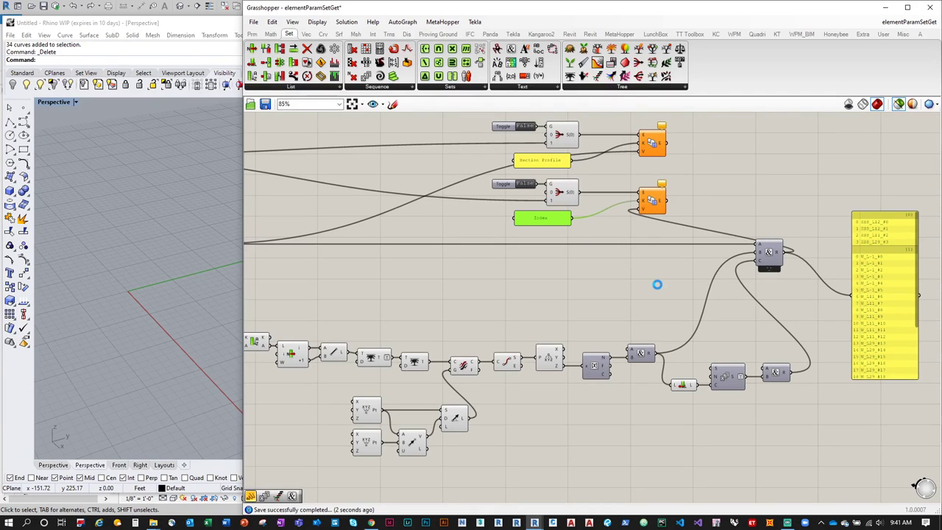
double_click(532, 184)
click(221, 37)
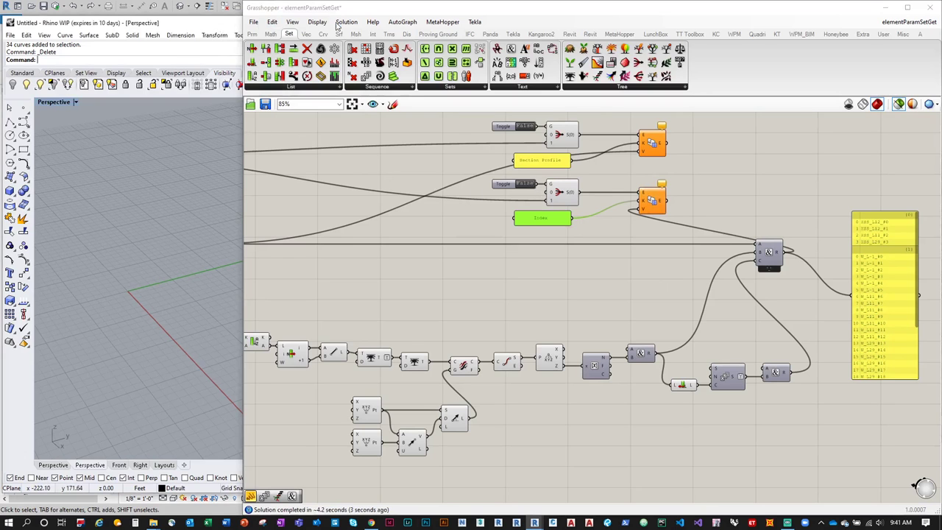
Step: Switch to Revit's {3D} view, select the W21X147 canopy girder and check its Index value in the properties
drag(244, 29, 461, 29)
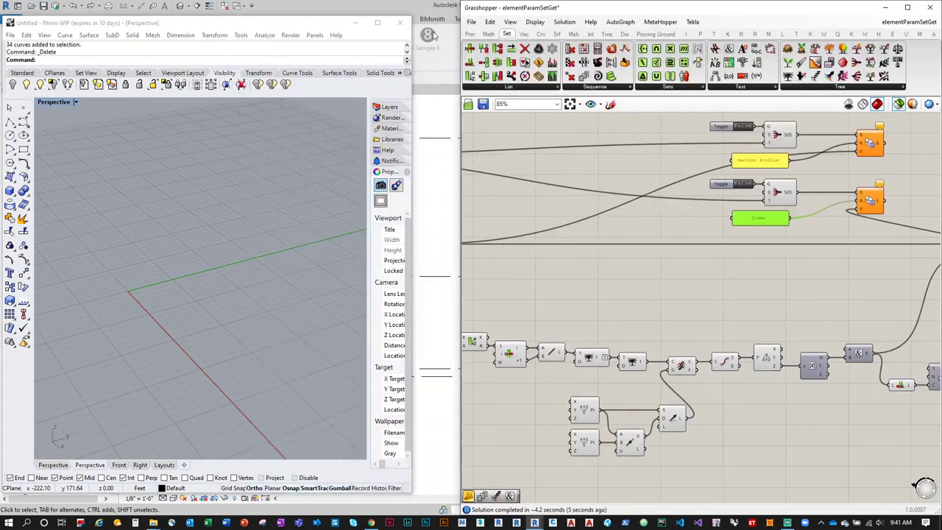
click(356, 24)
click(139, 90)
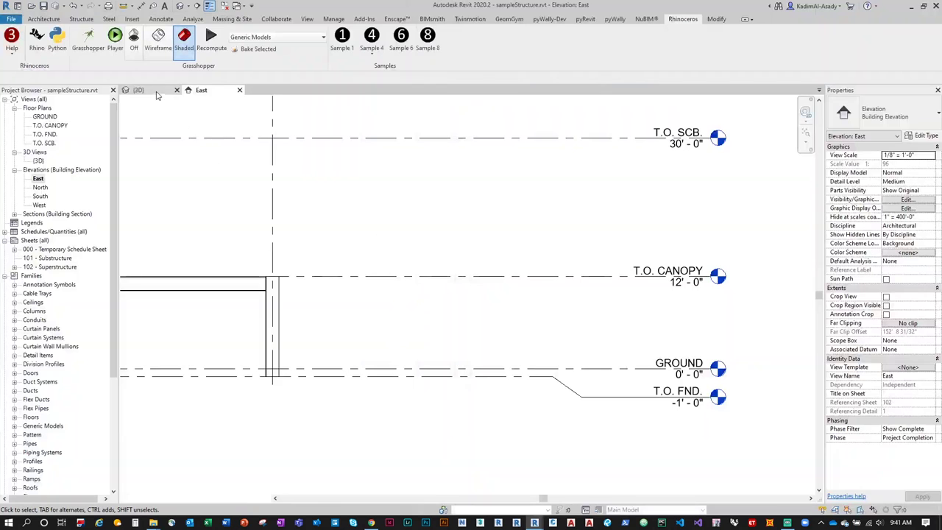
click(391, 306)
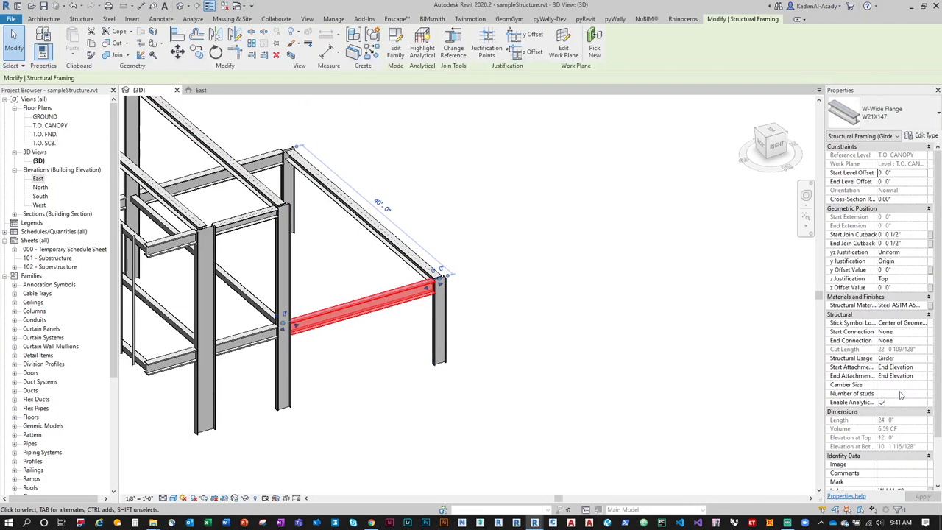
scroll(900, 396, down, 3)
click(913, 438)
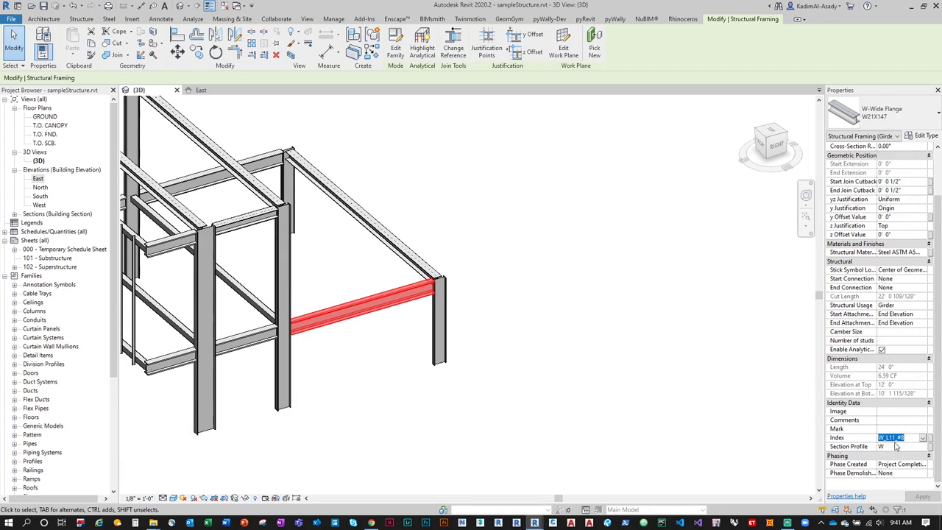
Step: Check the Index values of the W21X48 end column, the W18x211 canopy beam and the W14X120 upper girder
middle_drag(441, 354, 577, 348)
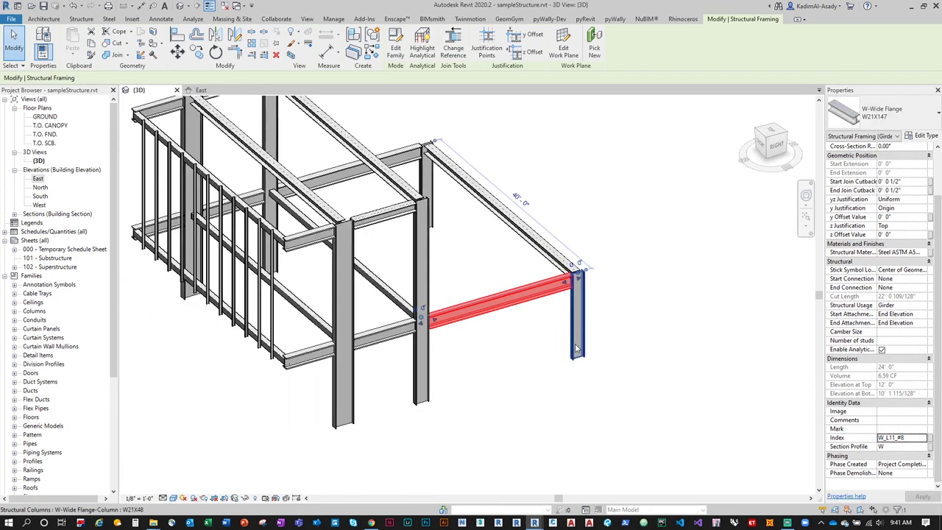
click(576, 349)
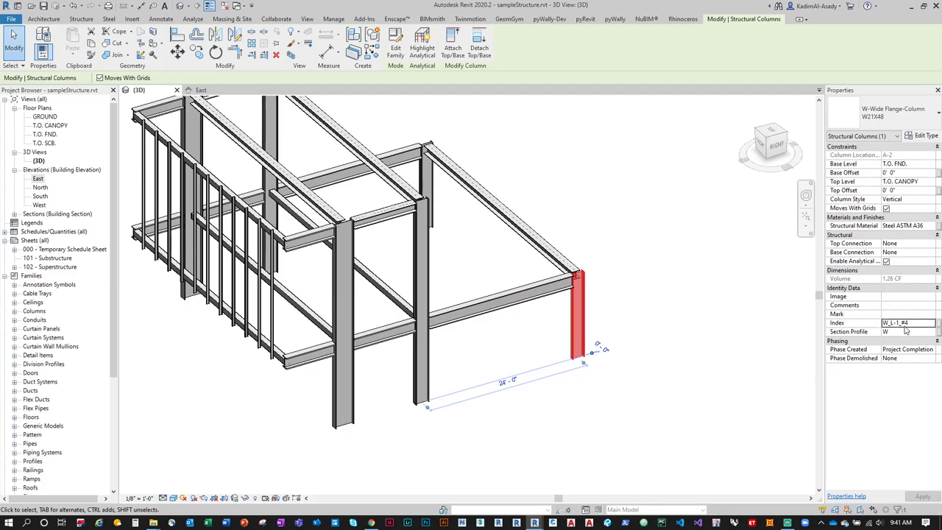
click(298, 359)
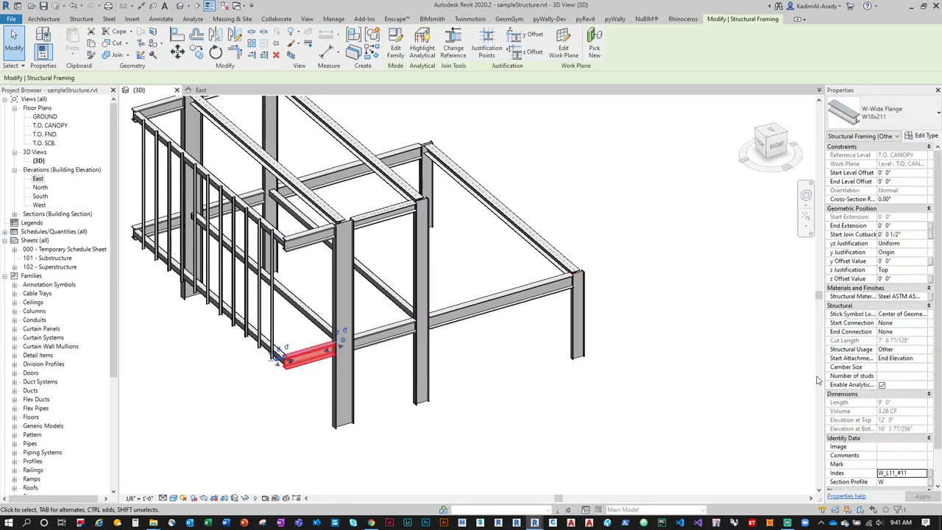
click(383, 212)
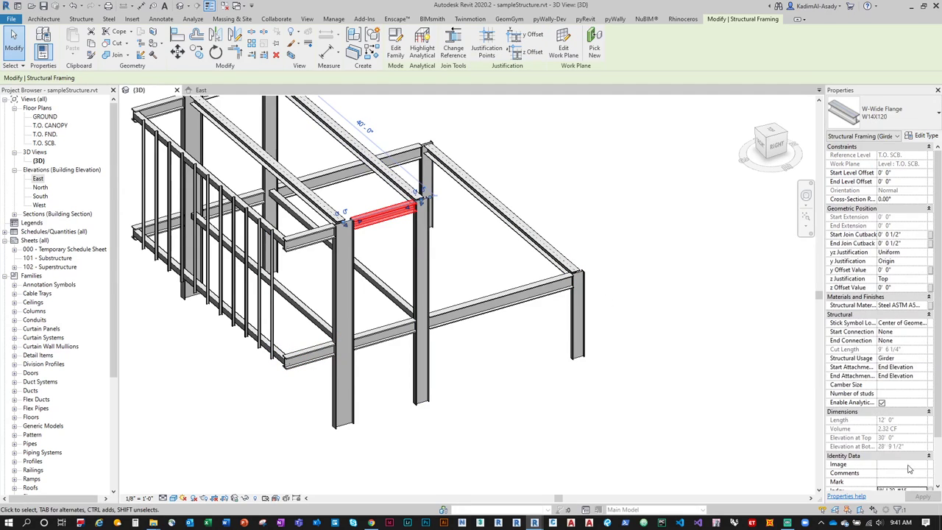
scroll(909, 435, down, 2)
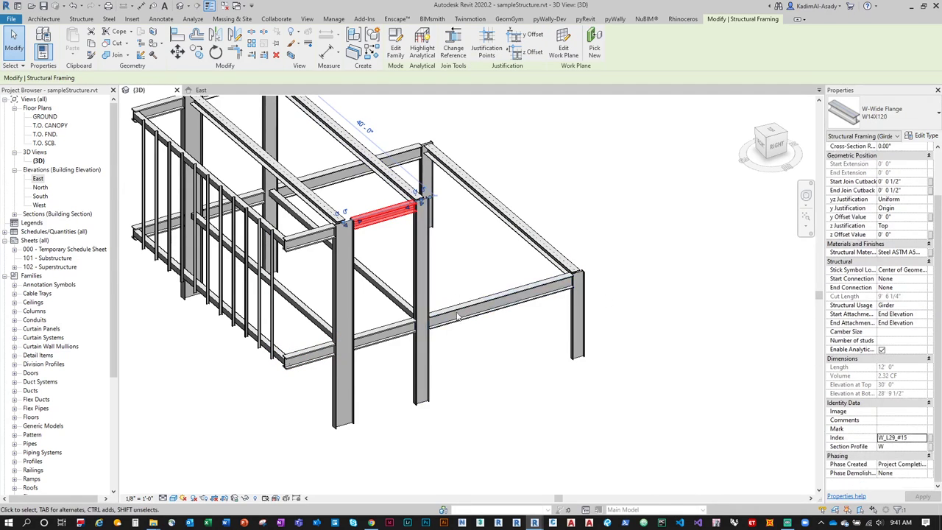
click(504, 400)
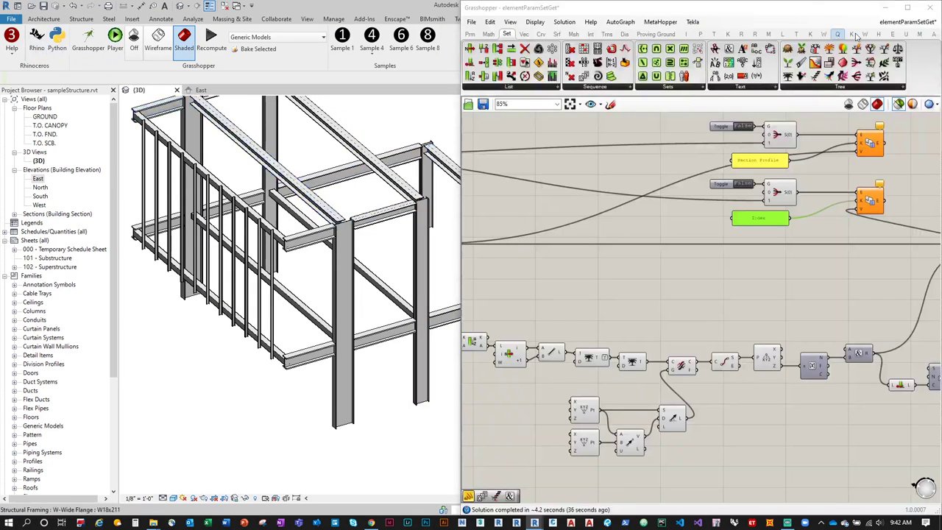
Step: Switch back to Grasshopper, maximize its window, and move the result panel and three-input Concatenate farther out to space the graph
click(910, 7)
scroll(427, 269, down, 2)
right_drag(442, 269, 708, 268)
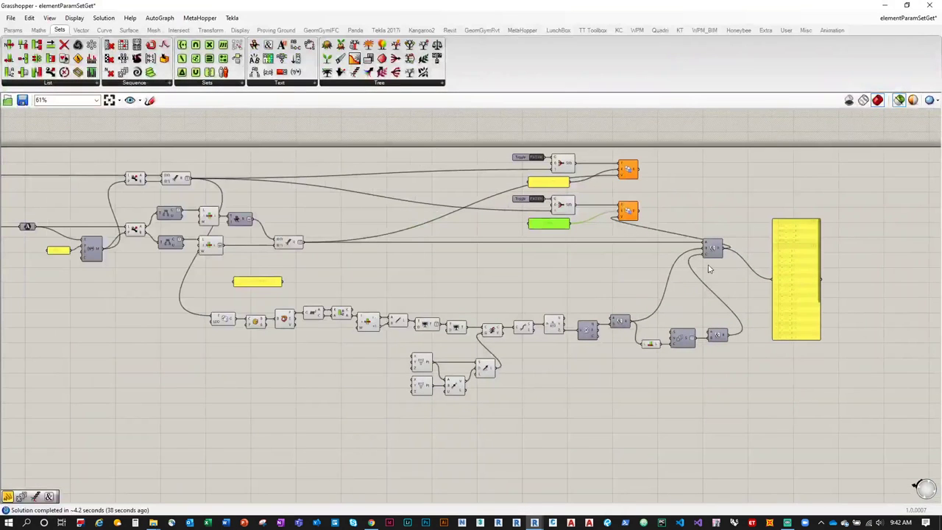
drag(778, 265, 806, 346)
drag(710, 250, 759, 250)
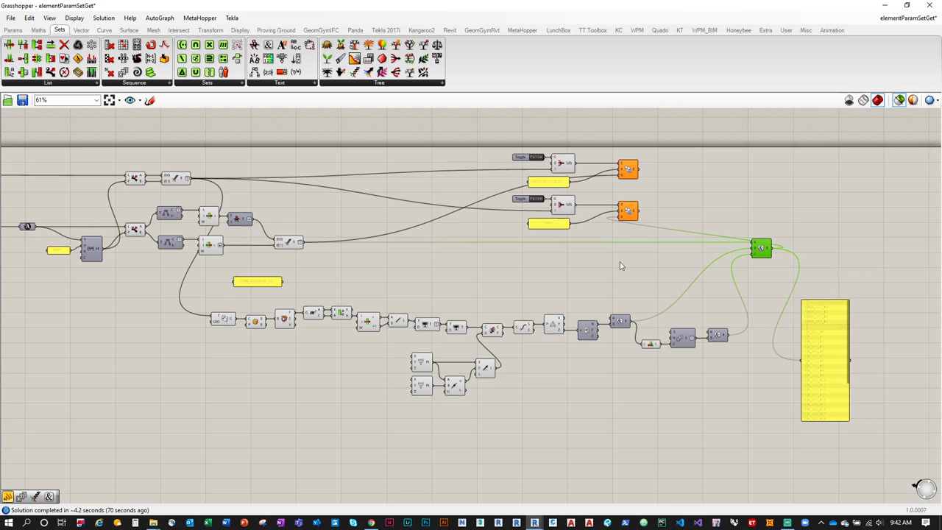
Step: Review the whole definition from the category and element queries through to the Section Profile and Index parameter-writing groups
scroll(608, 248, down, 2)
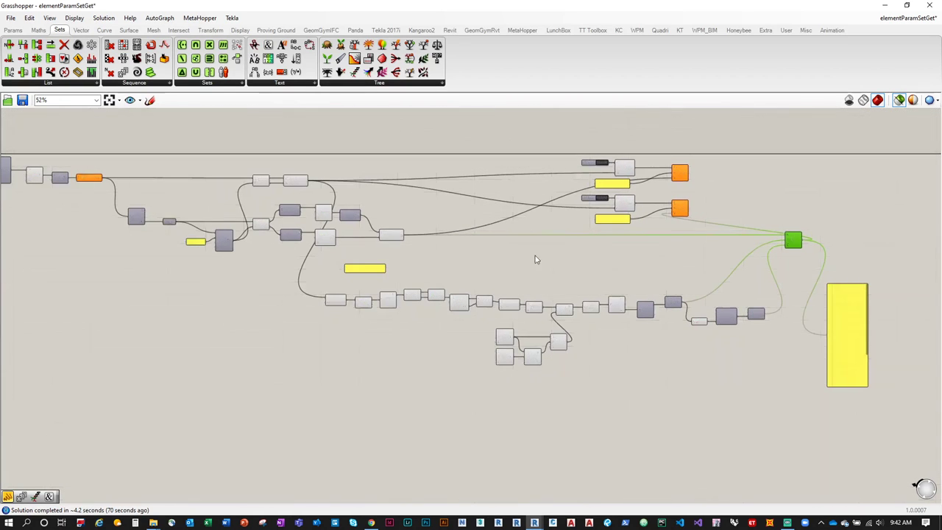
scroll(622, 265, up, 6)
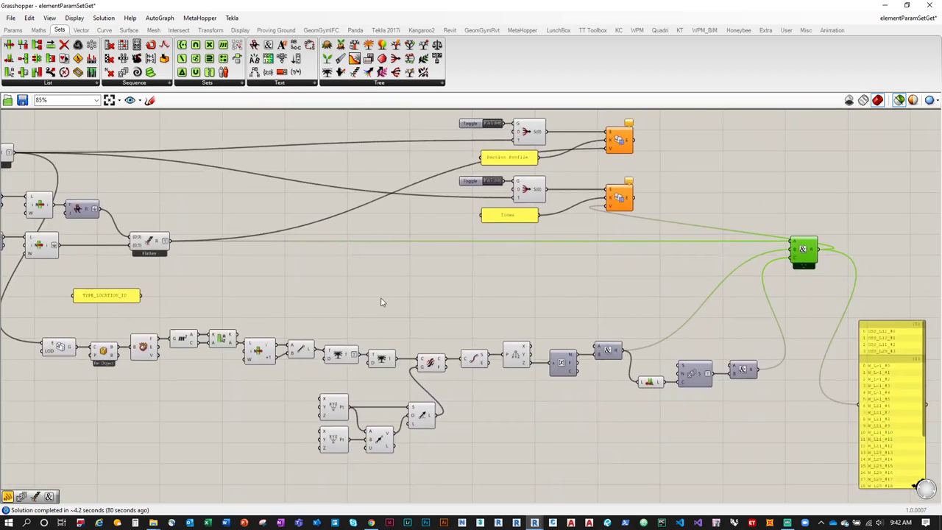
right_drag(395, 298, 482, 308)
right_drag(346, 290, 532, 295)
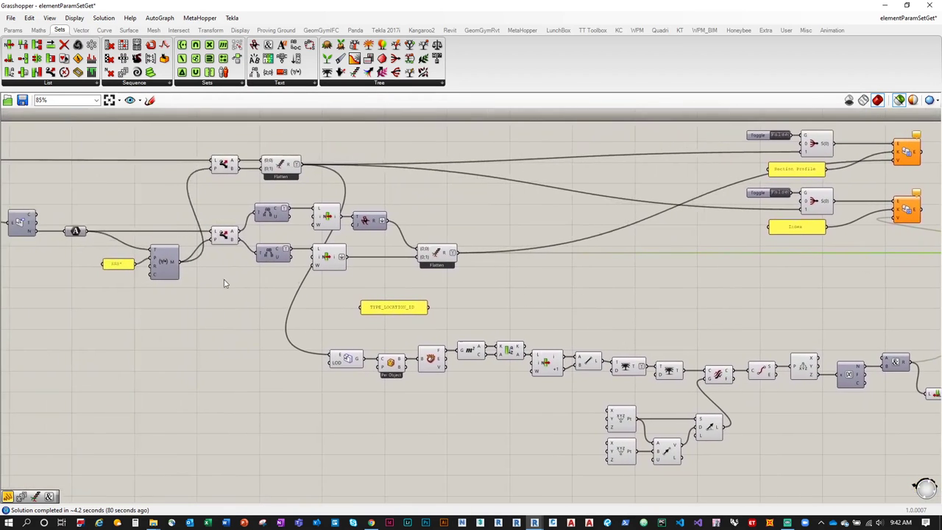
right_drag(226, 282, 515, 285)
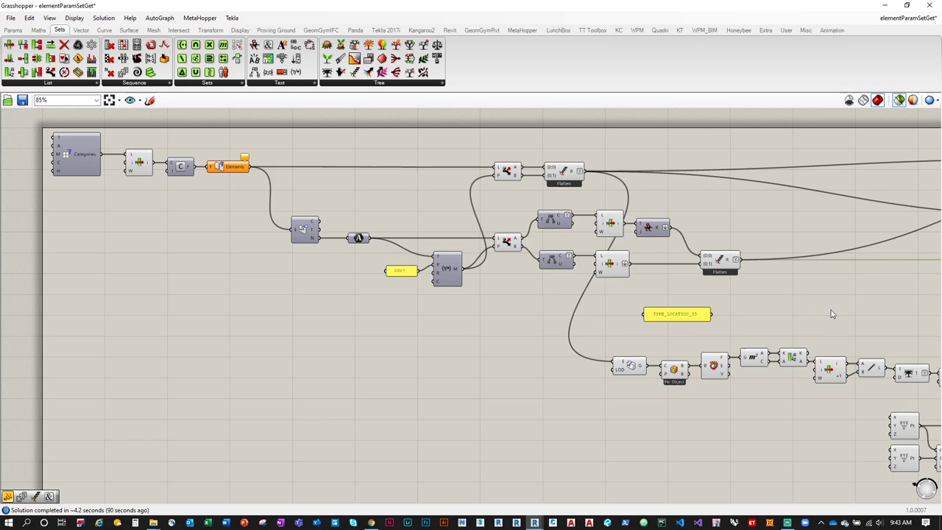
right_drag(830, 314, 621, 309)
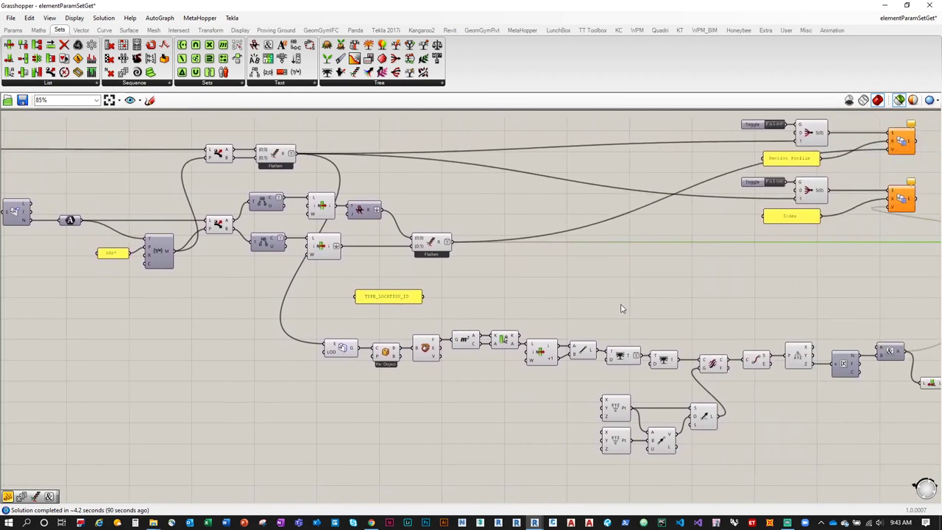
right_drag(687, 321, 650, 324)
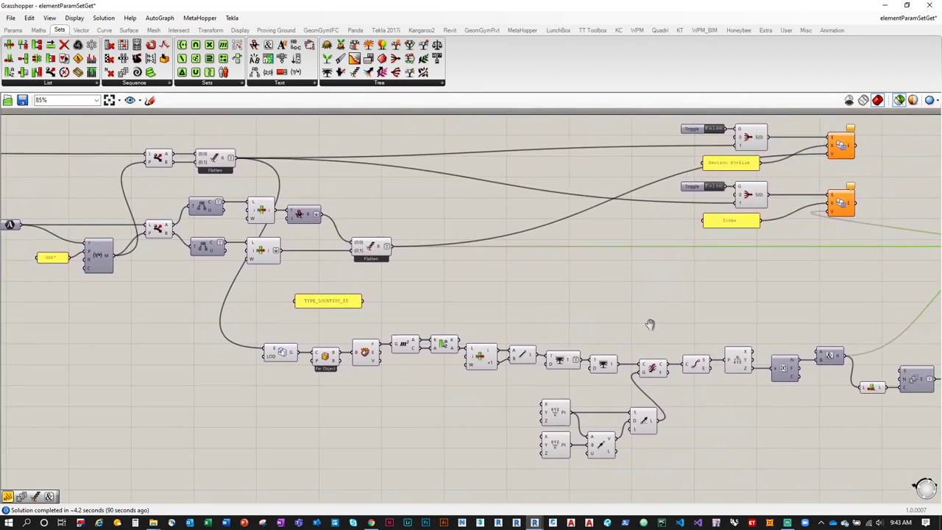